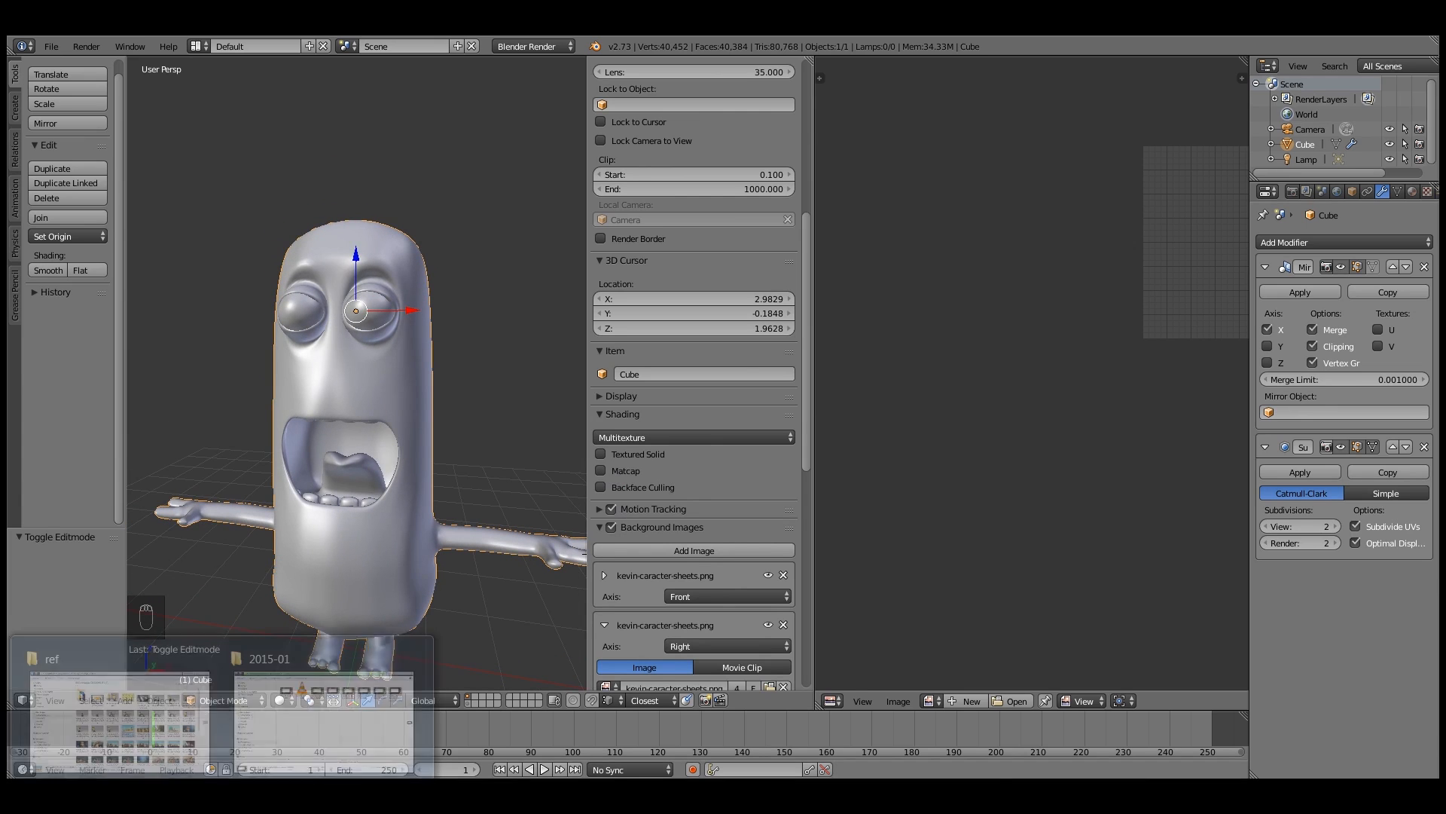
{"action": "left_click", "coordinate": [209, 728]}
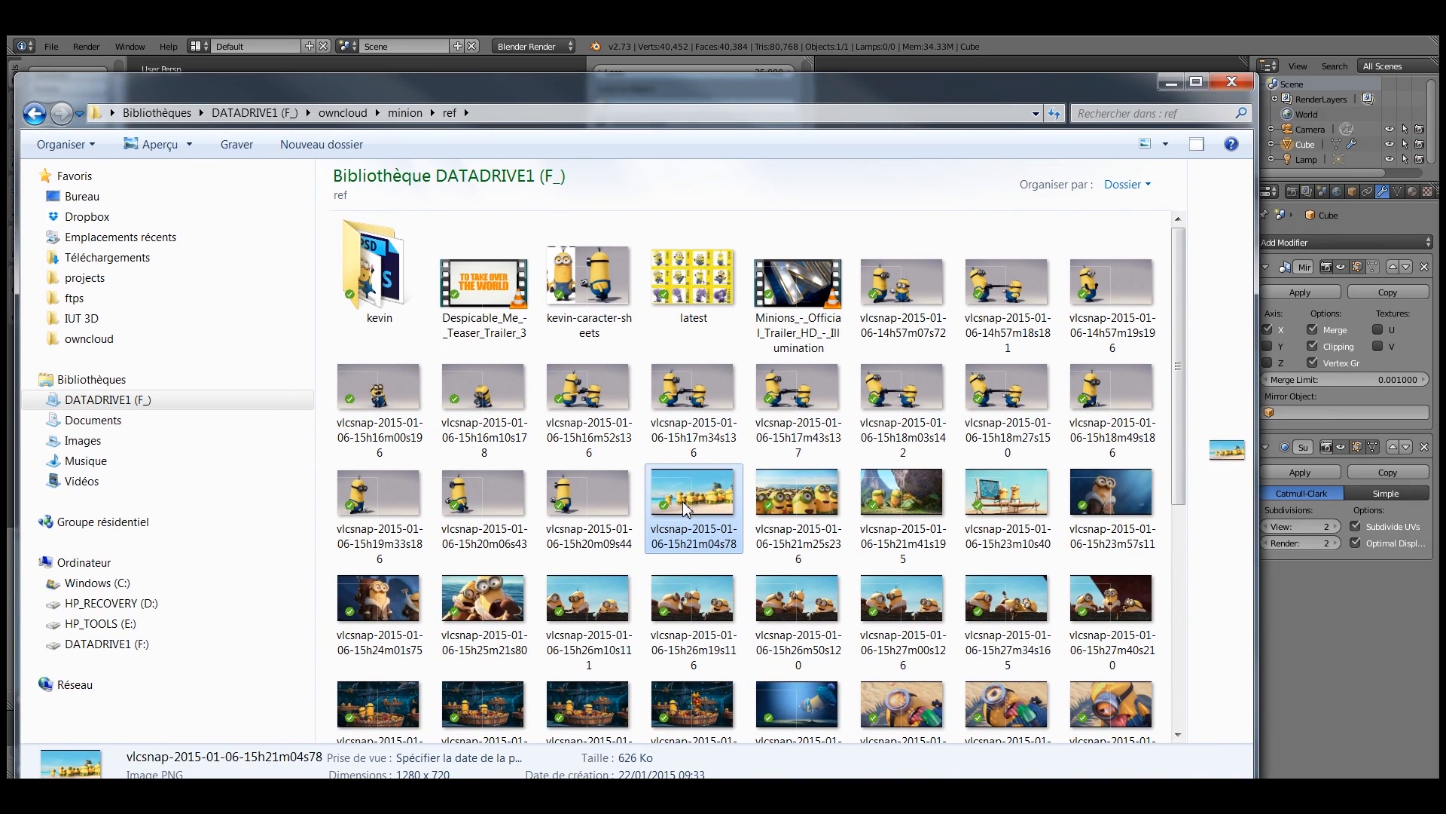
{"action": "double_click", "coordinate": [686, 509]}
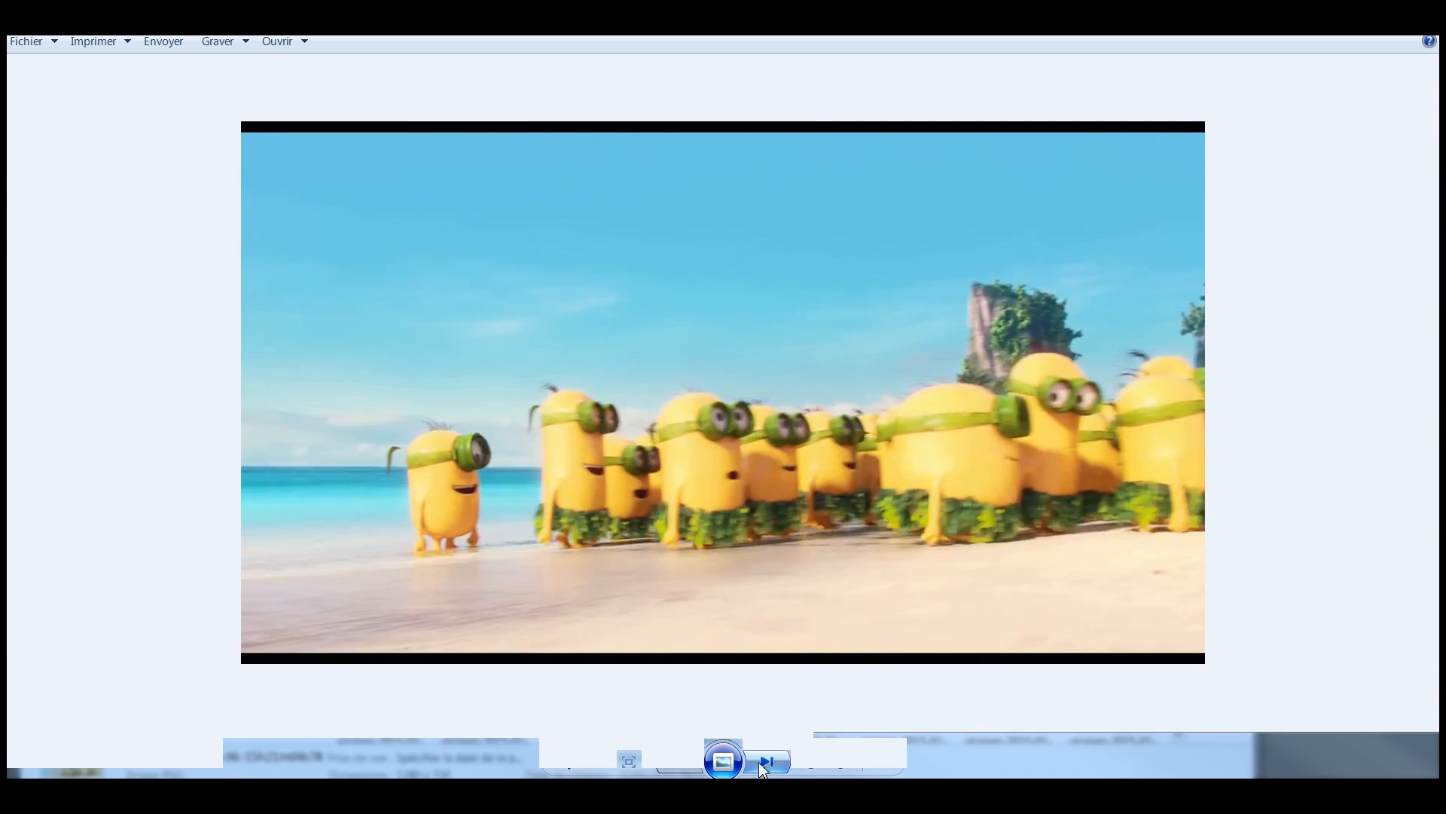
{"action": "left_click", "coordinate": [762, 764]}
{"action": "left_click", "coordinate": [766, 763]}
{"action": "left_click", "coordinate": [766, 763]}
{"action": "left_click", "coordinate": [766, 763]}
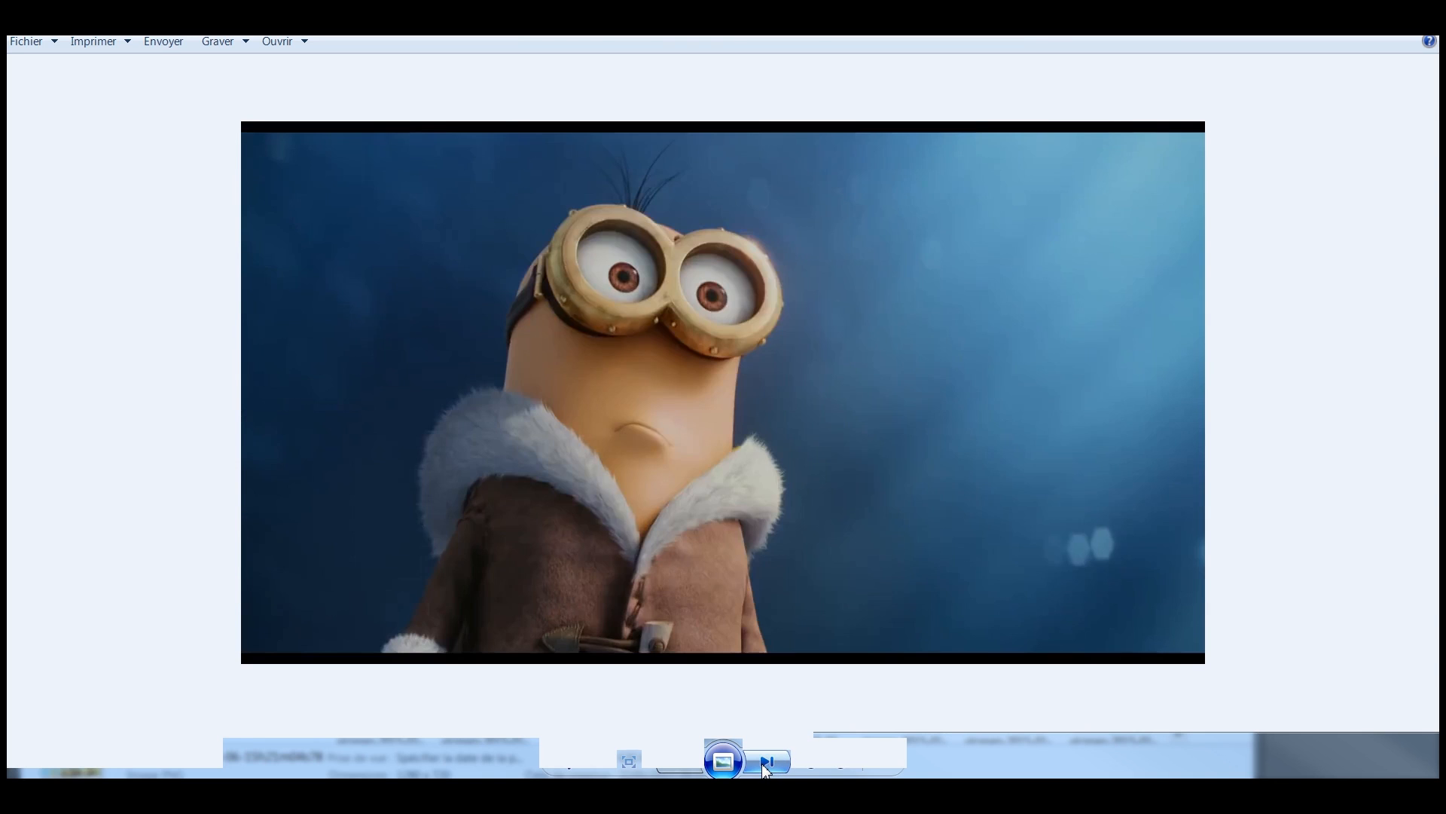
{"action": "left_click", "coordinate": [766, 763]}
{"action": "left_click", "coordinate": [766, 763]}
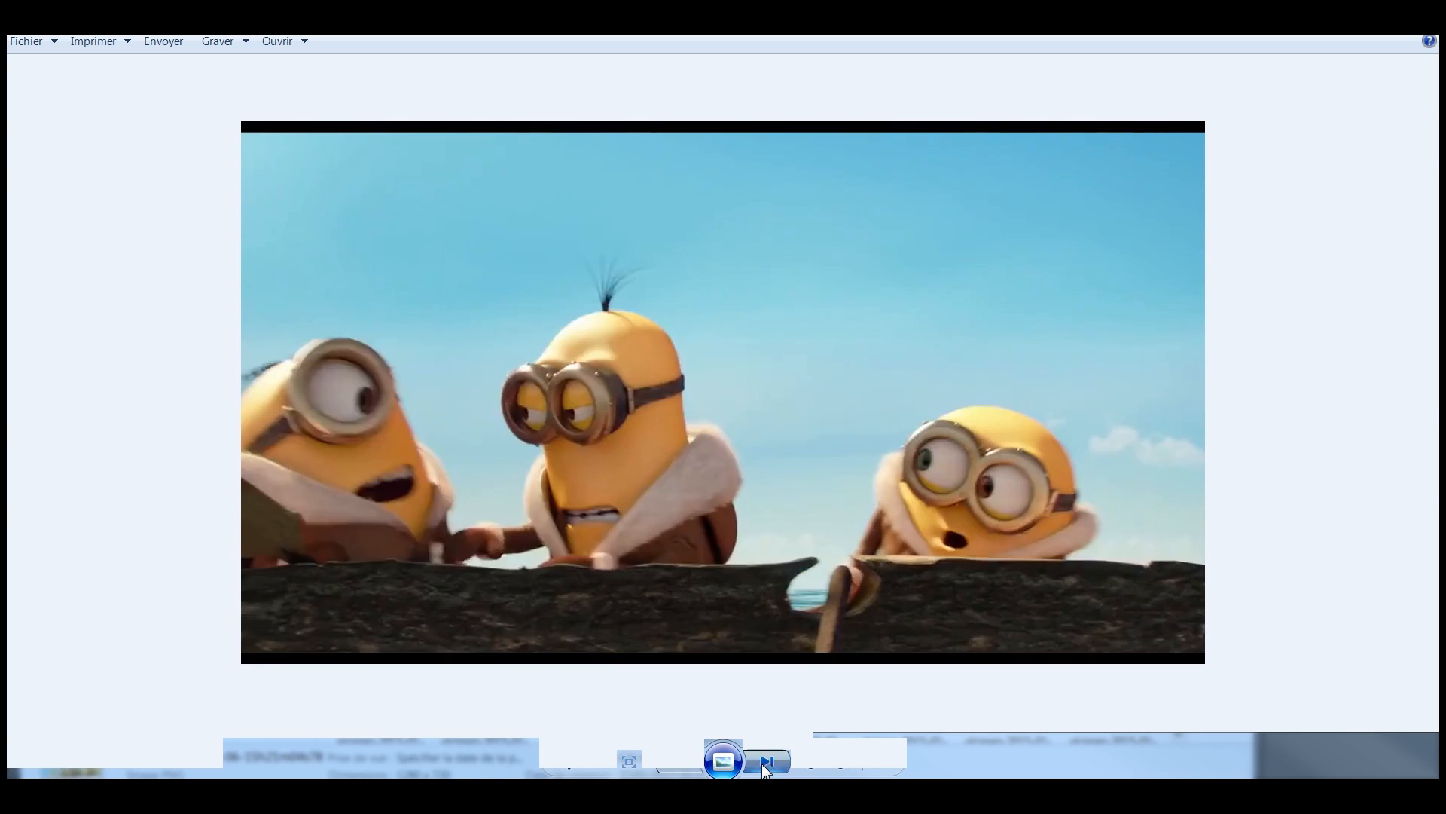
{"action": "left_click", "coordinate": [766, 763]}
{"action": "left_click", "coordinate": [766, 763]}
{"action": "left_click", "coordinate": [766, 763]}
{"action": "left_click", "coordinate": [767, 763]}
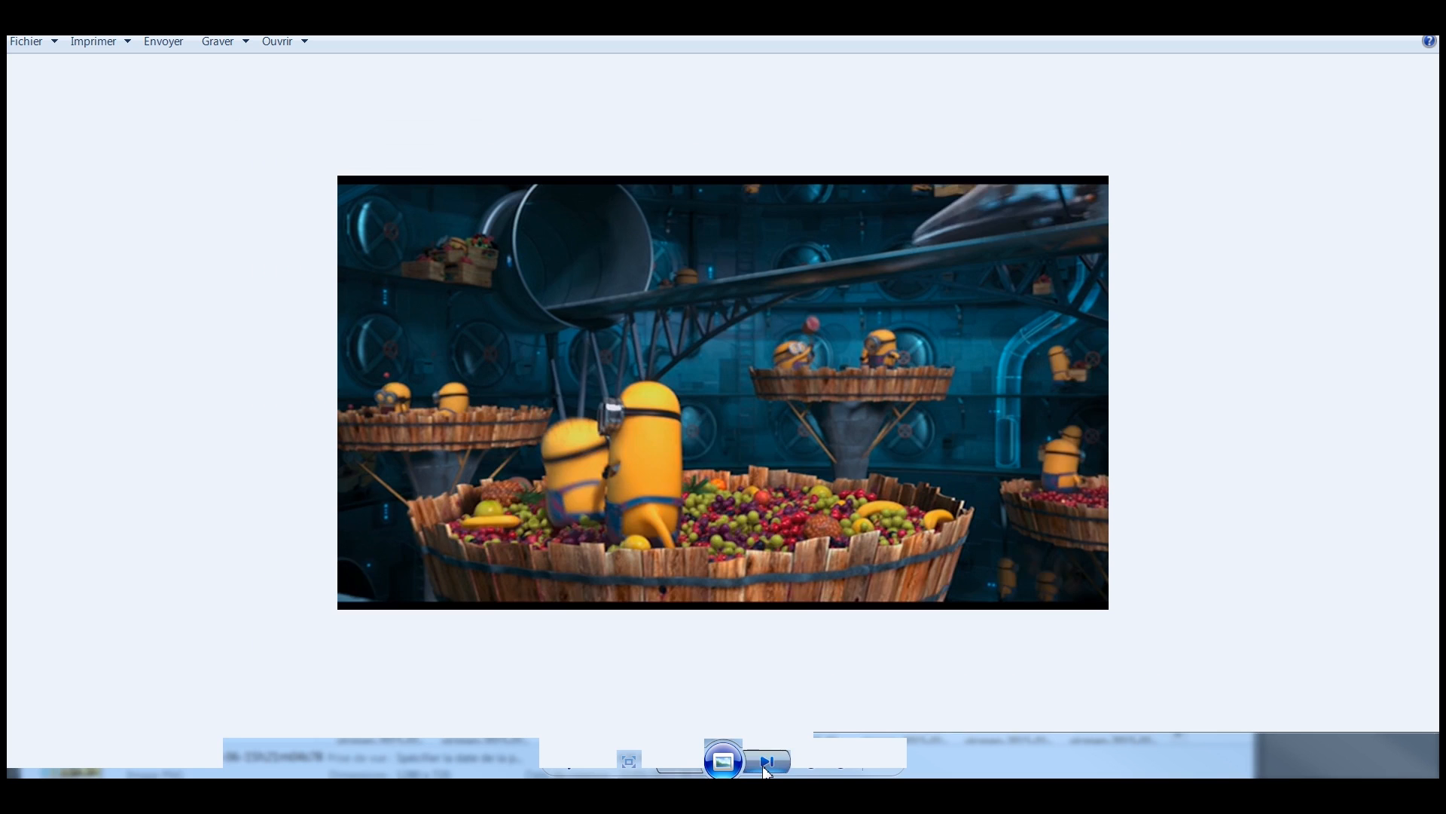
{"action": "left_click", "coordinate": [766, 763]}
{"action": "left_click", "coordinate": [766, 763]}
{"action": "left_click", "coordinate": [766, 763]}
{"action": "left_click", "coordinate": [766, 763]}
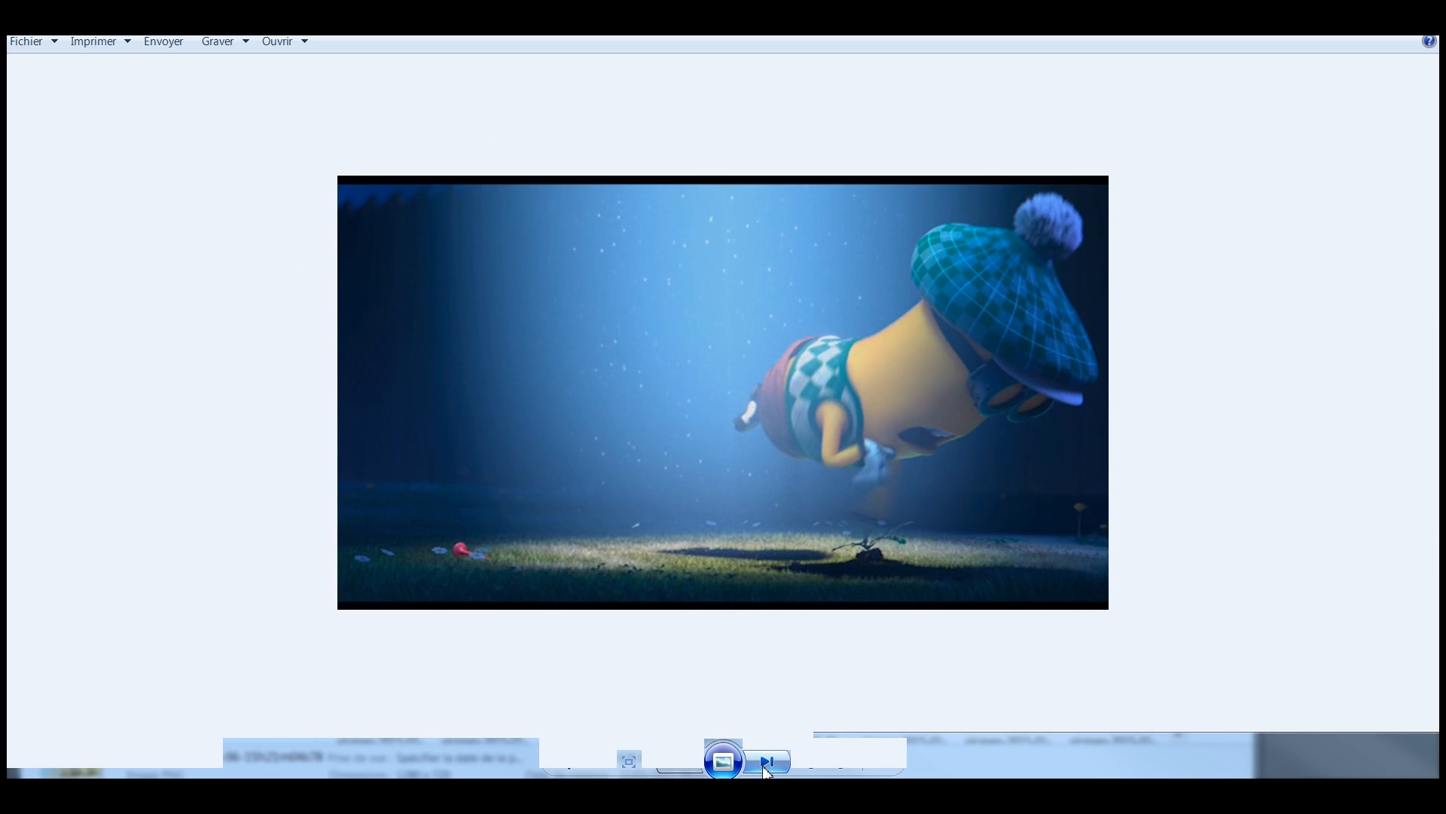
{"action": "left_click", "coordinate": [766, 763]}
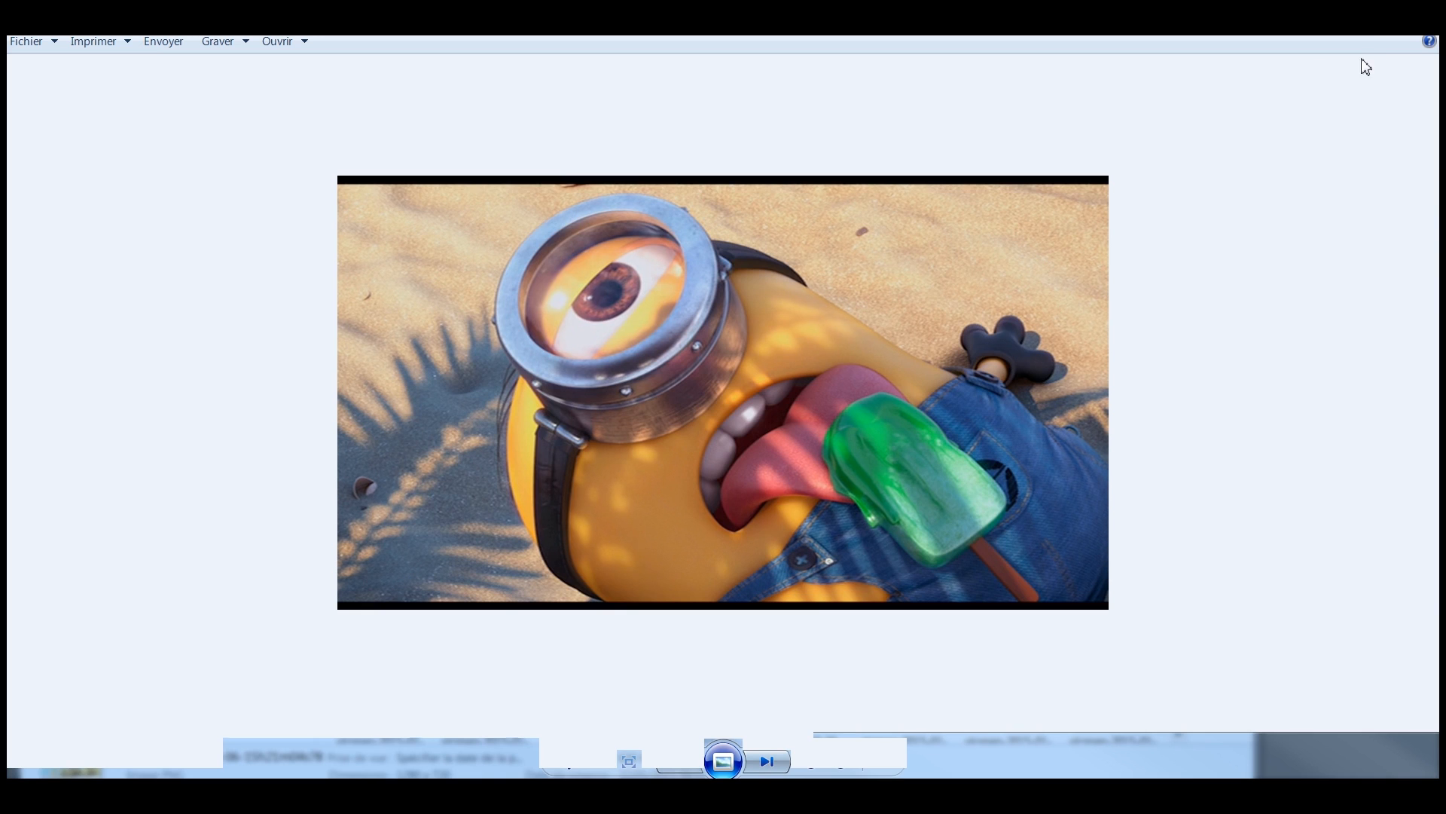
{"action": "key", "text": "Escape"}
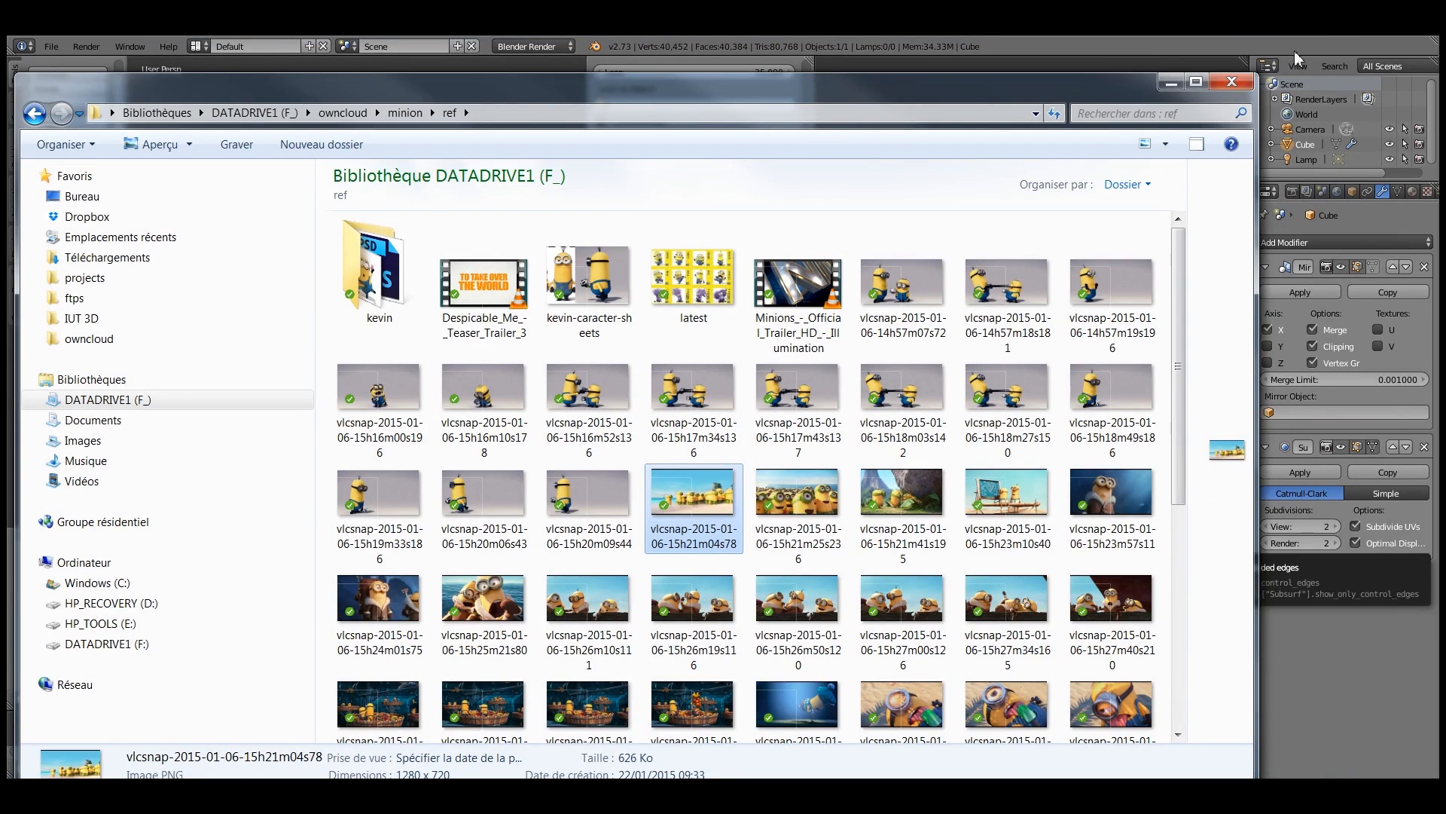
{"action": "left_click", "coordinate": [1170, 84]}
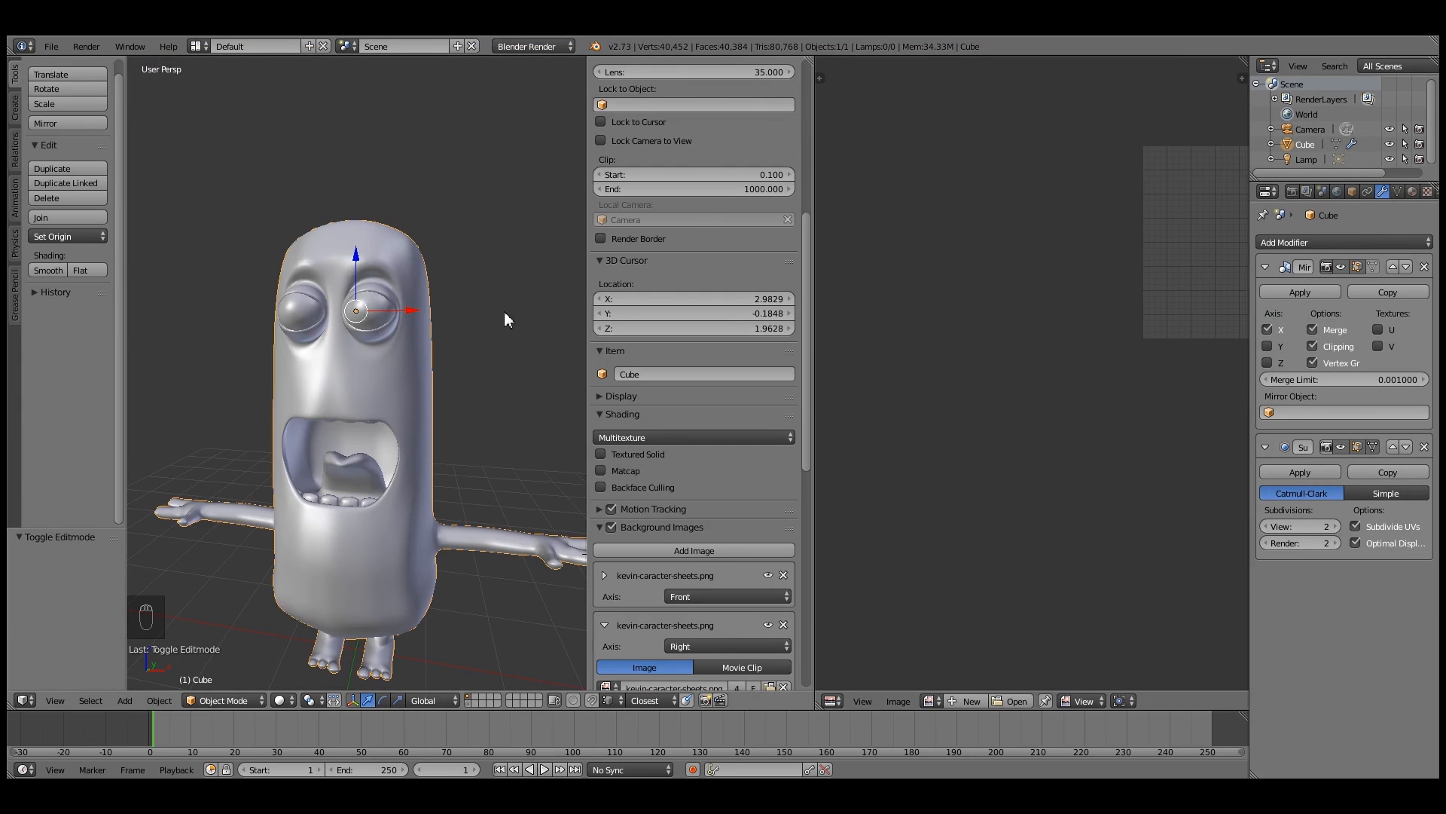
Compare the model's eyes with the reference image from the front, alternating between wireframe and solid shading
{"action": "key", "text": "KP_1"}
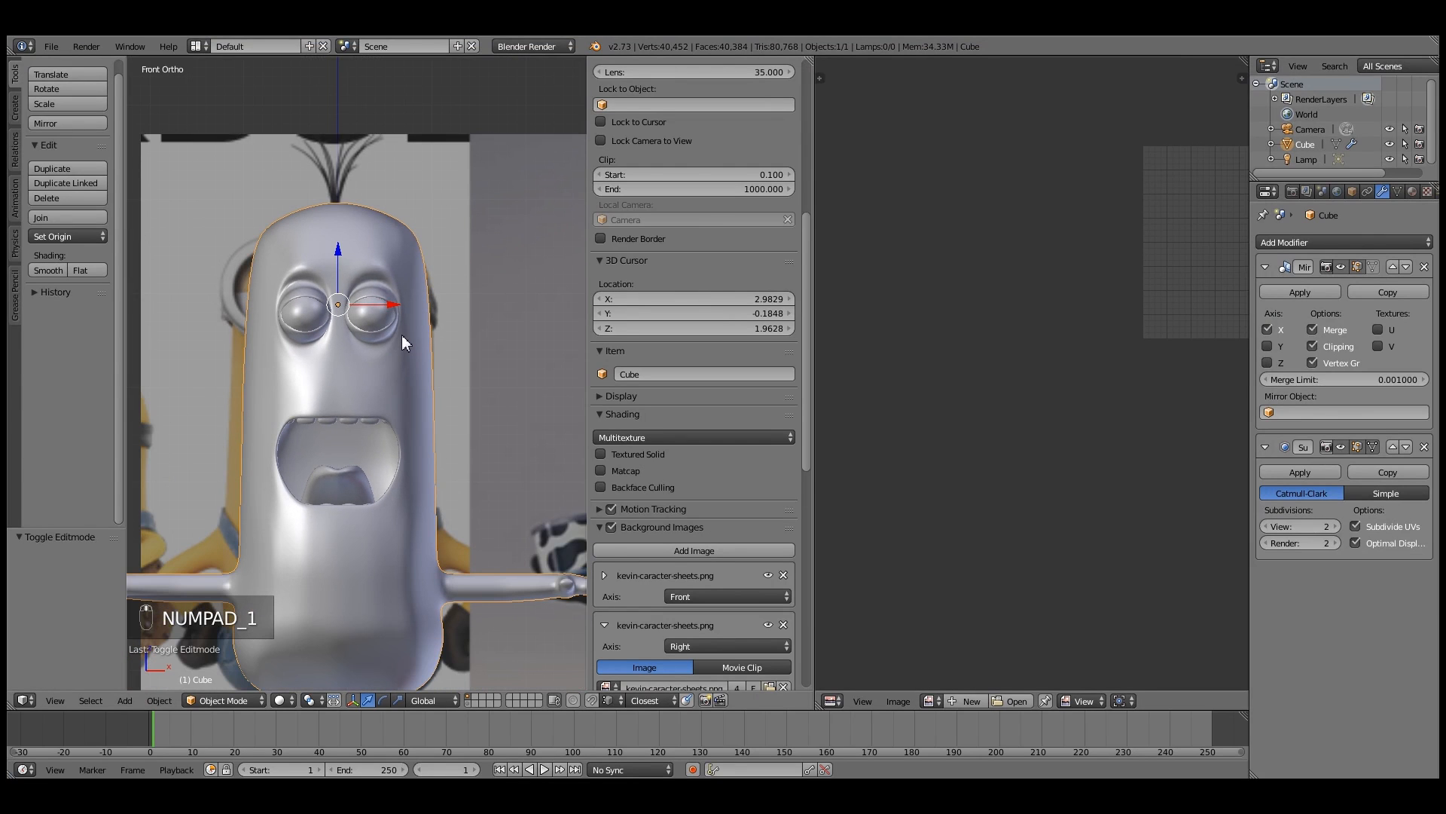
{"action": "key", "text": "z"}
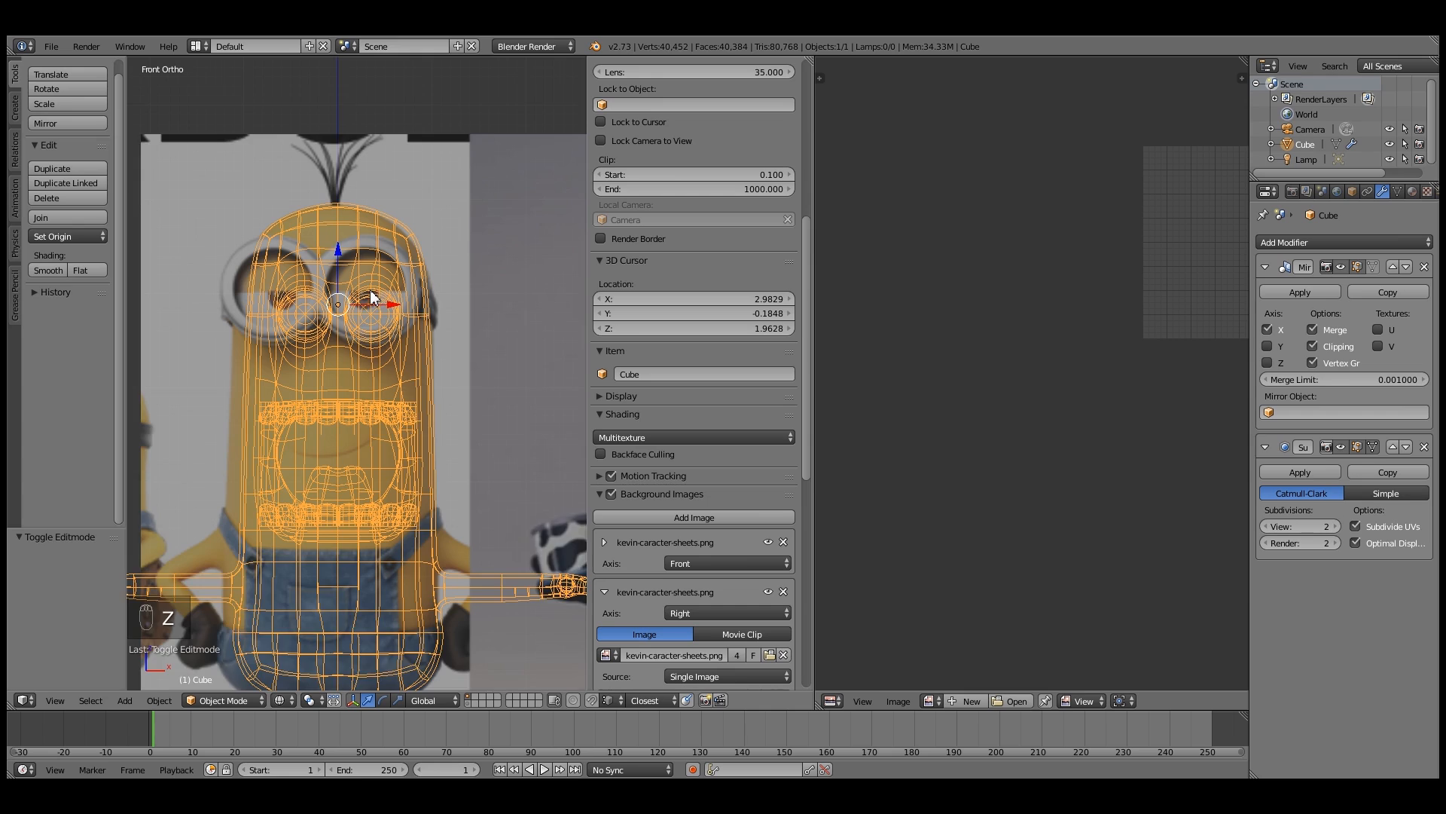
{"action": "scroll", "coordinate": [370, 298], "scroll_direction": "up", "scroll_amount": 1}
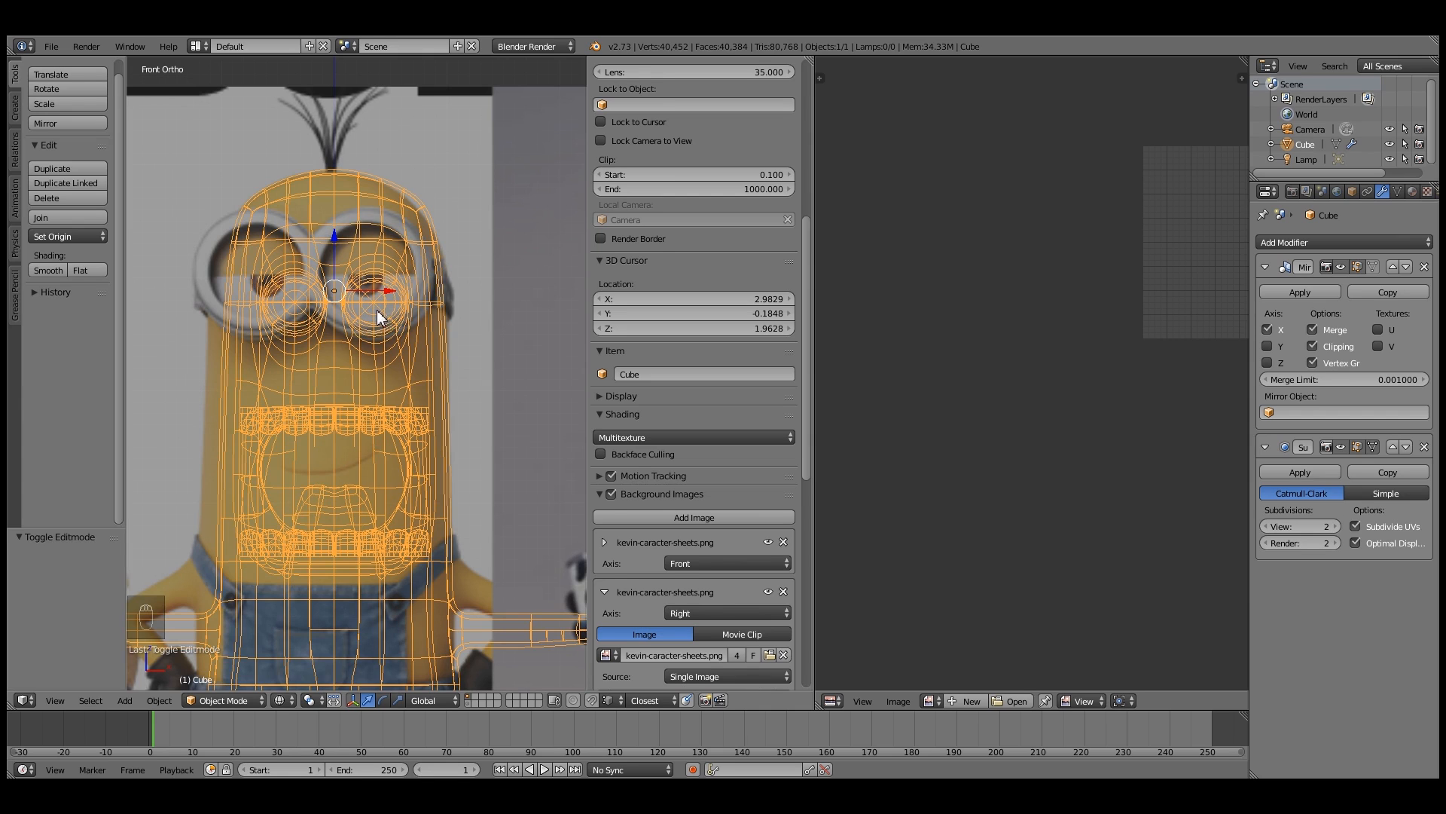
{"action": "key", "text": "z"}
{"action": "key", "text": "z"}
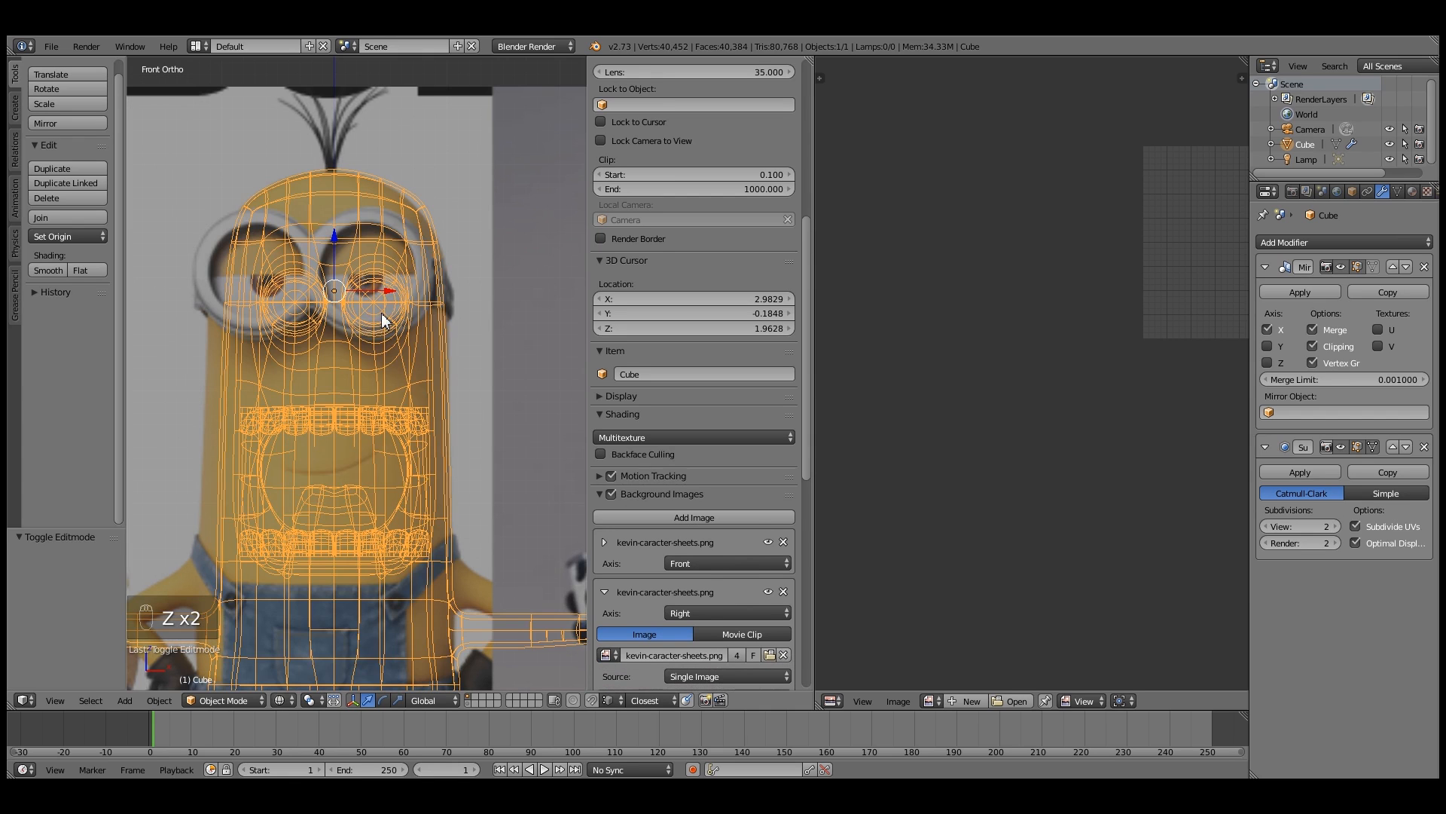
{"action": "key", "text": "z"}
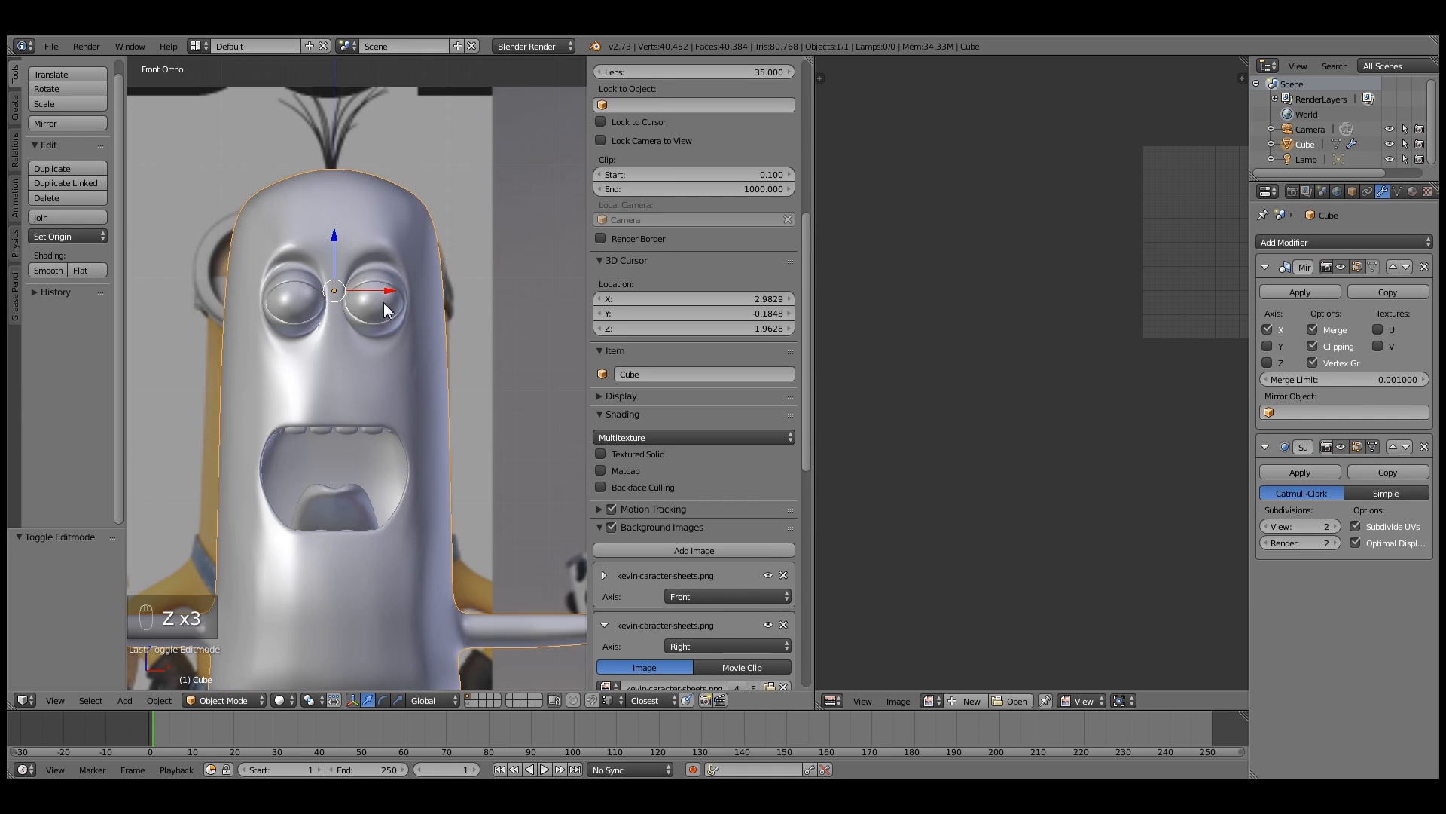
{"action": "key", "text": "z"}
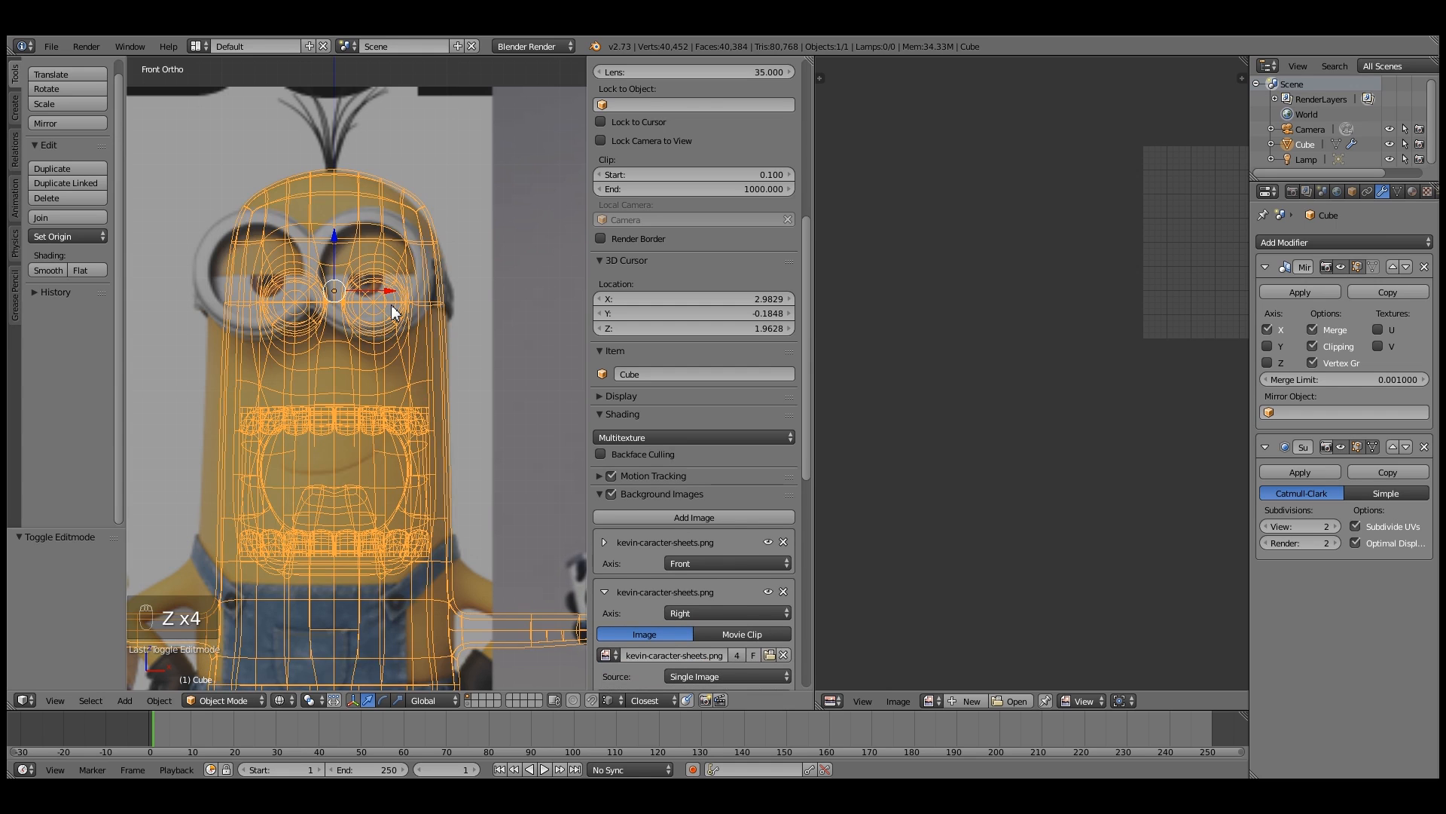
{"action": "key", "text": "z"}
{"action": "key", "text": "z"}
{"action": "key", "text": "z"}
Put the character mesh in Edit Mode and turn off the Subdivision Surface modifier's display for Edit Mode
{"action": "mouse_move", "coordinate": [407, 314]}
{"action": "middle_mouse_down"}
{"action": "mouse_move", "coordinate": [385, 350]}
{"action": "mouse_move", "coordinate": [354, 309]}
{"action": "mouse_move", "coordinate": [409, 274]}
{"action": "mouse_move", "coordinate": [420, 287]}
{"action": "middle_mouse_up"}
{"action": "scroll", "coordinate": [390, 341], "scroll_direction": "up", "scroll_amount": 2}
{"action": "key", "text": "a"}
{"action": "key", "text": "a"}
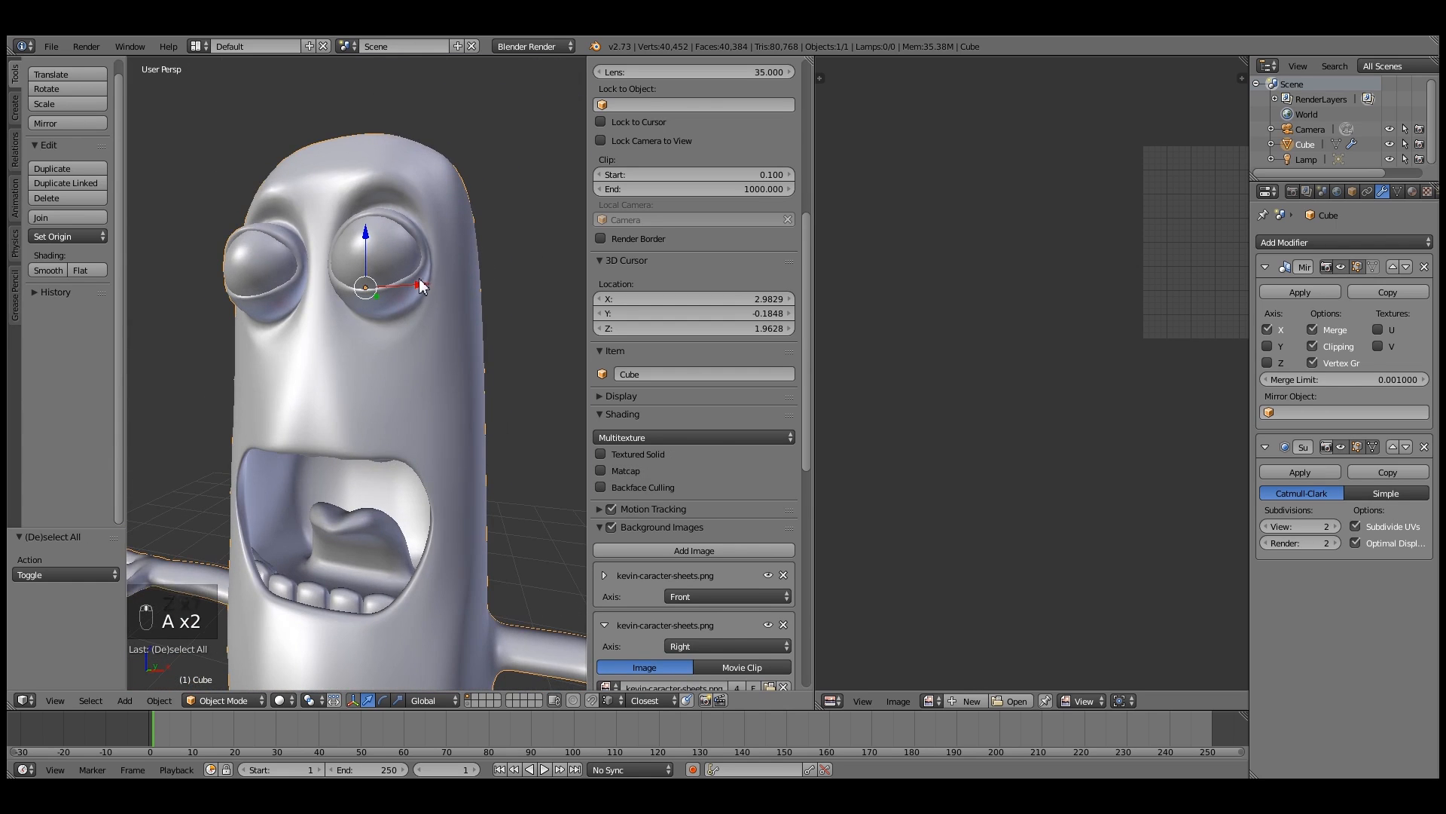
{"action": "key", "text": "Tab"}
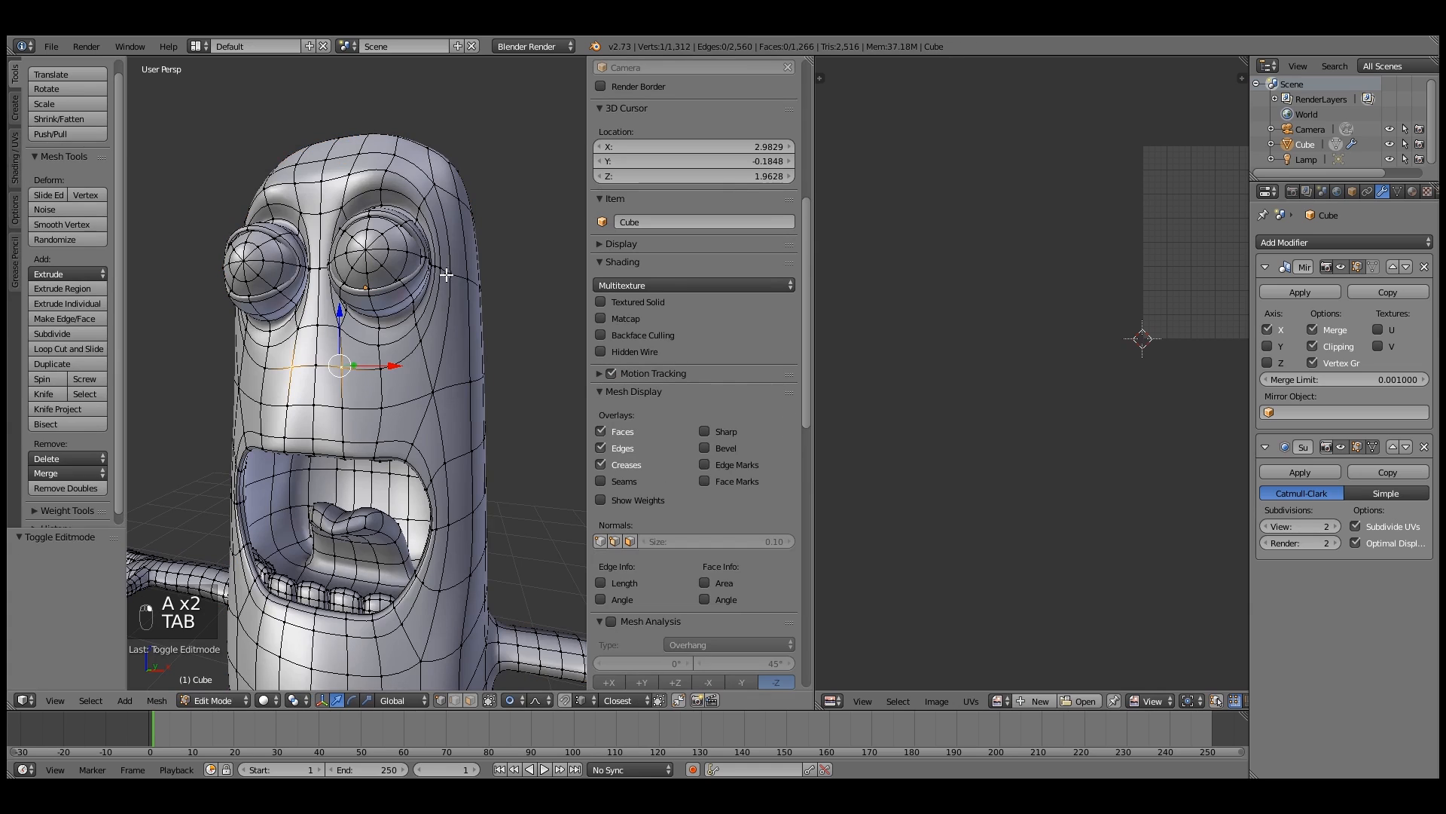
{"action": "left_click", "coordinate": [1355, 447]}
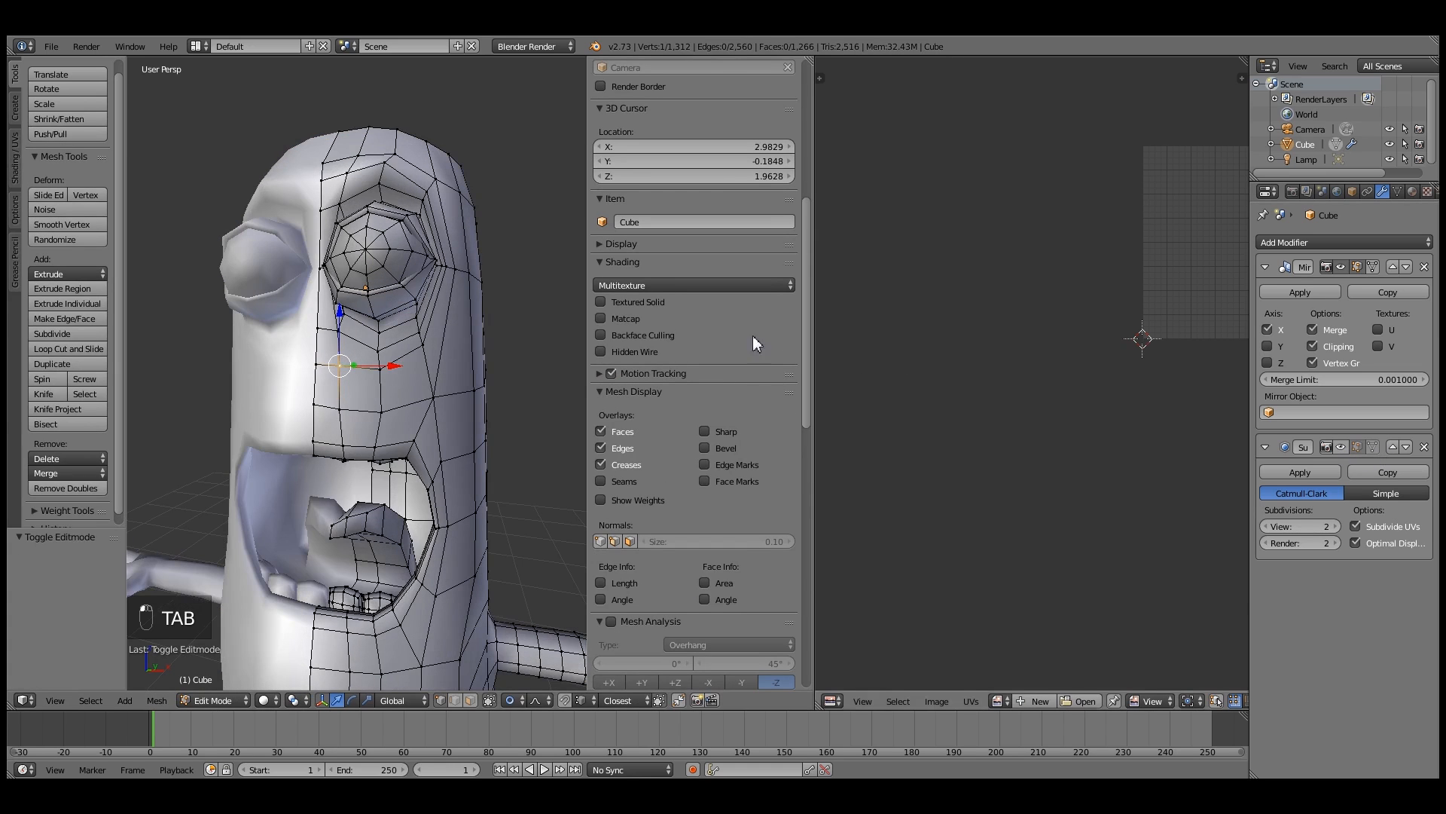
In face select mode, select the face ring around the eyeball and grow the selection six times to cover the surrounding socket
{"action": "middle_click_drag", "start_coordinate": [510, 326], "coordinate": [437, 308]}
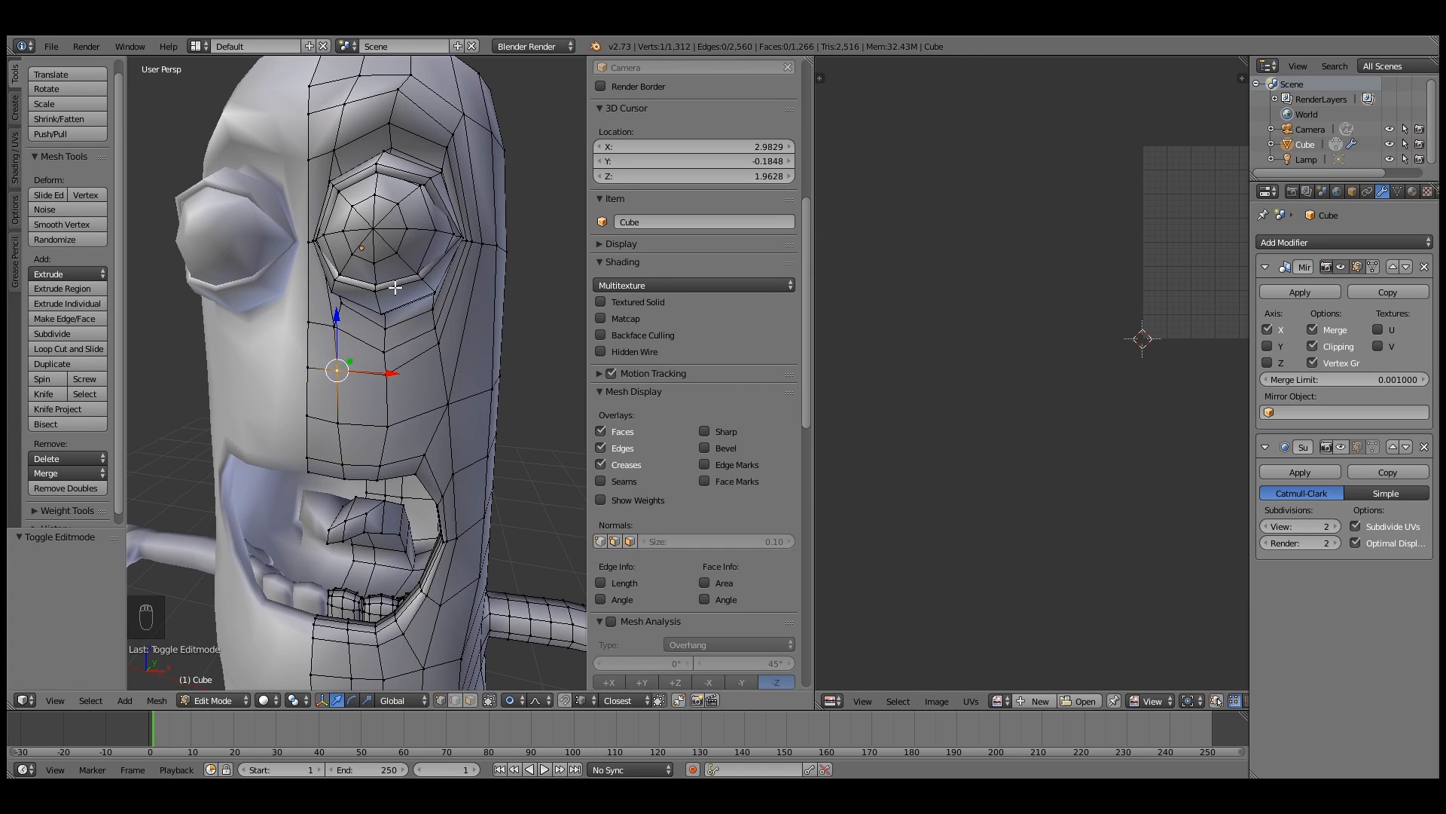
{"action": "left_click", "coordinate": [470, 699]}
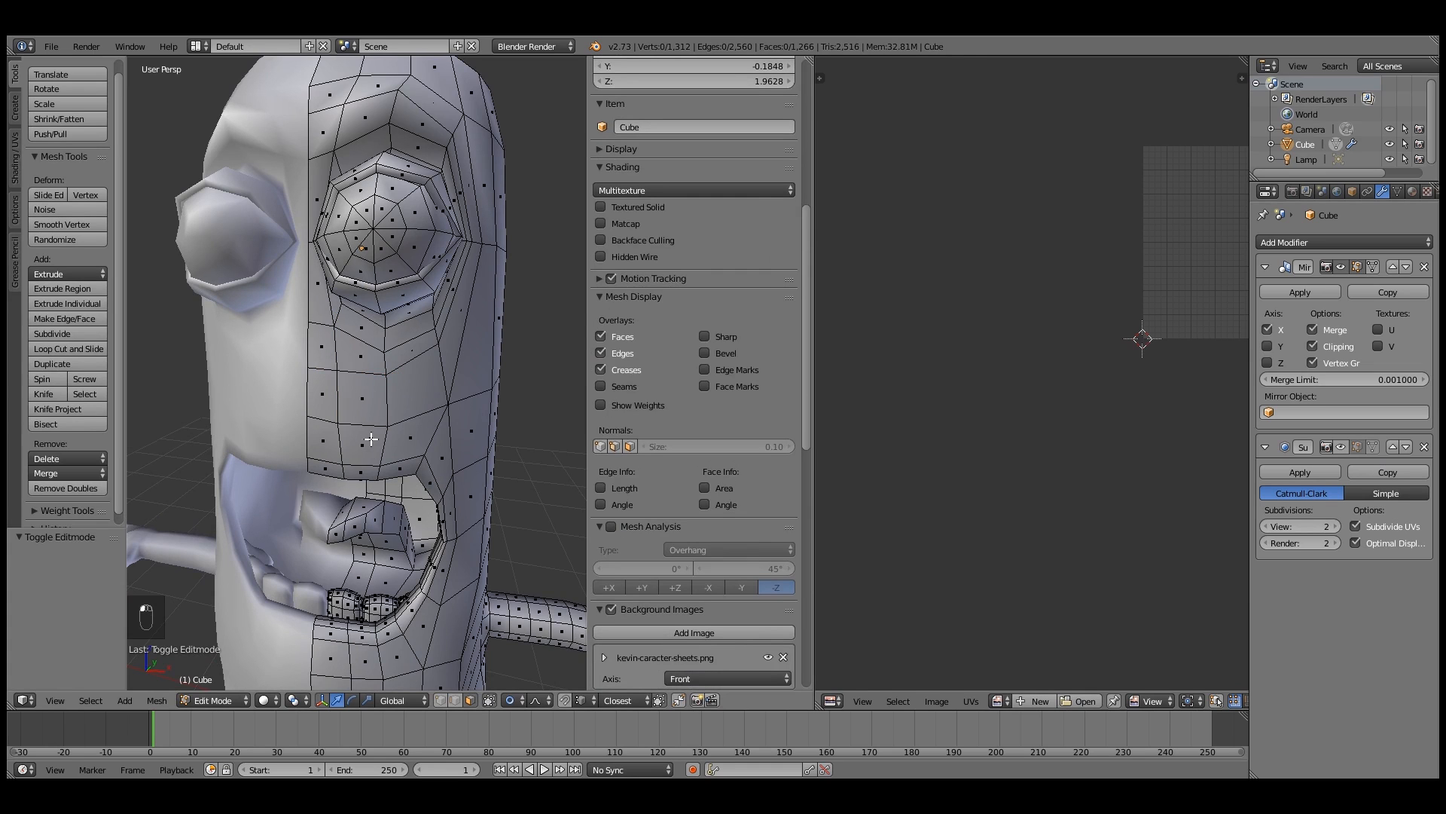
{"action": "left_click", "coordinate": [380, 290], "text": "alt"}
{"action": "left_click", "coordinate": [379, 289], "text": "alt"}
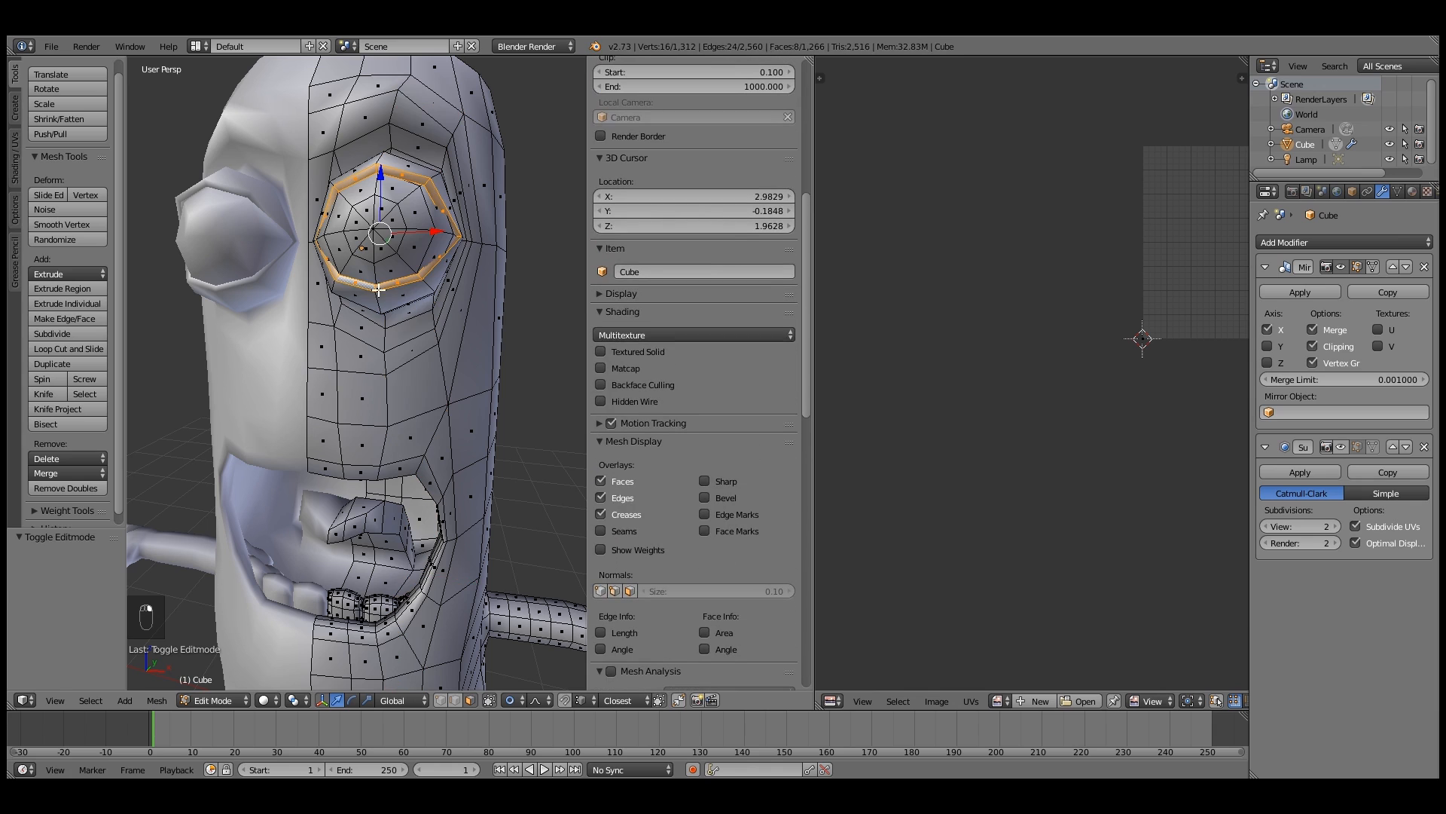
{"action": "key", "text": "ctrl+KP_Add"}
{"action": "key", "text": "ctrl+KP_Add"}
{"action": "key", "text": "ctrl+KP_Add"}
{"action": "key", "text": "ctrl+KP_Add"}
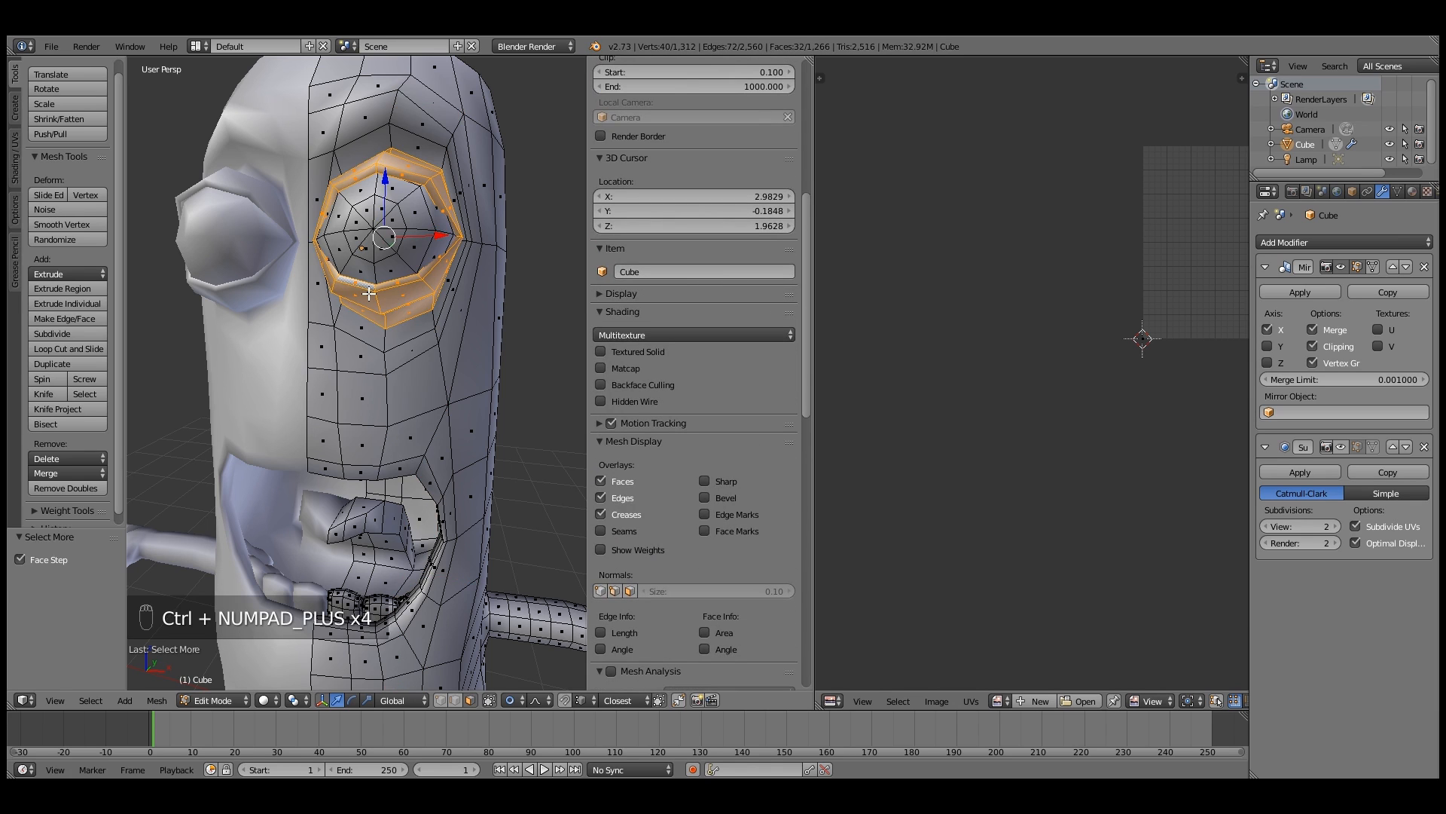
{"action": "key", "text": "ctrl+KP_Add"}
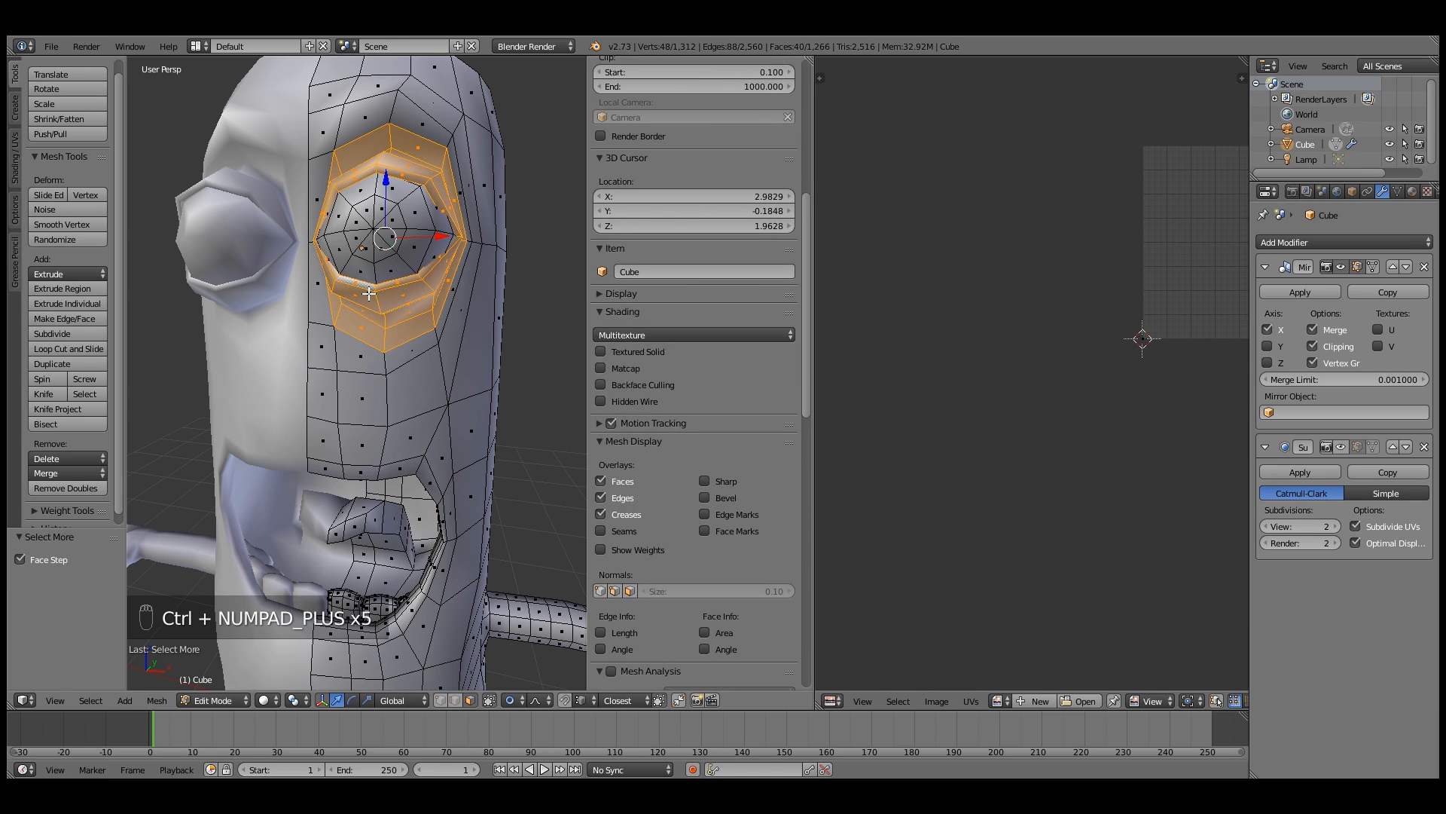
{"action": "key", "text": "ctrl+KP_Add"}
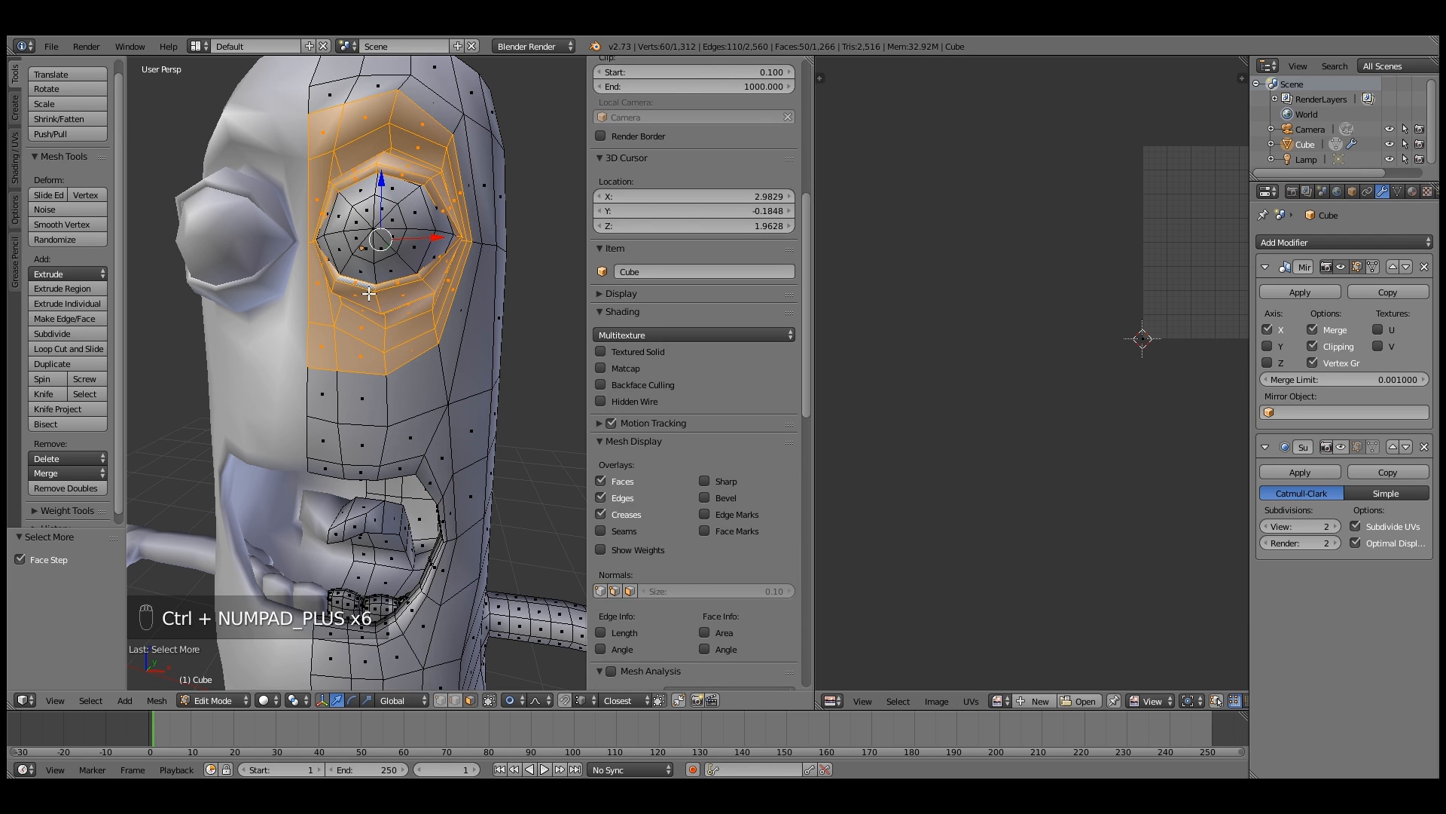
{"action": "middle_click_drag", "start_coordinate": [433, 245], "coordinate": [373, 257]}
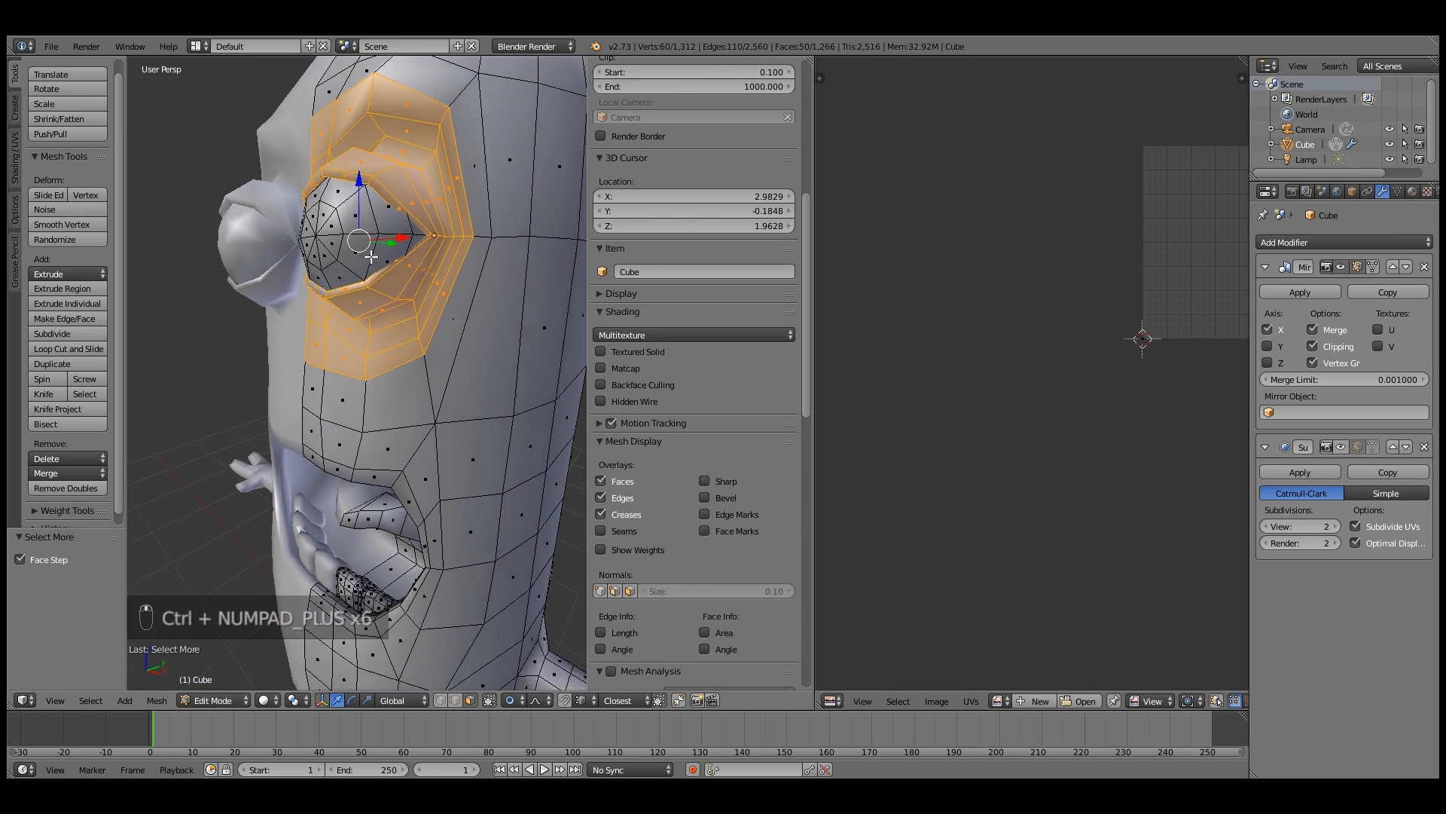
Set proportional editing to Connected and add the linked eyeball mesh to the selected socket faces, working from the front
{"action": "key", "text": "KP_1"}
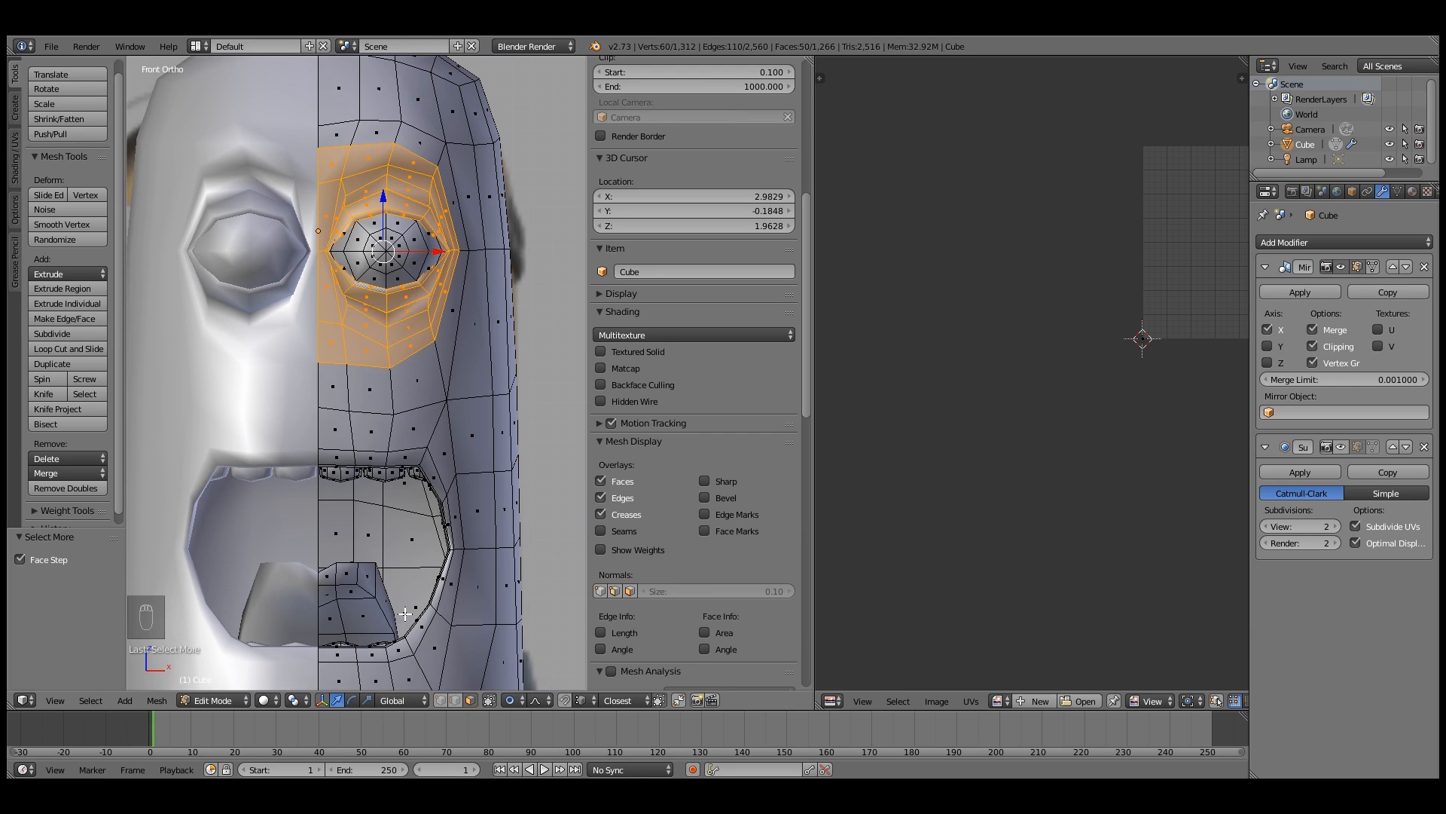
{"action": "left_click", "coordinate": [523, 700]}
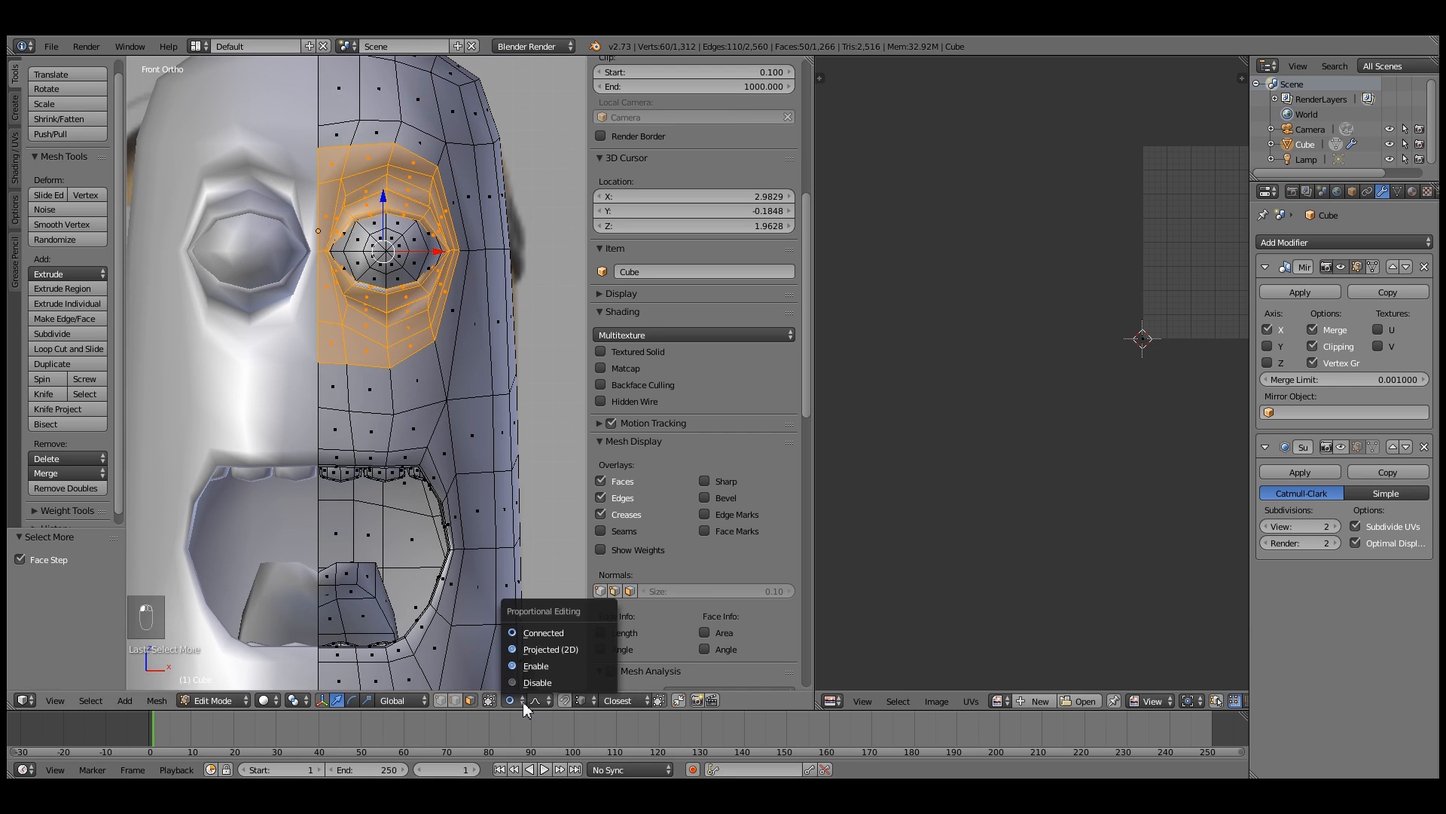
{"action": "left_click", "coordinate": [532, 635]}
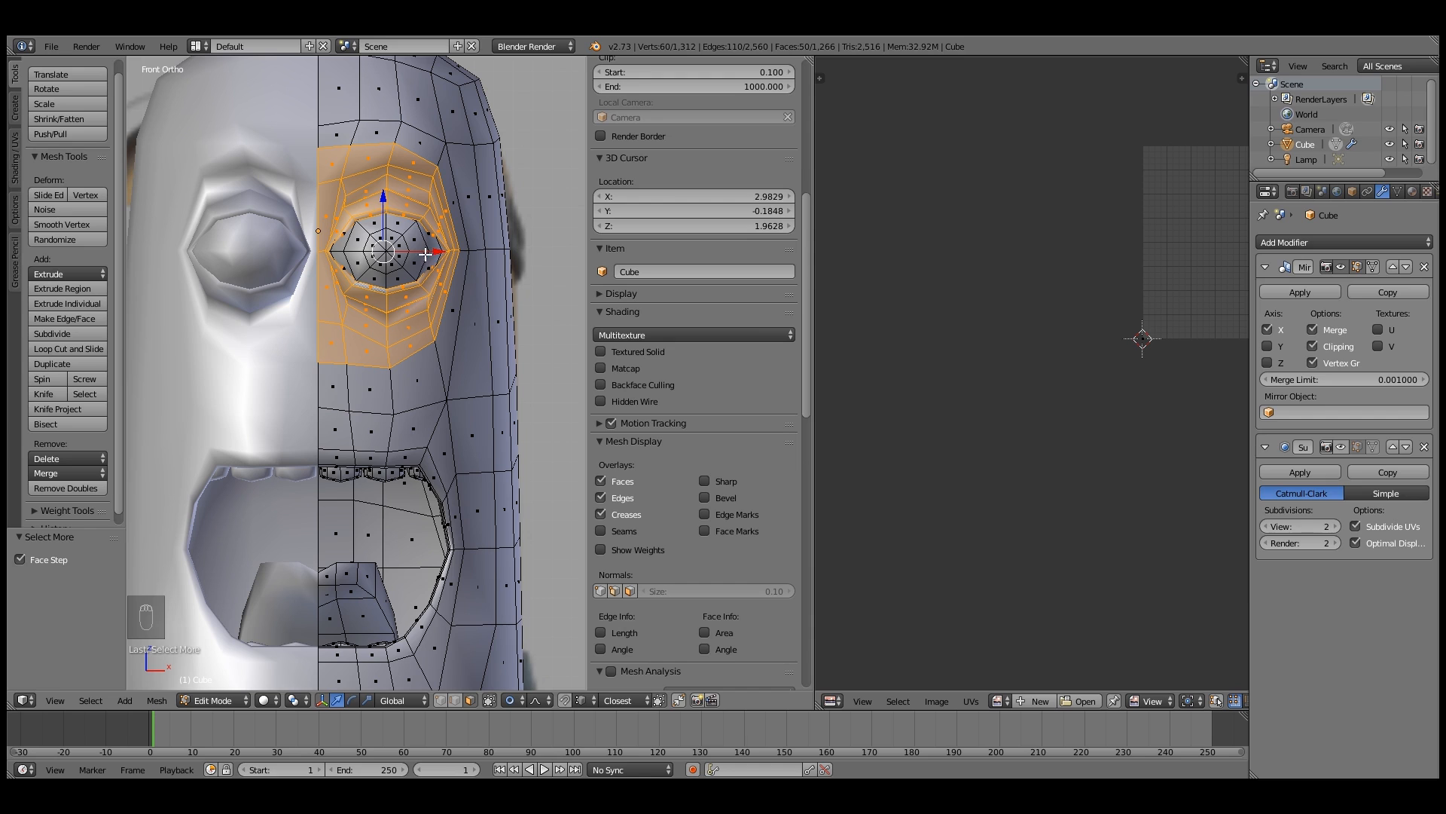
{"action": "key", "text": "l"}
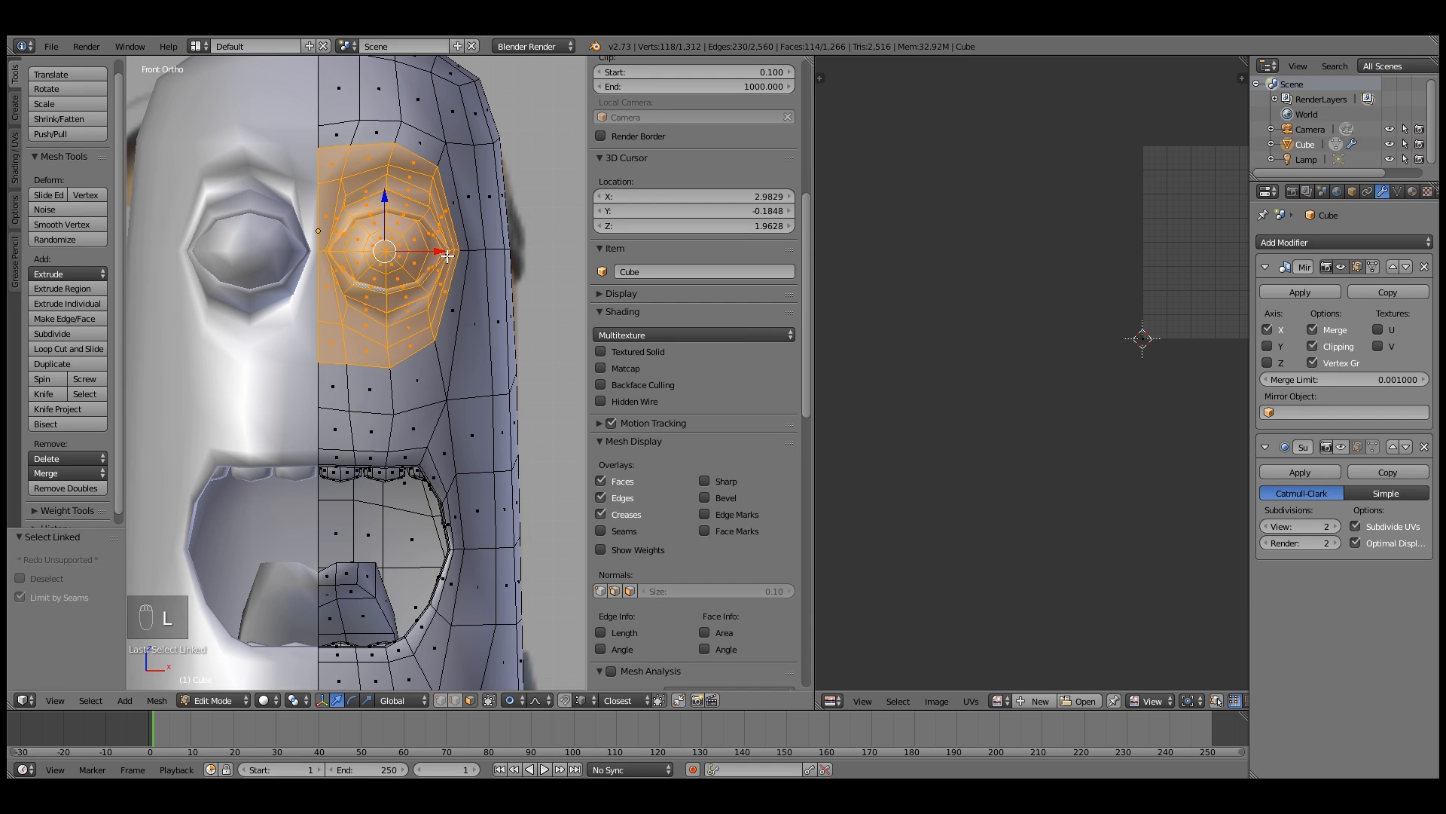
Move the selected eye and socket outward about 0.127 along X with a proportional size of 0.75
{"action": "left_click_drag", "start_coordinate": [441, 252], "coordinate": [467, 256]}
{"action": "scroll", "coordinate": [454, 254], "scroll_direction": "down", "scroll_amount": 4}
{"action": "scroll", "coordinate": [466, 256], "scroll_direction": "up", "scroll_amount": 2}
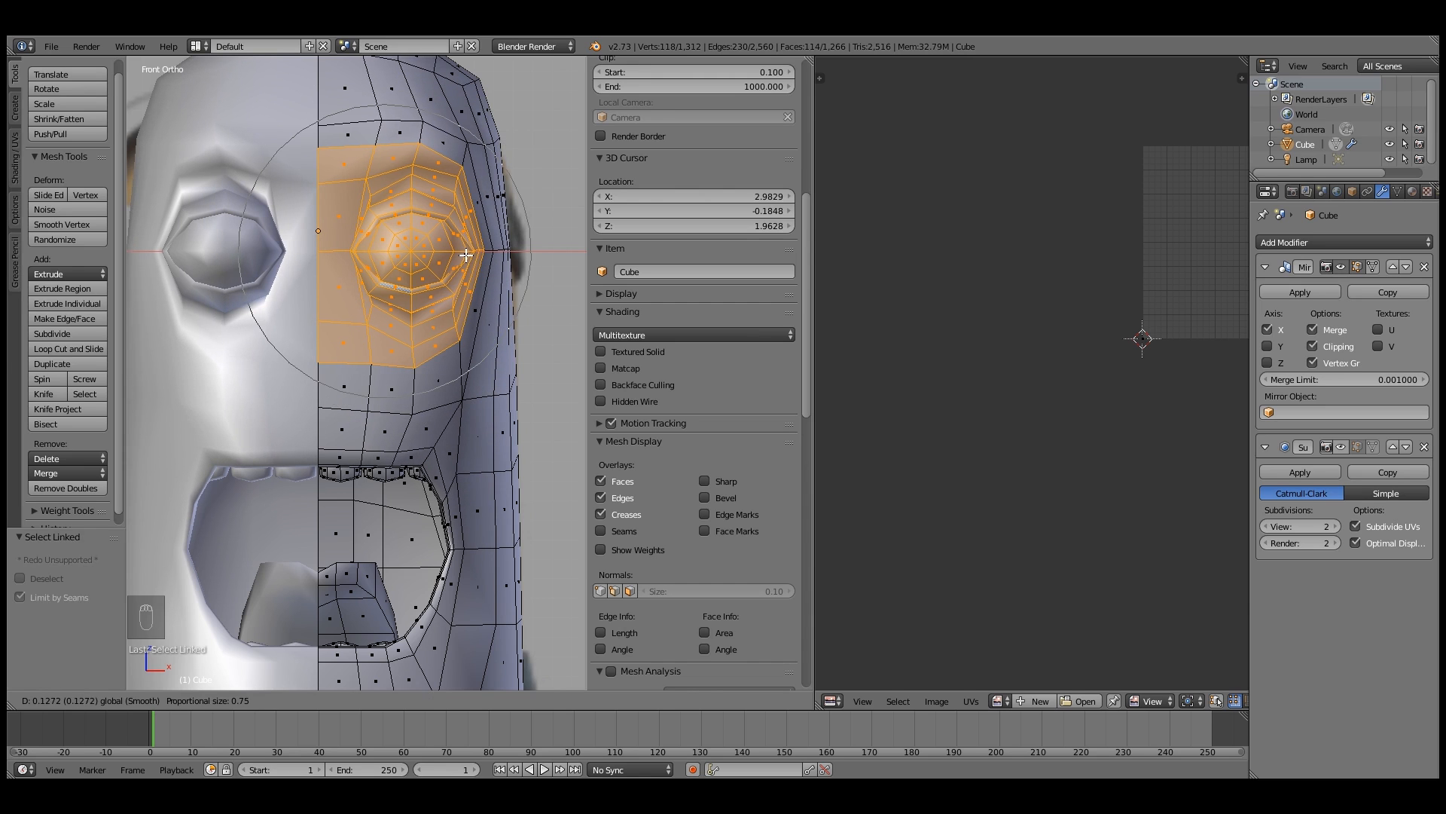
{"action": "left_click", "coordinate": [466, 256]}
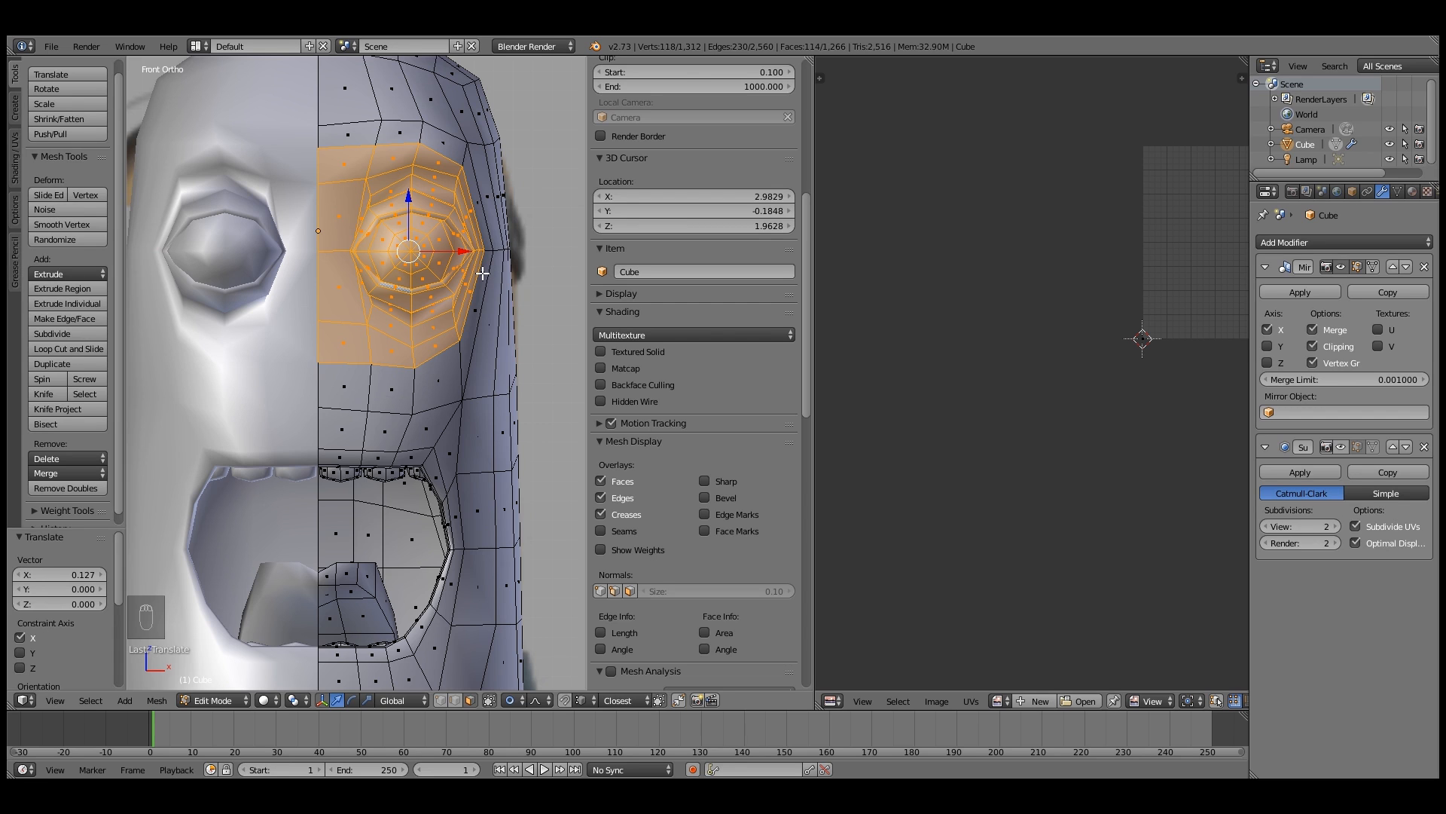
Scale the selected eye and socket up to about 1.196 with a proportional size of 0.56, and check them against the reference in wireframe
{"action": "key", "text": "s"}
{"action": "scroll", "coordinate": [488, 277], "scroll_direction": "up", "scroll_amount": 3}
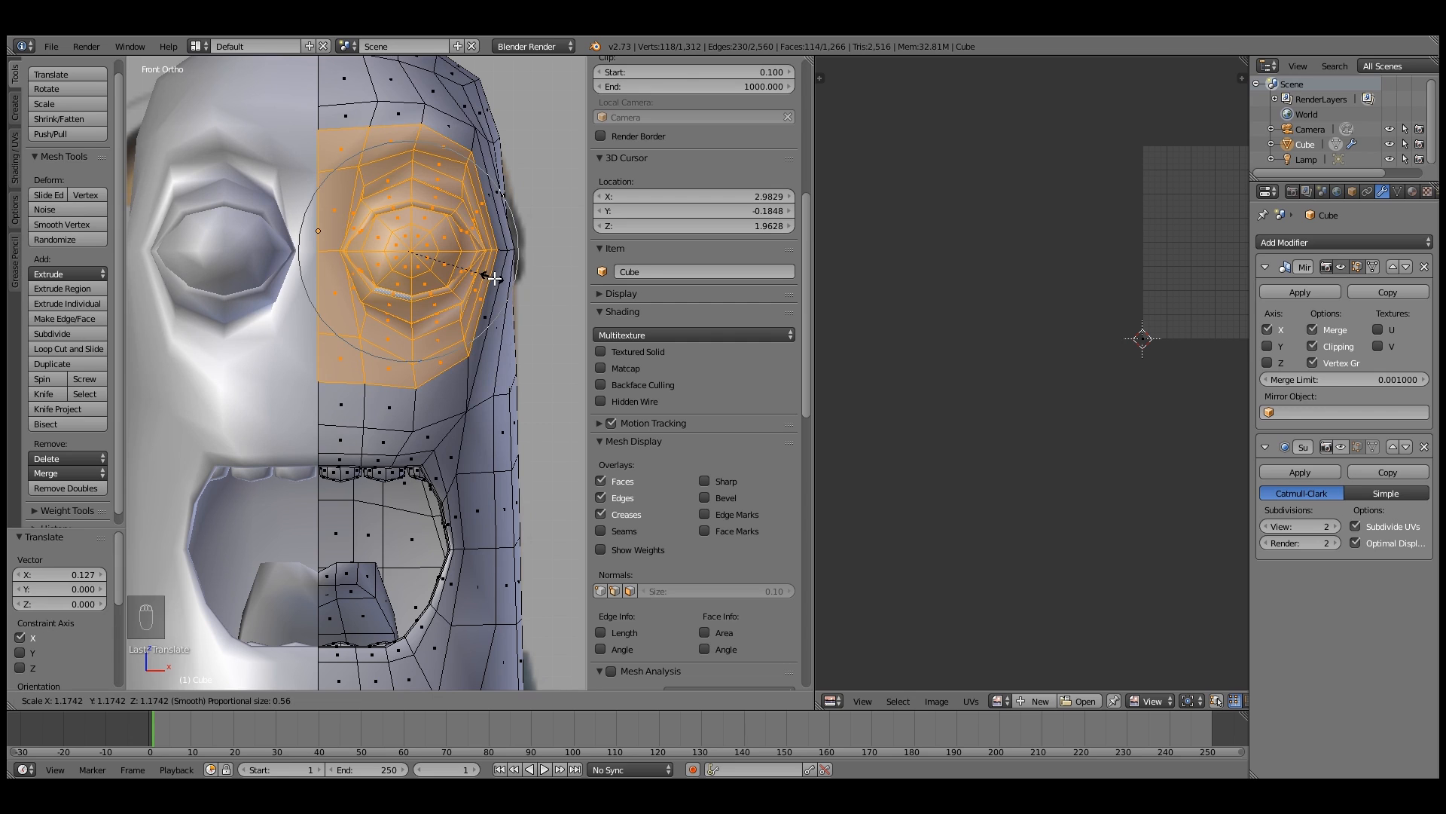
{"action": "left_click", "coordinate": [496, 278]}
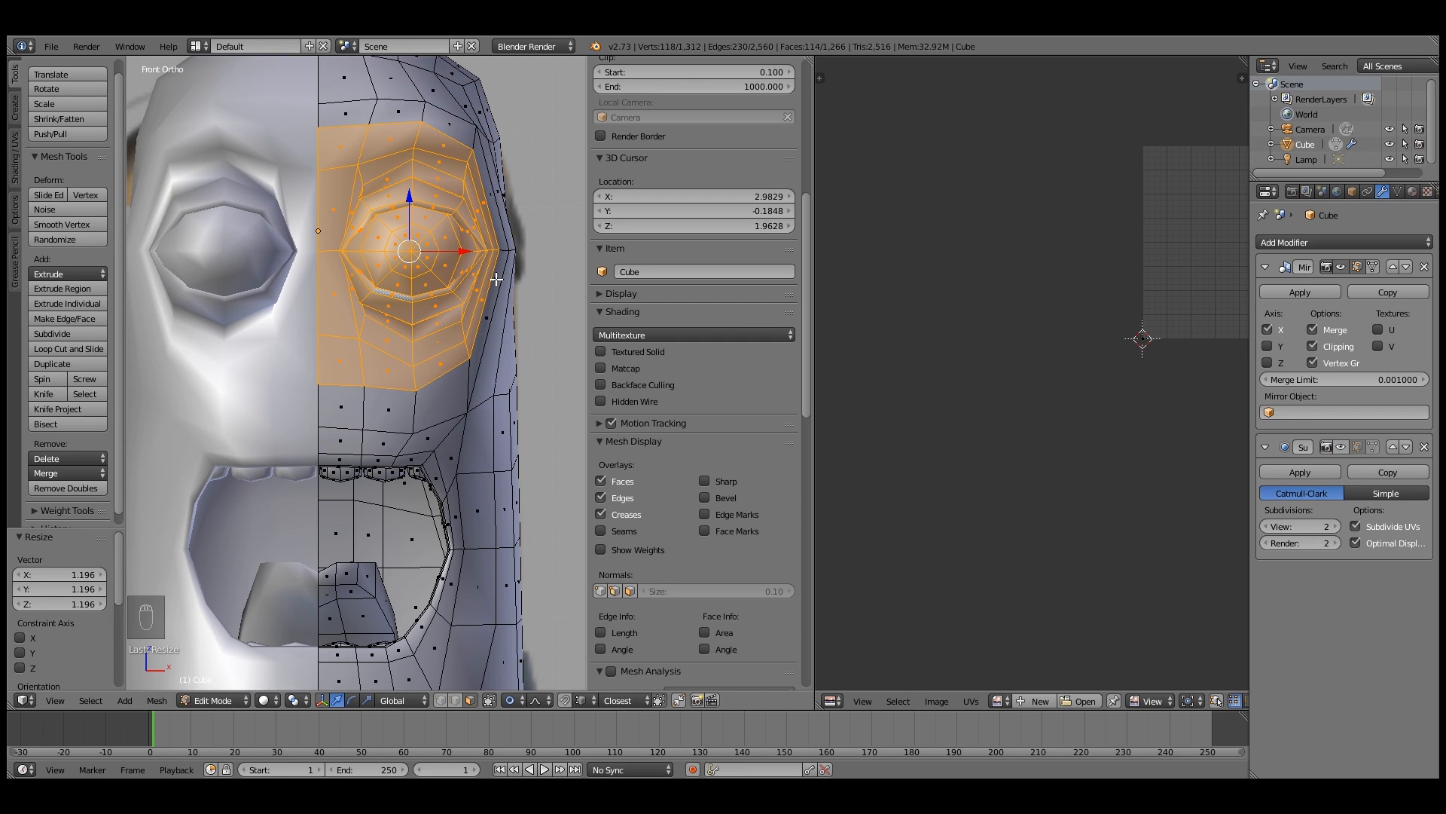
{"action": "key", "text": "z"}
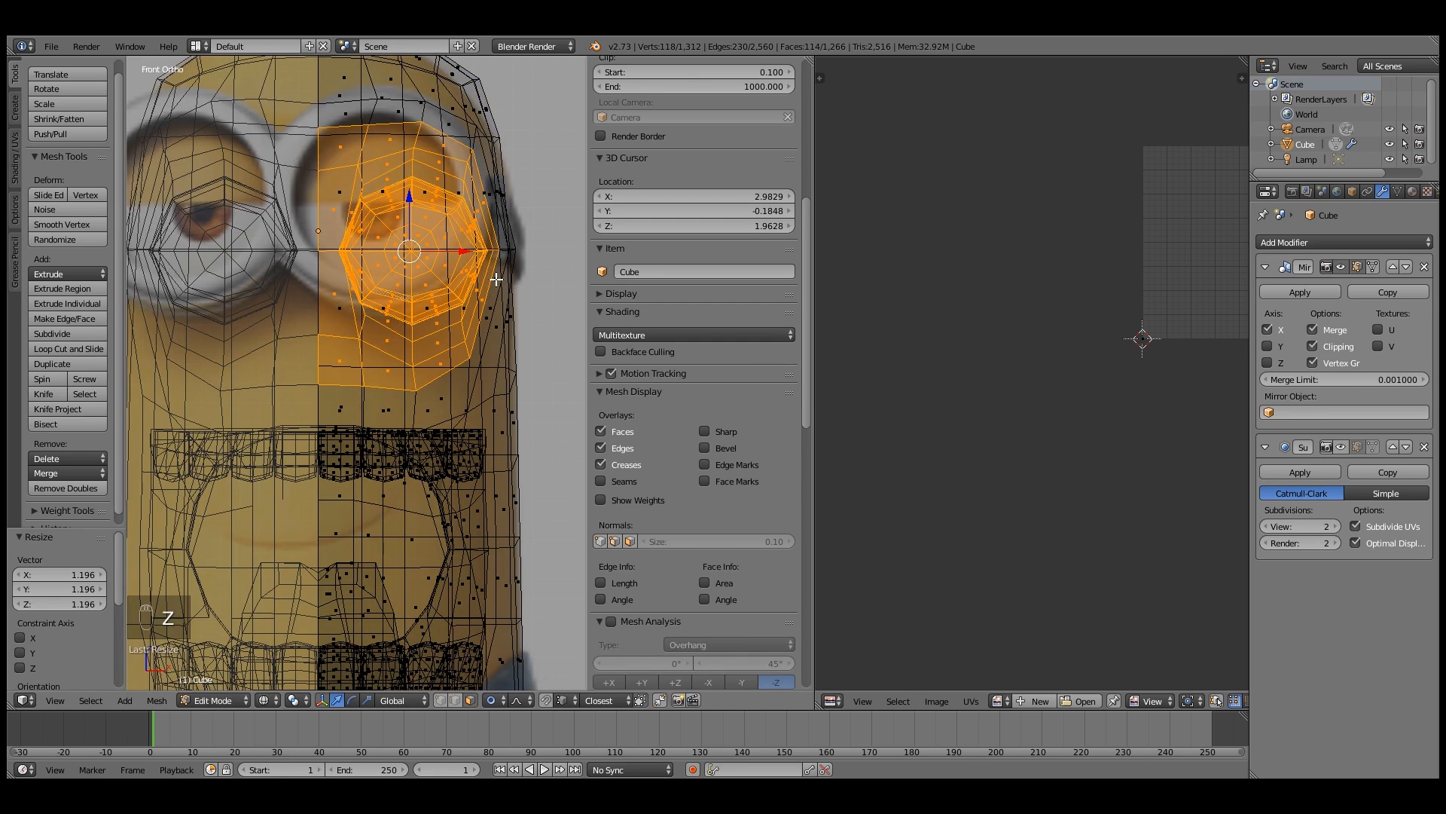
{"action": "key", "text": "z"}
{"action": "middle_click_drag", "start_coordinate": [513, 285], "coordinate": [430, 362]}
{"action": "scroll", "coordinate": [486, 368], "scroll_direction": "up", "scroll_amount": 1}
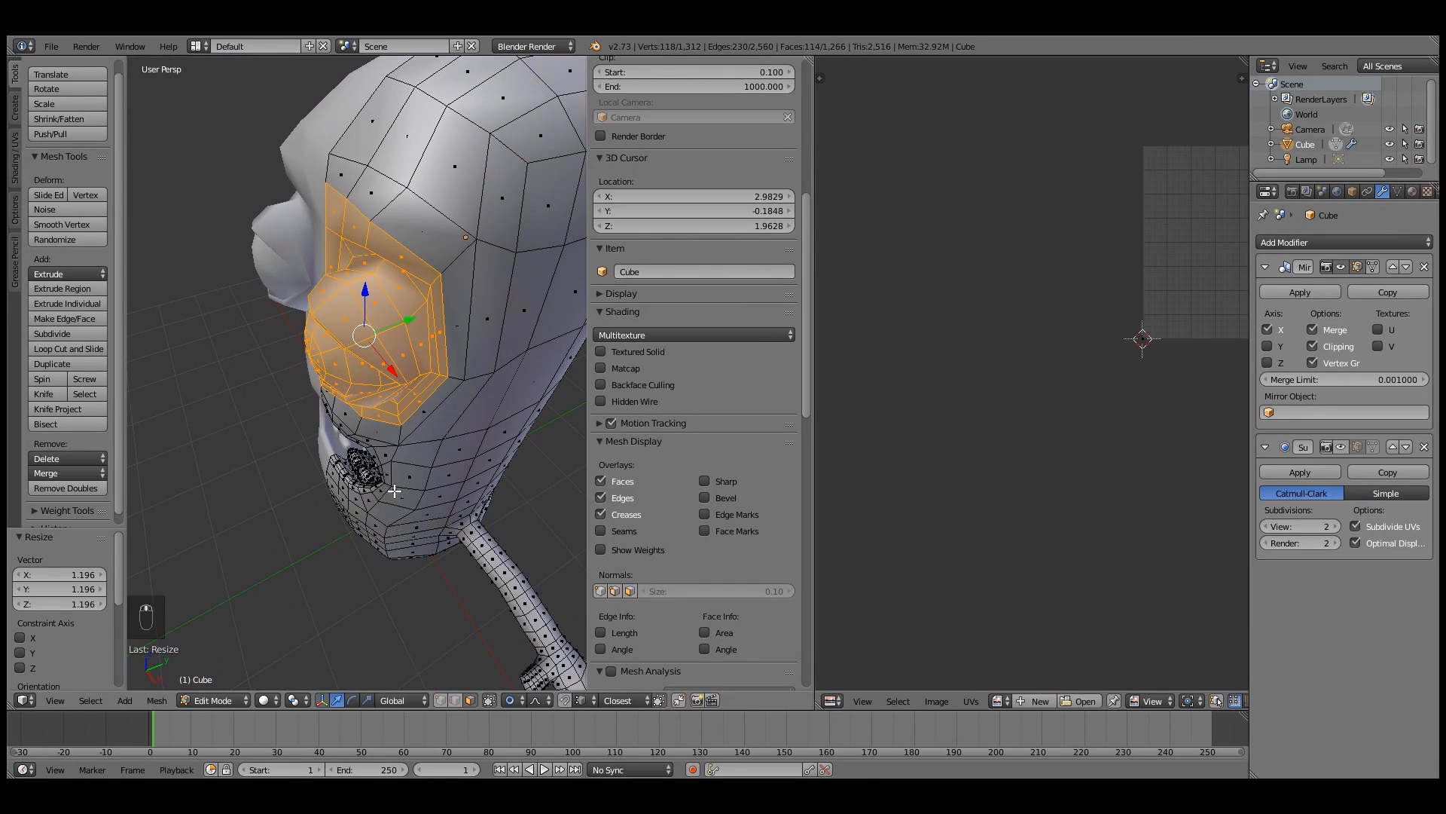
In edge select mode, move the edge beside the socket's lower outer corner about -0.028 along X with a proportional size of 0.22
{"action": "left_click", "coordinate": [450, 699]}
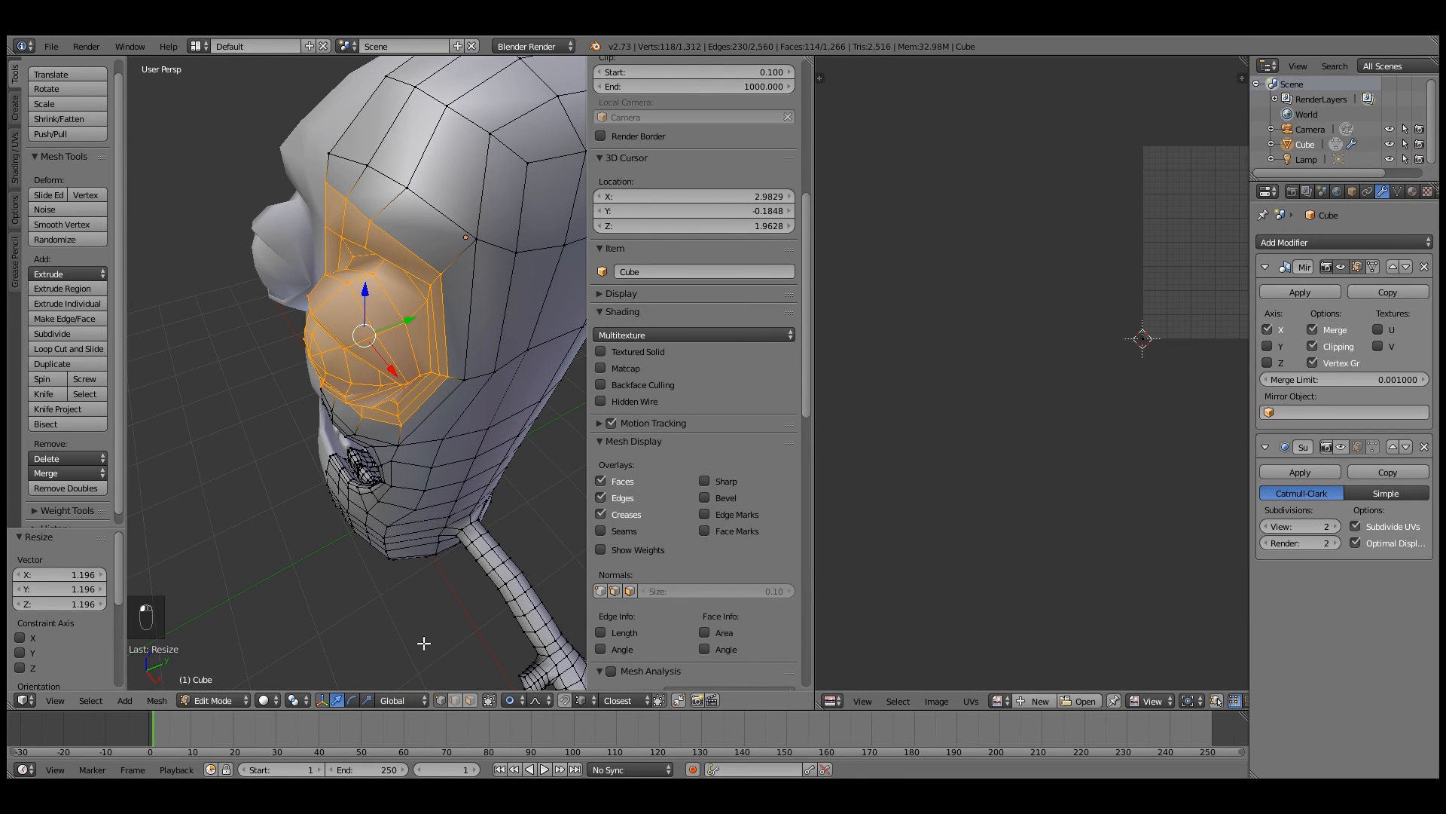
{"action": "right_click", "coordinate": [484, 406]}
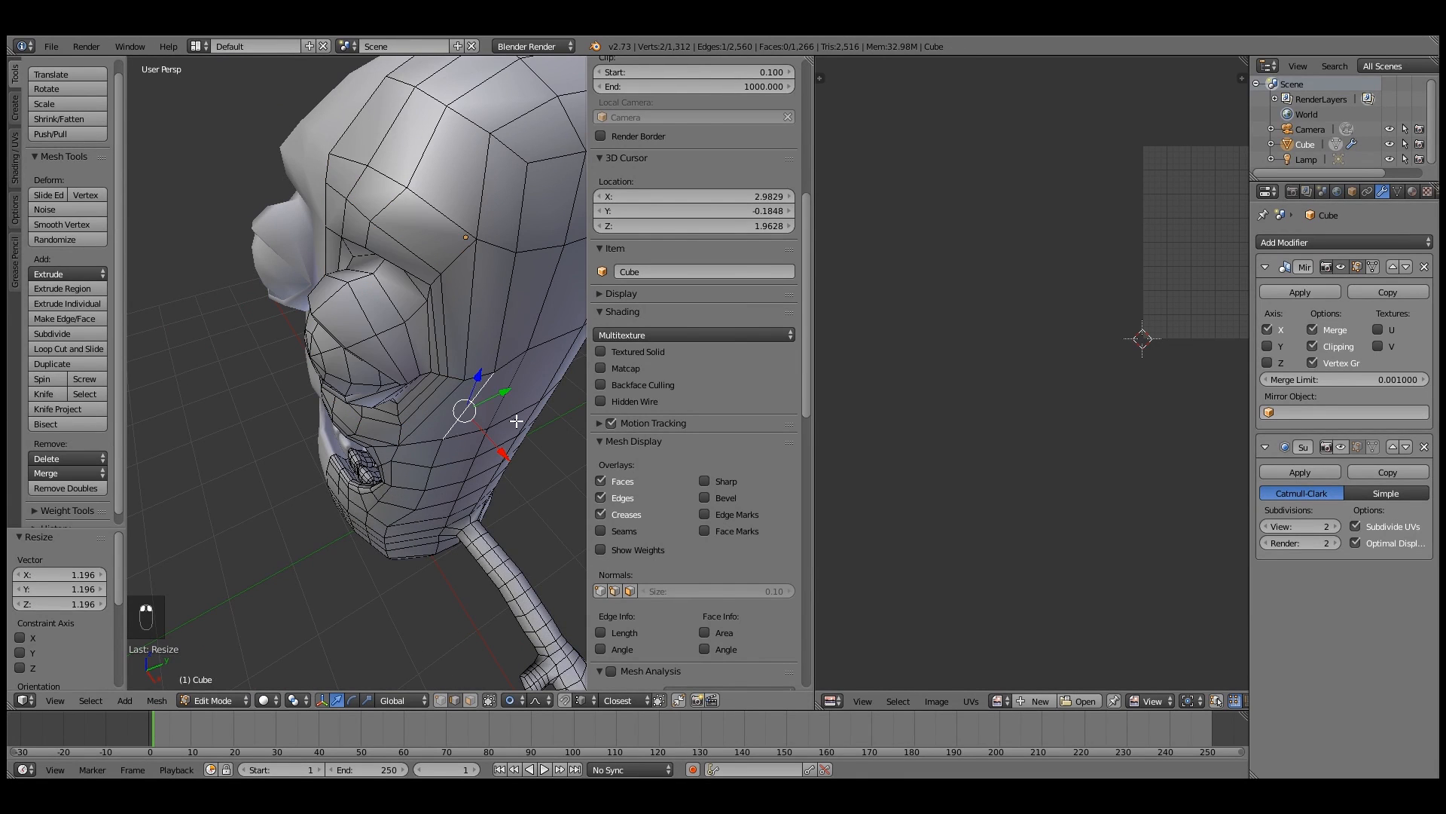
{"action": "key", "text": "g"}
{"action": "key", "text": "x"}
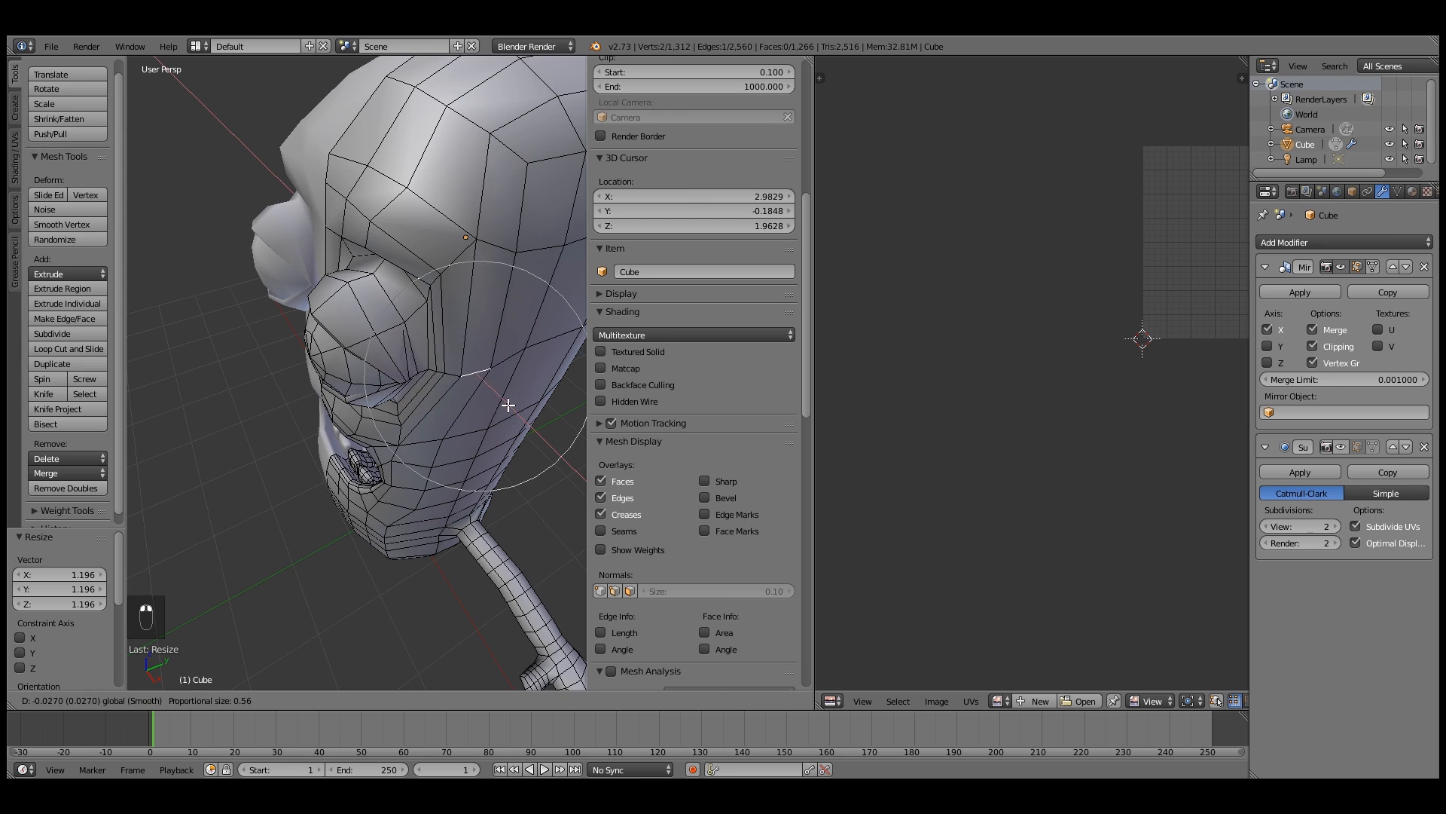
{"action": "scroll", "coordinate": [515, 406], "scroll_direction": "up", "scroll_amount": 7}
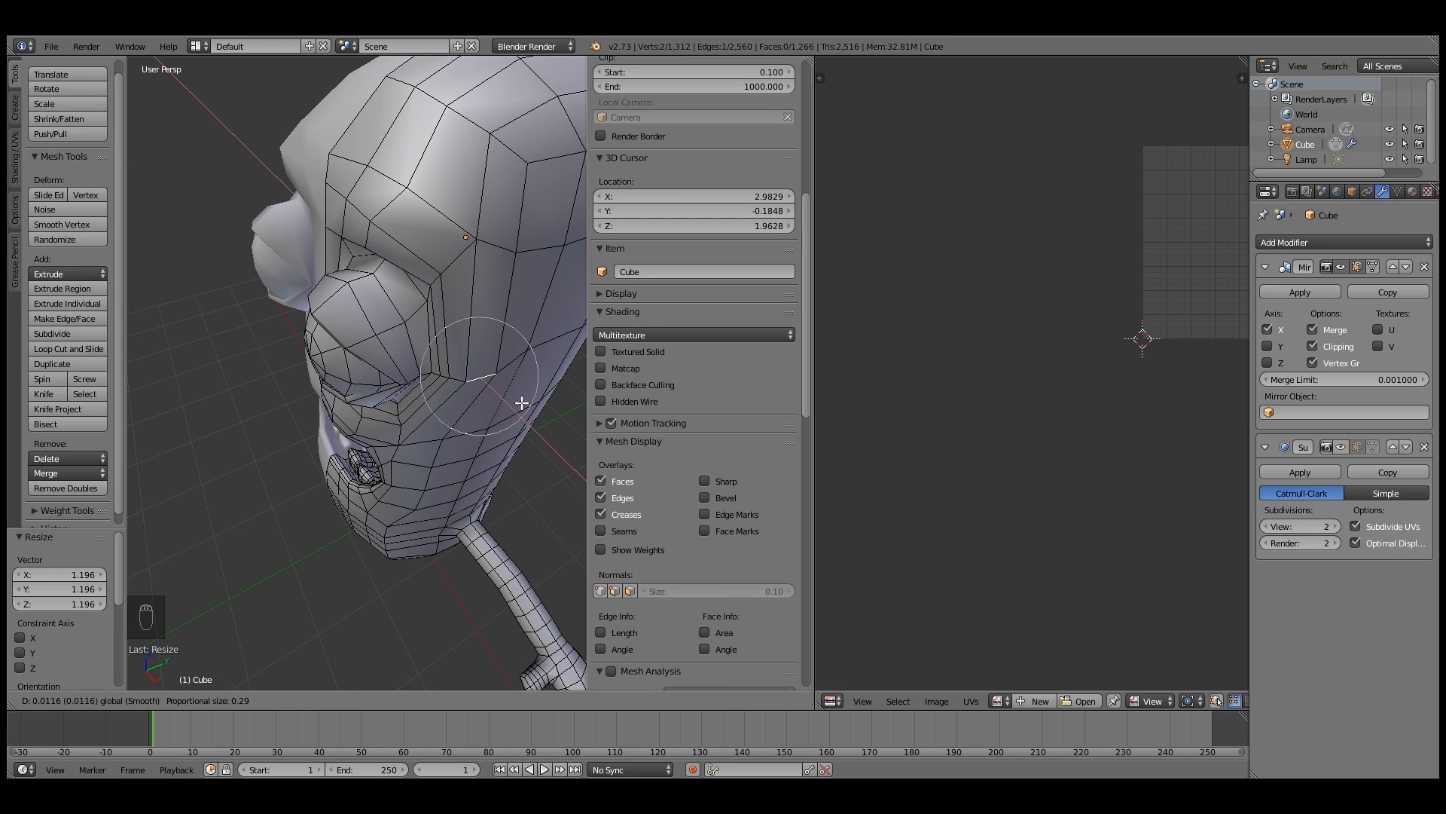
{"action": "scroll", "coordinate": [521, 402], "scroll_direction": "up", "scroll_amount": 3}
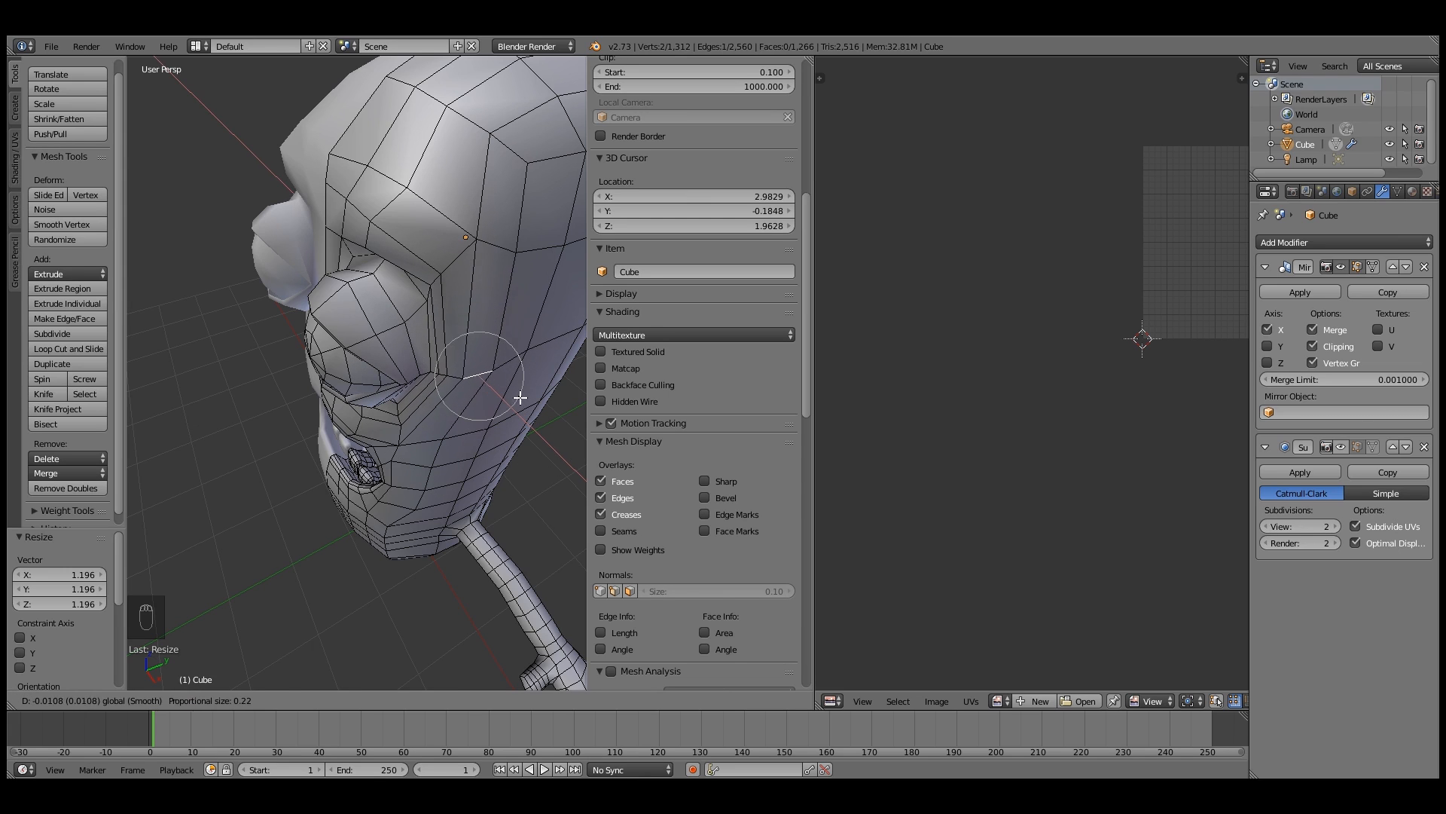
{"action": "left_click", "coordinate": [518, 395]}
In face select mode, select the eight faces on the side of the head beside the eye socket and smooth their vertices once
{"action": "middle_click_drag", "start_coordinate": [518, 395], "coordinate": [551, 322]}
{"action": "left_click", "coordinate": [470, 700]}
{"action": "scroll", "coordinate": [693, 452], "scroll_direction": "down", "scroll_amount": 5}
{"action": "scroll", "coordinate": [693, 302], "scroll_direction": "up", "scroll_amount": 4}
{"action": "left_click", "coordinate": [480, 347]}
{"action": "left_click", "coordinate": [473, 260], "text": "shift"}
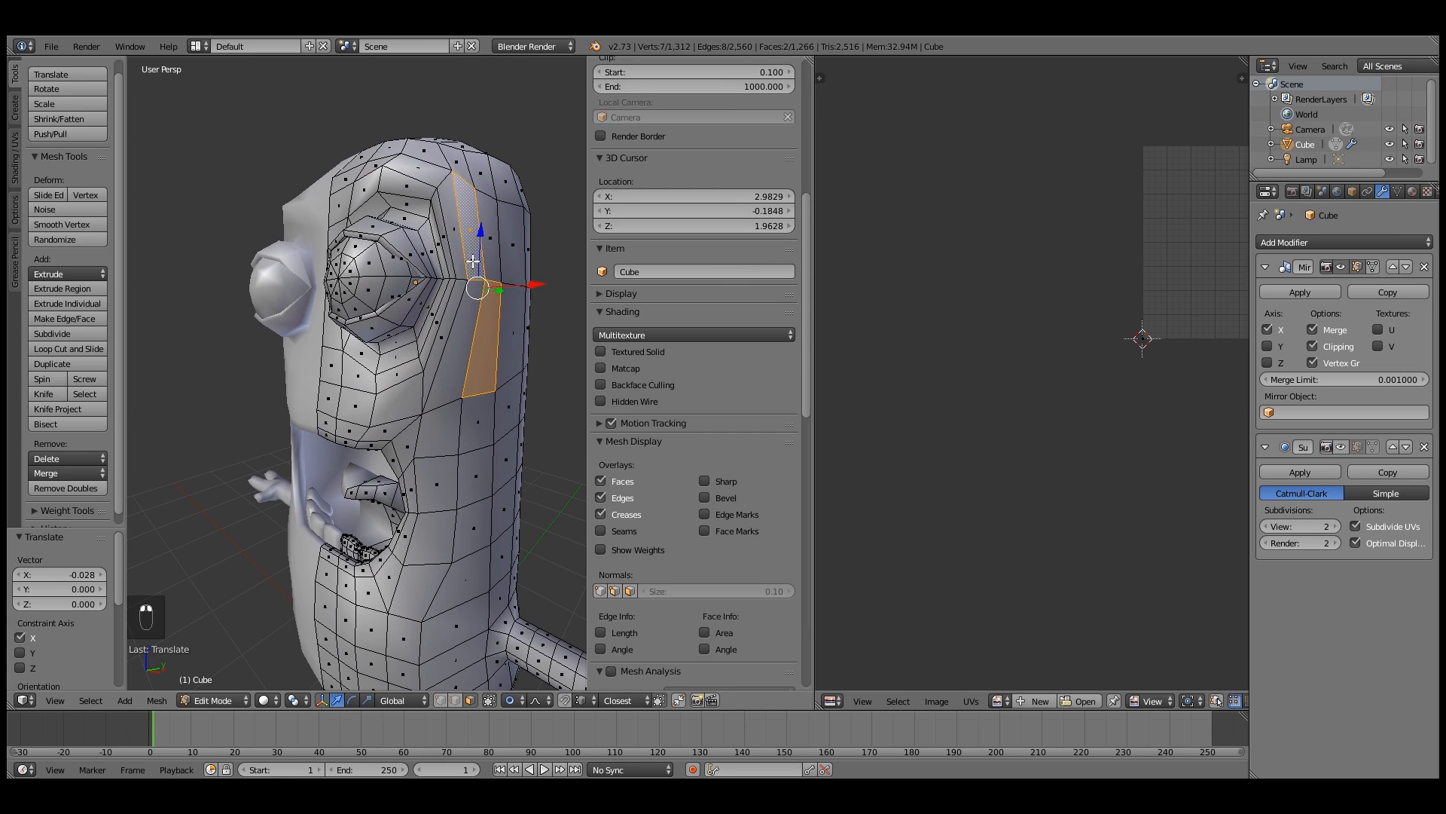
{"action": "left_click", "coordinate": [455, 226], "text": "shift"}
{"action": "left_click", "coordinate": [441, 373], "text": "shift"}
{"action": "left_click", "coordinate": [450, 320], "text": "shift"}
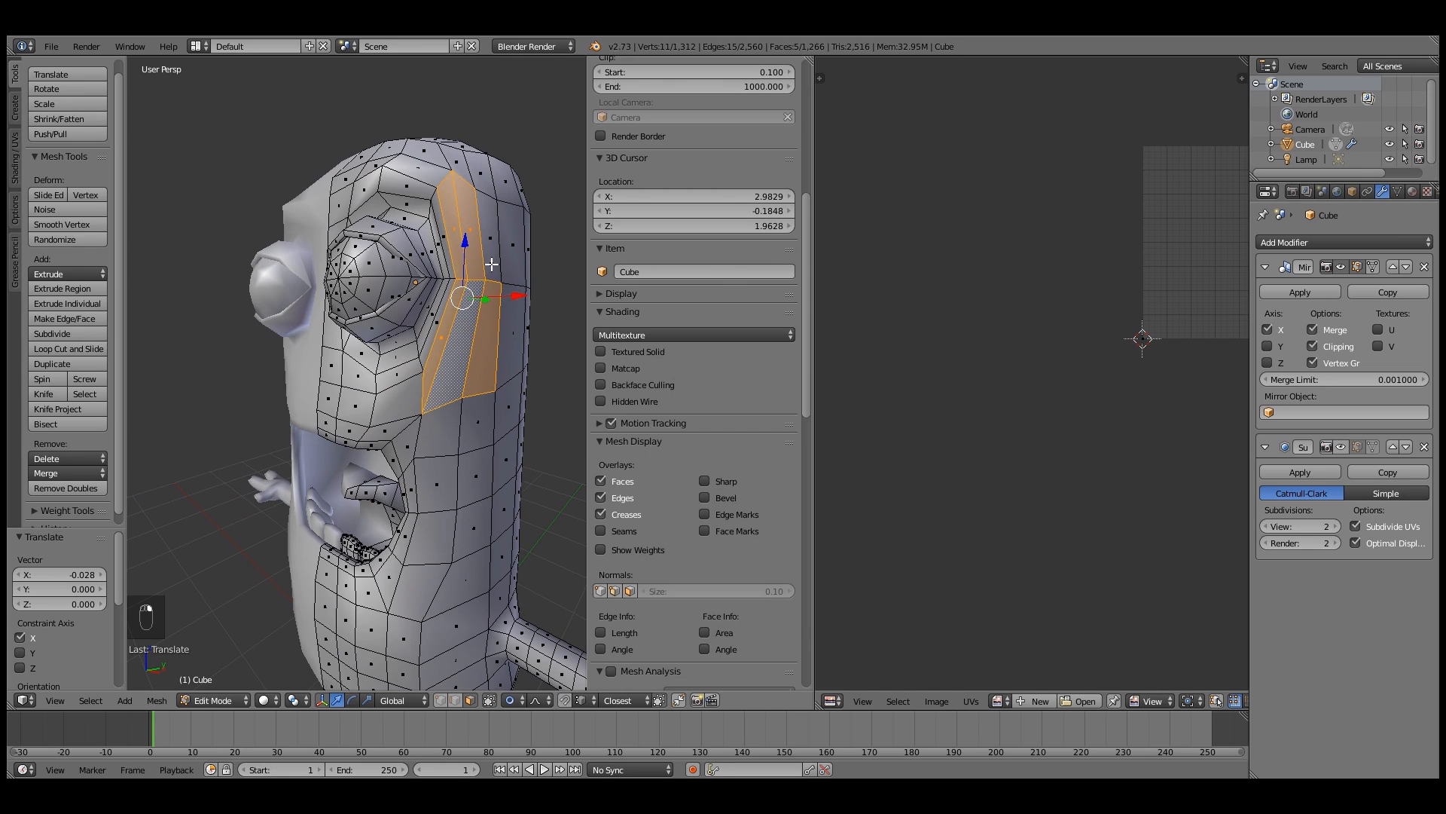
{"action": "left_click", "coordinate": [505, 250], "text": "shift"}
{"action": "left_click", "coordinate": [514, 240], "text": "shift"}
{"action": "left_click", "coordinate": [515, 348], "text": "shift"}
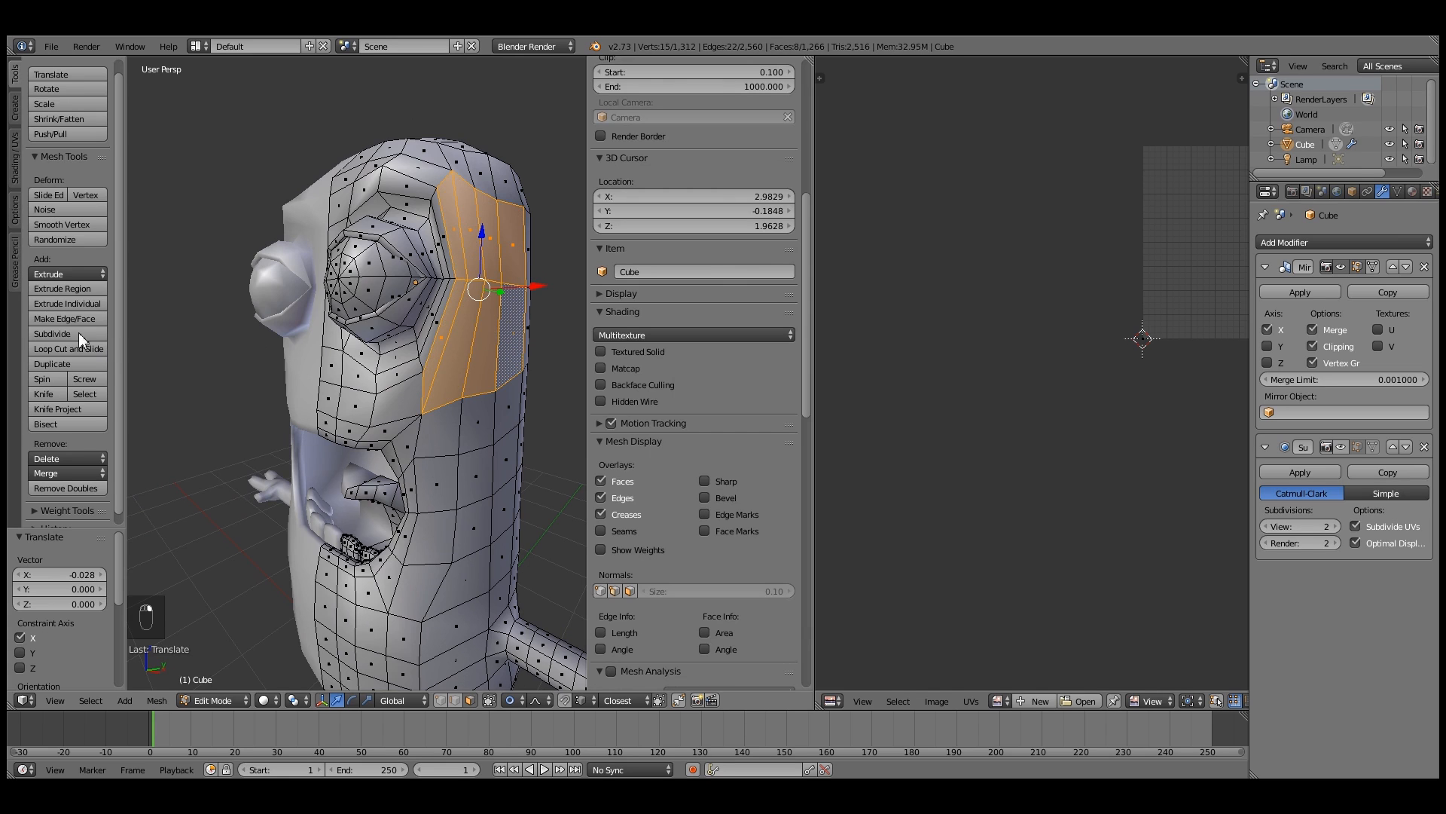
{"action": "left_click", "coordinate": [51, 223]}
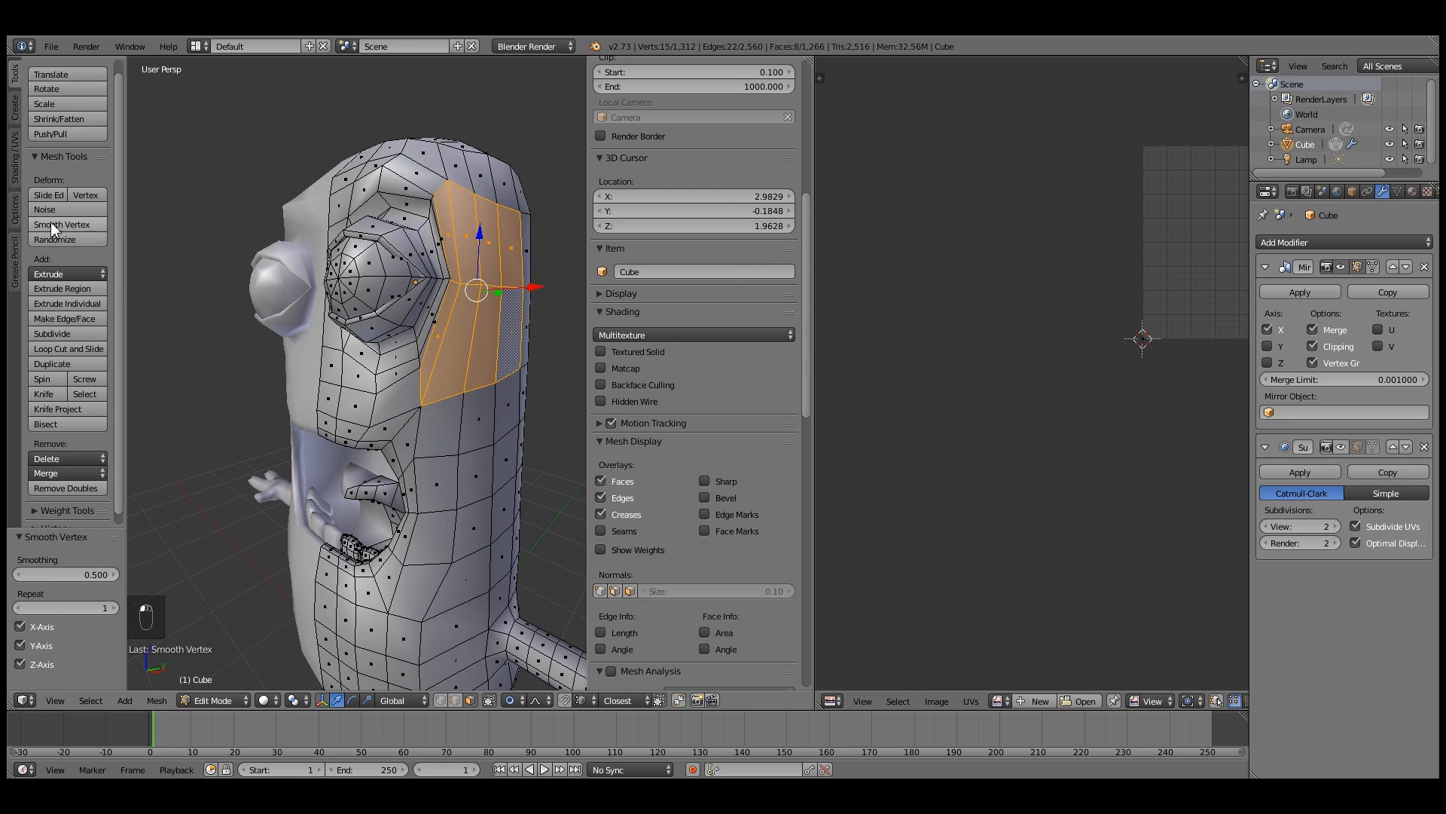
Compare the smoothed side of the head with the reference images from the right and front, in both solid and wireframe display
{"action": "middle_click_drag", "start_coordinate": [452, 362], "coordinate": [139, 355]}
{"action": "key", "text": "KP_3"}
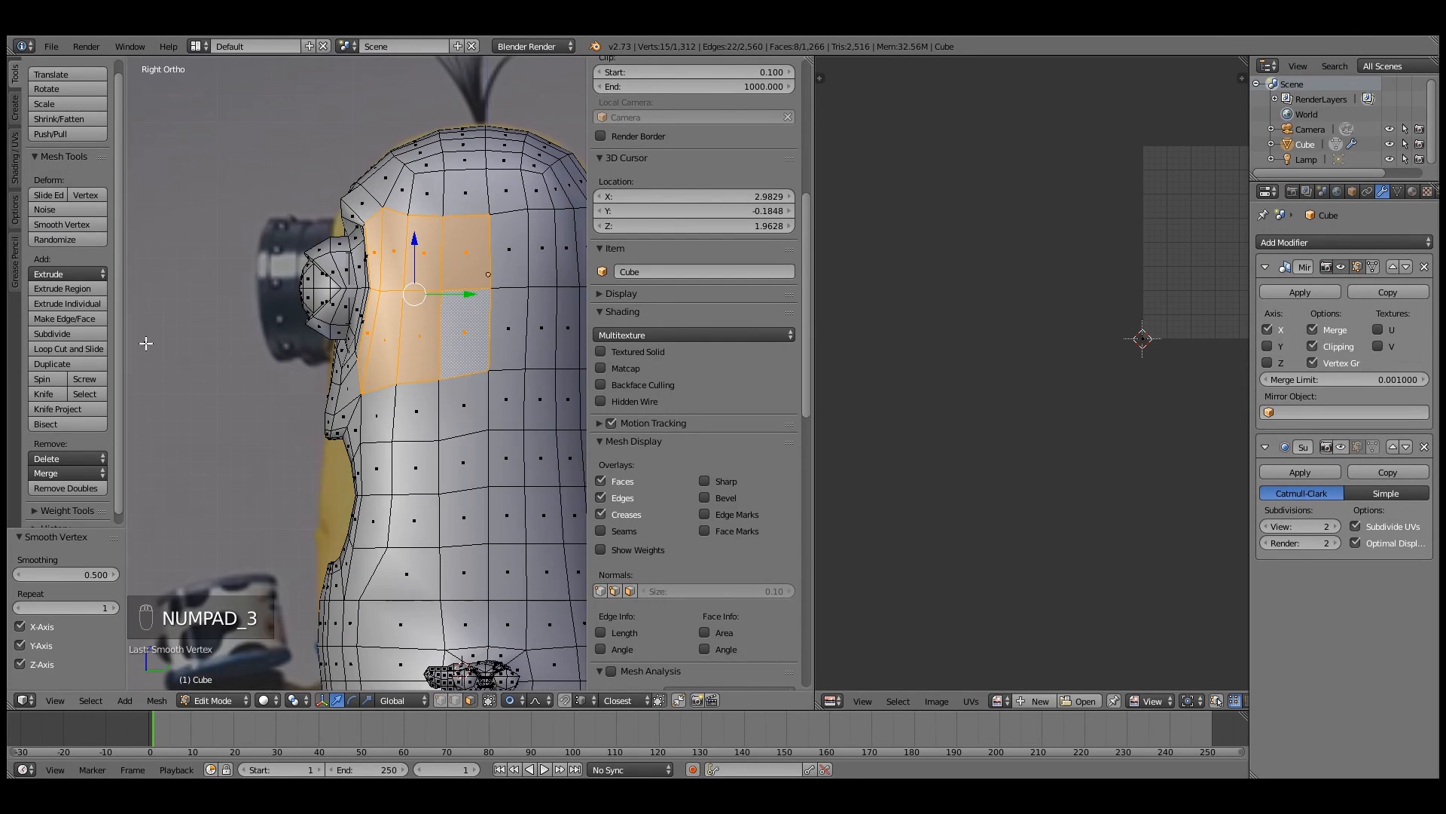
{"action": "middle_click_drag", "start_coordinate": [347, 299], "coordinate": [515, 314]}
{"action": "scroll", "coordinate": [540, 345], "scroll_direction": "up", "scroll_amount": 3}
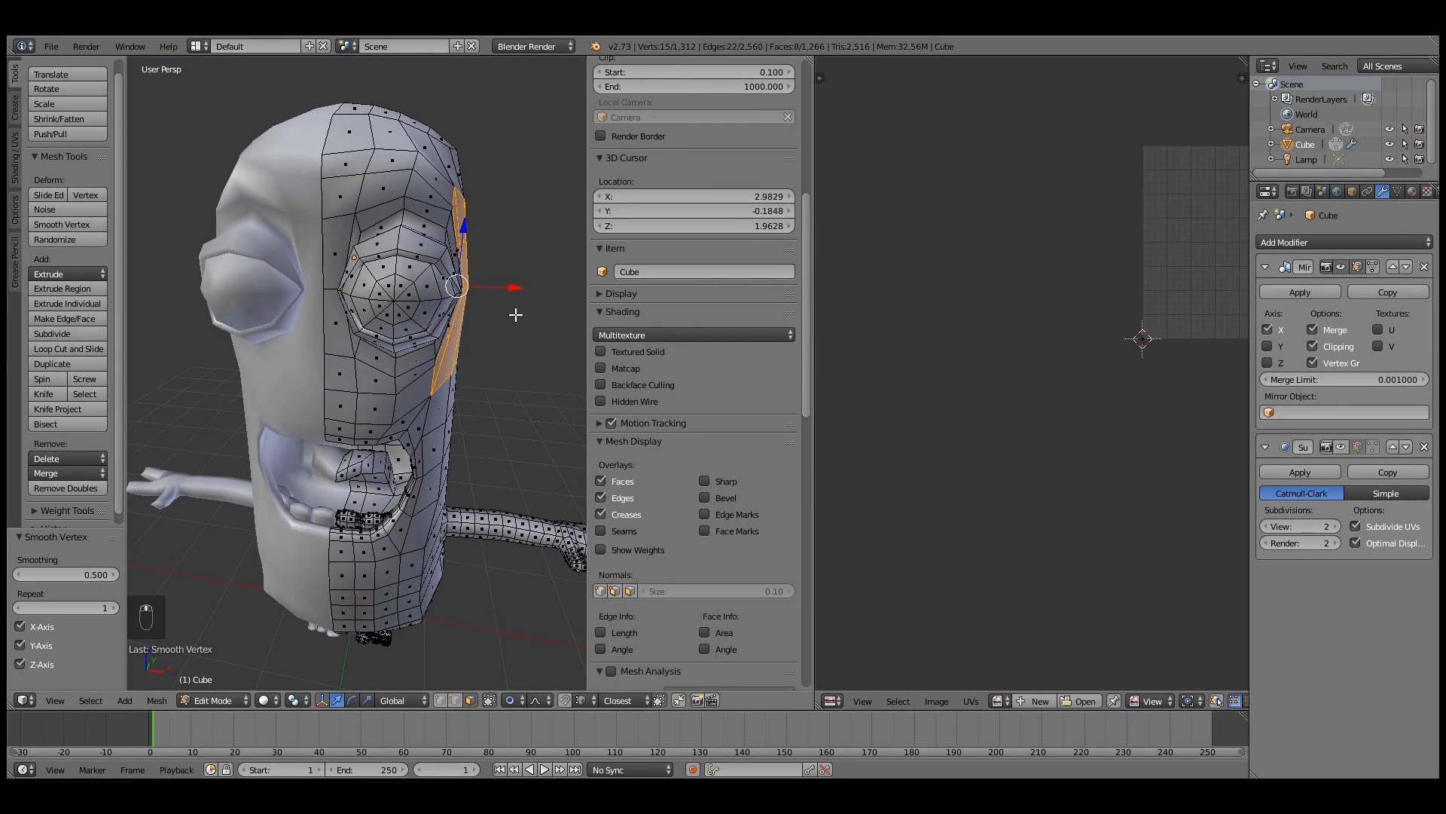
{"action": "key", "text": "KP_1"}
{"action": "key", "text": "z"}
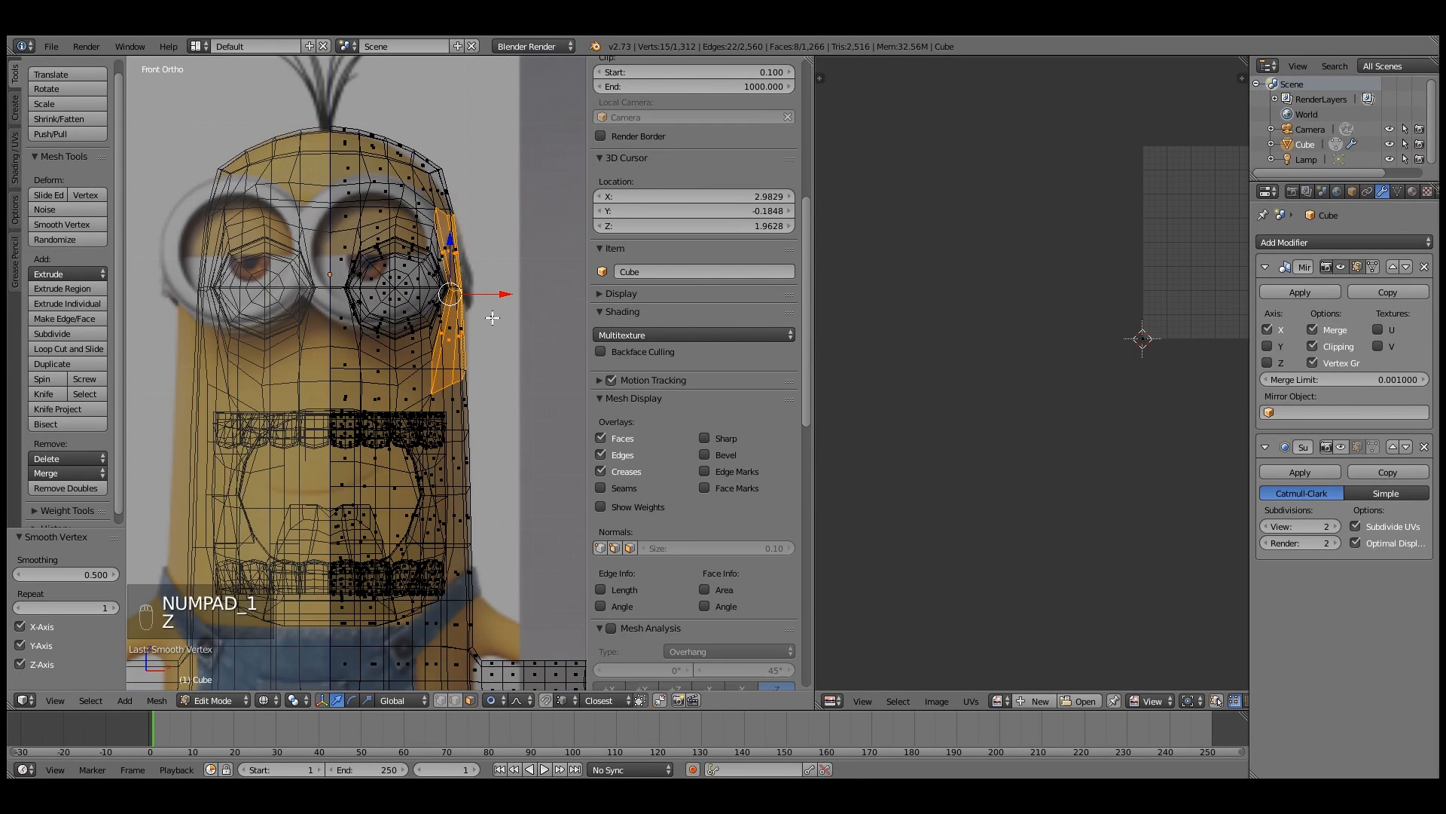
{"action": "key", "text": "z"}
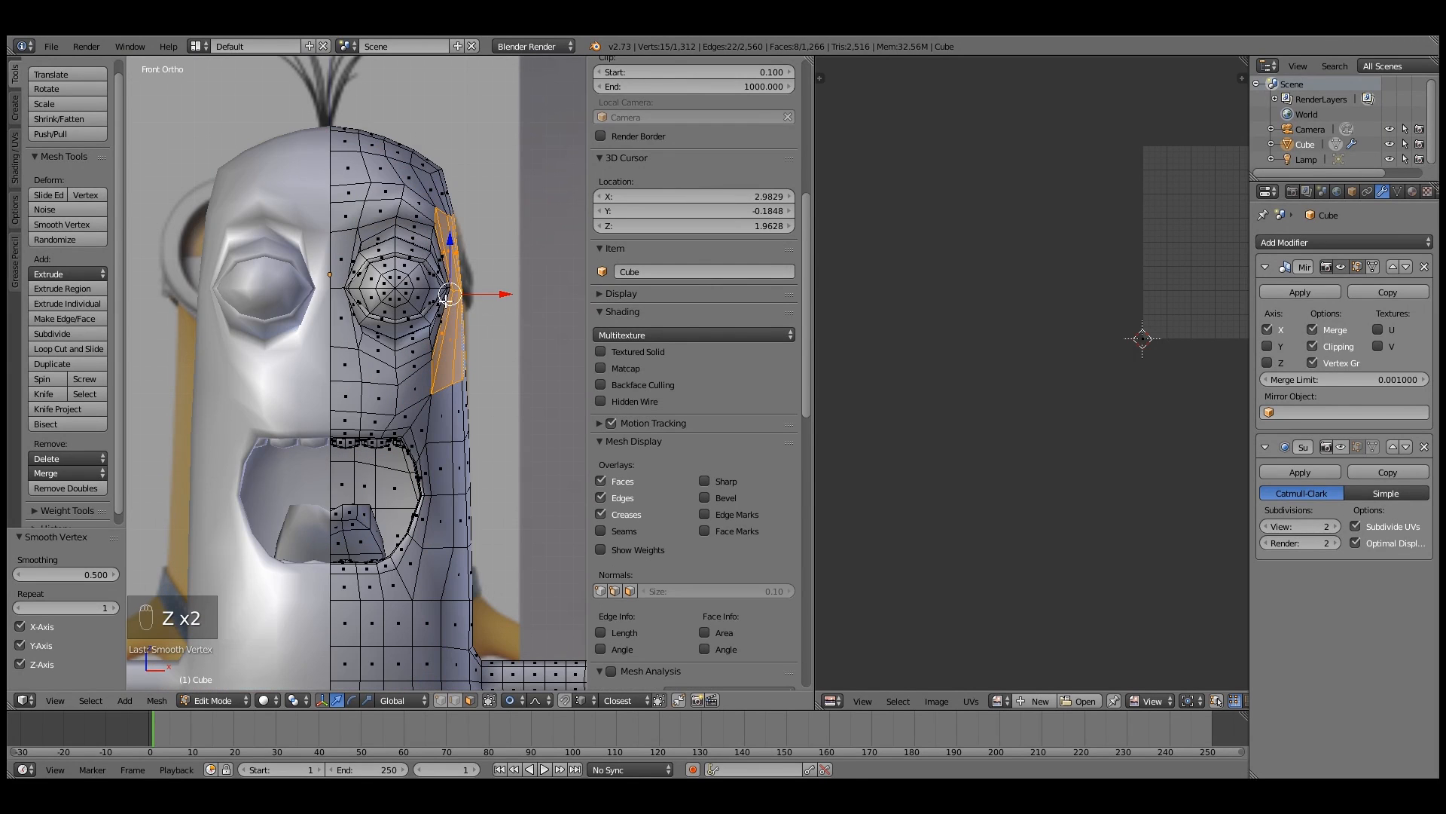
{"action": "key", "text": "z"}
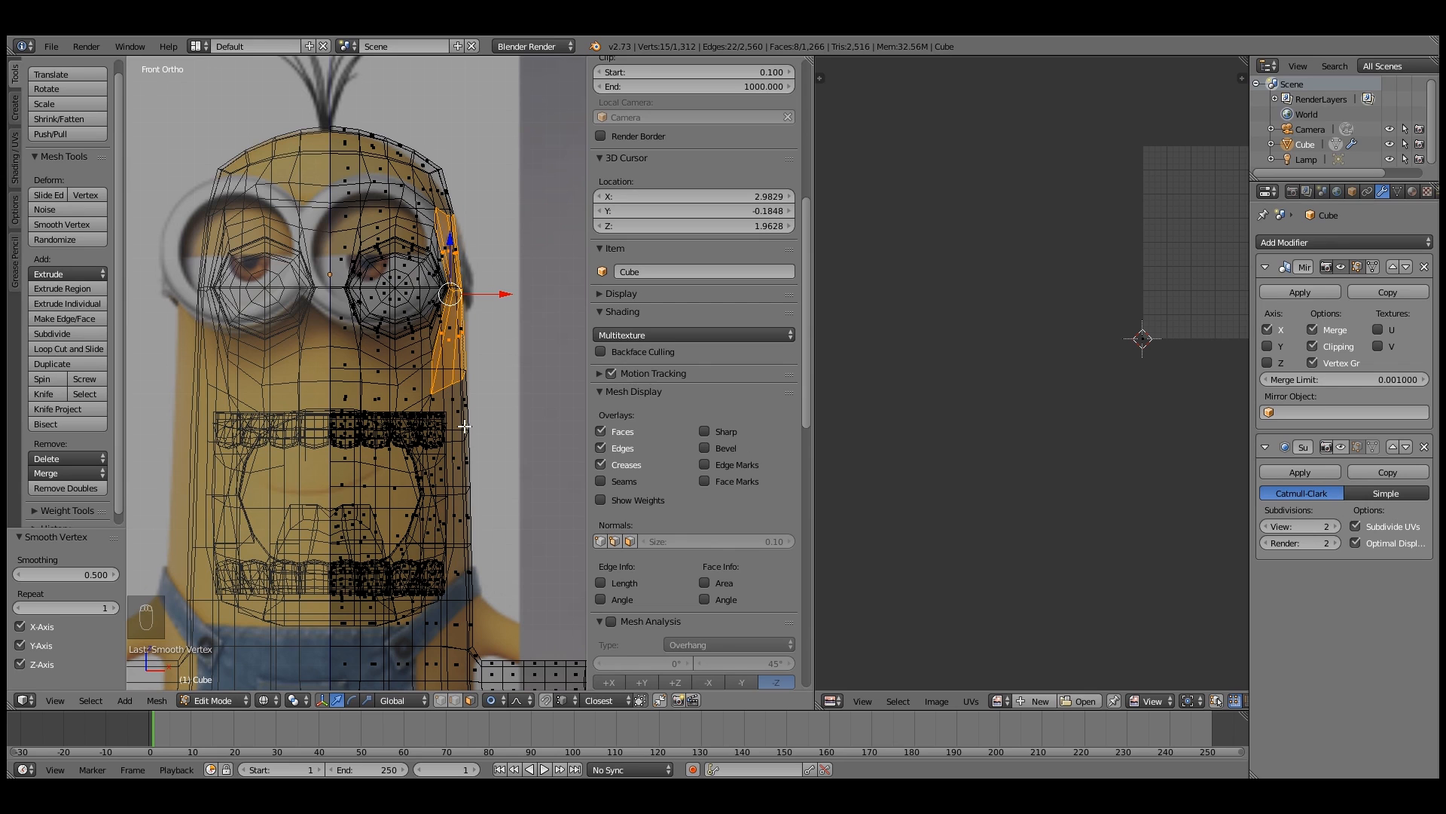
{"action": "key", "text": "z"}
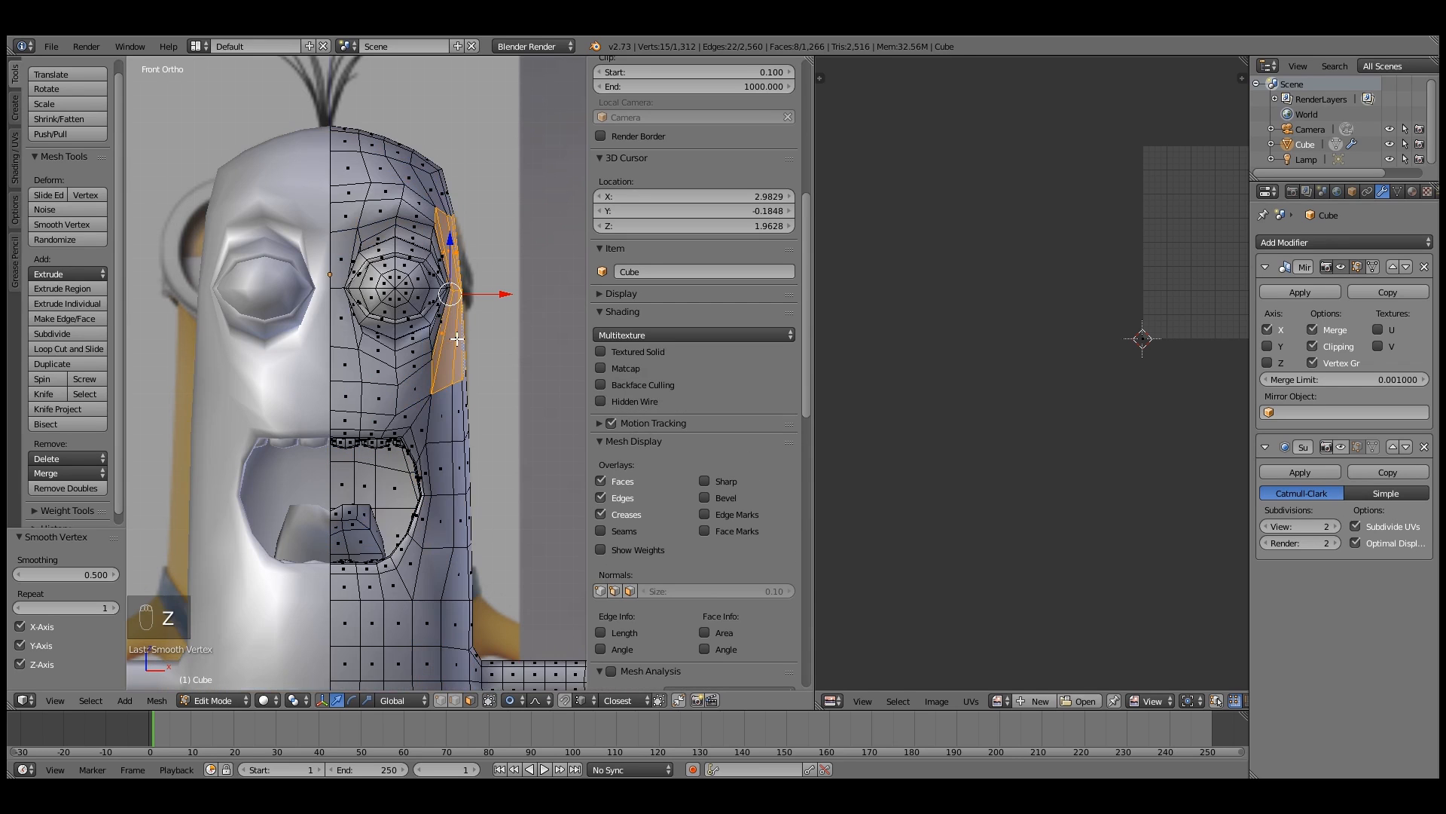
Return to Object Mode and check the whole model against the front reference in wireframe and solid display
{"action": "key", "text": "Tab"}
{"action": "scroll", "coordinate": [457, 339], "scroll_direction": "down", "scroll_amount": 3}
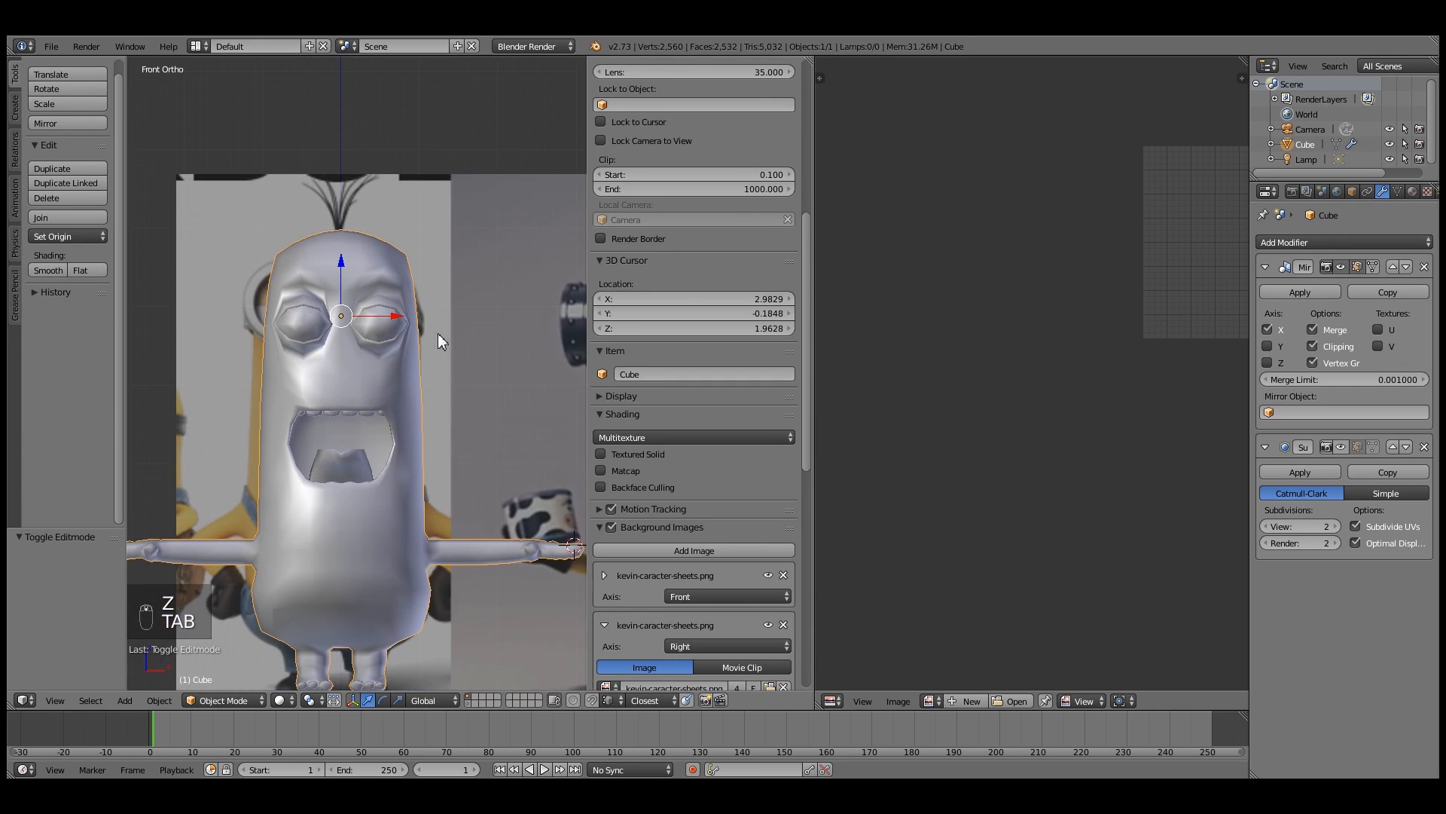
{"action": "scroll", "coordinate": [468, 363], "scroll_direction": "up", "scroll_amount": 1}
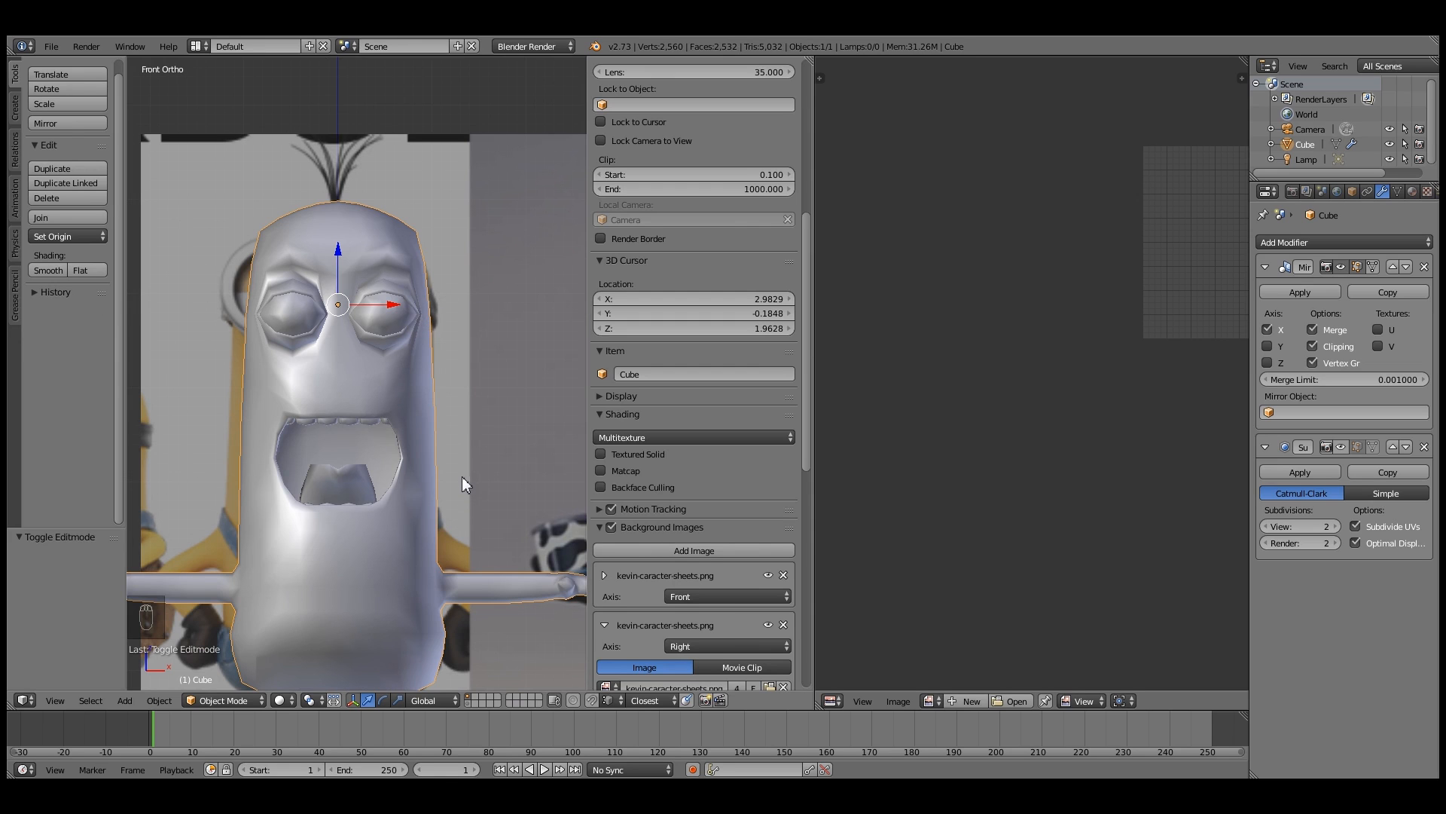
{"action": "key", "text": "z"}
{"action": "key", "text": "z"}
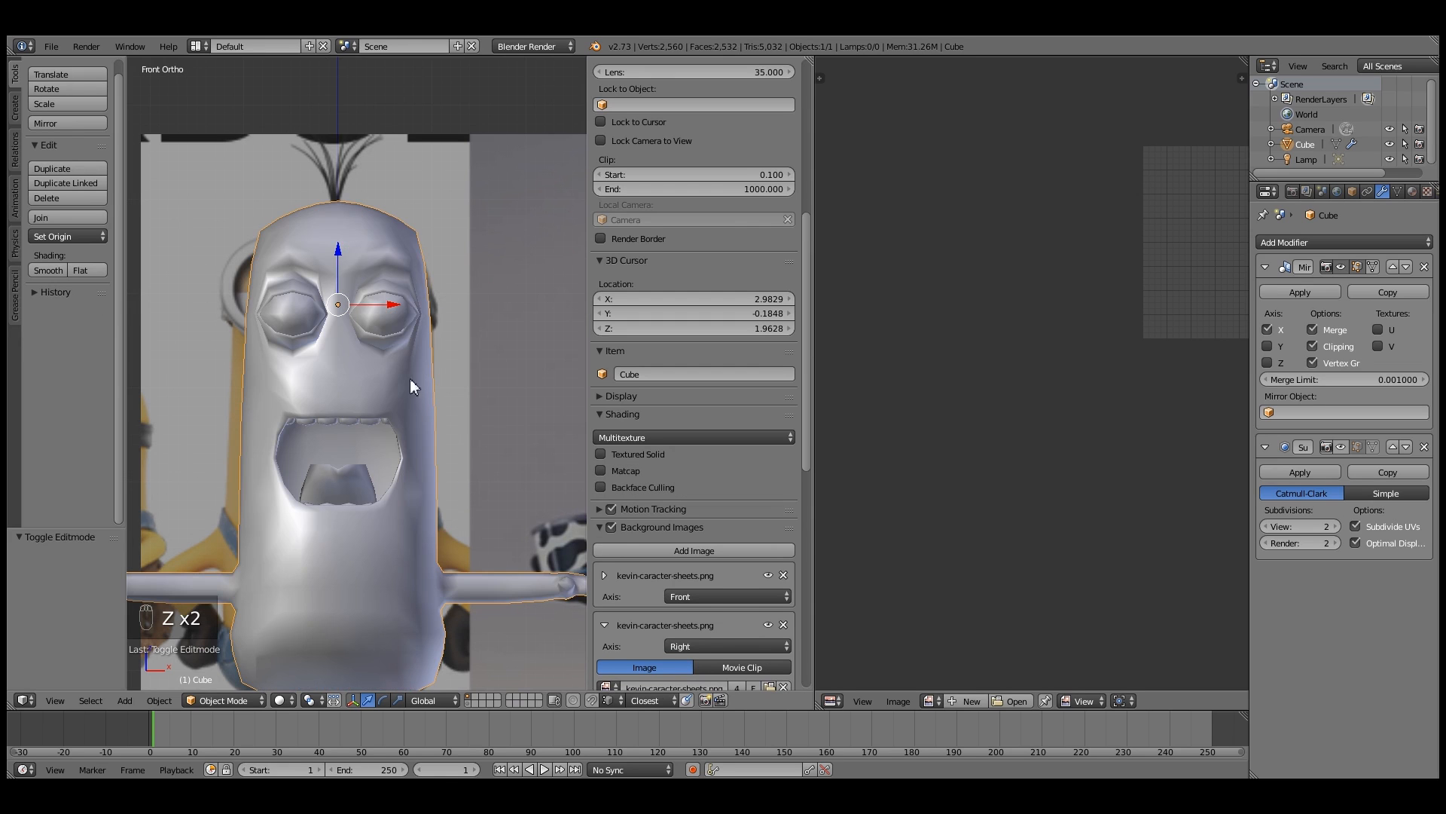
{"action": "key", "text": "shift+a"}
{"action": "mouse_move", "coordinate": [389, 350]}
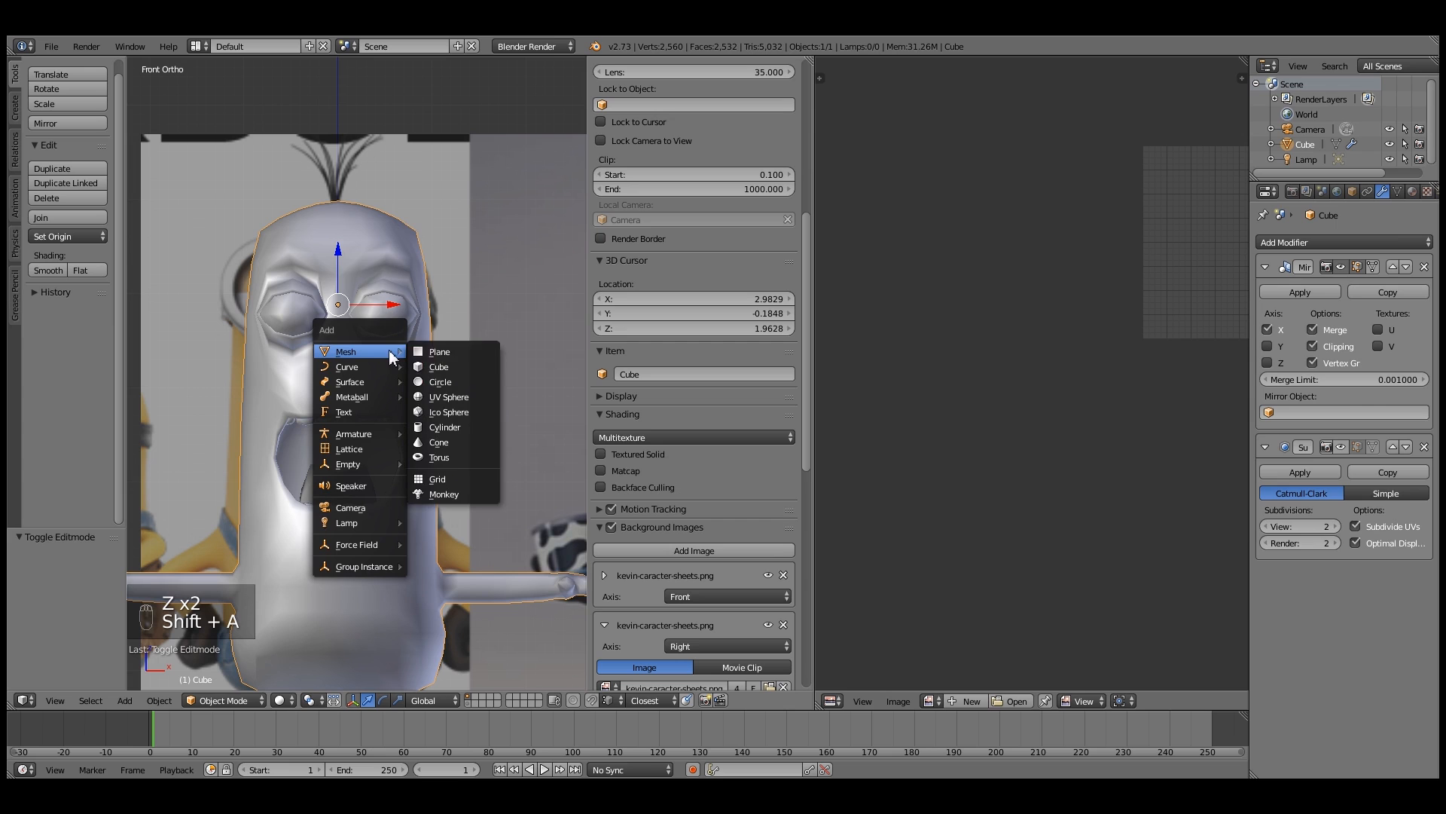
{"action": "left_click", "coordinate": [433, 382]}
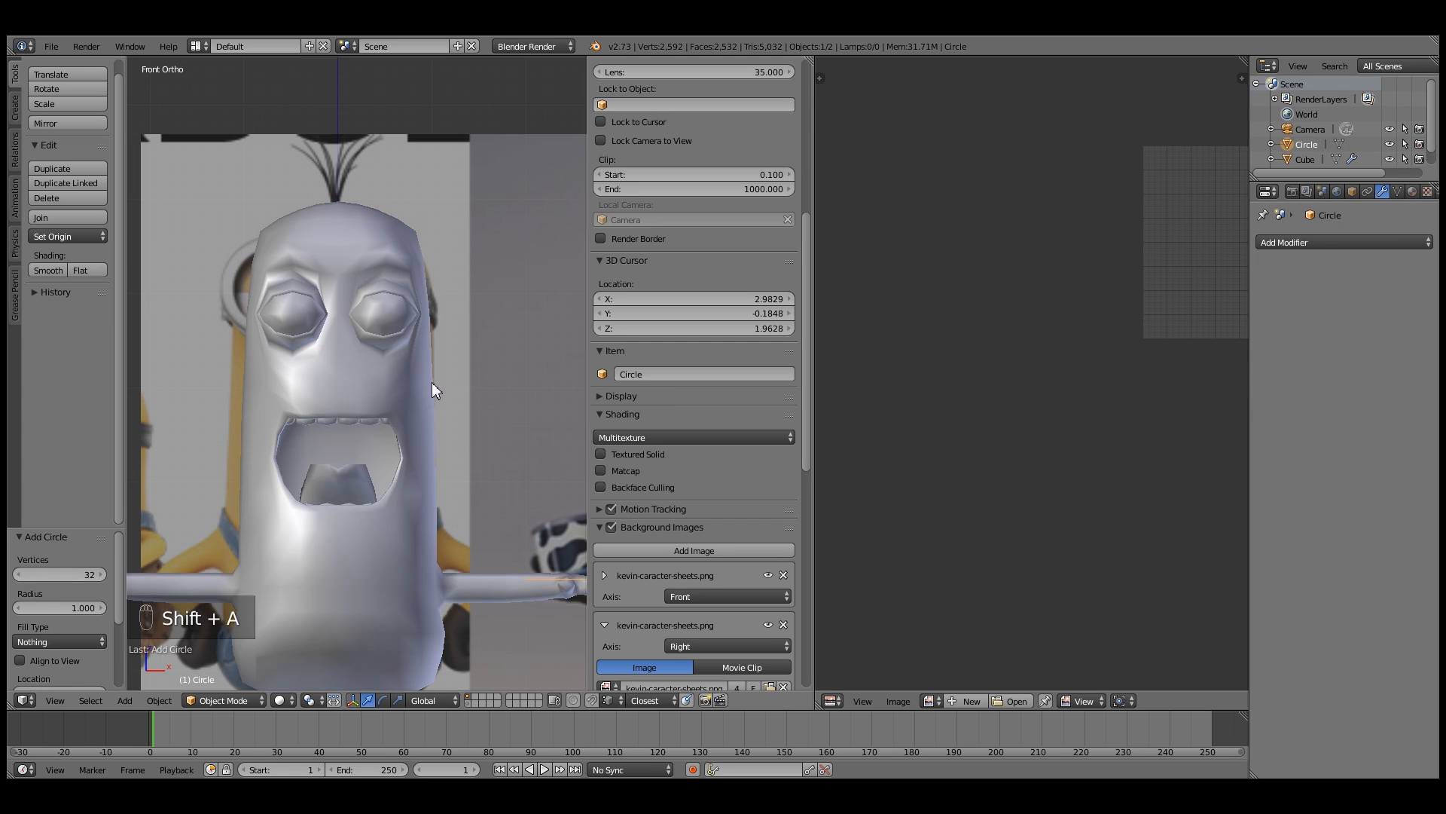
{"action": "scroll", "coordinate": [383, 399], "scroll_direction": "down", "scroll_amount": 4}
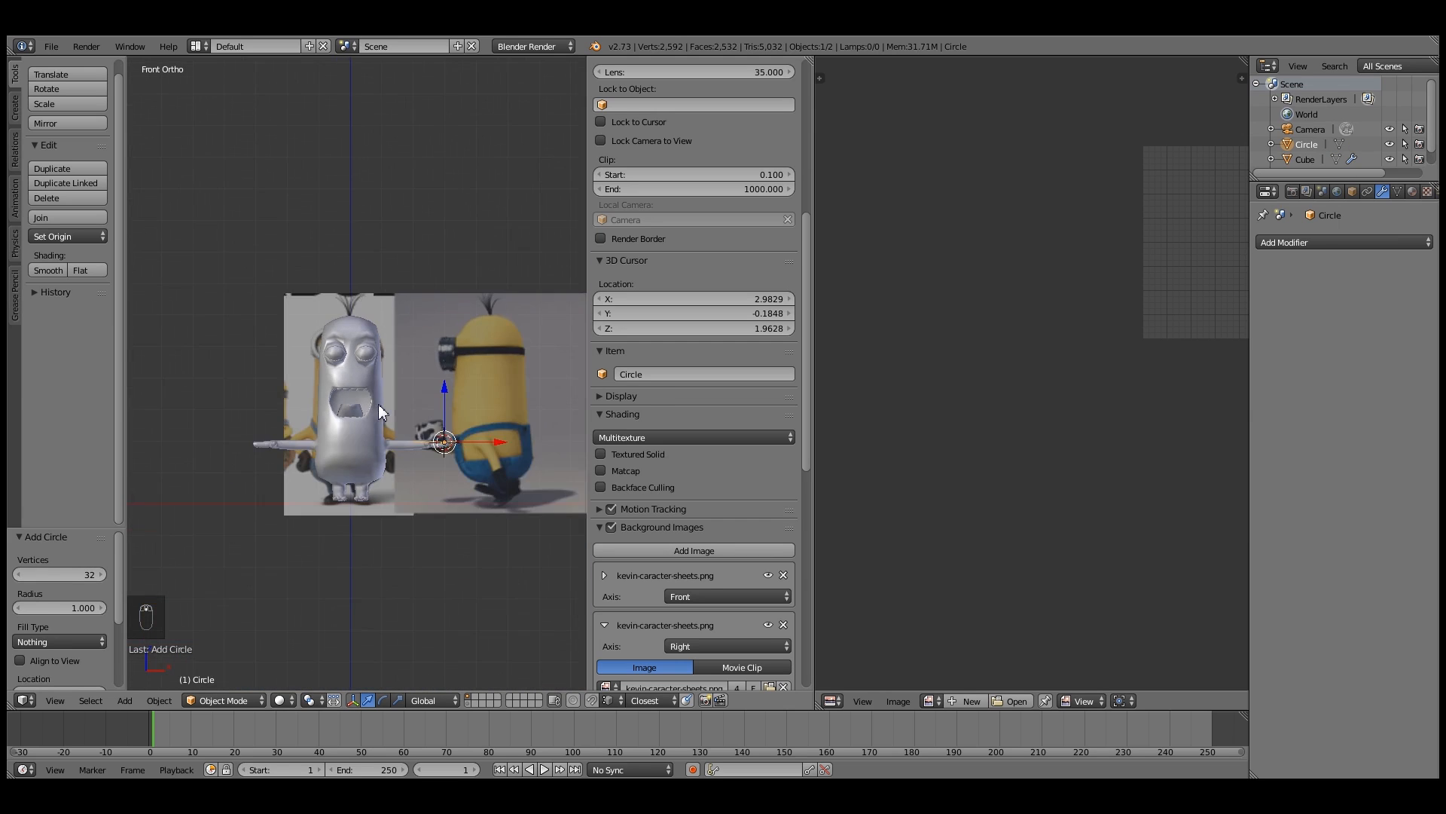
{"action": "scroll", "coordinate": [509, 461], "scroll_direction": "up", "scroll_amount": 2}
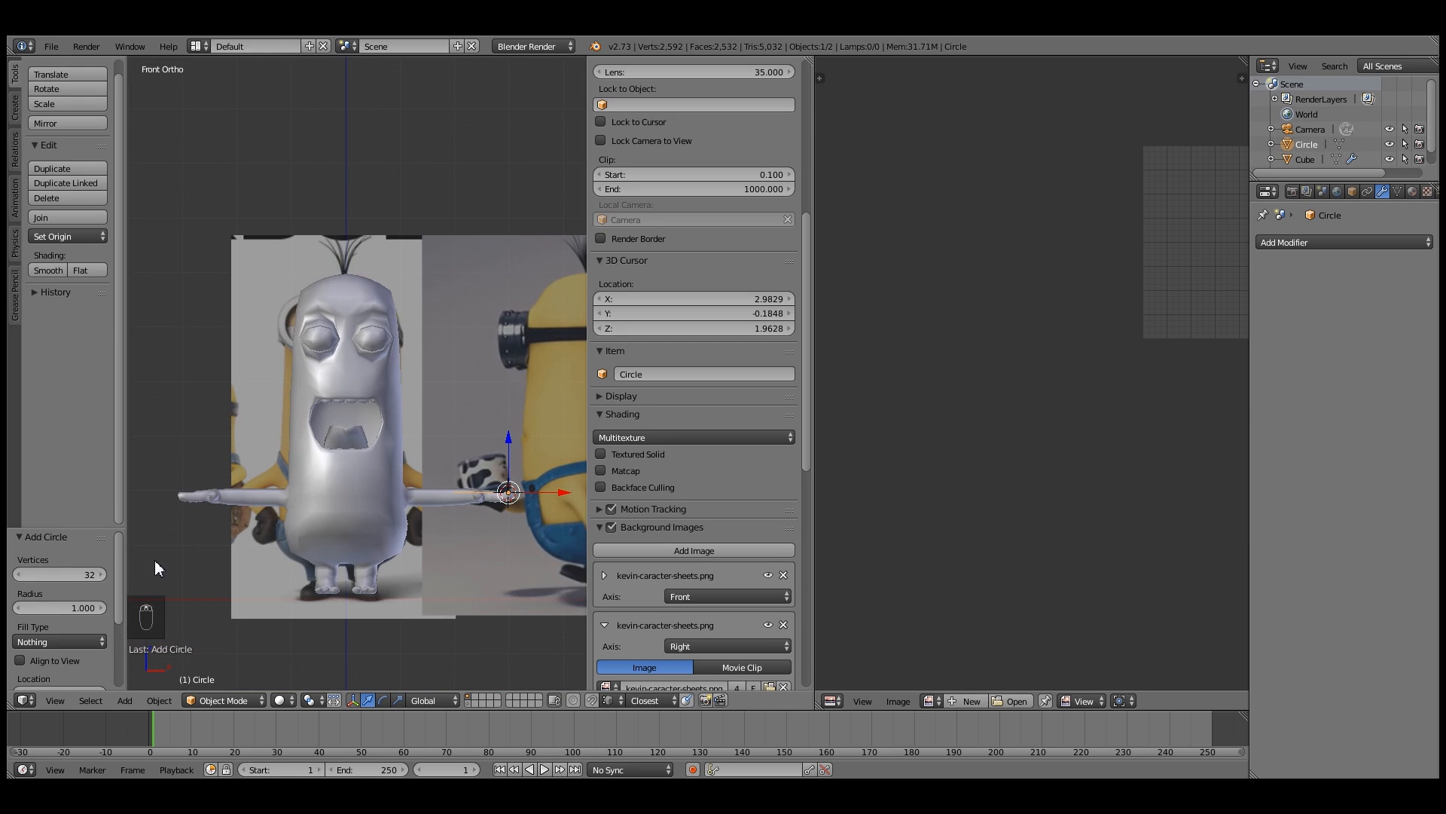
{"action": "key", "text": "alt+g"}
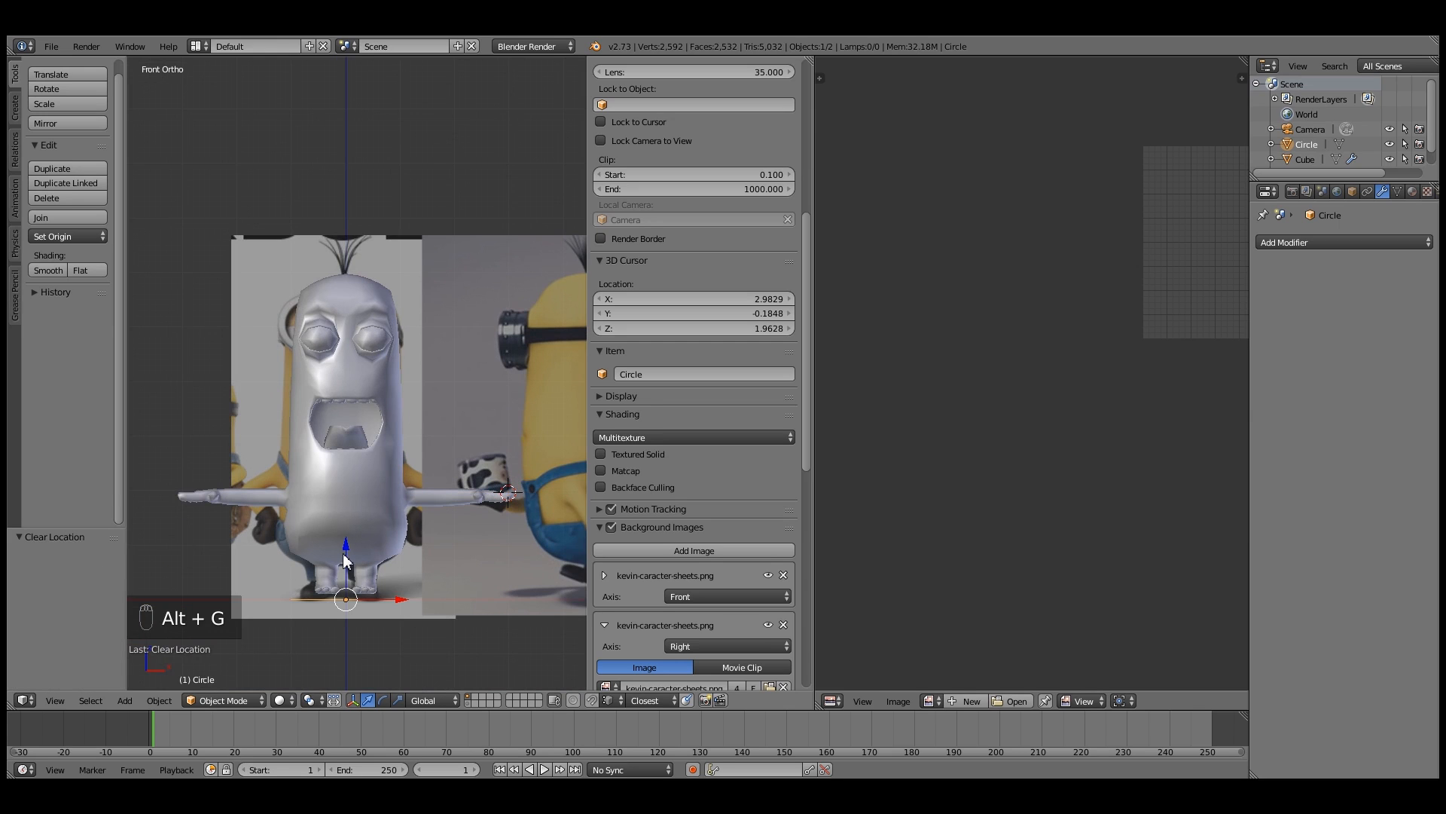
{"action": "key", "text": "ctrl+z"}
{"action": "key", "text": "Delete"}
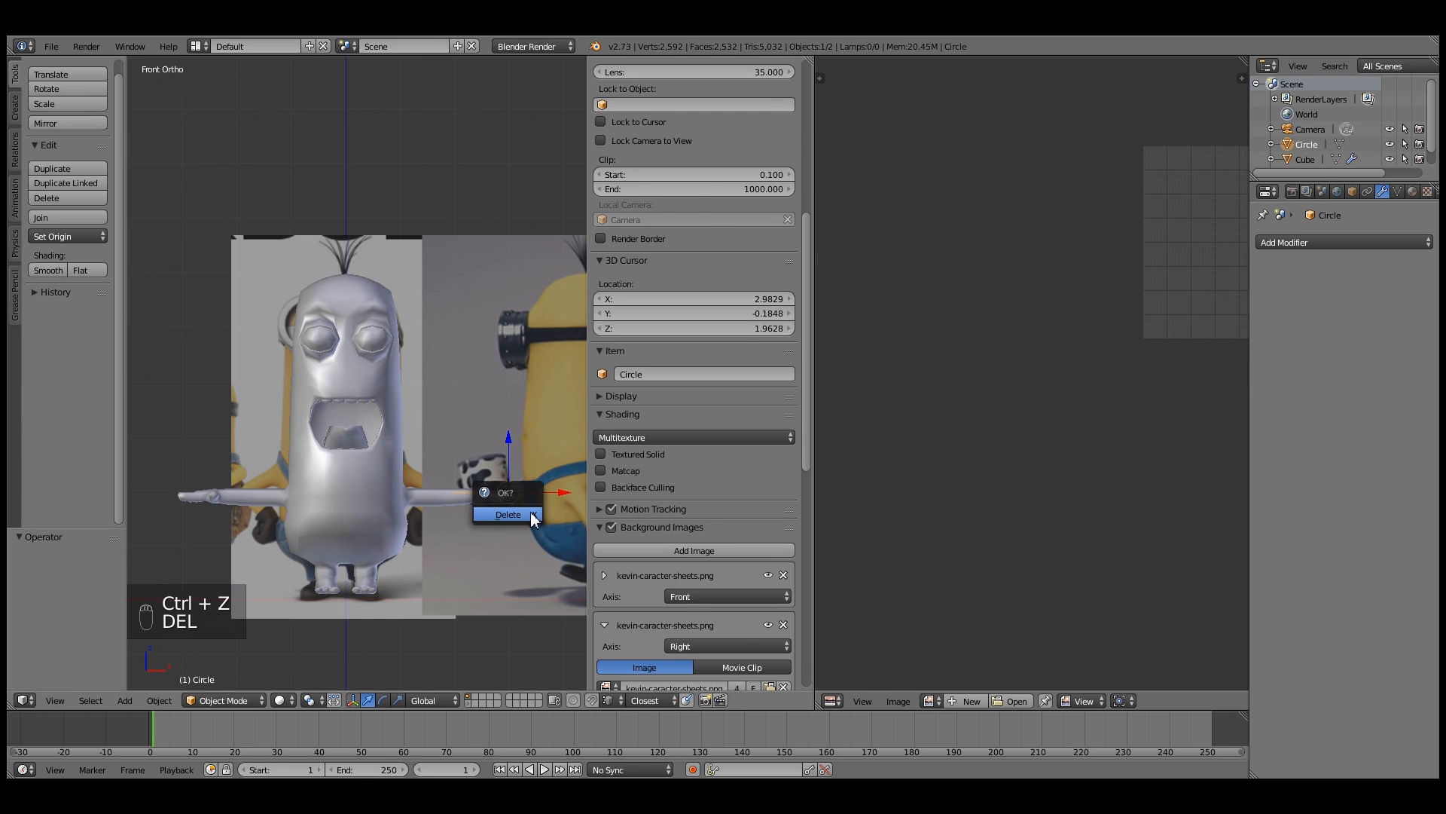
{"action": "left_click", "coordinate": [509, 514]}
Reset the 3D cursor to the world origin and add a mesh circle there with 12 vertices
{"action": "key", "text": "shift+c"}
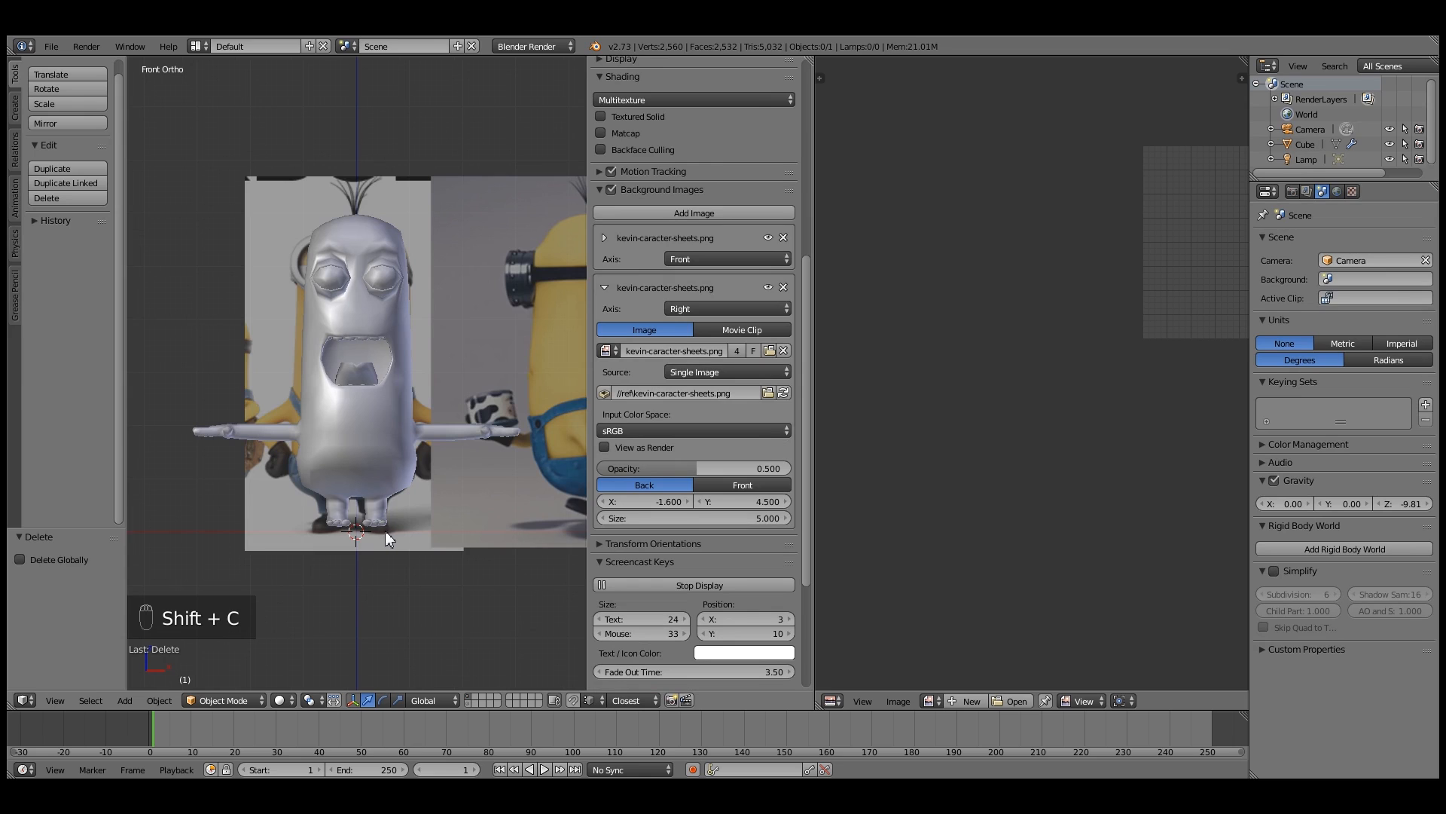
{"action": "key", "text": "shift+a"}
{"action": "mouse_move", "coordinate": [384, 532]}
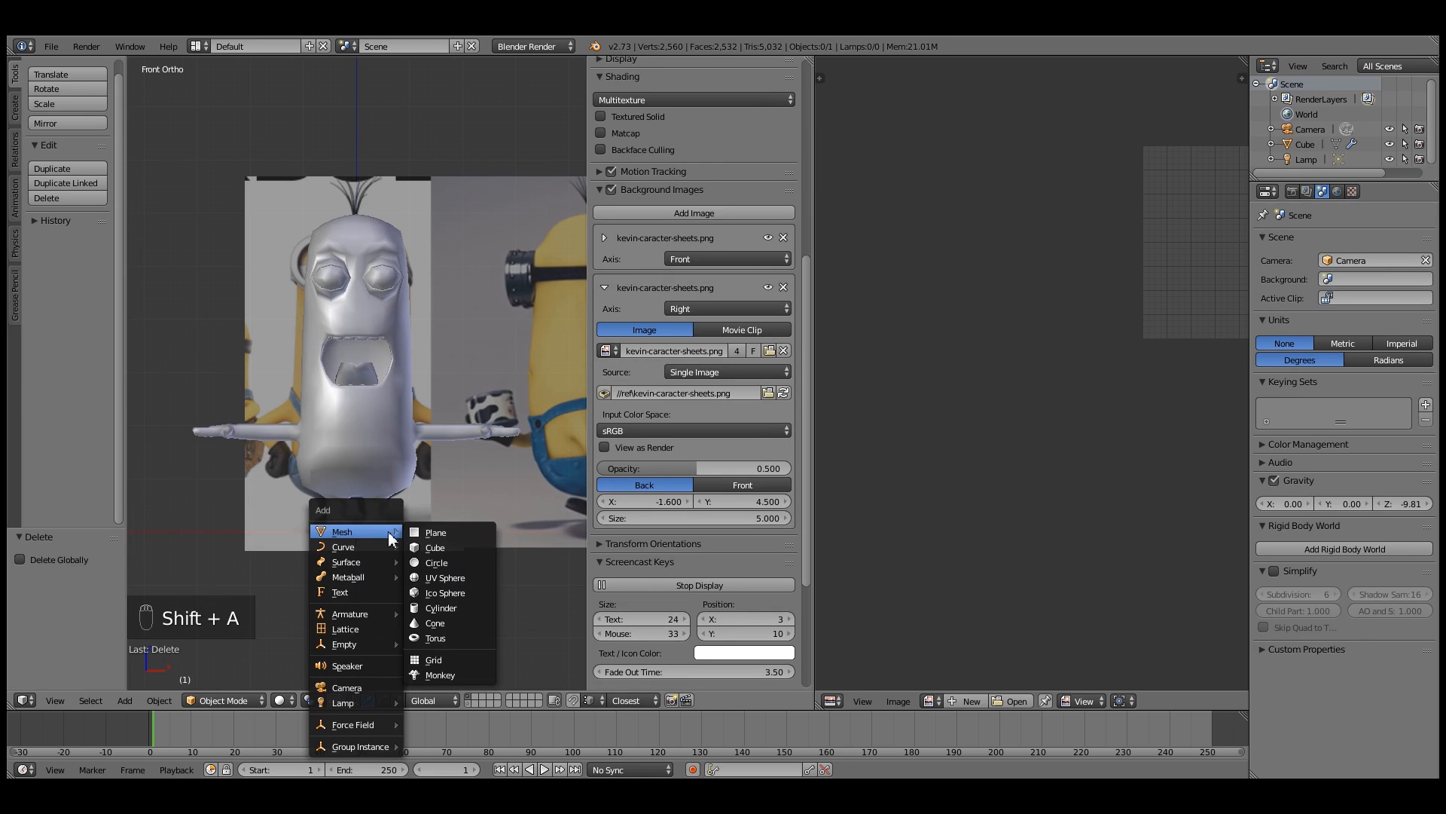
{"action": "left_click", "coordinate": [440, 563]}
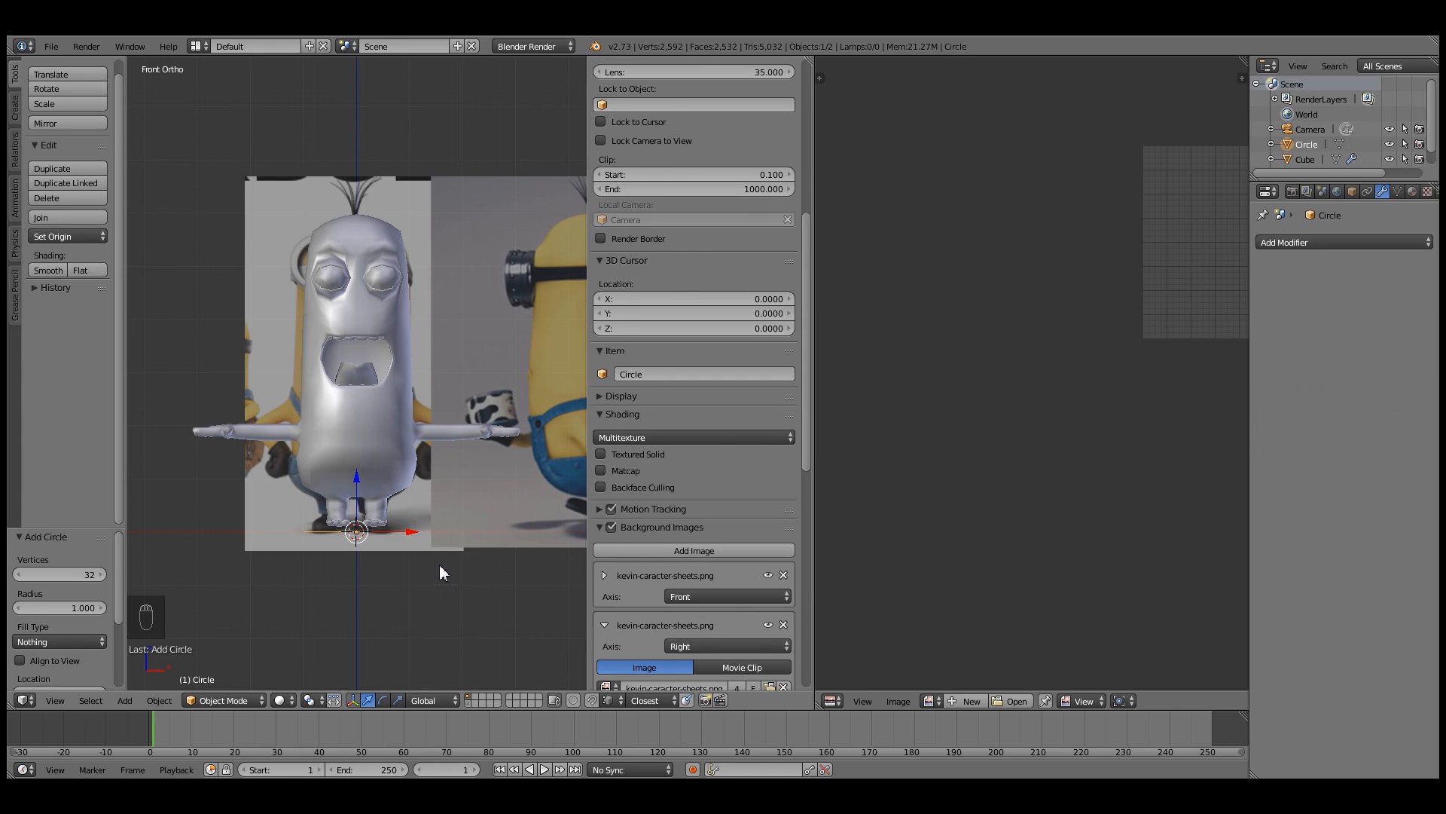
{"action": "left_click", "coordinate": [90, 575]}
{"action": "key", "text": "Return"}
Raise the circle about 4.547 along Z to eye height and move it about -2.675 along Y in front of the face
{"action": "left_click_drag", "start_coordinate": [359, 505], "coordinate": [373, 252]}
{"action": "middle_click_drag", "start_coordinate": [374, 252], "coordinate": [324, 331]}
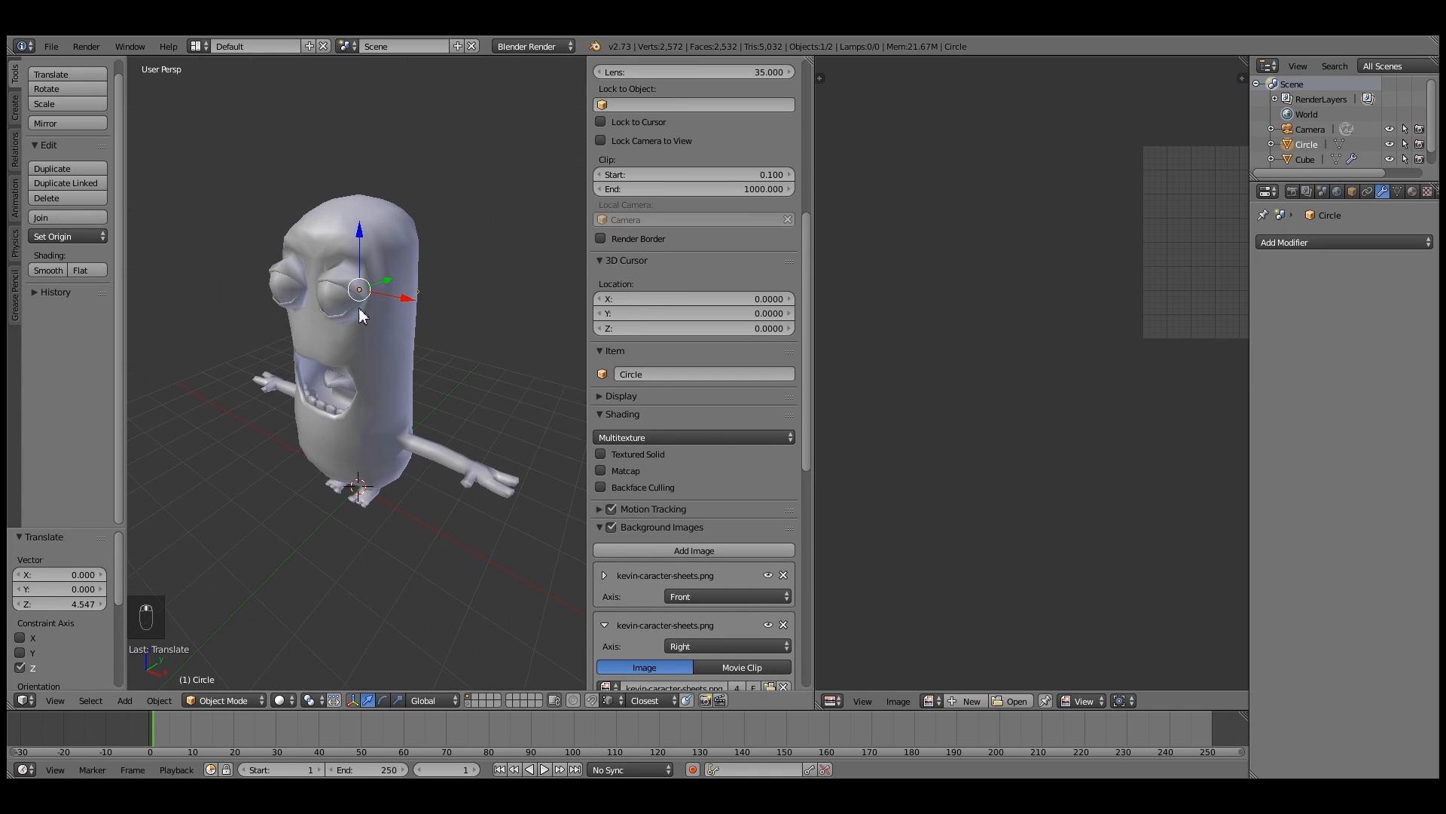
{"action": "left_click_drag", "start_coordinate": [387, 284], "coordinate": [253, 333]}
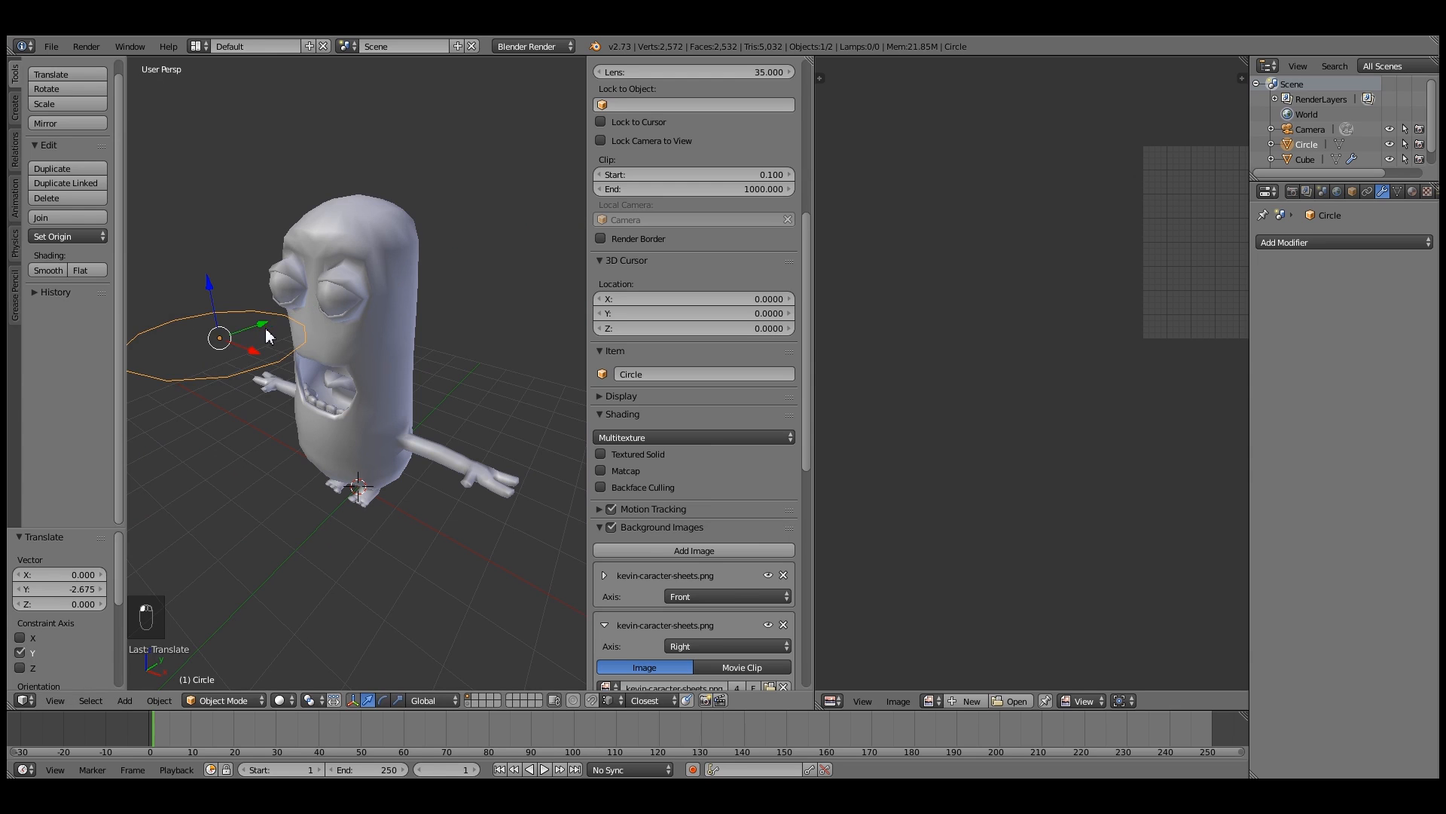
In Edit Mode with vertex selection, rotate the whole circle 90° about the X axis so it stands upright
{"action": "key", "text": "Tab"}
{"action": "scroll", "coordinate": [269, 332], "scroll_direction": "down", "scroll_amount": 2}
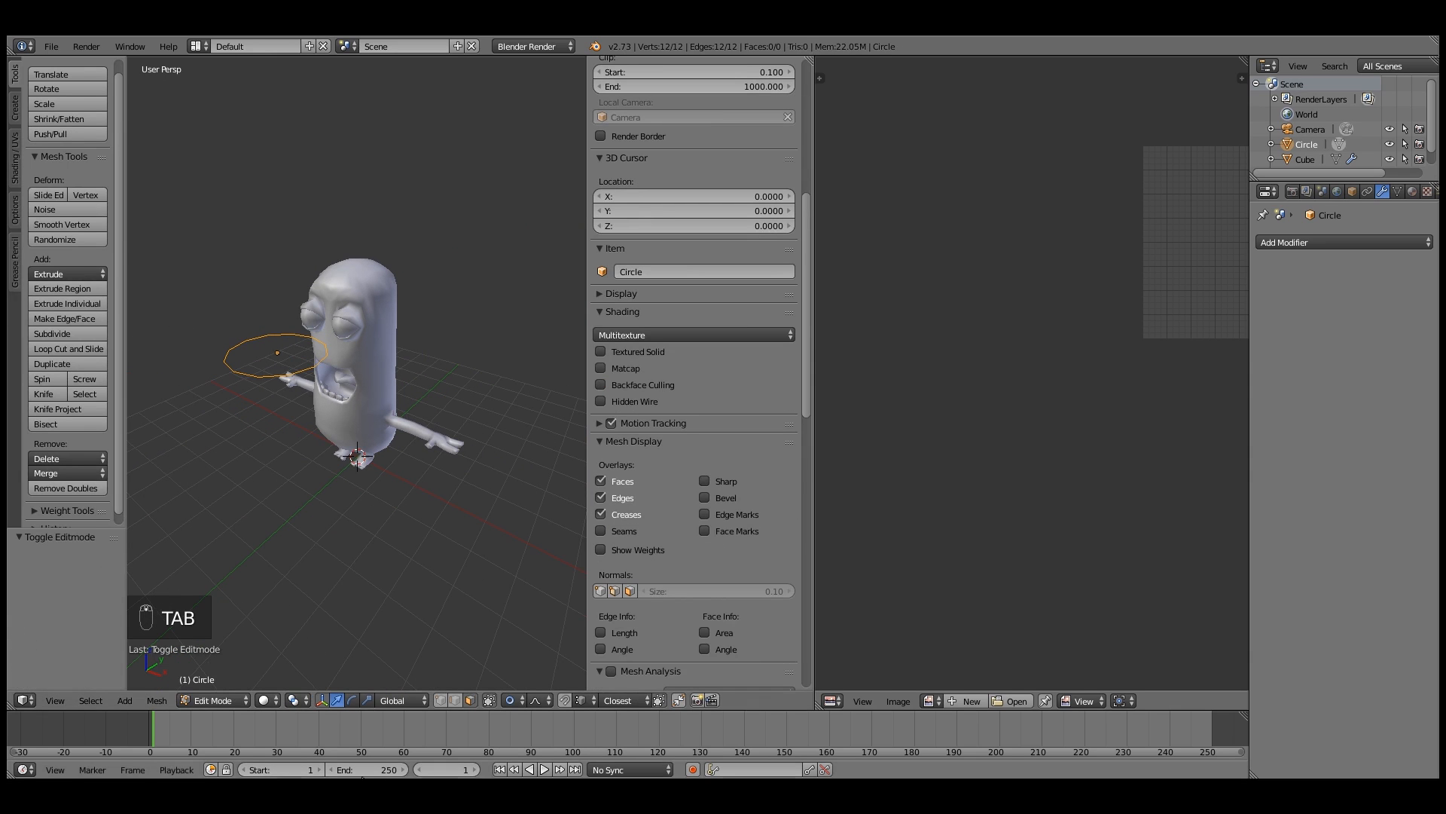
{"action": "left_click", "coordinate": [441, 699]}
{"action": "key", "text": "r"}
{"action": "key", "text": "x"}
{"action": "key", "text": "9"}
{"action": "key", "text": "0"}
{"action": "key", "text": "Return"}
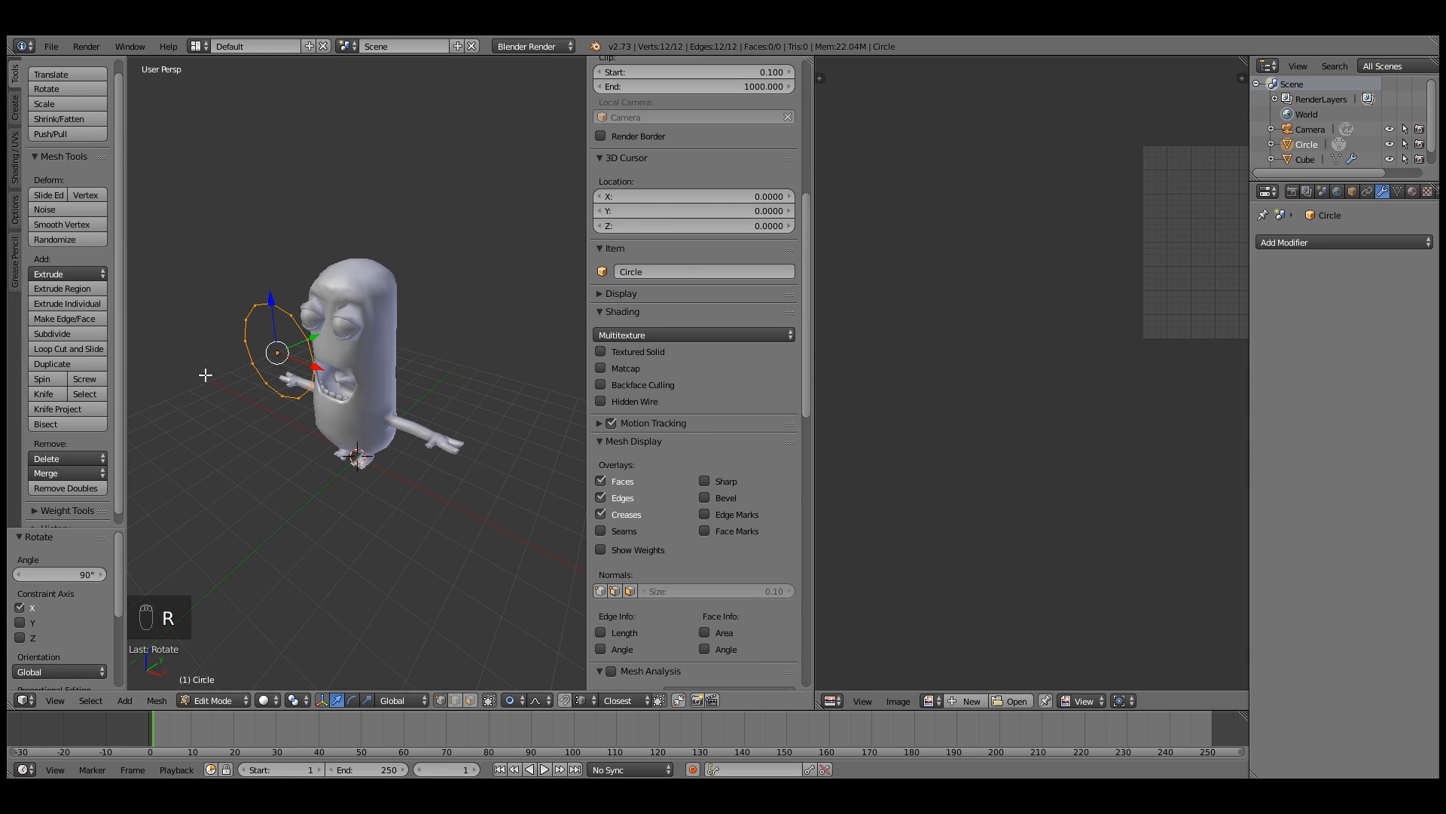
In the front view, move the circle's vertices along X onto the eye on the +X side and raise them about 0.320 along Z
{"action": "scroll", "coordinate": [224, 340], "scroll_direction": "up", "scroll_amount": 1}
{"action": "key", "text": "KP_1"}
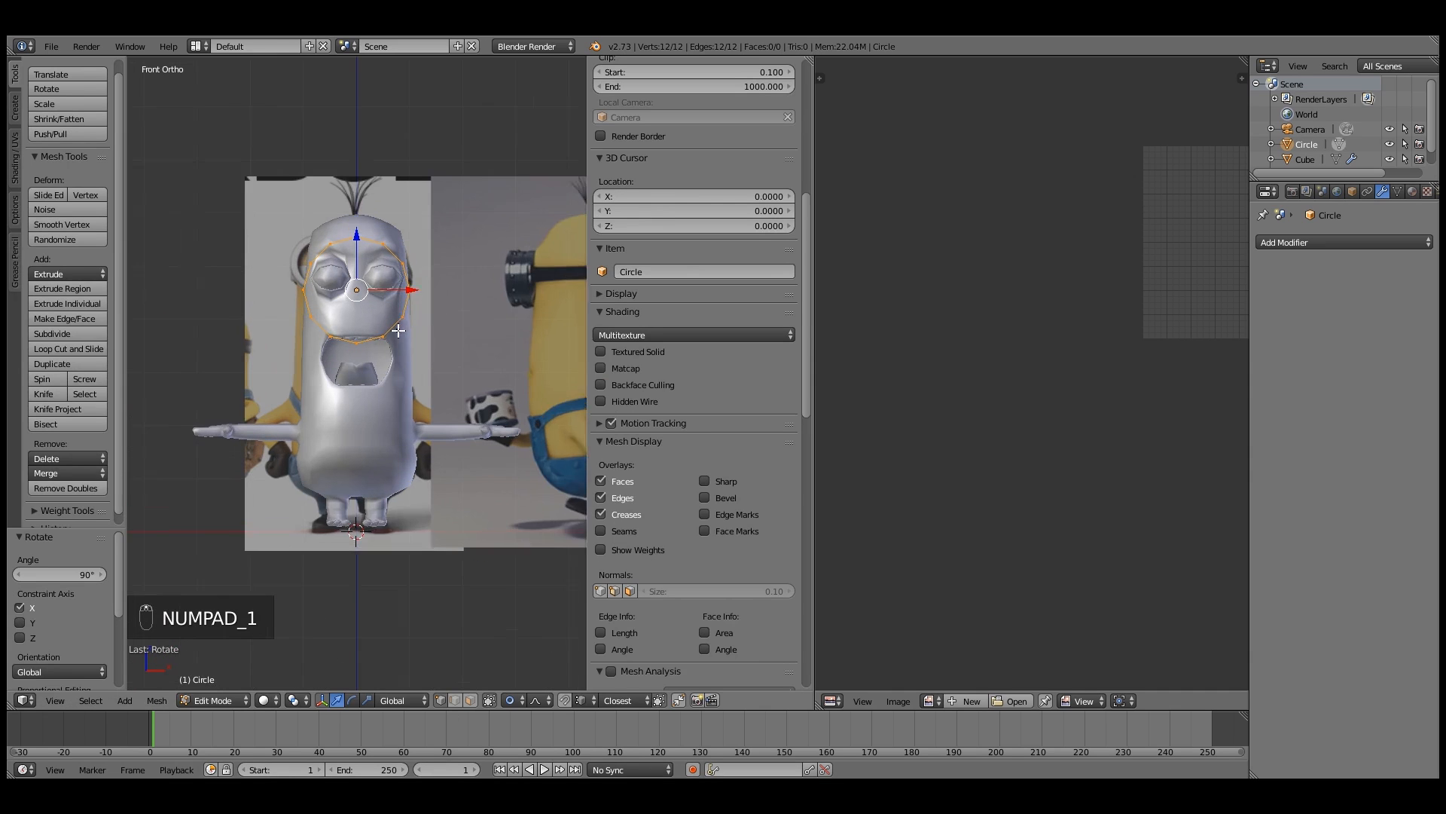
{"action": "scroll", "coordinate": [453, 289], "scroll_direction": "up", "scroll_amount": 2}
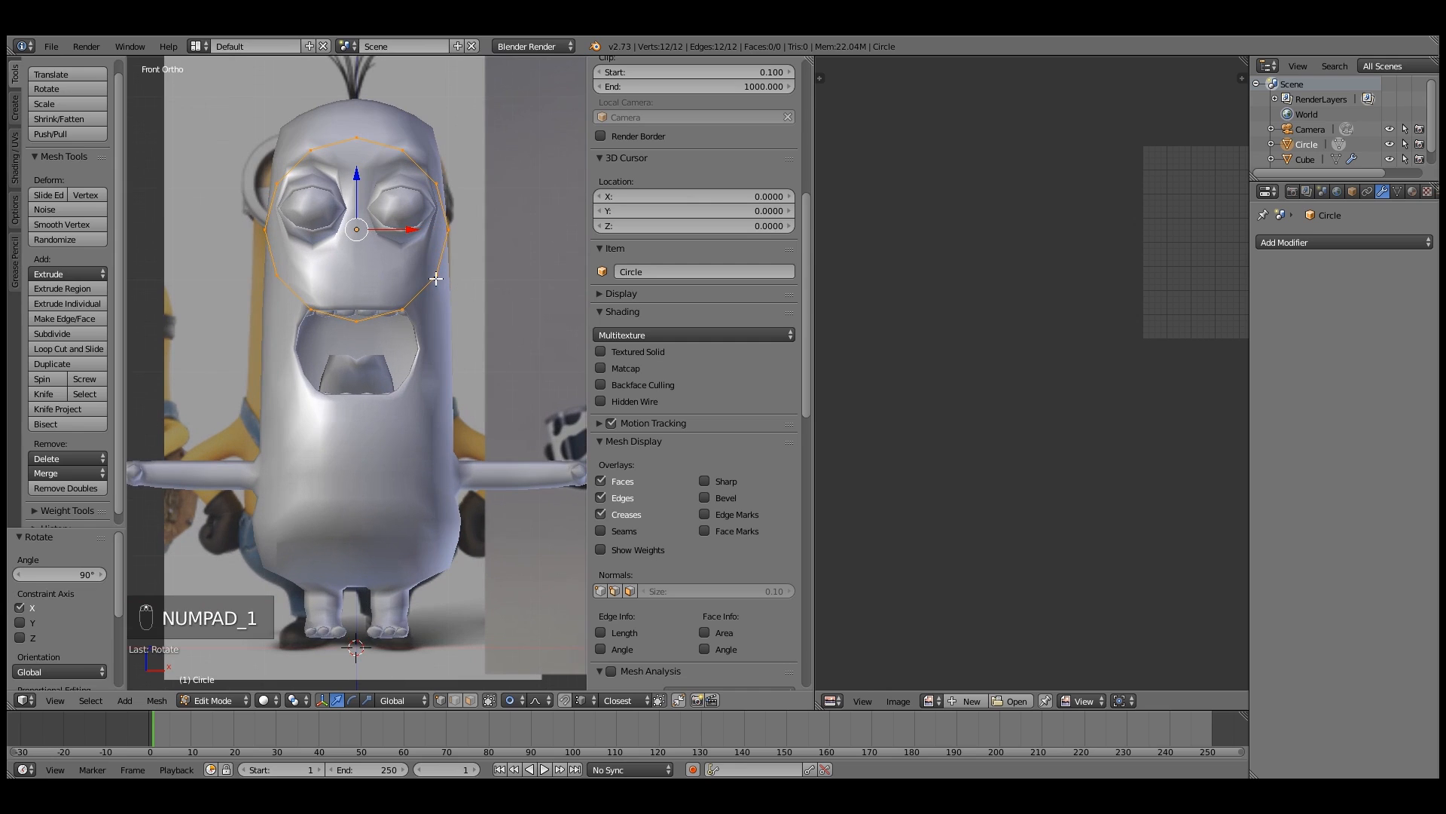
{"action": "left_click_drag", "start_coordinate": [410, 236], "coordinate": [461, 236]}
{"action": "left_click_drag", "start_coordinate": [409, 187], "coordinate": [411, 153]}
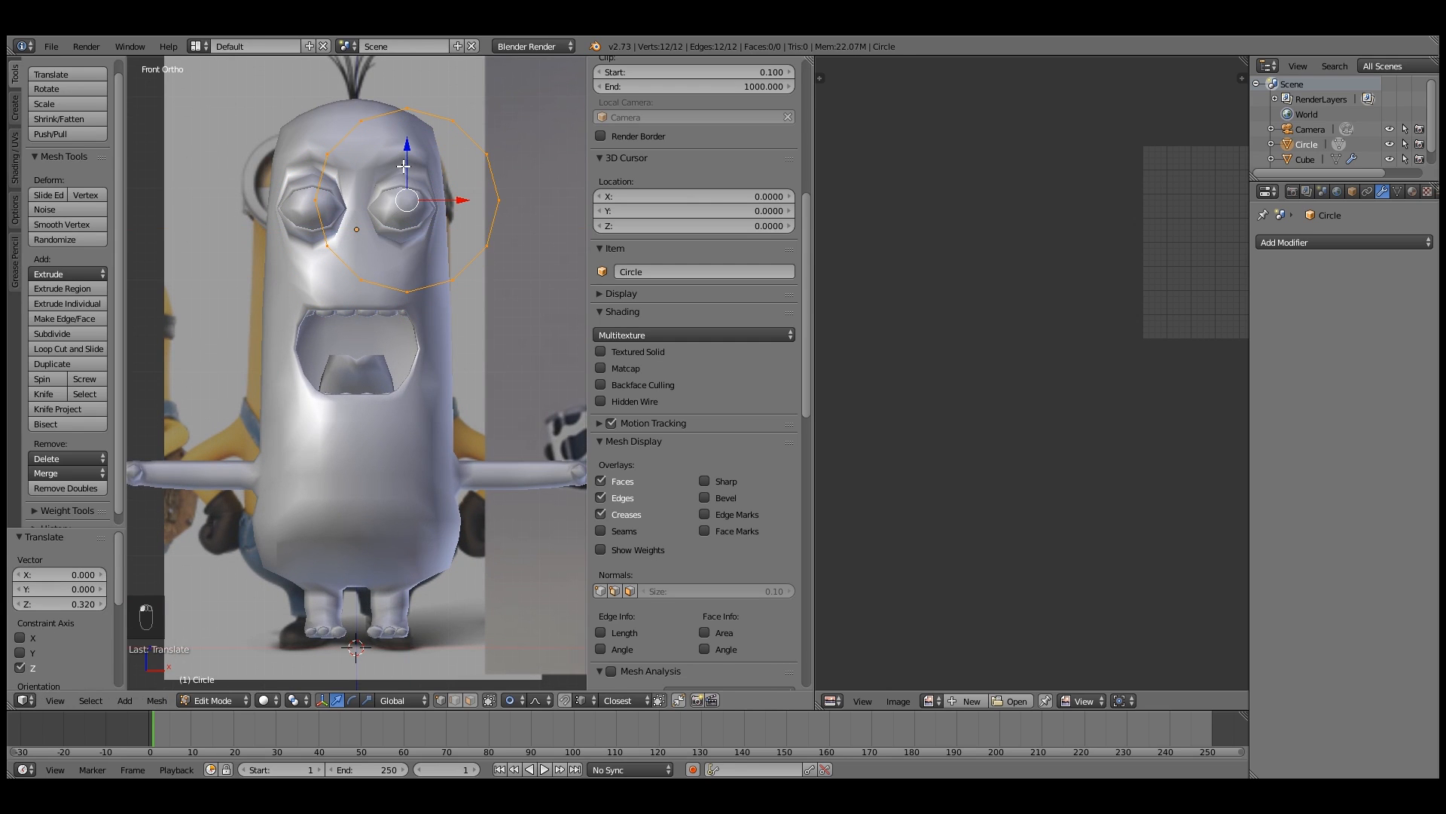
{"action": "key", "text": "Tab"}
{"action": "scroll", "coordinate": [411, 181], "scroll_direction": "up", "scroll_amount": 1}
{"action": "key", "text": "Tab"}
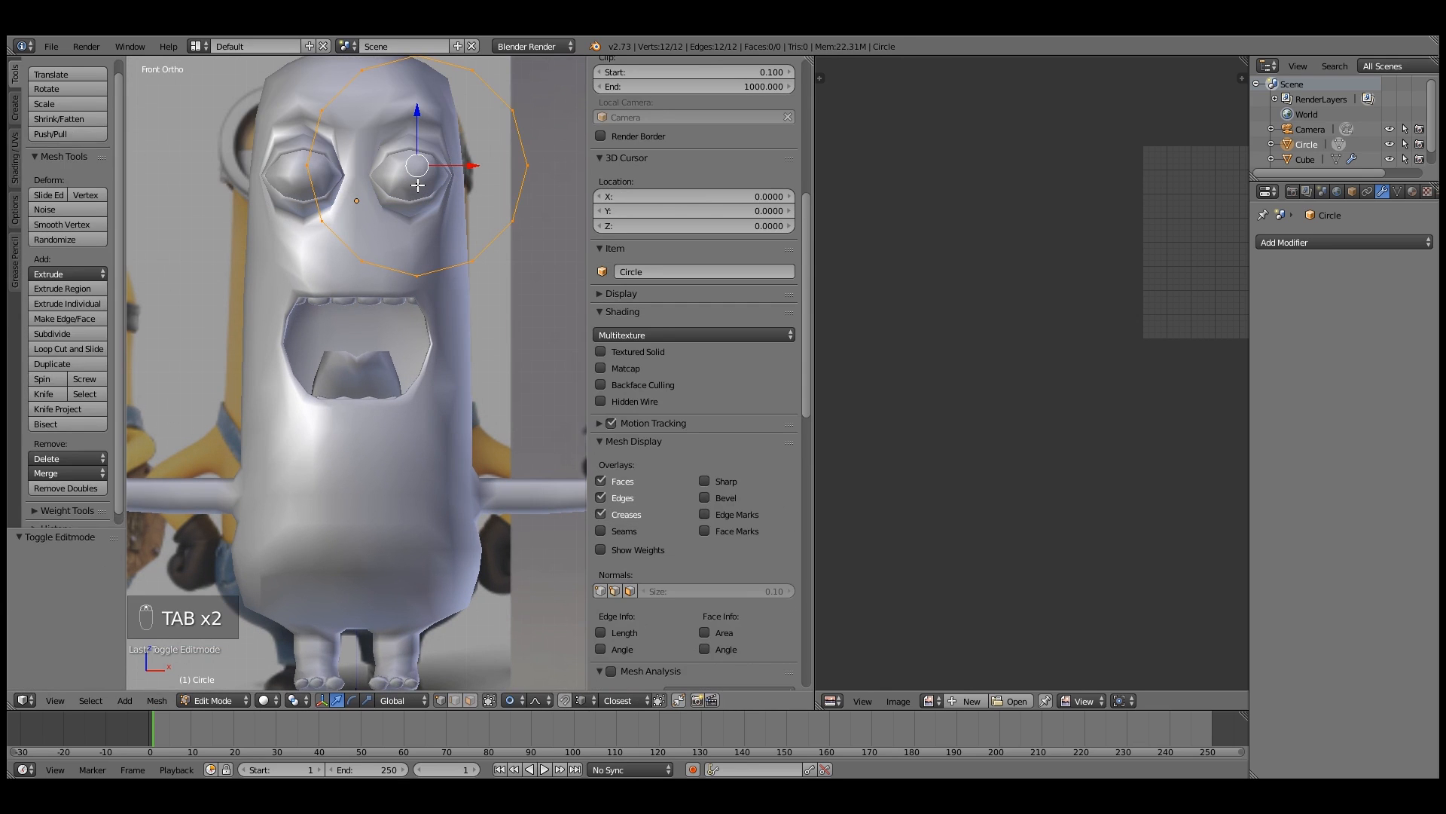
Undo the last rotation and placement edits so the circle lies flat again, and return it to Edit Mode
{"action": "key", "text": "Tab"}
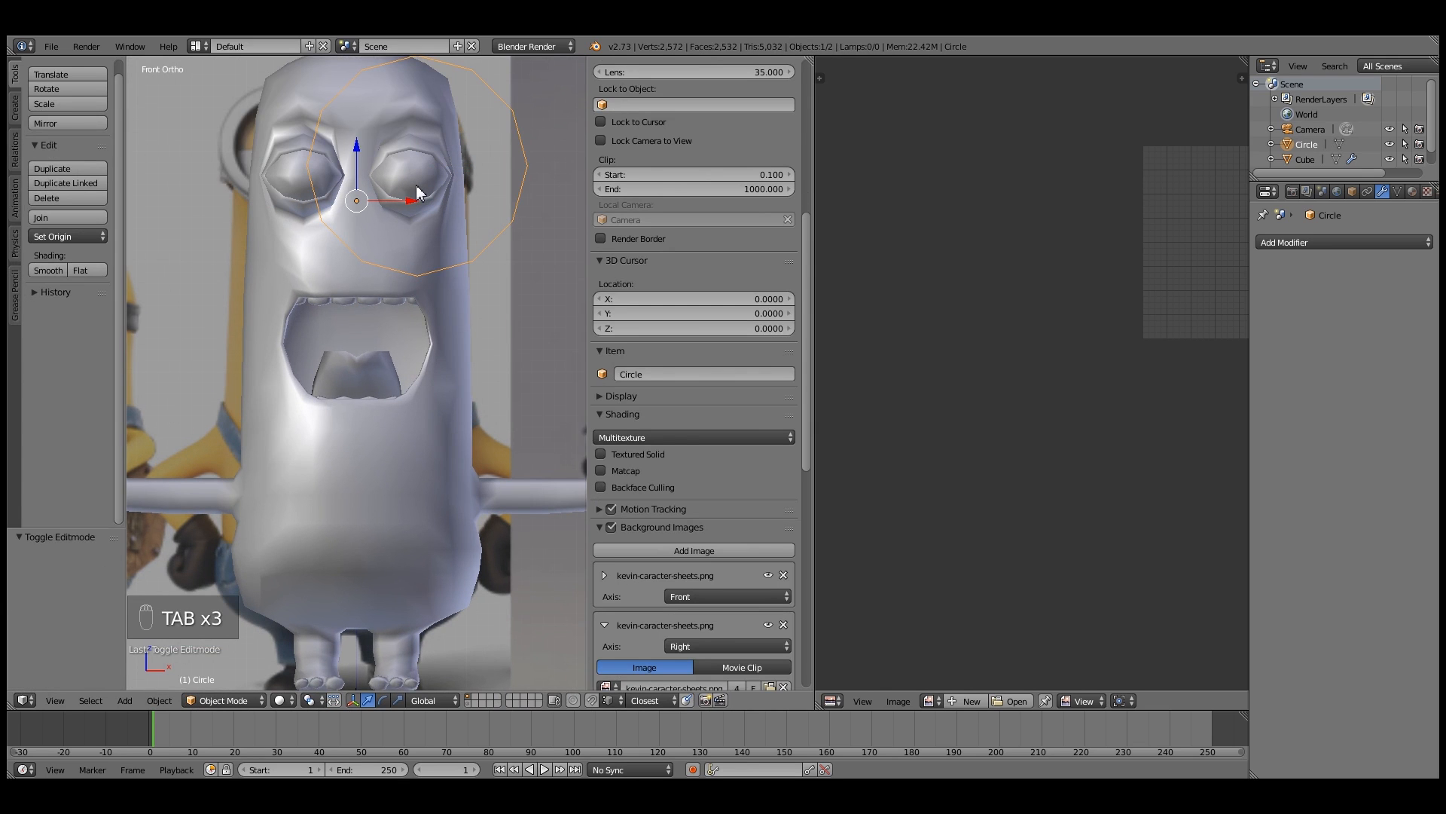
{"action": "key", "text": "ctrl+z"}
{"action": "key", "text": "ctrl+z"}
{"action": "middle_click_drag", "start_coordinate": [453, 210], "coordinate": [381, 282]}
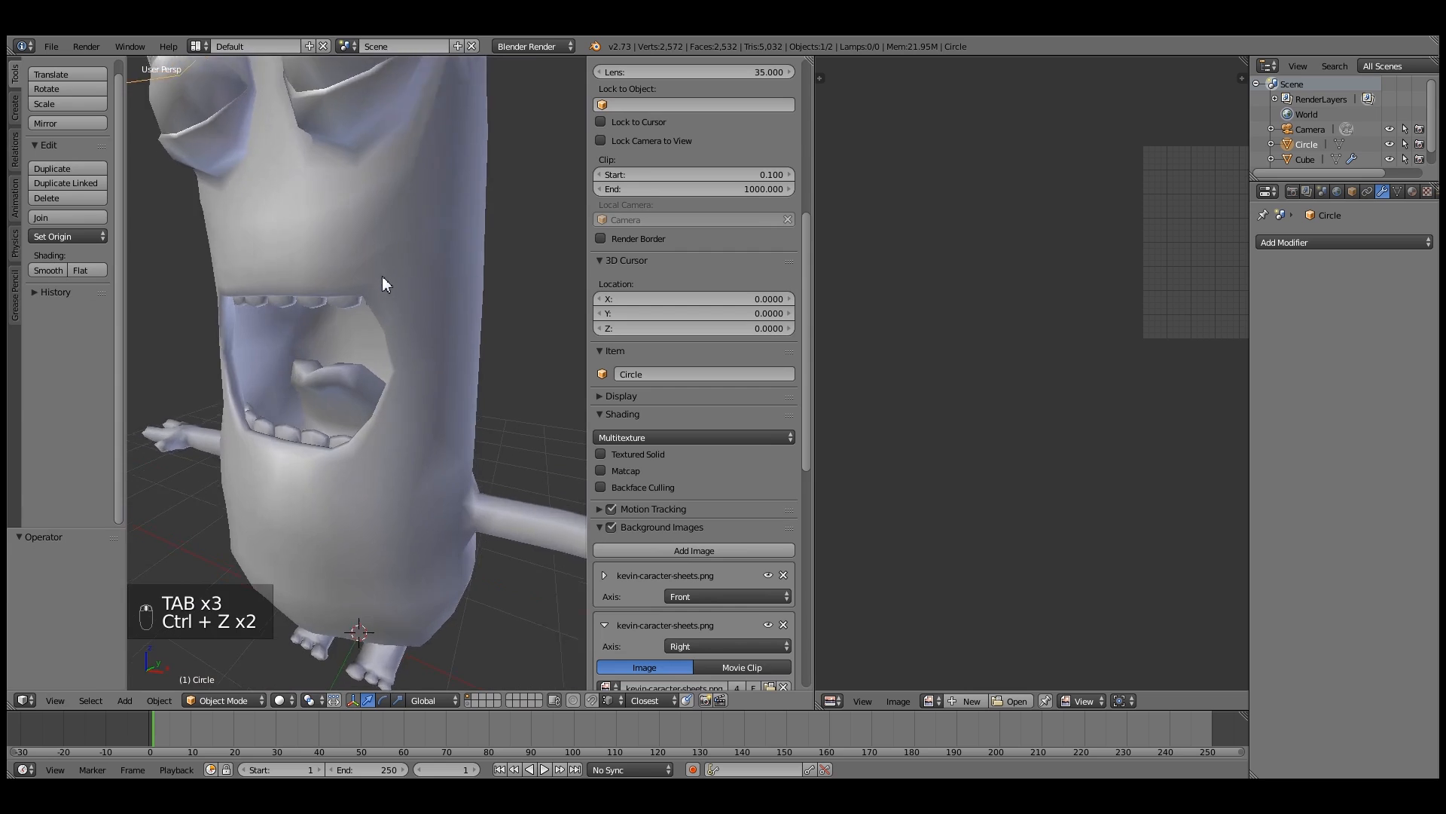
{"action": "scroll", "coordinate": [362, 305], "scroll_direction": "down", "scroll_amount": 5}
{"action": "key", "text": "Tab"}
{"action": "scroll", "coordinate": [329, 333], "scroll_direction": "down", "scroll_amount": 4}
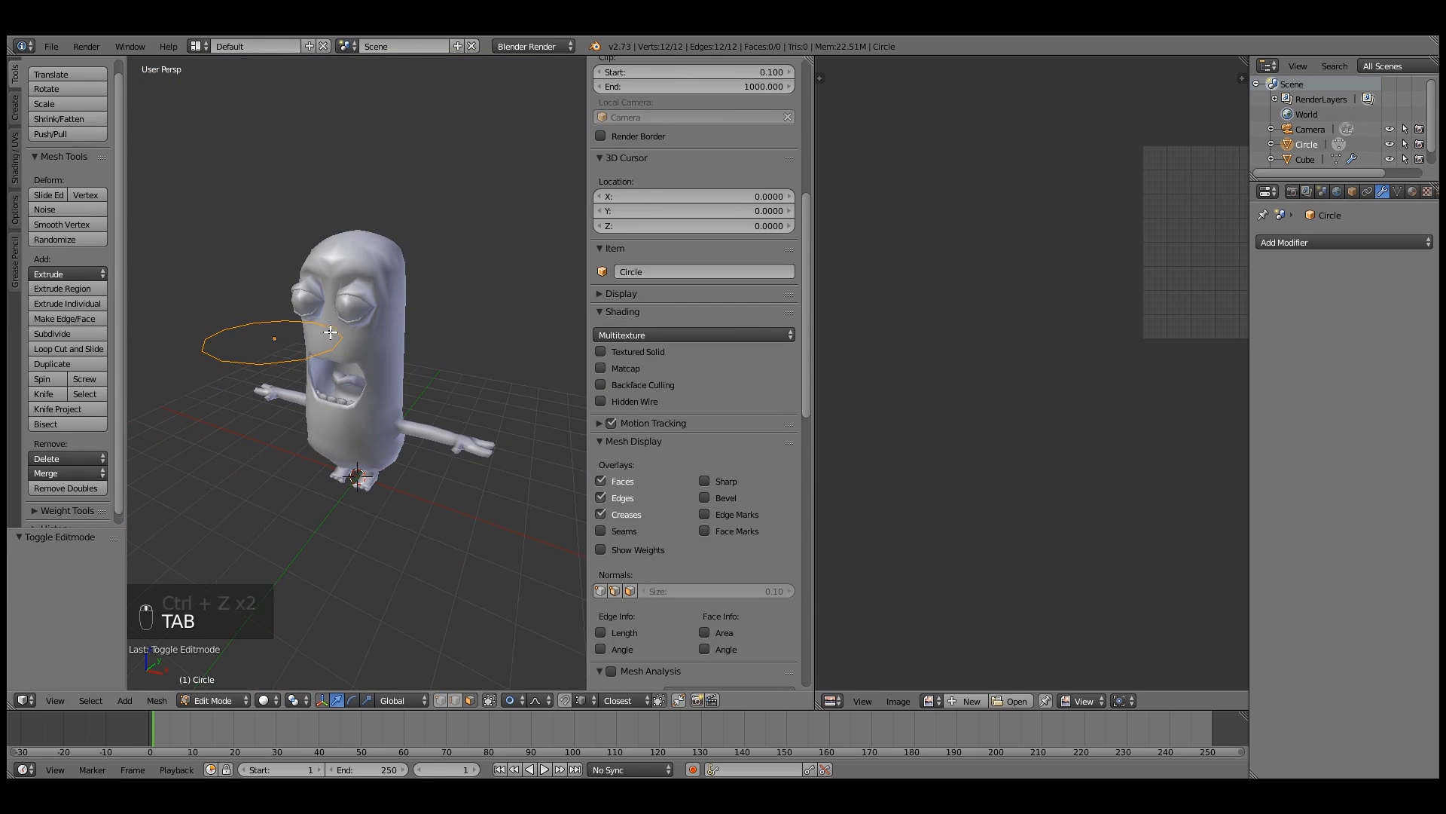
{"action": "key", "text": "r"}
{"action": "key", "text": "x"}
{"action": "key", "text": "KP_9"}
{"action": "key", "text": "KP_0"}
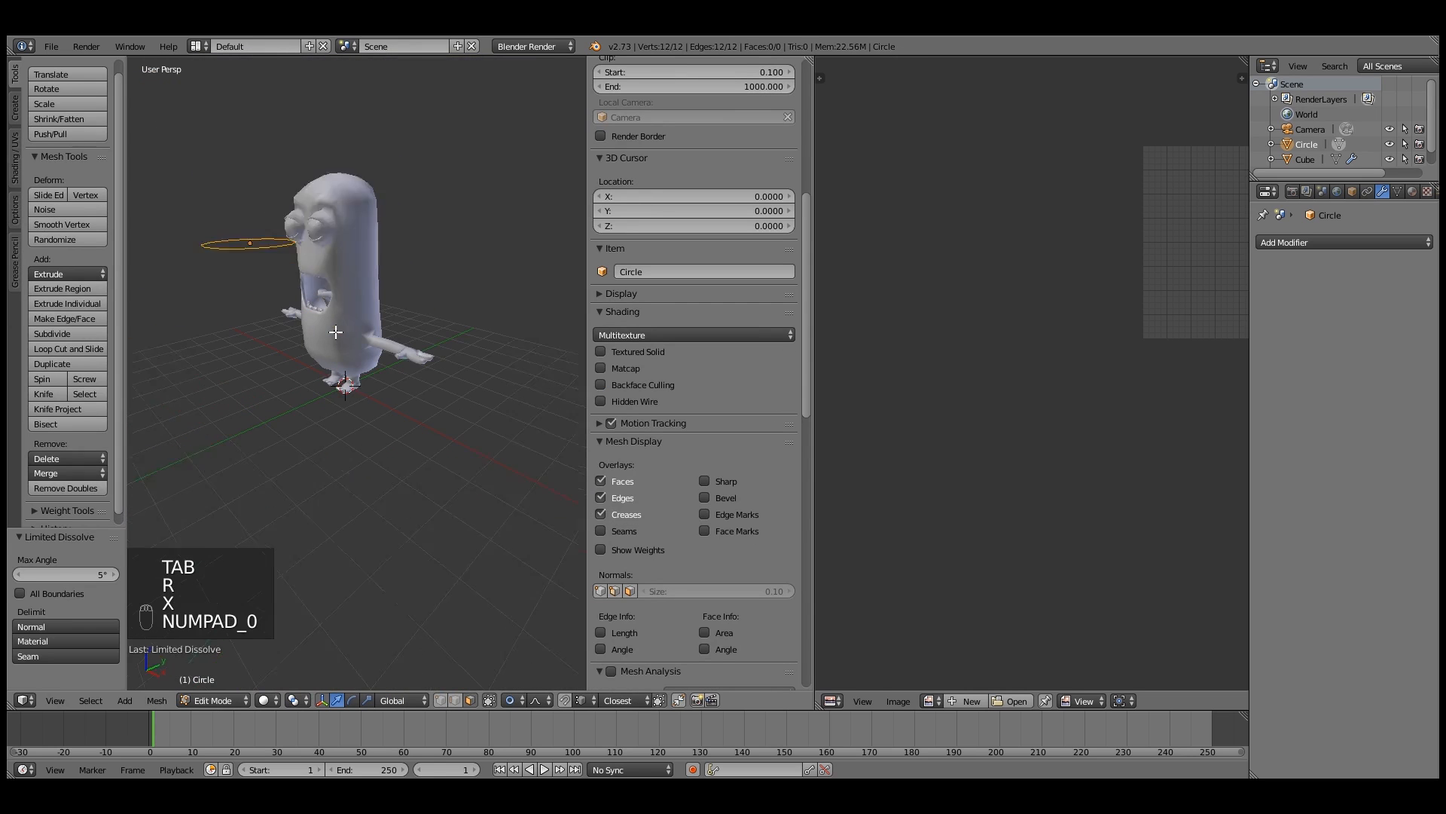
{"action": "key", "text": "Escape"}
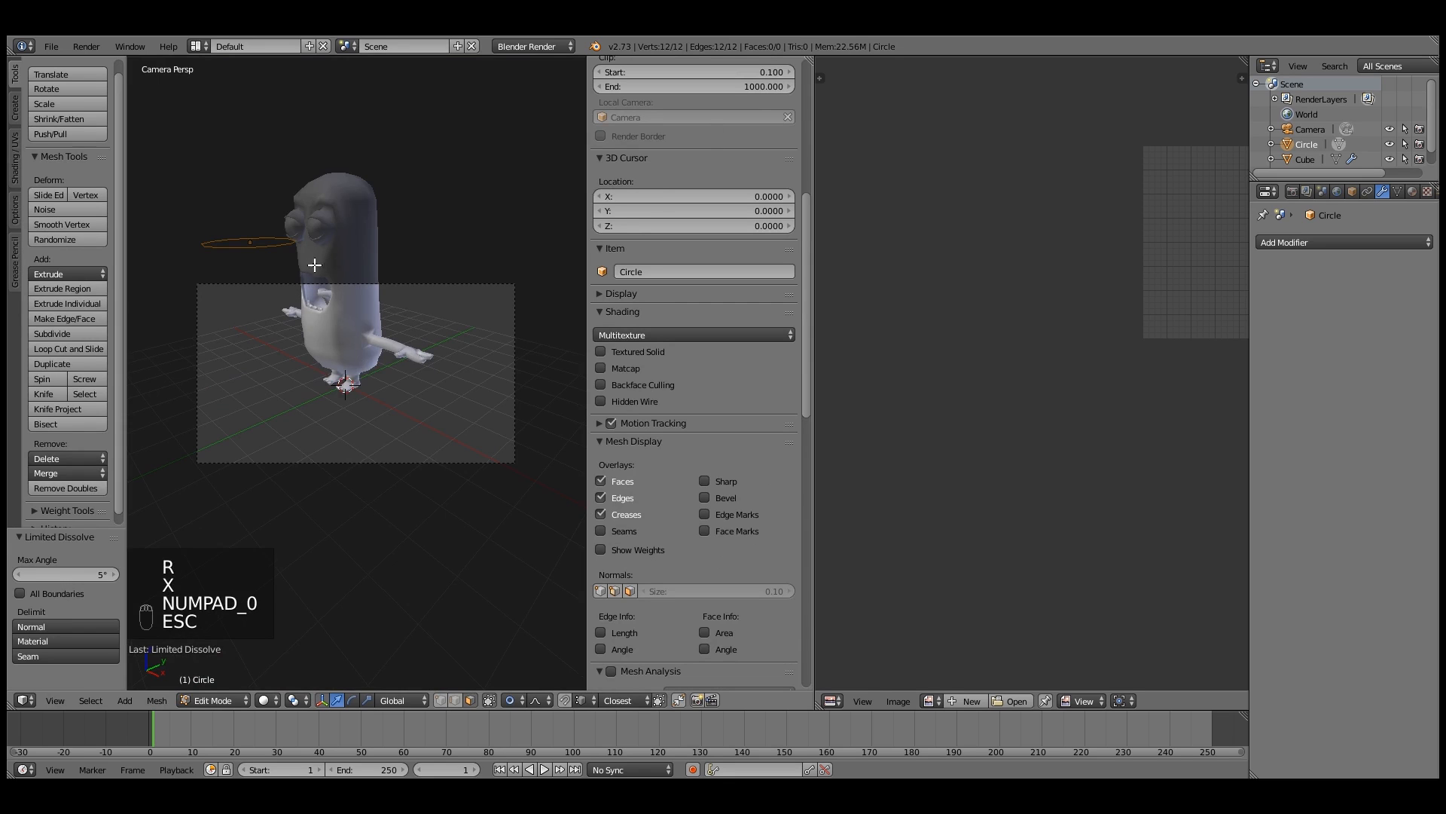
{"action": "middle_click_drag", "start_coordinate": [359, 360], "coordinate": [420, 323]}
{"action": "key", "text": "r"}
{"action": "key", "text": "x"}
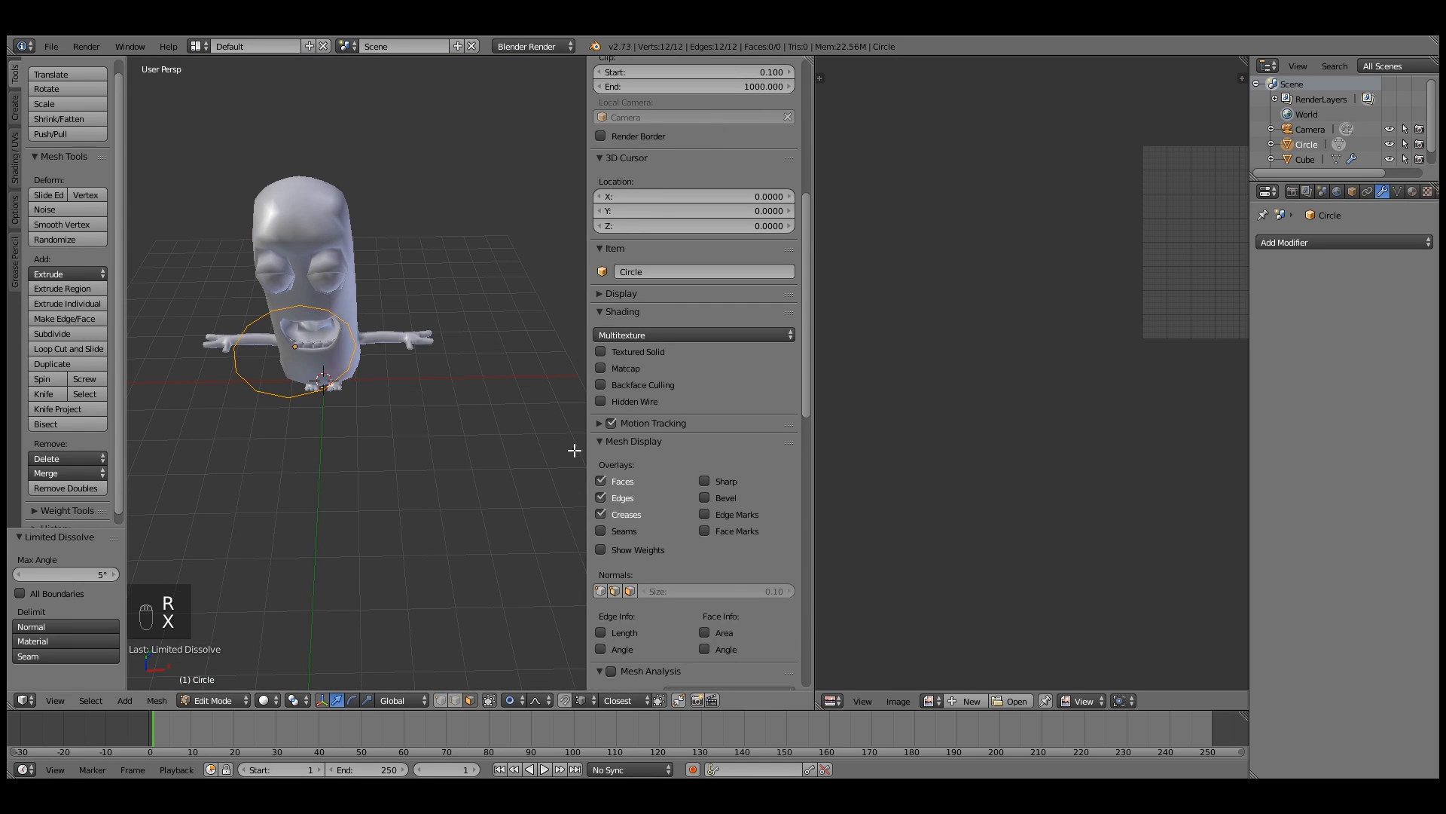
{"action": "key", "text": "KP_9"}
{"action": "key", "text": "KP_0"}
{"action": "middle_click_drag", "start_coordinate": [575, 449], "coordinate": [221, 494]}
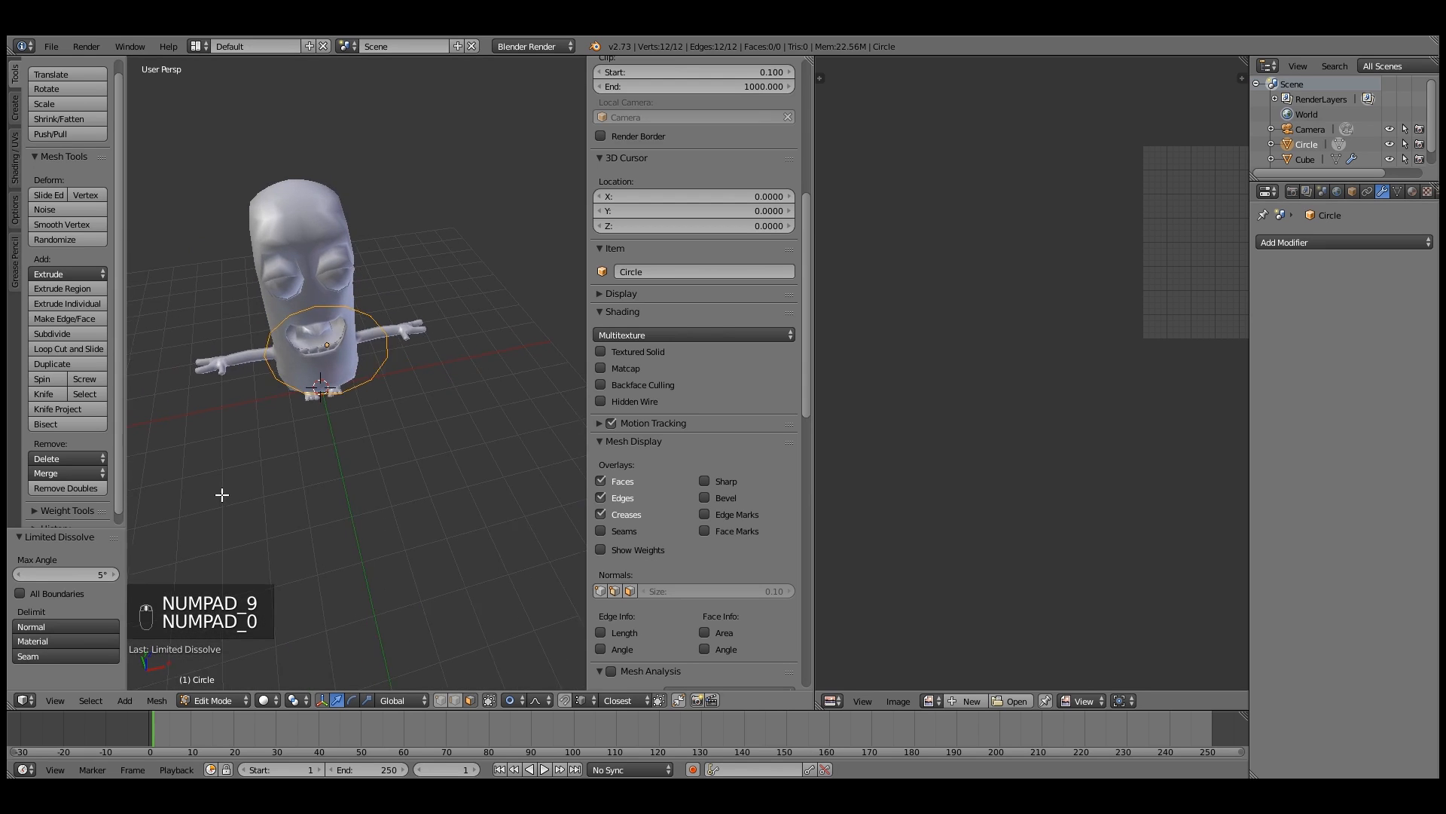
{"action": "scroll", "coordinate": [220, 494], "scroll_direction": "up", "scroll_amount": 3}
{"action": "key", "text": "Caps_Lock"}
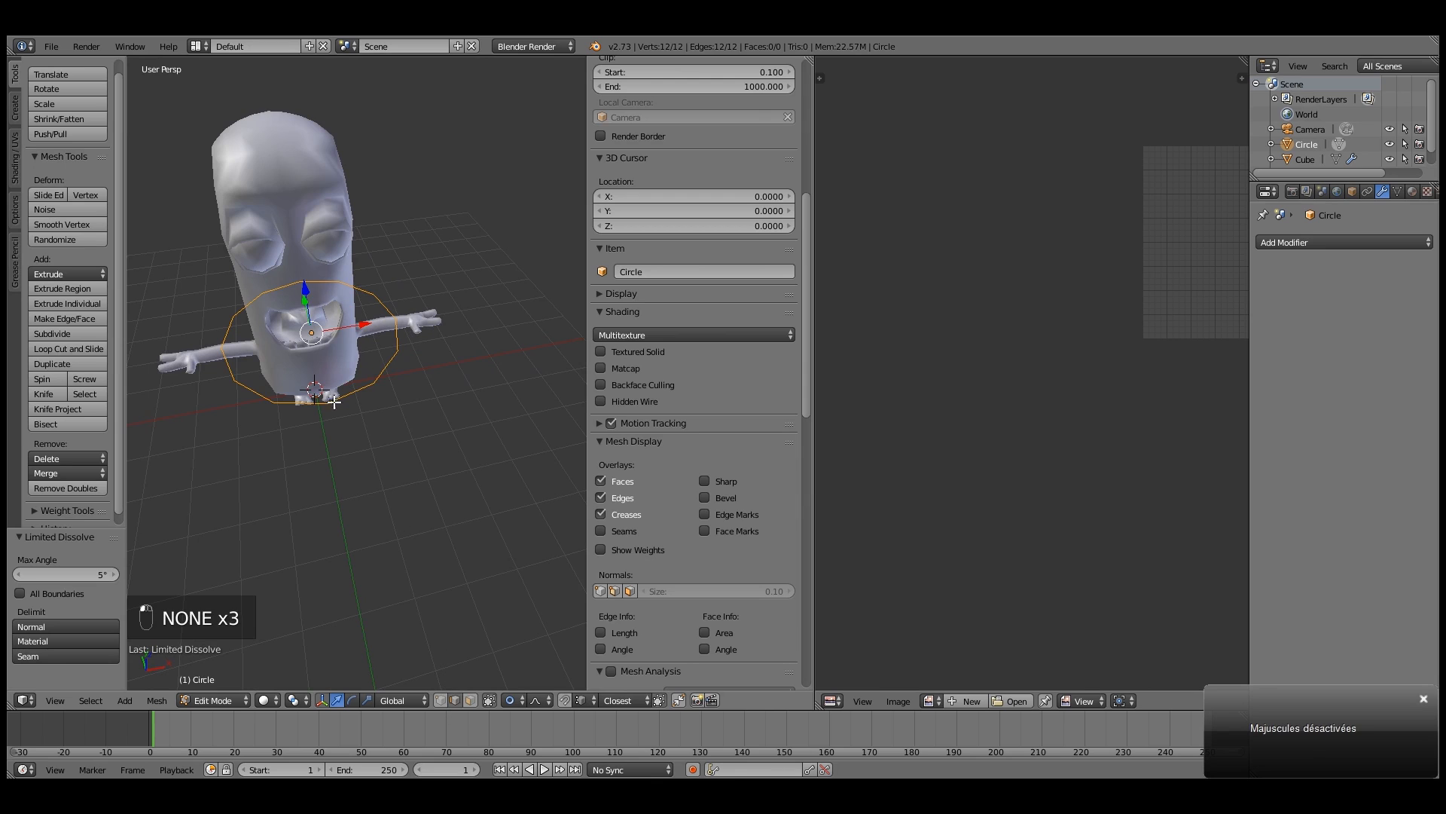
Rotate the whole circle 90° about the X axis so it stands upright facing the front
{"action": "key", "text": "r"}
{"action": "key", "text": "x"}
{"action": "key", "text": "9"}
{"action": "key", "text": "0"}
{"action": "key", "text": "Return"}
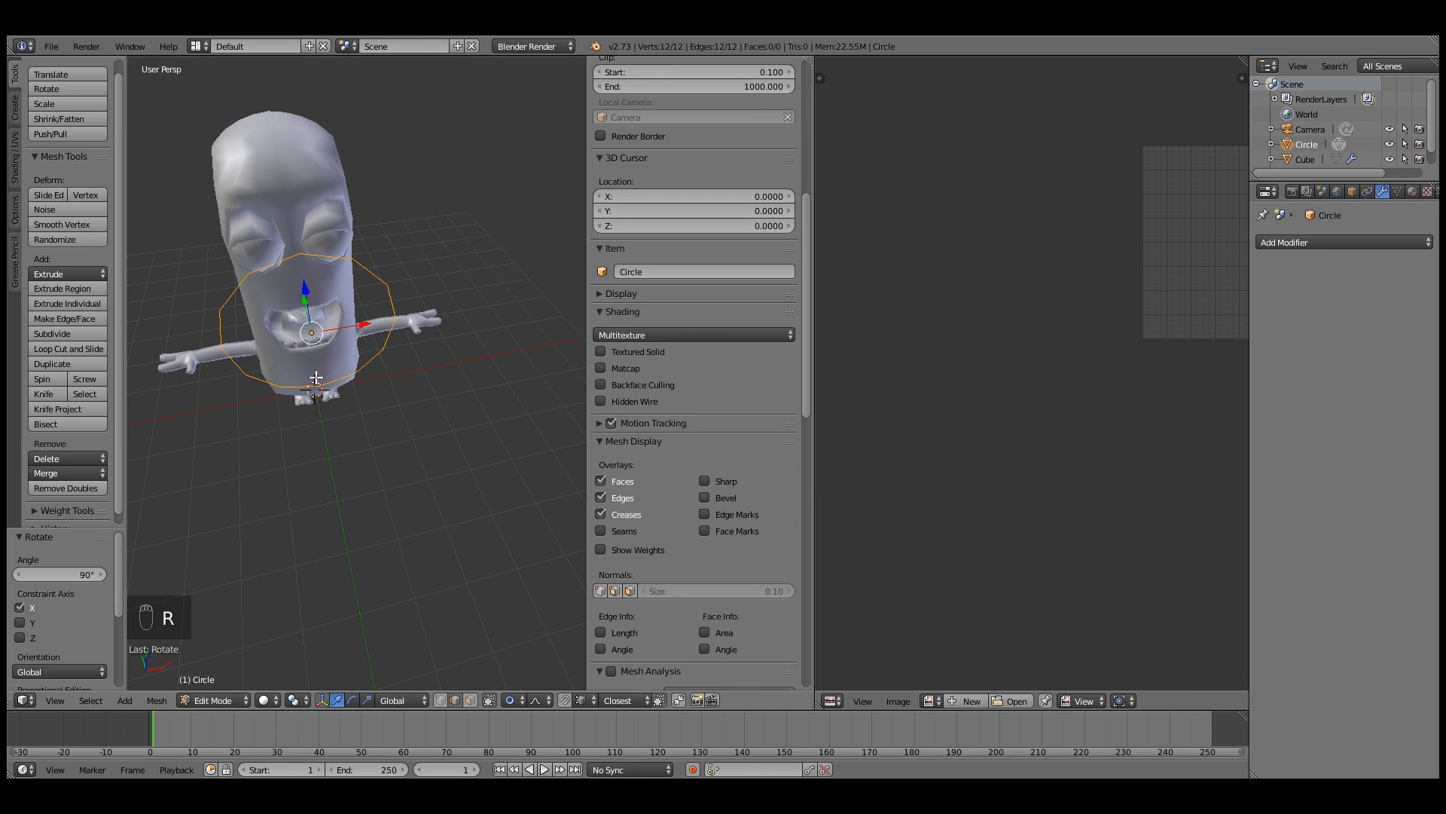
In front wireframe view, move the circle's vertices about 0.583 along X and 0.310 along Z onto the eye on the +X side
{"action": "key", "text": "KP_1"}
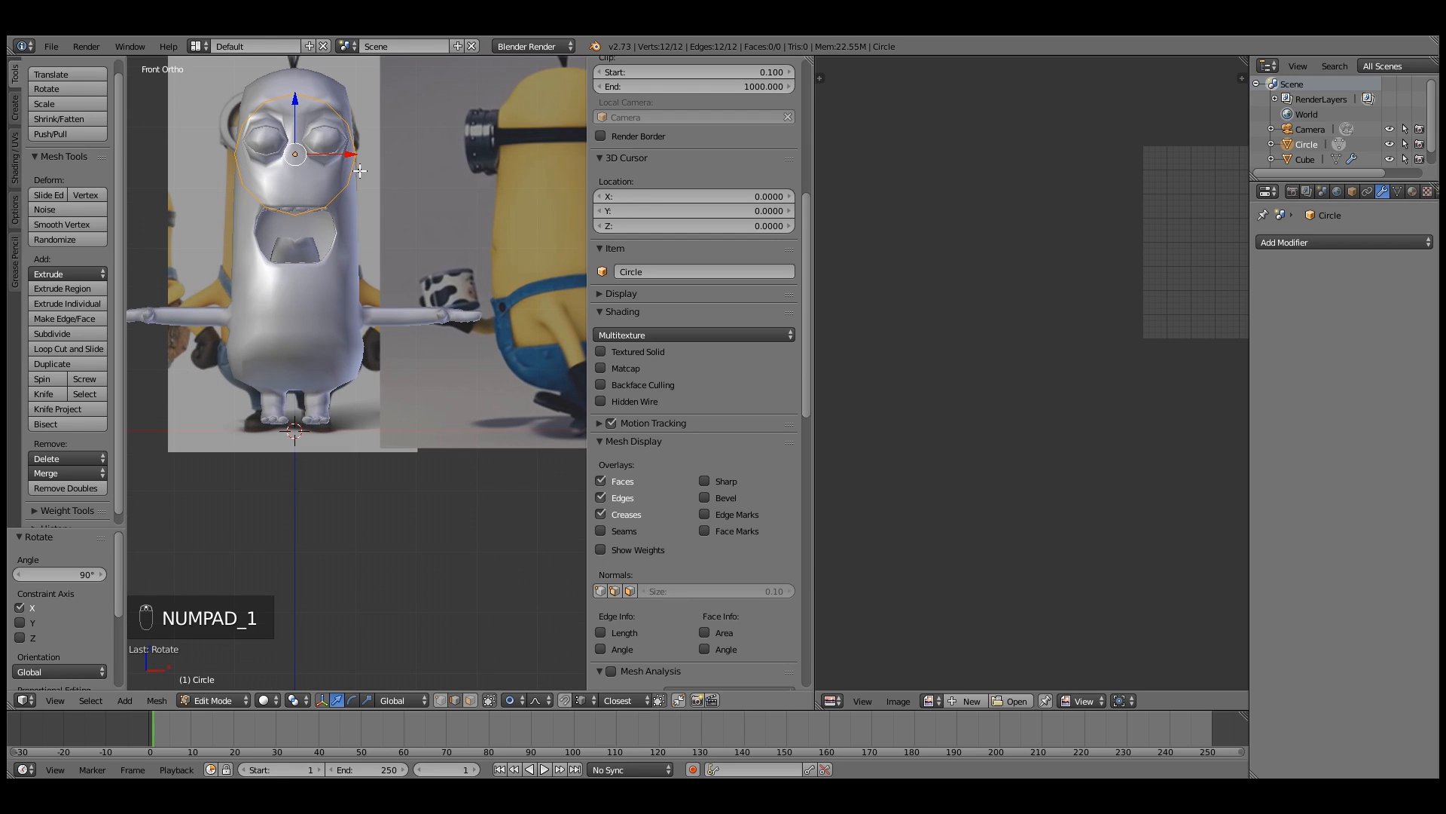
{"action": "middle_click_drag", "start_coordinate": [323, 135], "coordinate": [329, 274], "text": "shift"}
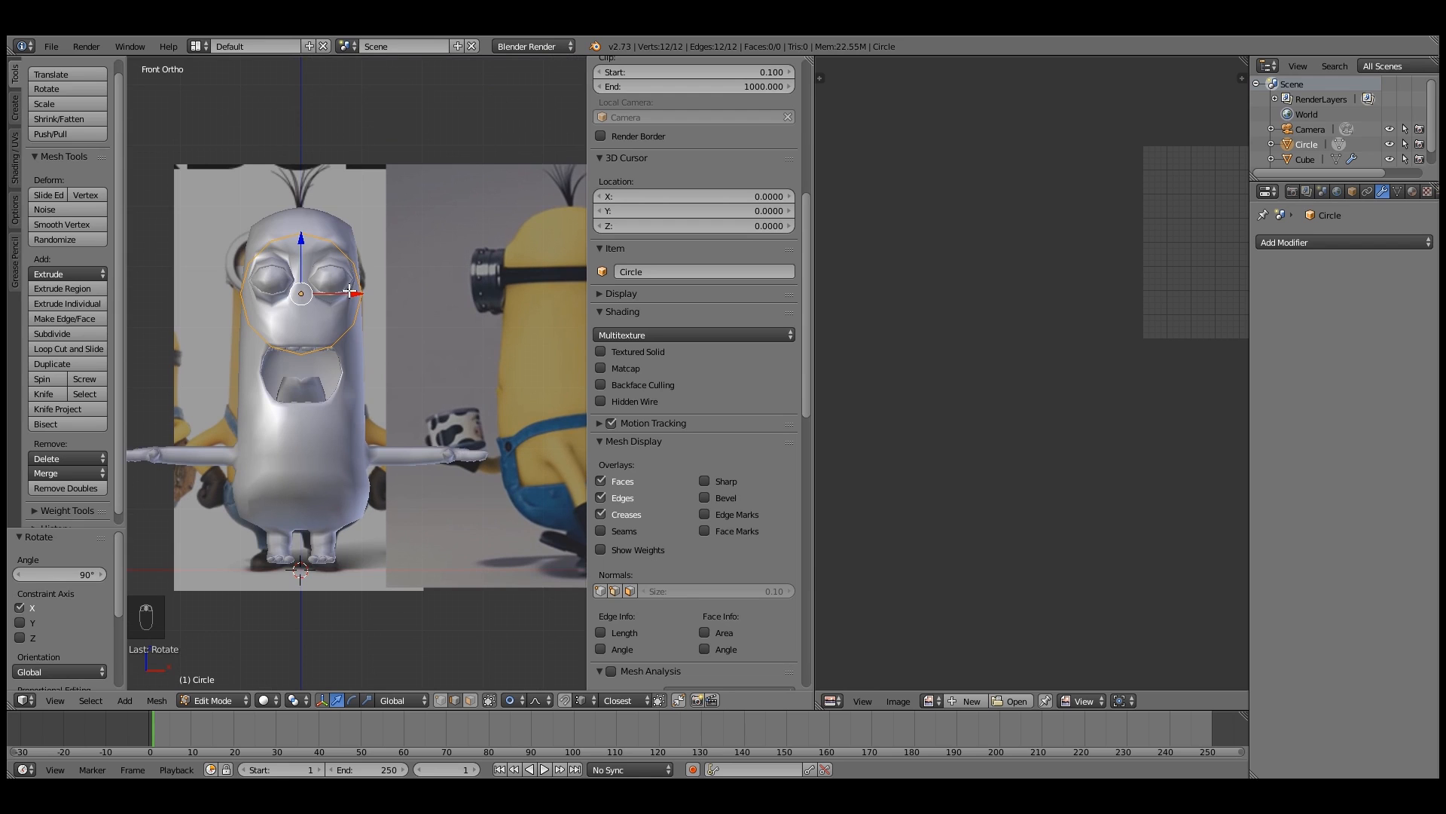
{"action": "key", "text": "z"}
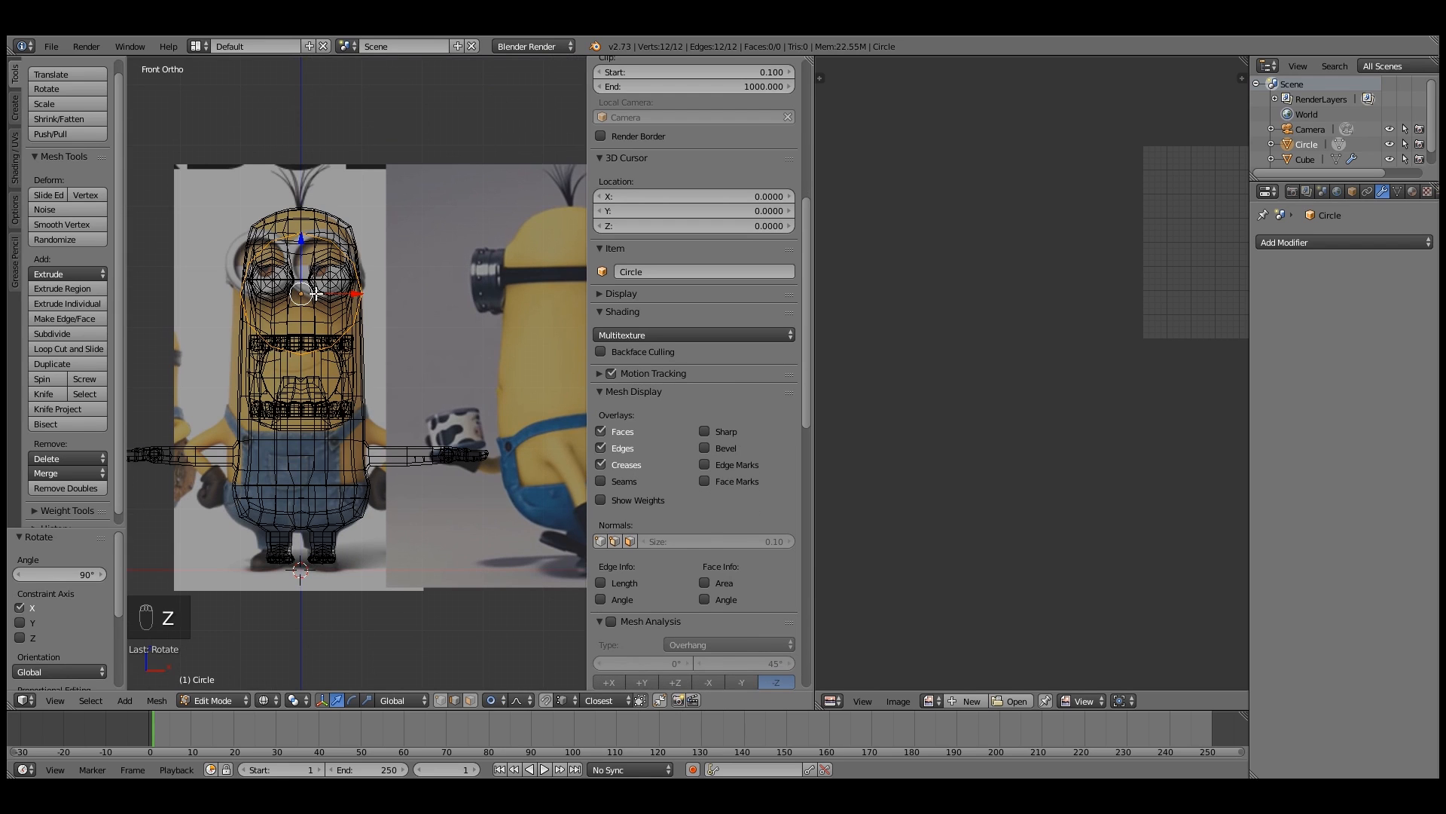
{"action": "key", "text": "g"}
{"action": "left_click", "coordinate": [351, 275]}
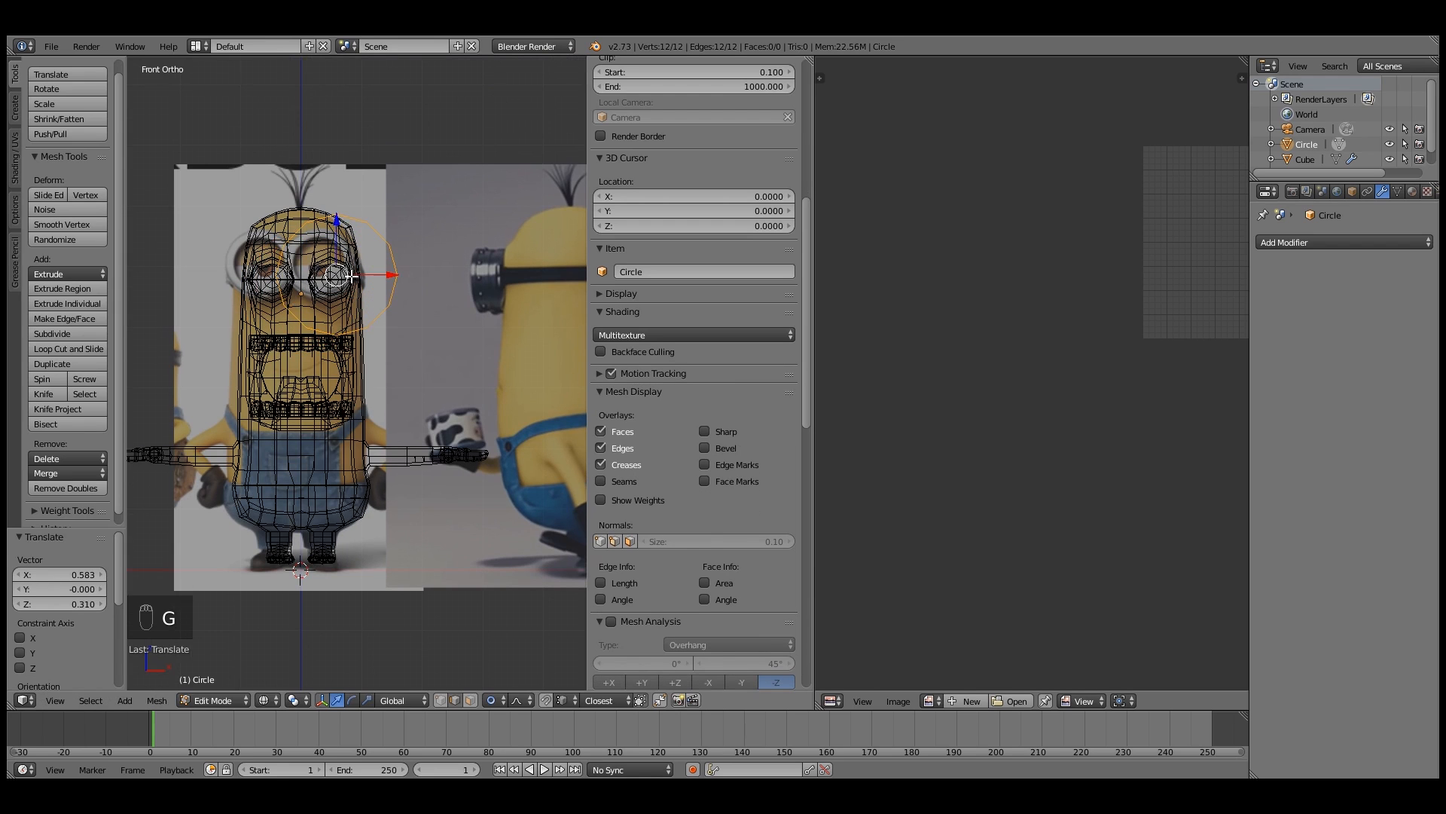
Fine-tune the circle's vertices along X and Z so the ring is centred on the eye on the +X side
{"action": "scroll", "coordinate": [351, 276], "scroll_direction": "up", "scroll_amount": 5}
{"action": "key", "text": "g"}
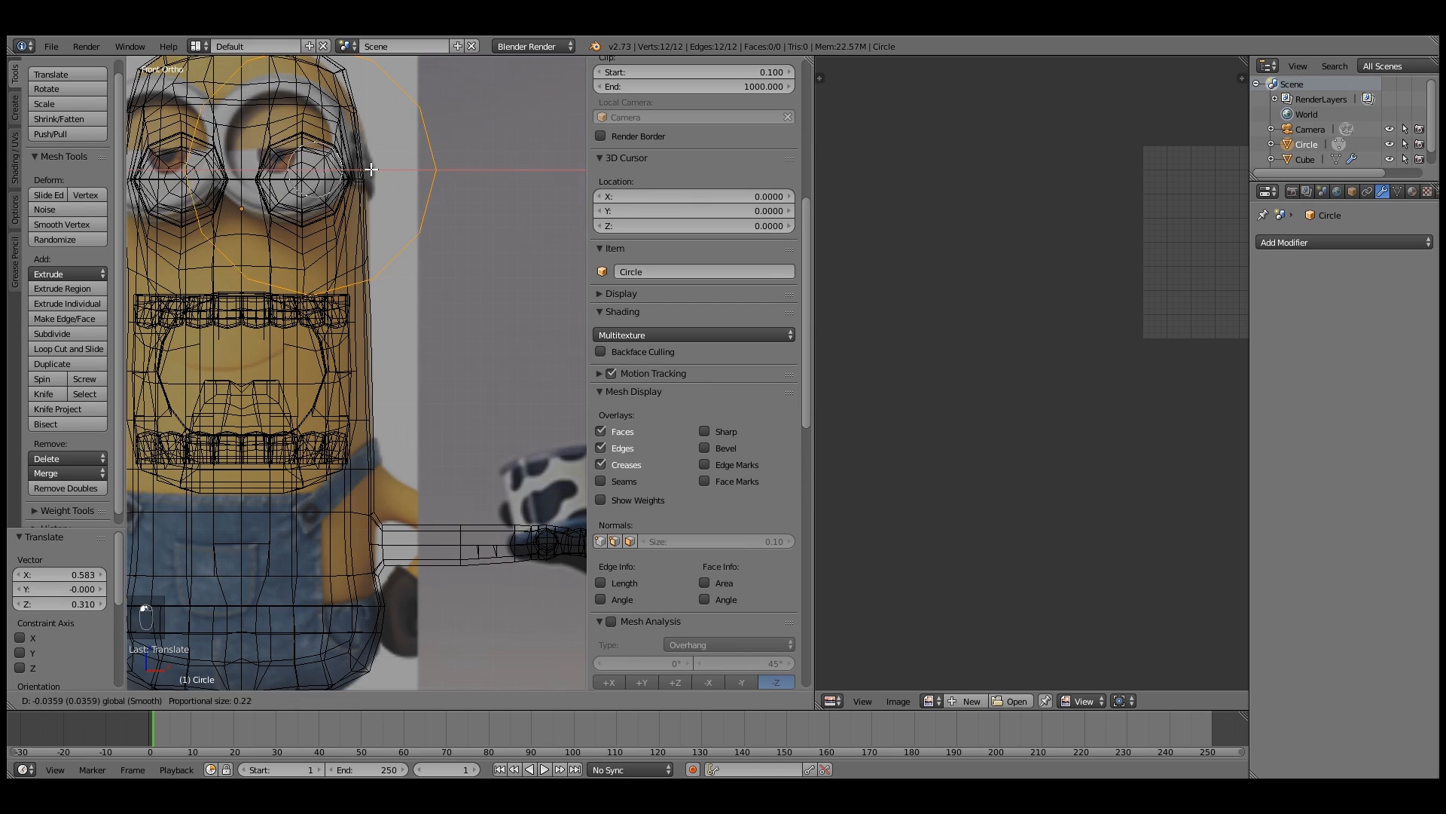
{"action": "key", "text": "x"}
{"action": "left_click", "coordinate": [366, 170]}
{"action": "key", "text": "g"}
{"action": "key", "text": "x"}
{"action": "left_click", "coordinate": [362, 169]}
{"action": "key", "text": "g"}
{"action": "key", "text": "z"}
{"action": "left_click", "coordinate": [303, 132]}
{"action": "key", "text": "g"}
{"action": "key", "text": "z"}
{"action": "left_click", "coordinate": [309, 141]}
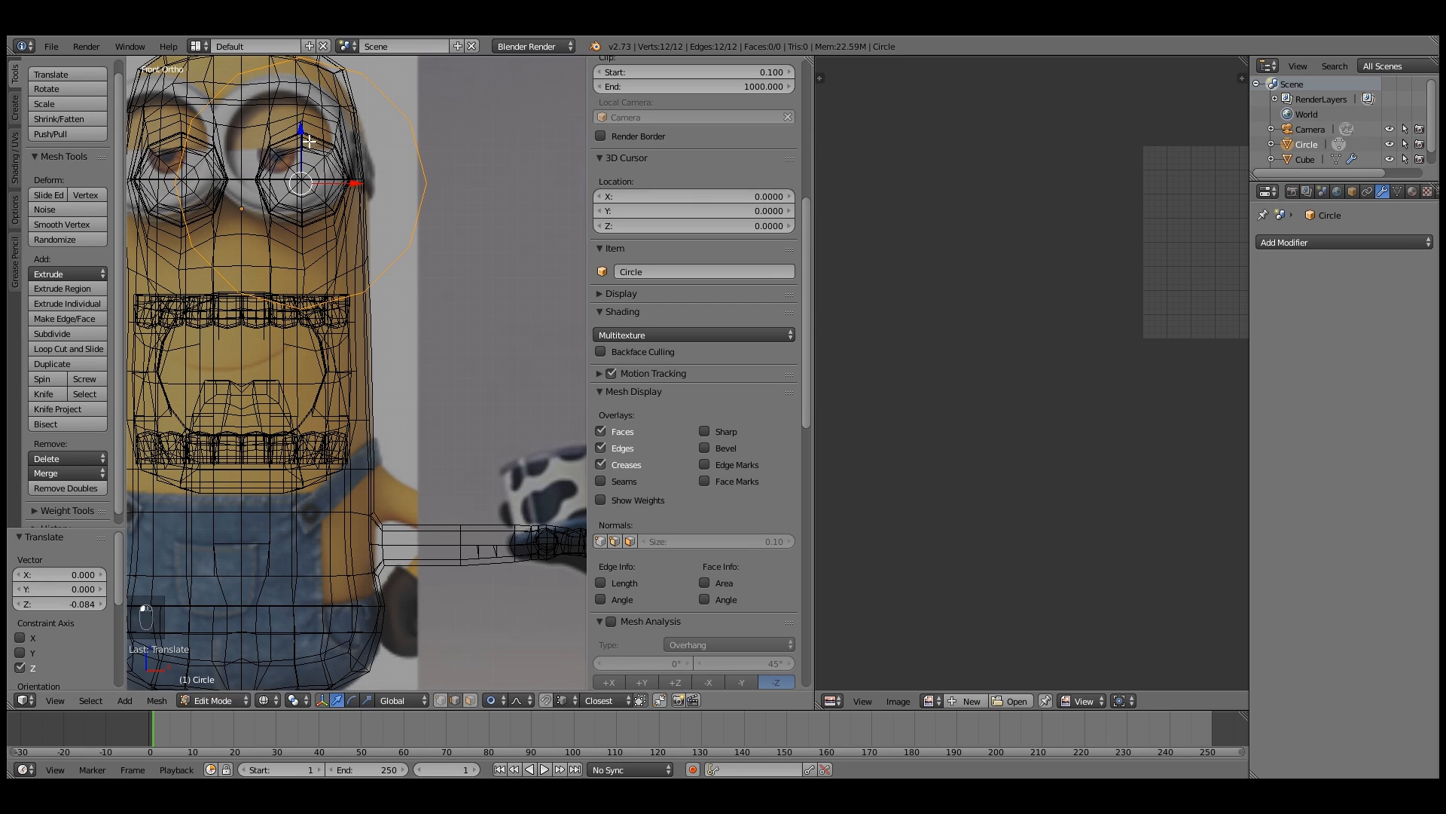
{"action": "key", "text": "g"}
{"action": "key", "text": "z"}
{"action": "left_click", "coordinate": [306, 135]}
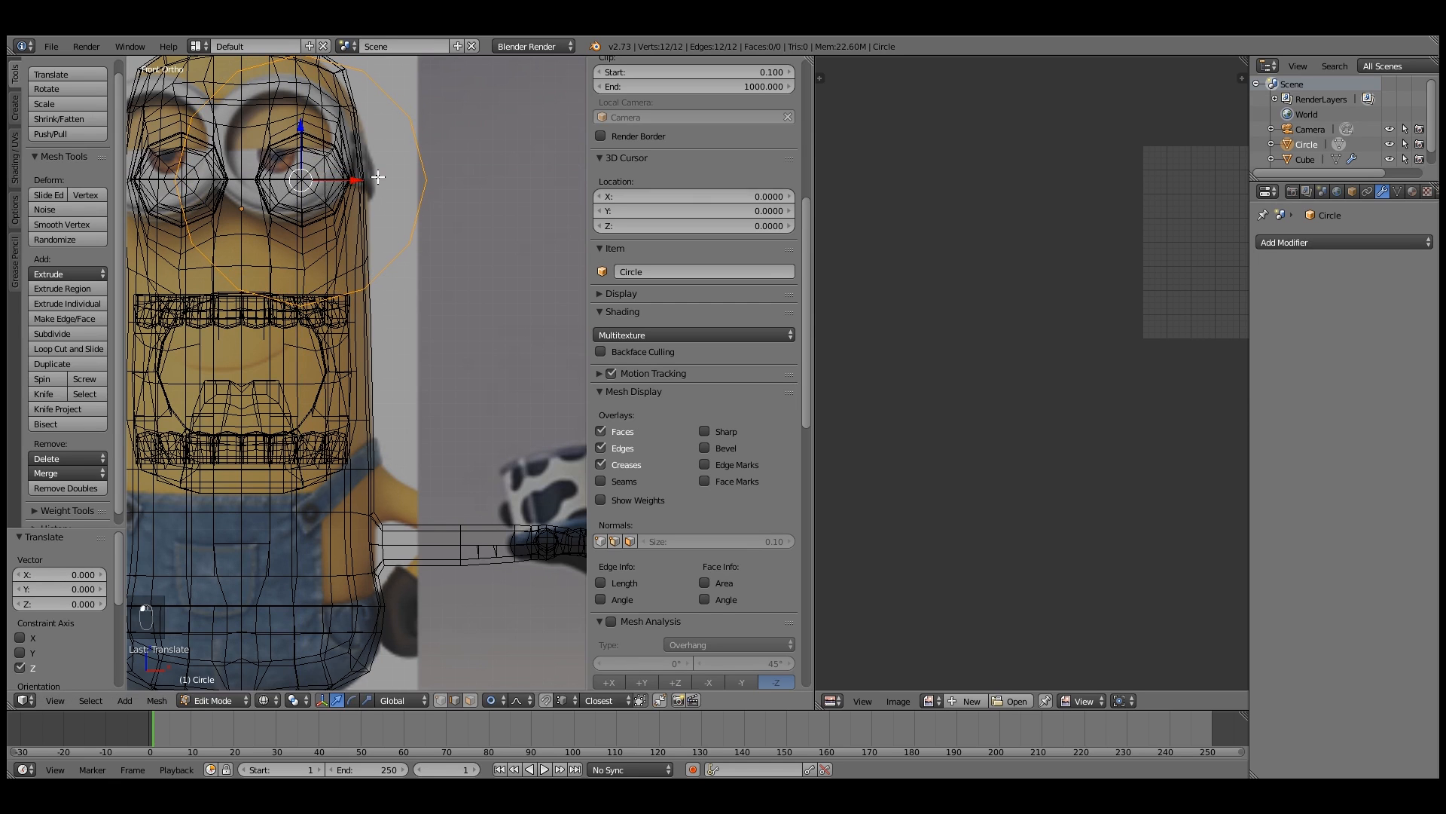
Scale the circle down to about 0.407 so it closely surrounds the eye, and return to solid shading
{"action": "scroll", "coordinate": [426, 291], "scroll_direction": "down", "scroll_amount": 2}
{"action": "key", "text": "s"}
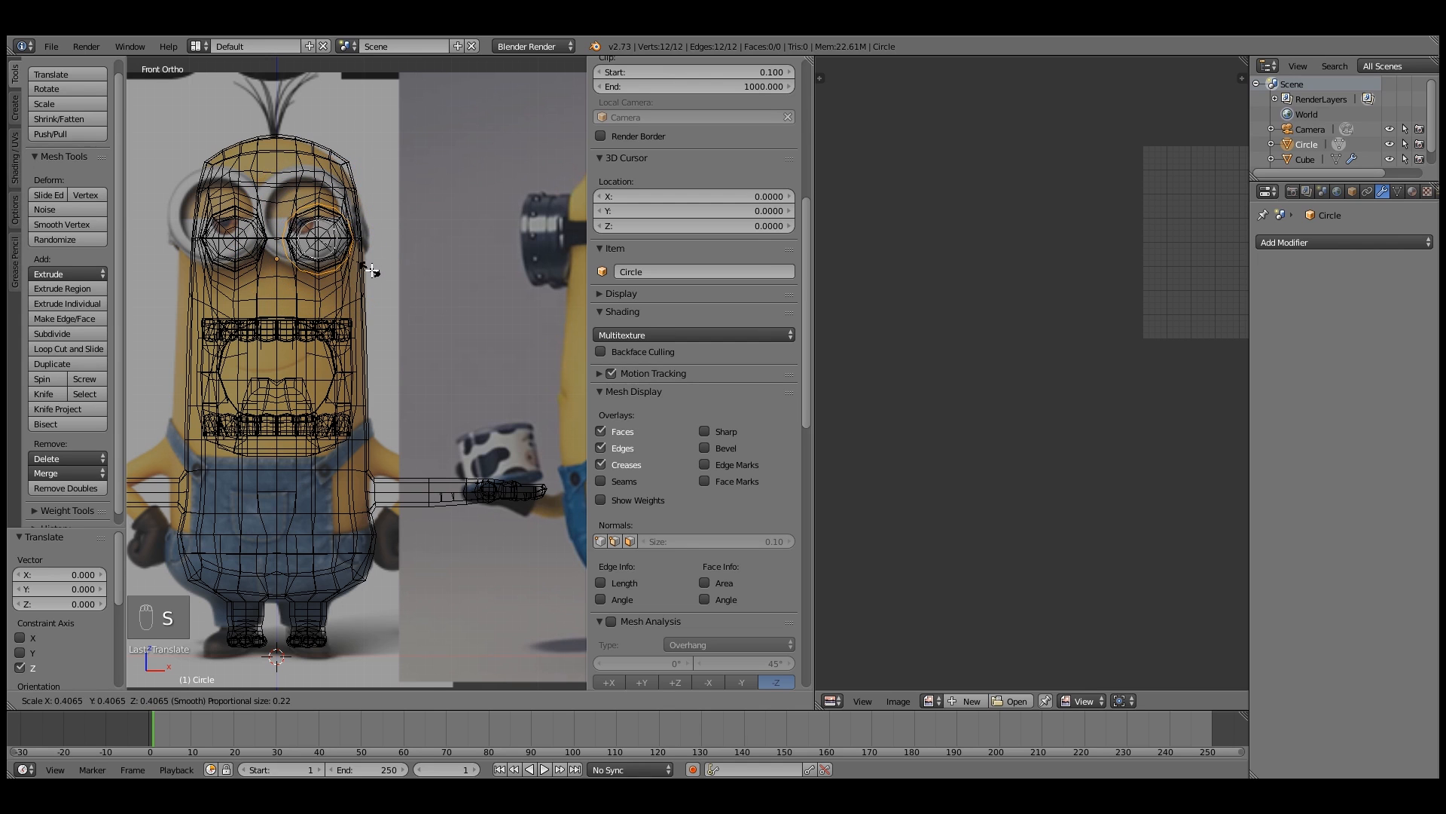
{"action": "left_click", "coordinate": [371, 271]}
{"action": "scroll", "coordinate": [369, 273], "scroll_direction": "up", "scroll_amount": 2}
{"action": "key", "text": "z"}
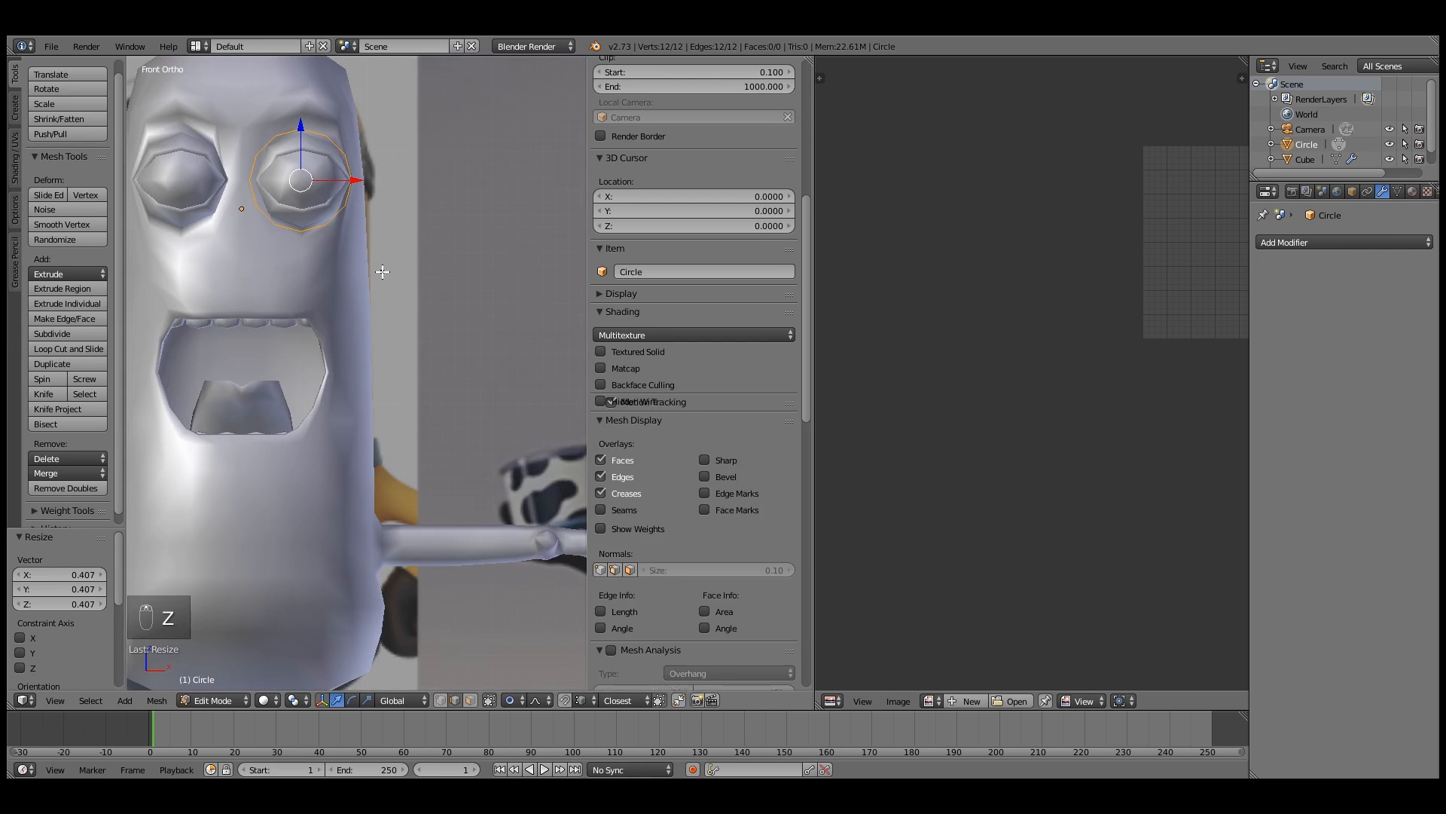
In Object Mode, move the circle about 1.250 along Y toward the face, then nudge it slightly along Y in front of the eye
{"action": "middle_click_drag", "start_coordinate": [362, 278], "coordinate": [292, 348]}
{"action": "scroll", "coordinate": [362, 313], "scroll_direction": "down", "scroll_amount": 3}
{"action": "scroll", "coordinate": [259, 340], "scroll_direction": "down", "scroll_amount": 2}
{"action": "key", "text": "Tab"}
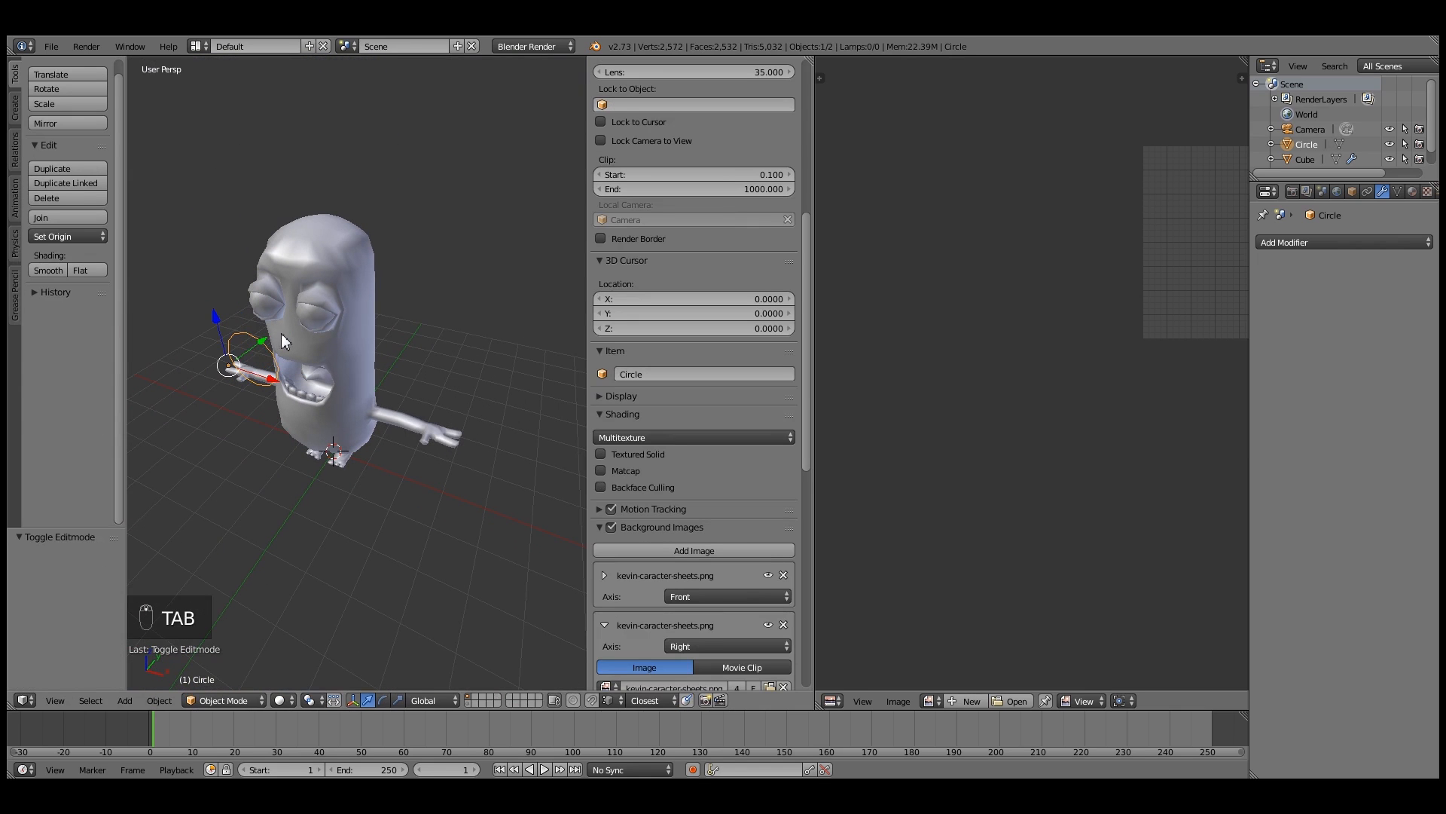
{"action": "left_click_drag", "start_coordinate": [255, 343], "coordinate": [306, 315]}
{"action": "middle_click_drag", "start_coordinate": [305, 314], "coordinate": [251, 310]}
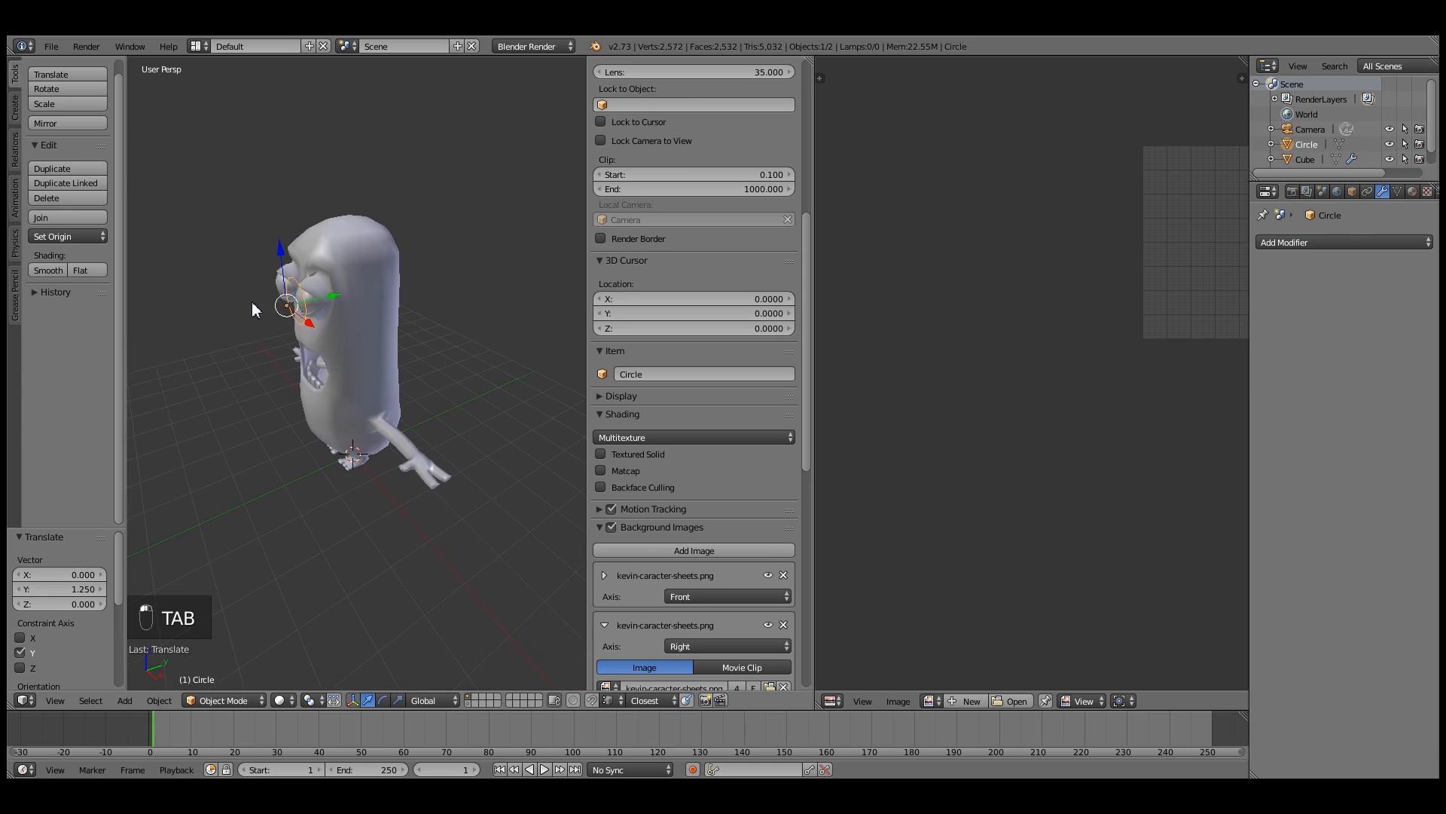
{"action": "left_click_drag", "start_coordinate": [333, 290], "coordinate": [331, 295]}
{"action": "middle_click_drag", "start_coordinate": [331, 295], "coordinate": [387, 287]}
In Edit Mode from the front, shift the circle's vertices about 0.014 along X and scale them up to about 1.044
{"action": "key", "text": "Tab"}
{"action": "key", "text": "KP_1"}
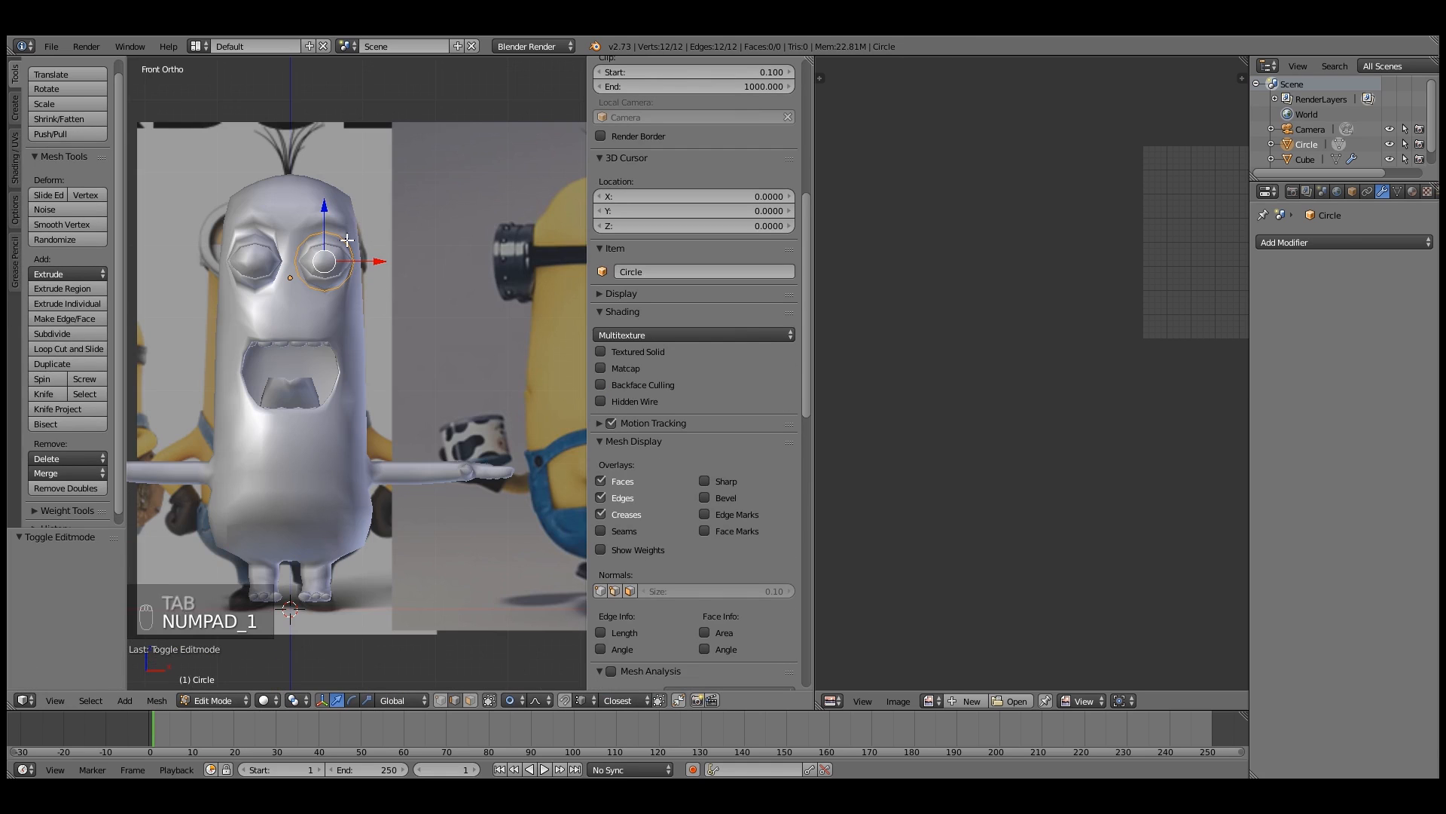
{"action": "scroll", "coordinate": [369, 232], "scroll_direction": "up", "scroll_amount": 3}
{"action": "key", "text": "Tab"}
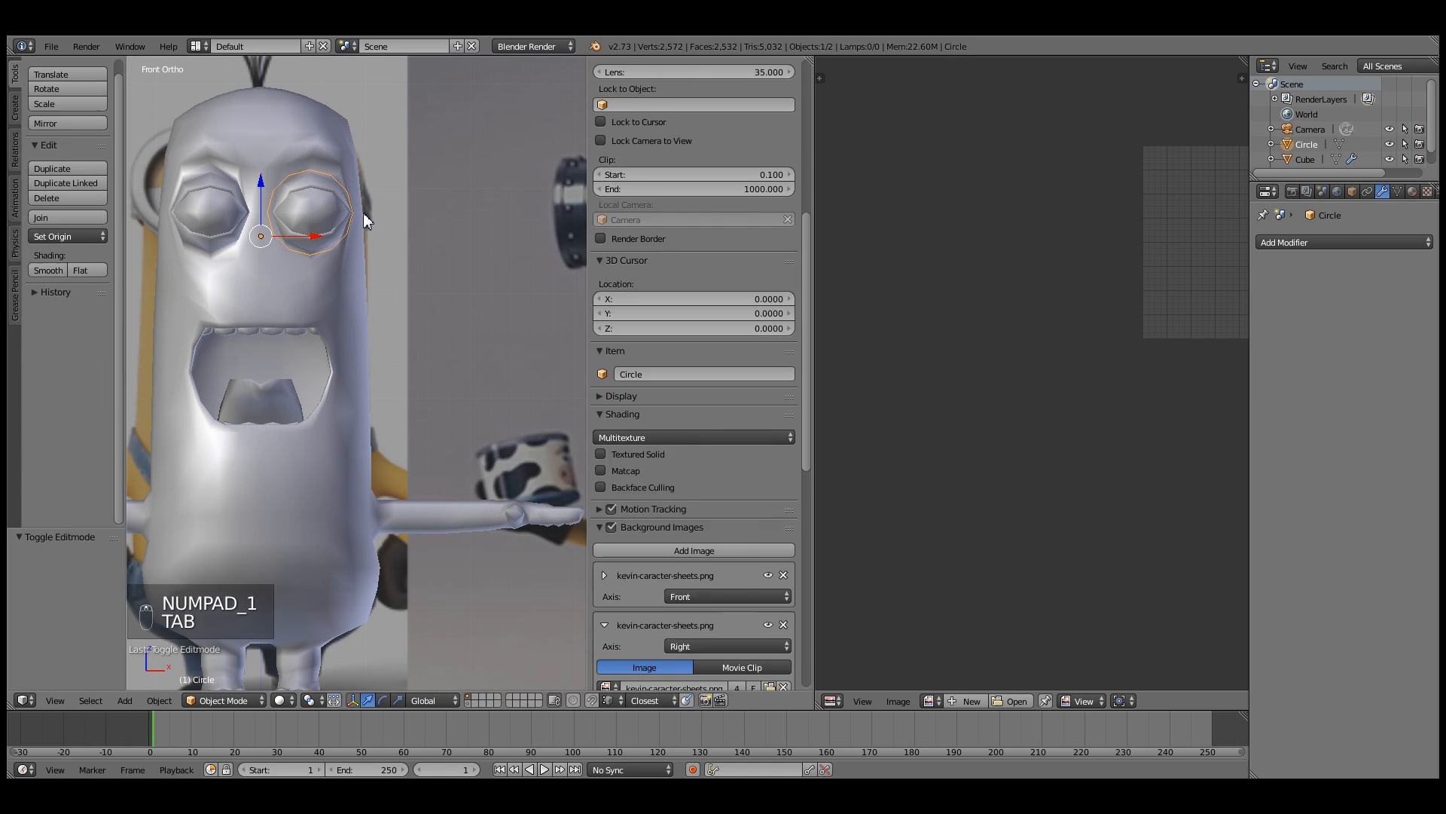
{"action": "key", "text": "Tab"}
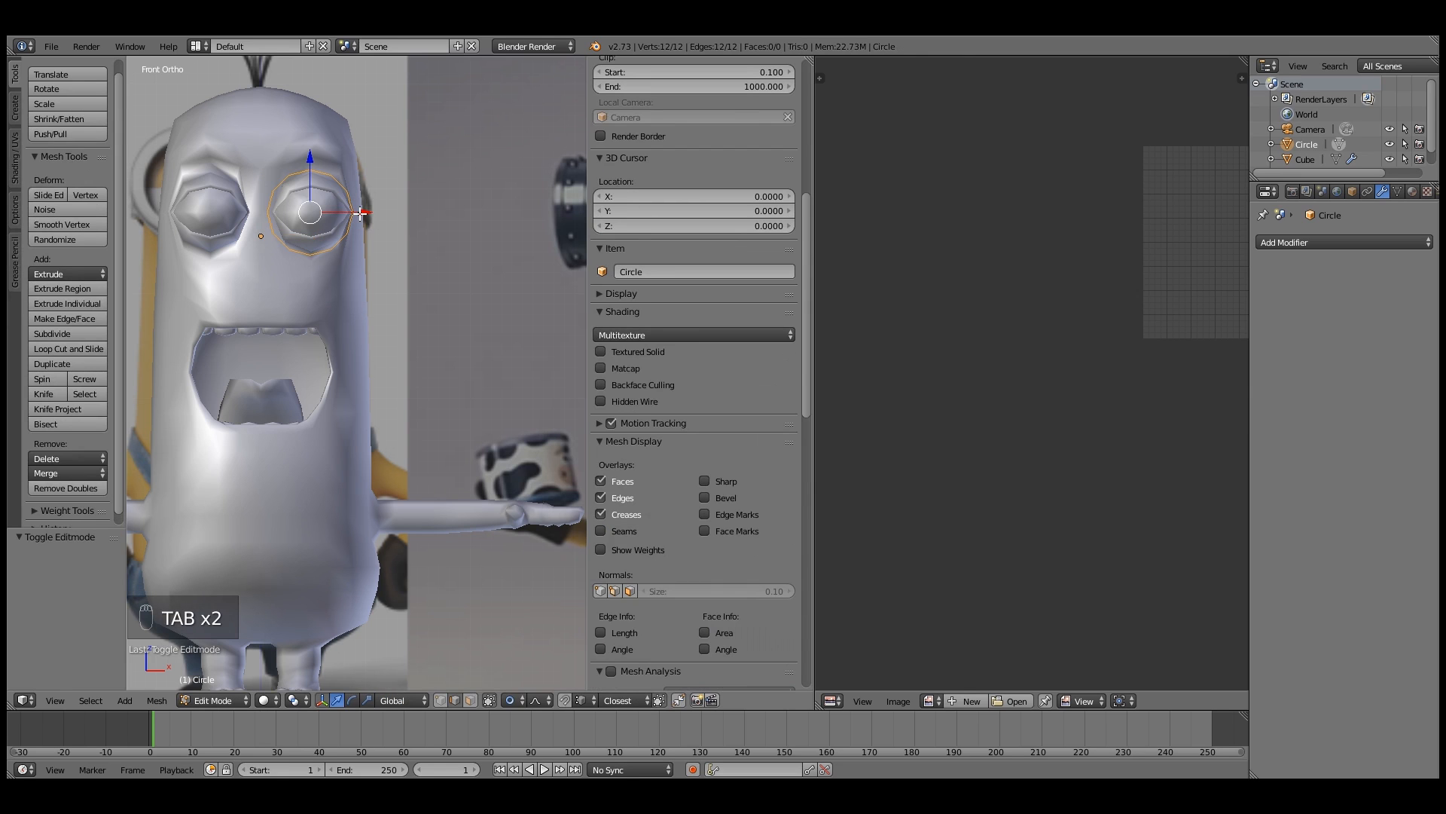
{"action": "left_click_drag", "start_coordinate": [360, 212], "coordinate": [364, 212]}
{"action": "key", "text": "s"}
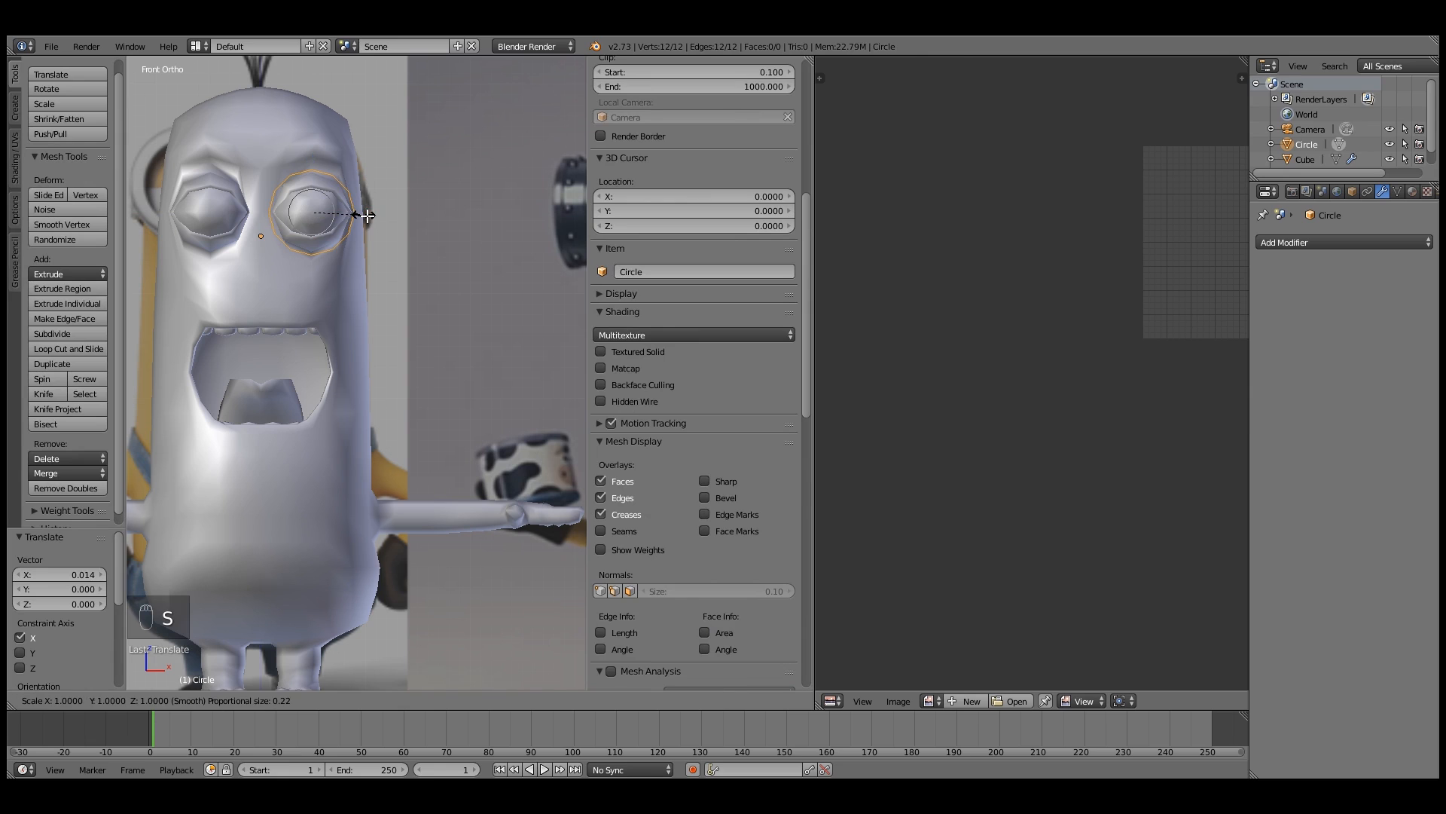
{"action": "left_click", "coordinate": [368, 215]}
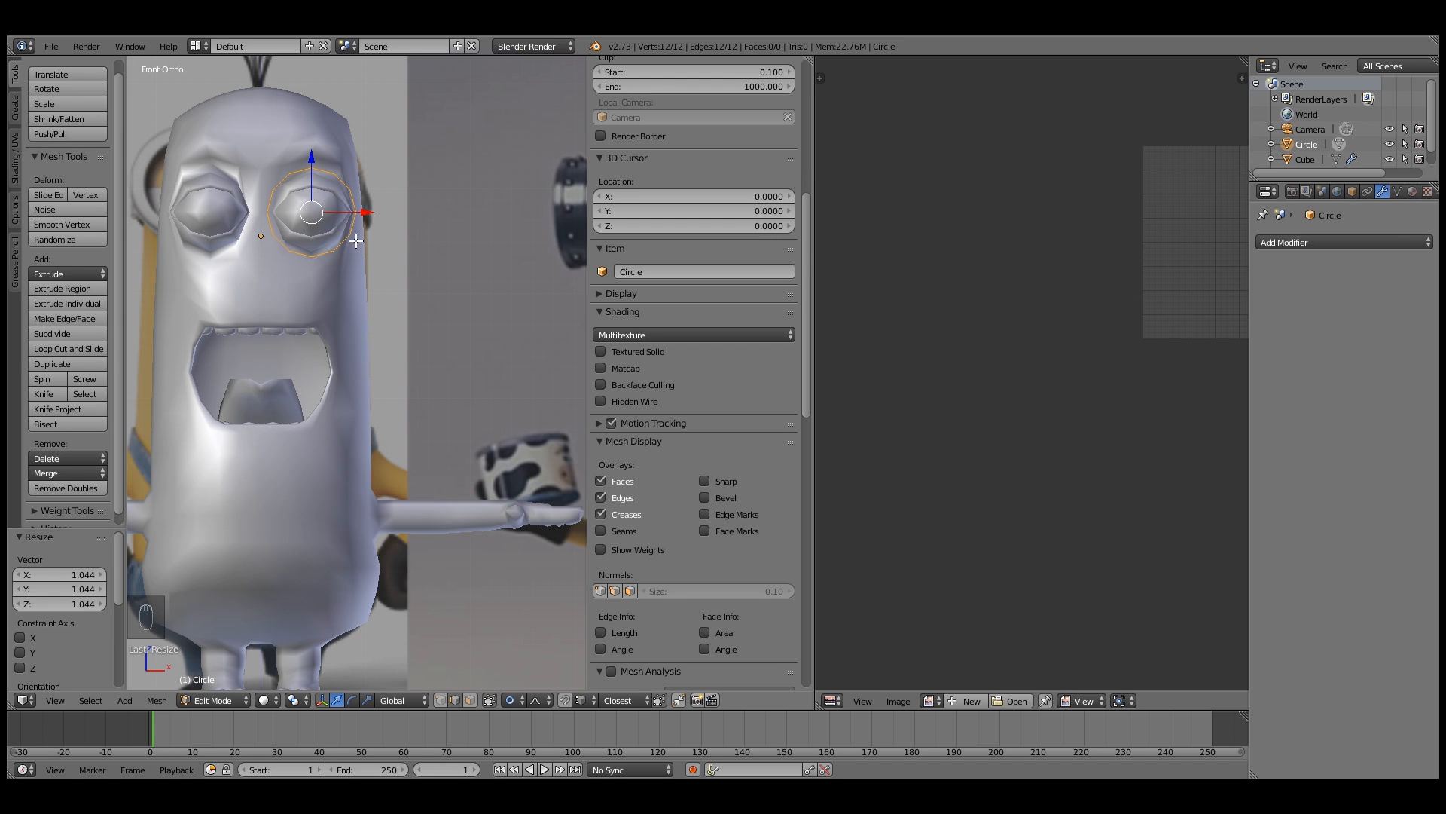
Add a Mirror modifier across X to the circle for the other eye and enable its Clipping option
{"action": "middle_click_drag", "start_coordinate": [340, 242], "coordinate": [362, 329]}
{"action": "scroll", "coordinate": [323, 294], "scroll_direction": "down", "scroll_amount": 4}
{"action": "scroll", "coordinate": [358, 360], "scroll_direction": "up", "scroll_amount": 2}
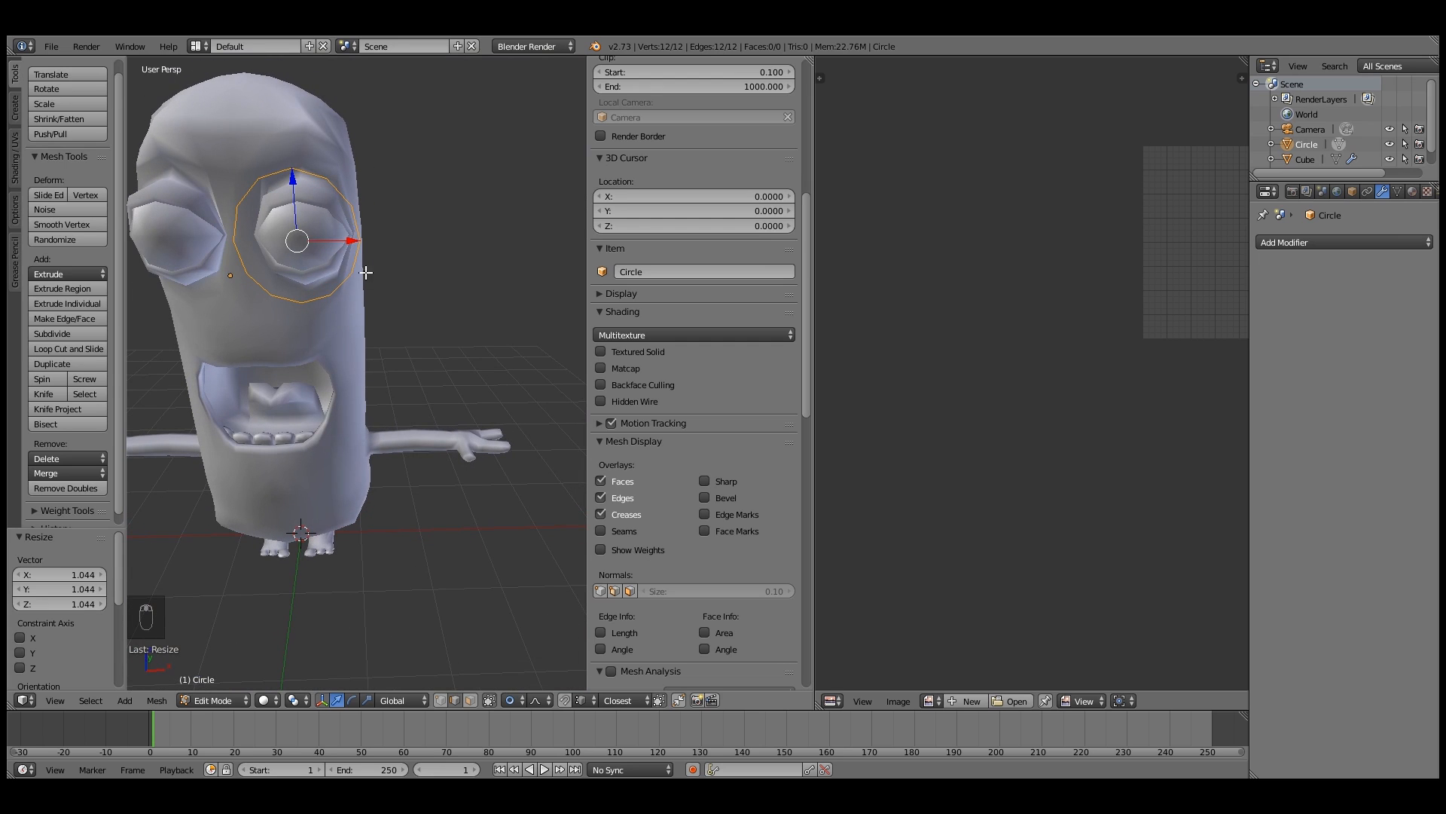
{"action": "left_click", "coordinate": [1298, 242]}
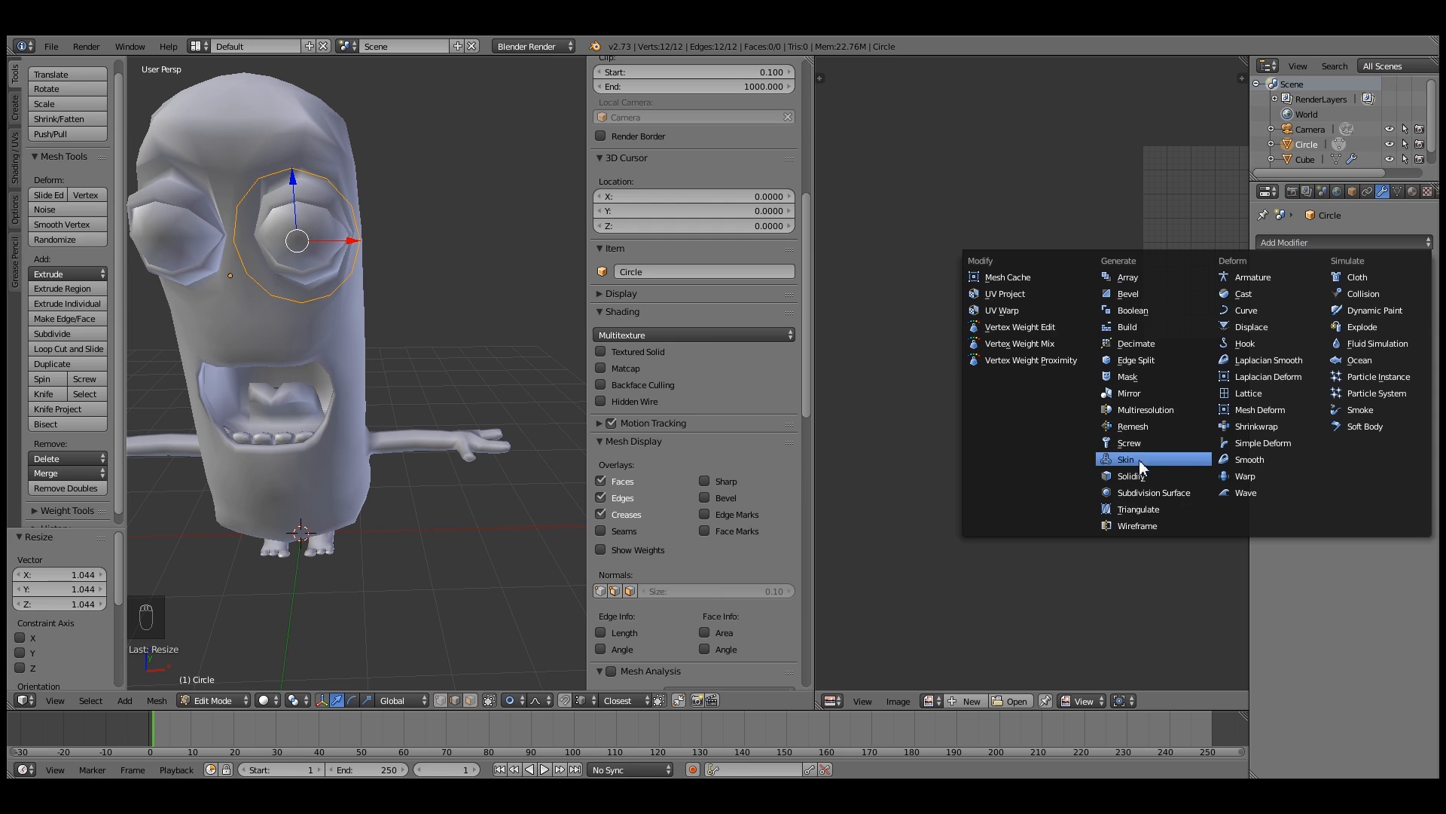
{"action": "left_click", "coordinate": [1124, 393]}
{"action": "scroll", "coordinate": [426, 368], "scroll_direction": "down", "scroll_amount": 4}
{"action": "middle_click_drag", "start_coordinate": [425, 368], "coordinate": [386, 365]}
{"action": "key", "text": "Tab"}
{"action": "scroll", "coordinate": [403, 364], "scroll_direction": "up", "scroll_amount": 2}
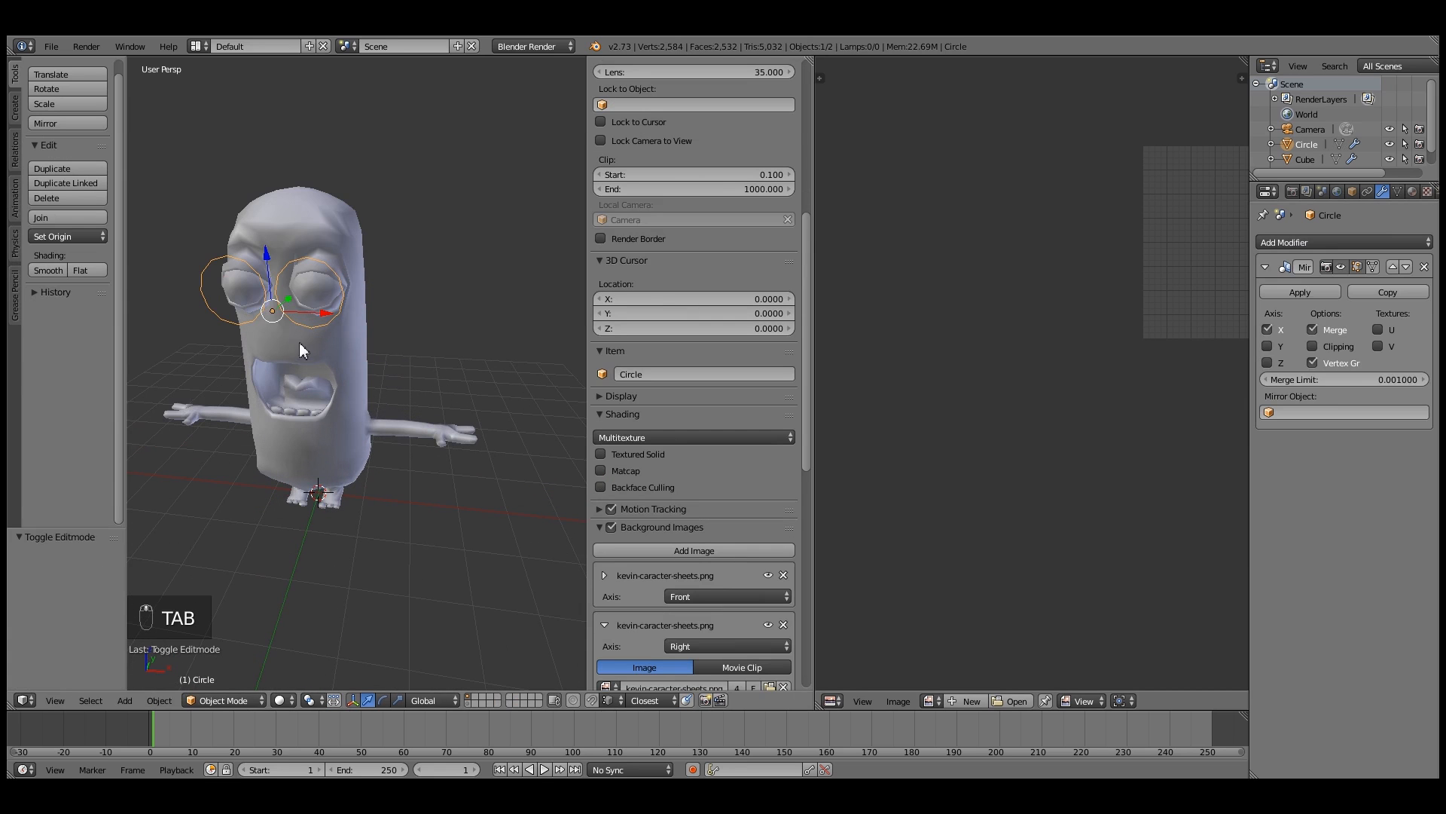
{"action": "scroll", "coordinate": [304, 336], "scroll_direction": "up", "scroll_amount": 1}
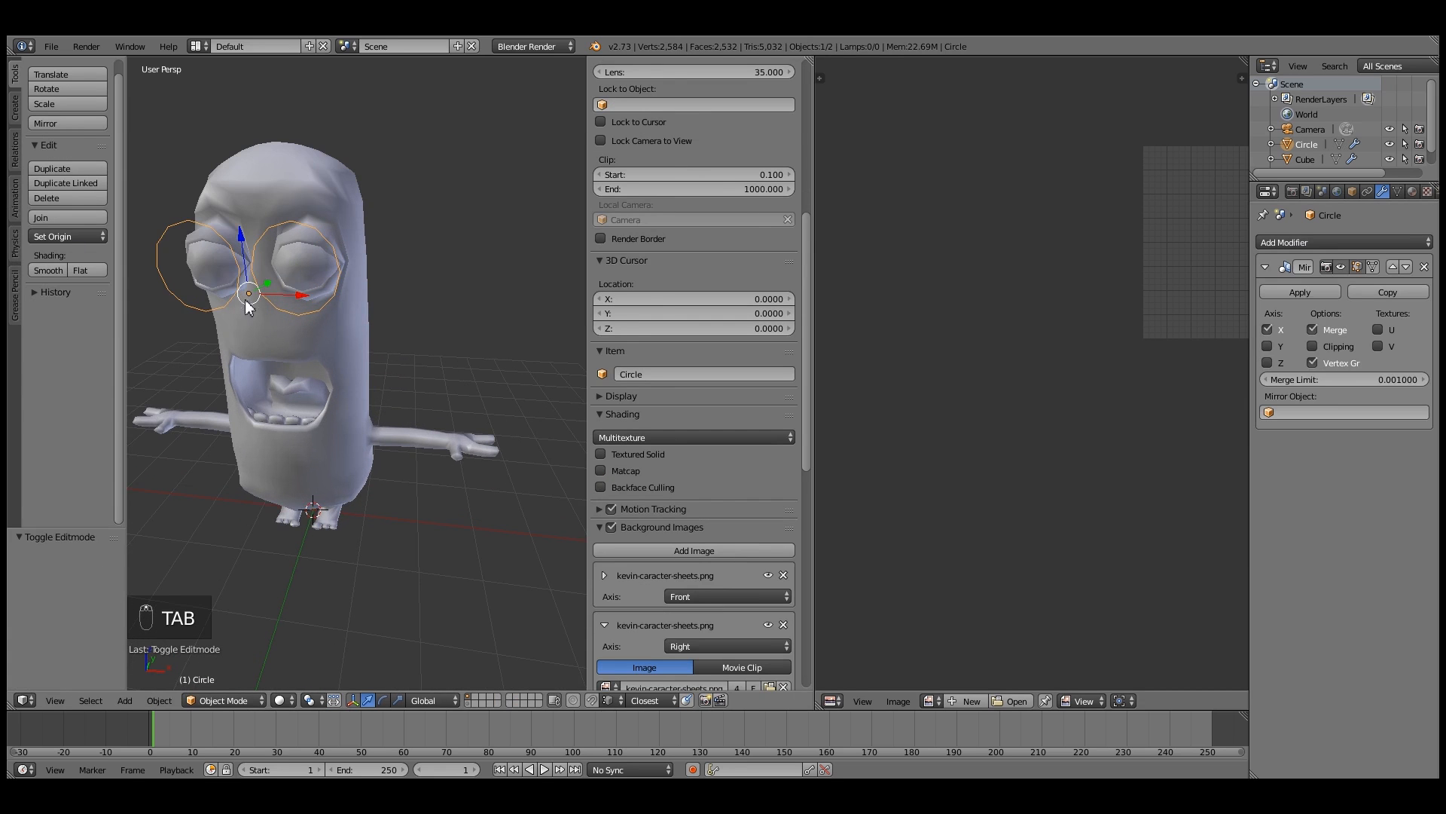
{"action": "key", "text": "Tab"}
{"action": "middle_click_drag", "start_coordinate": [336, 280], "coordinate": [389, 306]}
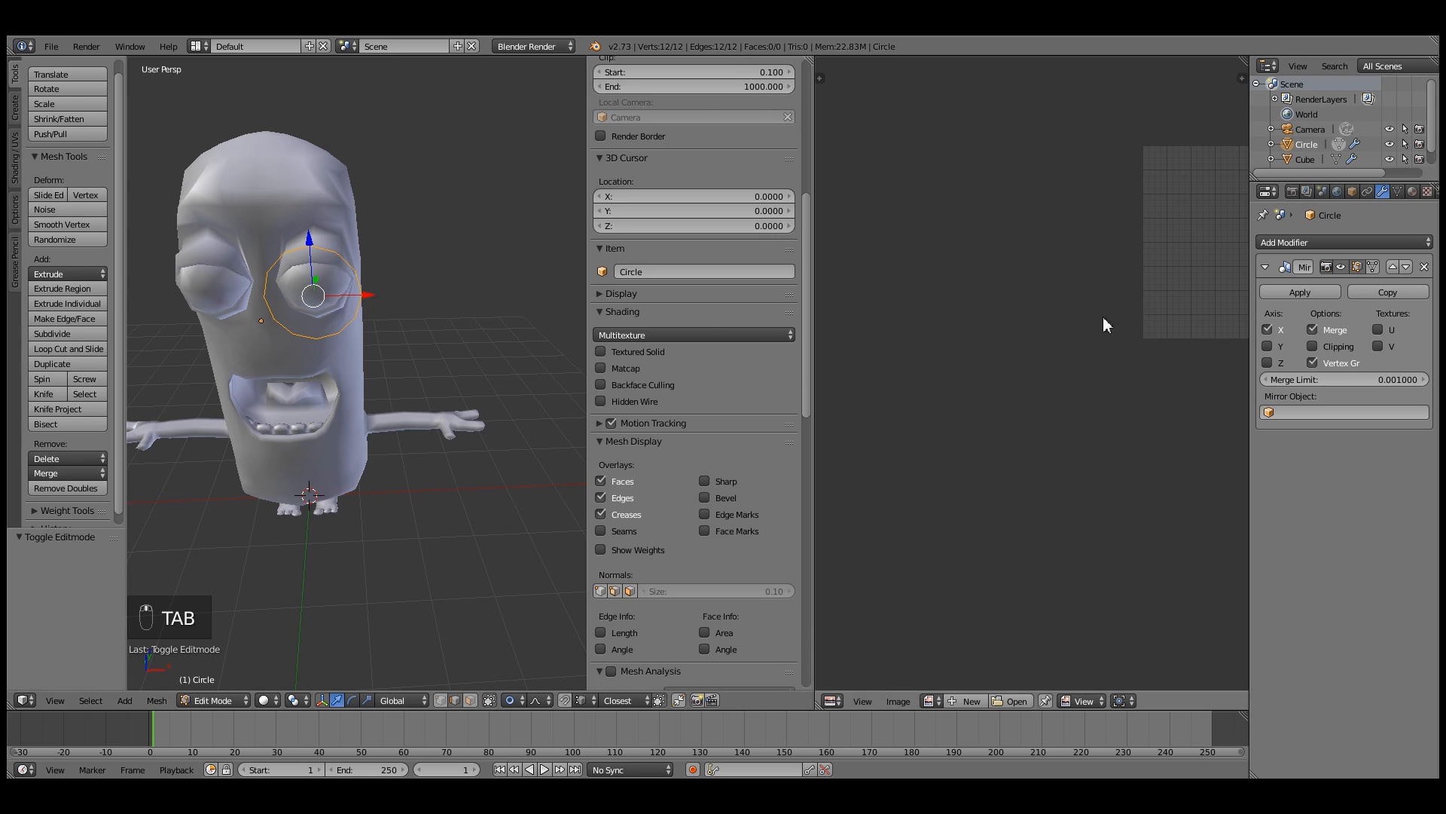
{"action": "left_click", "coordinate": [1313, 346]}
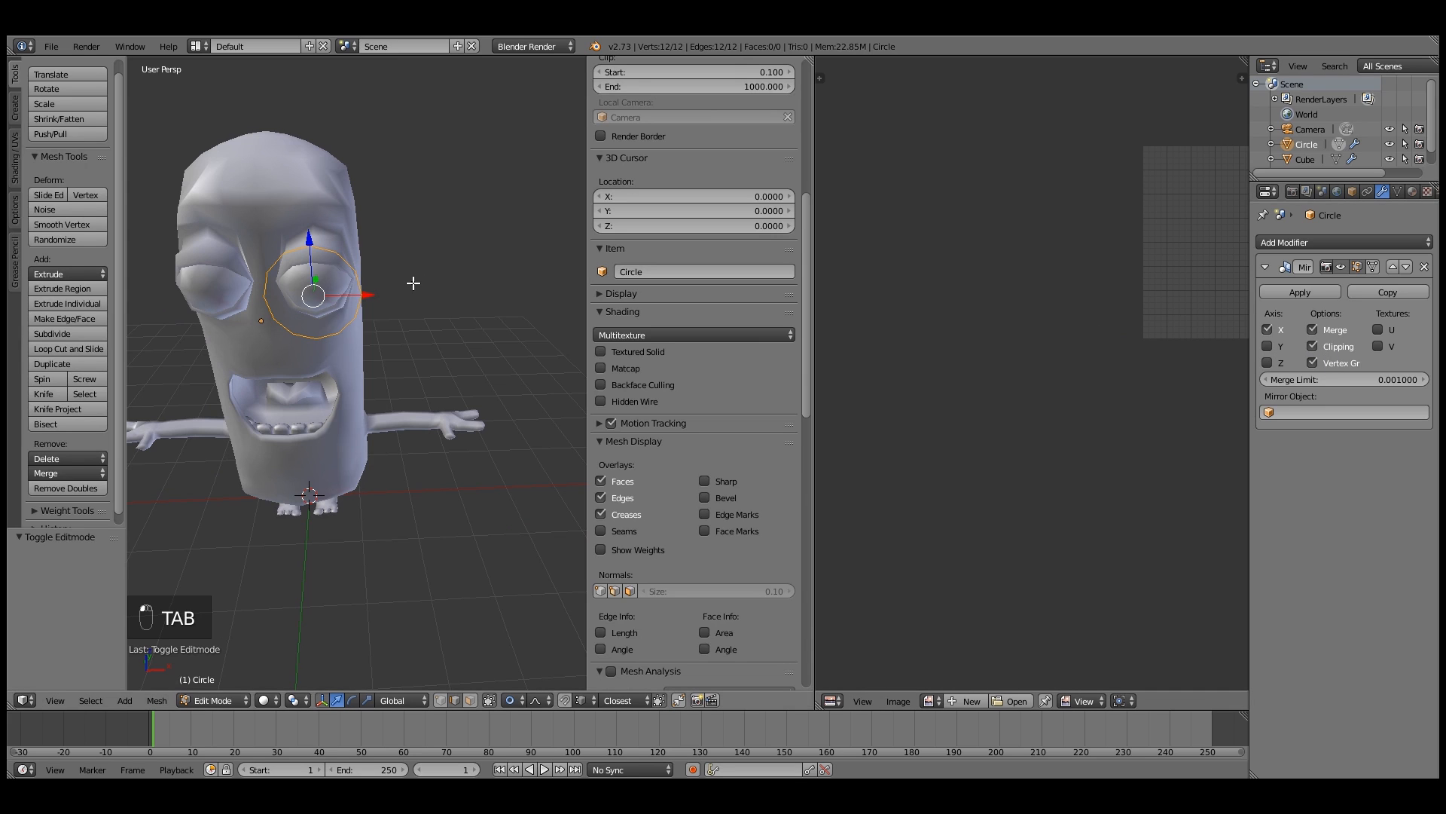
Select all the circle's vertices and extrude them in place without offsetting the new ring
{"action": "scroll", "coordinate": [400, 284], "scroll_direction": "up", "scroll_amount": 4}
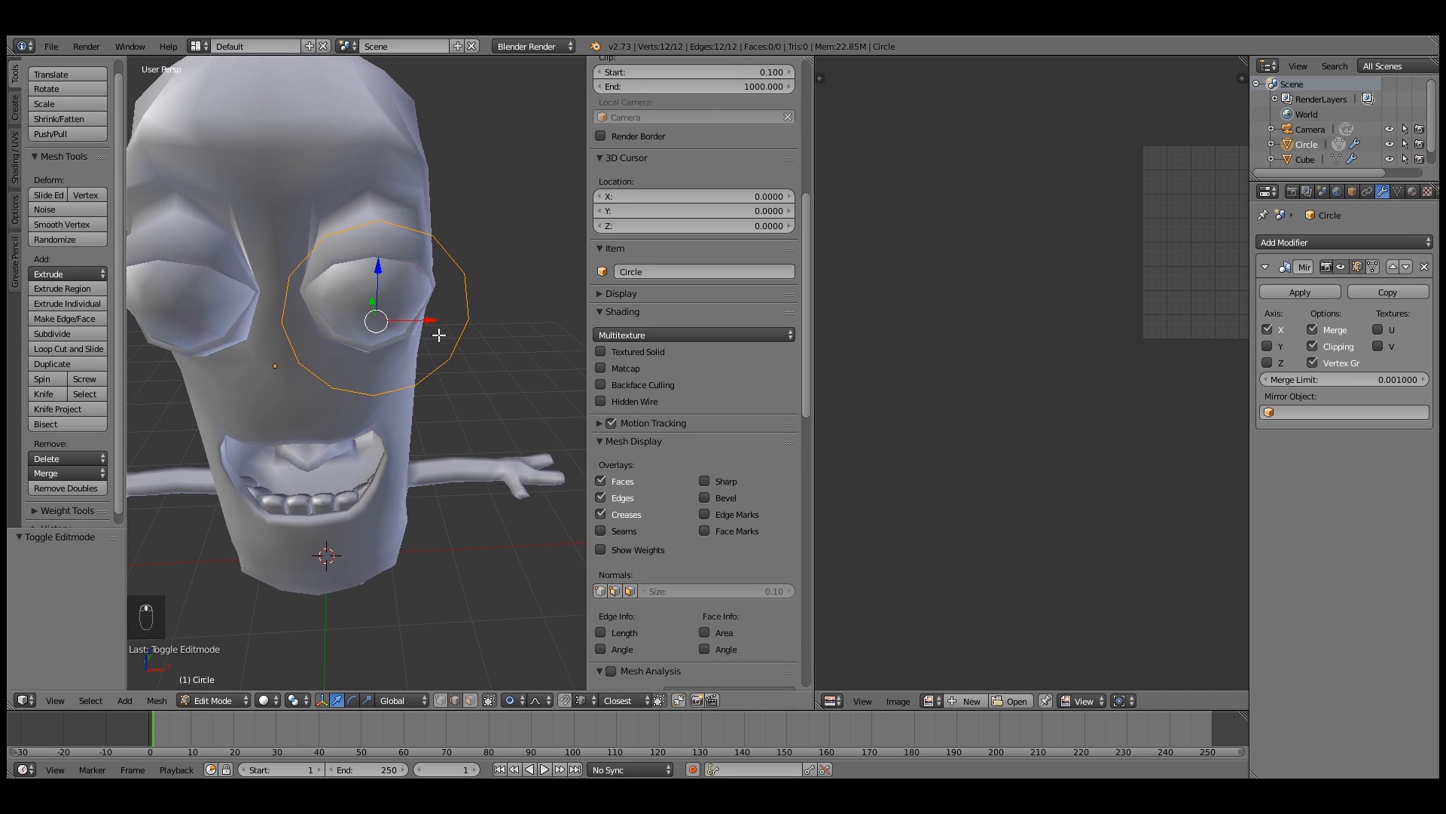
{"action": "key", "text": "a"}
{"action": "key", "text": "a"}
{"action": "key", "text": "a"}
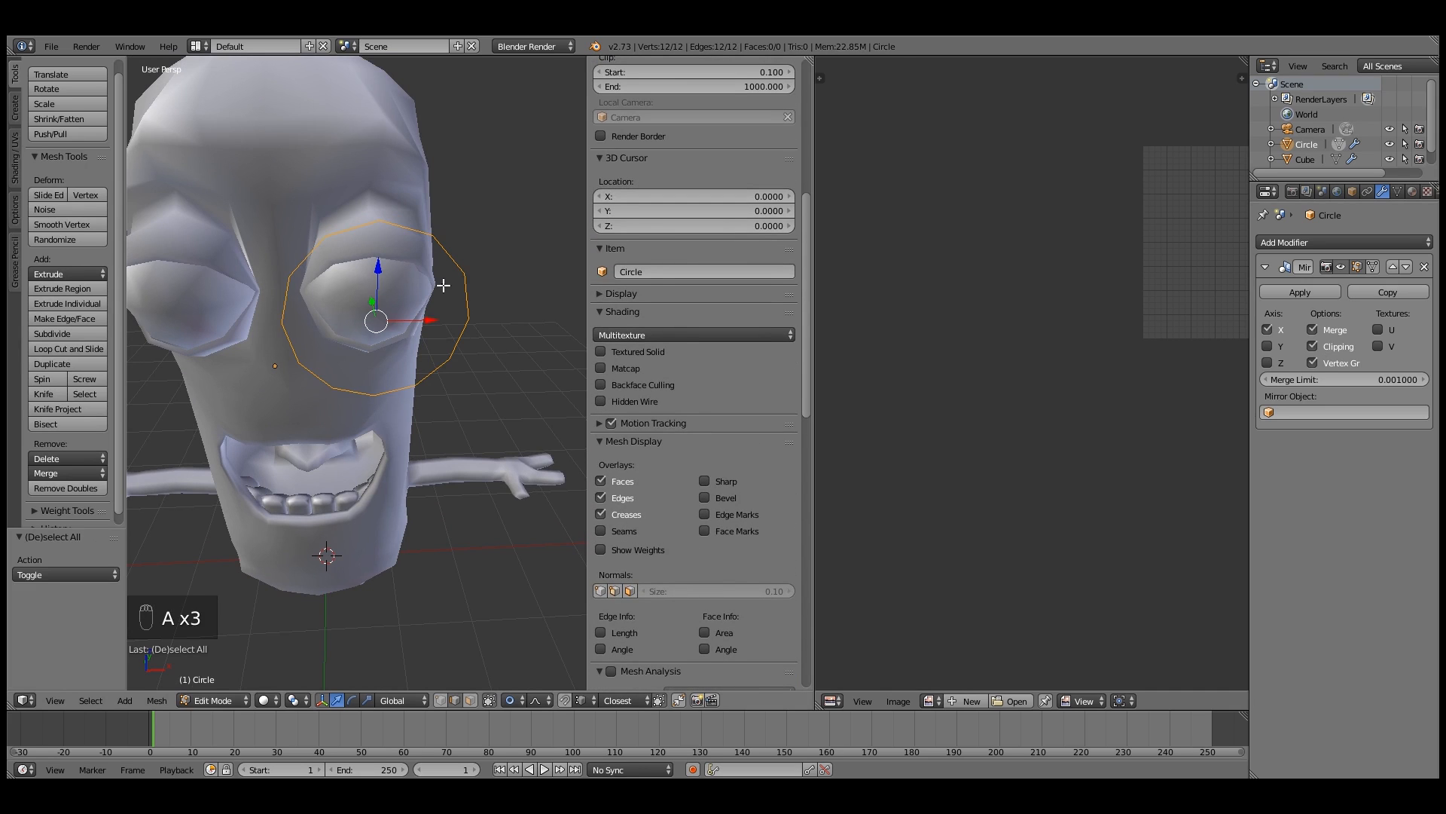
{"action": "key", "text": "e"}
{"action": "right_click", "coordinate": [450, 272]}
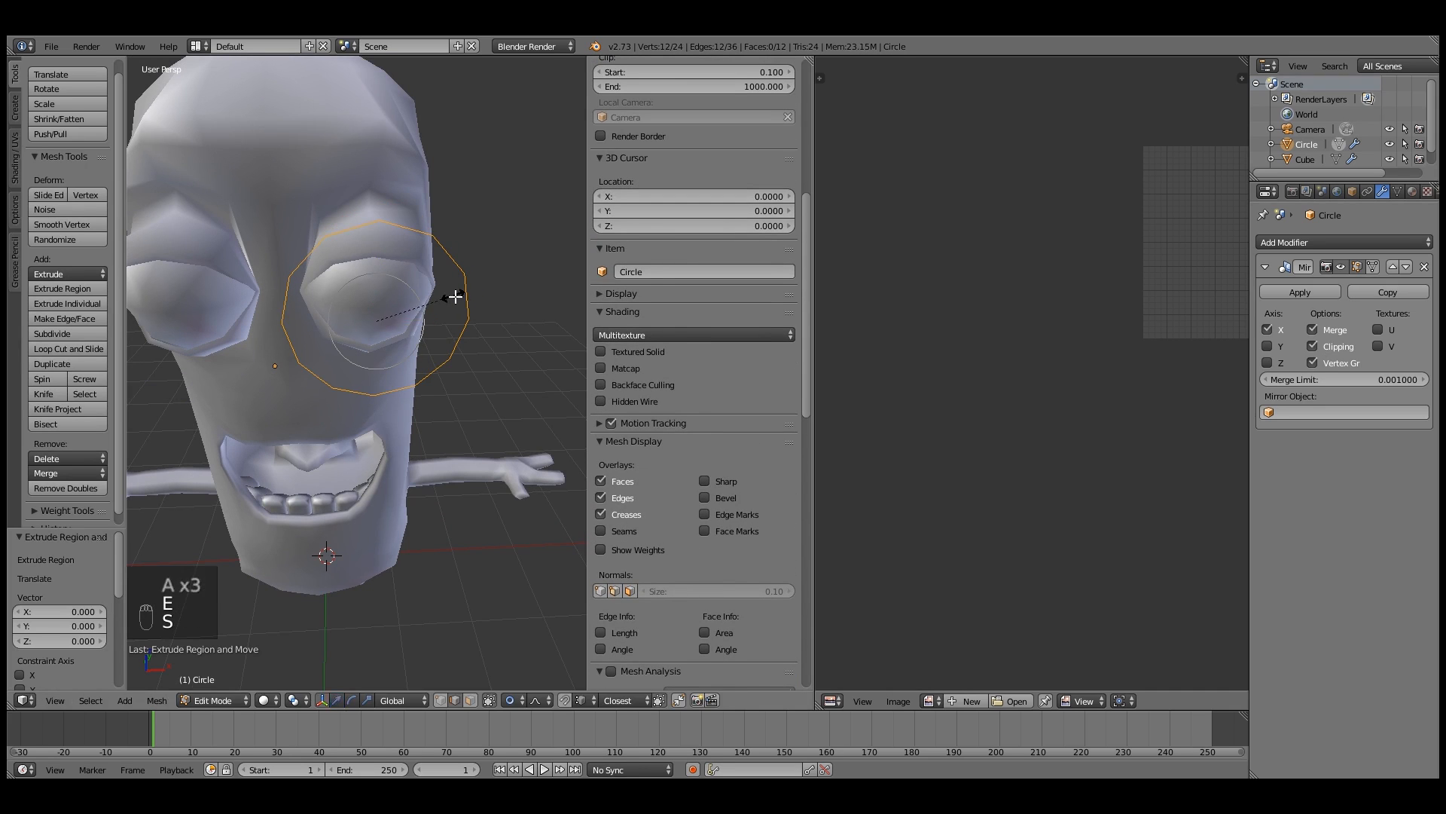
Try scaling the extruded ring to about 1.303 with proportional editing active, then undo the scaling
{"action": "key", "text": "s"}
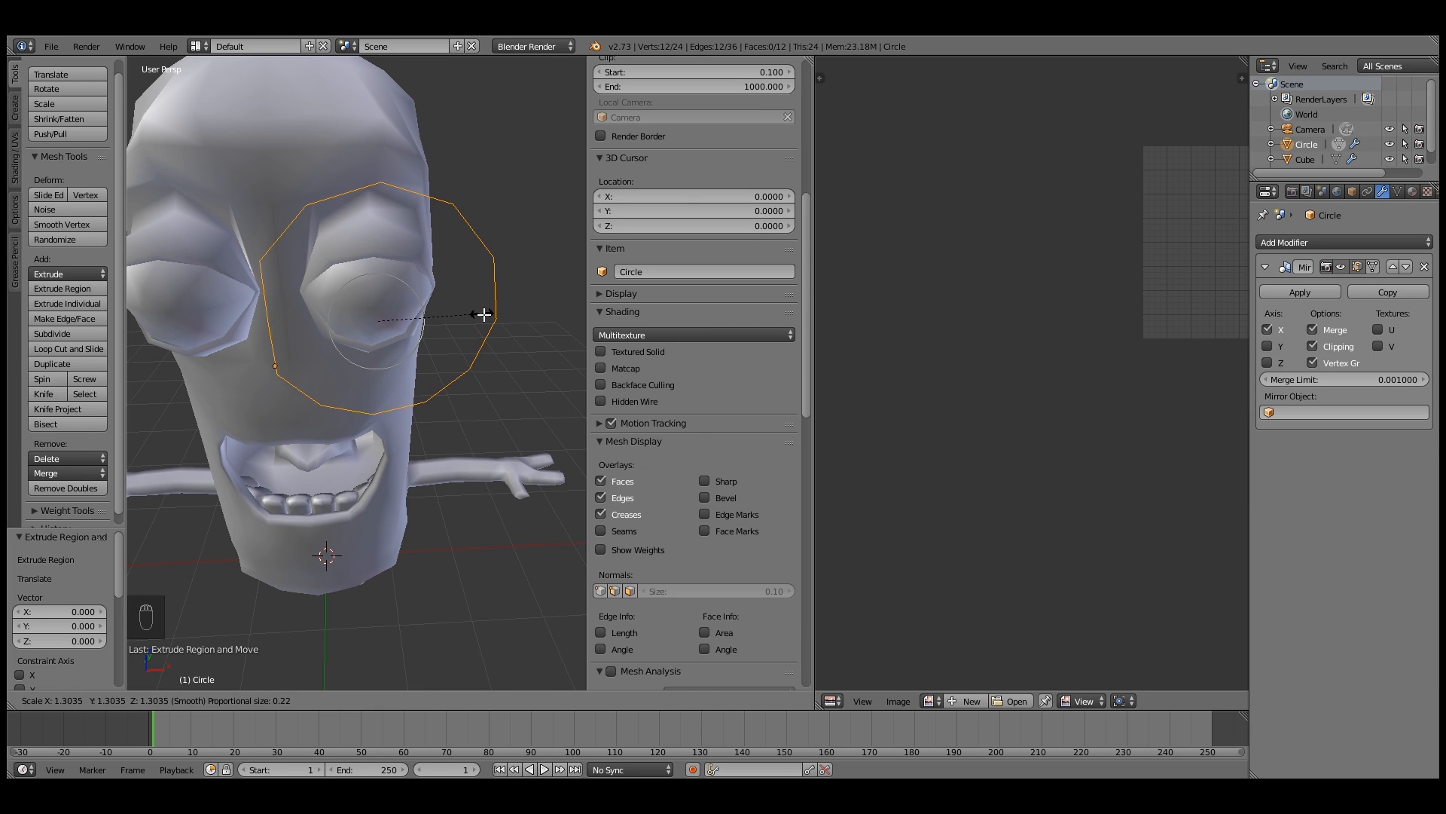
{"action": "left_click", "coordinate": [484, 314]}
{"action": "mouse_move", "coordinate": [472, 326]}
{"action": "middle_mouse_down"}
{"action": "mouse_move", "coordinate": [376, 327]}
{"action": "mouse_move", "coordinate": [491, 325]}
{"action": "middle_mouse_up"}
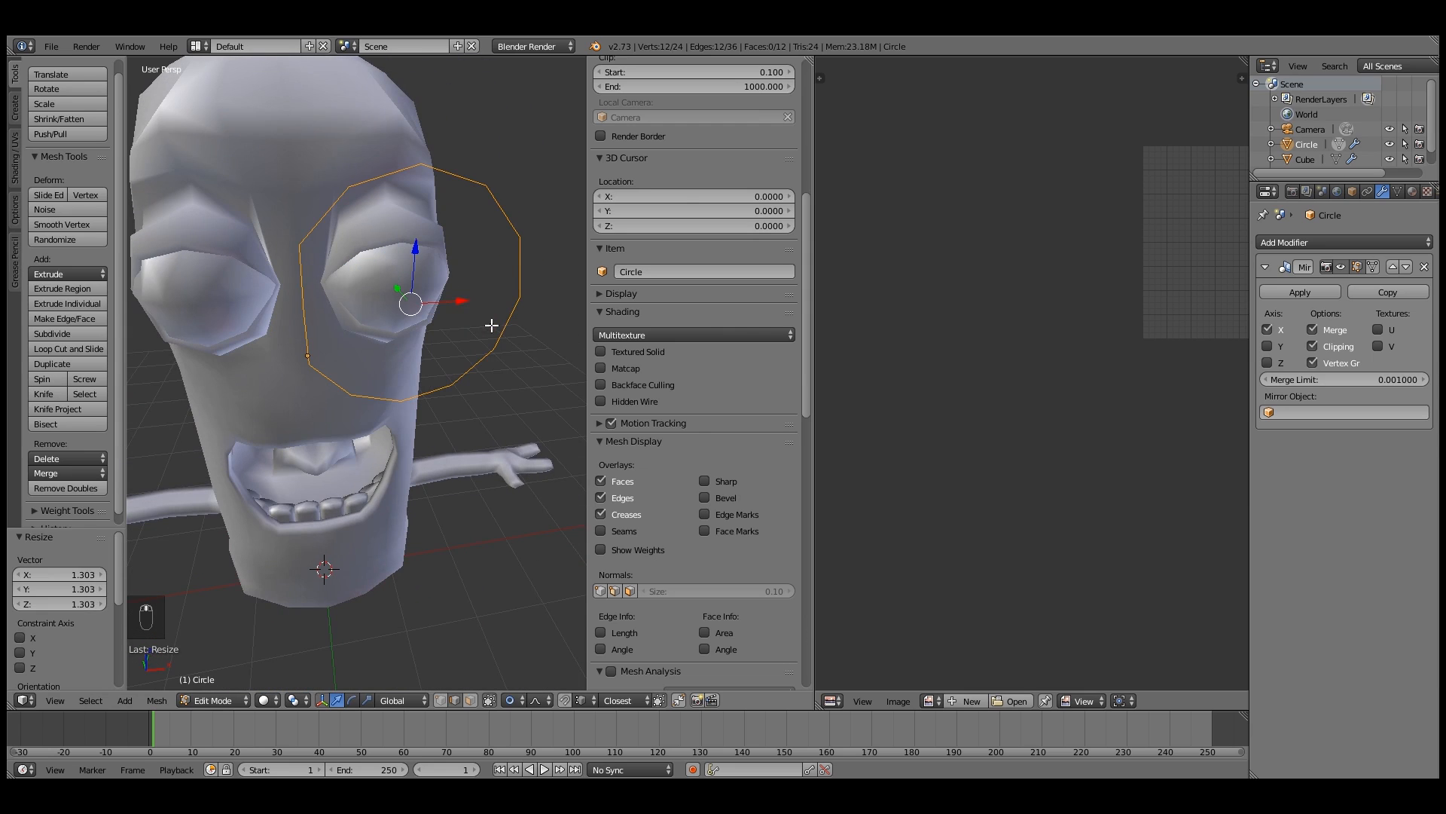
{"action": "scroll", "coordinate": [469, 327], "scroll_direction": "down", "scroll_amount": 2}
{"action": "key", "text": "z"}
{"action": "key", "text": "z"}
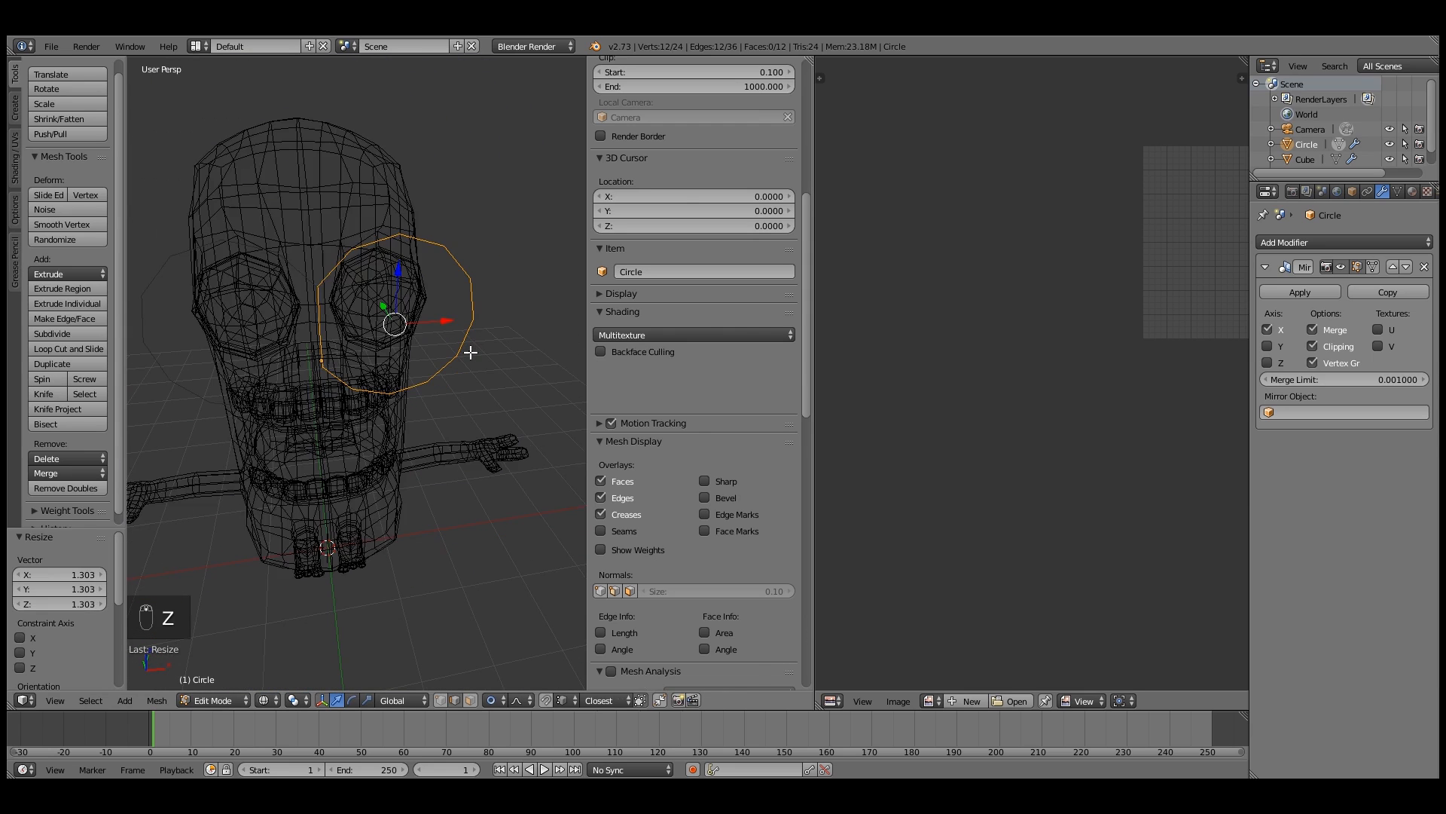
{"action": "middle_click_drag", "start_coordinate": [443, 353], "coordinate": [431, 355]}
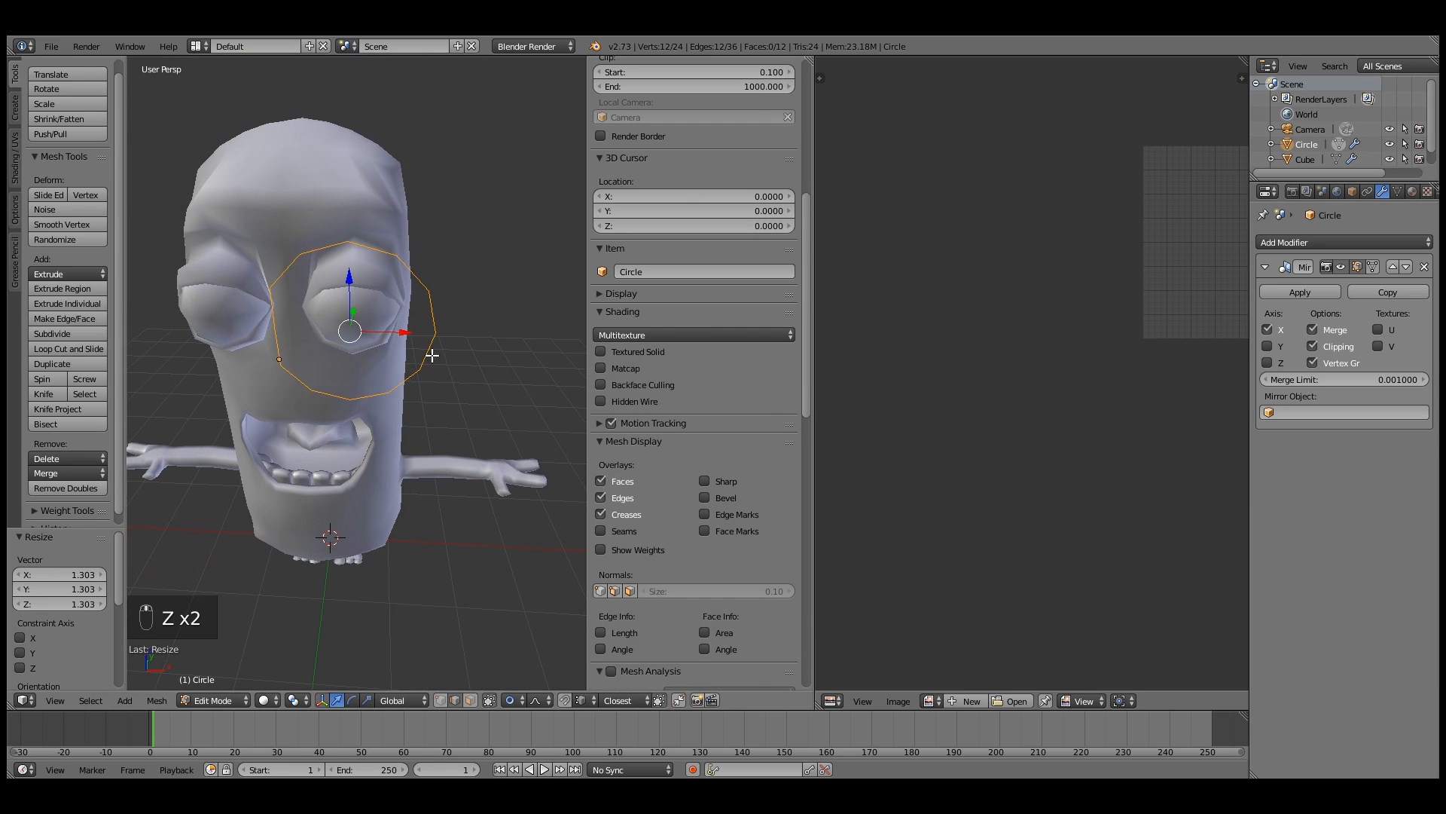
{"action": "key", "text": "ctrl+z"}
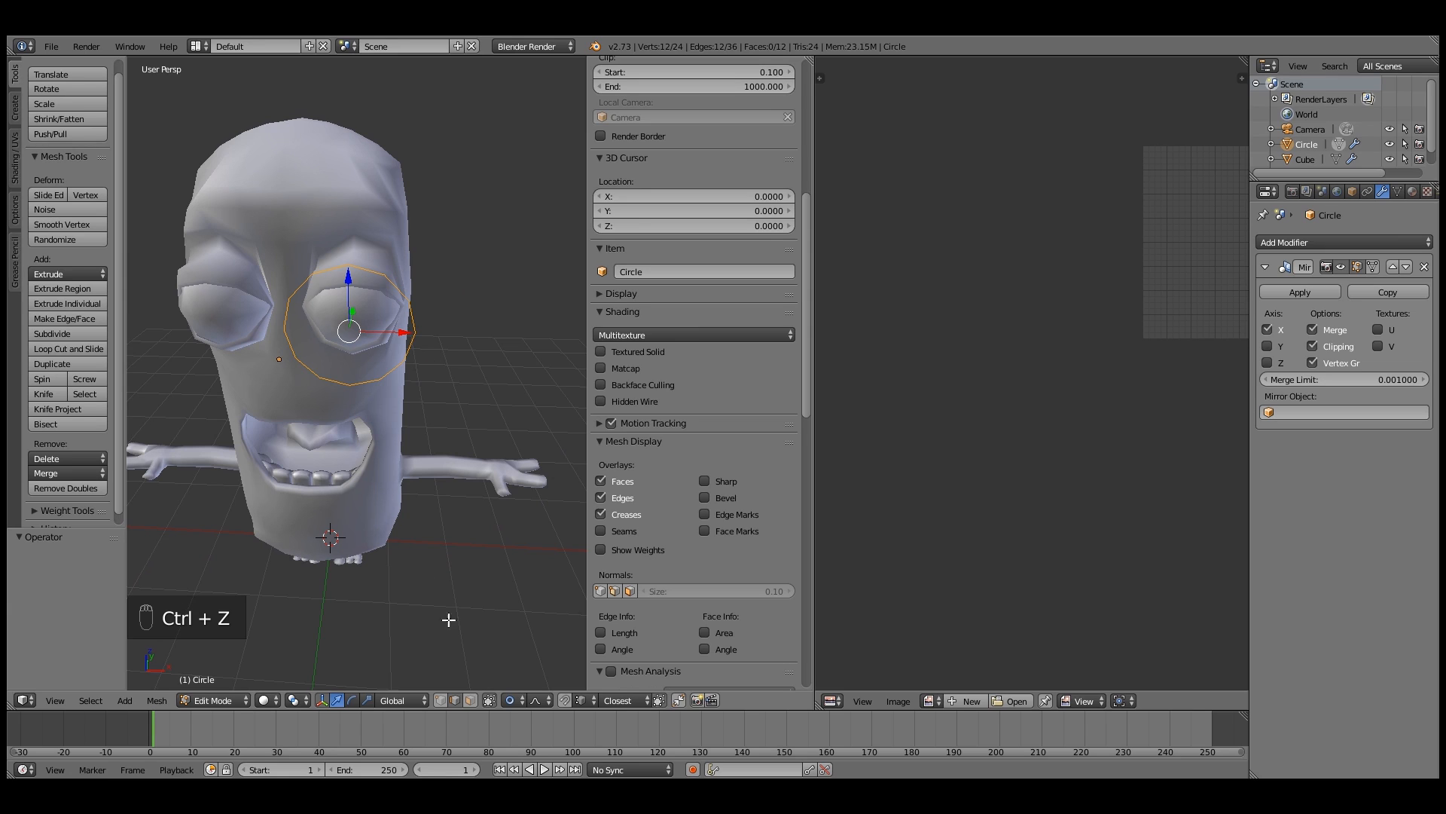
Disable proportional editing and scale the extruded outer ring up to about 1.337 to form the goggle's flat rim
{"action": "left_click", "coordinate": [509, 704]}
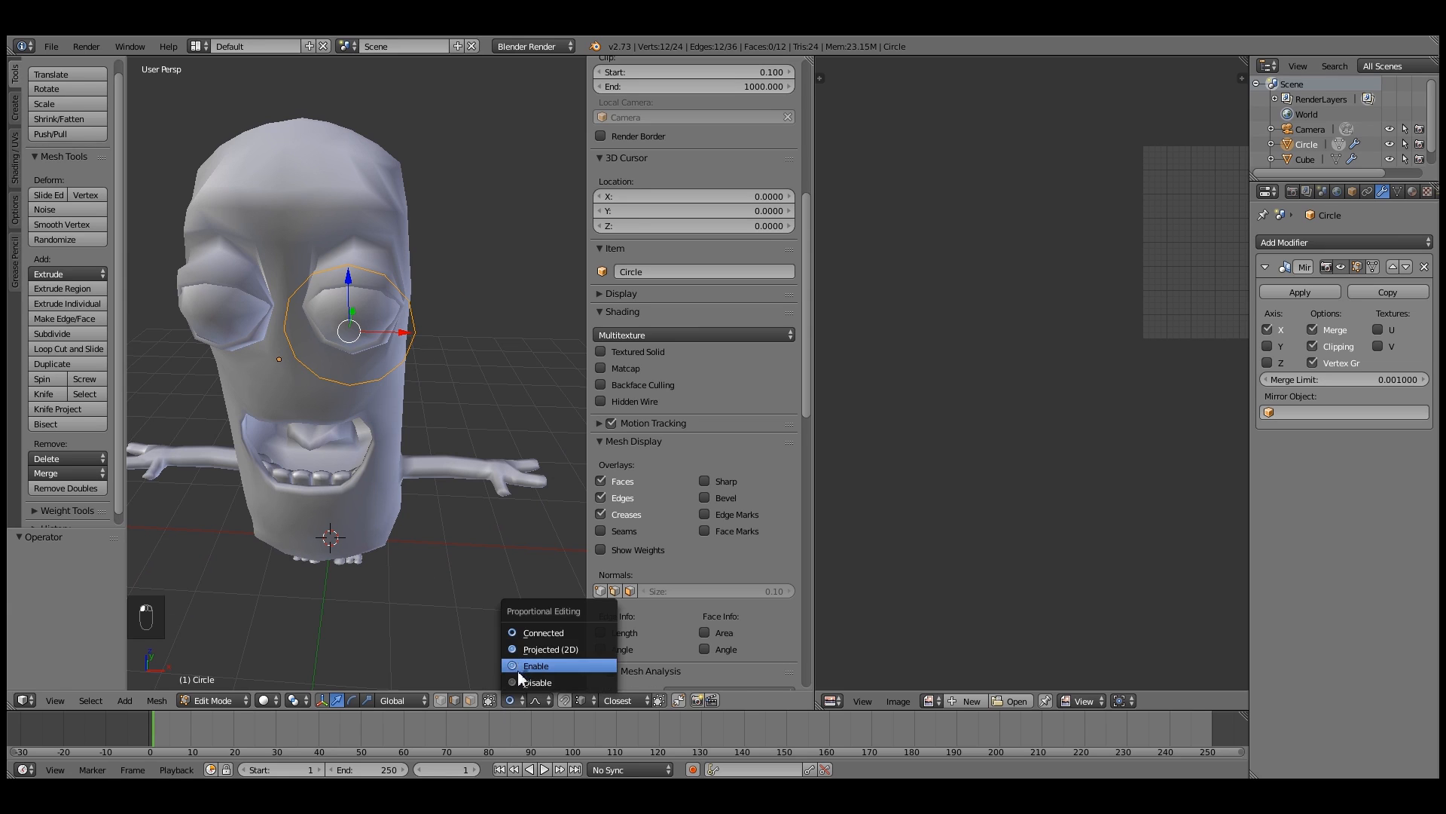
{"action": "left_click", "coordinate": [519, 683]}
{"action": "key", "text": "s"}
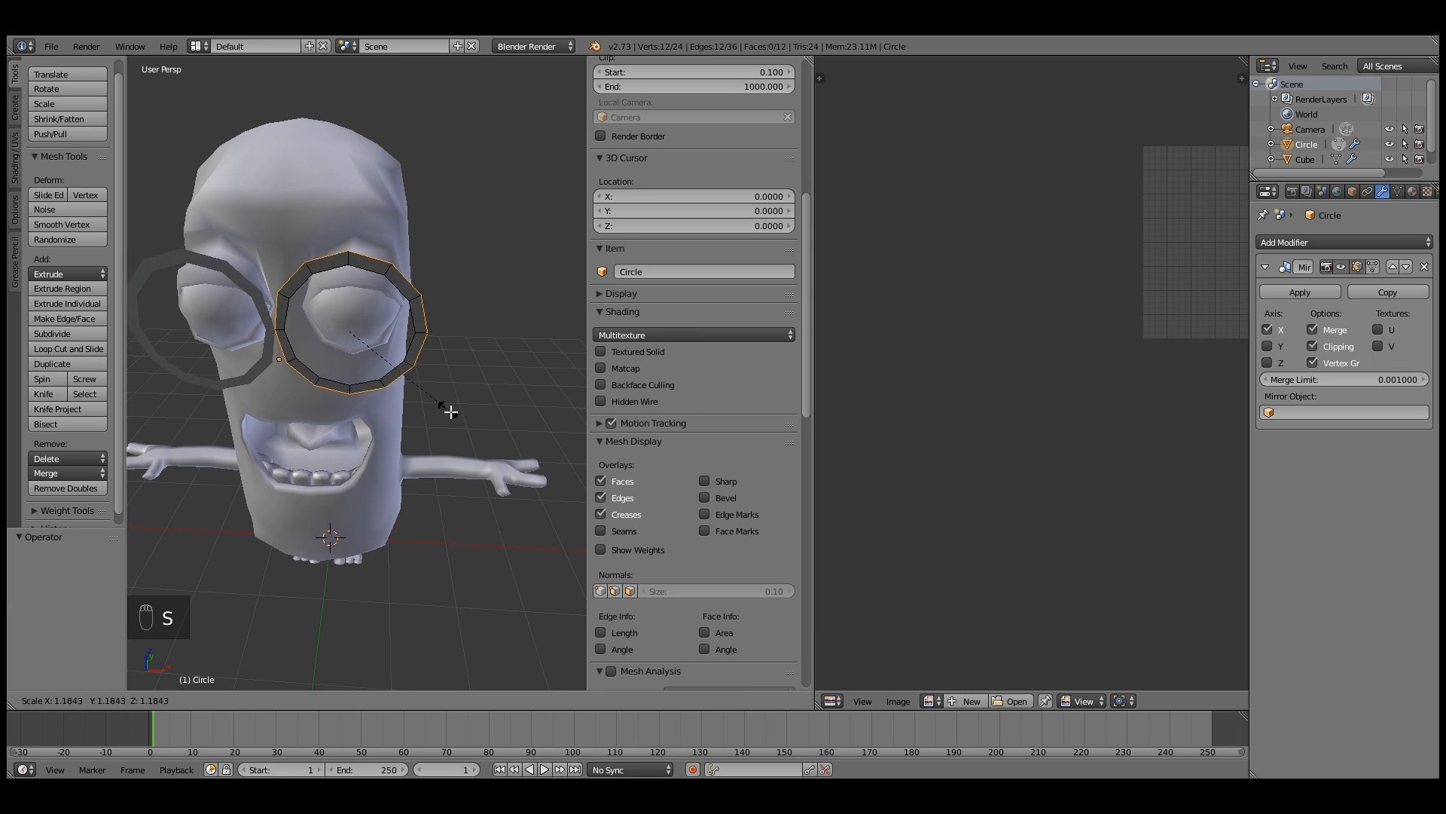
{"action": "left_click", "coordinate": [461, 424]}
{"action": "middle_click_drag", "start_coordinate": [436, 413], "coordinate": [373, 275]}
{"action": "scroll", "coordinate": [377, 271], "scroll_direction": "up", "scroll_amount": 2}
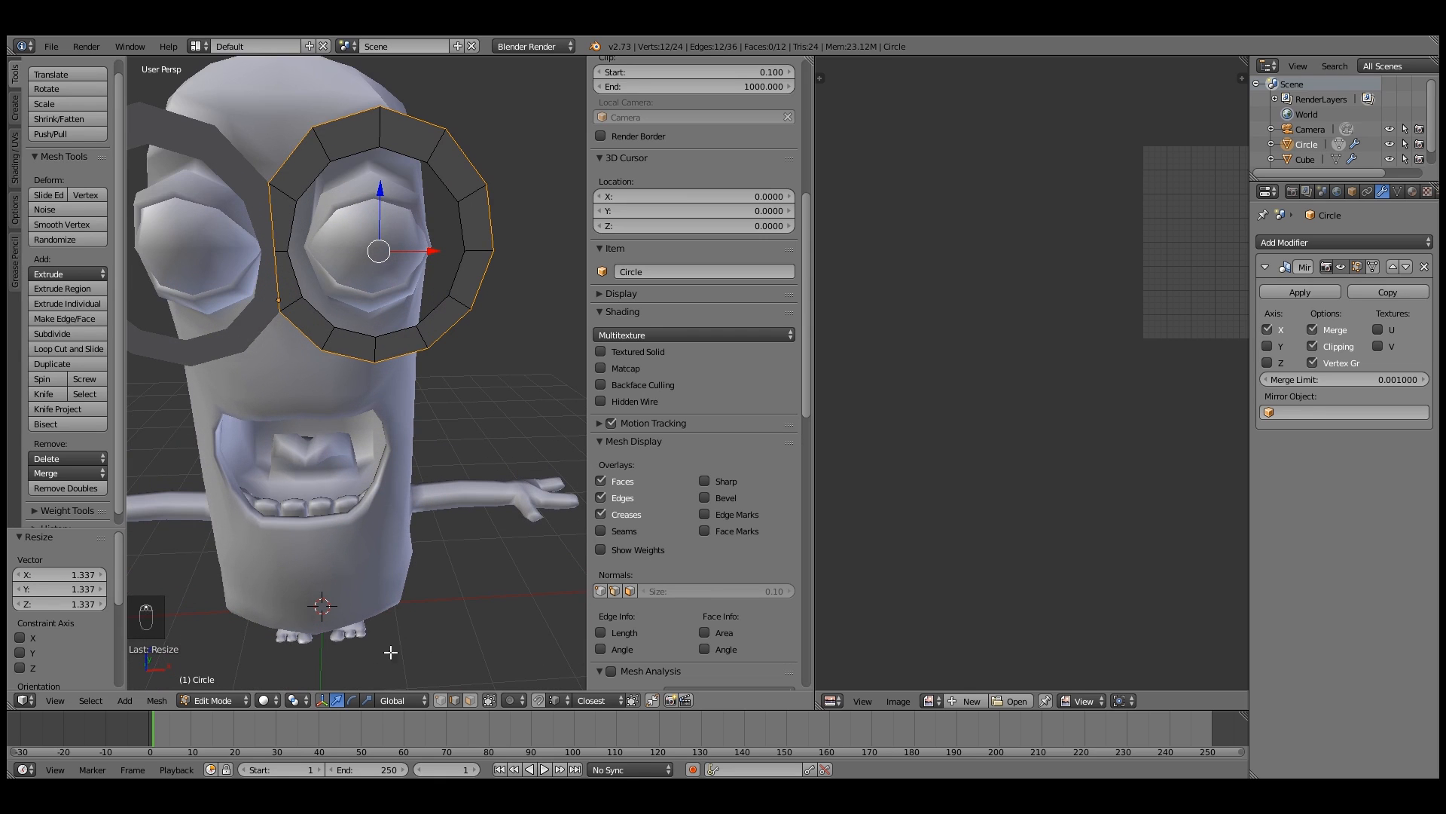
Check the rim in wireframe front view and load kevin-caracter-sheets.png in the image editor to examine the goggles' front
{"action": "key", "text": "KP_1"}
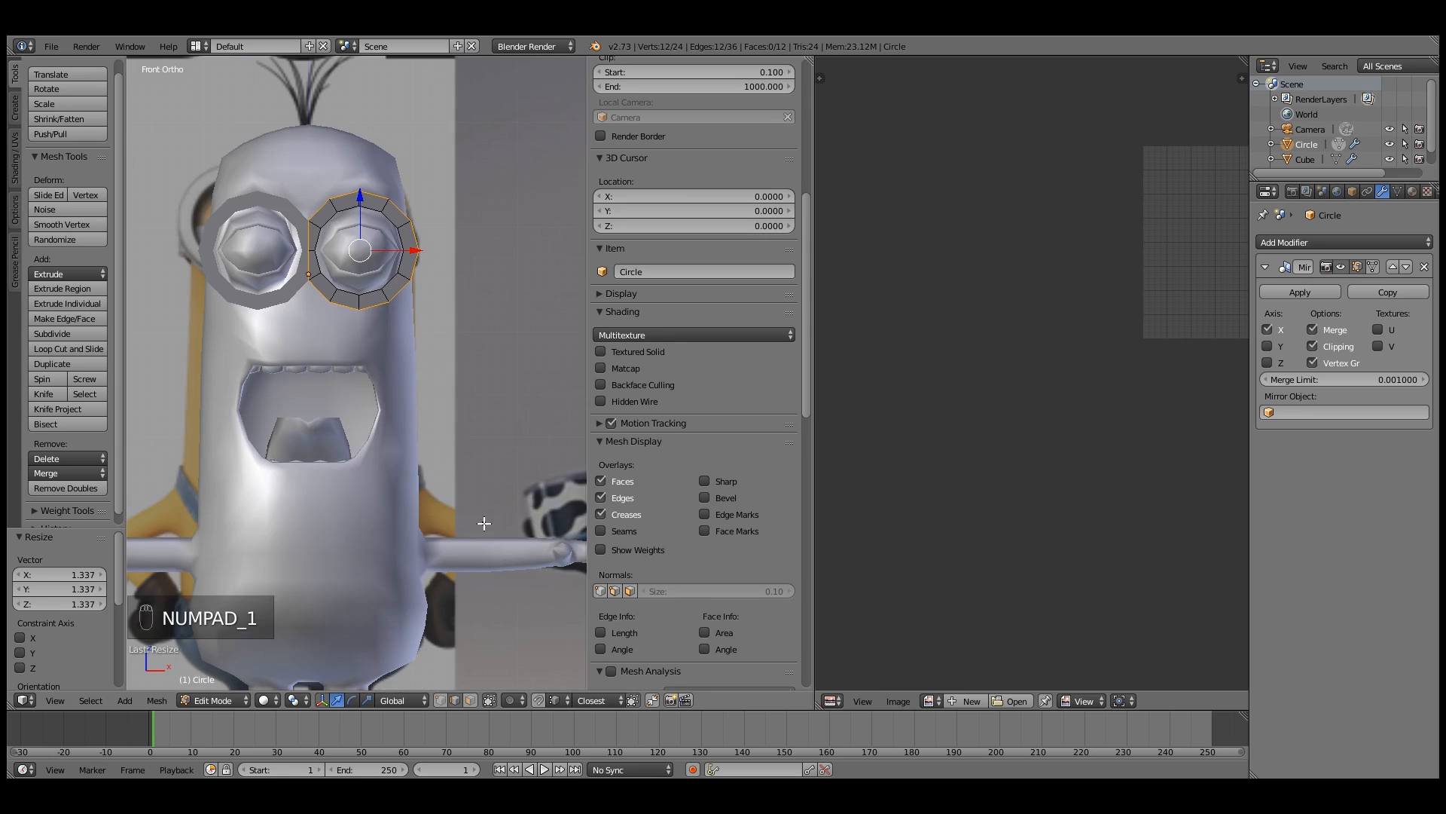
{"action": "key", "text": "z"}
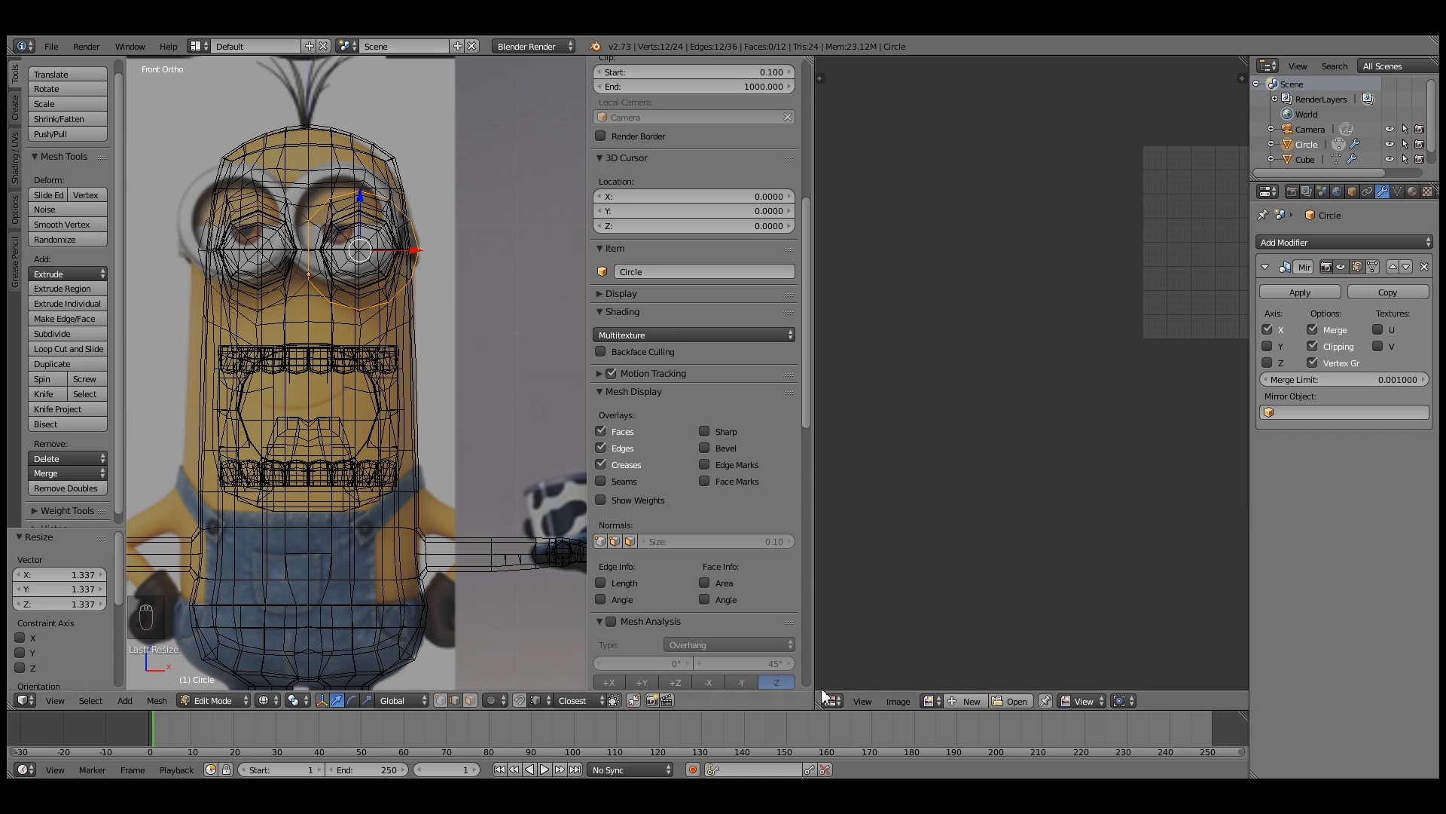
{"action": "left_click", "coordinate": [931, 700]}
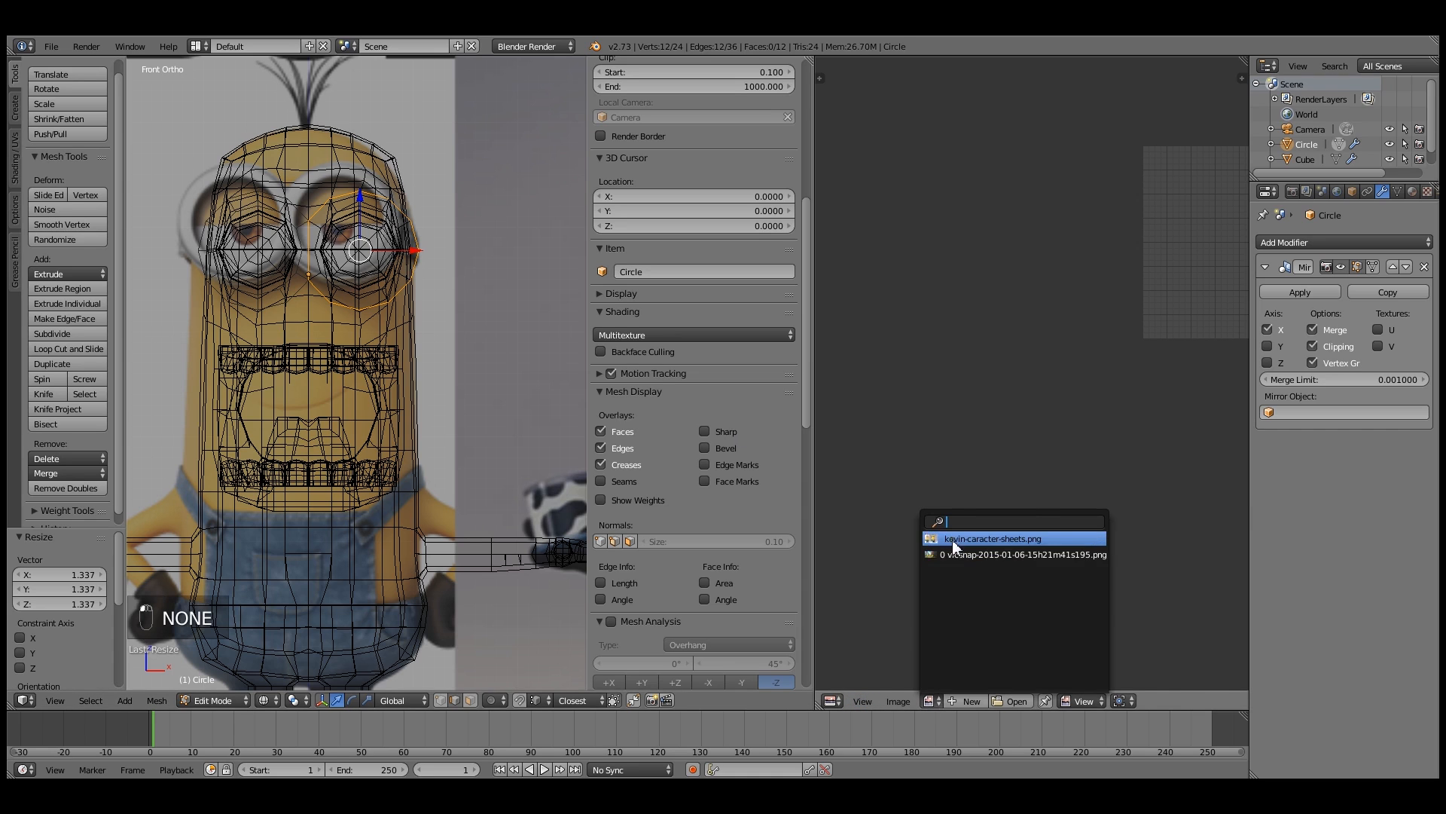
{"action": "left_click", "coordinate": [993, 538]}
{"action": "scroll", "coordinate": [1090, 330], "scroll_direction": "up", "scroll_amount": 4}
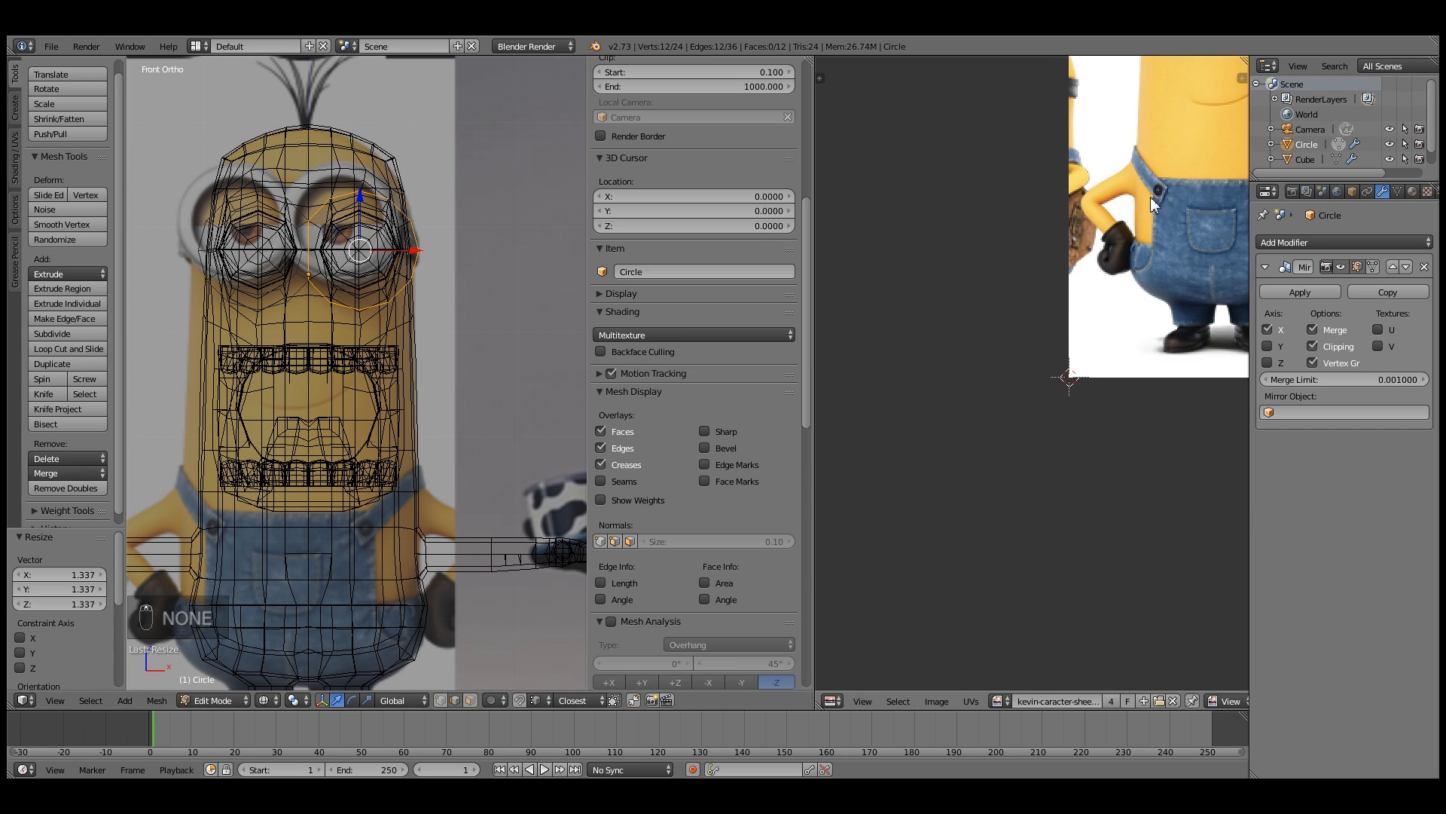
{"action": "key", "text": "Home"}
{"action": "scroll", "coordinate": [917, 550], "scroll_direction": "up", "scroll_amount": 2}
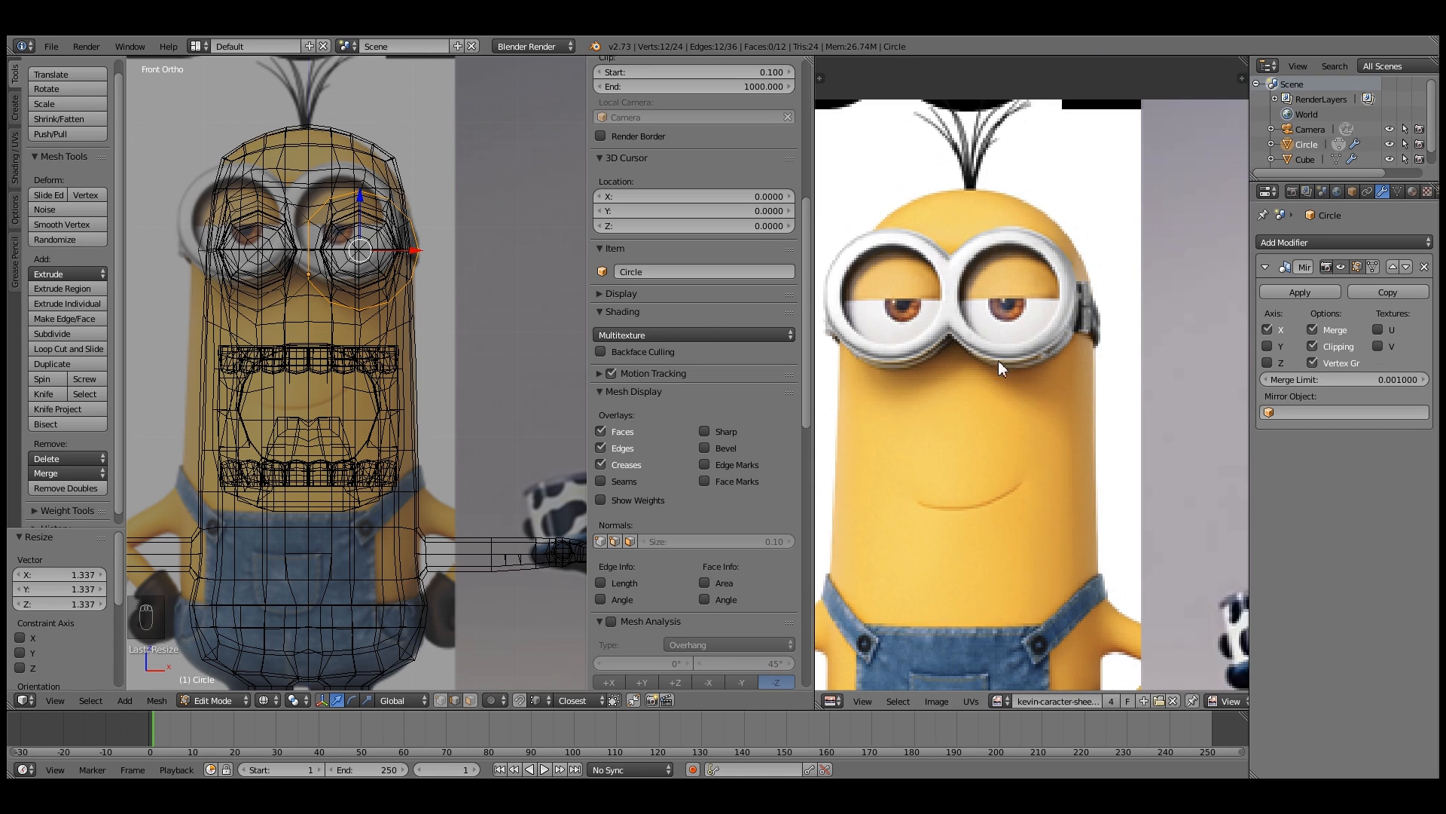
Return to solid shading, select the whole rim and extrude it along its normal toward the face to give the goggle depth
{"action": "mouse_move", "coordinate": [401, 303]}
{"action": "middle_mouse_down"}
{"action": "mouse_move", "coordinate": [284, 382]}
{"action": "mouse_move", "coordinate": [430, 365]}
{"action": "mouse_move", "coordinate": [449, 347]}
{"action": "mouse_move", "coordinate": [354, 387]}
{"action": "mouse_move", "coordinate": [392, 301]}
{"action": "mouse_move", "coordinate": [394, 358]}
{"action": "mouse_move", "coordinate": [331, 385]}
{"action": "middle_mouse_up"}
{"action": "key", "text": "z"}
{"action": "key", "text": "a"}
{"action": "key", "text": "a"}
{"action": "key", "text": "a"}
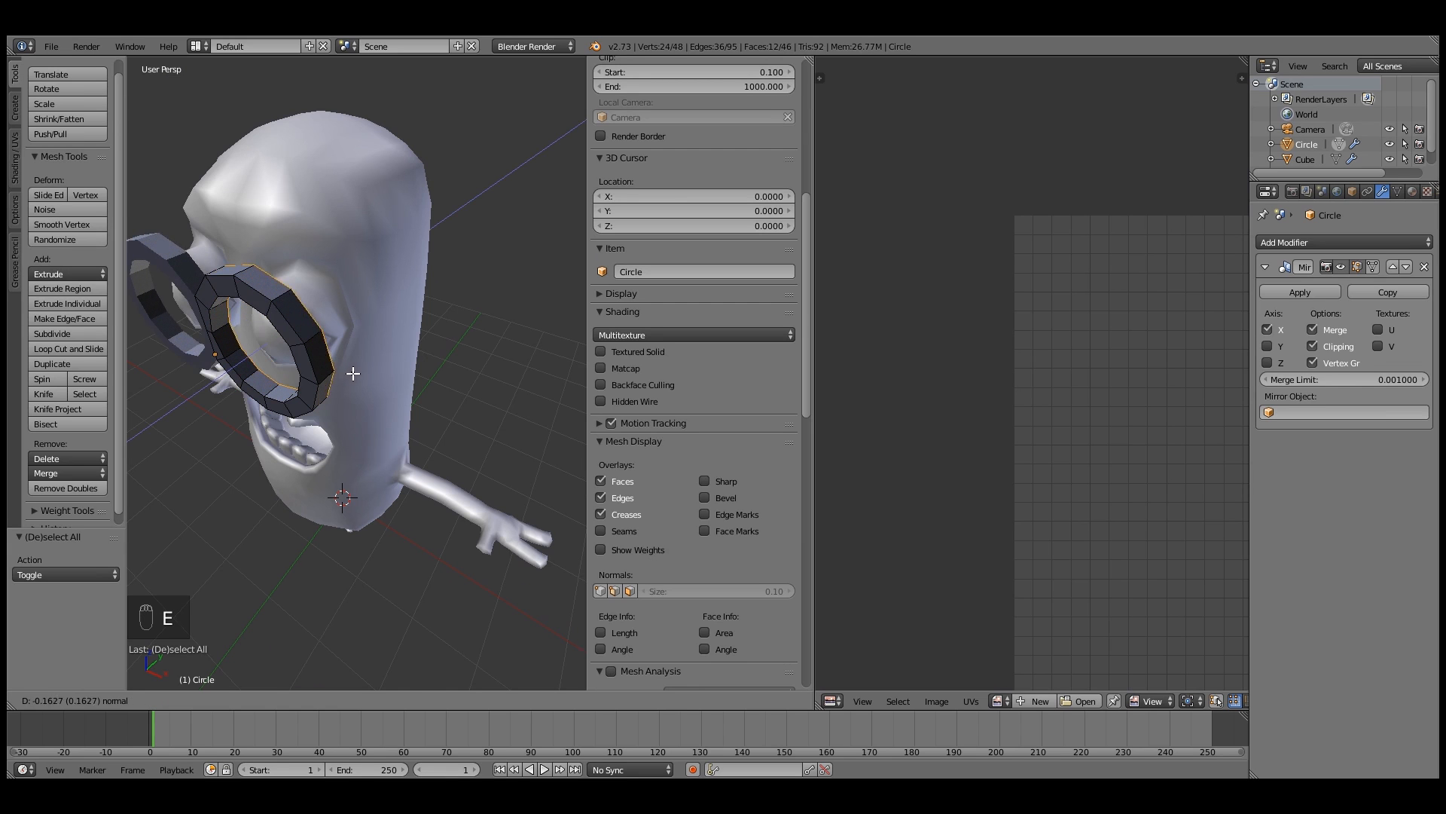
{"action": "left_click", "coordinate": [375, 362]}
Select the entire goggle mesh and recalculate its normals to face outward
{"action": "middle_click_drag", "start_coordinate": [375, 362], "coordinate": [291, 333]}
{"action": "scroll", "coordinate": [452, 337], "scroll_direction": "up", "scroll_amount": 3}
{"action": "scroll", "coordinate": [424, 342], "scroll_direction": "up", "scroll_amount": 2}
{"action": "left_click_drag", "start_coordinate": [288, 247], "coordinate": [294, 243]}
{"action": "middle_click_drag", "start_coordinate": [294, 244], "coordinate": [390, 352]}
{"action": "scroll", "coordinate": [413, 299], "scroll_direction": "down", "scroll_amount": 4}
{"action": "scroll", "coordinate": [325, 329], "scroll_direction": "up", "scroll_amount": 4}
{"action": "key", "text": "a"}
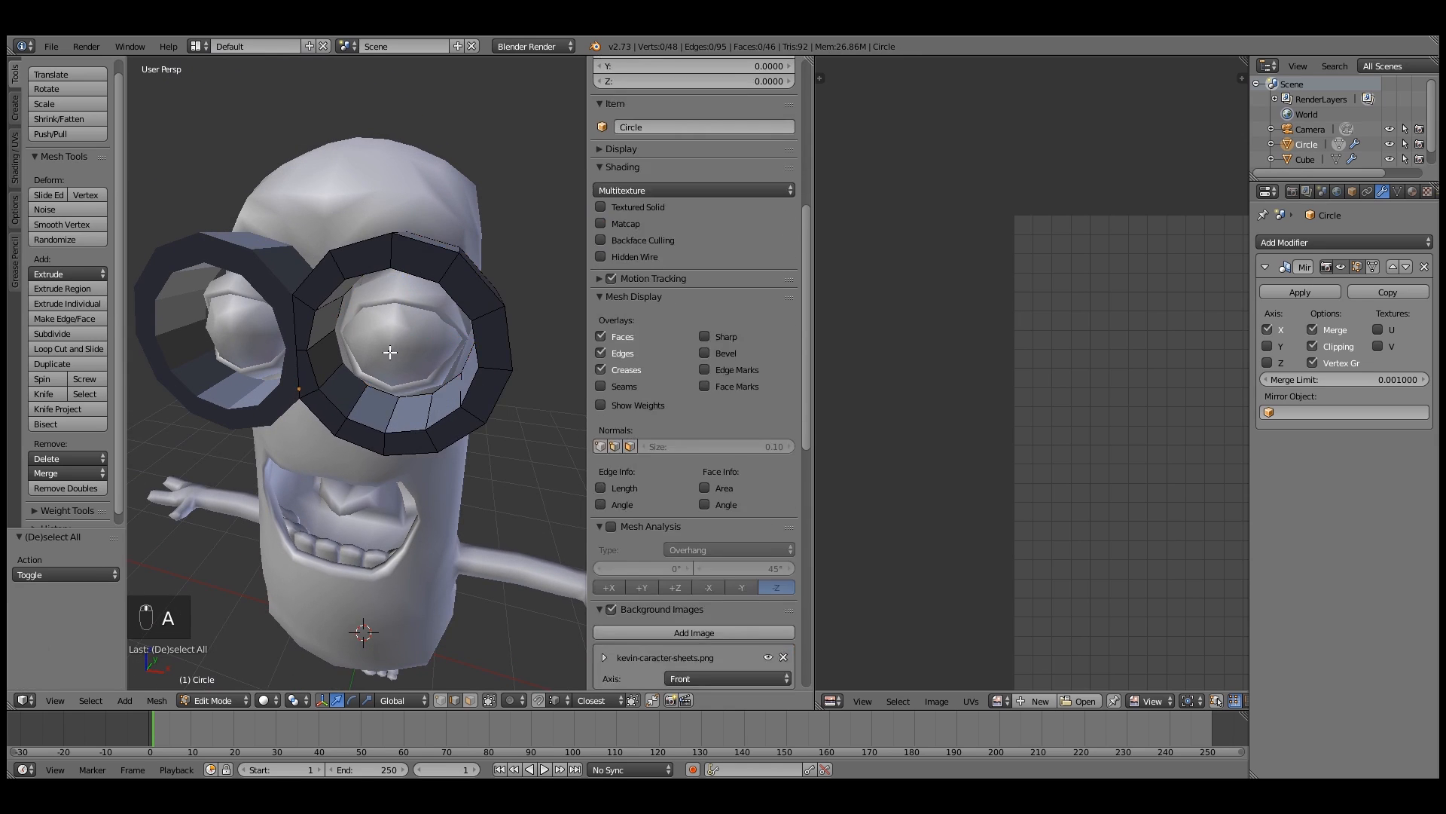
{"action": "key", "text": "a"}
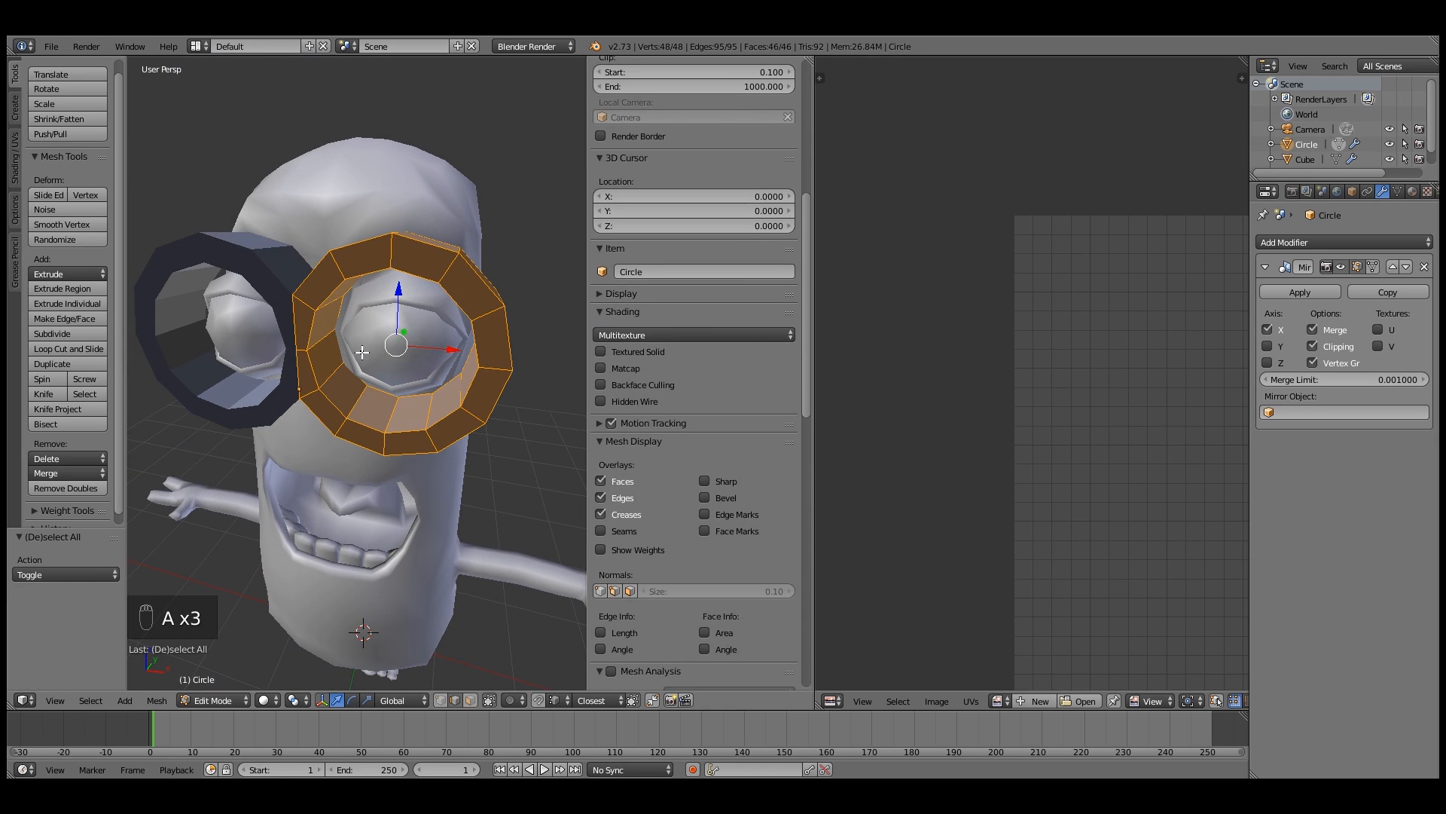
{"action": "key", "text": "ctrl+n"}
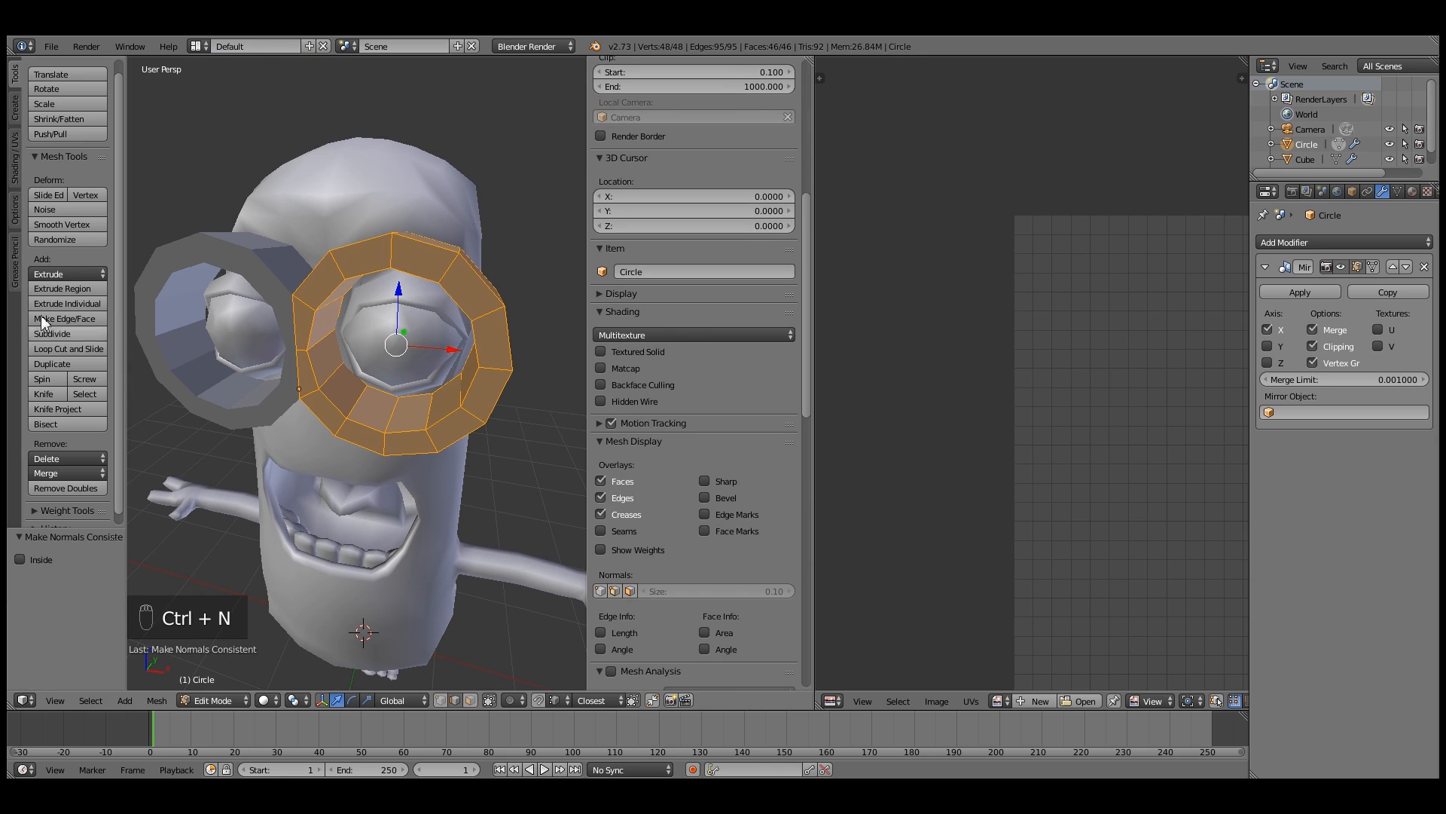
In Object Mode, apply smooth shading to the goggles and add a Subdivision Surface modifier
{"action": "key", "text": "Tab"}
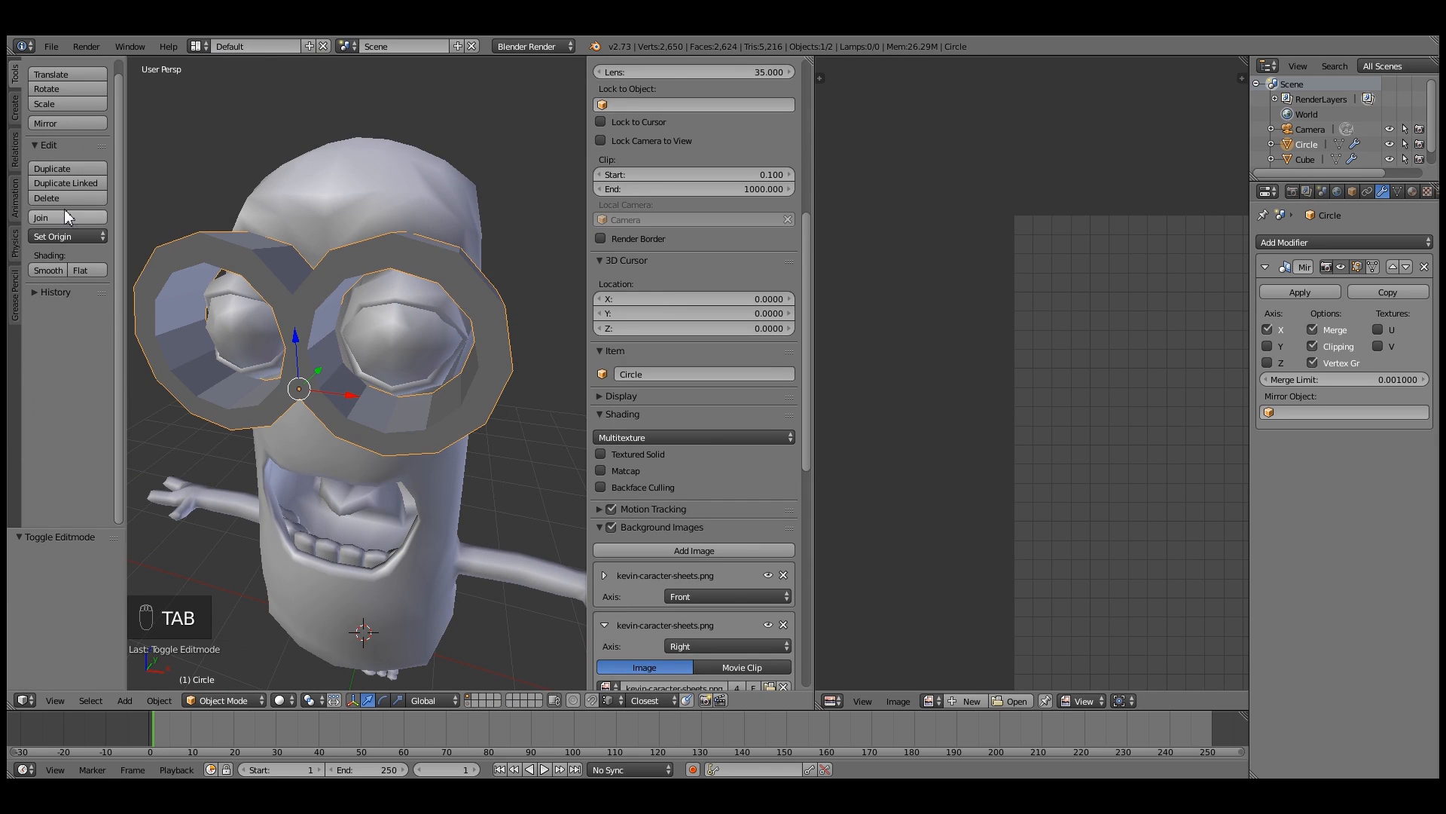
{"action": "left_click", "coordinate": [56, 269]}
{"action": "middle_click_drag", "start_coordinate": [196, 373], "coordinate": [452, 371]}
{"action": "left_click", "coordinate": [1327, 242]}
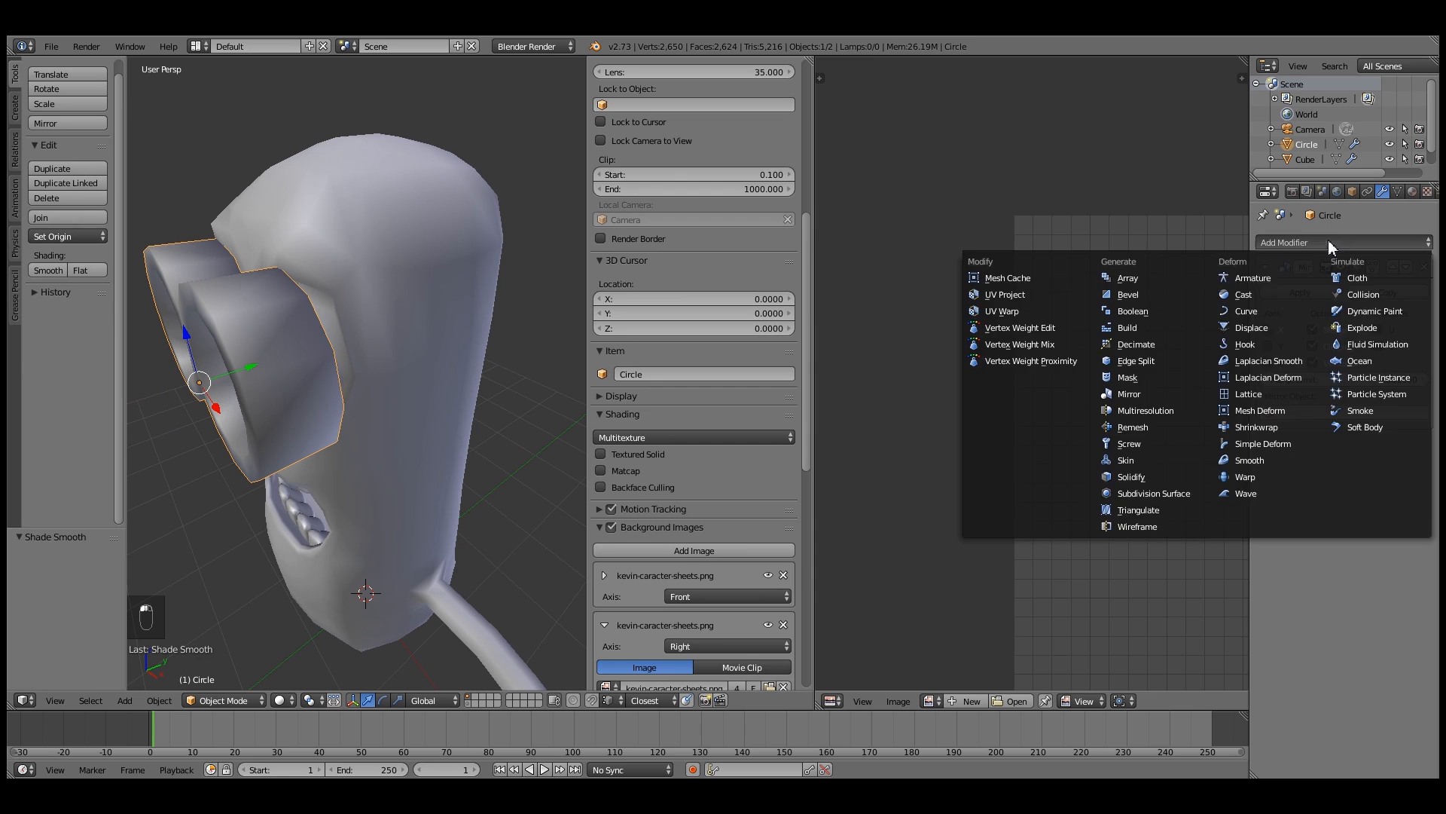
{"action": "left_click", "coordinate": [1154, 493]}
Return to Edit Mode and display kevin-caracter-sheets.png in the image editor, framed on the goggle's side profile
{"action": "middle_click_drag", "start_coordinate": [422, 316], "coordinate": [349, 303]}
{"action": "key", "text": "Tab"}
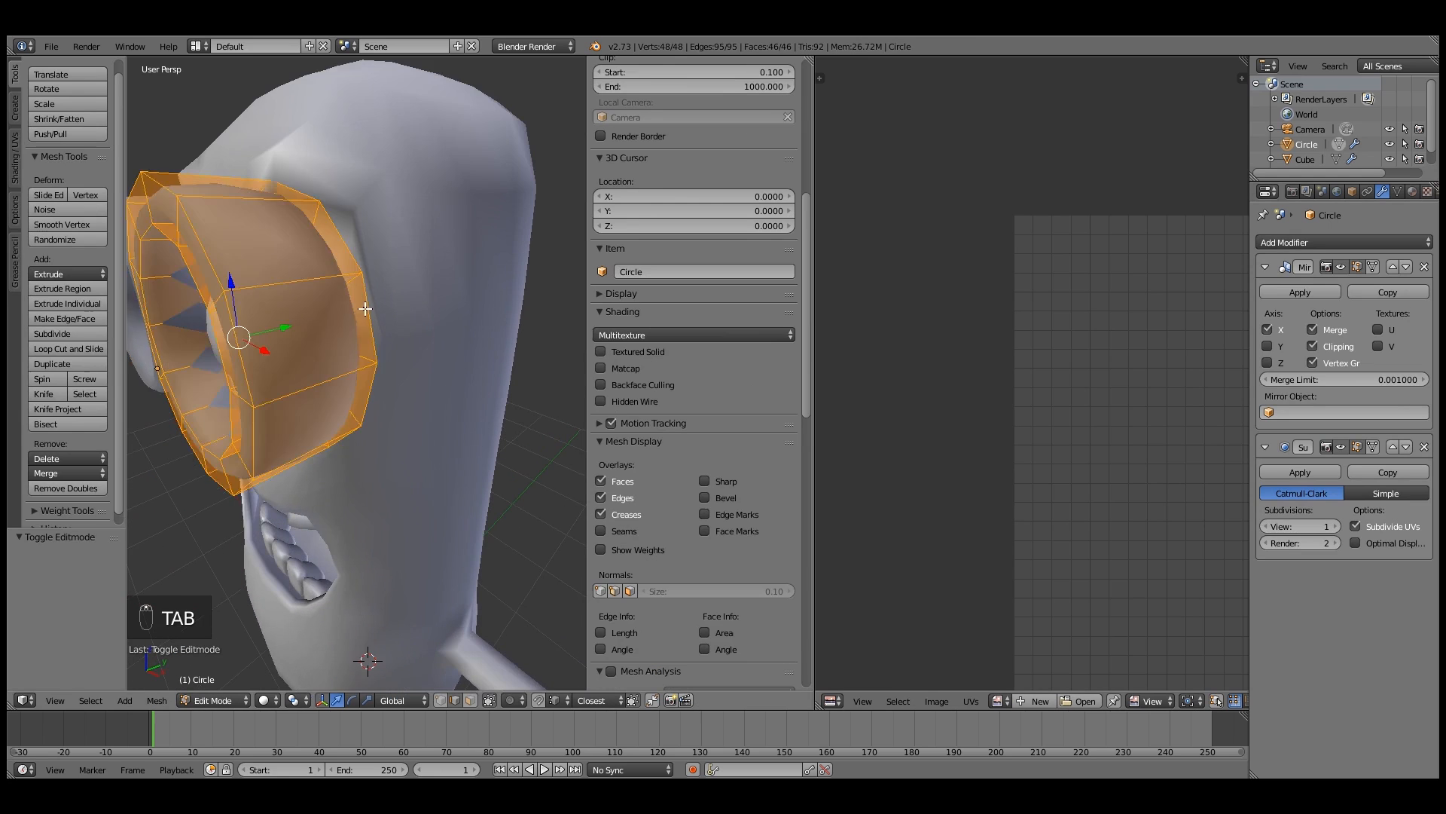
{"action": "middle_click_drag", "start_coordinate": [267, 325], "coordinate": [386, 315]}
{"action": "scroll", "coordinate": [1100, 602], "scroll_direction": "down", "scroll_amount": 4}
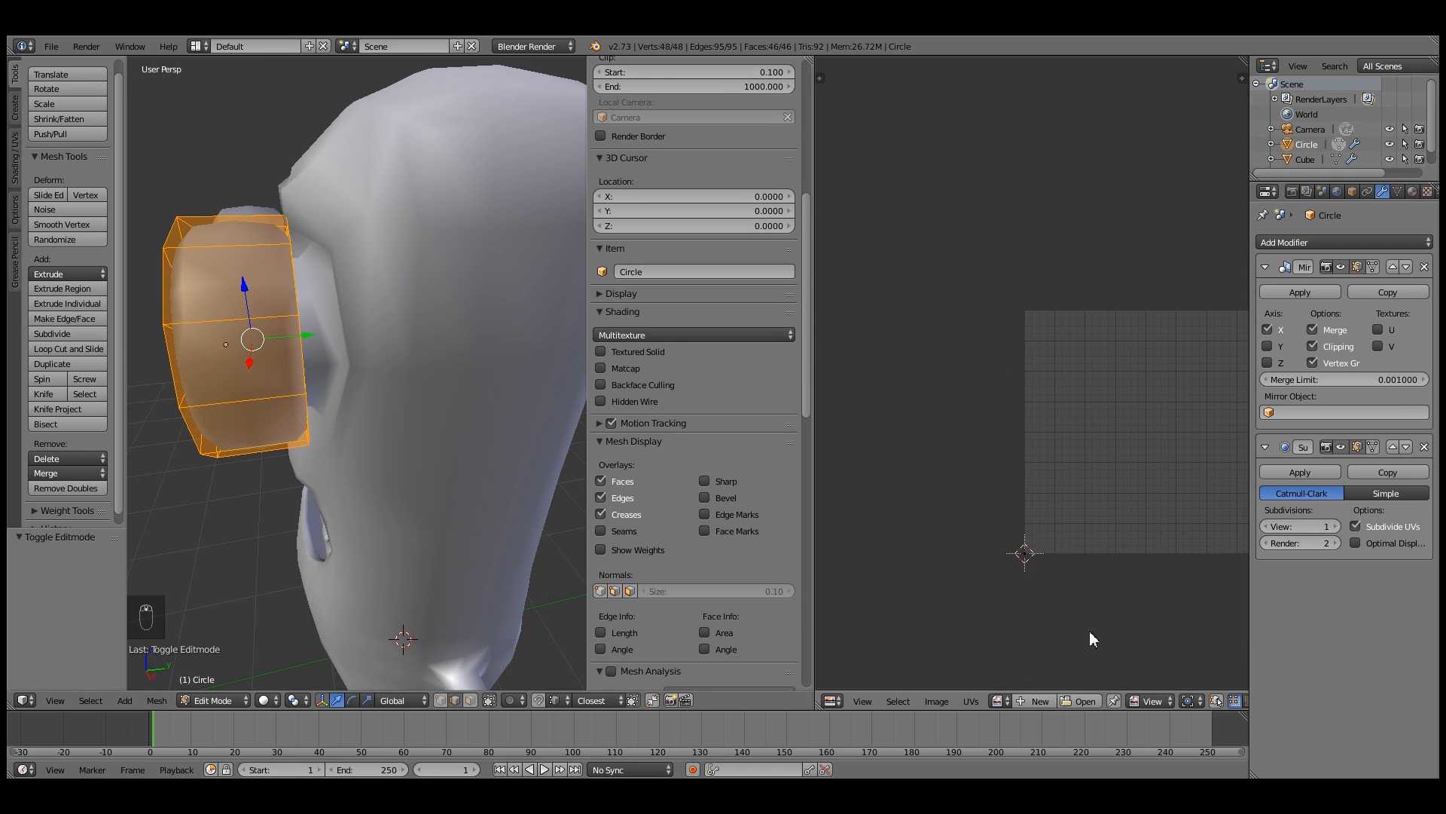
{"action": "left_click", "coordinate": [1017, 700]}
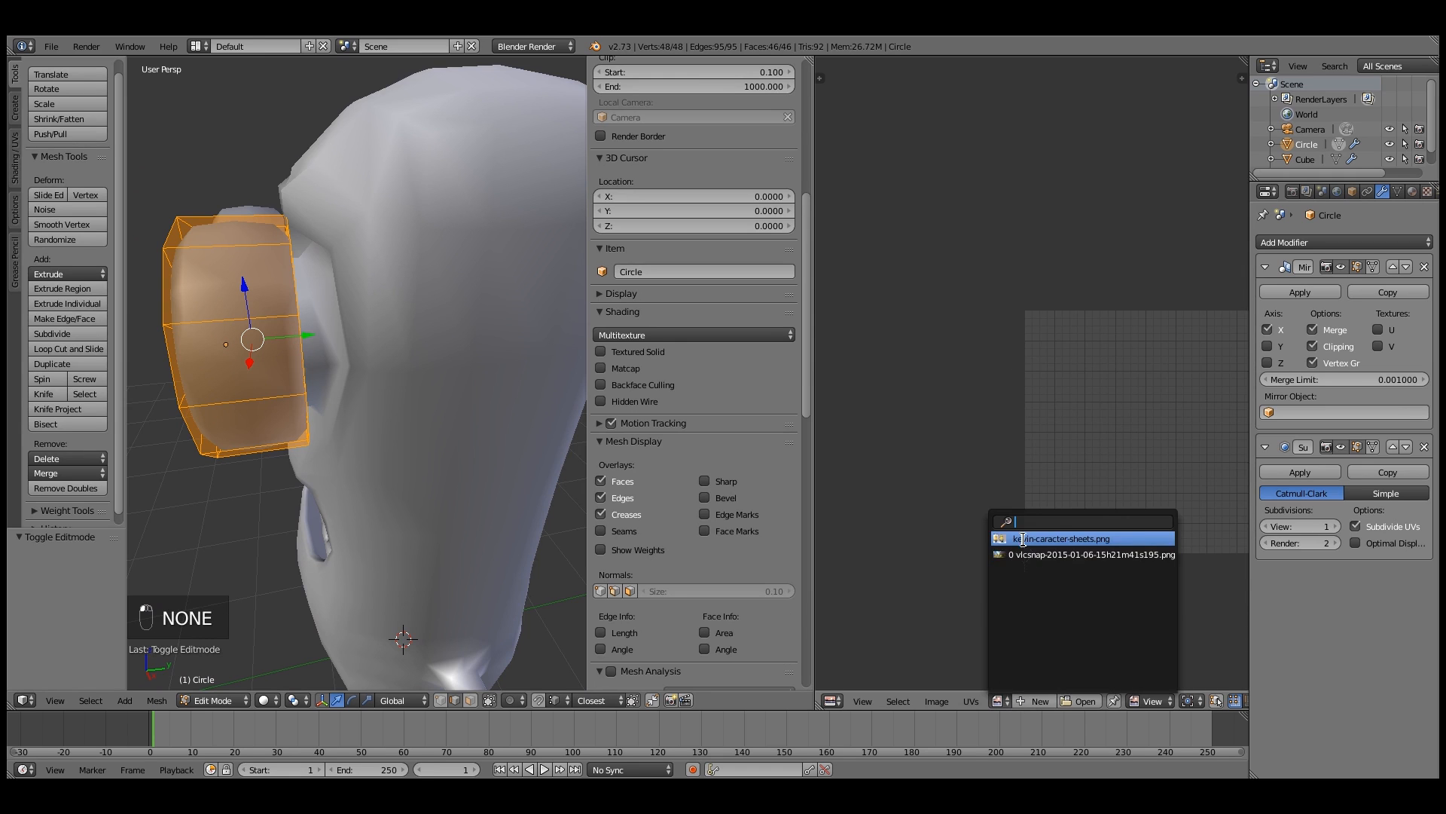
{"action": "left_click", "coordinate": [1054, 536]}
{"action": "scroll", "coordinate": [1081, 403], "scroll_direction": "up", "scroll_amount": 3}
{"action": "scroll", "coordinate": [1123, 391], "scroll_direction": "up", "scroll_amount": 2}
{"action": "middle_click_drag", "start_coordinate": [1123, 391], "coordinate": [1292, 415]}
{"action": "scroll", "coordinate": [1069, 385], "scroll_direction": "up", "scroll_amount": 1}
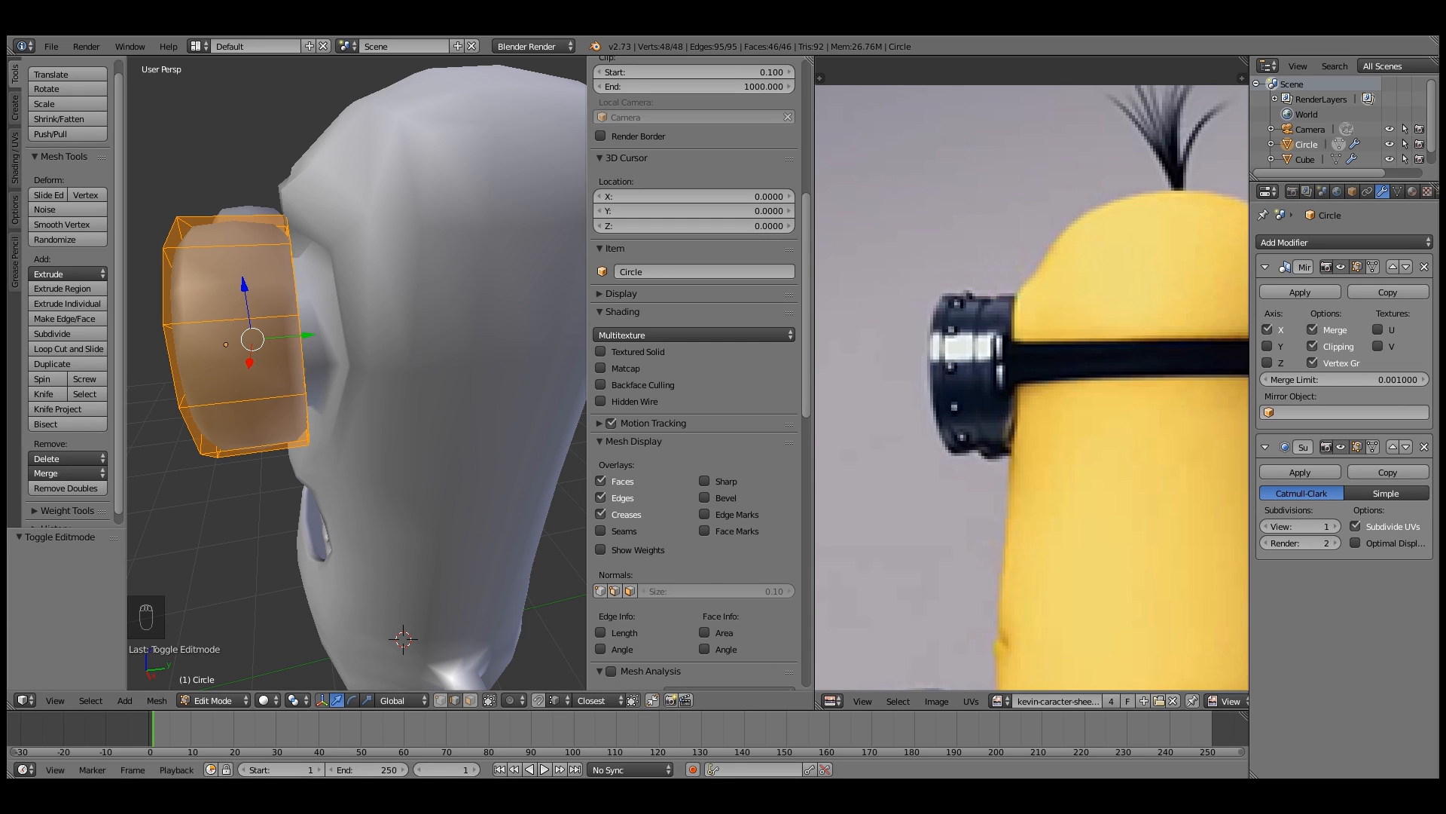
{"action": "left_click", "coordinate": [189, 745]}
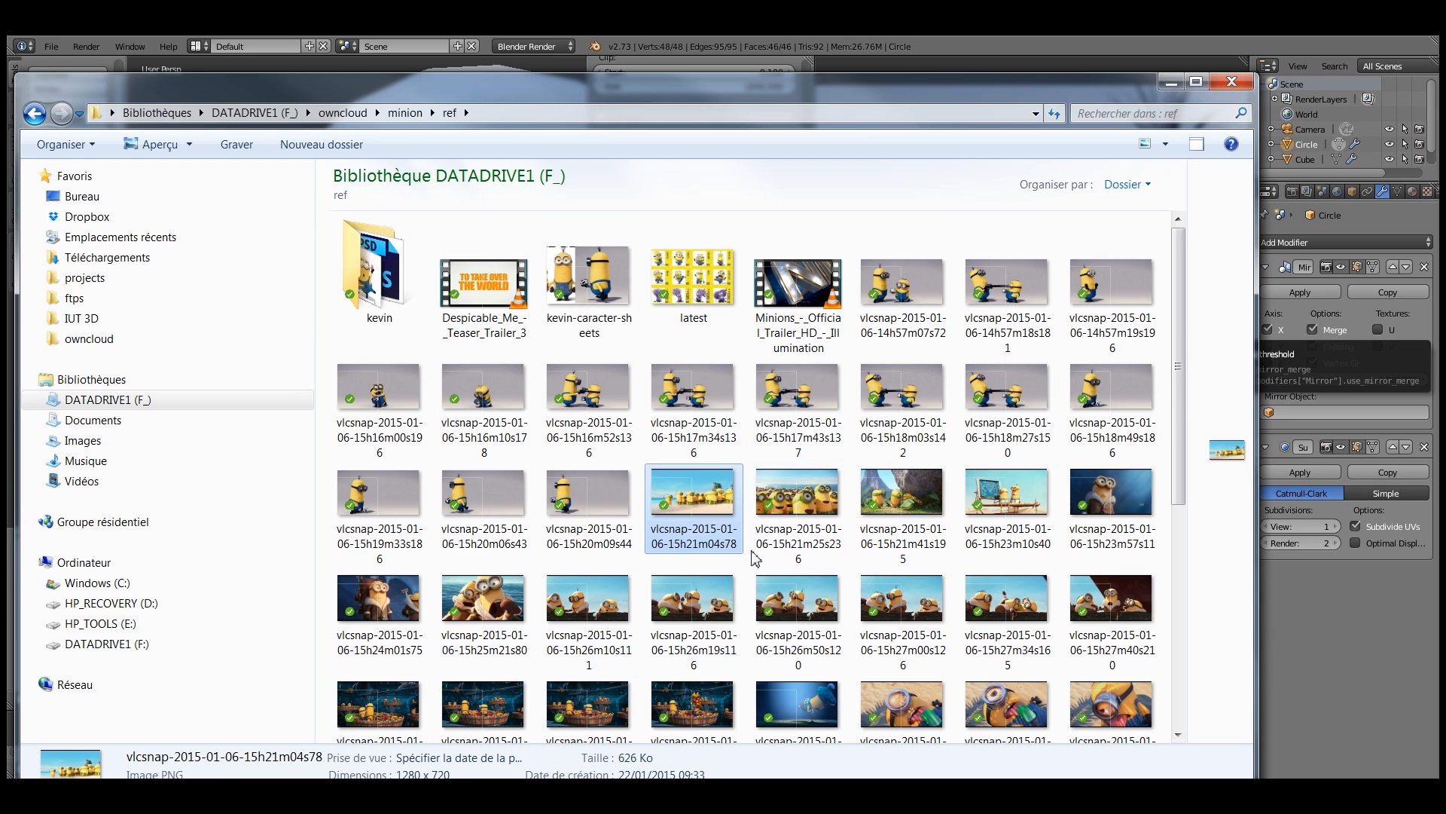
{"action": "left_click", "coordinate": [892, 707]}
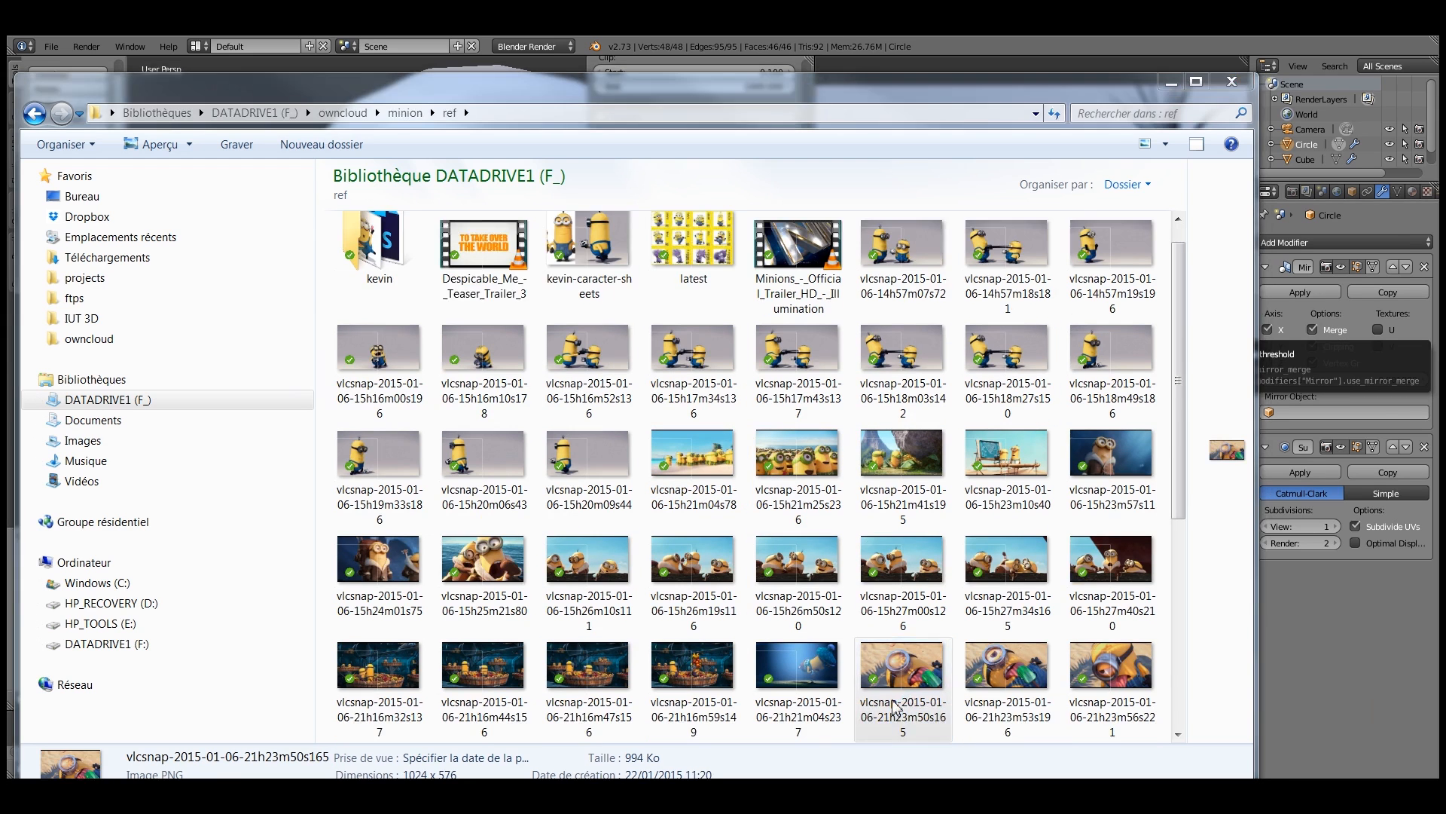
{"action": "double_click", "coordinate": [892, 706]}
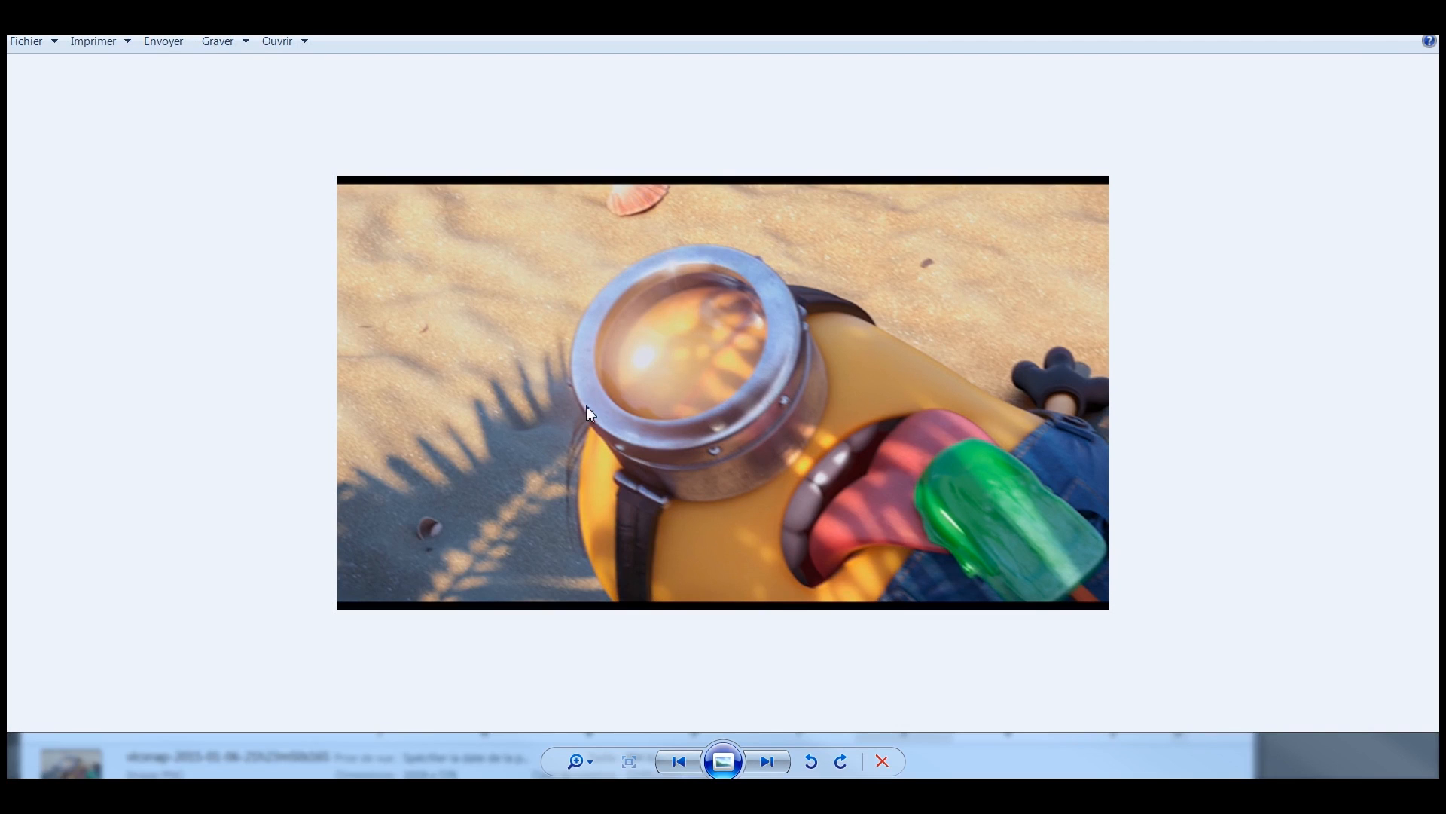
{"action": "left_click", "coordinate": [1358, 20]}
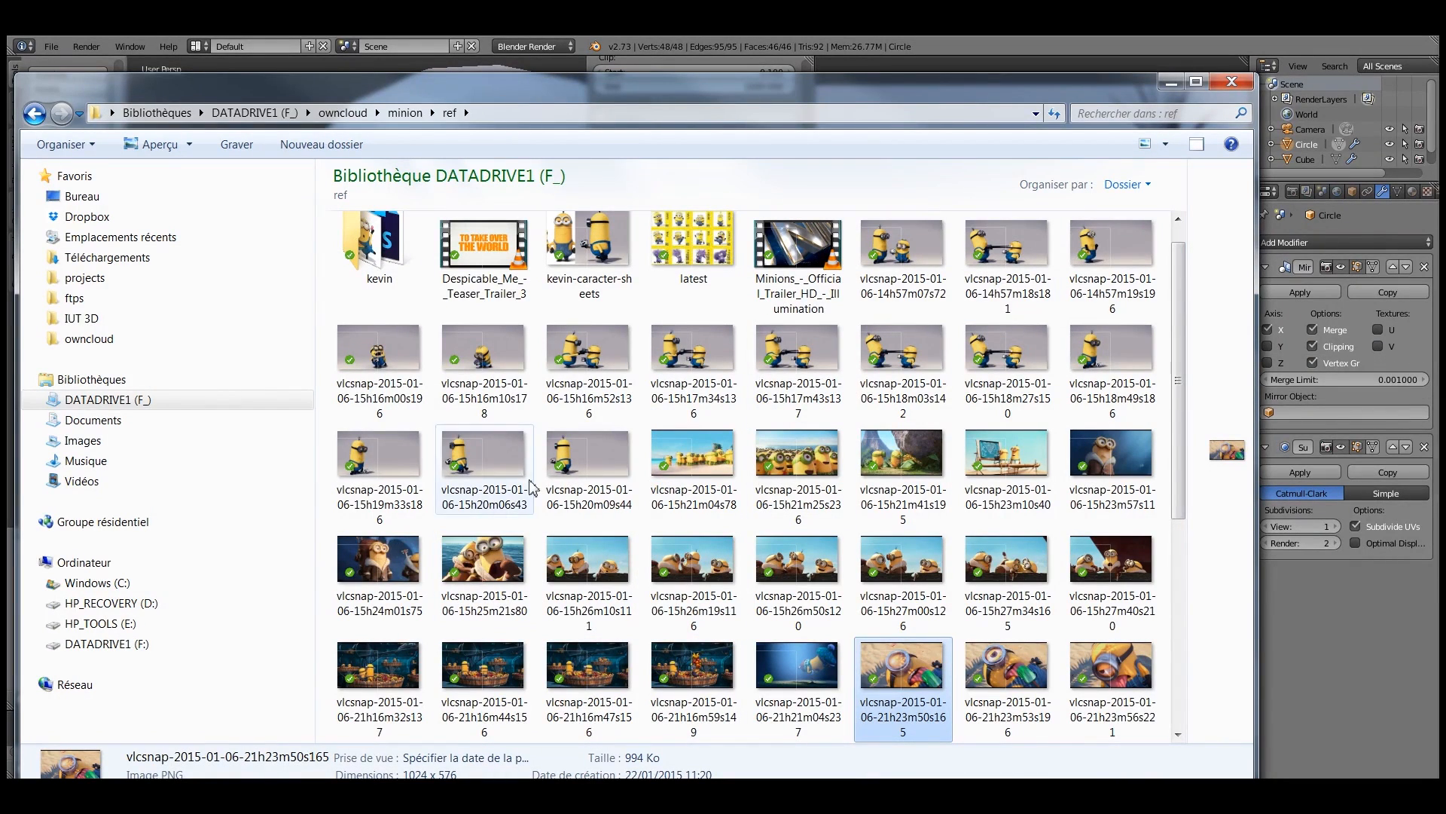
{"action": "double_click", "coordinate": [590, 369]}
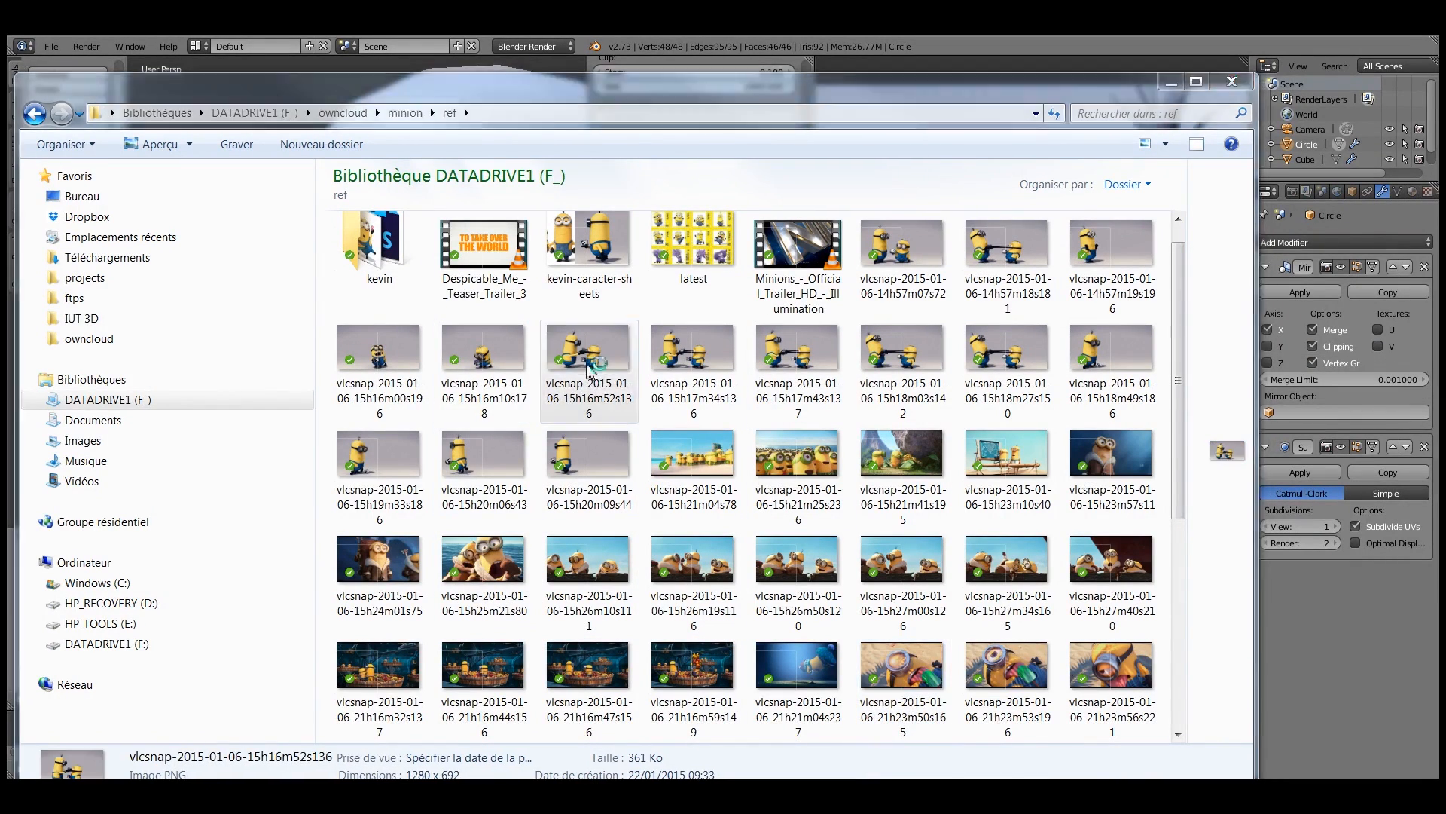
{"action": "scroll", "coordinate": [586, 363], "scroll_direction": "up", "scroll_amount": 2}
{"action": "scroll", "coordinate": [586, 364], "scroll_direction": "down", "scroll_amount": 1}
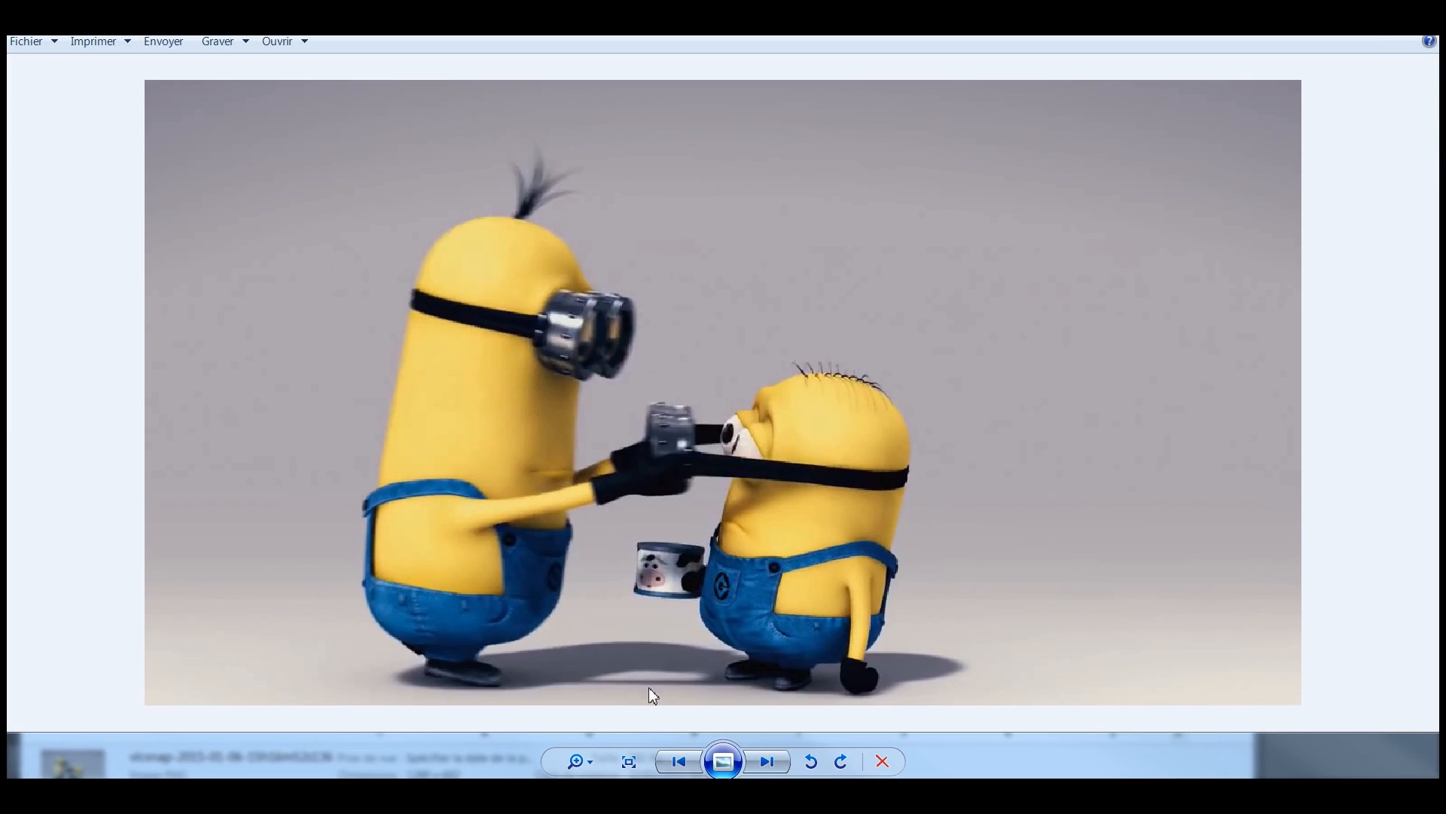
{"action": "left_click", "coordinate": [775, 761]}
{"action": "left_click", "coordinate": [768, 761]}
{"action": "left_click", "coordinate": [768, 761]}
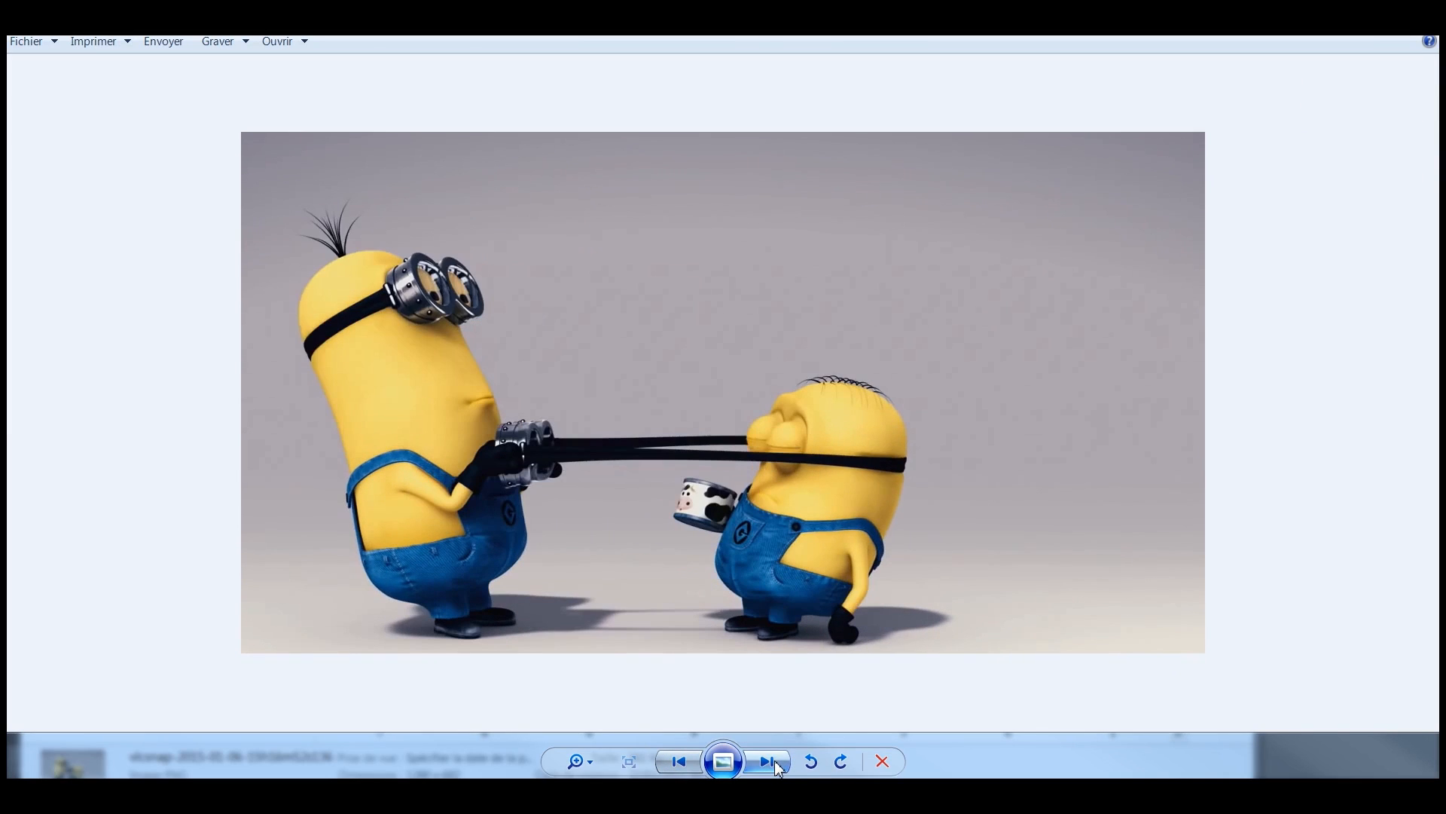
{"action": "scroll", "coordinate": [416, 309], "scroll_direction": "up", "scroll_amount": 1}
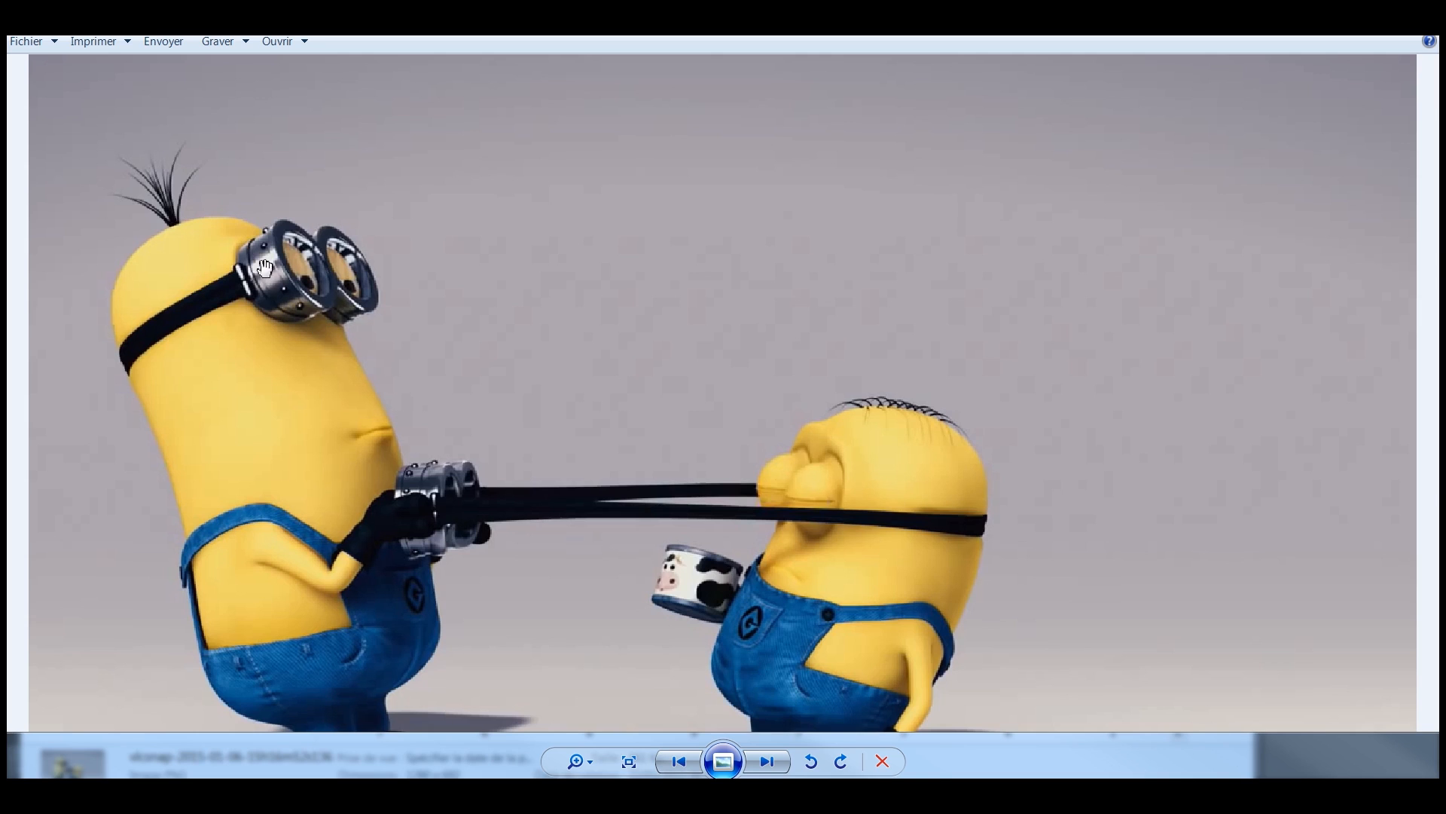
{"action": "key", "text": "Escape"}
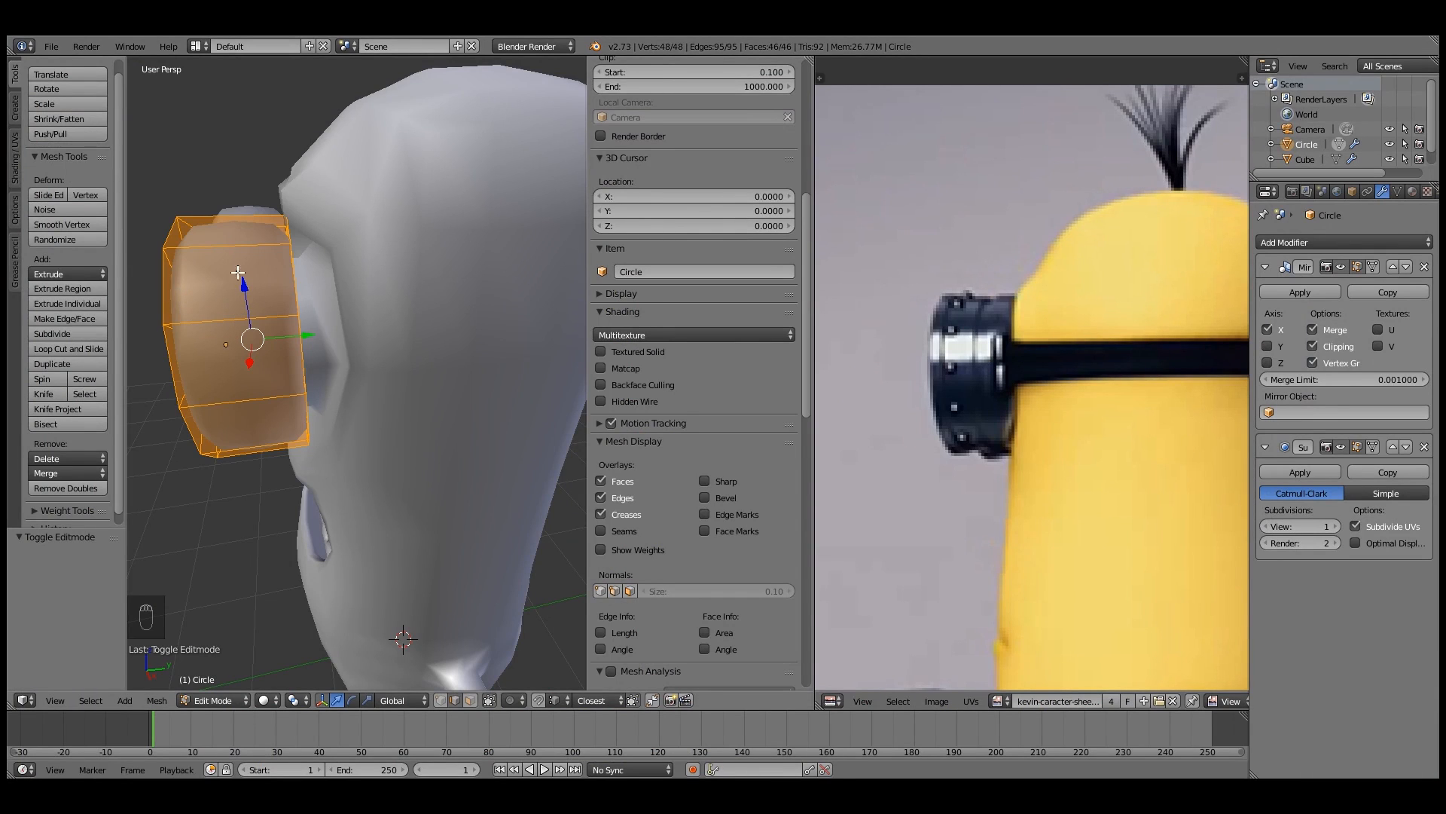
Add an edge loop around the goggle's outer wall near its front and select the front band of faces in face mode
{"action": "key", "text": "ctrl+r"}
{"action": "left_click", "coordinate": [218, 254]}
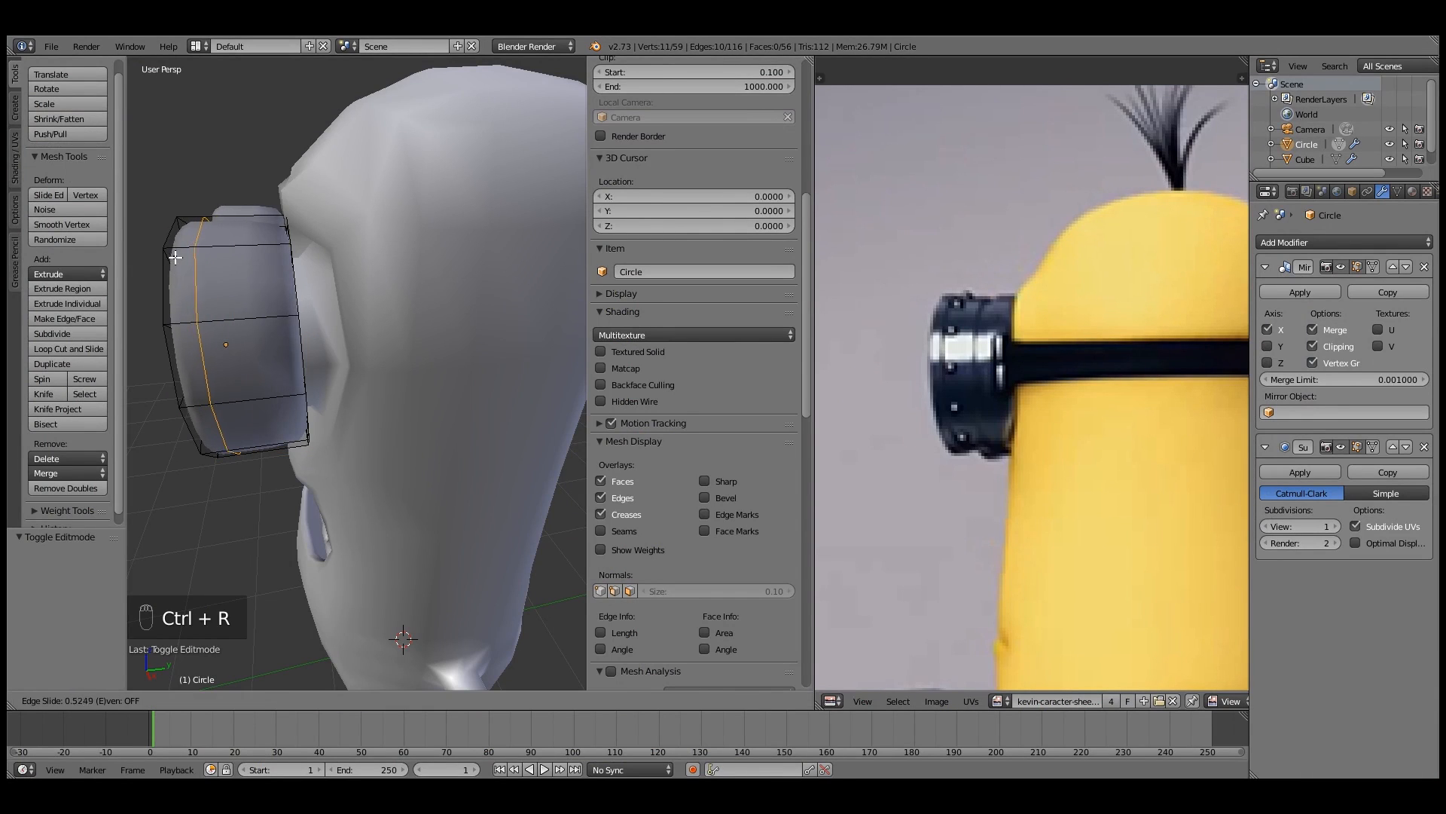
{"action": "left_click", "coordinate": [174, 257]}
{"action": "middle_click_drag", "start_coordinate": [174, 257], "coordinate": [272, 585]}
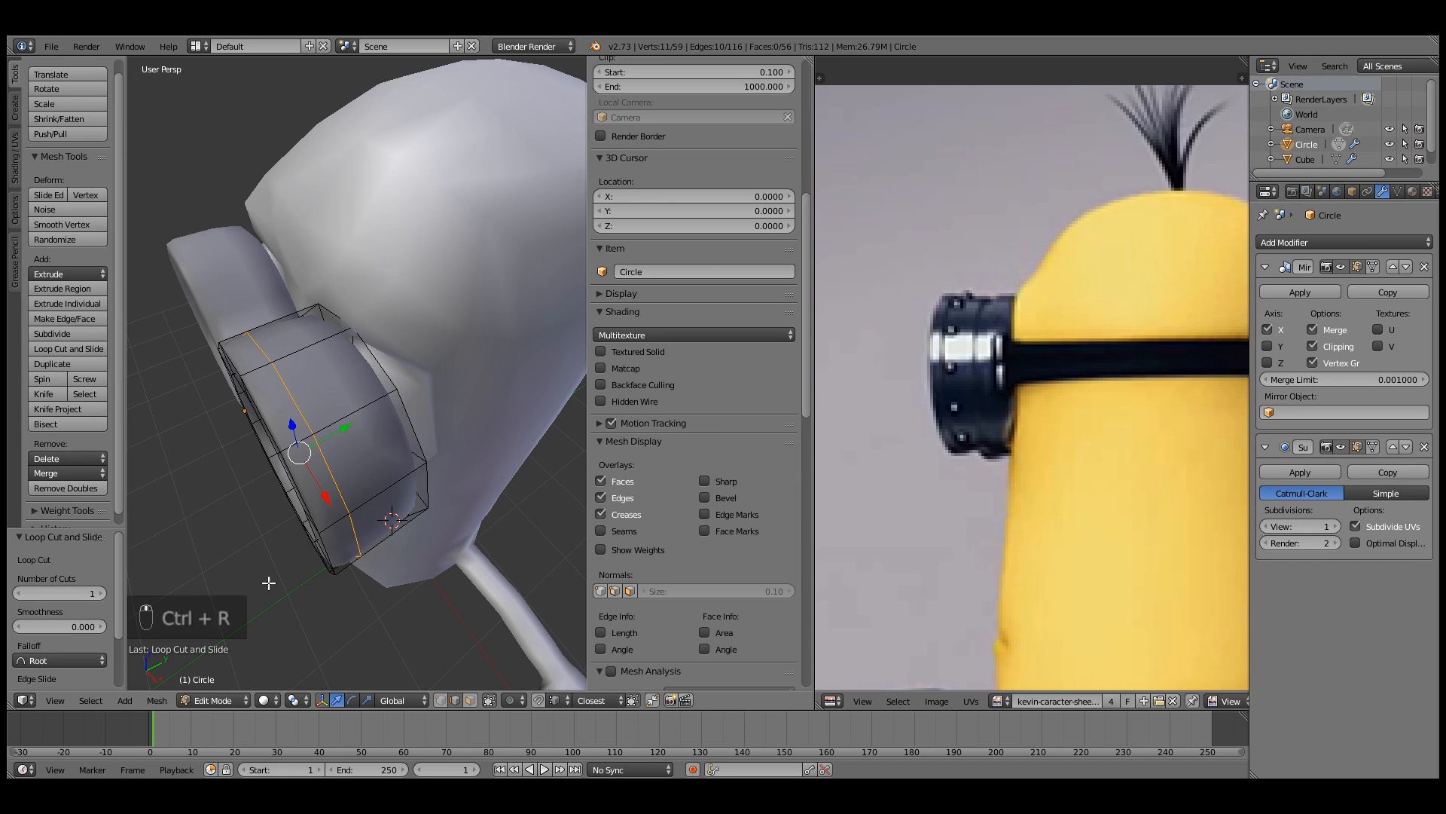
{"action": "left_click", "coordinate": [473, 703]}
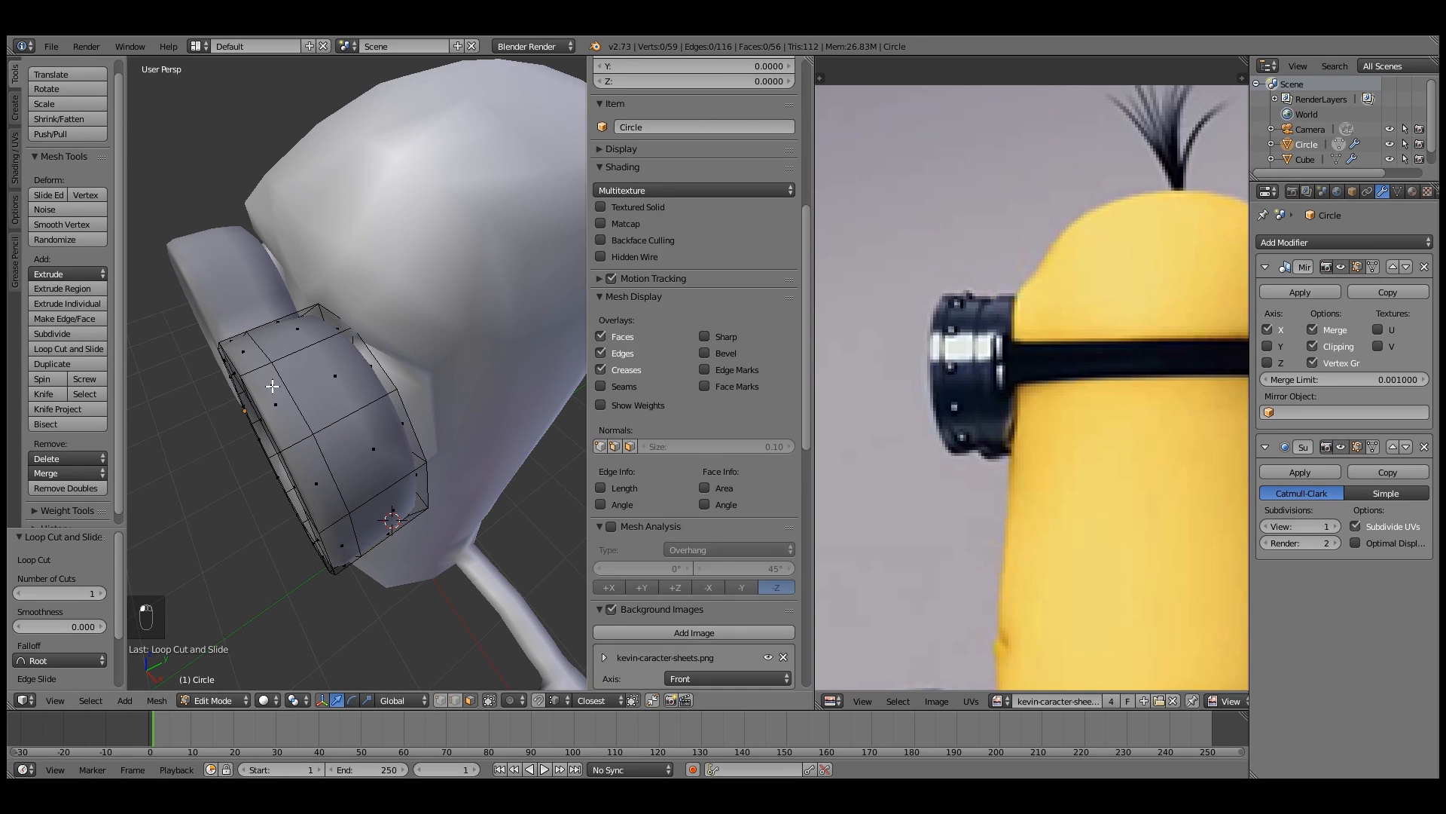
{"action": "right_click", "coordinate": [249, 369], "text": "alt"}
{"action": "middle_click_drag", "start_coordinate": [249, 370], "coordinate": [334, 379]}
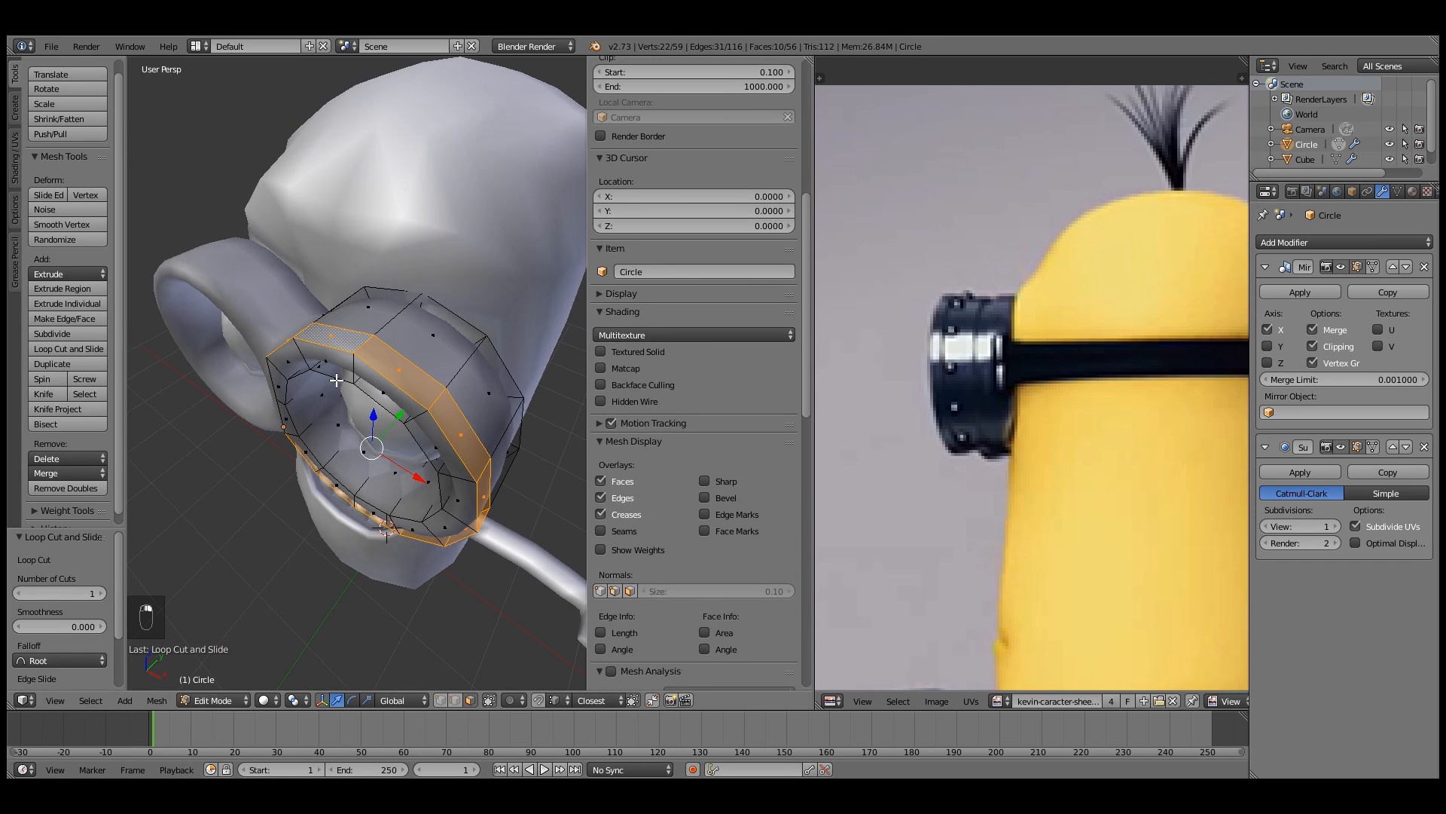
Try to extrude the front band of faces in place and scale it uniformly by about 1.143
{"action": "key", "text": "e"}
{"action": "right_click", "coordinate": [540, 392]}
{"action": "key", "text": "s"}
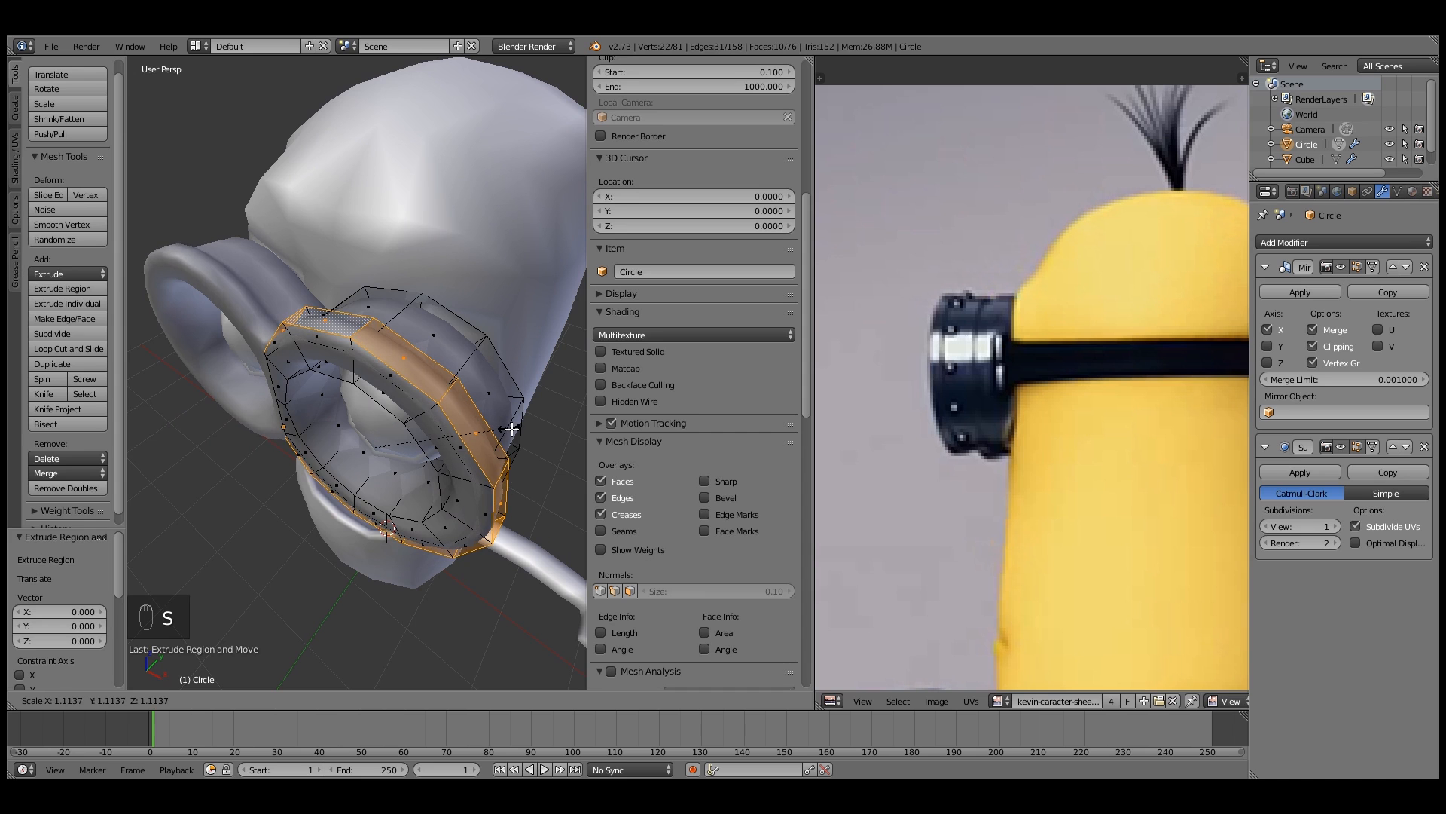
{"action": "left_click", "coordinate": [516, 428]}
{"action": "middle_click_drag", "start_coordinate": [515, 428], "coordinate": [365, 384]}
{"action": "scroll", "coordinate": [365, 384], "scroll_direction": "up", "scroll_amount": 3}
{"action": "mouse_move", "coordinate": [371, 316]}
{"action": "middle_mouse_down"}
{"action": "mouse_move", "coordinate": [397, 329]}
{"action": "mouse_move", "coordinate": [360, 313]}
{"action": "middle_mouse_up"}
{"action": "scroll", "coordinate": [396, 328], "scroll_direction": "down", "scroll_amount": 5}
{"action": "scroll", "coordinate": [385, 319], "scroll_direction": "up", "scroll_amount": 2}
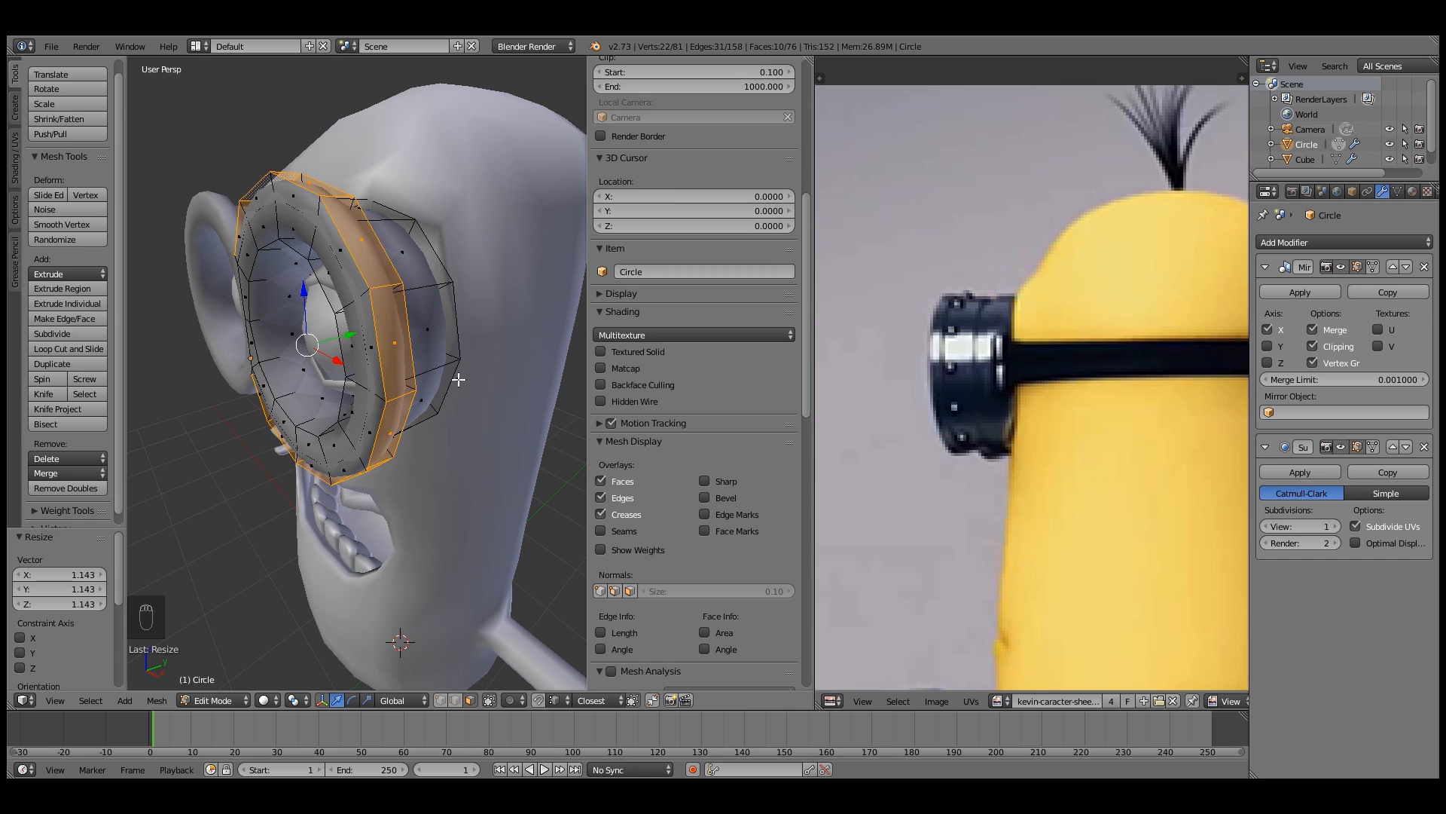
{"action": "key", "text": "ctrl+z"}
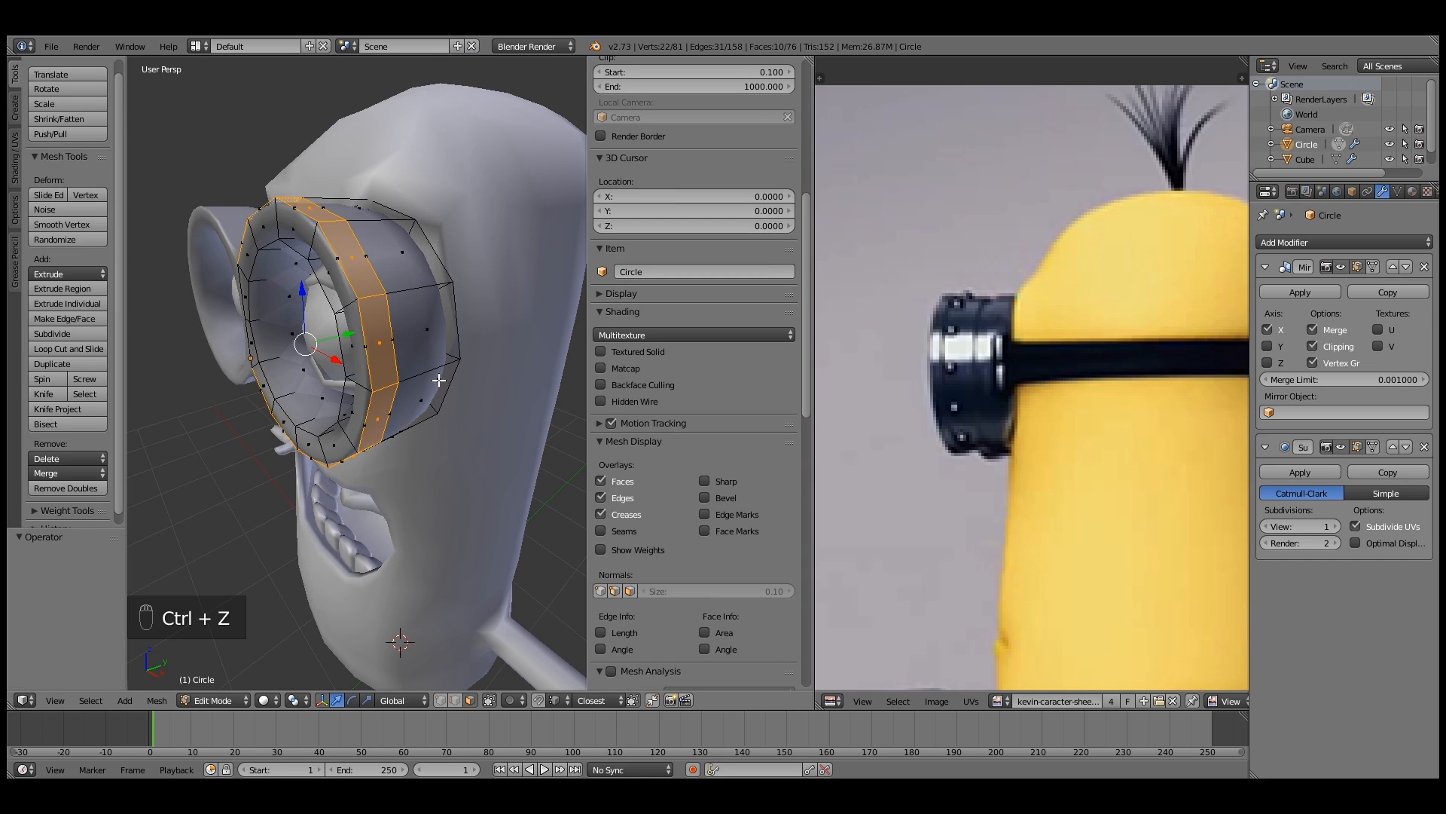
{"action": "key", "text": "ctrl+z"}
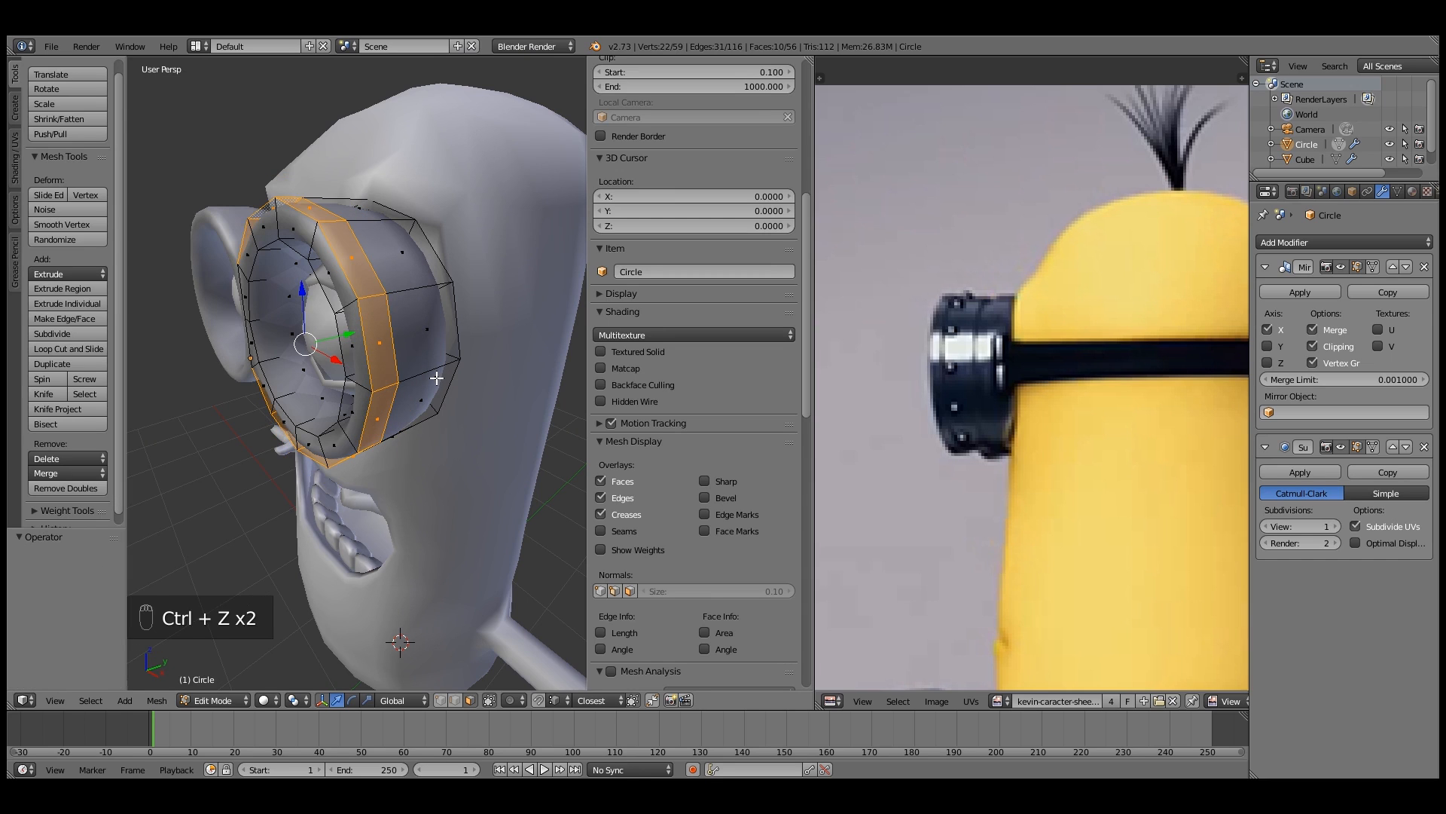
{"action": "key", "text": "s"}
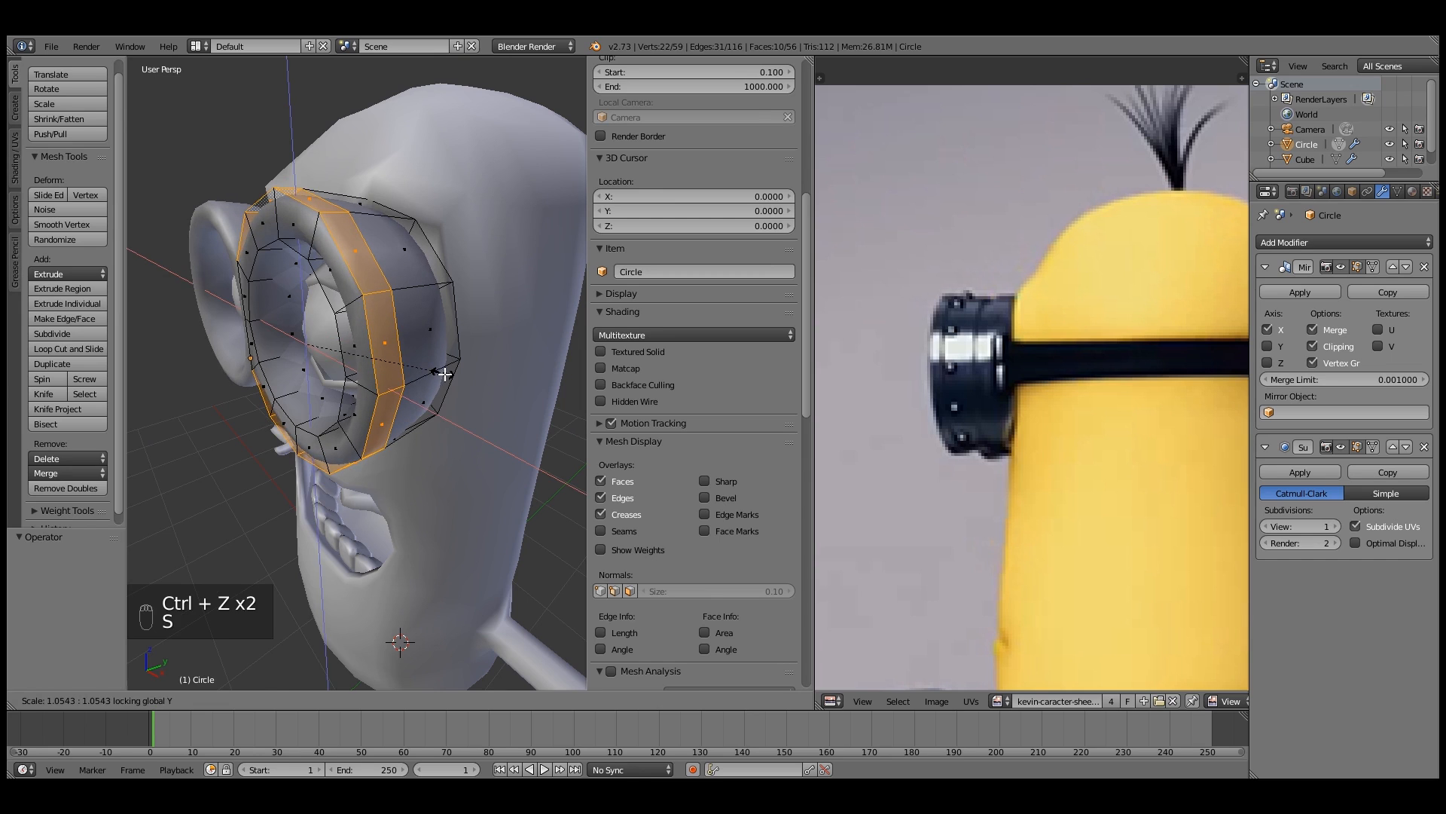
{"action": "right_click", "coordinate": [445, 374]}
Extrude the front face band in place and scale it outward by about 1.046 on all axes except Y
{"action": "key", "text": "e"}
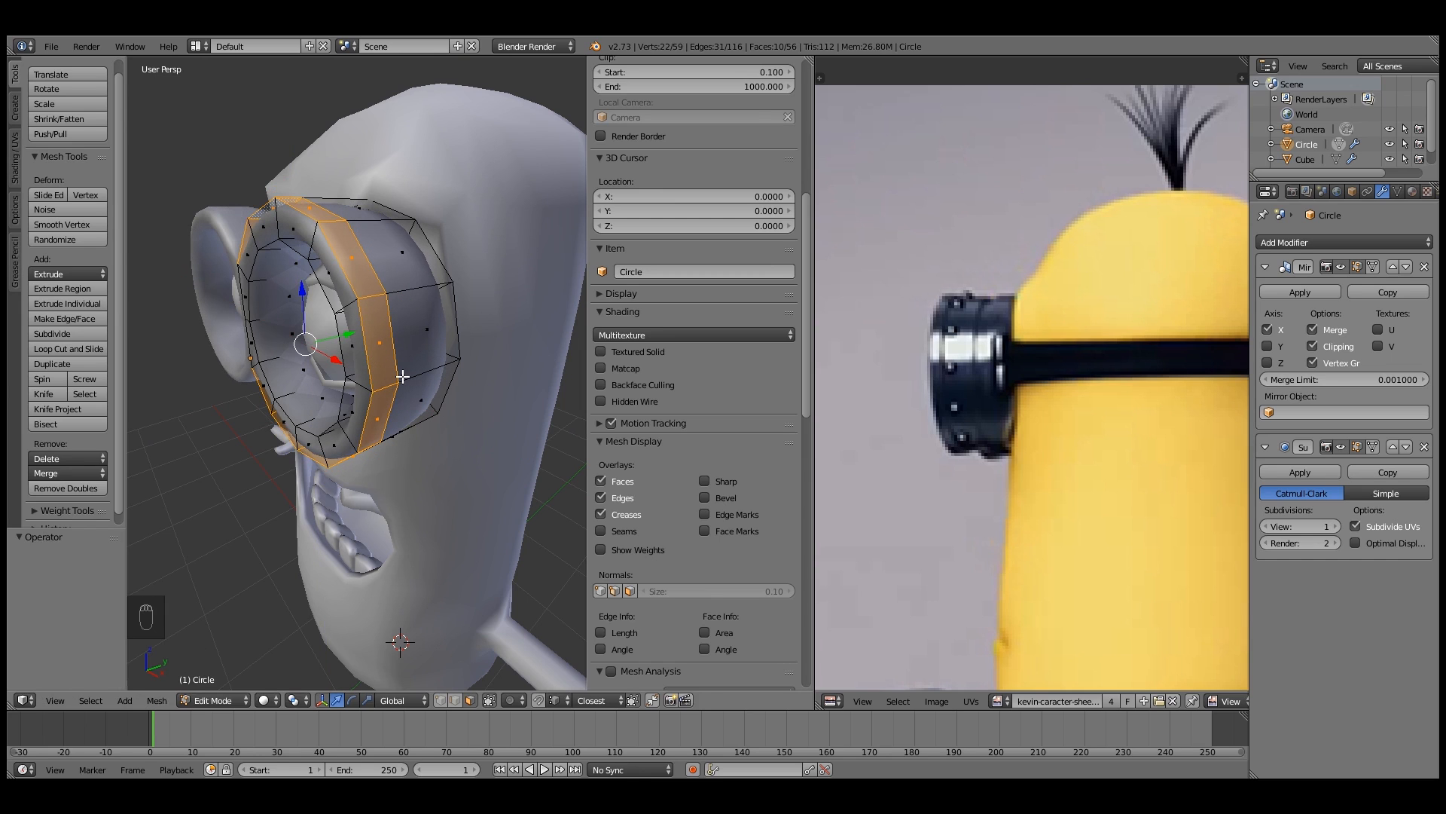
{"action": "right_click", "coordinate": [403, 376]}
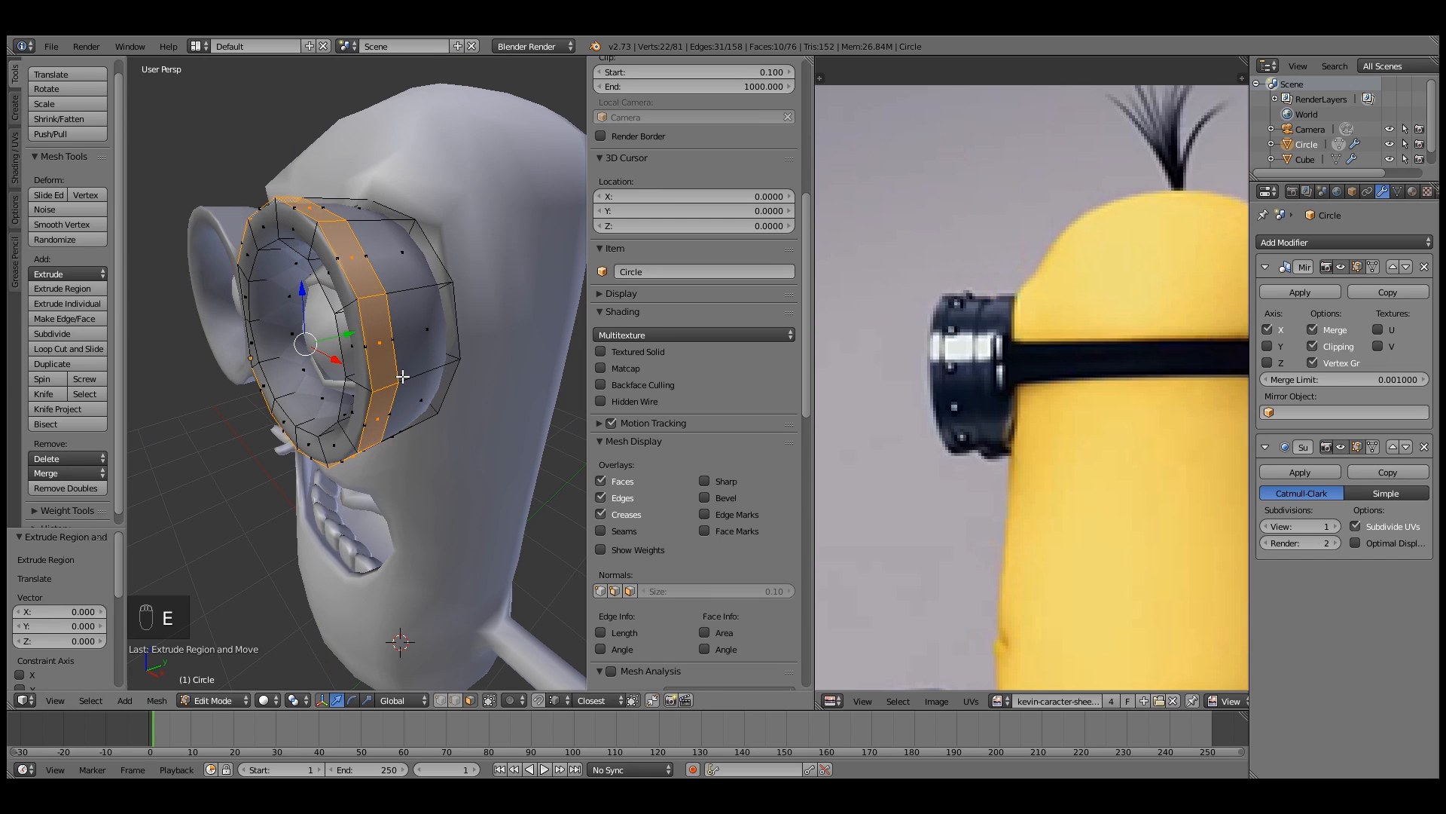
{"action": "key", "text": "s"}
{"action": "key", "text": "shift+y"}
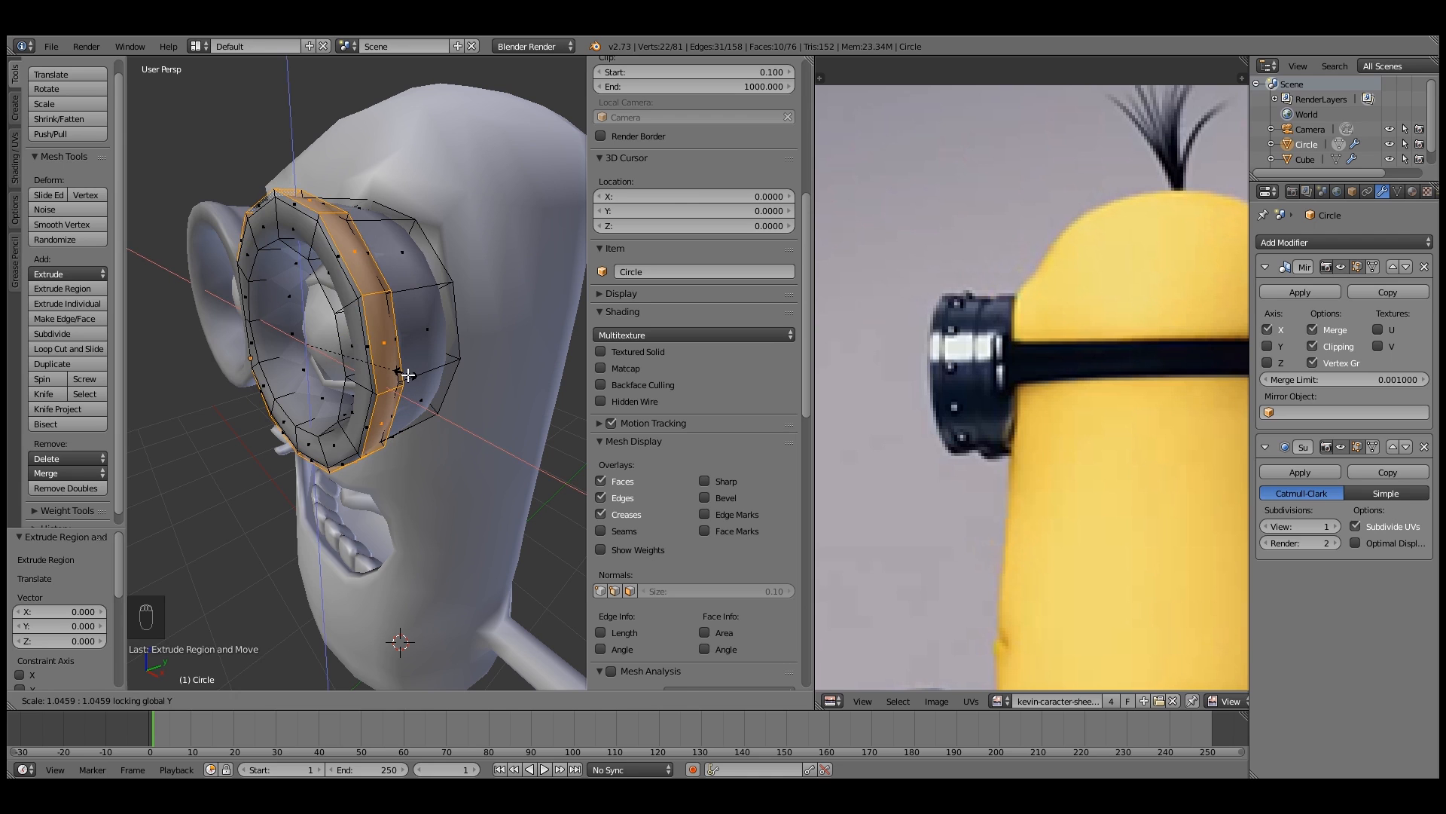
{"action": "left_click", "coordinate": [408, 374]}
Examine the goggles' raised front band in wireframe and in Object Mode
{"action": "middle_click_drag", "start_coordinate": [407, 375], "coordinate": [391, 318]}
{"action": "key", "text": "z"}
{"action": "key", "text": "z"}
{"action": "key", "text": "Tab"}
{"action": "scroll", "coordinate": [413, 278], "scroll_direction": "up", "scroll_amount": 1}
{"action": "scroll", "coordinate": [445, 297], "scroll_direction": "down", "scroll_amount": 2}
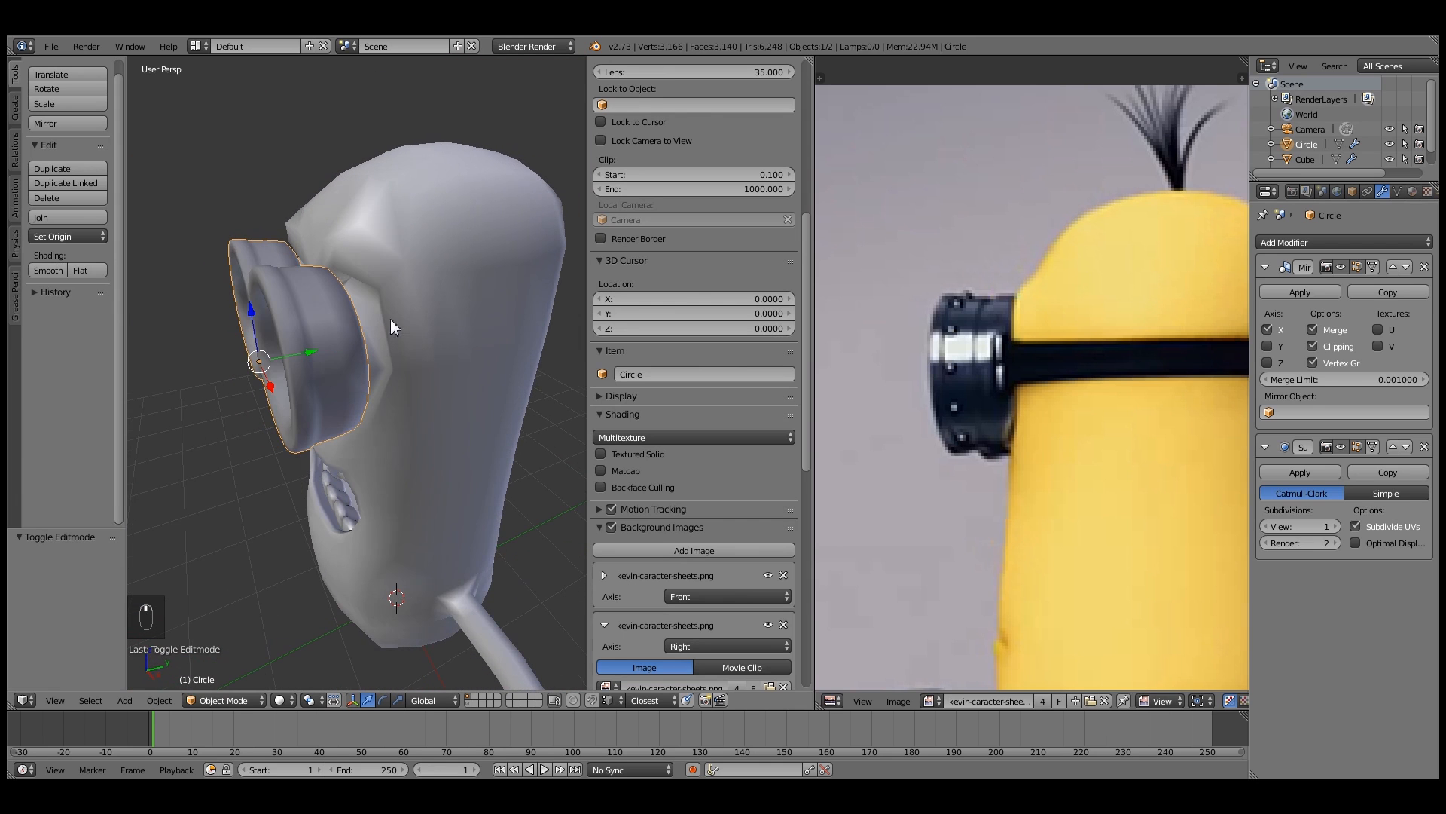
{"action": "scroll", "coordinate": [327, 356], "scroll_direction": "up", "scroll_amount": 2}
{"action": "scroll", "coordinate": [317, 367], "scroll_direction": "down", "scroll_amount": 1}
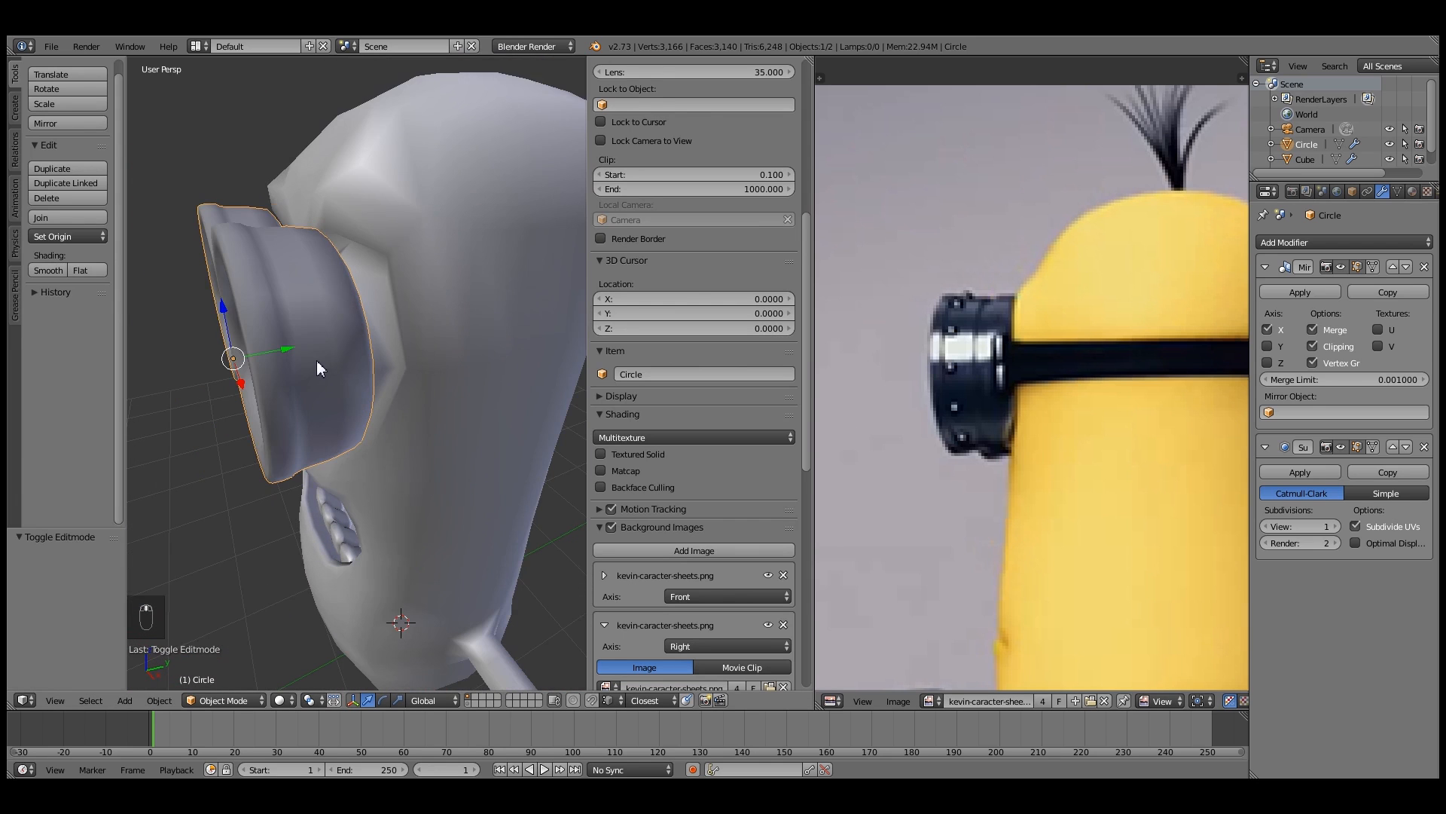
In Edit Mode, add a centred edge loop around the rear wall and bevel it by 0.021 with 2 segments
{"action": "key", "text": "Tab"}
{"action": "middle_click_drag", "start_coordinate": [324, 363], "coordinate": [285, 347]}
{"action": "key", "text": "ctrl+r"}
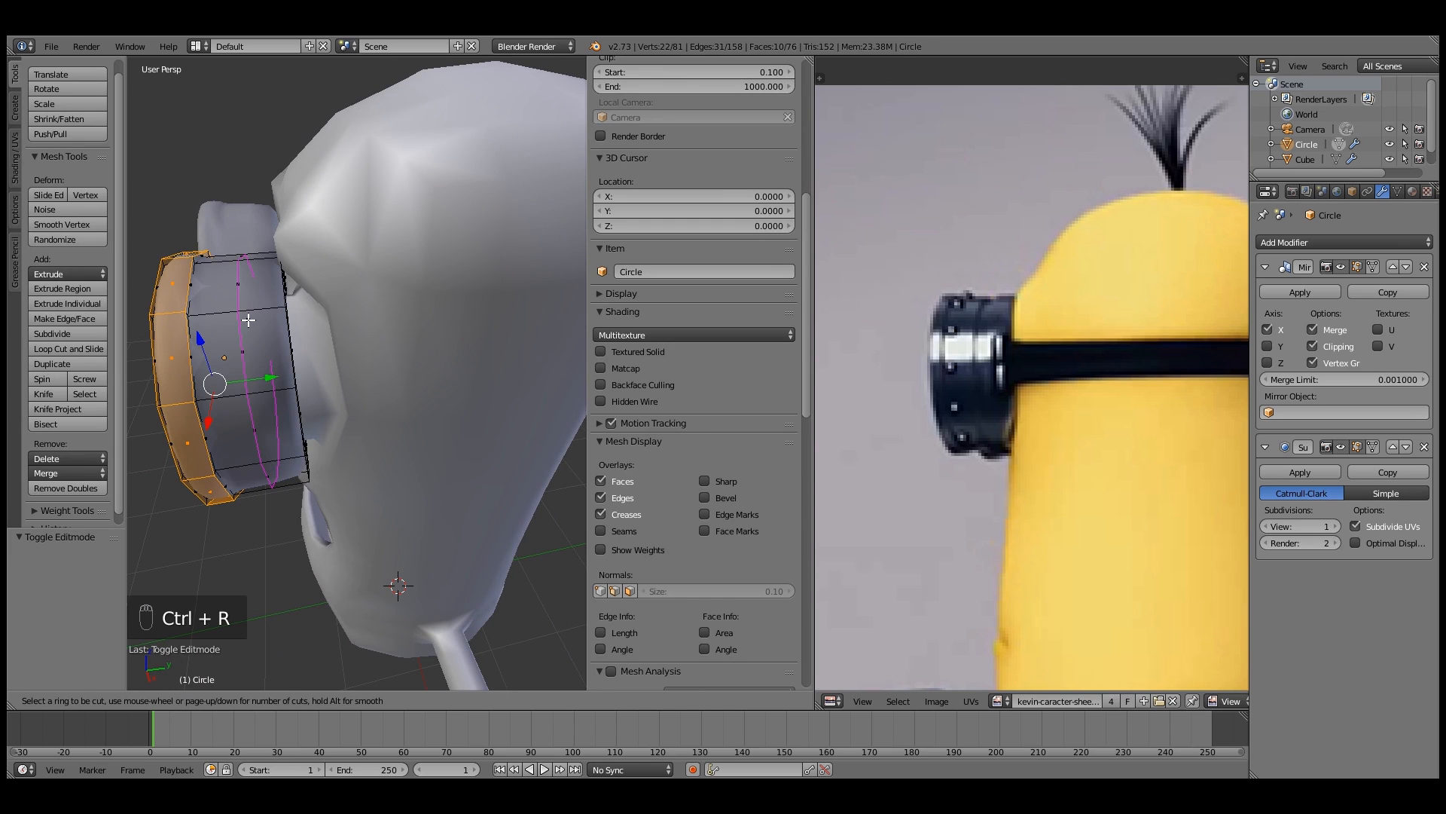
{"action": "left_click", "coordinate": [248, 320]}
{"action": "scroll", "coordinate": [249, 320], "scroll_direction": "up", "scroll_amount": 2}
{"action": "middle_click_drag", "start_coordinate": [248, 319], "coordinate": [321, 322]}
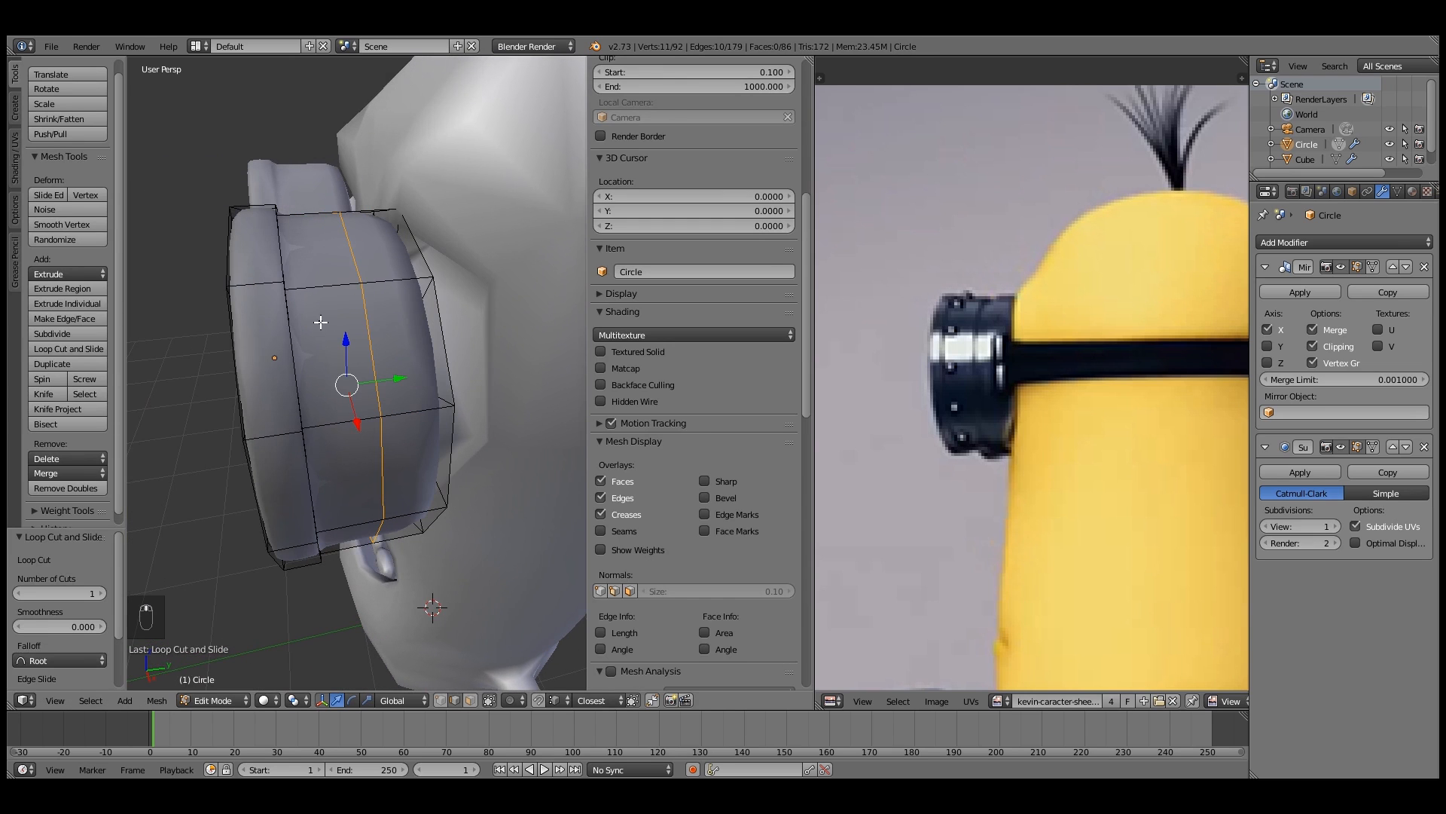
{"action": "key", "text": "ctrl+b"}
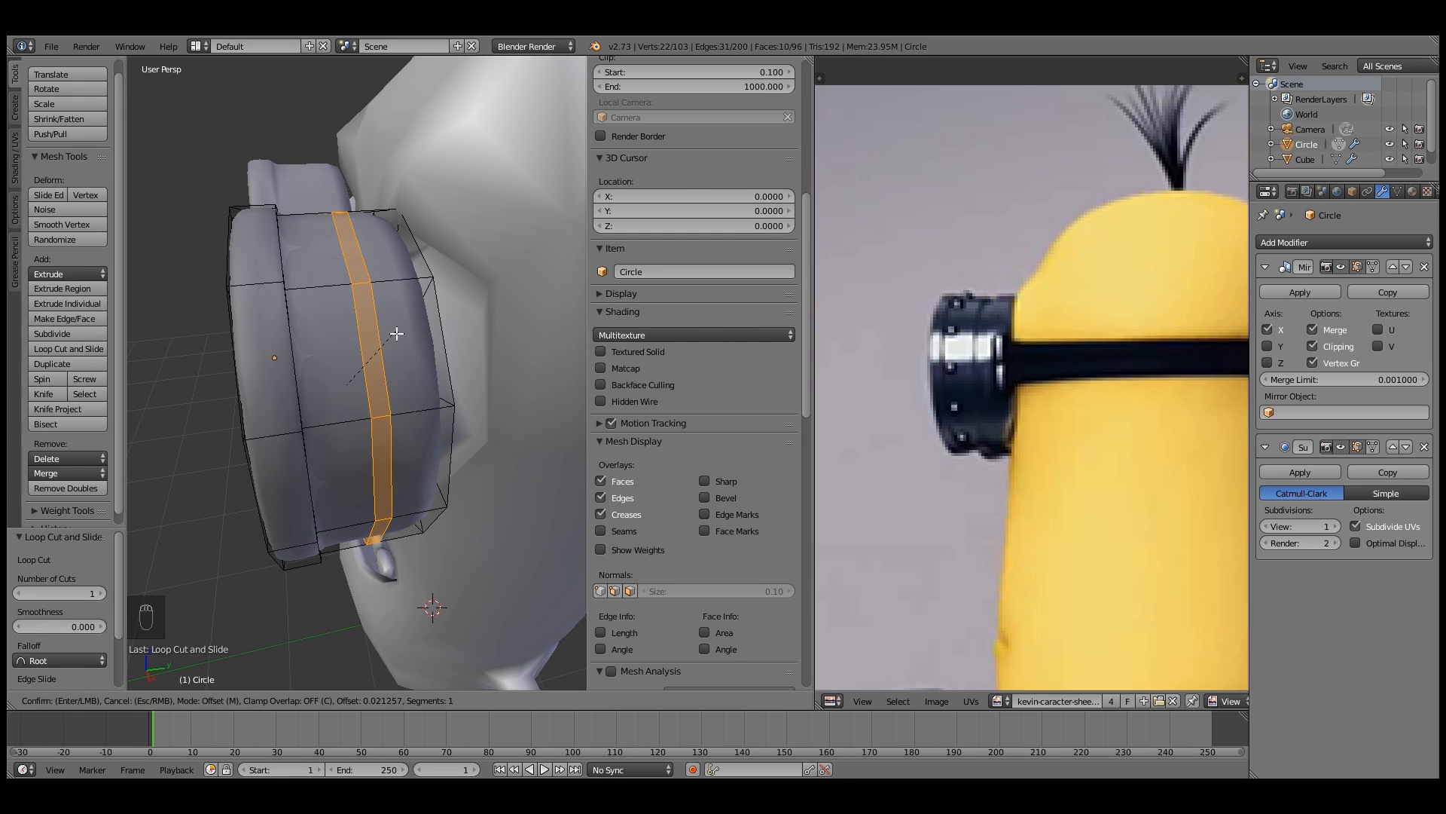
{"action": "scroll", "coordinate": [397, 333], "scroll_direction": "up", "scroll_amount": 1}
{"action": "left_click", "coordinate": [397, 333]}
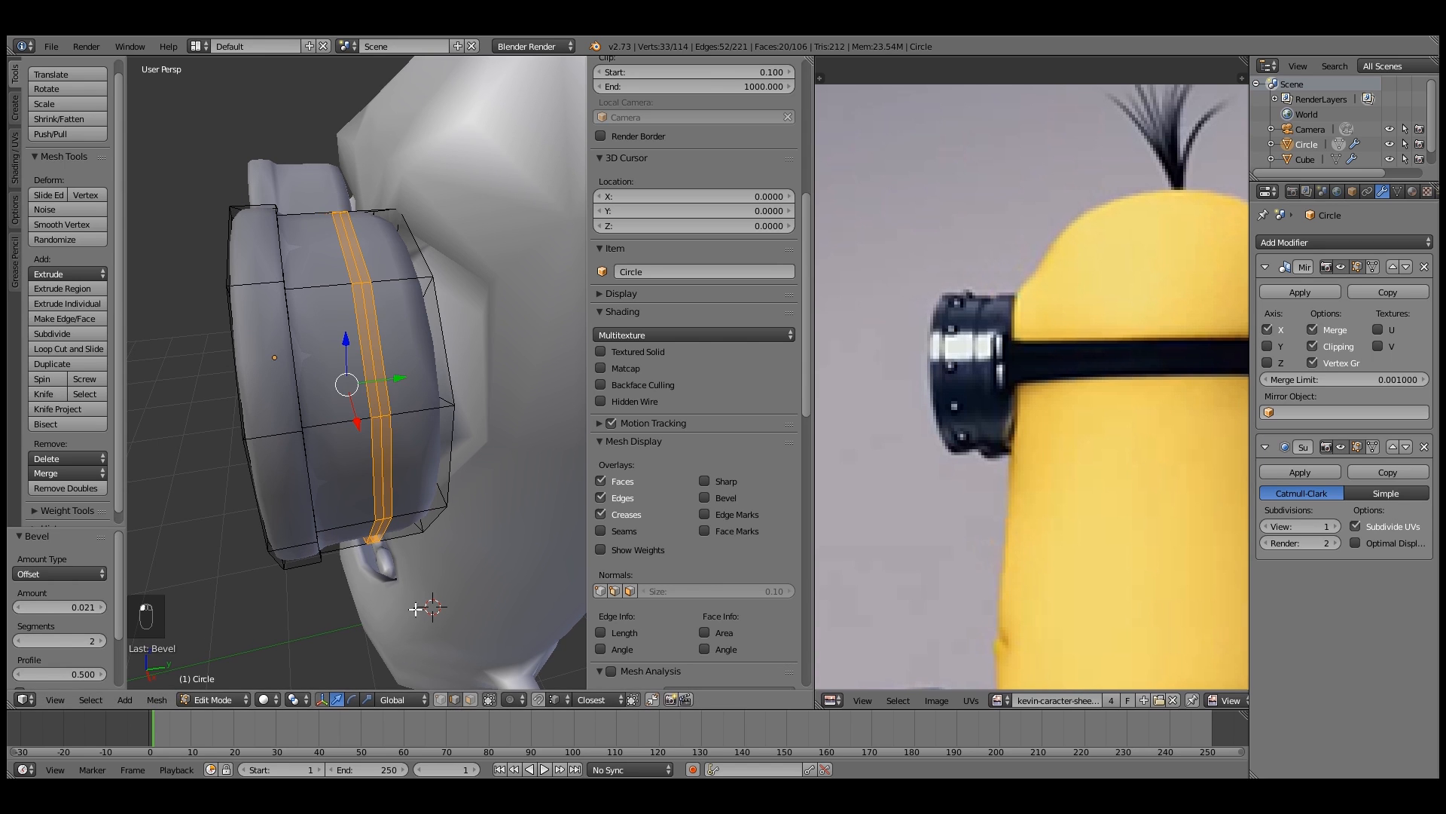
Select the middle loop of the bevel, scale it to about 0.953 as a groove, and inspect it in Object Mode
{"action": "right_click", "coordinate": [369, 338], "text": "alt"}
{"action": "middle_click_drag", "start_coordinate": [378, 334], "coordinate": [402, 381]}
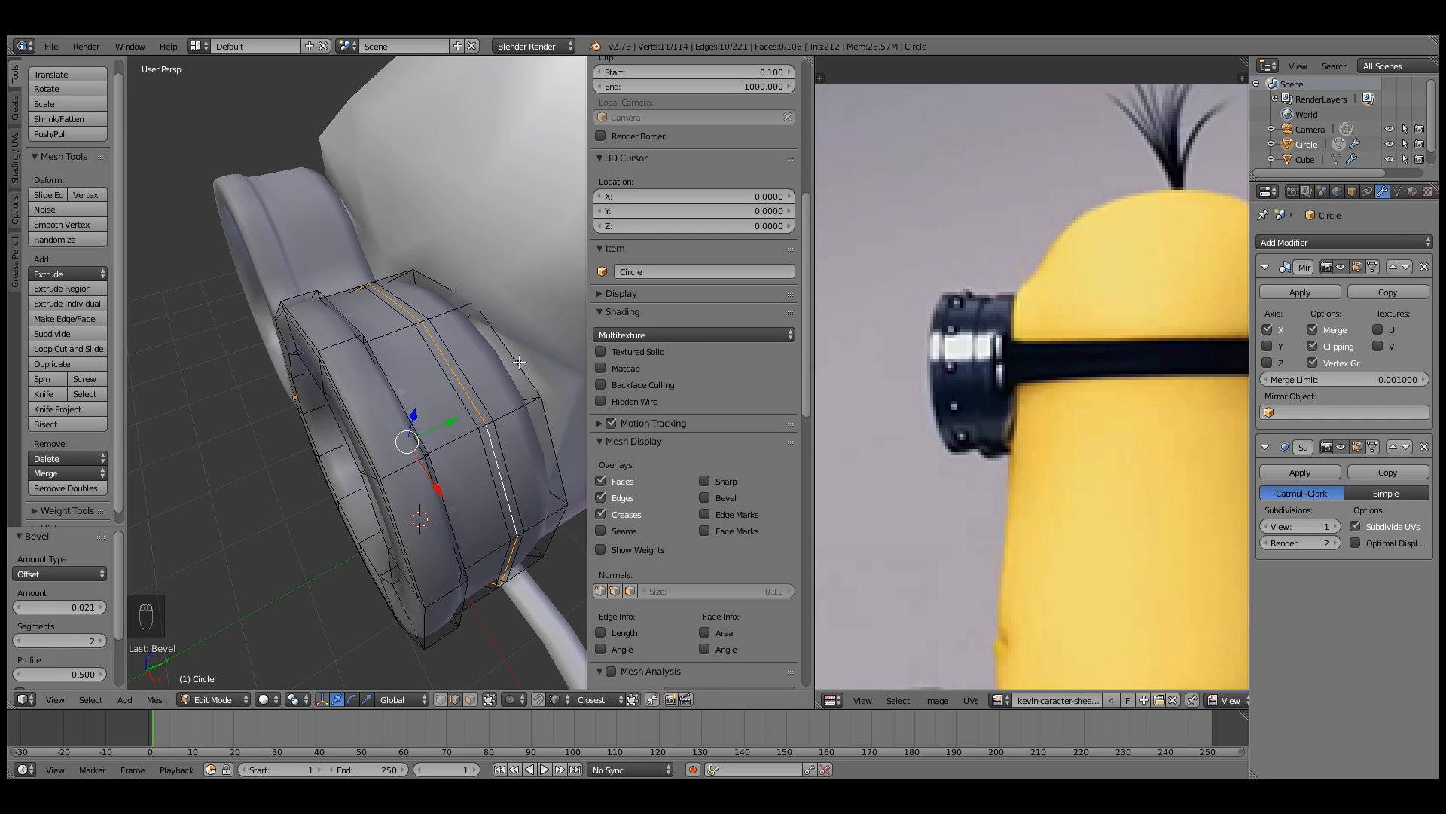
{"action": "key", "text": "s"}
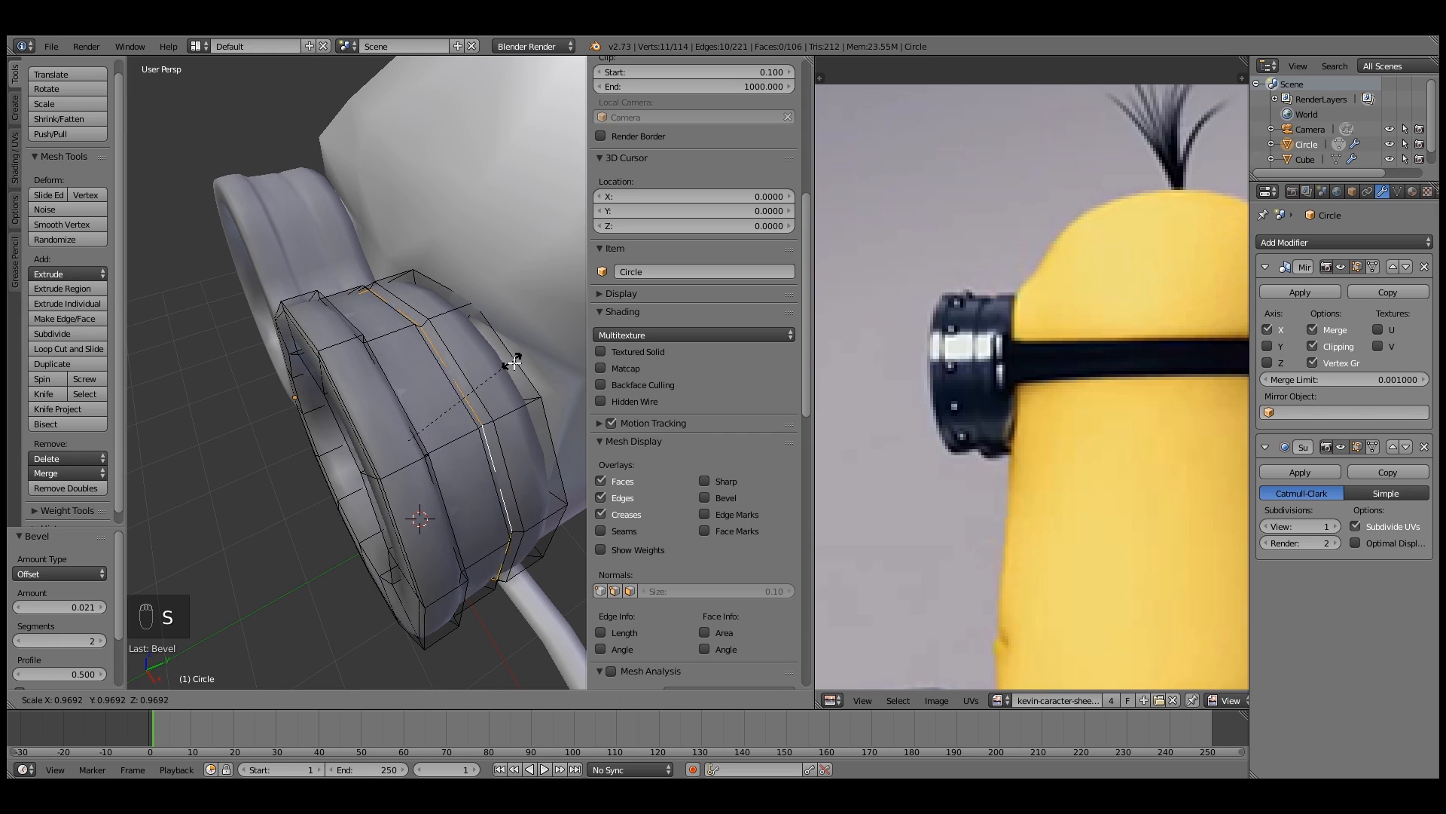
{"action": "left_click", "coordinate": [511, 363]}
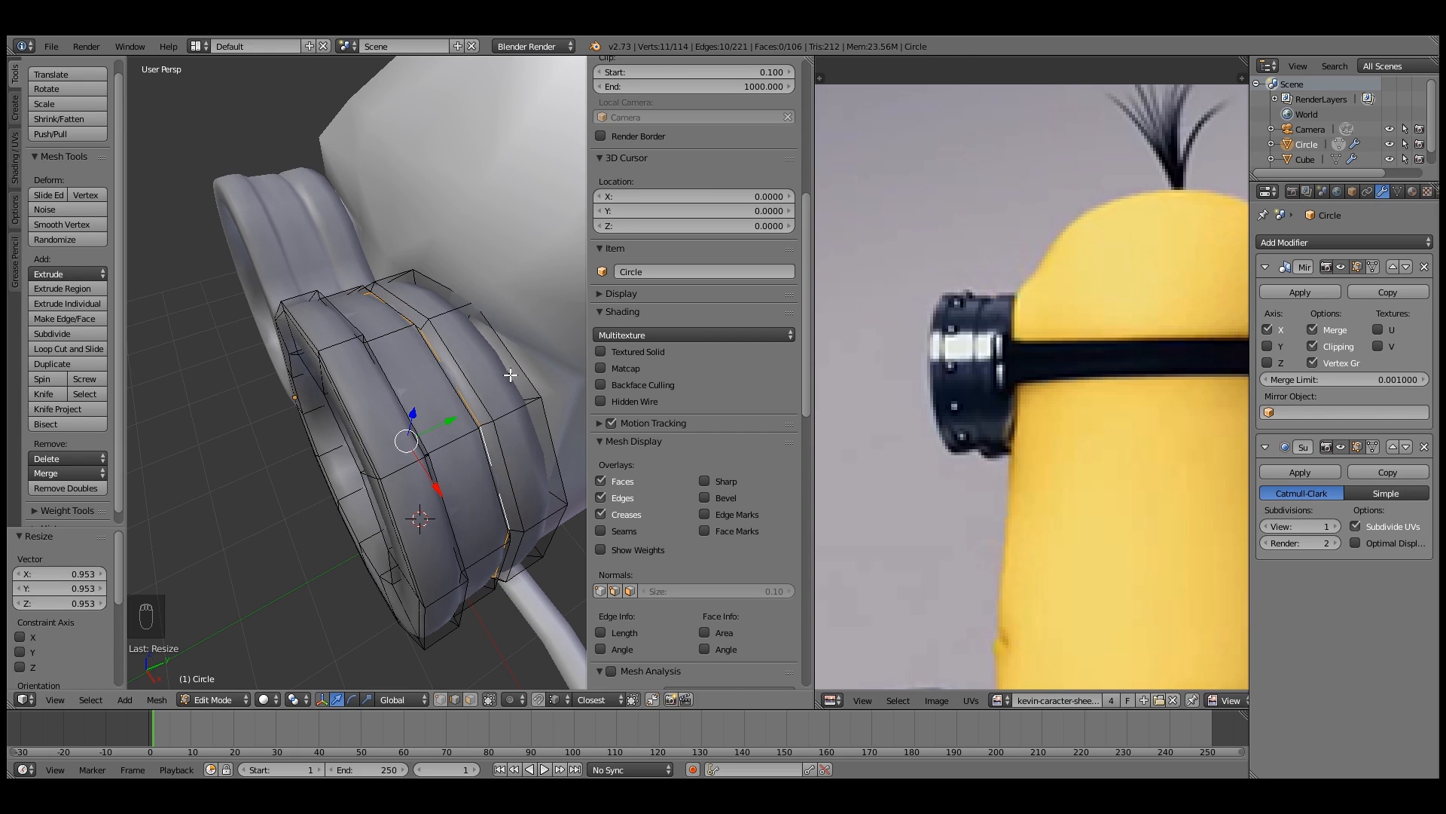
{"action": "key", "text": "Tab"}
{"action": "middle_click_drag", "start_coordinate": [488, 383], "coordinate": [427, 333]}
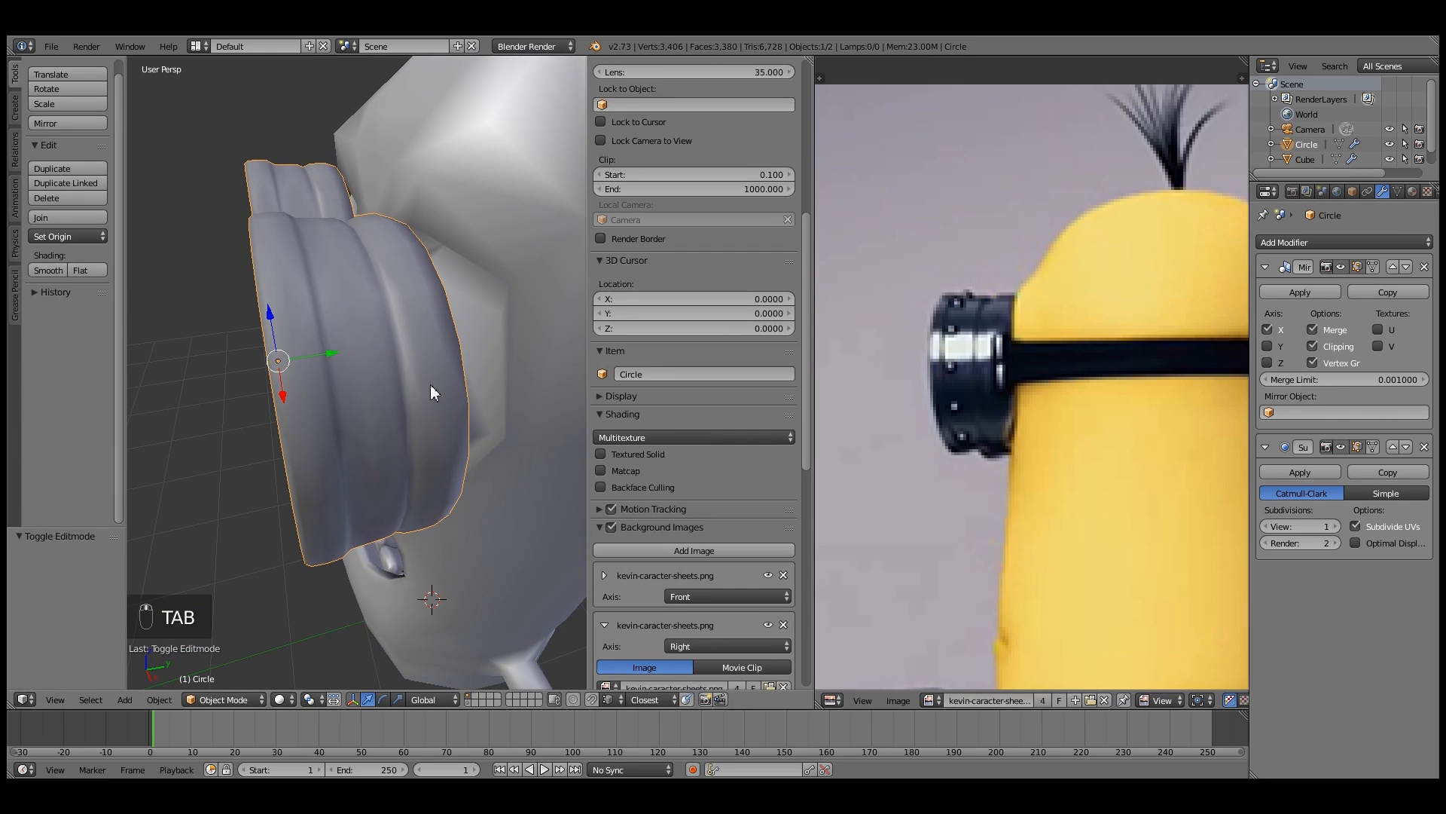
{"action": "mouse_move", "coordinate": [417, 445]}
{"action": "middle_mouse_down"}
{"action": "mouse_move", "coordinate": [377, 440]}
{"action": "mouse_move", "coordinate": [452, 429]}
{"action": "mouse_move", "coordinate": [420, 434]}
{"action": "mouse_move", "coordinate": [438, 430]}
{"action": "middle_mouse_up"}
In Edit Mode, select the edge loops bordering the goggle's front band, rim opening and groove, and bevel them by about 0.006 with one segment
{"action": "key", "text": "Tab"}
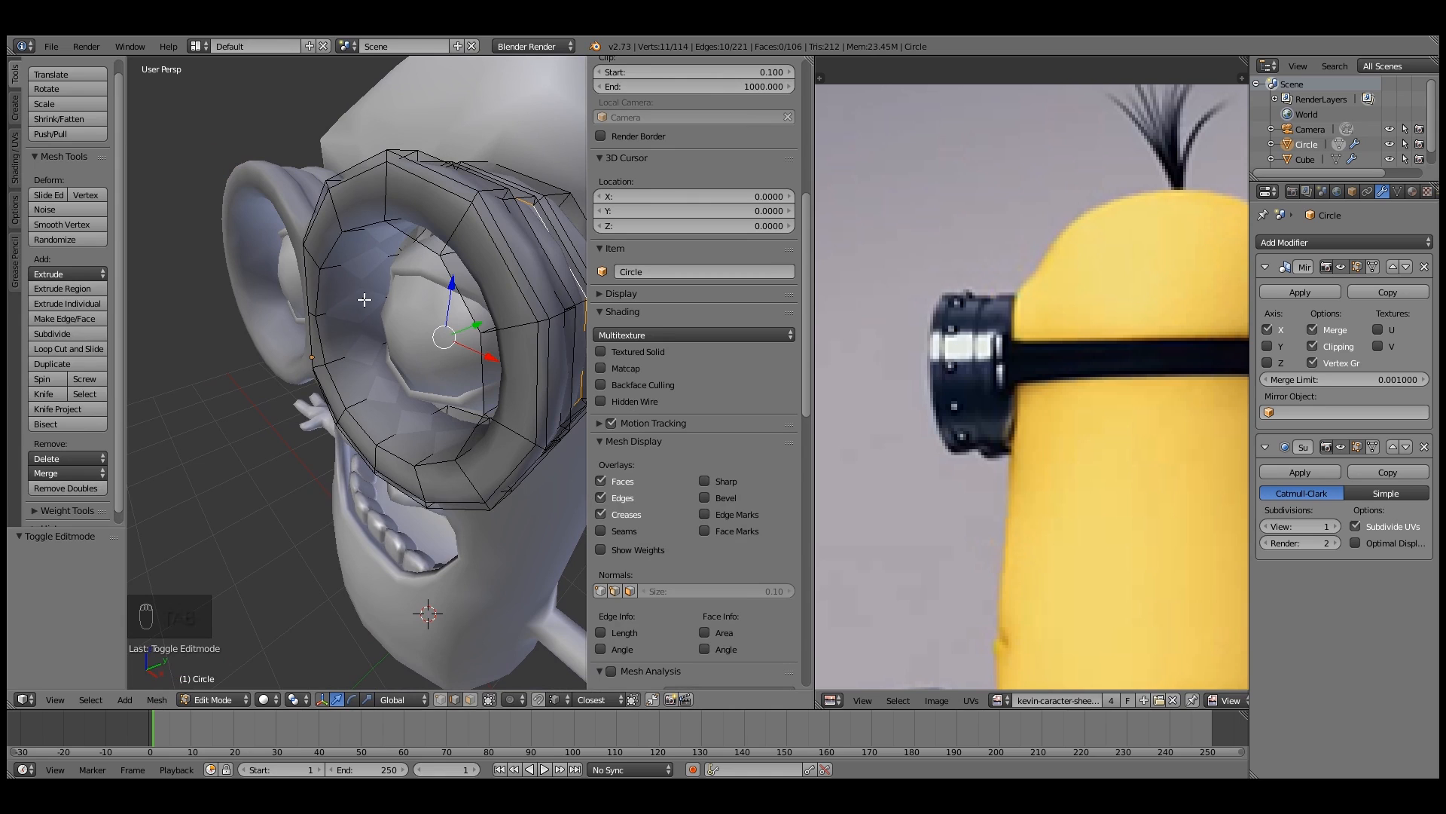
{"action": "right_click", "coordinate": [472, 441], "text": "alt"}
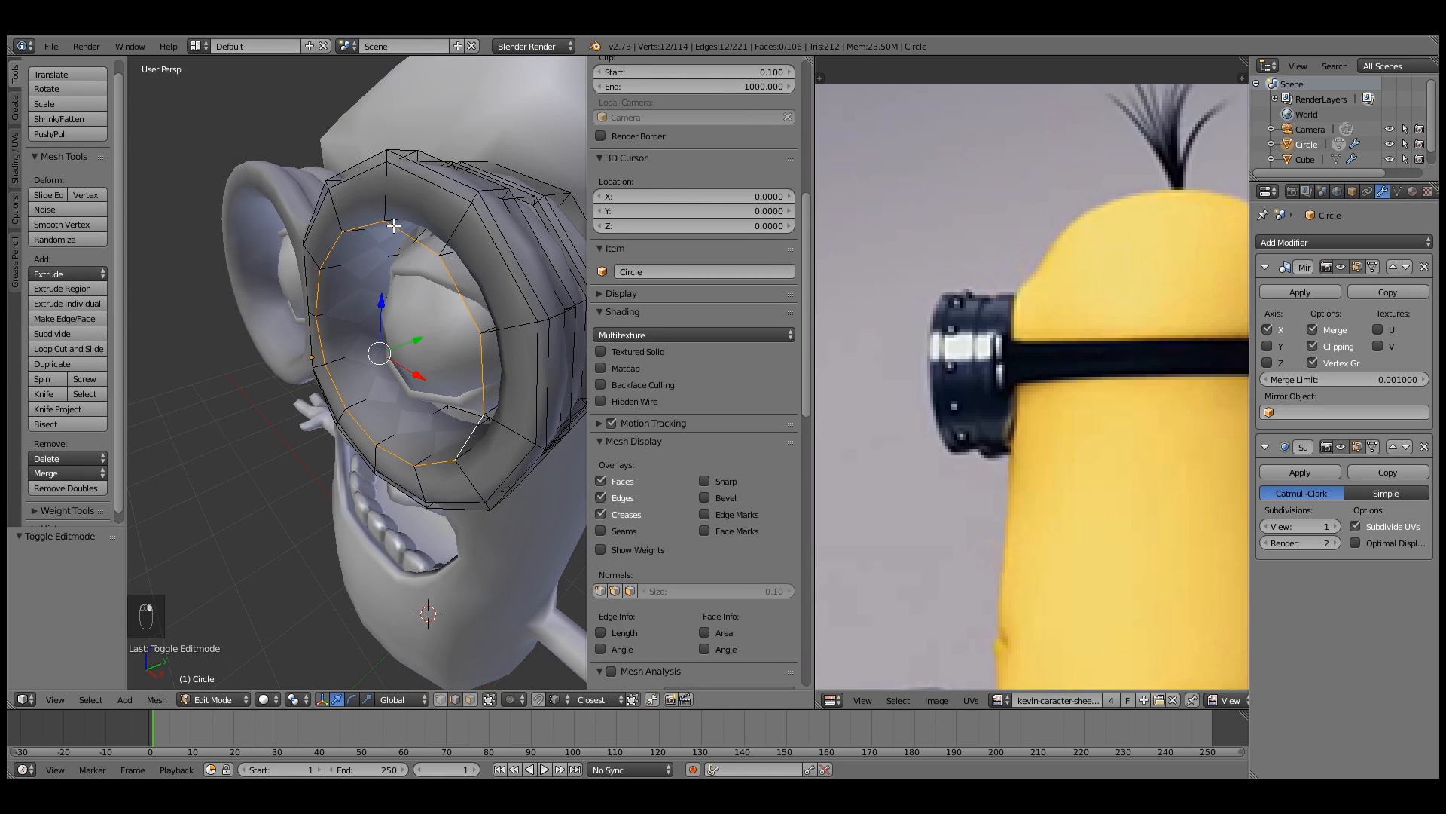
{"action": "middle_click_drag", "start_coordinate": [520, 297], "coordinate": [501, 300]}
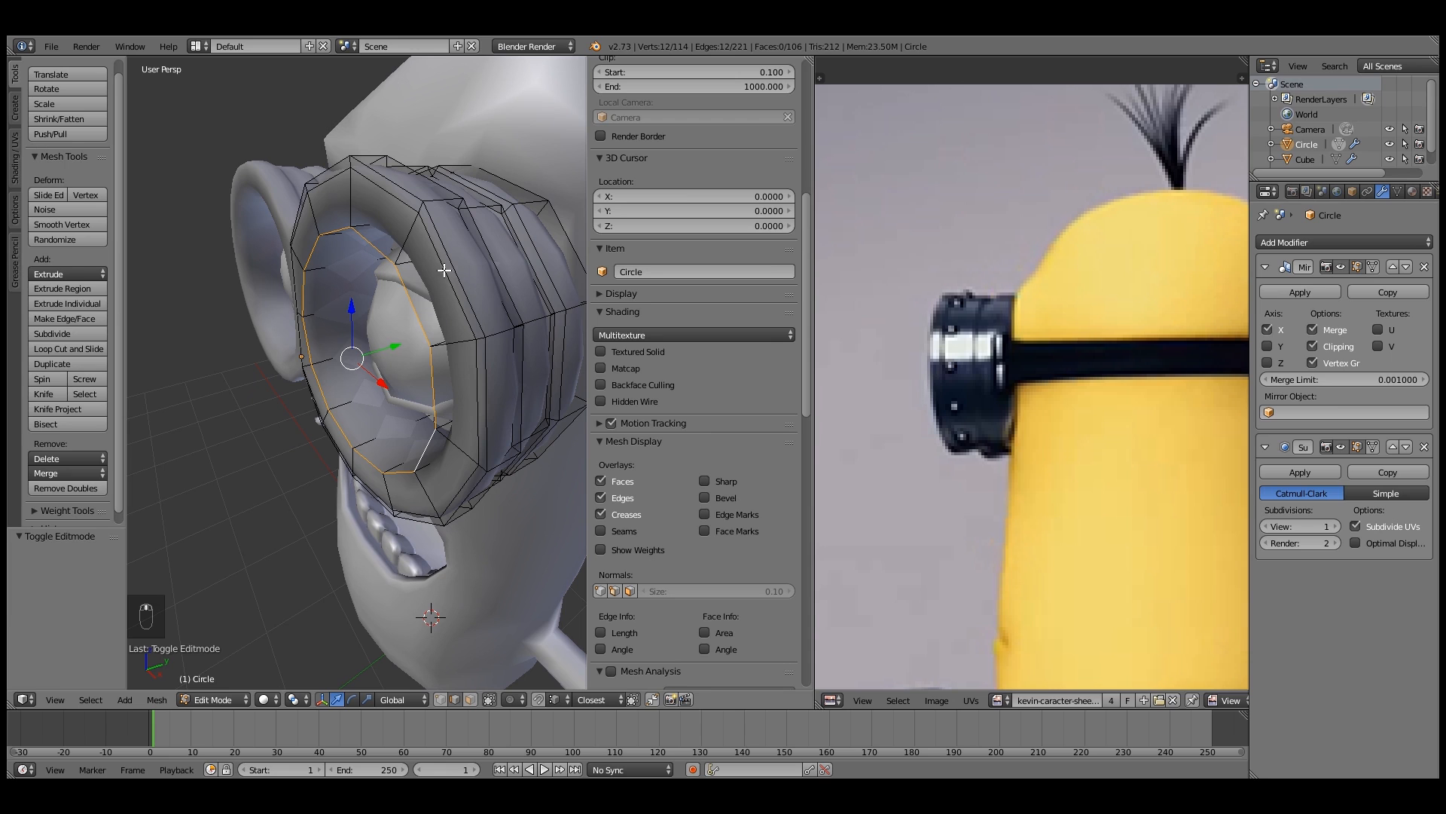
{"action": "right_click", "coordinate": [440, 236], "text": "alt+shift"}
{"action": "middle_click_drag", "start_coordinate": [452, 242], "coordinate": [407, 270]}
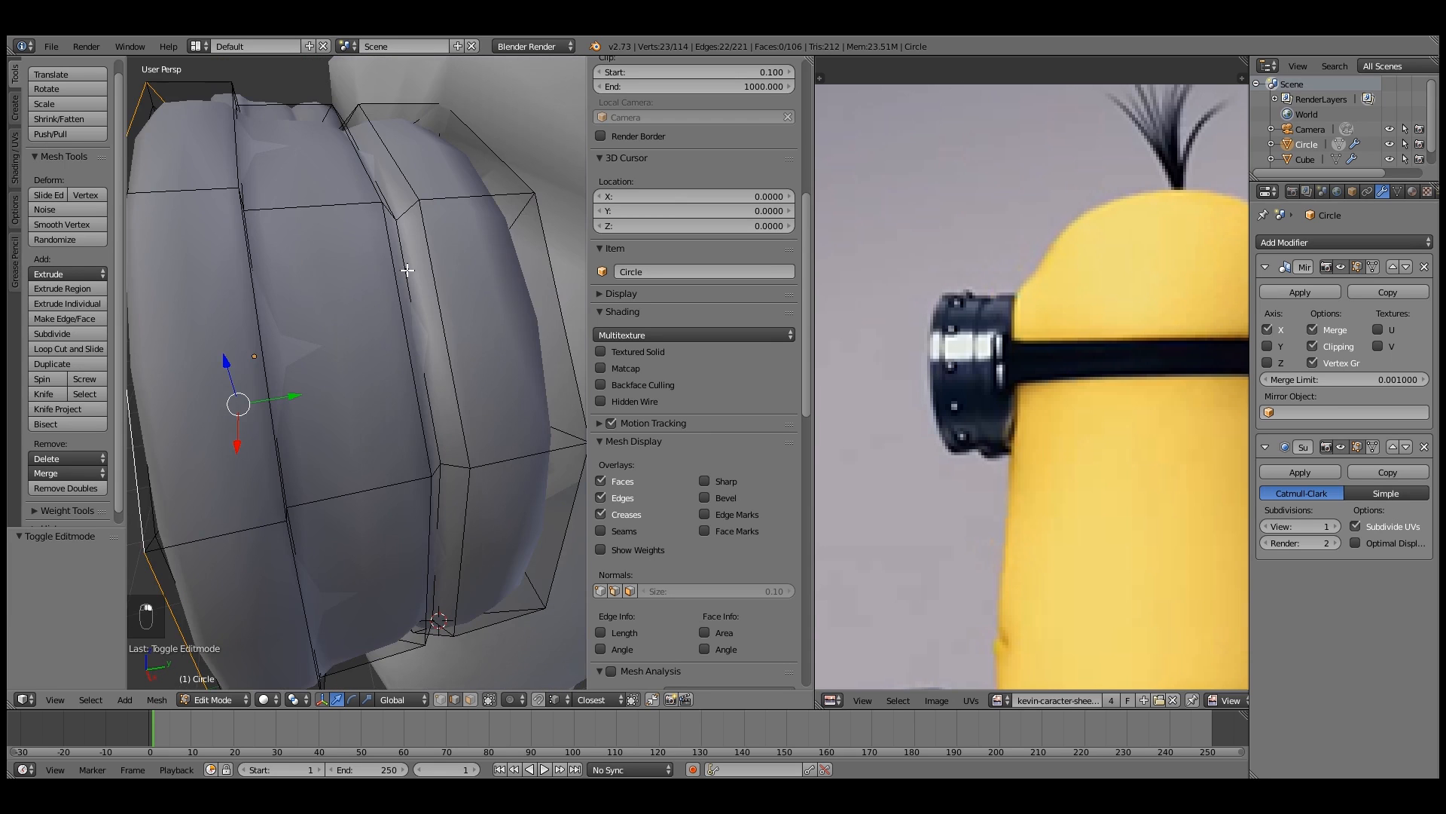
{"action": "middle_click_drag", "start_coordinate": [250, 243], "coordinate": [235, 251]}
{"action": "right_click", "coordinate": [152, 134], "text": "alt+shift"}
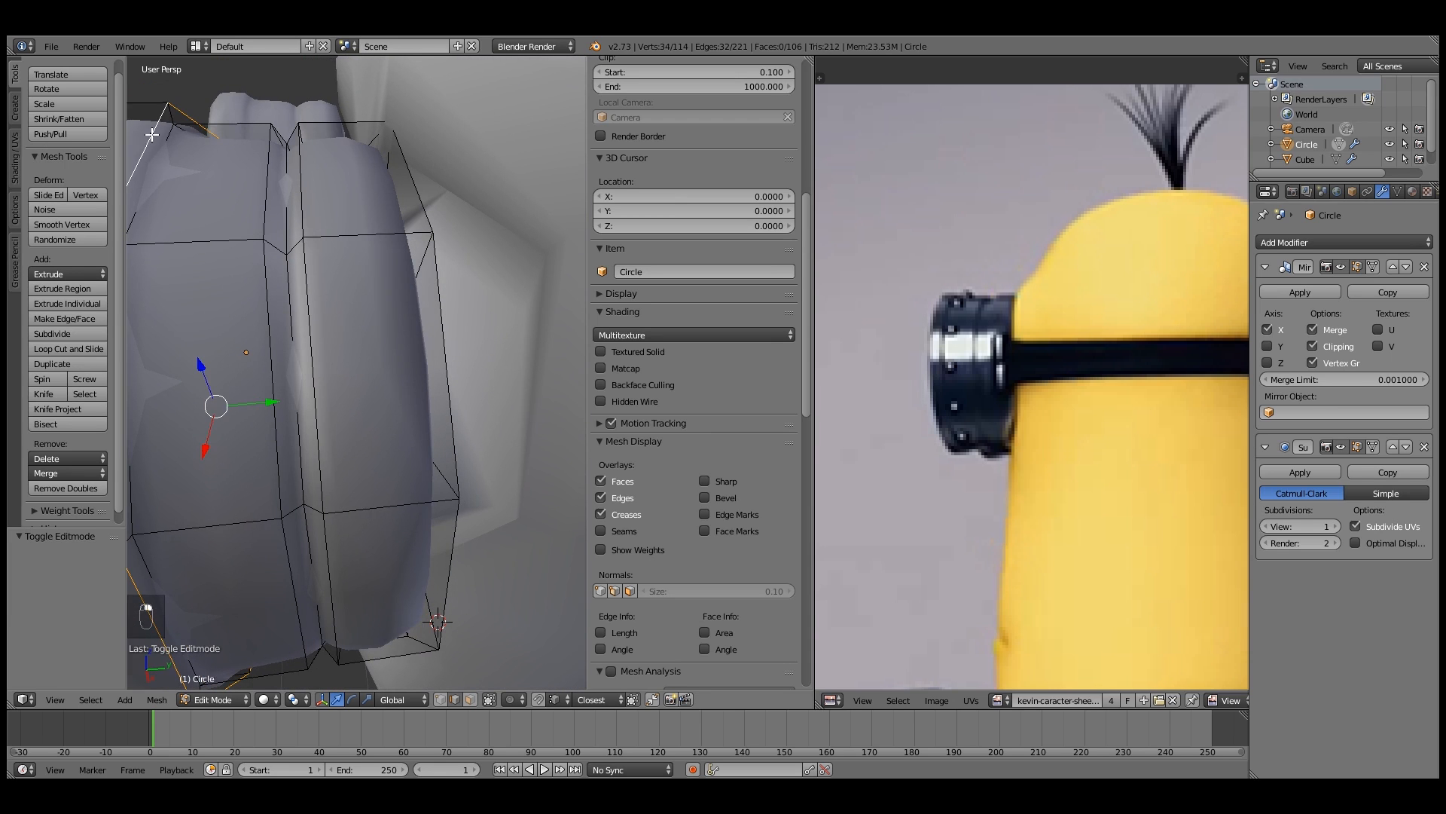
{"action": "right_click", "coordinate": [160, 144], "text": "alt+shift"}
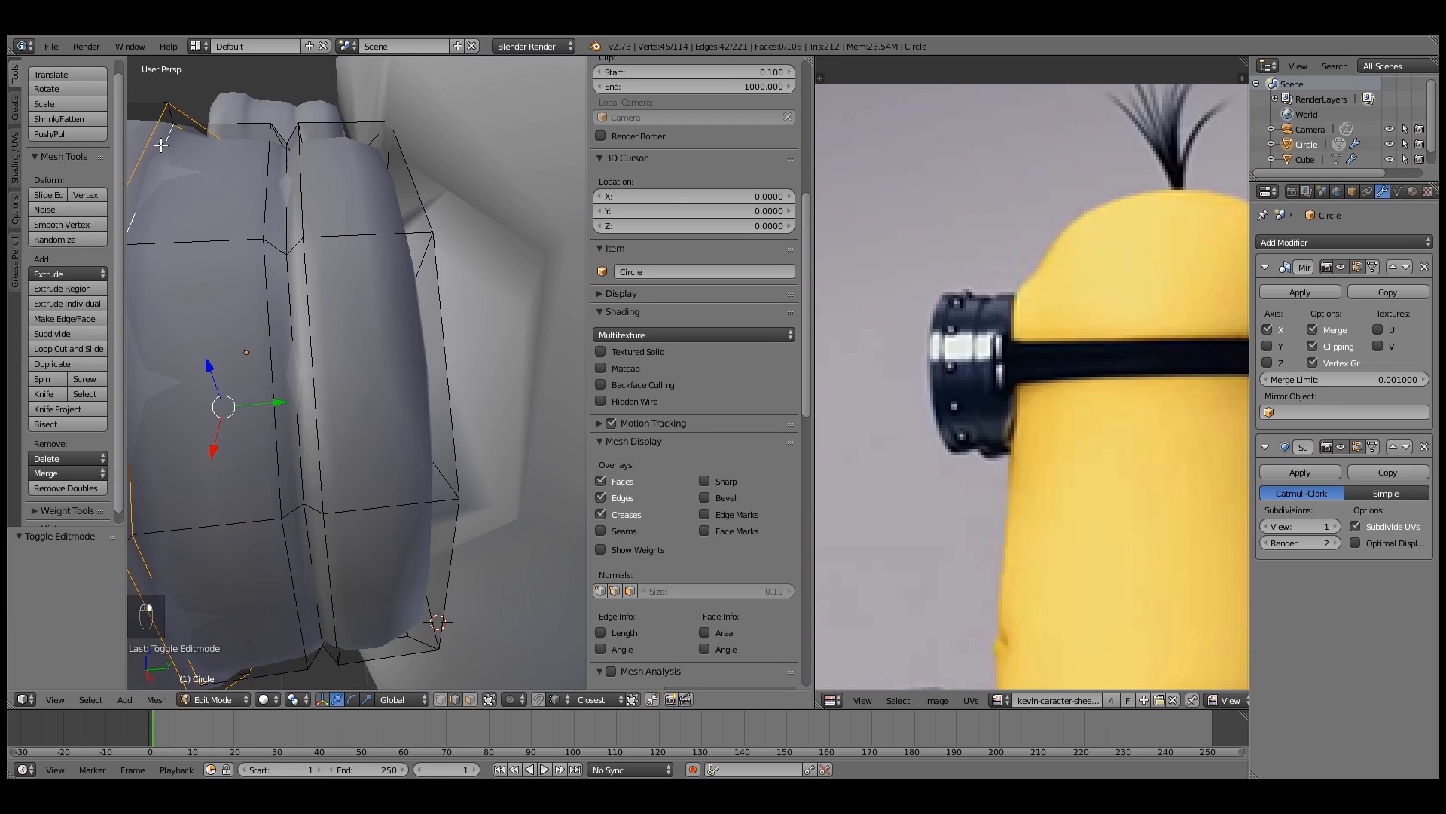
{"action": "right_click", "coordinate": [260, 178], "text": "alt+shift"}
{"action": "right_click", "coordinate": [306, 196], "text": "alt+shift"}
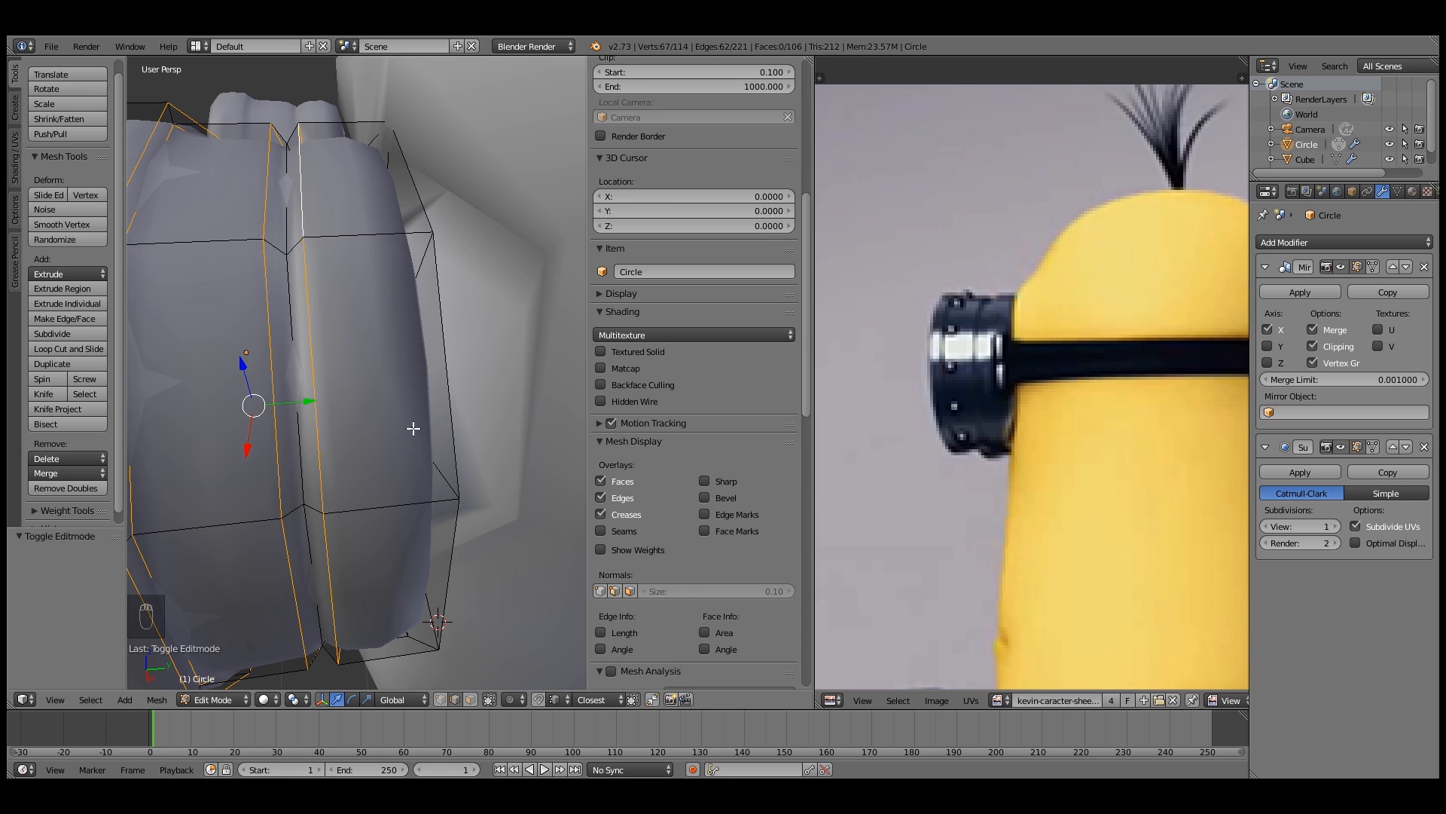
{"action": "scroll", "coordinate": [408, 404], "scroll_direction": "down", "scroll_amount": 4}
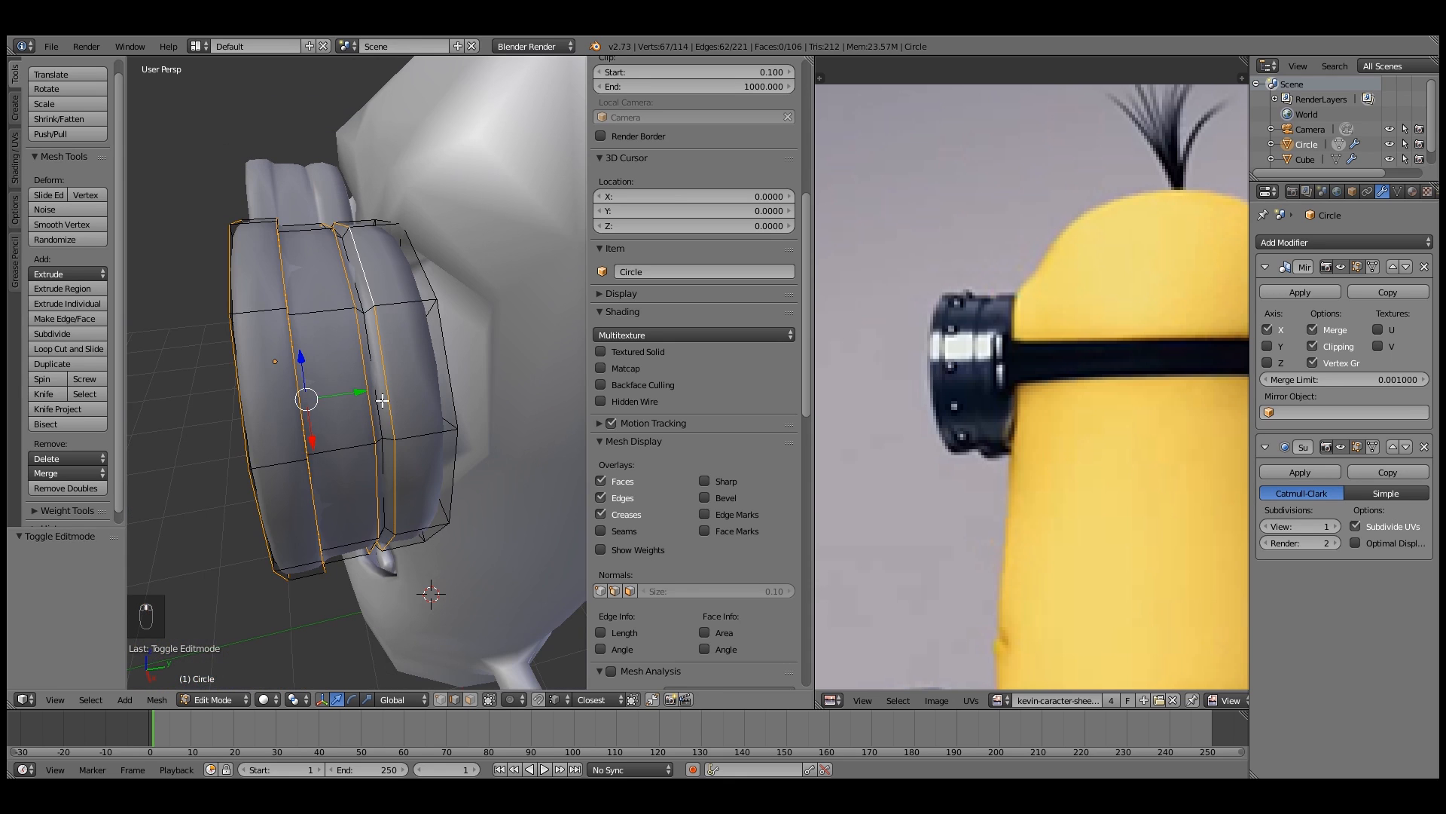
{"action": "key", "text": "ctrl+b"}
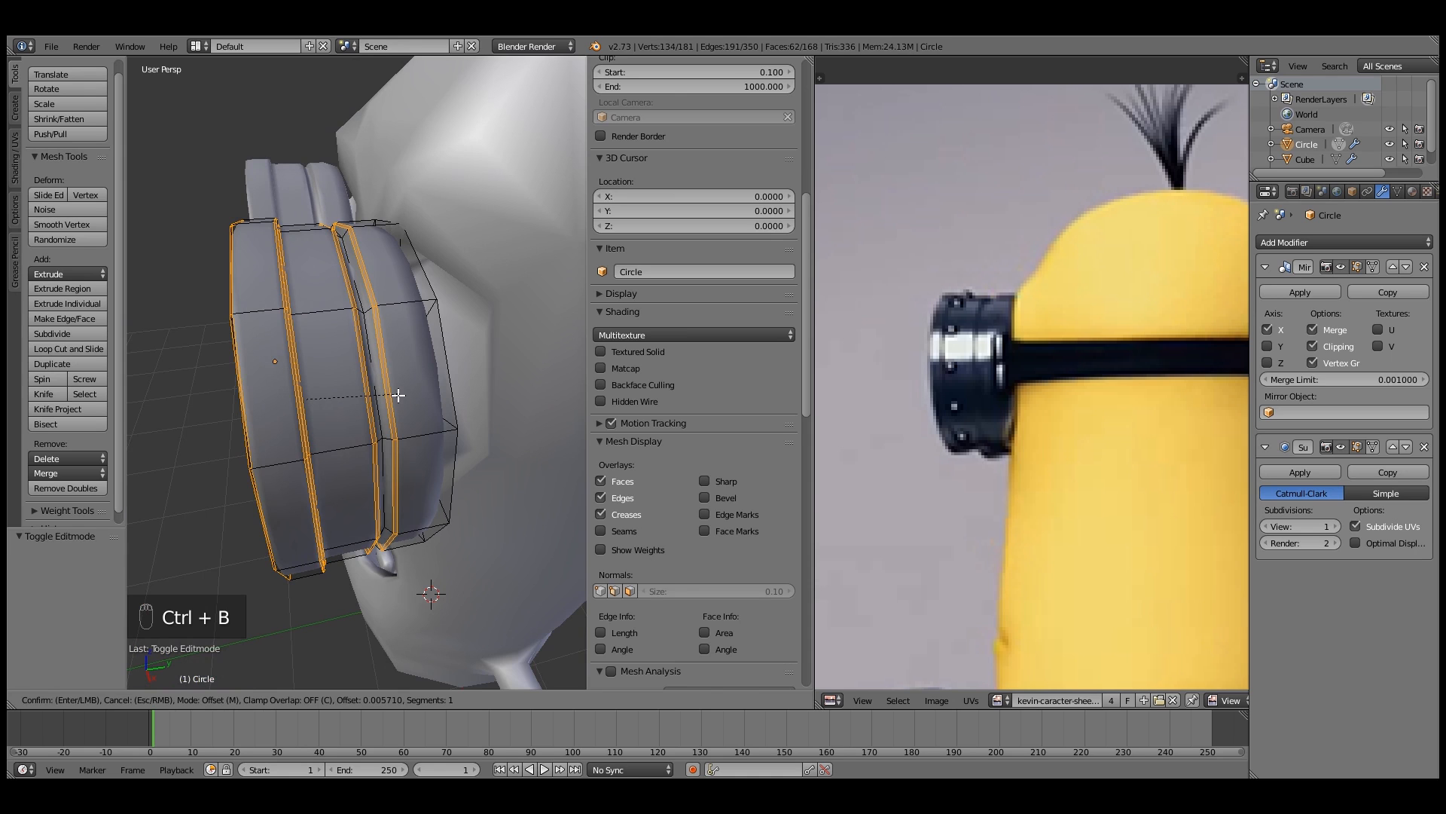
{"action": "left_click", "coordinate": [398, 395]}
{"action": "middle_click_drag", "start_coordinate": [336, 400], "coordinate": [337, 304]}
In Object Mode, set the Subdivision Surface modifier's View level to 2, inspect the goggles, and select one rear edge in Edit Mode
{"action": "key", "text": "Tab"}
{"action": "left_click", "coordinate": [1335, 526]}
{"action": "middle_click_drag", "start_coordinate": [426, 292], "coordinate": [309, 264]}
{"action": "middle_click_drag", "start_coordinate": [283, 203], "coordinate": [326, 309]}
{"action": "key", "text": "Tab"}
{"action": "right_click", "coordinate": [277, 324]}
{"action": "left_click", "coordinate": [385, 793]}
{"action": "left_click", "coordinate": [385, 792]}
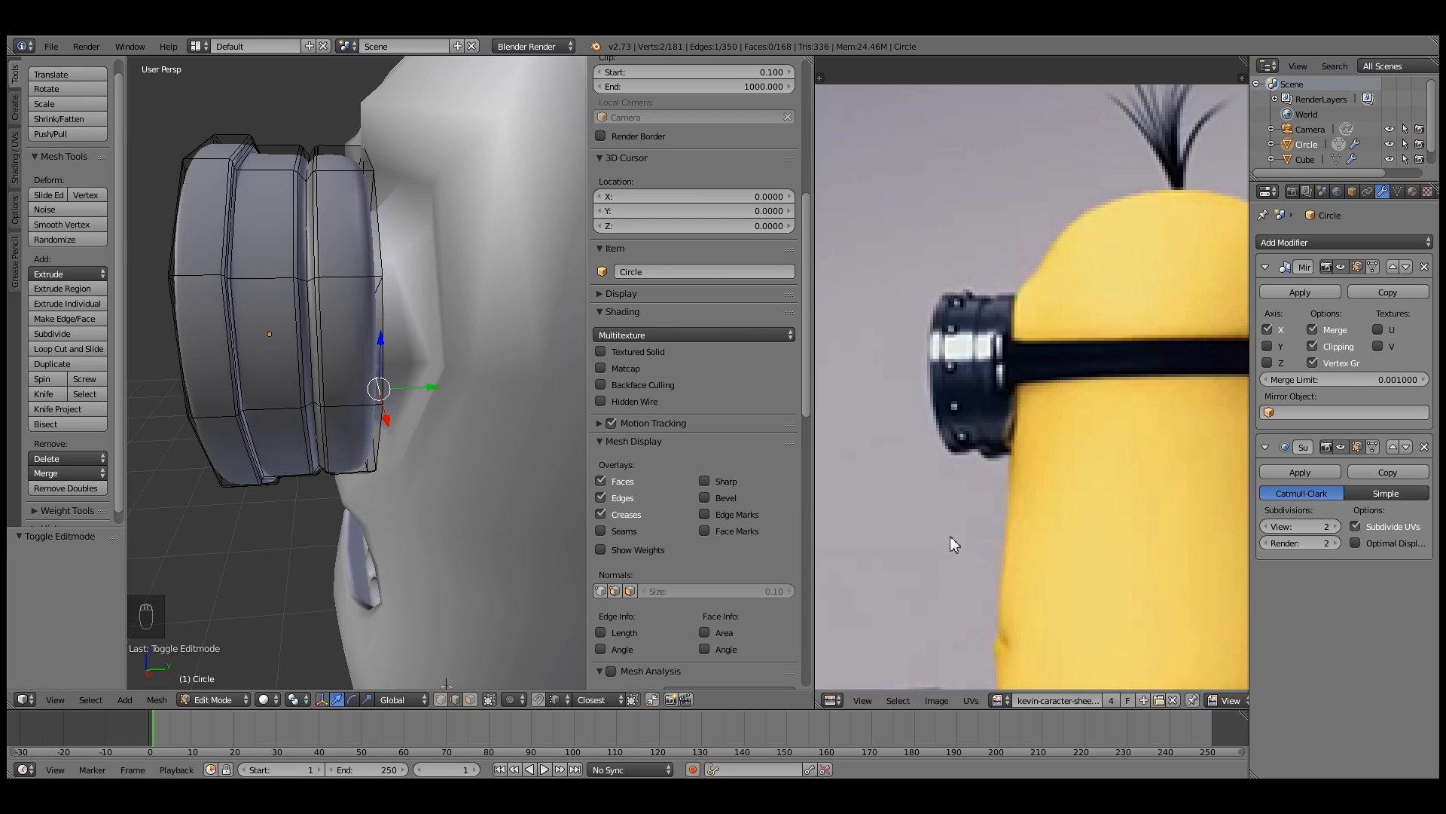
{"action": "mouse_move", "coordinate": [500, 795]}
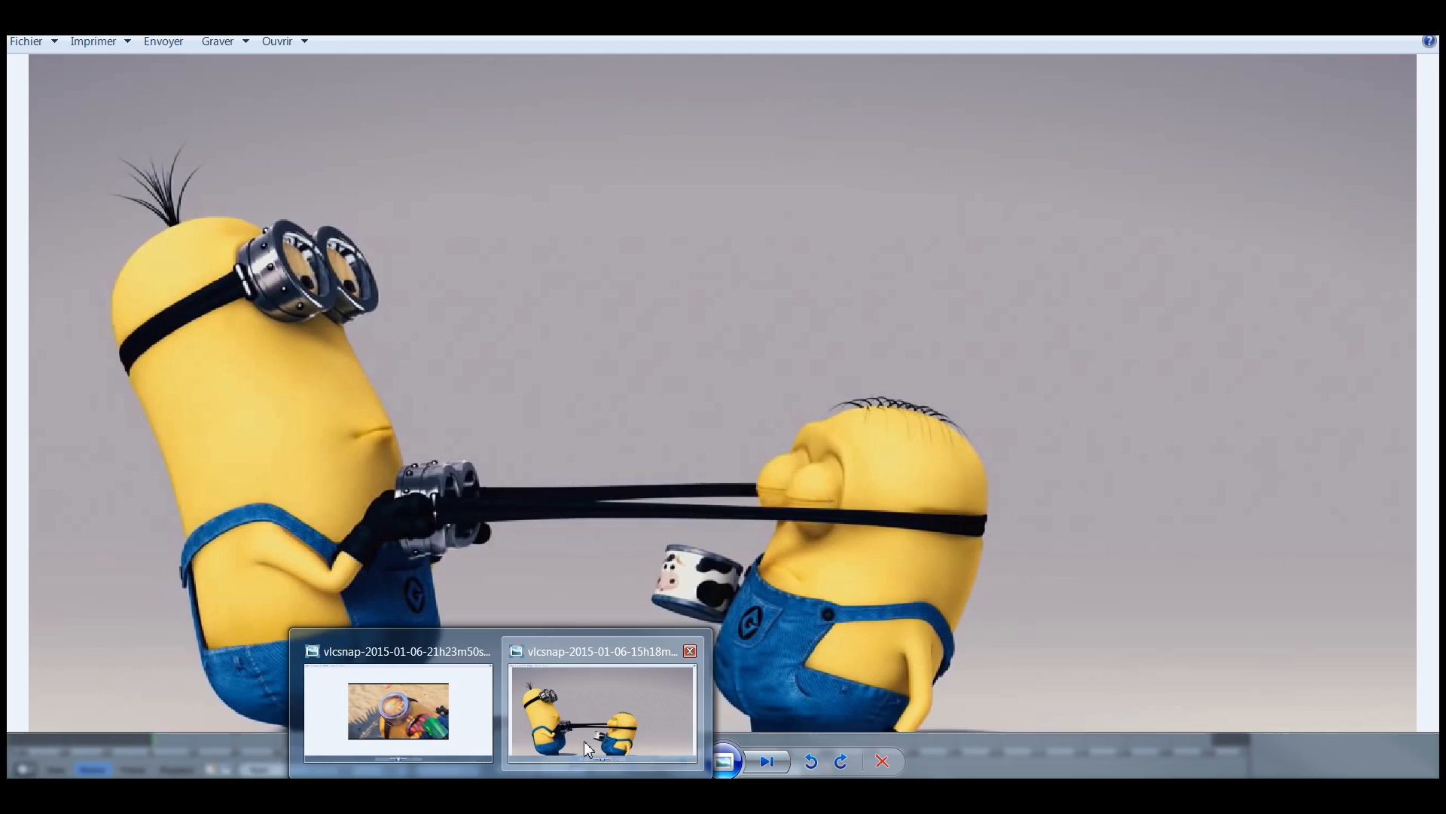
{"action": "left_click", "coordinate": [589, 748]}
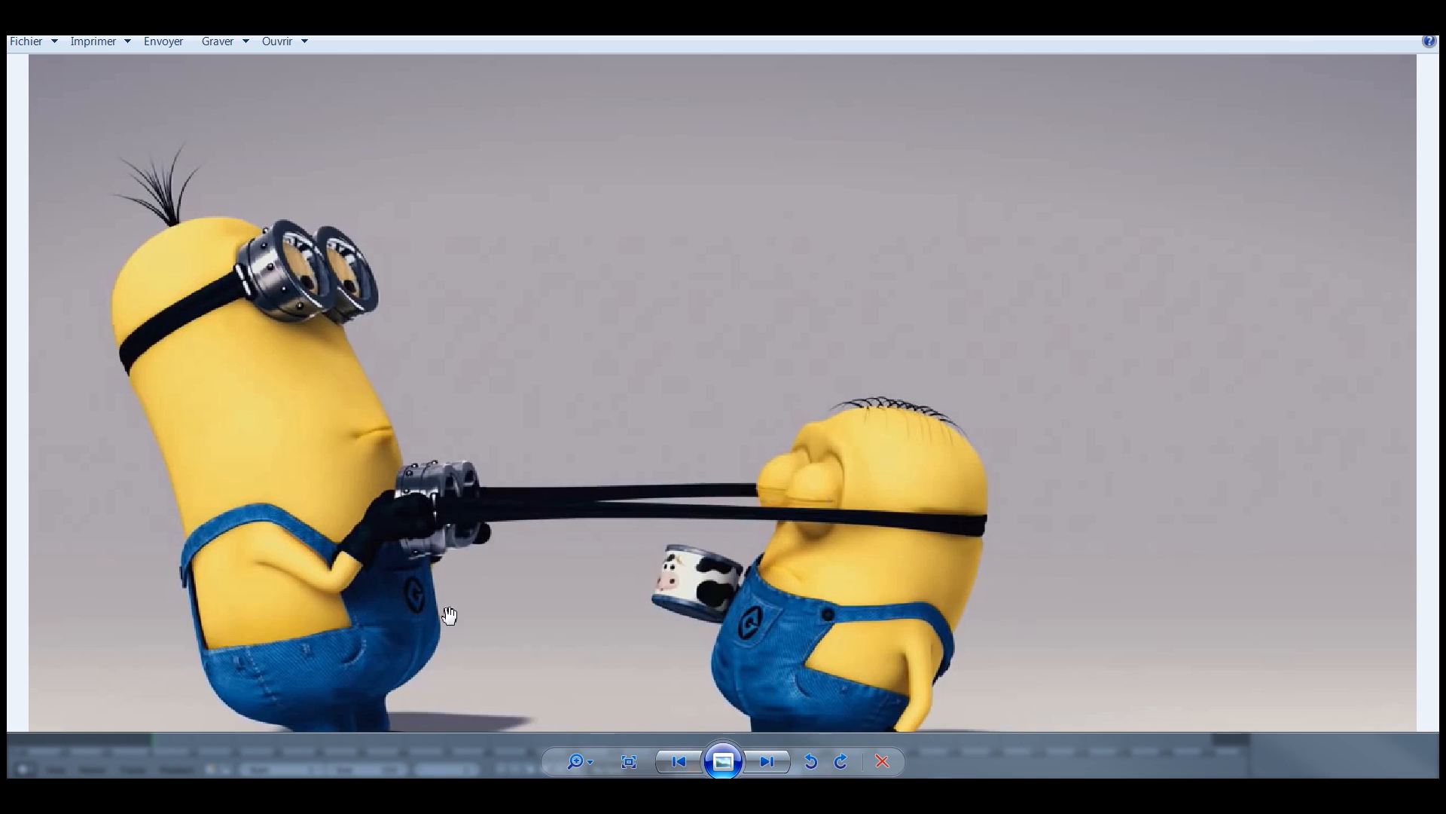
{"action": "left_click", "coordinate": [775, 762]}
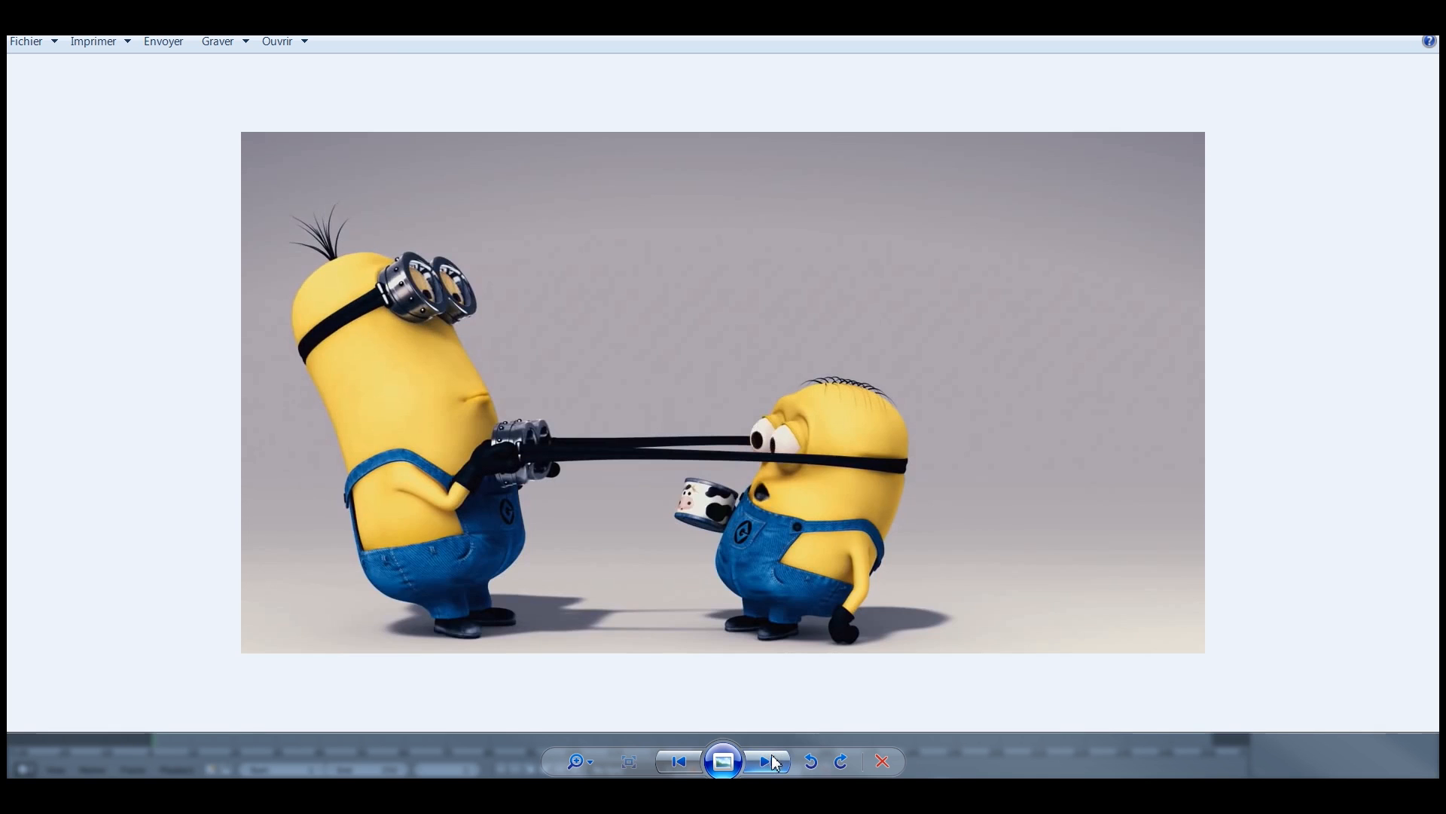
Look through the neighbouring minion reference images, zooming in to examine the shape of the goggles against the head
{"action": "left_click", "coordinate": [767, 762]}
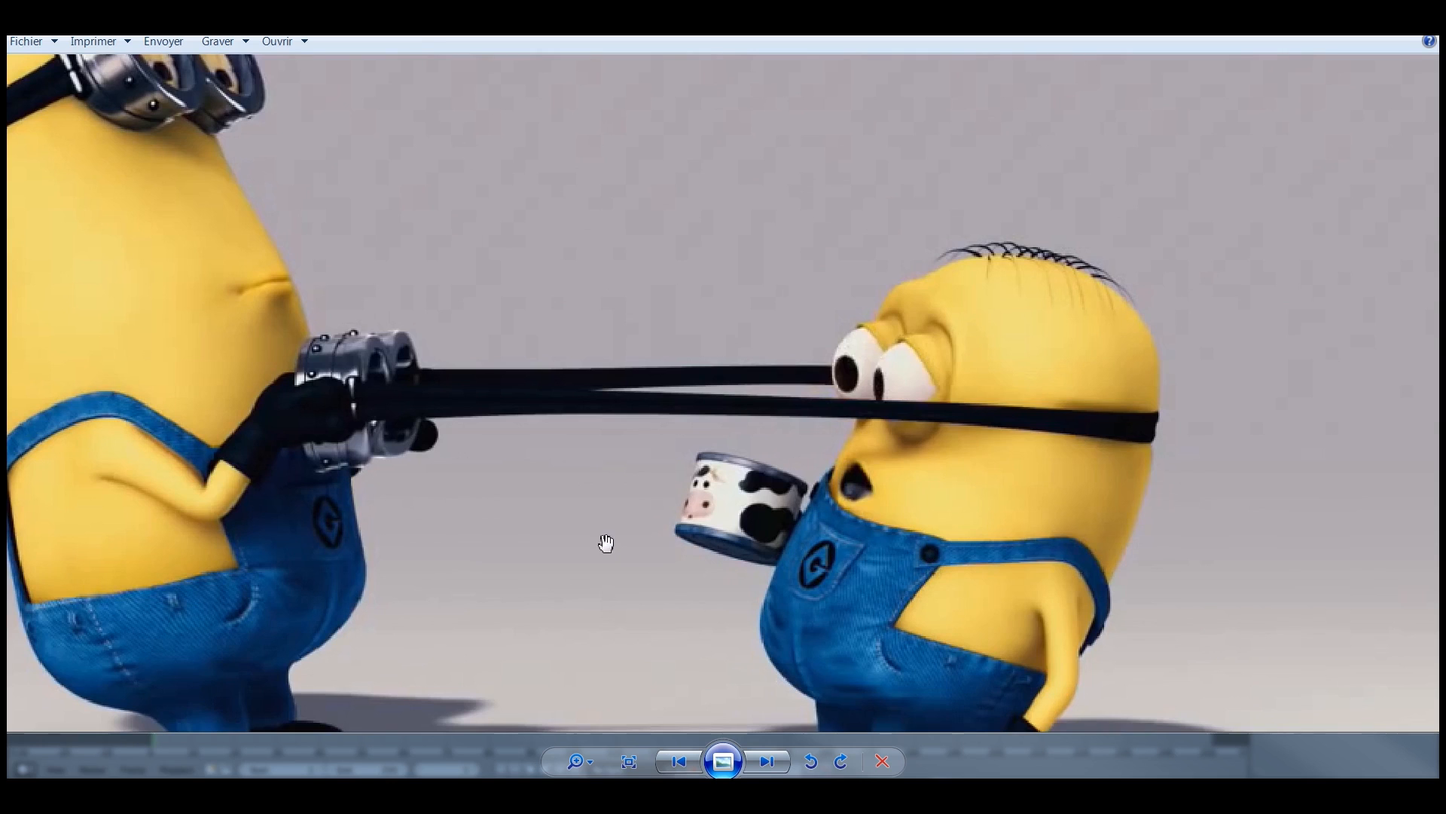
{"action": "left_click", "coordinate": [768, 763]}
{"action": "left_click", "coordinate": [678, 763]}
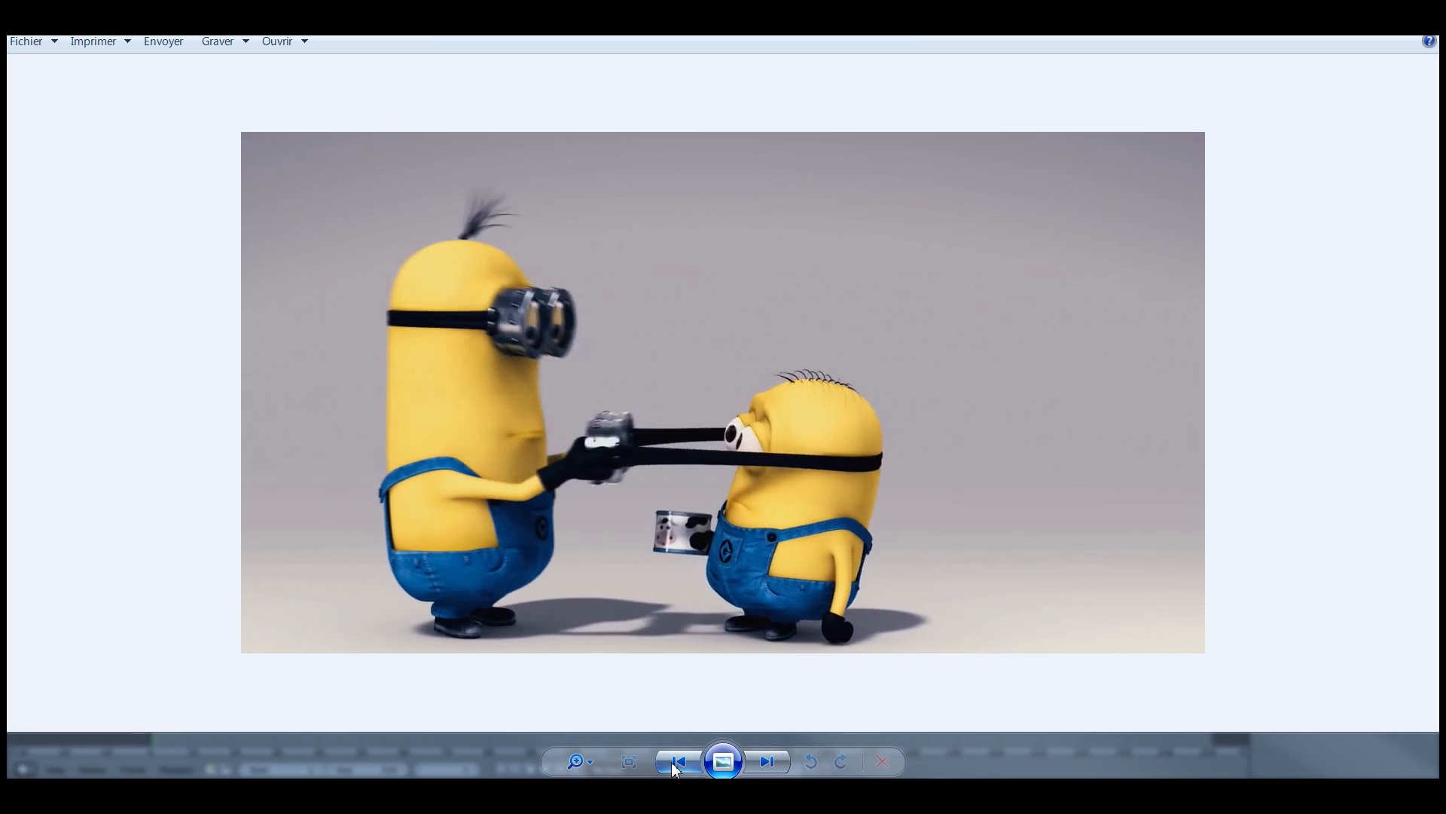
{"action": "scroll", "coordinate": [634, 575], "scroll_direction": "up", "scroll_amount": 3}
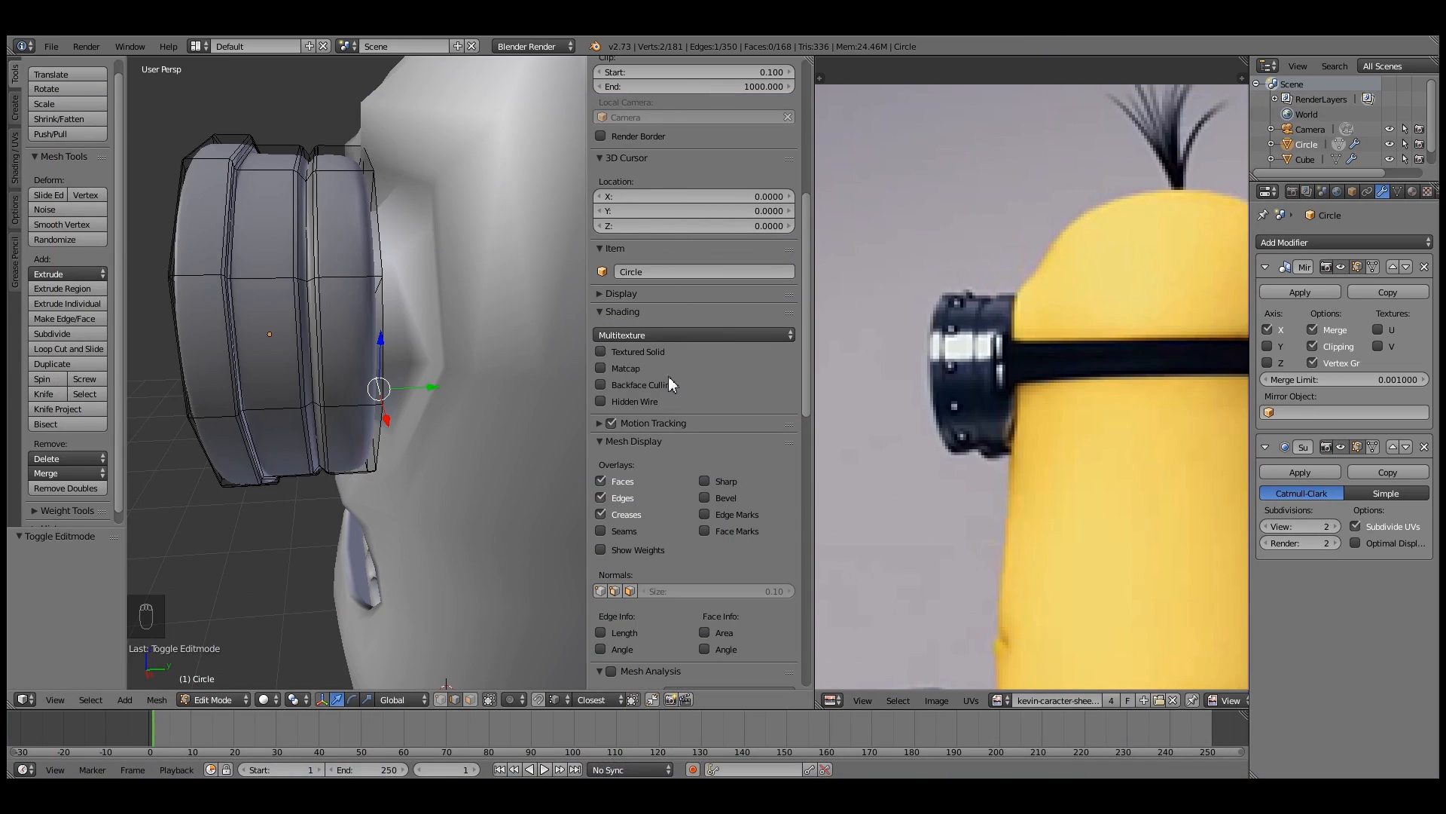
Back in Blender, try to move the selected rear goggle edge about 0.124 along Y, and undo it
{"action": "middle_click_drag", "start_coordinate": [636, 377], "coordinate": [354, 334]}
{"action": "left_click_drag", "start_coordinate": [251, 362], "coordinate": [282, 361]}
{"action": "middle_click_drag", "start_coordinate": [267, 279], "coordinate": [262, 278]}
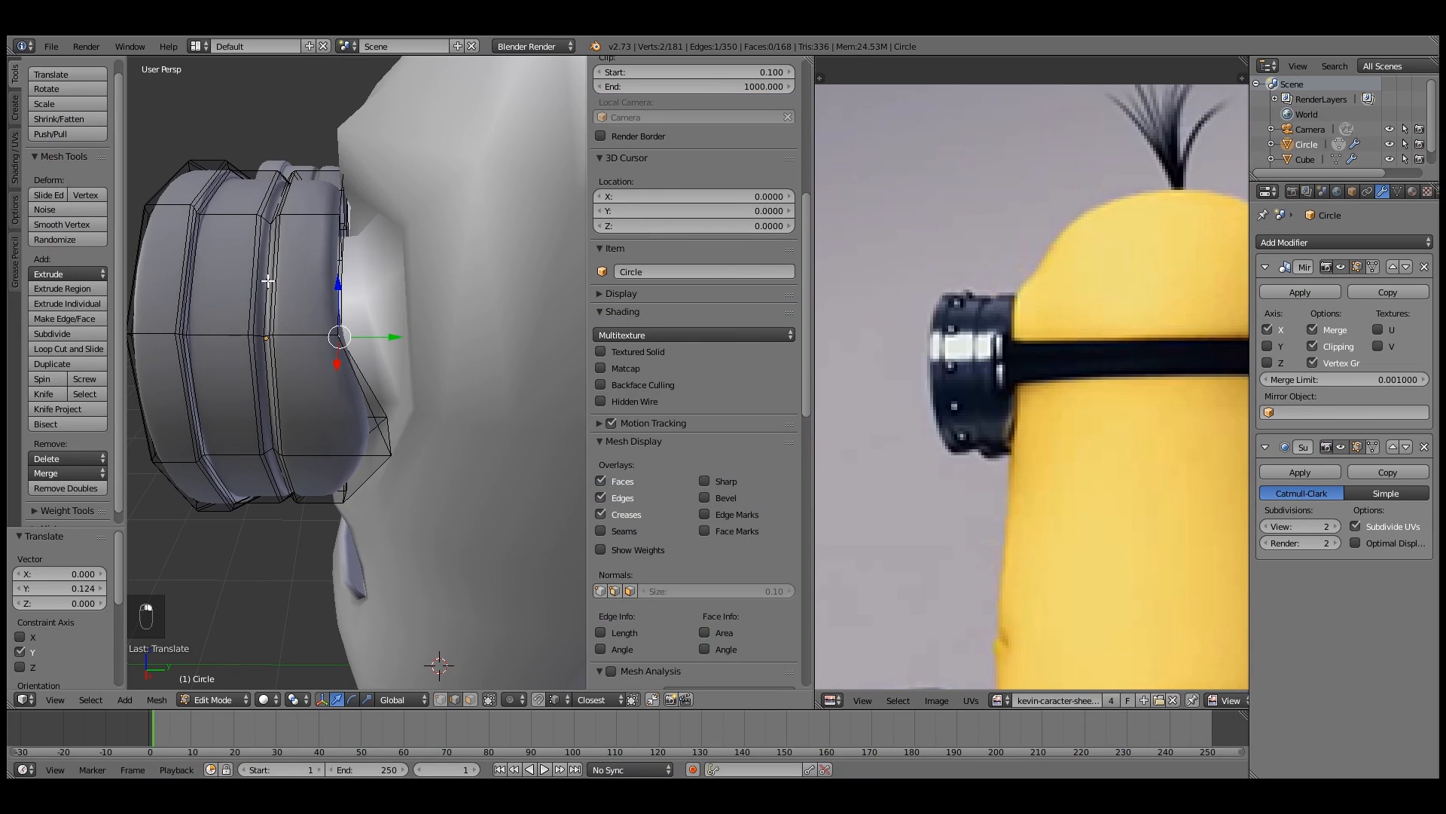
{"action": "key", "text": "ctrl+z"}
{"action": "key", "text": "ctrl+z"}
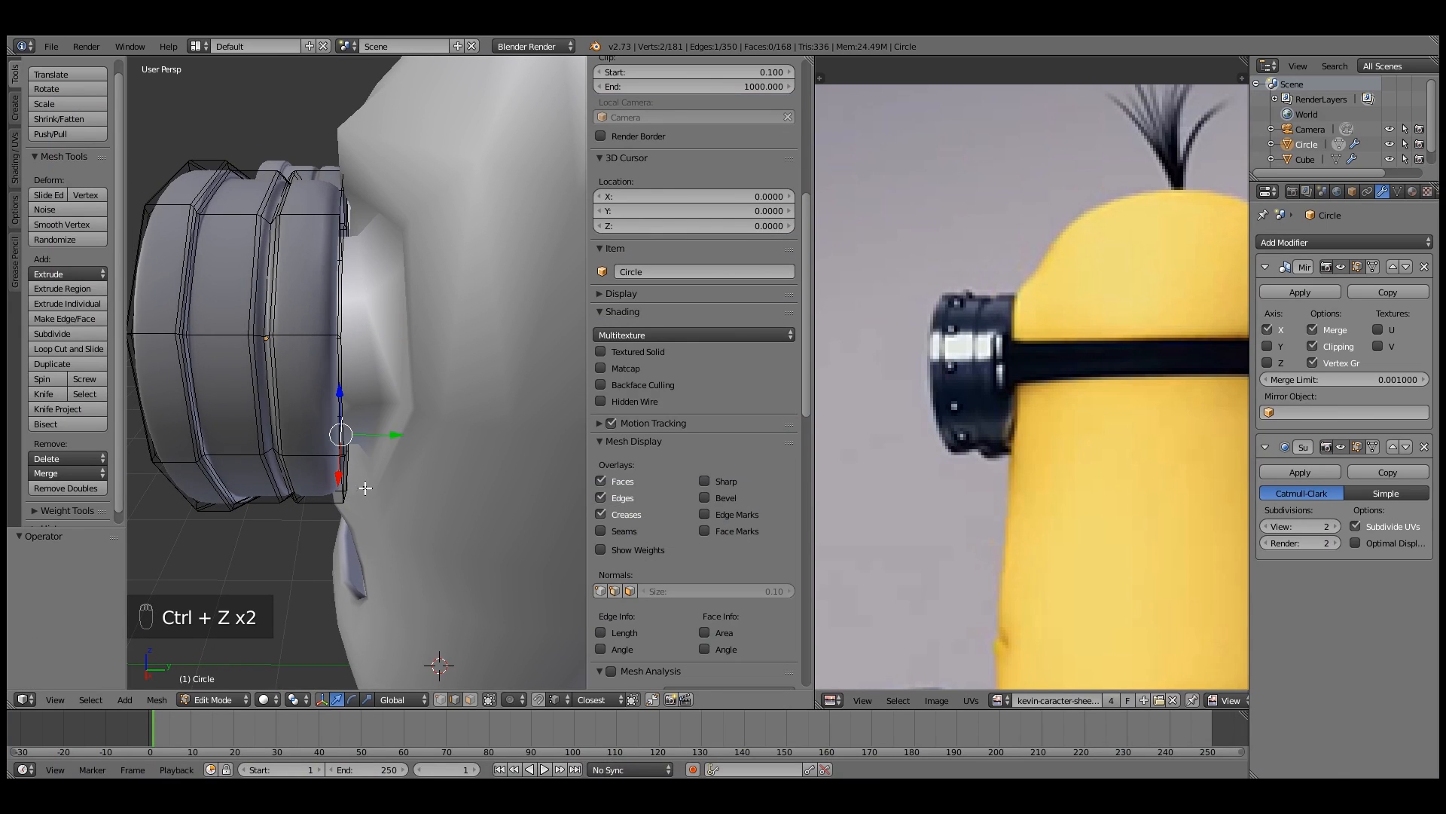
Clear the selection, select the goggle's rear ring of faces and move it about 0.075 along Y toward the head
{"action": "key", "text": "a"}
{"action": "middle_click_drag", "start_coordinate": [442, 668], "coordinate": [395, 614]}
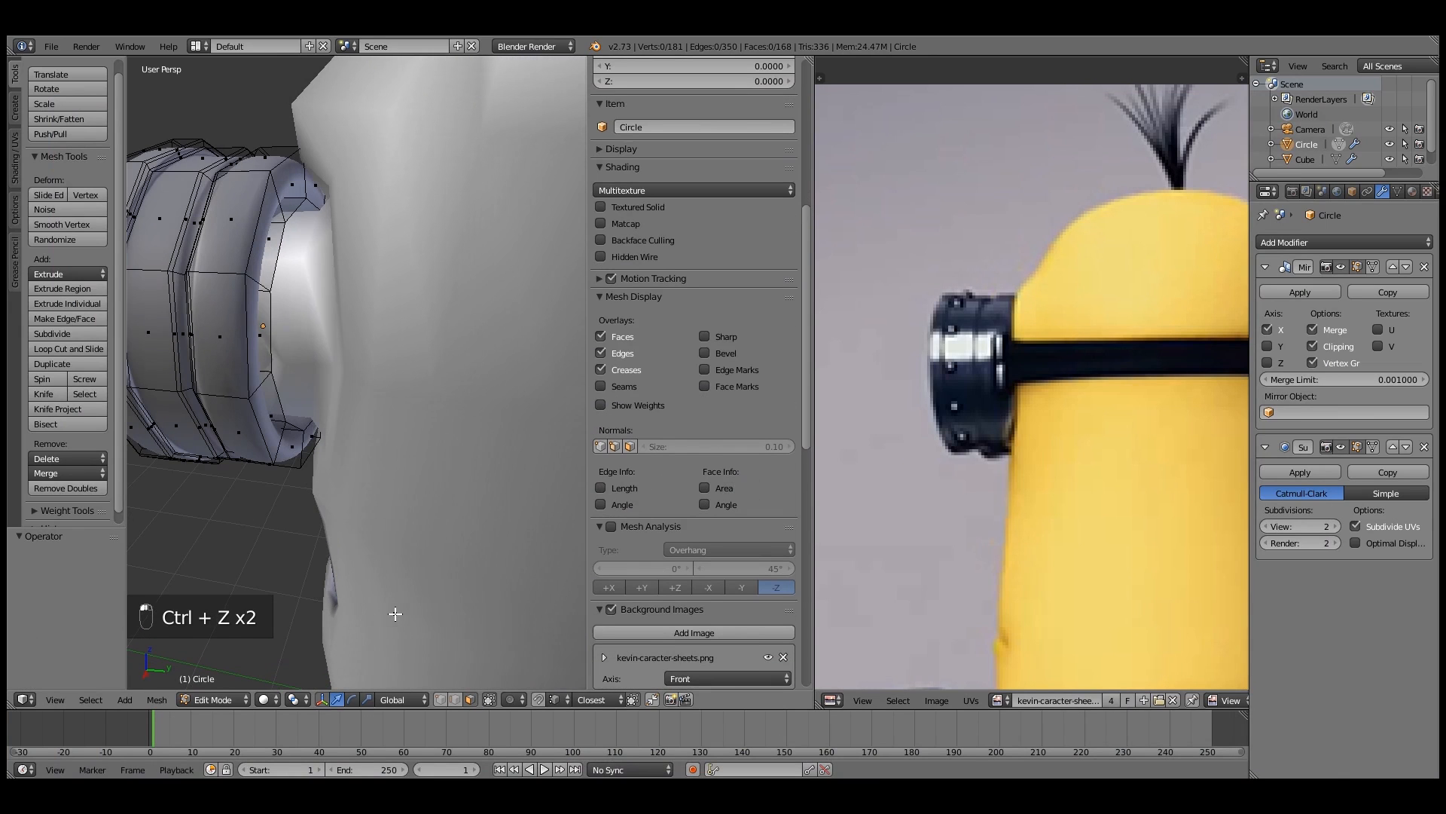
{"action": "right_click", "coordinate": [266, 371], "text": "alt"}
{"action": "key", "text": "g"}
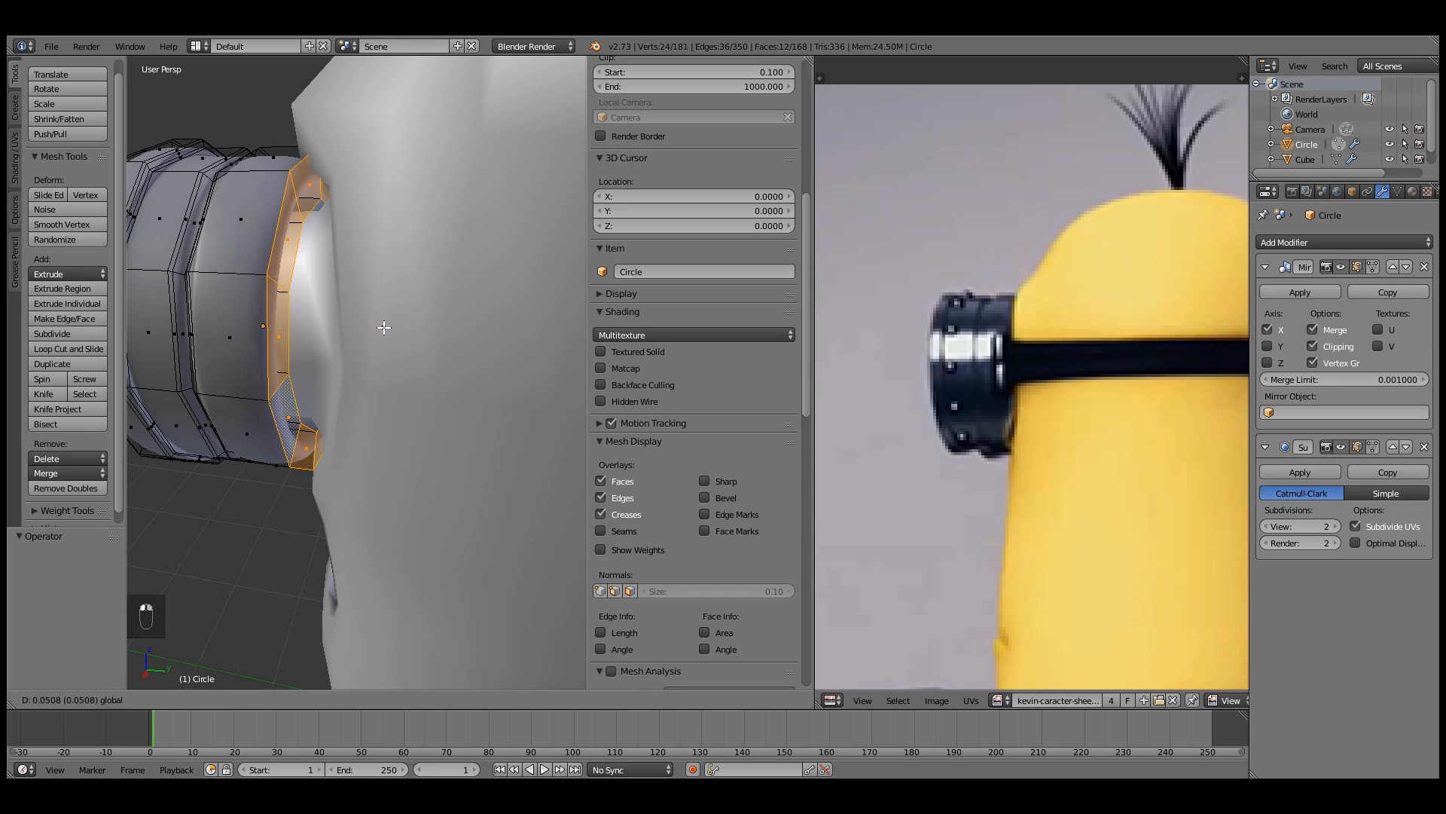
{"action": "left_click", "coordinate": [384, 327]}
{"action": "middle_click_drag", "start_coordinate": [383, 327], "coordinate": [380, 239]}
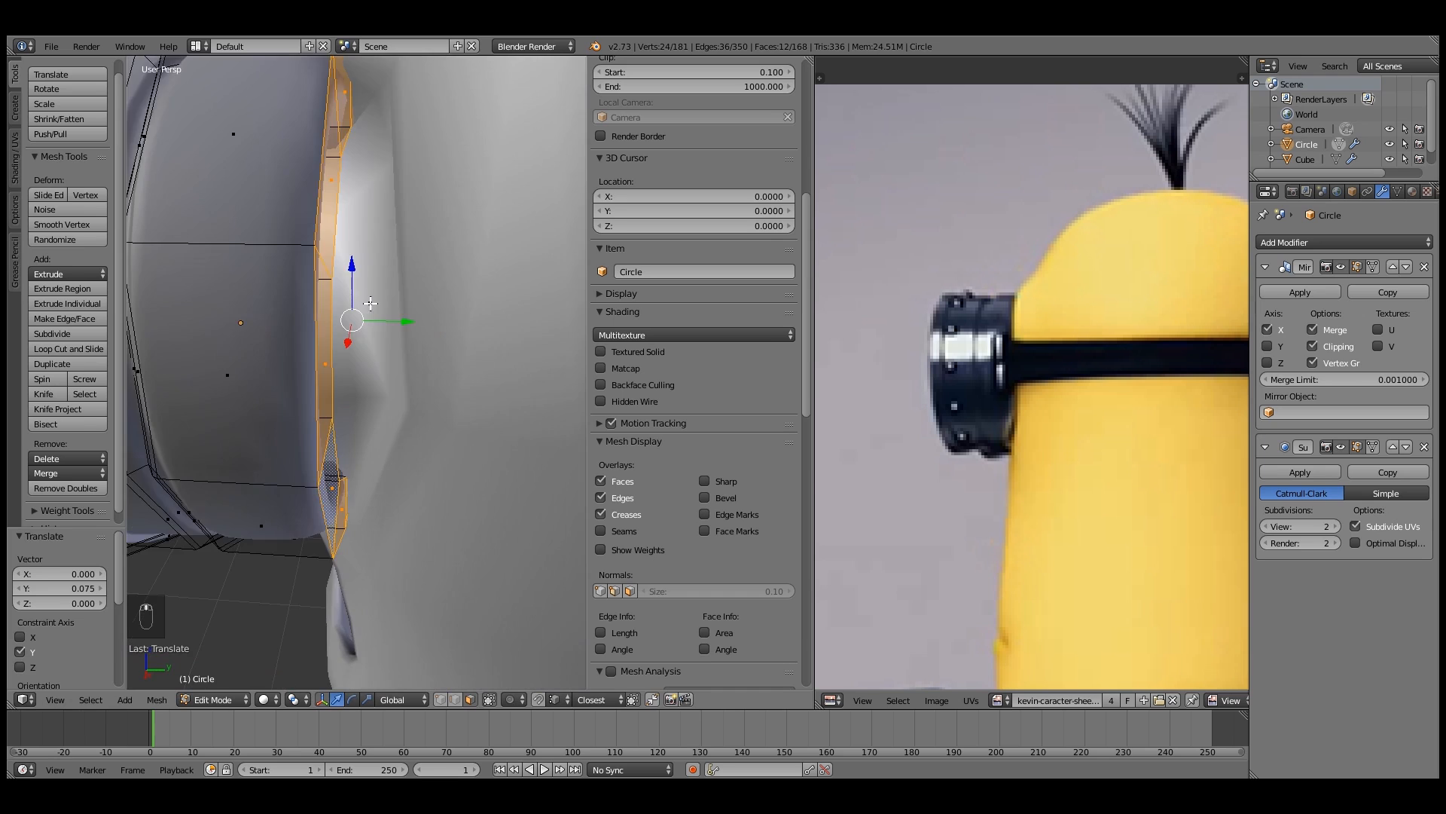
Check the fit against the head and shift the rear face ring about -0.054 along Y
{"action": "middle_click_drag", "start_coordinate": [371, 302], "coordinate": [363, 285]}
{"action": "middle_click_drag", "start_coordinate": [343, 355], "coordinate": [377, 332]}
{"action": "middle_click_drag", "start_coordinate": [535, 316], "coordinate": [475, 241]}
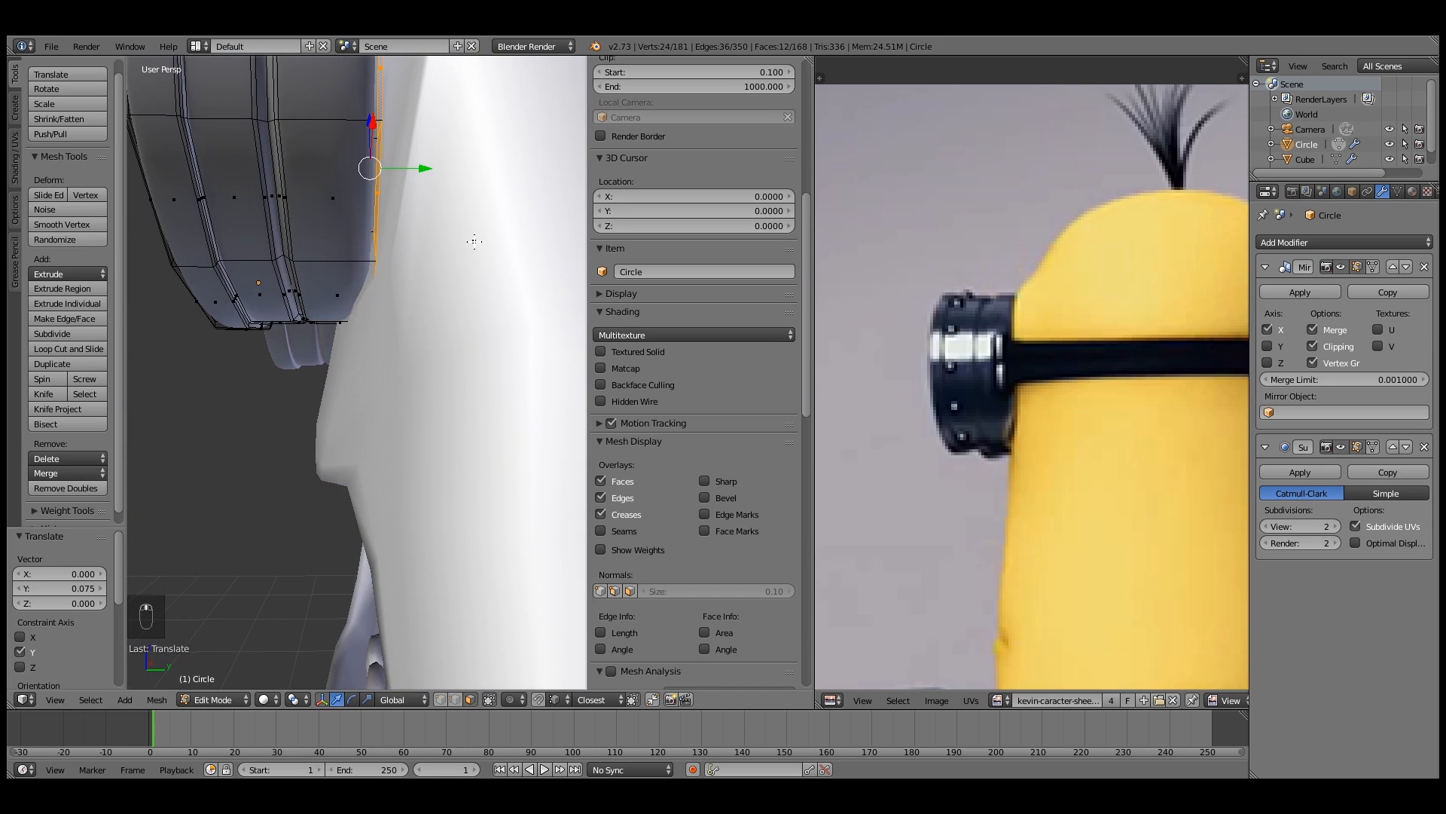
{"action": "key", "text": "g"}
{"action": "key", "text": "y"}
{"action": "left_click", "coordinate": [405, 165]}
{"action": "middle_click_drag", "start_coordinate": [406, 165], "coordinate": [337, 233]}
In edge select mode, select one outer rear edge of the goggle and move it about 0.150 along Y toward the head
{"action": "right_click", "coordinate": [327, 216]}
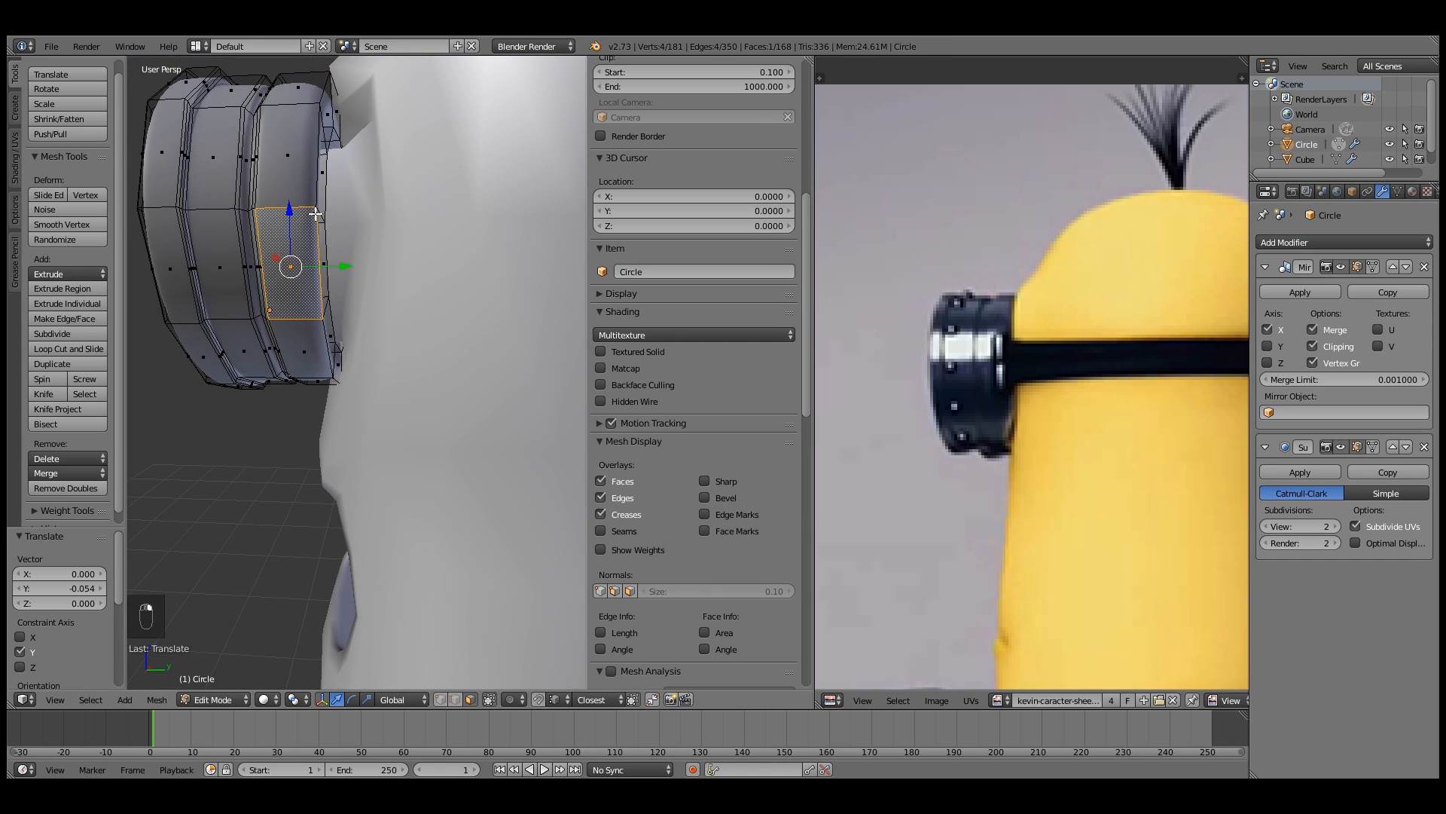
{"action": "right_click", "coordinate": [321, 214]}
{"action": "left_click", "coordinate": [455, 700]}
{"action": "right_click", "coordinate": [323, 214]}
{"action": "key", "text": "g"}
{"action": "key", "text": "y"}
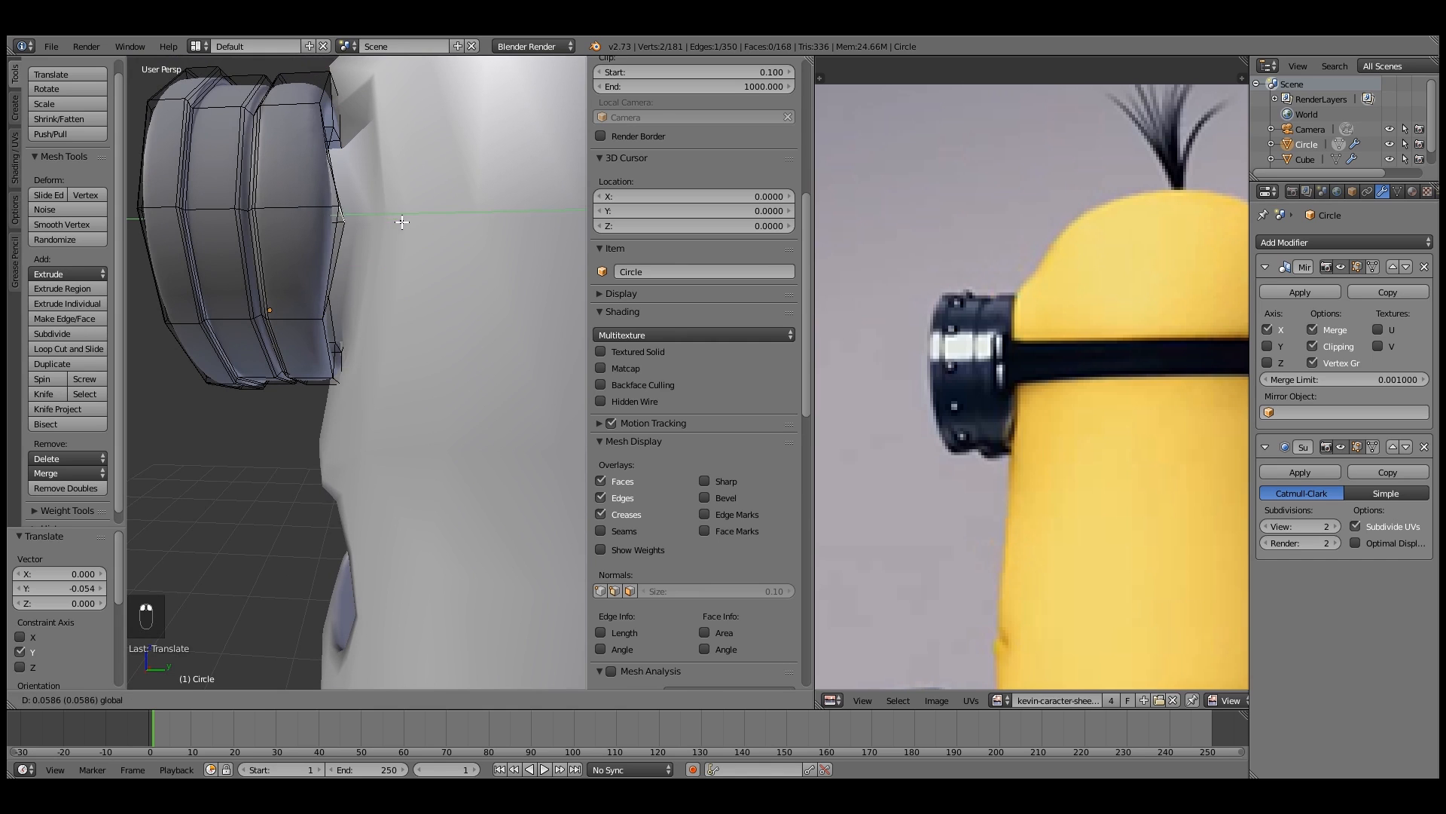
{"action": "left_click", "coordinate": [431, 228]}
{"action": "middle_click_drag", "start_coordinate": [343, 320], "coordinate": [317, 313]}
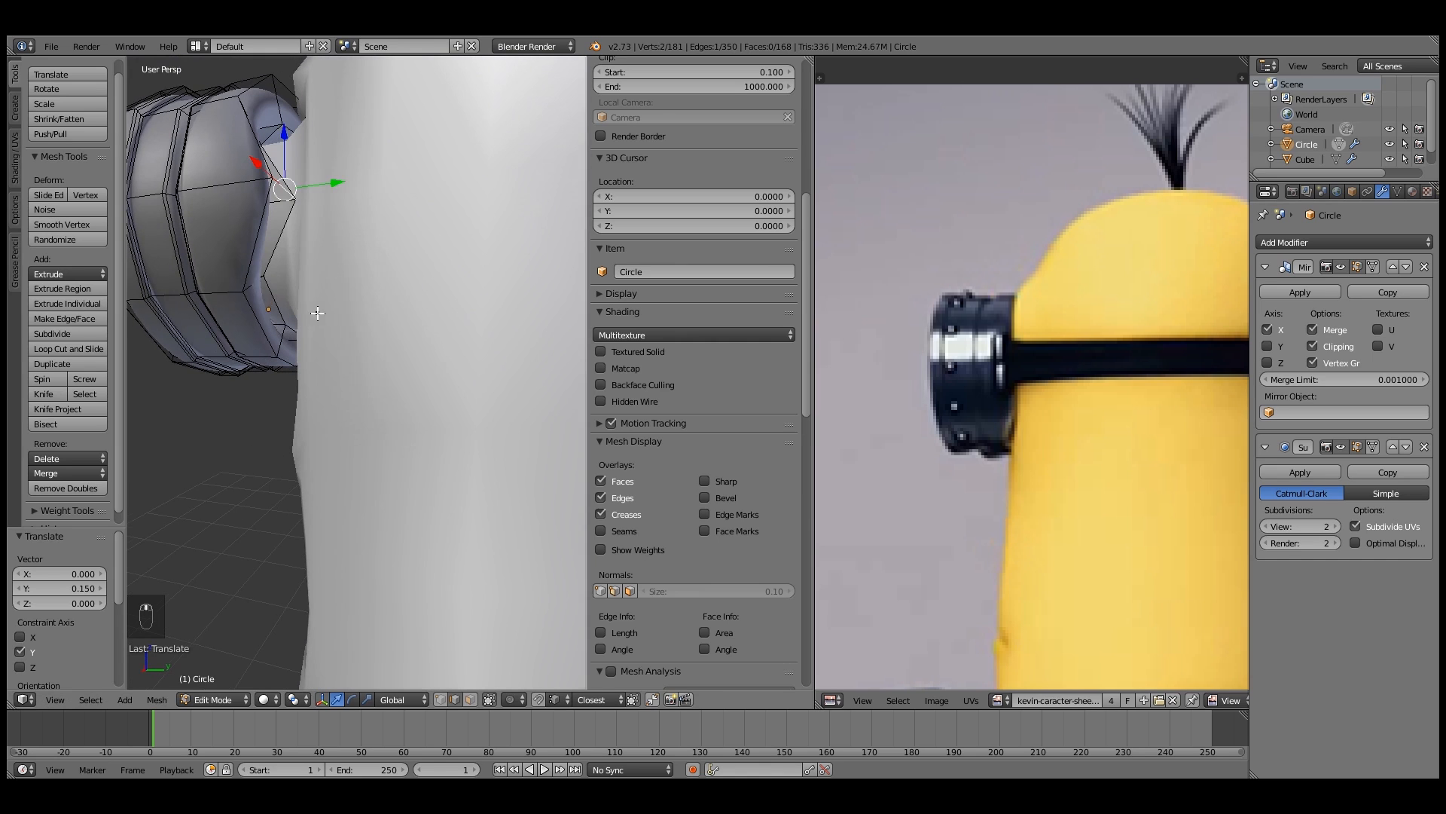
Move the rear edge below it about 0.144 along Y, and nudge another rear edge slightly toward the head
{"action": "key", "text": "g"}
{"action": "key", "text": "y"}
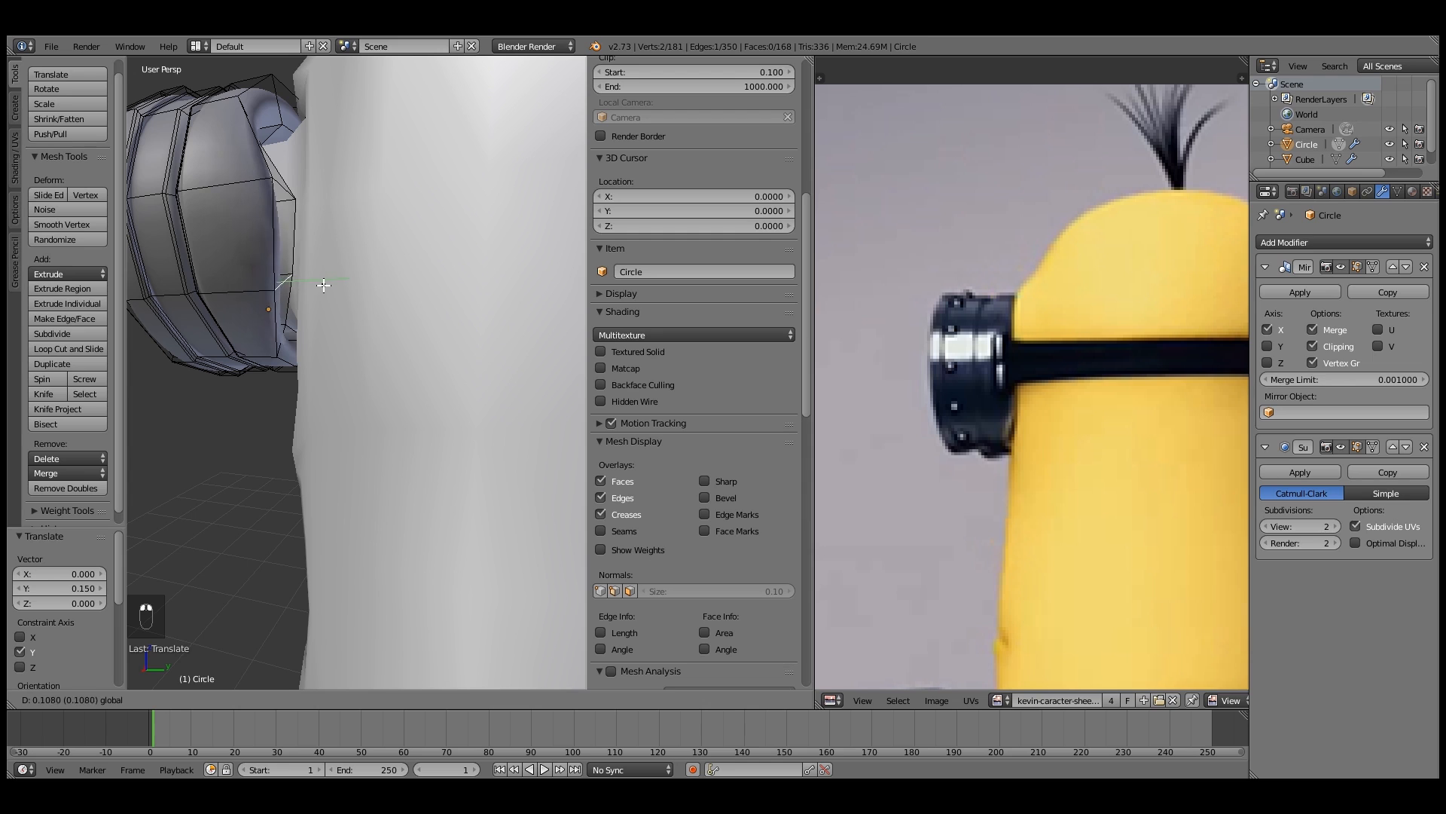
{"action": "left_click", "coordinate": [328, 285]}
{"action": "middle_click_drag", "start_coordinate": [326, 284], "coordinate": [362, 308]}
{"action": "key", "text": "g"}
{"action": "key", "text": "y"}
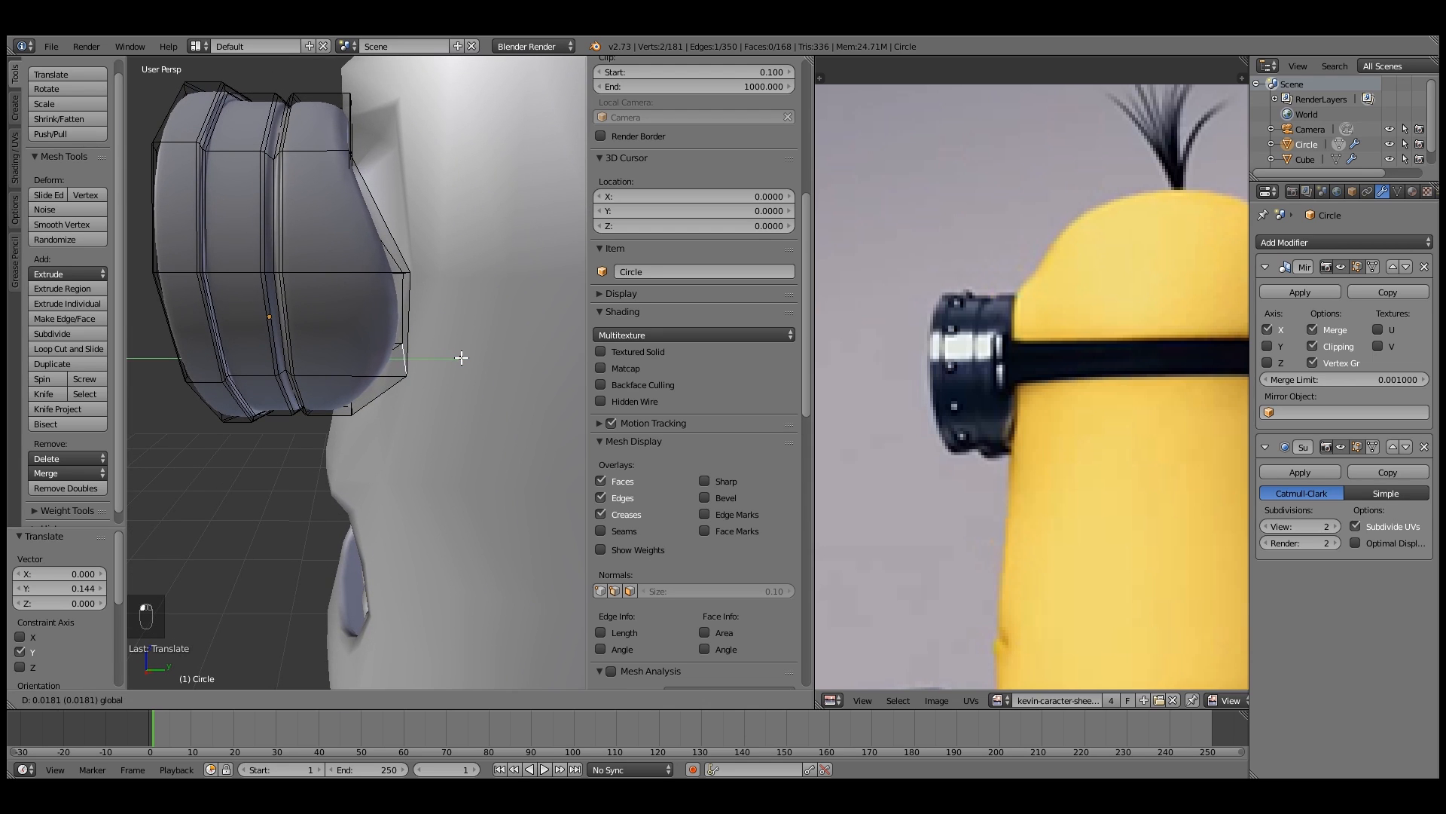
{"action": "left_click", "coordinate": [458, 354]}
Move three further rear edges of the goggle about 0.045, 0.175 and 0.128 along Y to follow the head
{"action": "middle_click_drag", "start_coordinate": [458, 354], "coordinate": [301, 424]}
{"action": "key", "text": "g"}
{"action": "key", "text": "y"}
{"action": "left_click", "coordinate": [396, 377]}
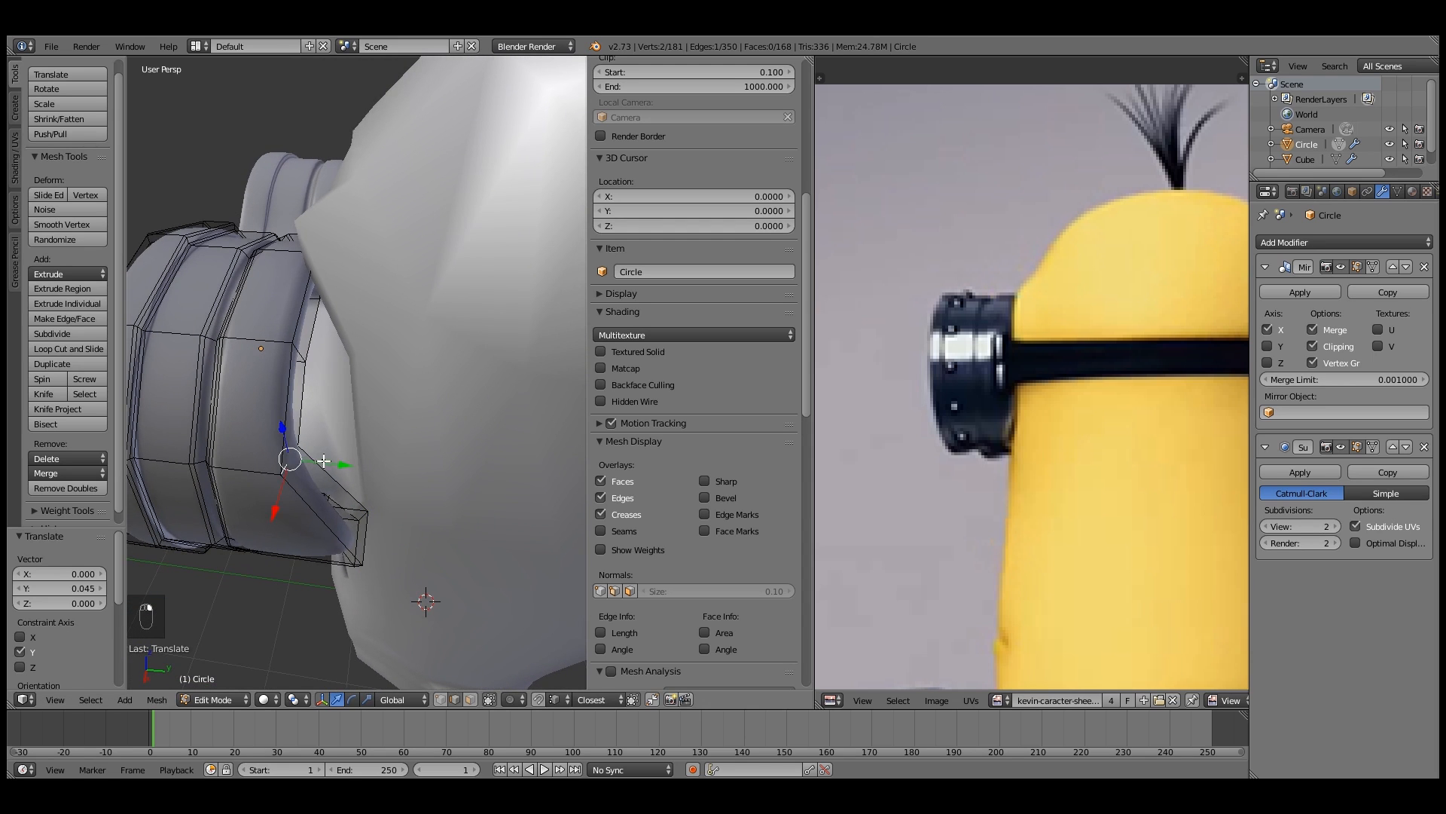
{"action": "key", "text": "g"}
{"action": "key", "text": "y"}
{"action": "left_click", "coordinate": [311, 370]}
{"action": "middle_click_drag", "start_coordinate": [311, 370], "coordinate": [275, 338]}
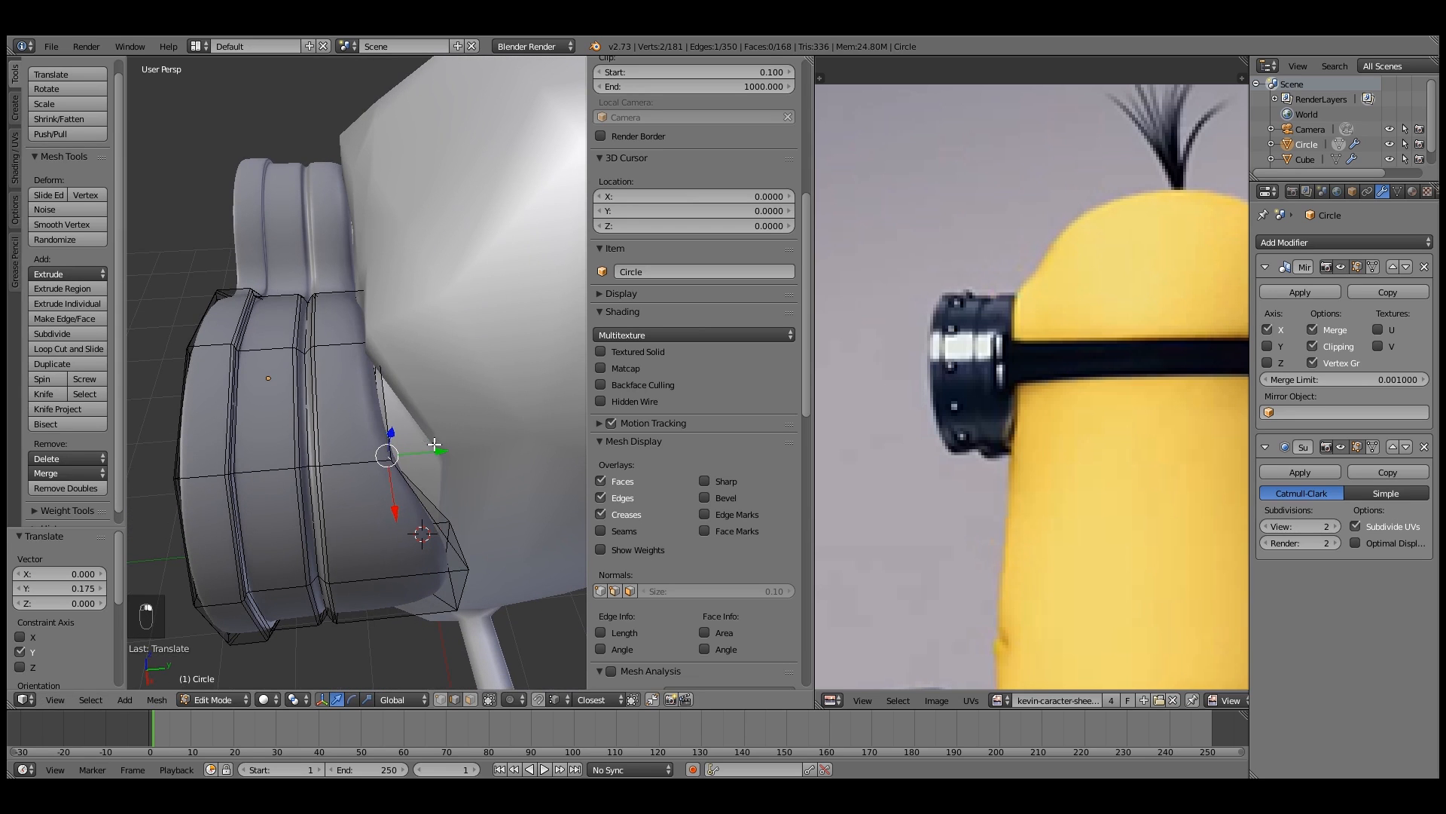
{"action": "key", "text": "g"}
{"action": "key", "text": "y"}
{"action": "left_click", "coordinate": [484, 448]}
{"action": "mouse_move", "coordinate": [484, 448]}
{"action": "middle_mouse_down"}
{"action": "mouse_move", "coordinate": [501, 463]}
{"action": "mouse_move", "coordinate": [155, 410]}
{"action": "mouse_move", "coordinate": [500, 365]}
{"action": "mouse_move", "coordinate": [394, 378]}
{"action": "mouse_move", "coordinate": [462, 391]}
{"action": "mouse_move", "coordinate": [452, 349]}
{"action": "mouse_move", "coordinate": [401, 316]}
{"action": "mouse_move", "coordinate": [300, 291]}
{"action": "middle_mouse_up"}
Turn off the goggles' Subdivision Surface display in Edit Mode, and move one rear edge about 0.079 along Y
{"action": "key", "text": "z"}
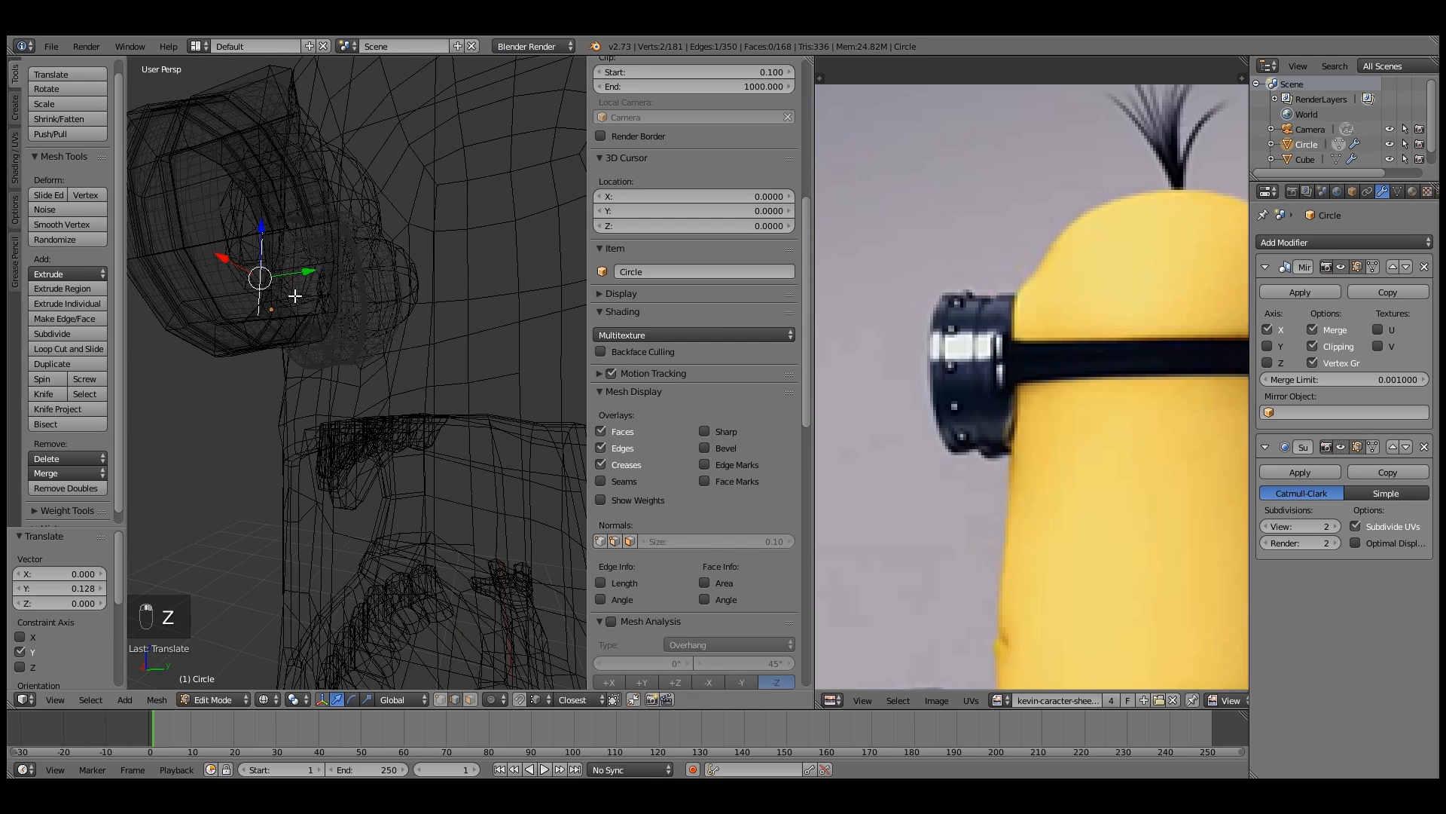
{"action": "left_click", "coordinate": [1355, 448]}
{"action": "mouse_move", "coordinate": [494, 375]}
{"action": "middle_mouse_down"}
{"action": "mouse_move", "coordinate": [487, 352]}
{"action": "mouse_move", "coordinate": [343, 325]}
{"action": "mouse_move", "coordinate": [435, 339]}
{"action": "mouse_move", "coordinate": [475, 286]}
{"action": "mouse_move", "coordinate": [419, 274]}
{"action": "mouse_move", "coordinate": [389, 226]}
{"action": "middle_mouse_up"}
{"action": "key", "text": "z"}
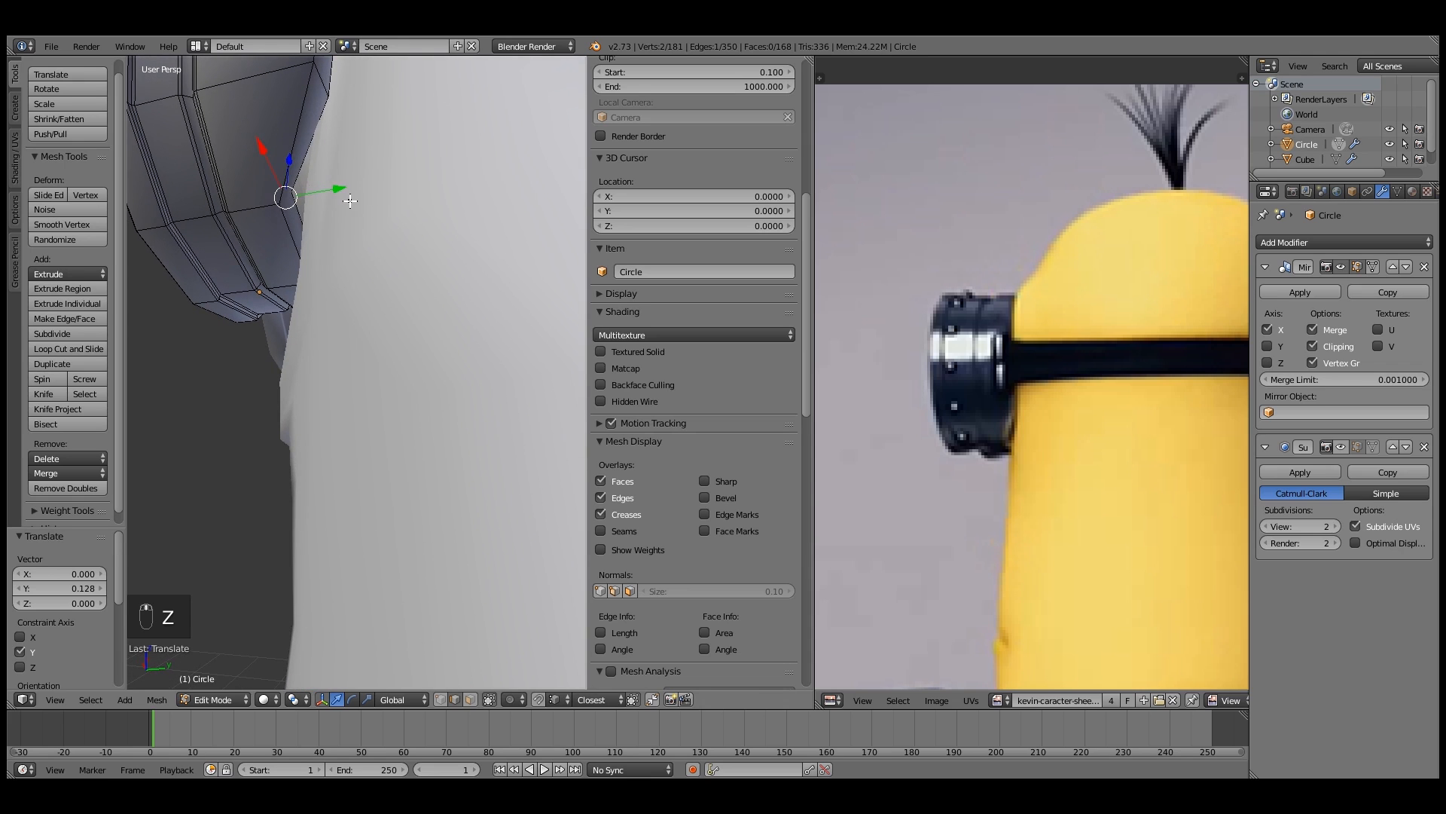
{"action": "middle_click_drag", "start_coordinate": [326, 191], "coordinate": [577, 320]}
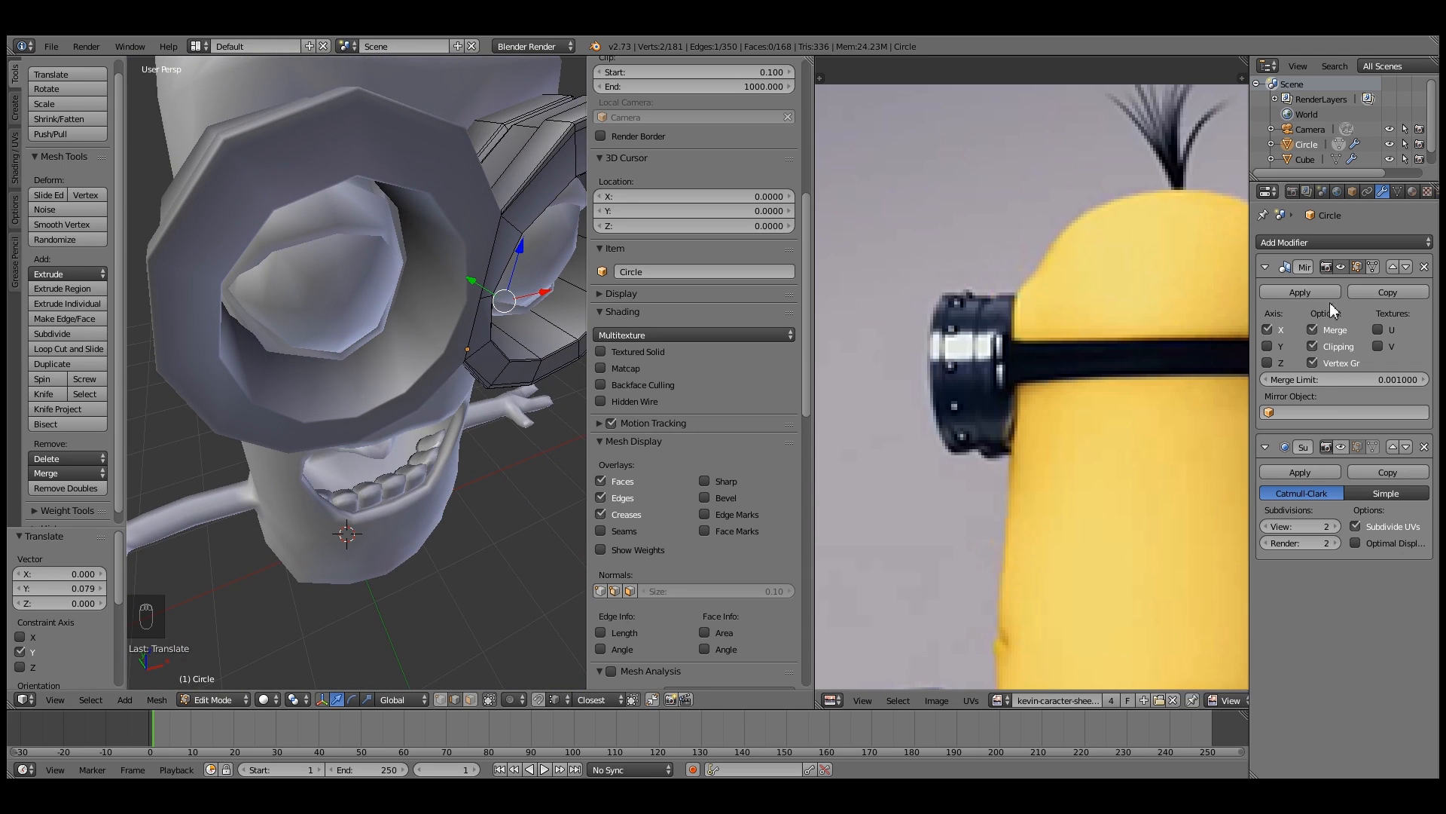
Hide the Mirror modifier's viewport result on both the goggles and the minion's body
{"action": "left_click", "coordinate": [1340, 268]}
{"action": "scroll", "coordinate": [332, 280], "scroll_direction": "up", "scroll_amount": 2}
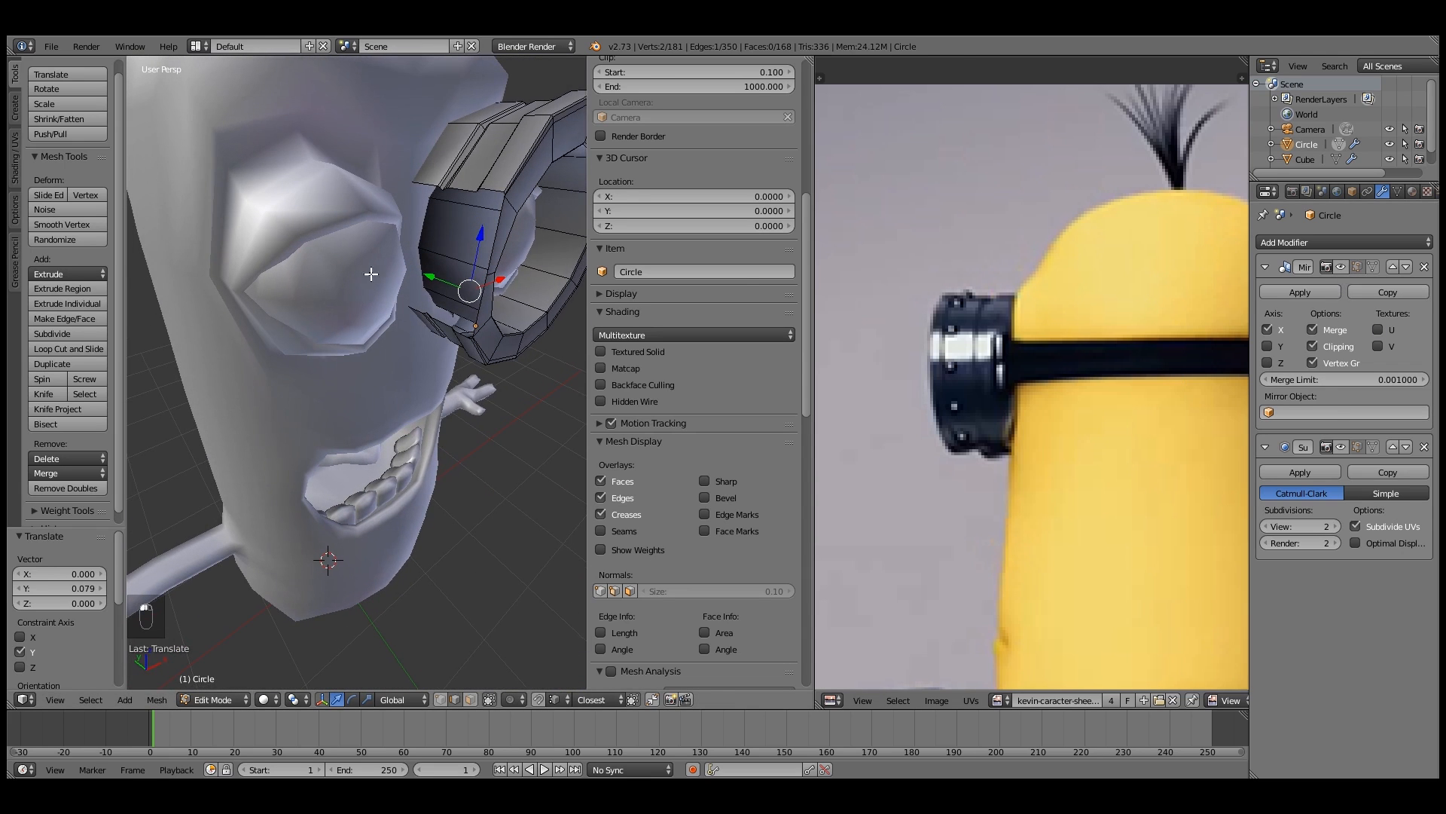
{"action": "key", "text": "Tab"}
{"action": "right_click", "coordinate": [368, 161]}
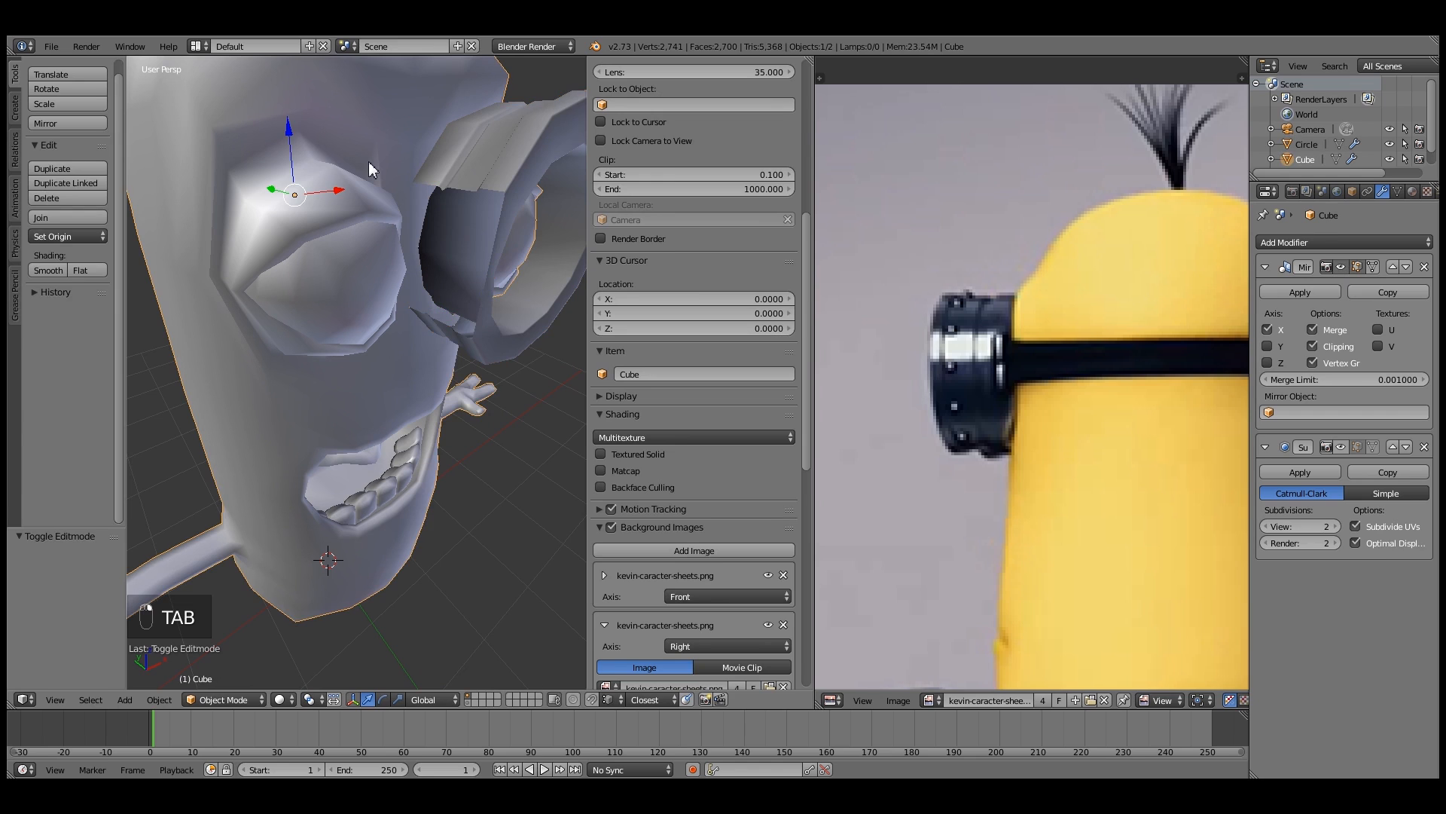
{"action": "key", "text": "Tab"}
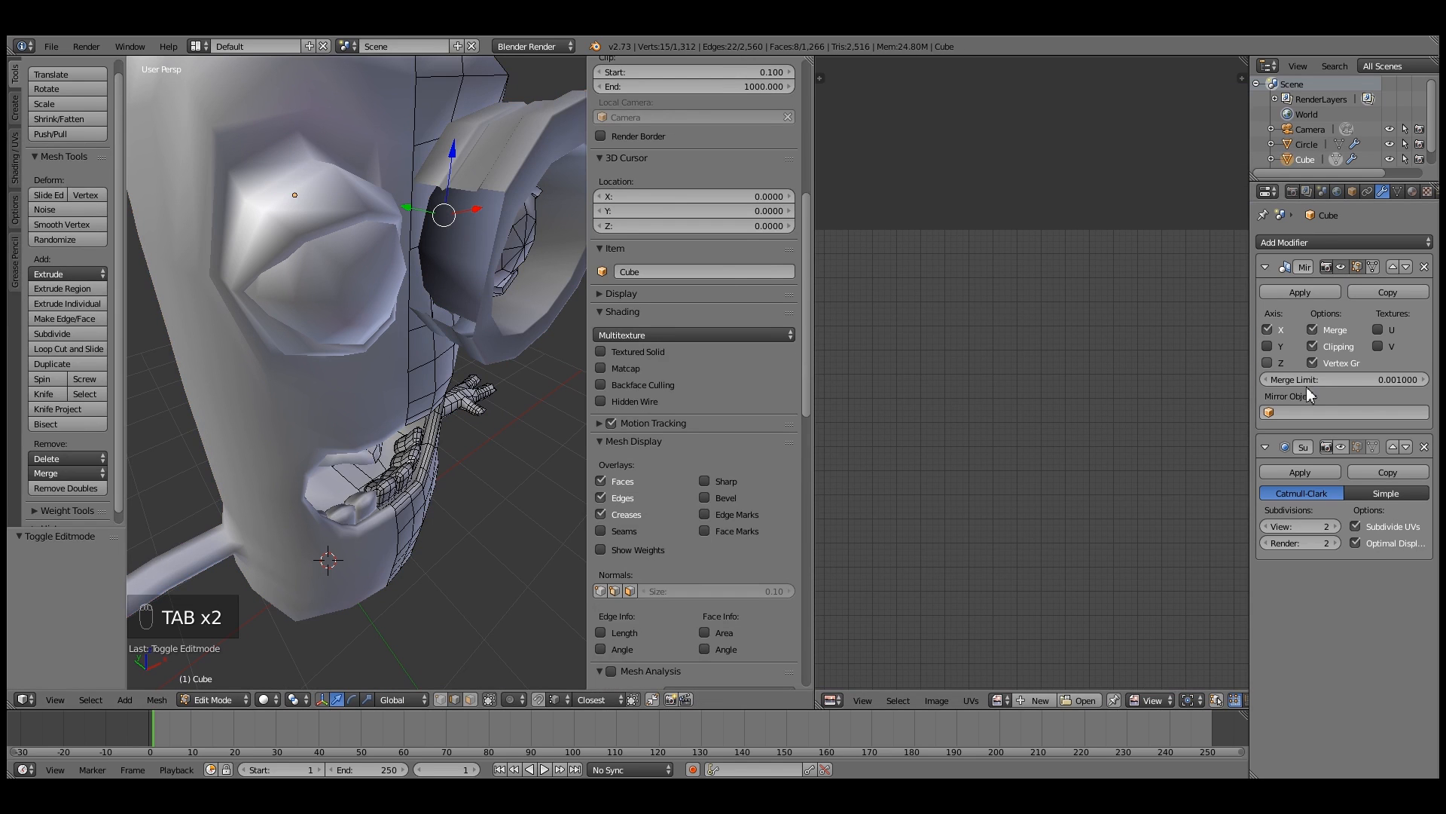
{"action": "left_click", "coordinate": [1340, 268]}
{"action": "key", "text": "Tab"}
Enter Edit Mode on the goggles, view them from inside the head, and move a lower rear edge about -0.061 along Y
{"action": "middle_click_drag", "start_coordinate": [345, 308], "coordinate": [408, 331]}
{"action": "right_click", "coordinate": [442, 354]}
{"action": "key", "text": "Tab"}
{"action": "right_click", "coordinate": [443, 353]}
{"action": "middle_click_drag", "start_coordinate": [445, 364], "coordinate": [247, 373]}
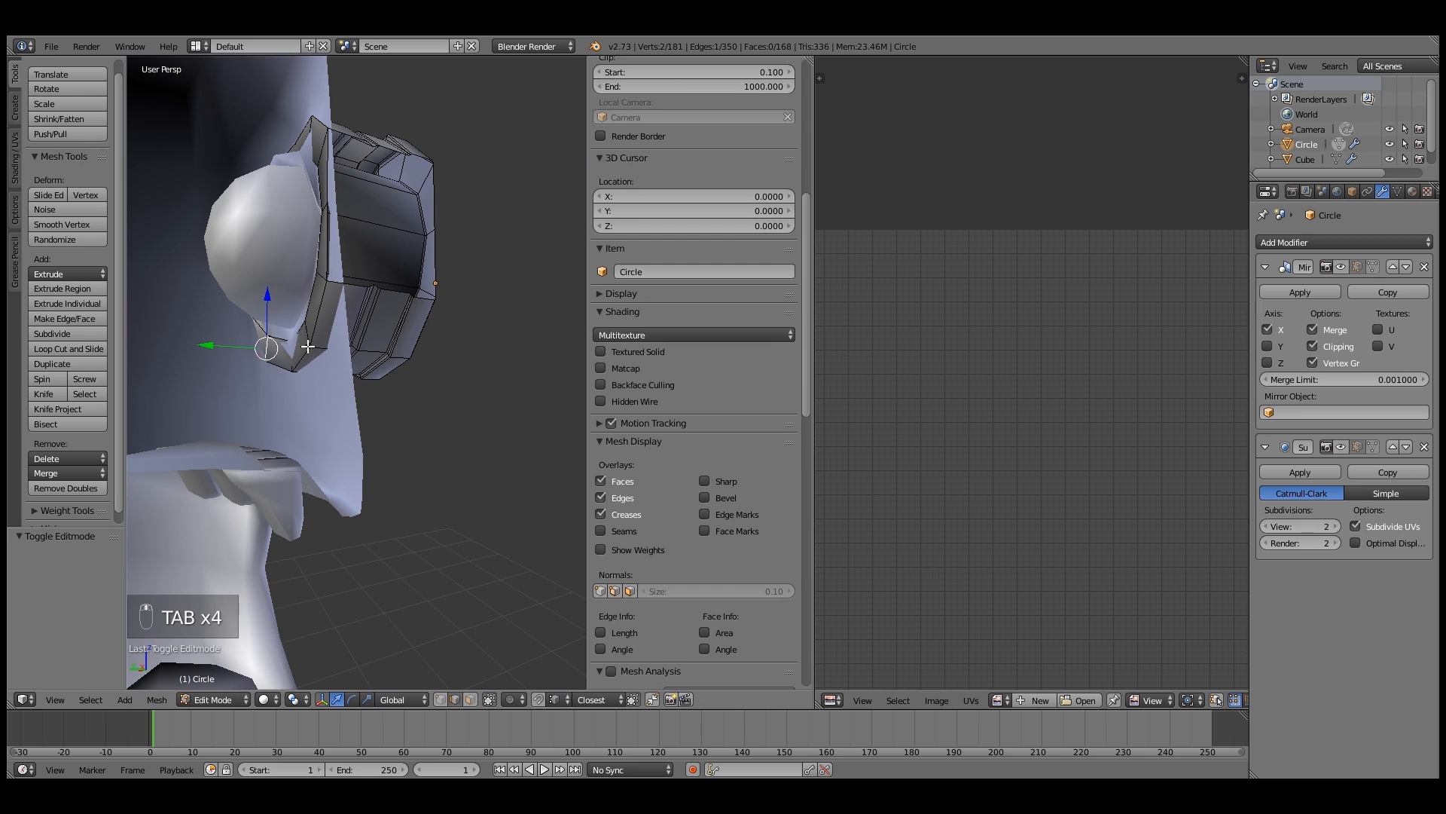
{"action": "key", "text": "g"}
{"action": "key", "text": "y"}
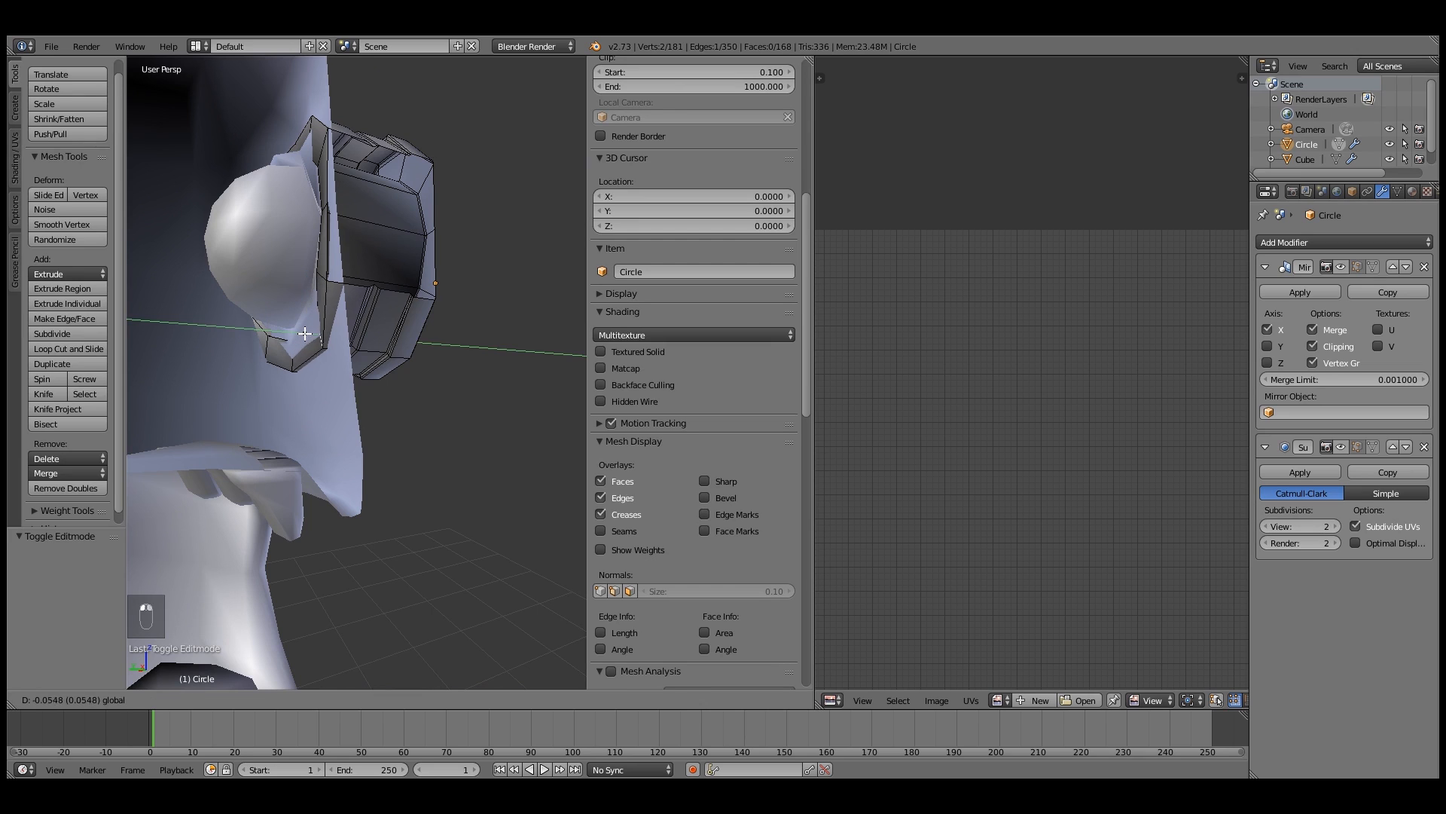
{"action": "left_click", "coordinate": [306, 332]}
Adjust the three rear edges above it along Y, moving the first two by about -0.026 and -0.028
{"action": "right_click", "coordinate": [302, 280]}
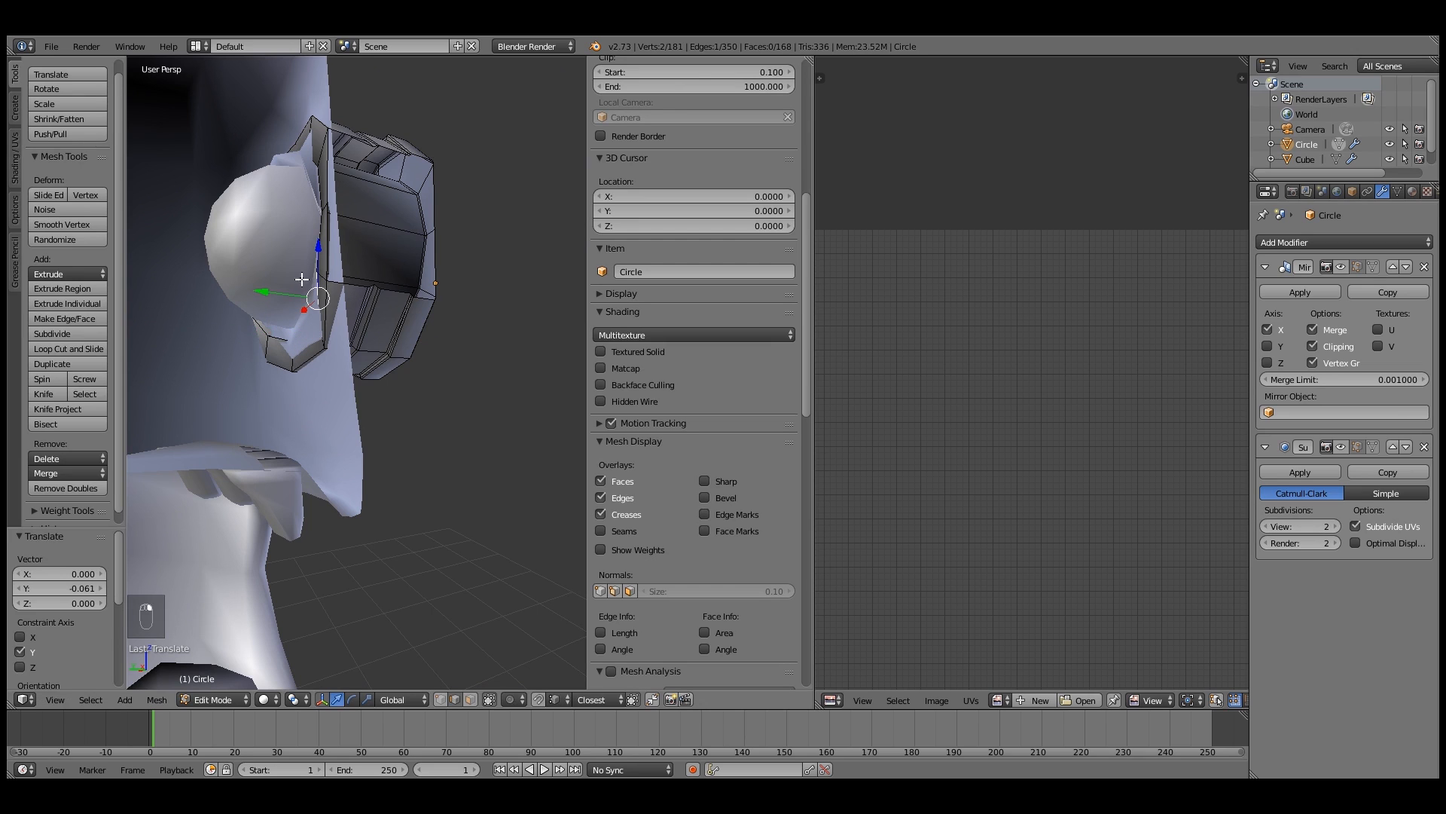
{"action": "key", "text": "g"}
{"action": "key", "text": "y"}
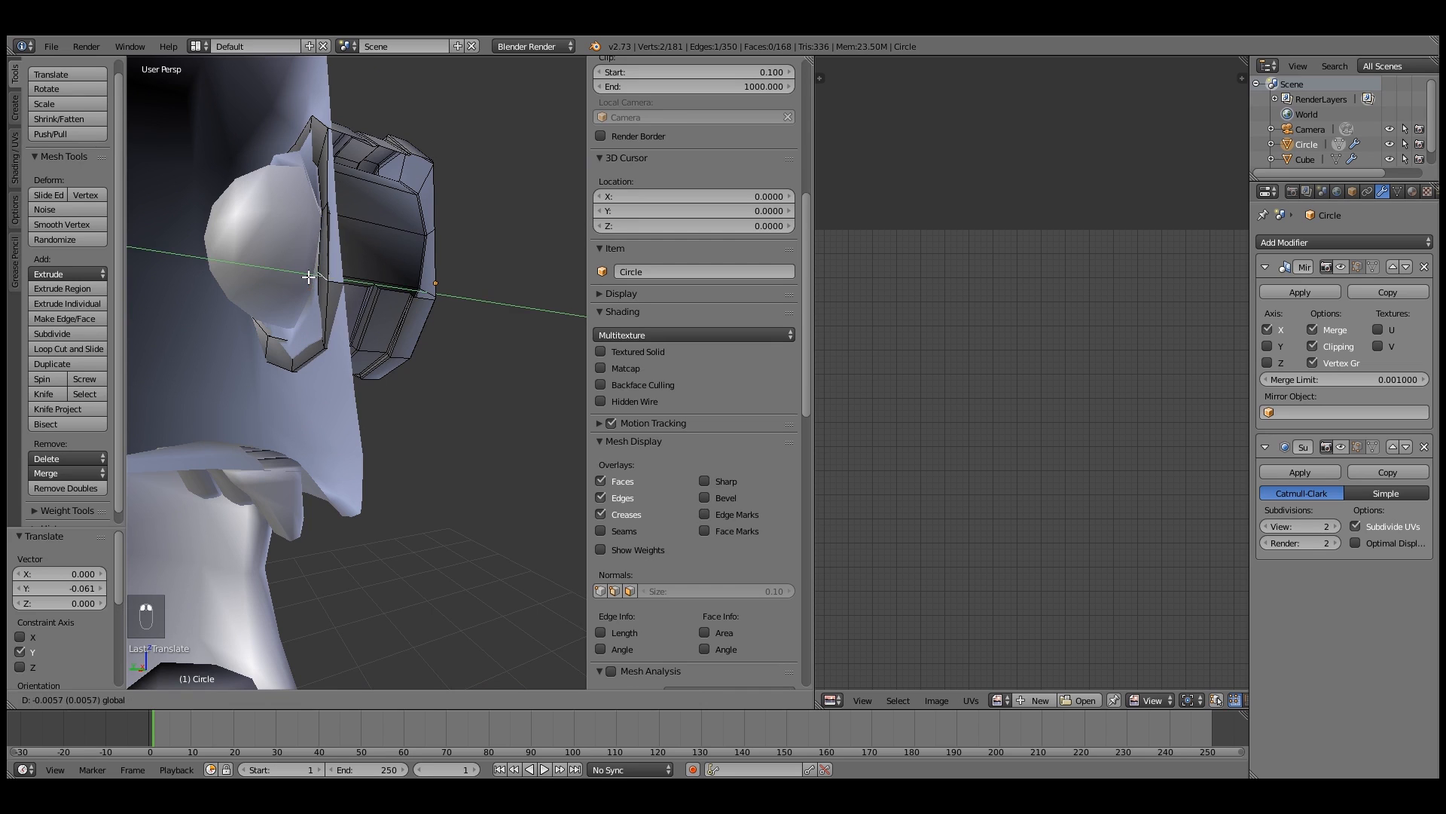
{"action": "left_click", "coordinate": [313, 276]}
{"action": "right_click", "coordinate": [327, 211]}
{"action": "key", "text": "g"}
{"action": "key", "text": "y"}
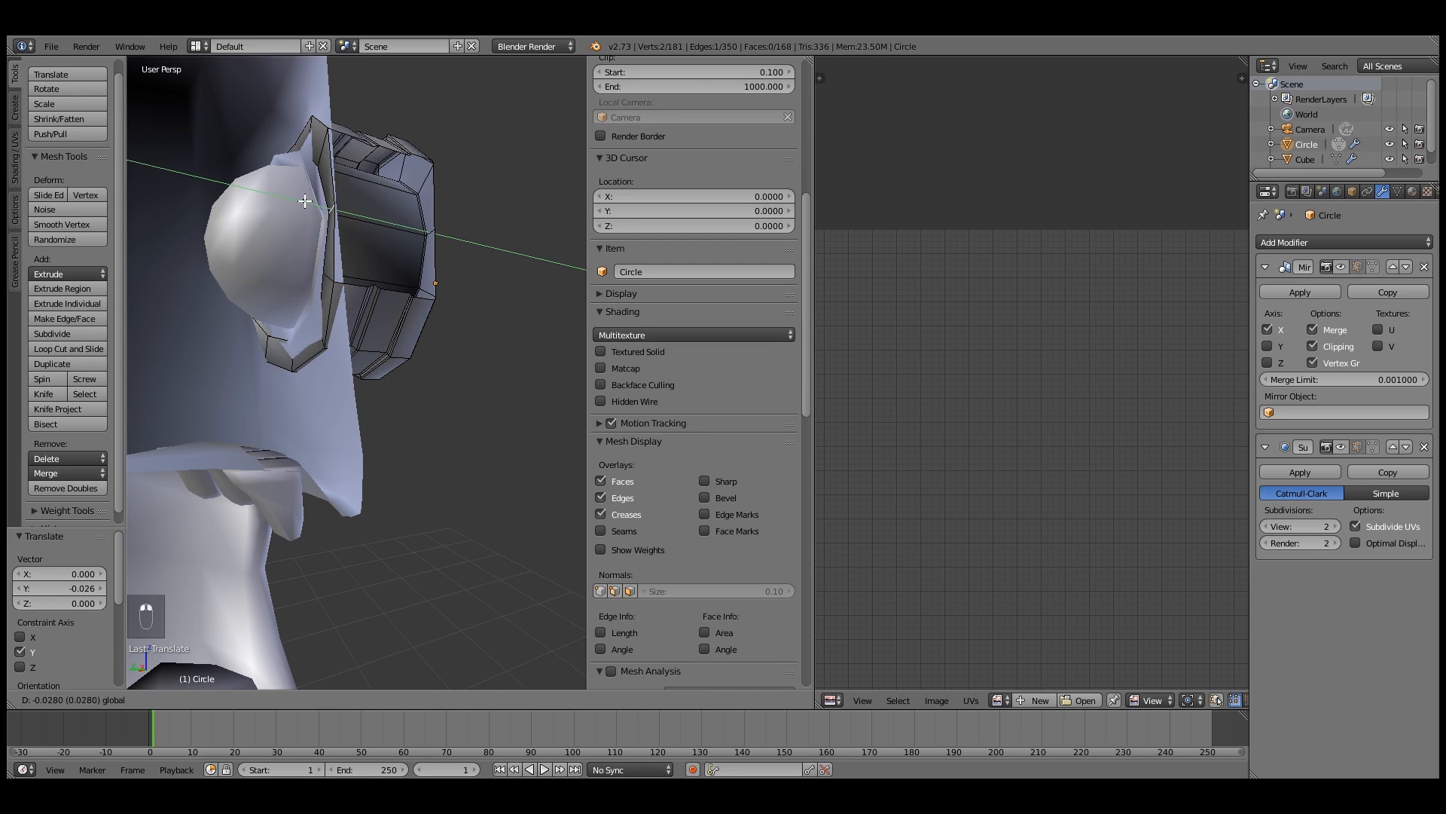
{"action": "left_click", "coordinate": [303, 200]}
{"action": "right_click", "coordinate": [322, 133]}
{"action": "key", "text": "g"}
{"action": "key", "text": "y"}
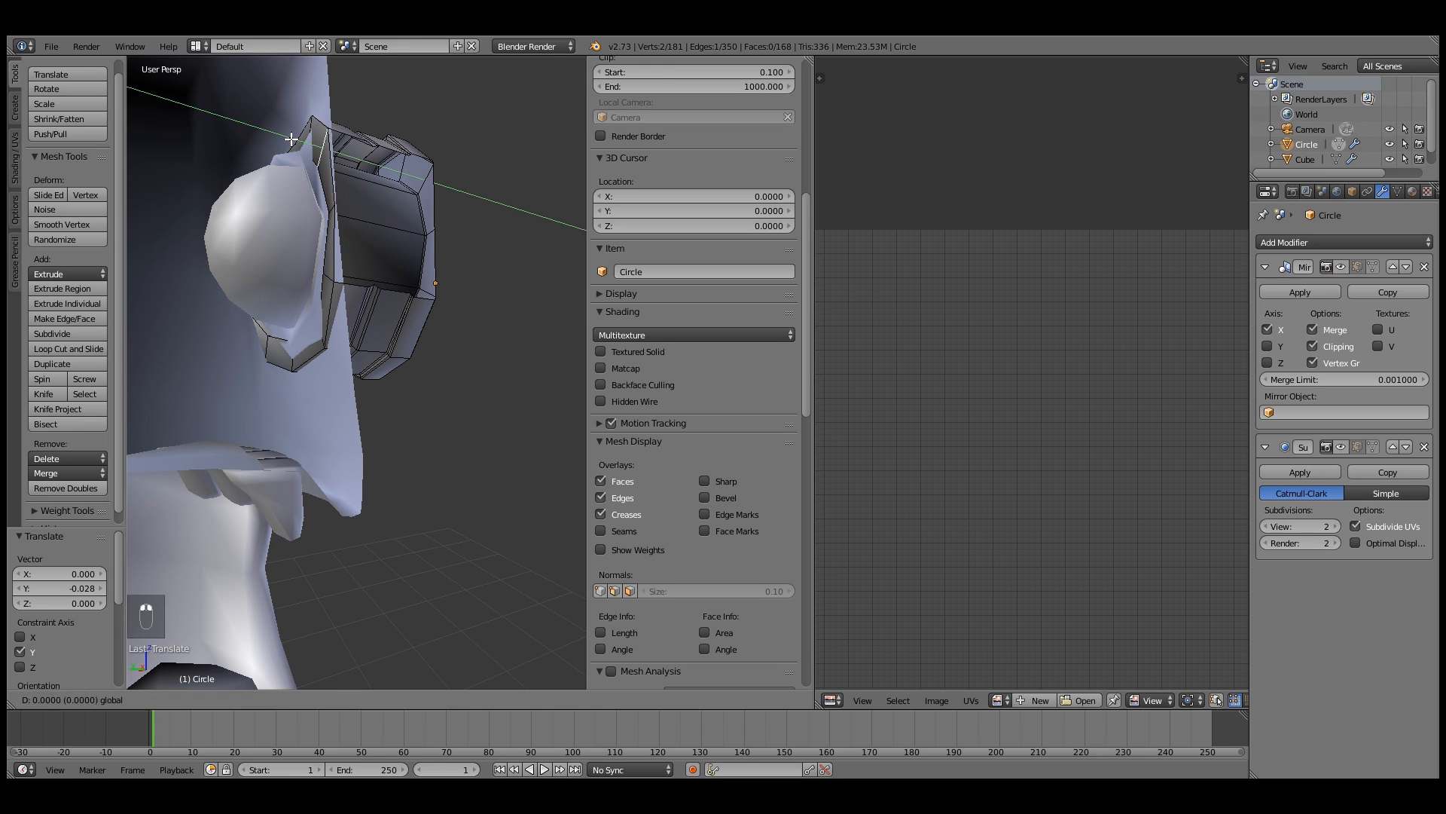
{"action": "left_click", "coordinate": [297, 138]}
Try to move two edges at the bottom of the goggle's rear rim about -0.021 and -0.011 along Y
{"action": "right_click", "coordinate": [301, 367]}
{"action": "key", "text": "g"}
{"action": "key", "text": "y"}
{"action": "left_click", "coordinate": [278, 362]}
{"action": "middle_click_drag", "start_coordinate": [278, 362], "coordinate": [346, 433]}
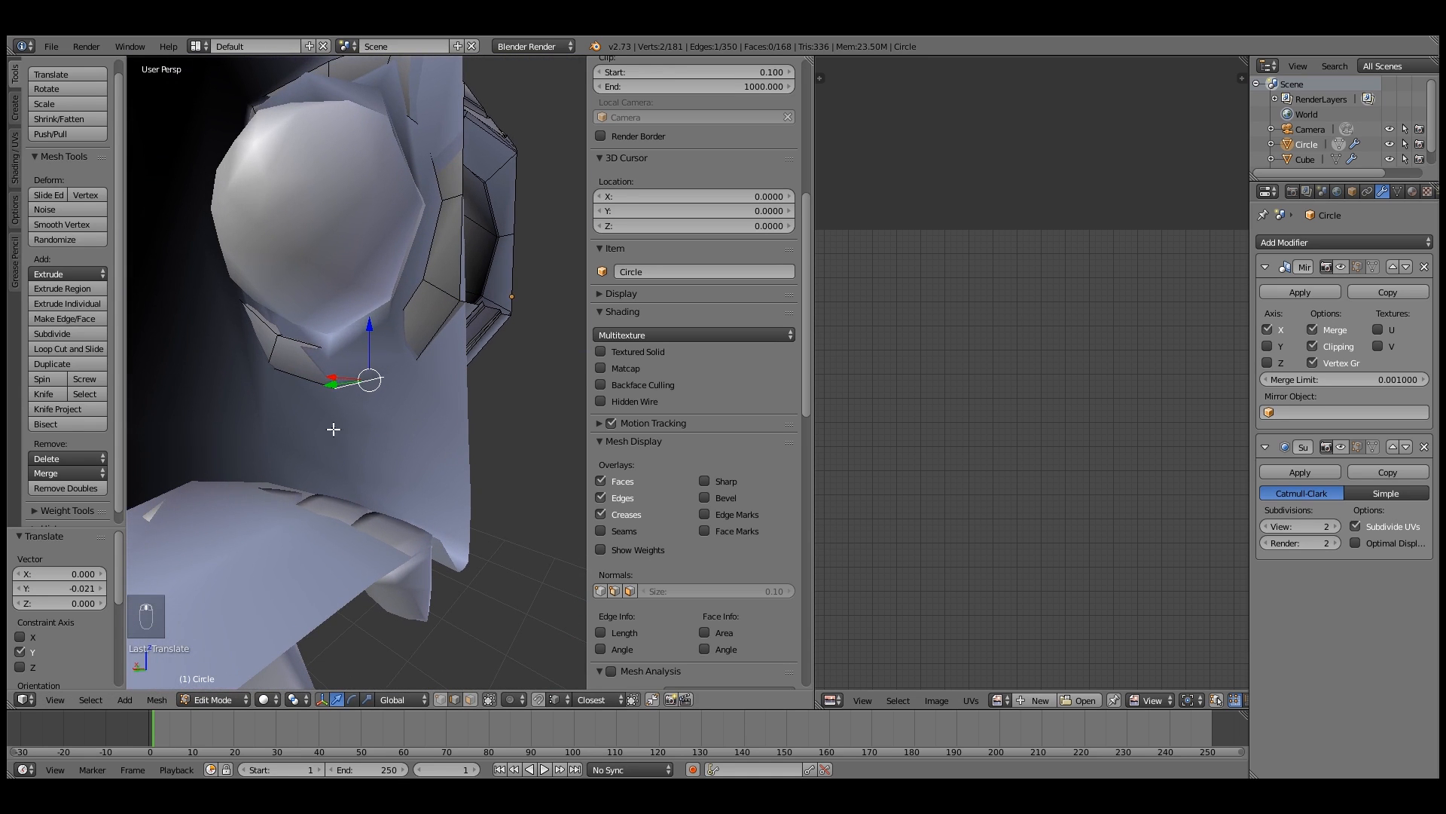
{"action": "right_click", "coordinate": [305, 379]}
{"action": "key", "text": "g"}
{"action": "key", "text": "y"}
{"action": "left_click", "coordinate": [287, 359]}
{"action": "mouse_move", "coordinate": [287, 359]}
{"action": "middle_mouse_down"}
{"action": "mouse_move", "coordinate": [248, 342]}
{"action": "mouse_move", "coordinate": [306, 348]}
{"action": "middle_mouse_up"}
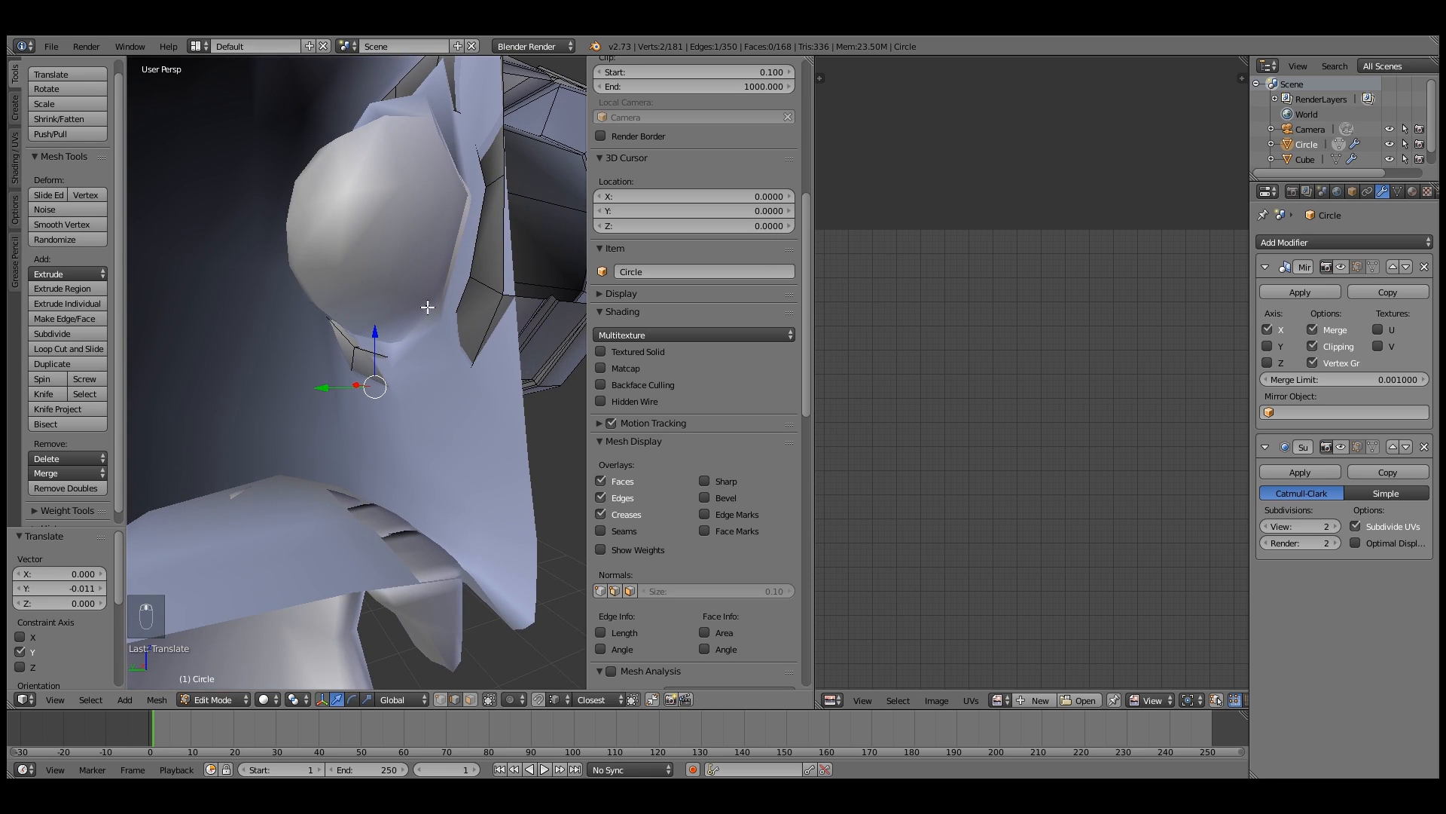
Undo the rear loop selection and the last two moves of the goggle's bottom rear edges
{"action": "right_click", "coordinate": [475, 265], "text": "alt"}
{"action": "middle_click_drag", "start_coordinate": [473, 267], "coordinate": [498, 291]}
{"action": "key", "text": "ctrl+z"}
{"action": "key", "text": "ctrl+z"}
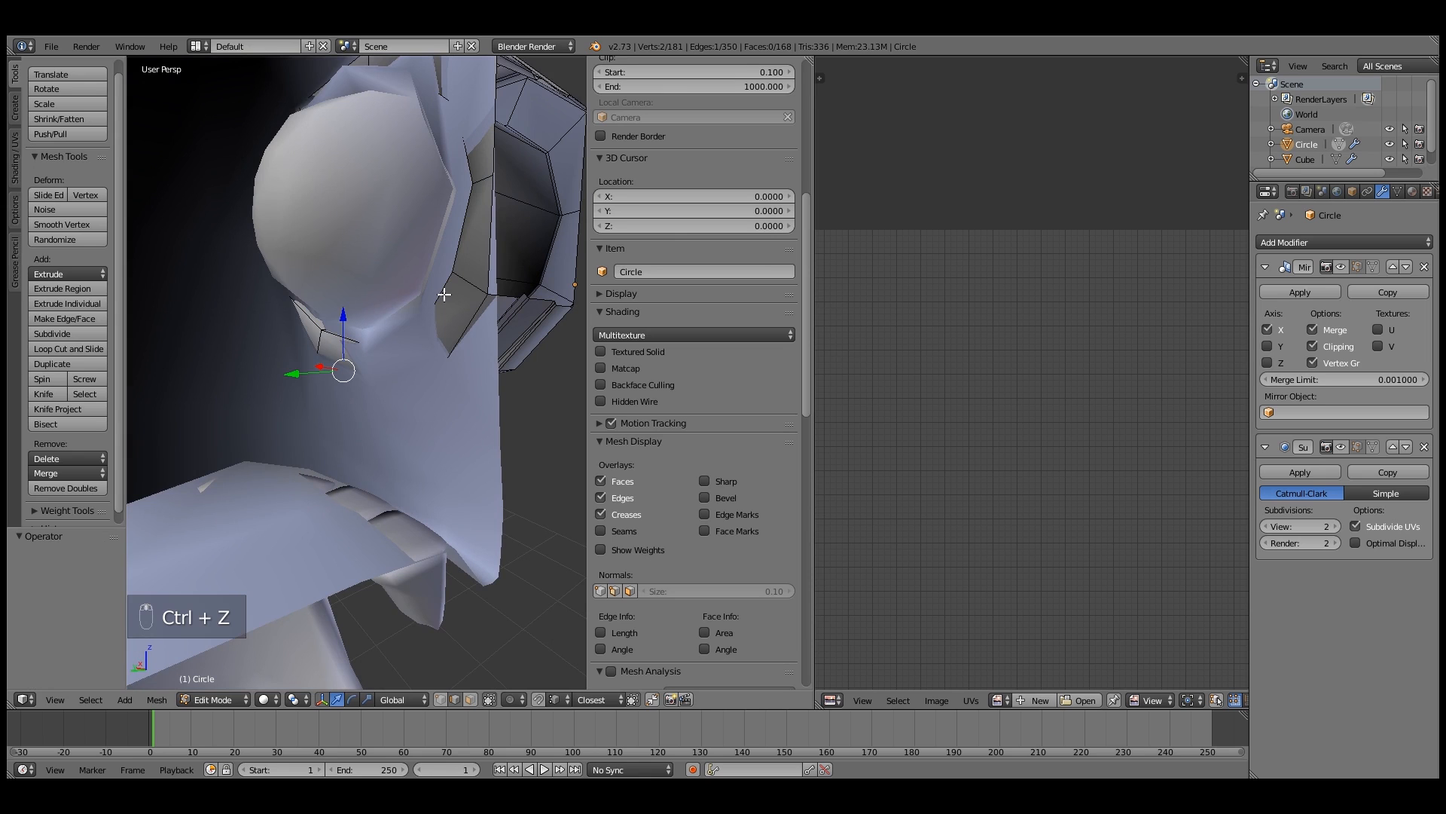
{"action": "key", "text": "ctrl+z"}
{"action": "key", "text": "ctrl+z"}
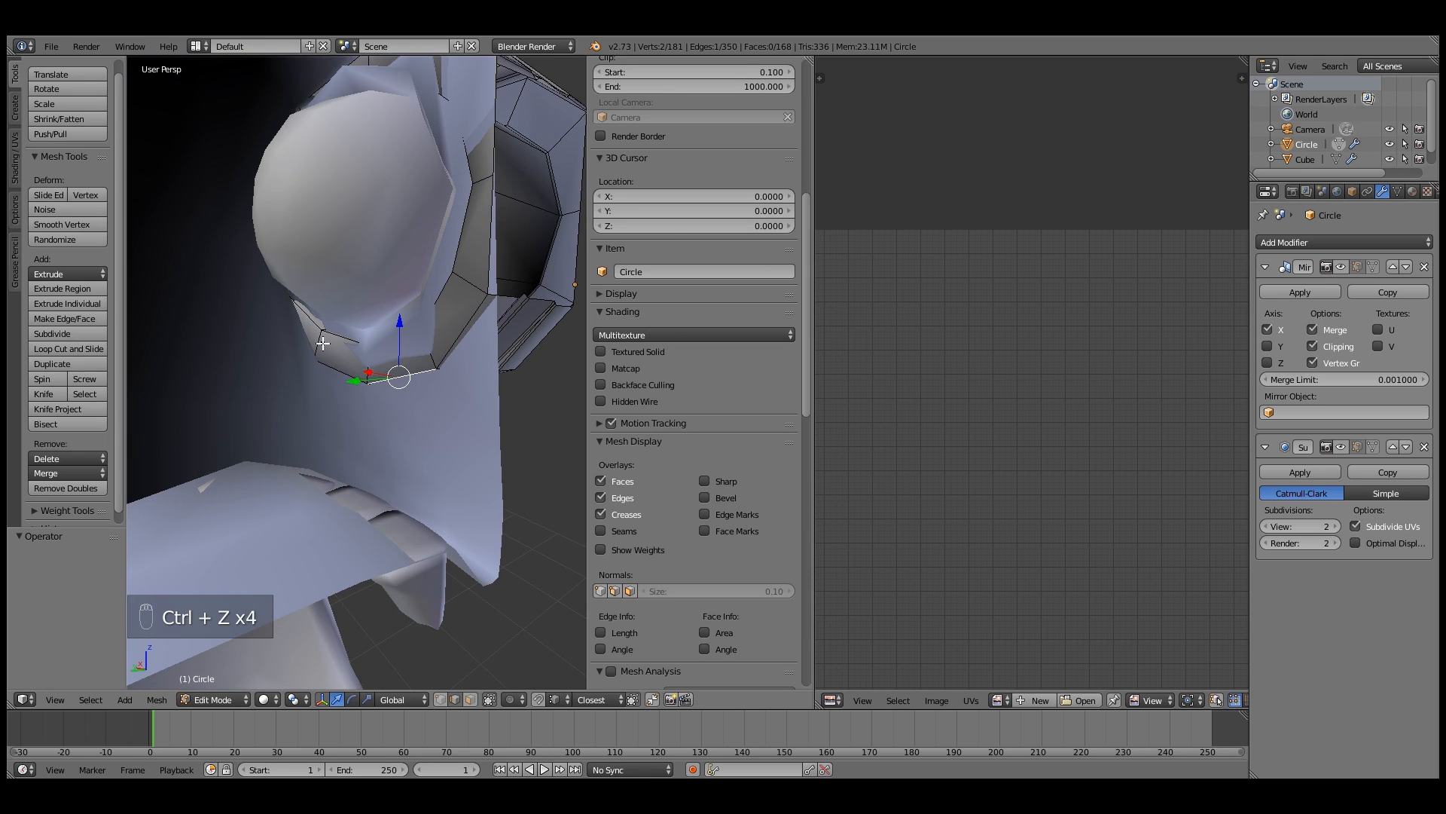
In vertex select mode, move a bottom vertex of the goggle's rear rim about -0.026 along Y
{"action": "right_click", "coordinate": [376, 371]}
{"action": "middle_click_drag", "start_coordinate": [324, 372], "coordinate": [477, 489]}
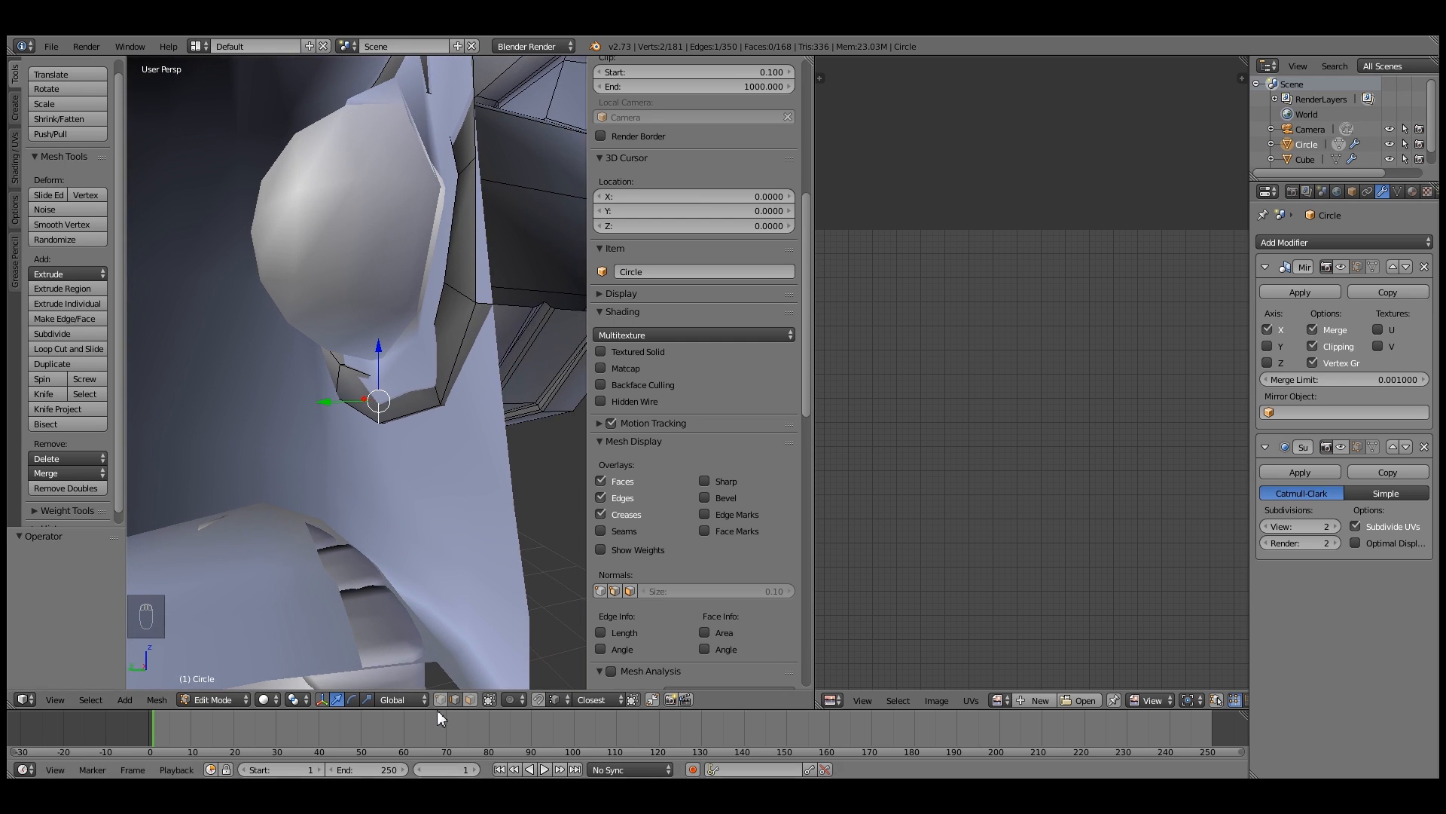
{"action": "right_click", "coordinate": [332, 420]}
{"action": "key", "text": "g"}
{"action": "key", "text": "y"}
{"action": "left_click", "coordinate": [454, 405]}
Move the next two vertices along the goggle's rear rim about -0.012 and -0.038 along Y
{"action": "right_click", "coordinate": [441, 403]}
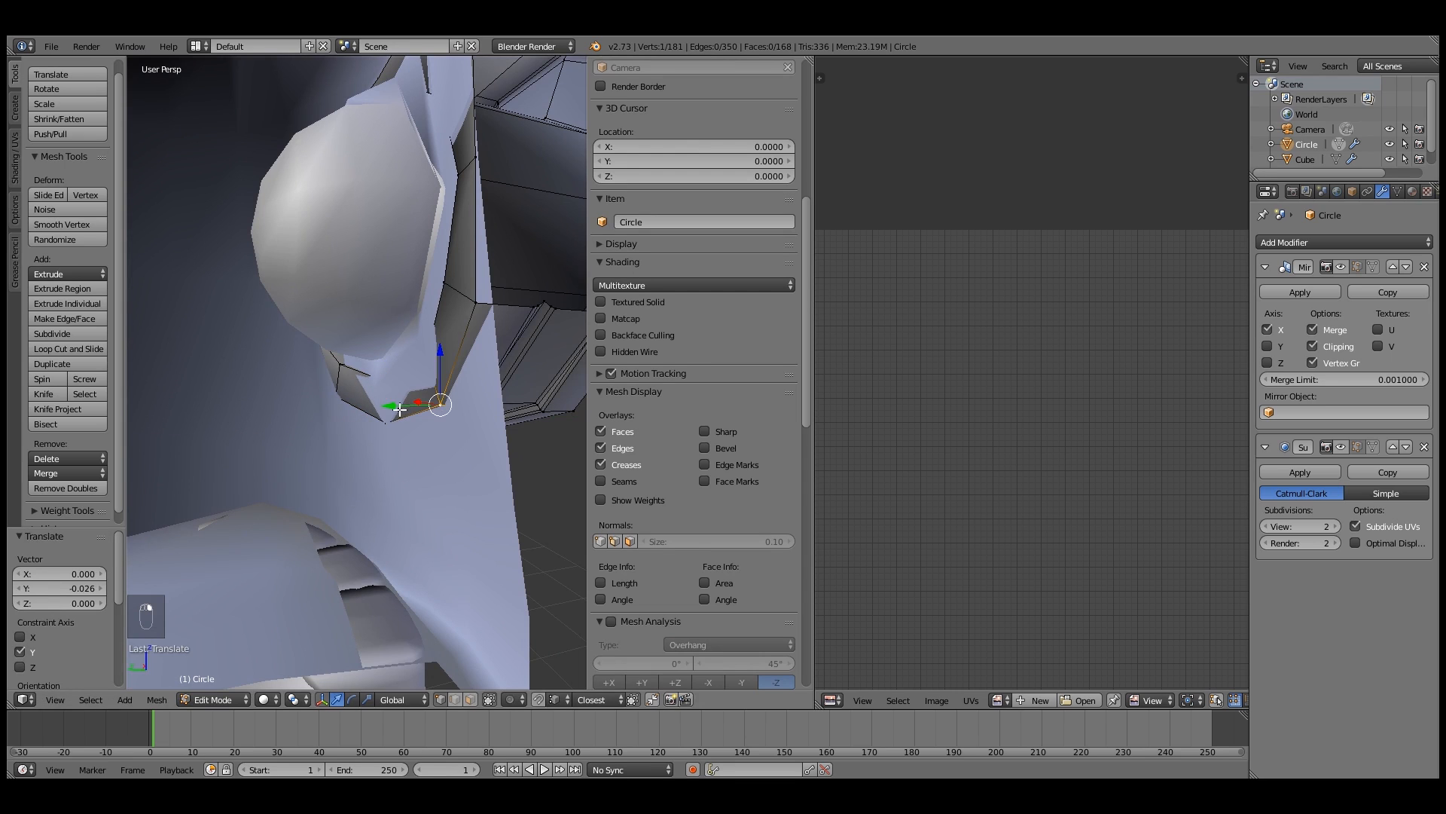
{"action": "key", "text": "g"}
{"action": "key", "text": "y"}
{"action": "right_click", "coordinate": [460, 303]}
{"action": "key", "text": "g"}
{"action": "key", "text": "y"}
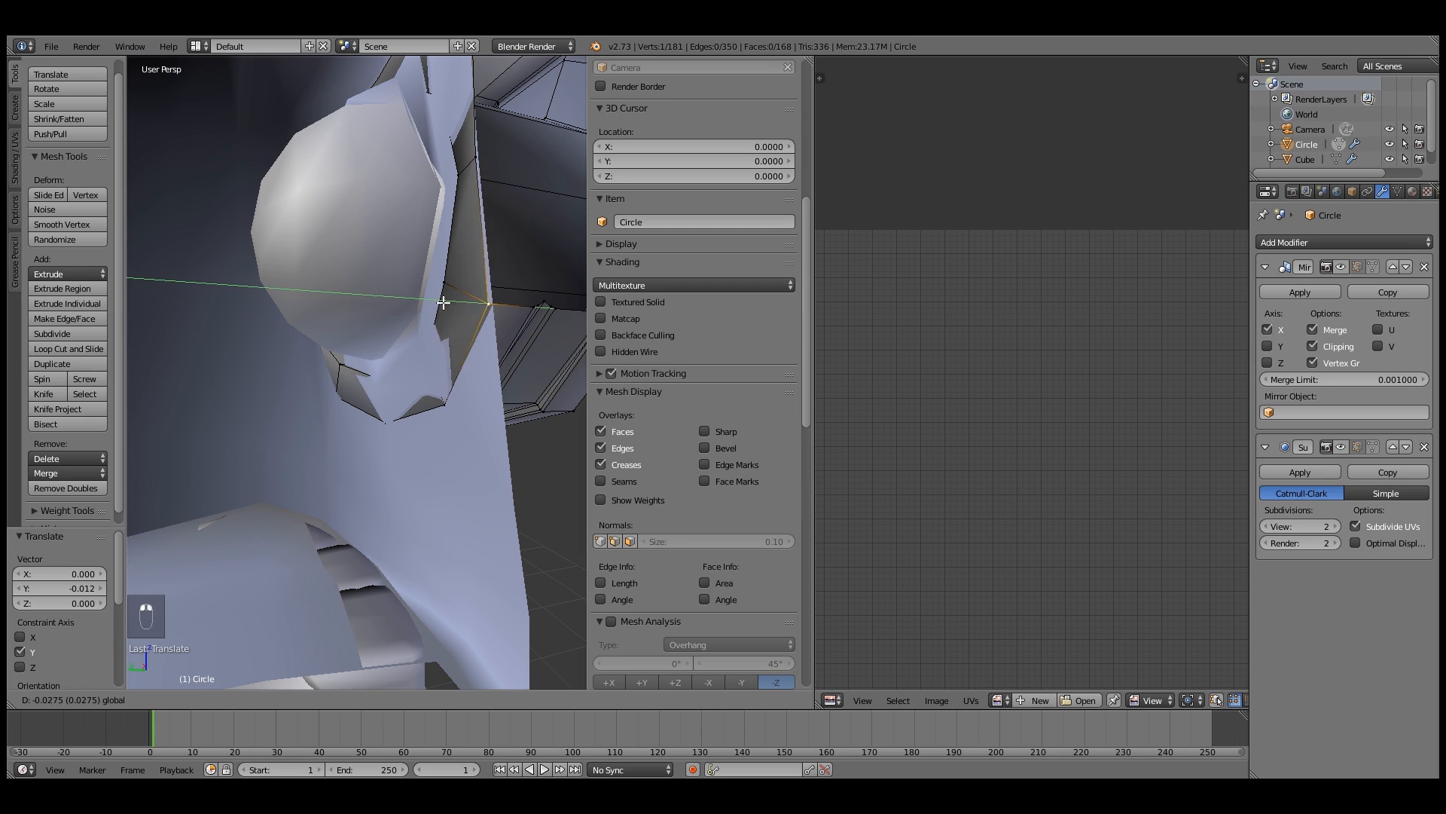
{"action": "left_click", "coordinate": [453, 288]}
Move the rim's side vertex about -0.010 and the lower inner rim vertex about -0.029 along Y
{"action": "right_click", "coordinate": [475, 158]}
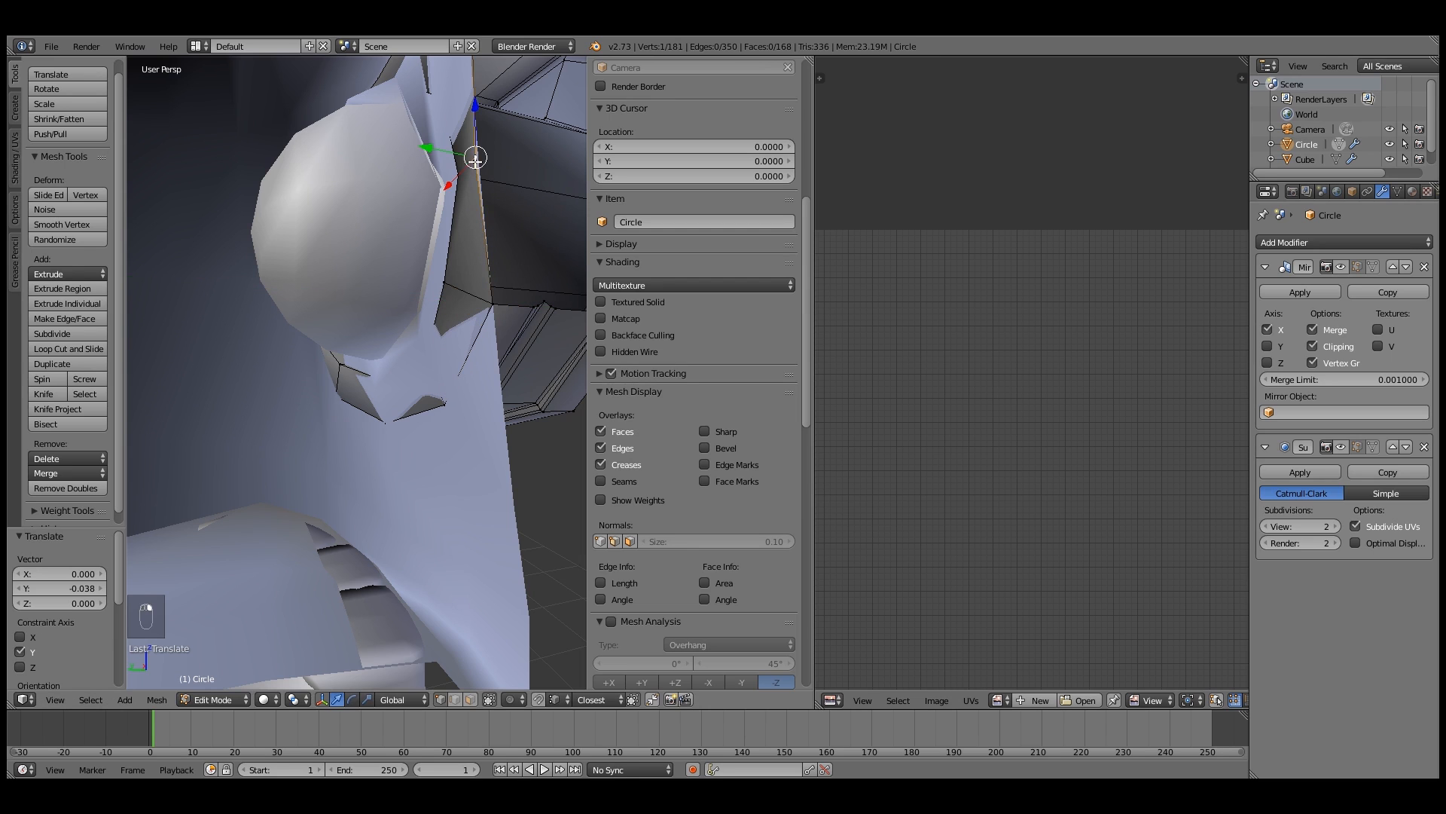
{"action": "key", "text": "g"}
{"action": "key", "text": "y"}
{"action": "left_click", "coordinate": [426, 156]}
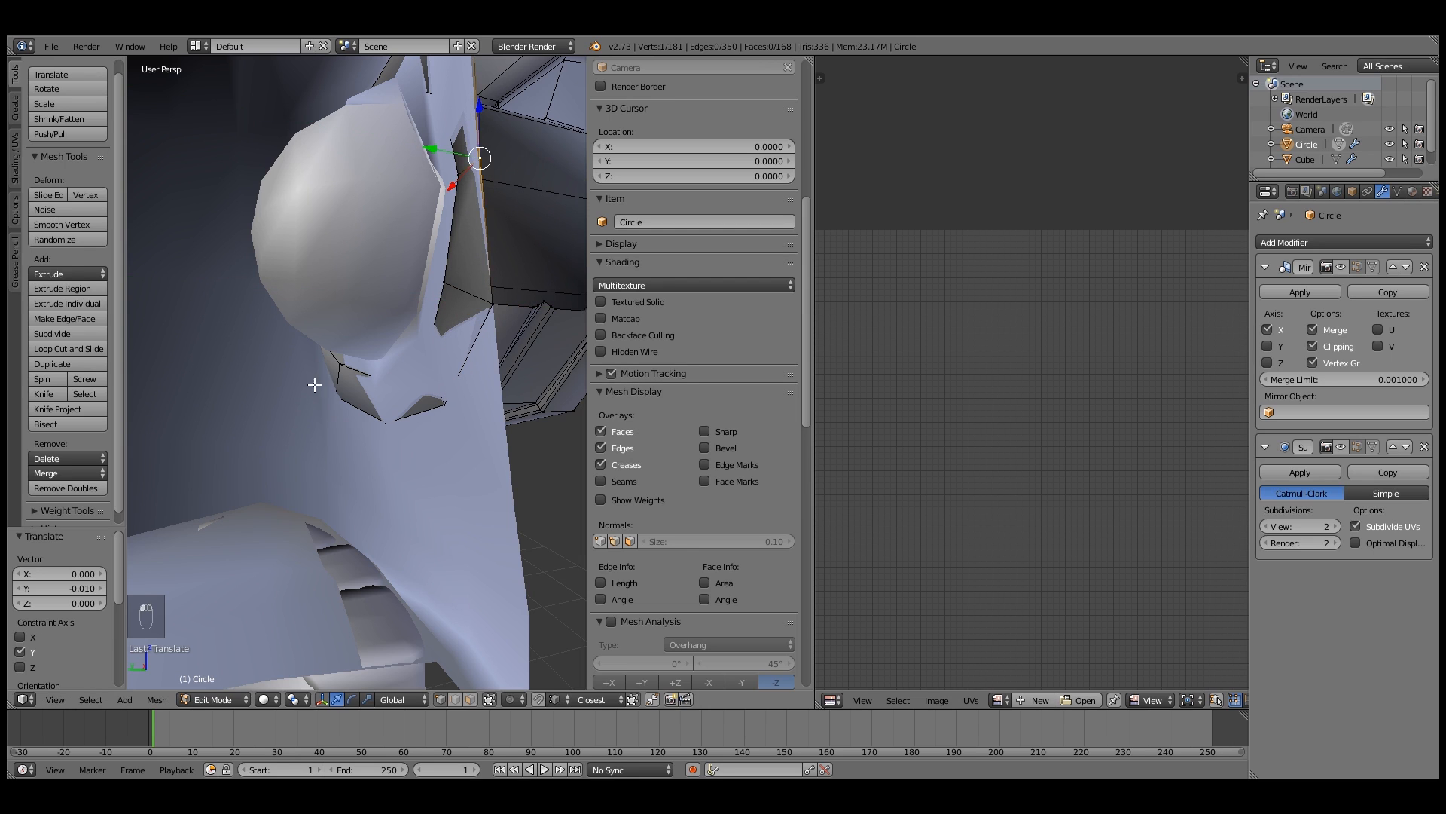
{"action": "right_click", "coordinate": [343, 371]}
{"action": "left_click_drag", "start_coordinate": [292, 364], "coordinate": [303, 364]}
Adjust an upper vertex of the goggle's rear rim along Y to fit it against the head
{"action": "scroll", "coordinate": [348, 358], "scroll_direction": "down", "scroll_amount": 2}
{"action": "middle_click_drag", "start_coordinate": [416, 396], "coordinate": [417, 412]}
{"action": "scroll", "coordinate": [414, 391], "scroll_direction": "up", "scroll_amount": 1}
{"action": "middle_click_drag", "start_coordinate": [415, 269], "coordinate": [395, 218]}
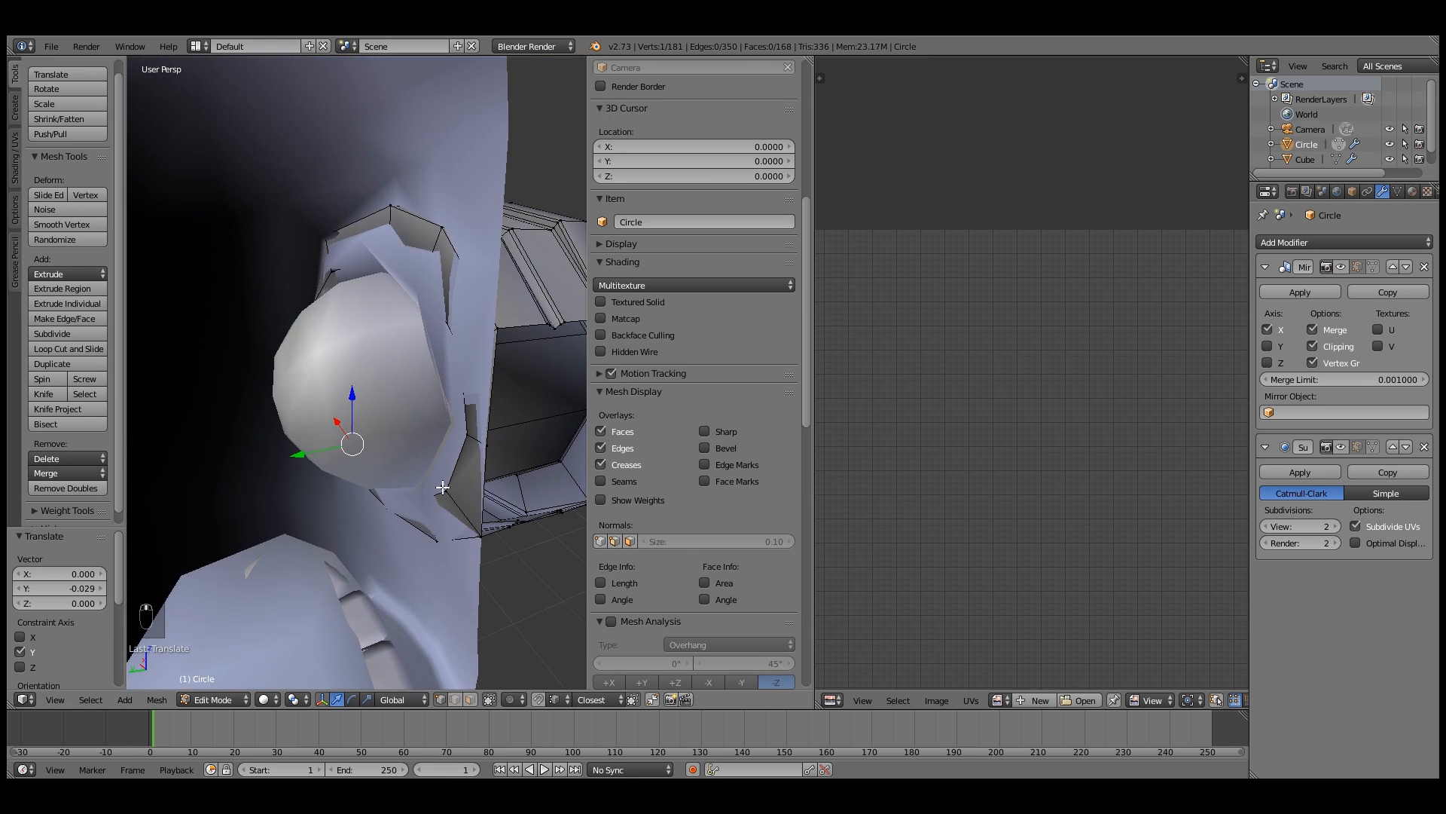
{"action": "right_click", "coordinate": [388, 205], "text": "shift"}
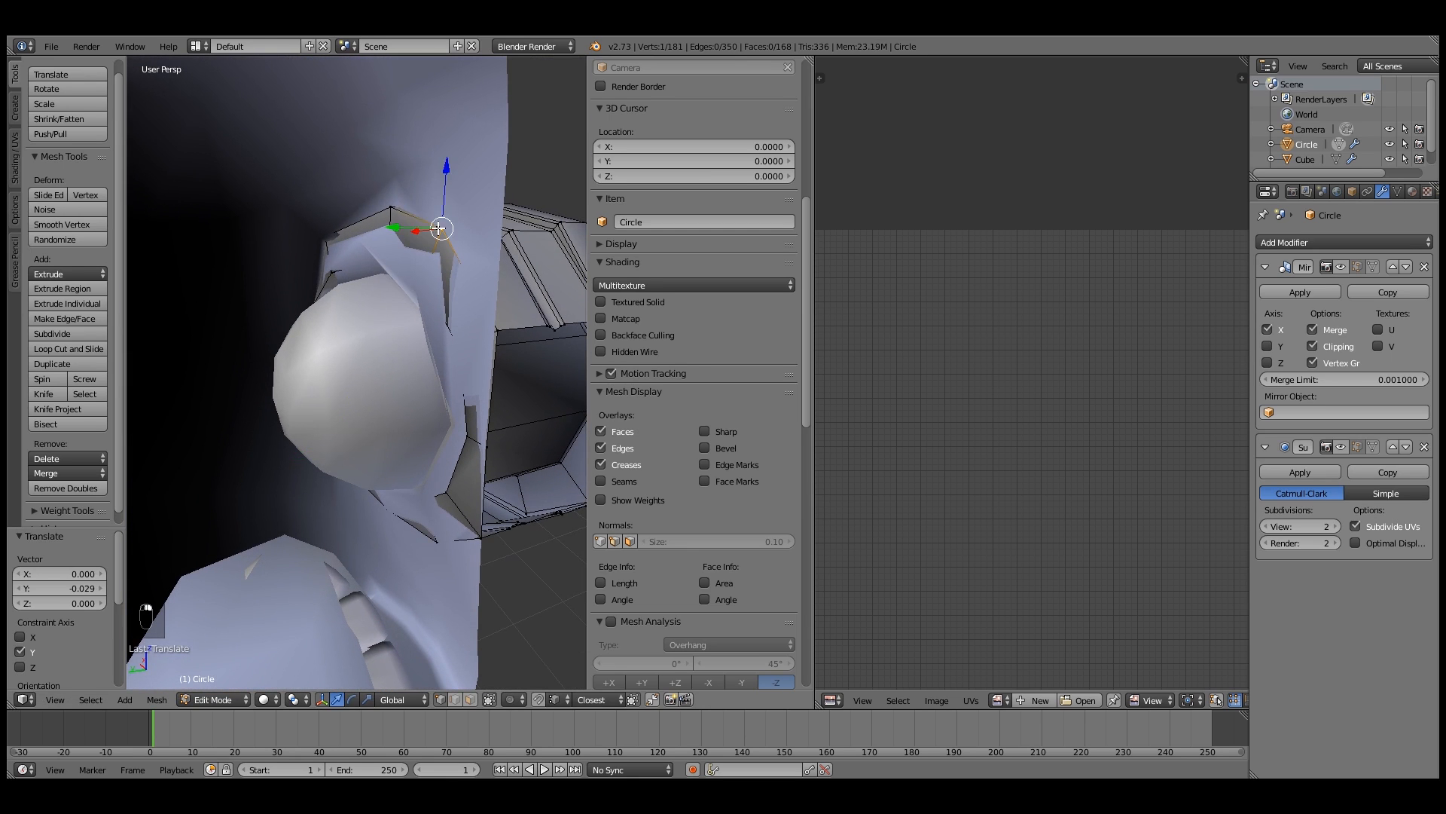
{"action": "key", "text": "g"}
{"action": "key", "text": "y"}
{"action": "left_click", "coordinate": [373, 214]}
{"action": "mouse_move", "coordinate": [404, 219]}
{"action": "middle_mouse_down"}
{"action": "mouse_move", "coordinate": [365, 248]}
{"action": "mouse_move", "coordinate": [461, 289]}
{"action": "mouse_move", "coordinate": [465, 332]}
{"action": "middle_mouse_up"}
Switch from the goggles to editing the head mesh and select two edges above the eye in edge select mode
{"action": "key", "text": "Tab"}
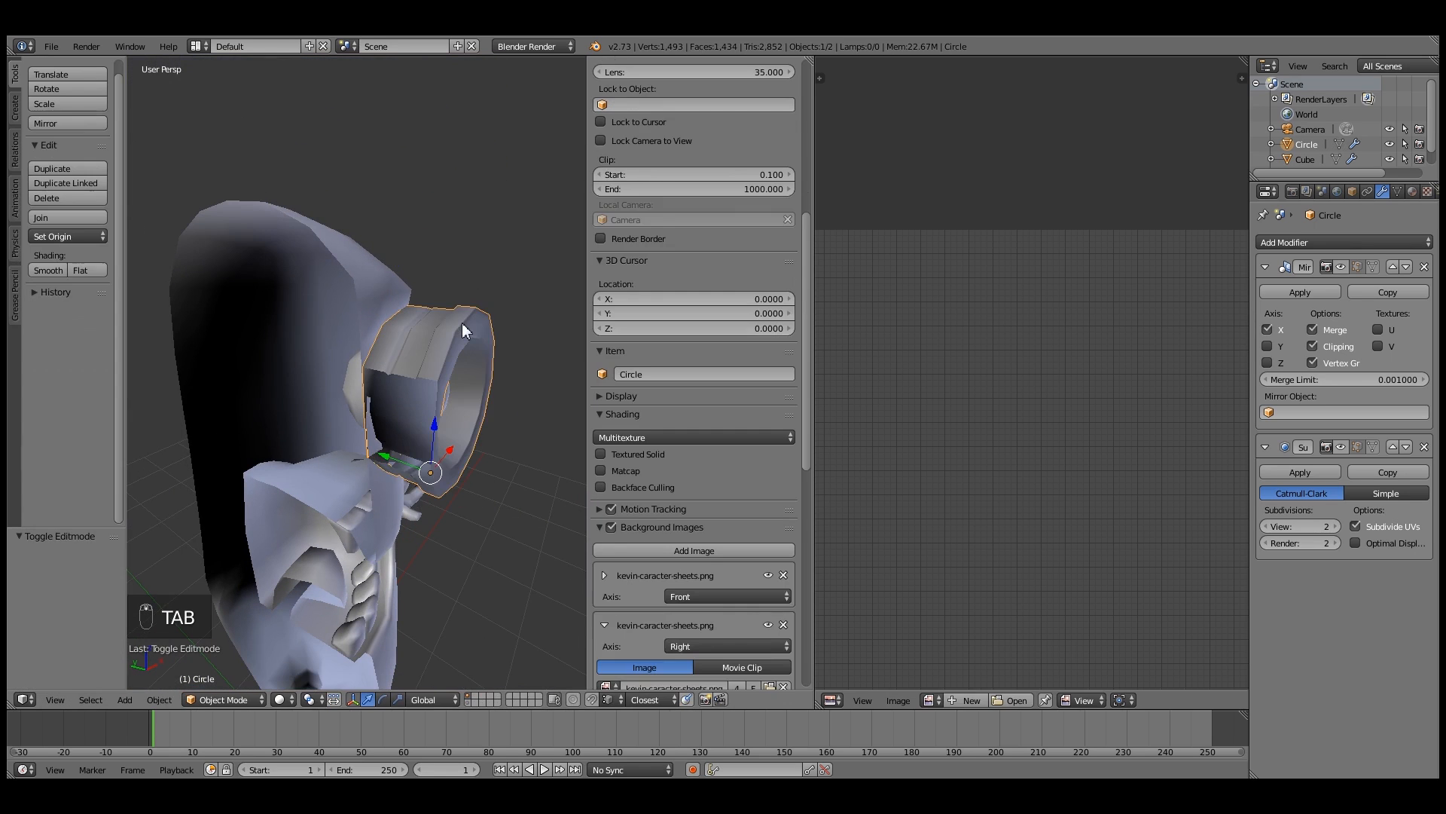
{"action": "right_click", "coordinate": [337, 290]}
{"action": "key", "text": "Tab"}
{"action": "scroll", "coordinate": [388, 302], "scroll_direction": "up", "scroll_amount": 2}
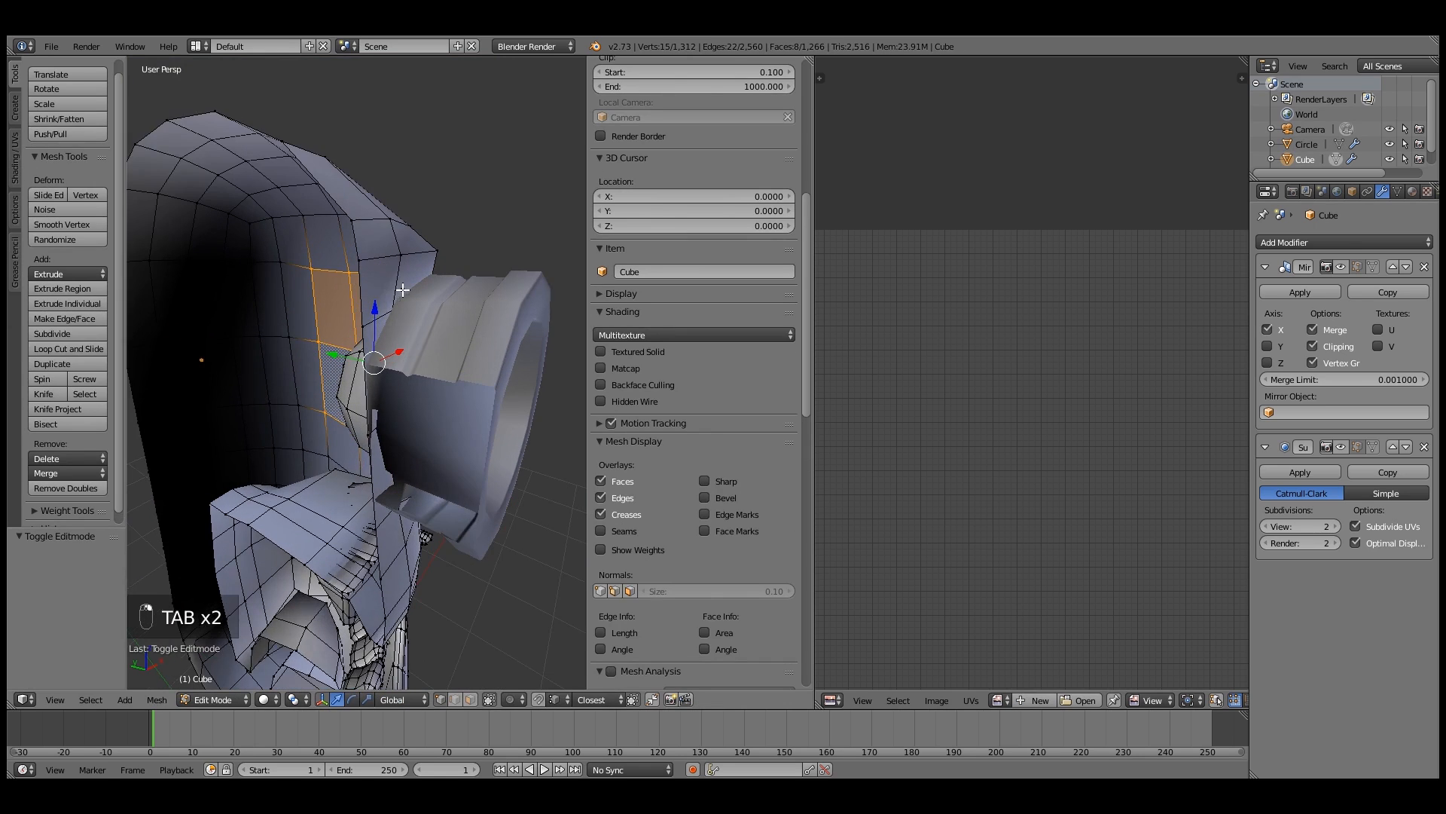
{"action": "mouse_move", "coordinate": [388, 302]}
{"action": "middle_mouse_down"}
{"action": "mouse_move", "coordinate": [535, 313]}
{"action": "mouse_move", "coordinate": [407, 284]}
{"action": "middle_mouse_up"}
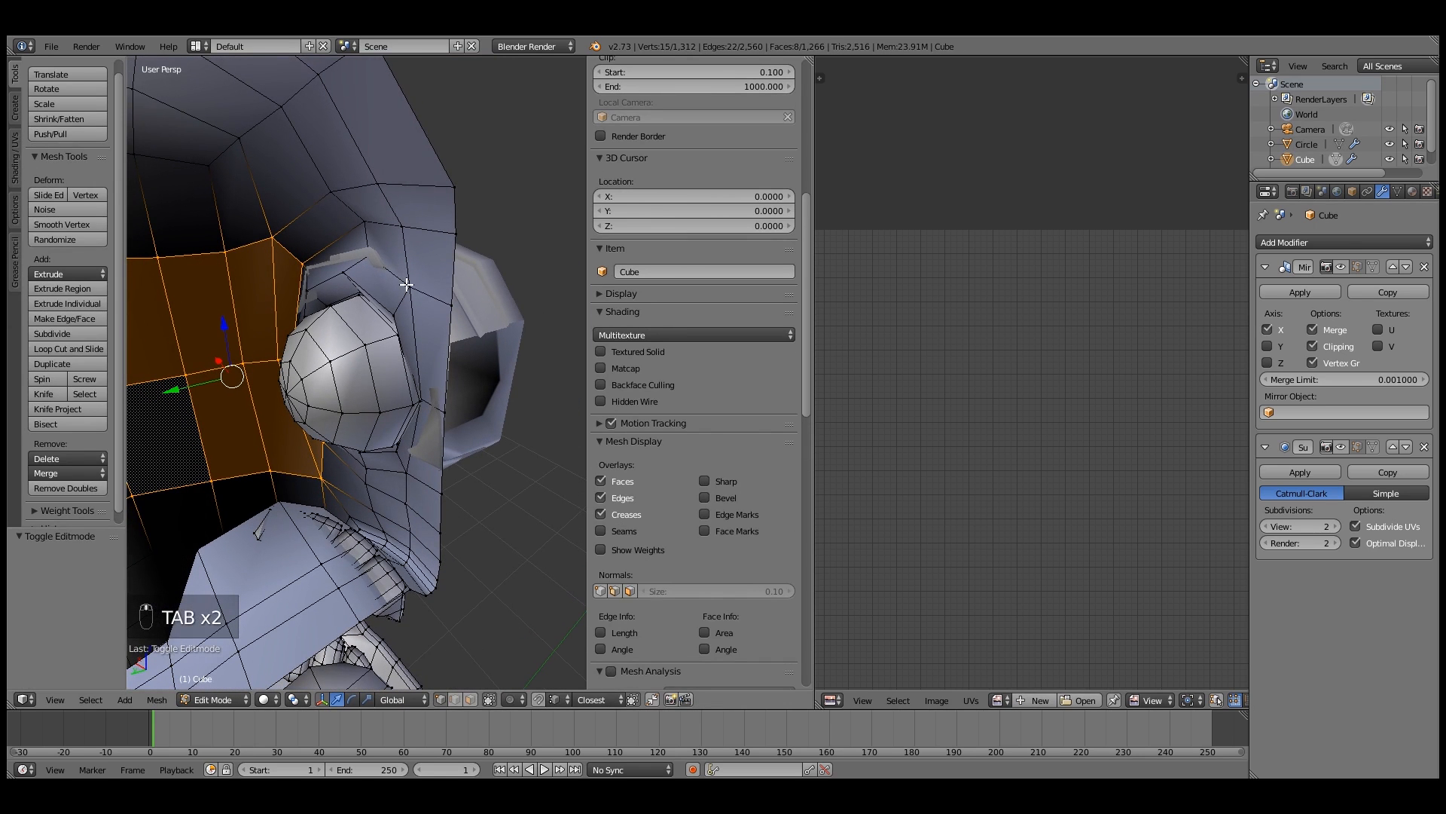
{"action": "left_click", "coordinate": [455, 700]}
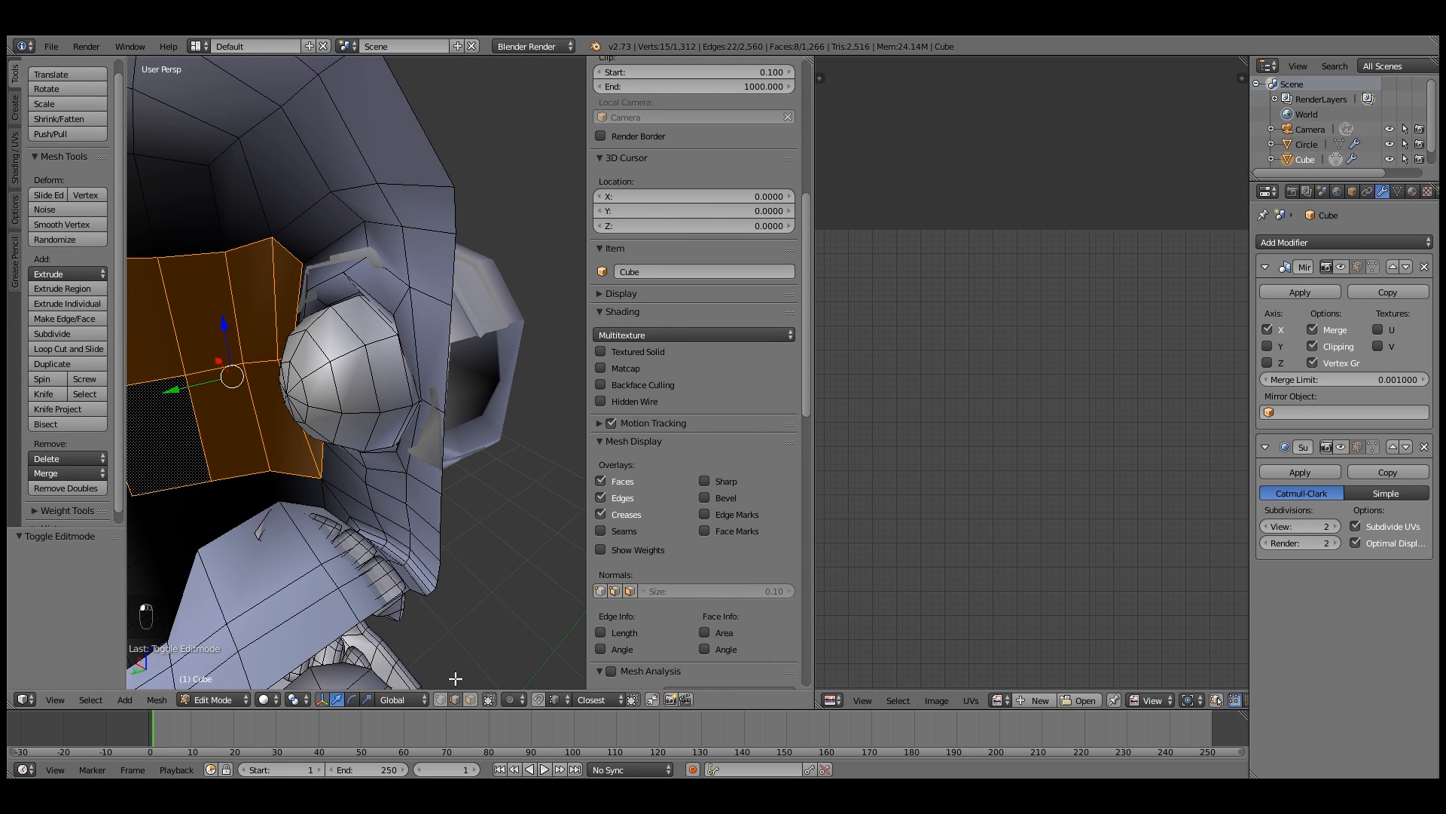
{"action": "right_click", "coordinate": [385, 260]}
{"action": "right_click", "coordinate": [353, 256], "text": "shift"}
{"action": "middle_click_drag", "start_coordinate": [402, 264], "coordinate": [437, 311]}
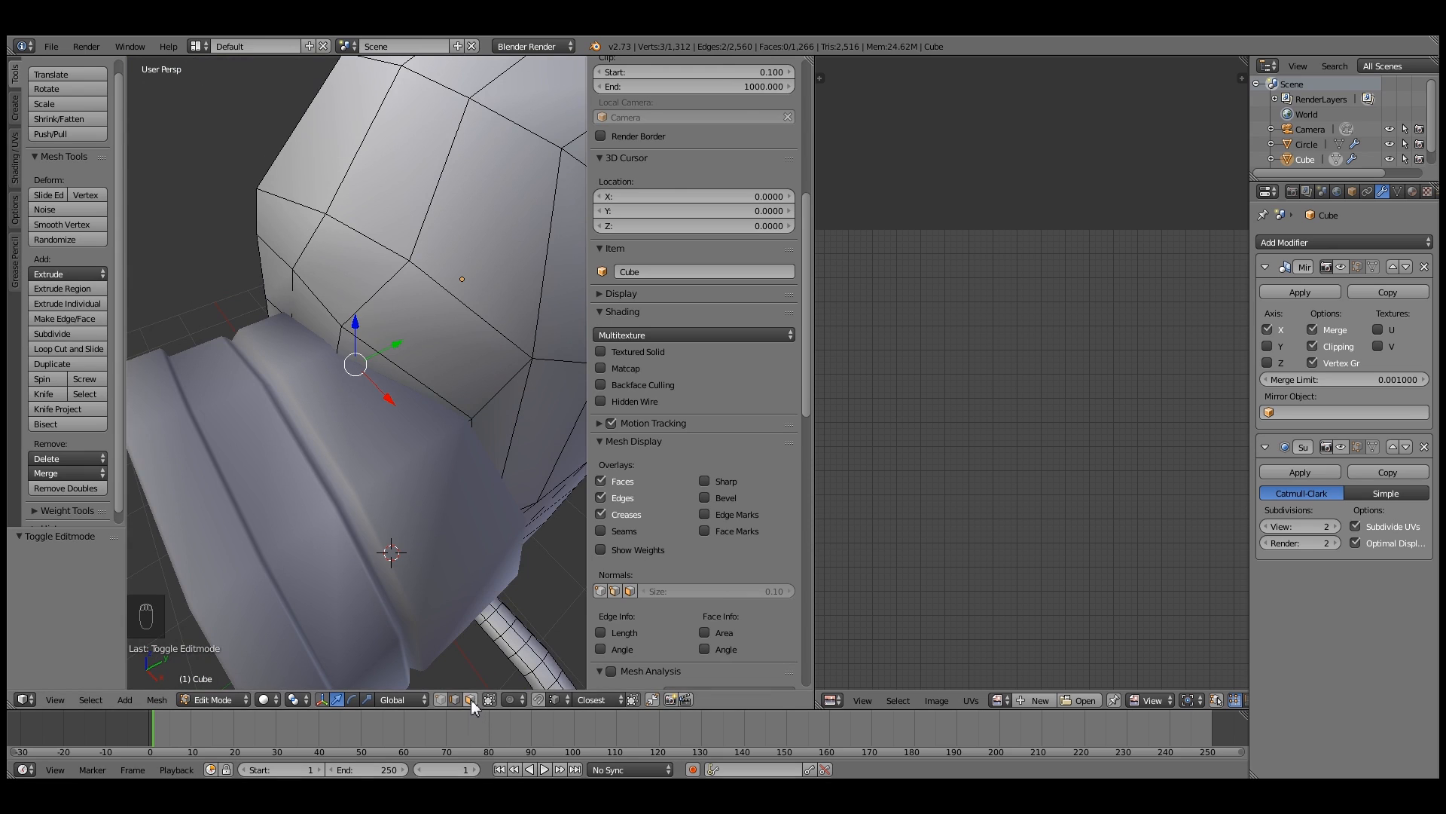
In face select mode, reposition the two head faces just above the goggle, finishing with about -0.004 along Y
{"action": "right_click", "coordinate": [333, 338]}
{"action": "right_click", "coordinate": [378, 360], "text": "shift"}
{"action": "left_click_drag", "start_coordinate": [362, 322], "coordinate": [362, 305]}
{"action": "middle_click_drag", "start_coordinate": [361, 305], "coordinate": [352, 267]}
{"action": "left_click_drag", "start_coordinate": [370, 240], "coordinate": [363, 240]}
{"action": "left_click_drag", "start_coordinate": [304, 184], "coordinate": [307, 199]}
{"action": "left_click_drag", "start_coordinate": [362, 253], "coordinate": [359, 253]}
{"action": "scroll", "coordinate": [395, 300], "scroll_direction": "down", "scroll_amount": 2}
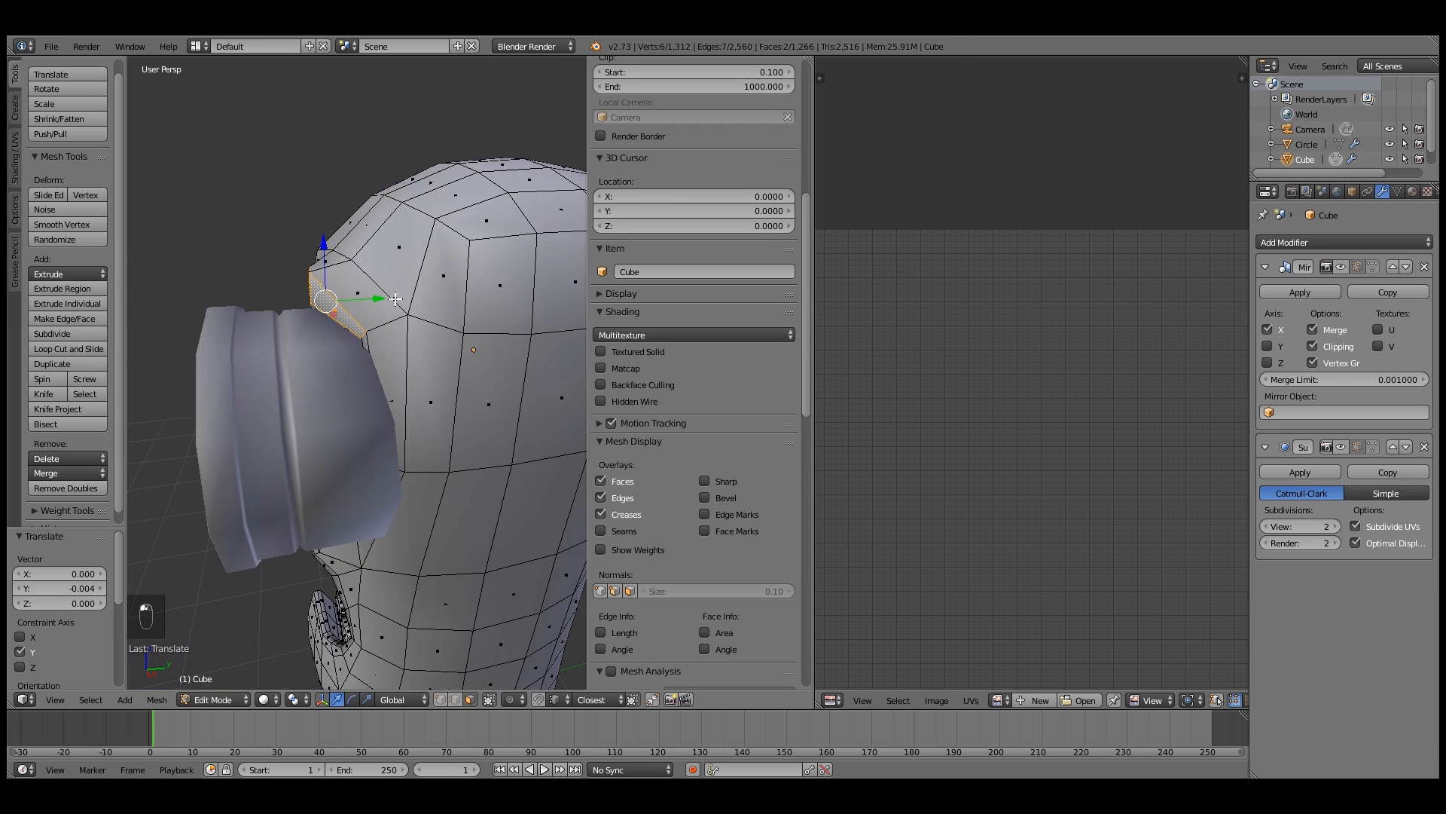
Return to Object Mode and enable viewport display of the head's Subdivision Surface and Mirror modifiers
{"action": "key", "text": "Tab"}
{"action": "middle_click_drag", "start_coordinate": [407, 355], "coordinate": [241, 423]}
{"action": "scroll", "coordinate": [500, 387], "scroll_direction": "down", "scroll_amount": 2}
{"action": "scroll", "coordinate": [388, 423], "scroll_direction": "up", "scroll_amount": 4}
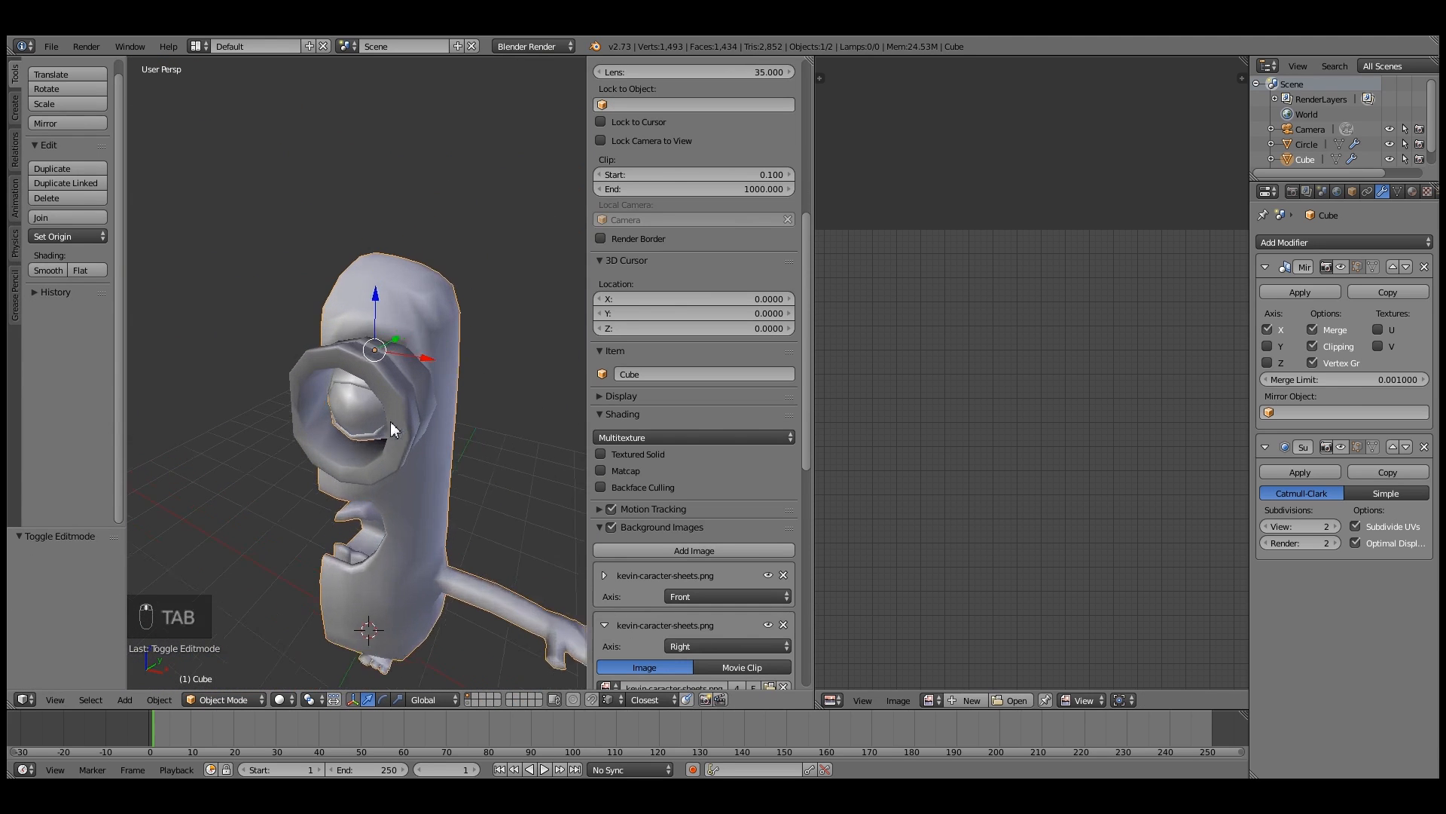
{"action": "middle_click_drag", "start_coordinate": [527, 392], "coordinate": [369, 392]}
{"action": "scroll", "coordinate": [370, 391], "scroll_direction": "up", "scroll_amount": 4}
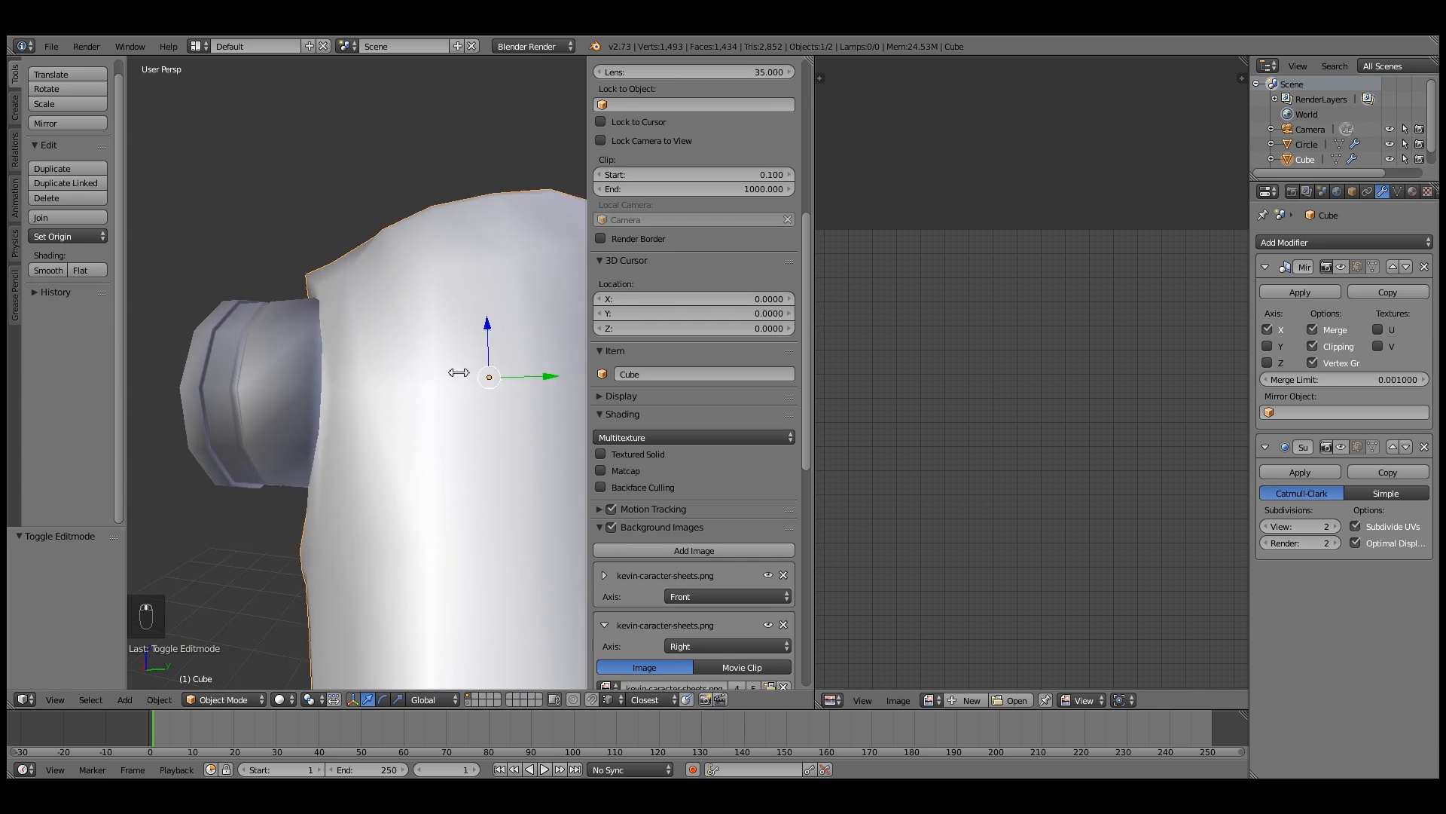
{"action": "left_click", "coordinate": [1341, 447]}
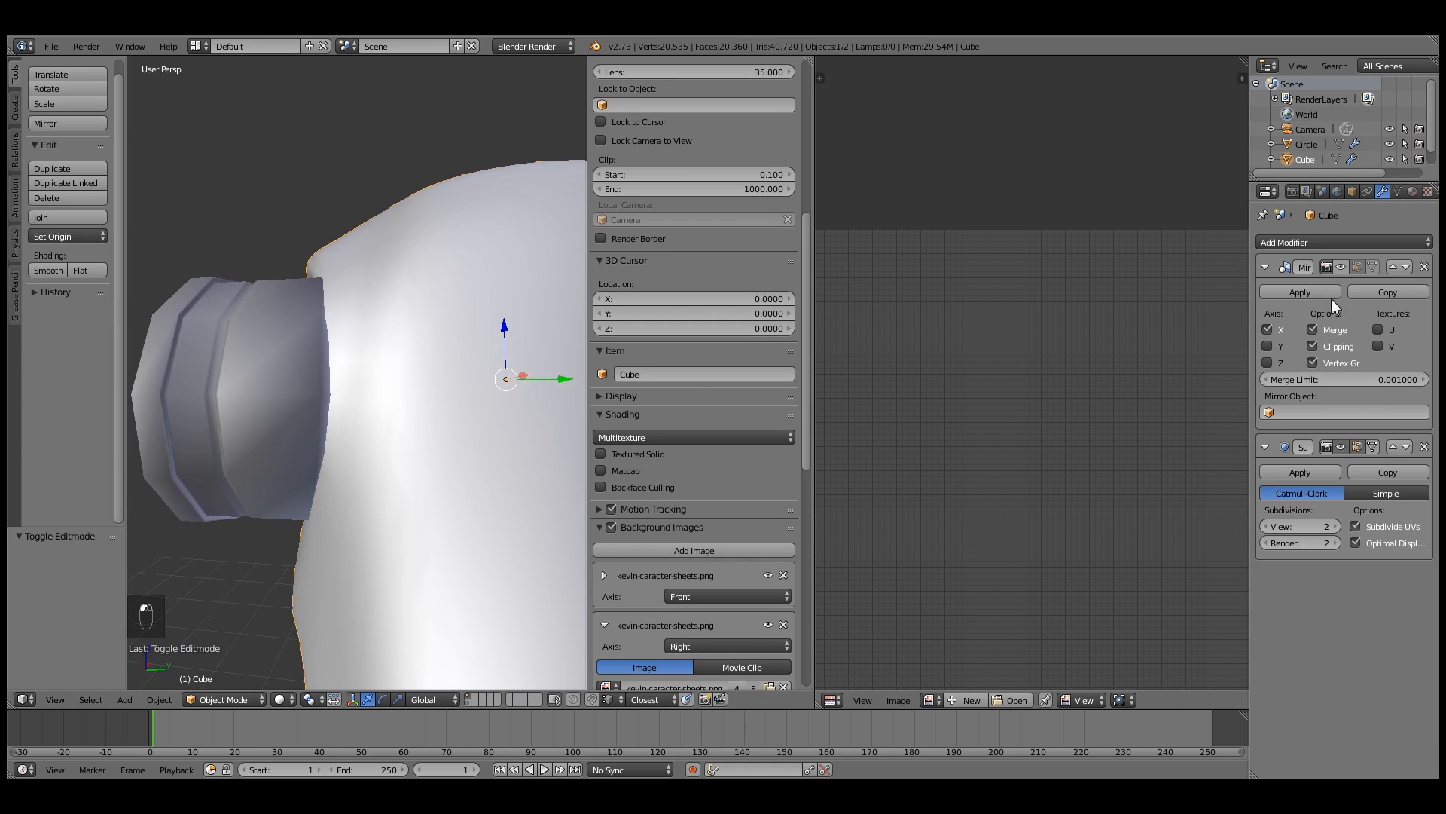
{"action": "left_click", "coordinate": [1341, 267]}
{"action": "middle_click_drag", "start_coordinate": [406, 417], "coordinate": [365, 383]}
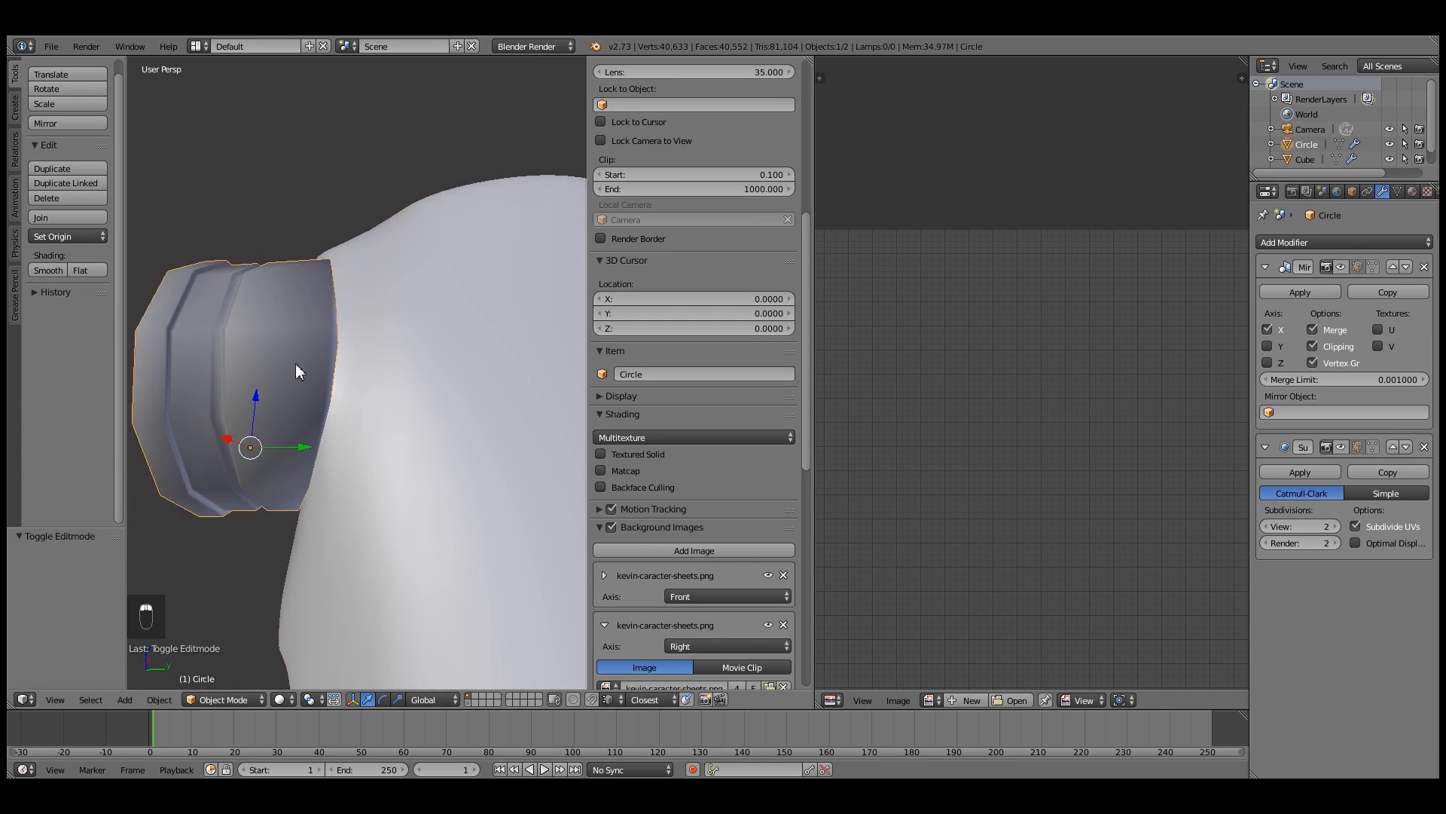
Open the goggles in Edit Mode and enable viewport display of their Subdivision Surface and Mirror modifiers
{"action": "right_click", "coordinate": [297, 365]}
{"action": "key", "text": "Tab"}
{"action": "right_click", "coordinate": [329, 362], "text": "alt"}
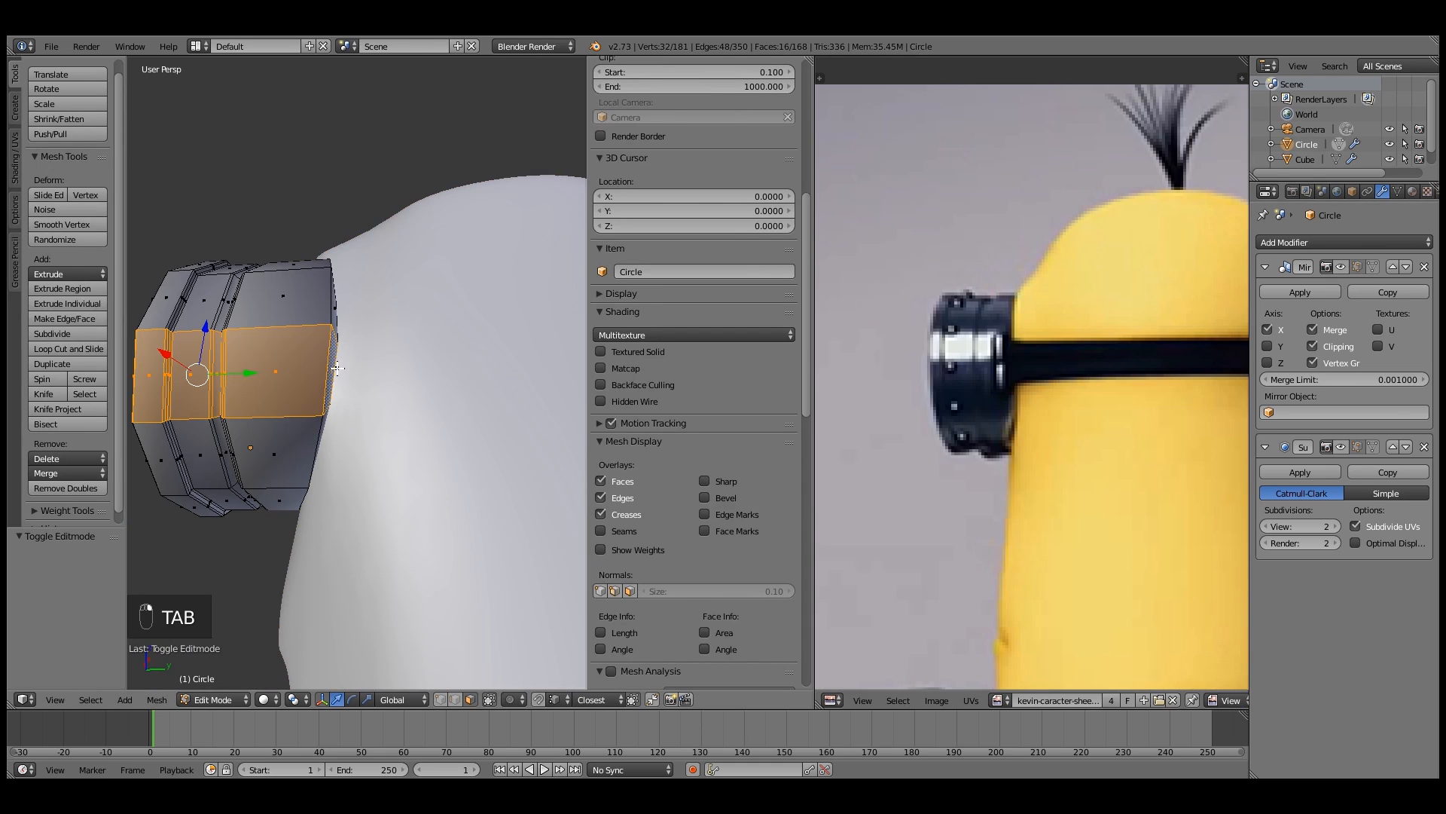
{"action": "left_click", "coordinate": [1339, 448]}
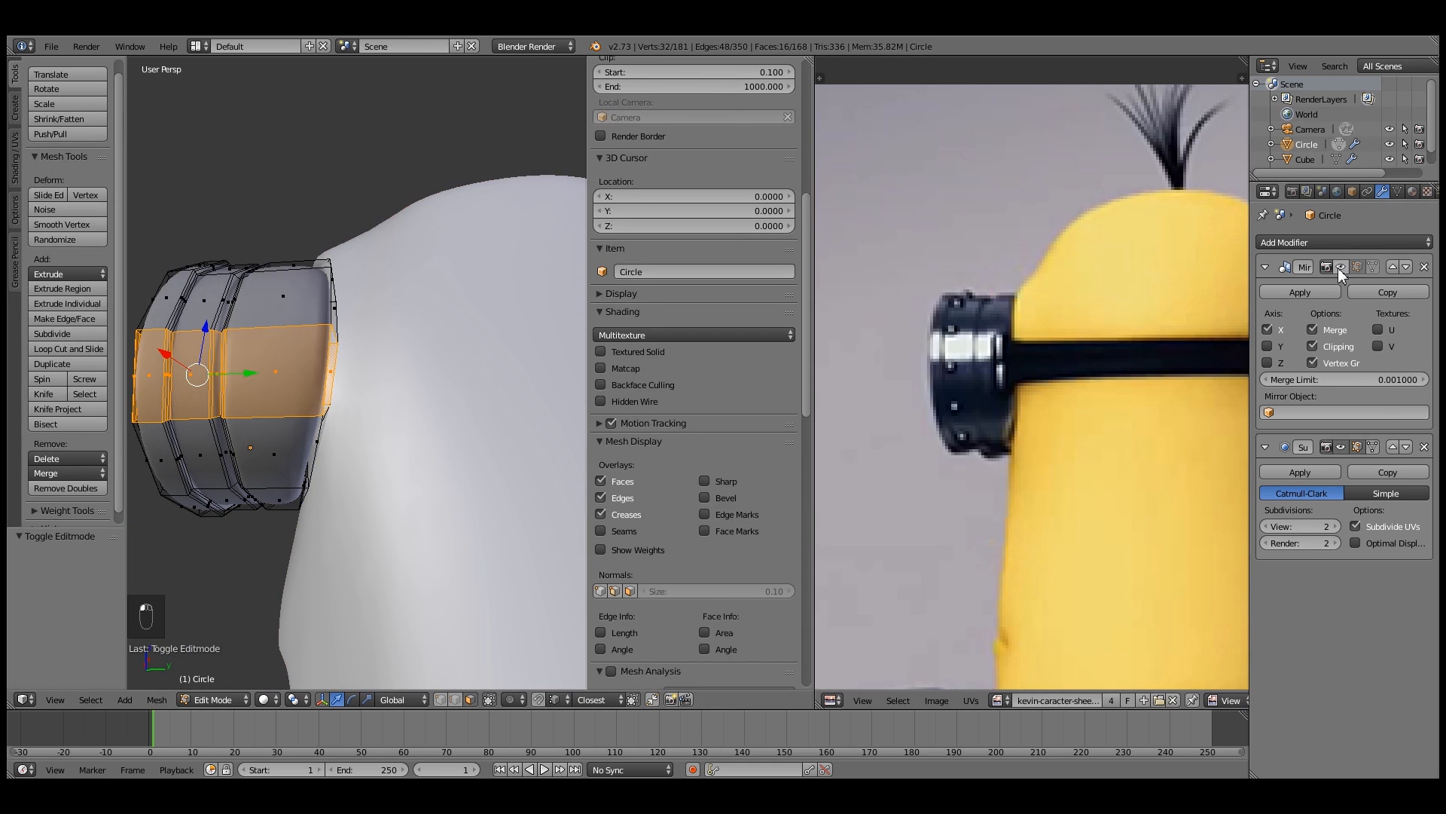
{"action": "middle_click_drag", "start_coordinate": [422, 392], "coordinate": [467, 483]}
{"action": "middle_click_drag", "start_coordinate": [440, 381], "coordinate": [399, 283]}
{"action": "scroll", "coordinate": [430, 400], "scroll_direction": "down", "scroll_amount": 4}
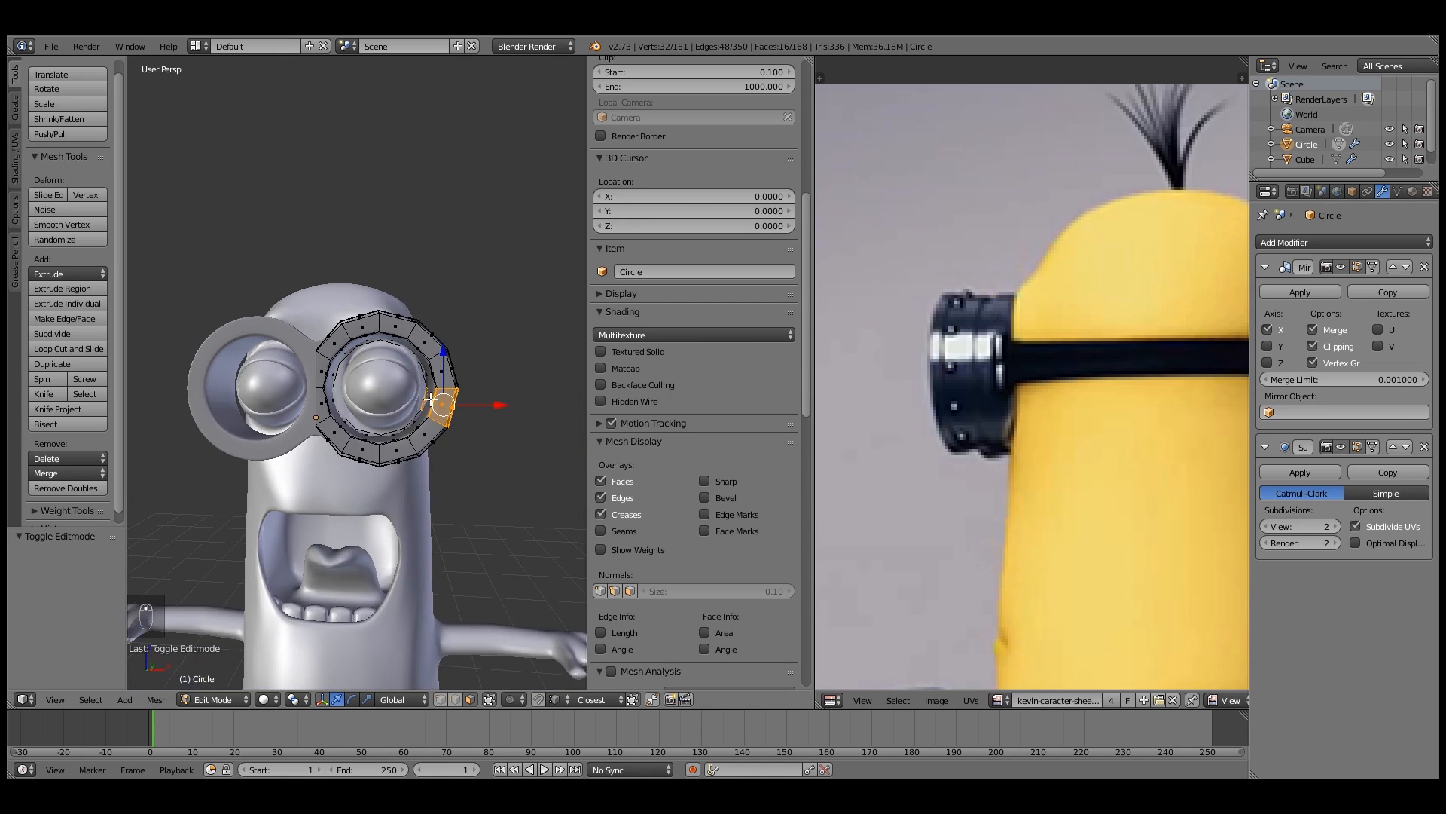
{"action": "scroll", "coordinate": [430, 399], "scroll_direction": "up", "scroll_amount": 2}
{"action": "middle_click_drag", "start_coordinate": [430, 399], "coordinate": [337, 429]}
{"action": "scroll", "coordinate": [338, 428], "scroll_direction": "up", "scroll_amount": 2}
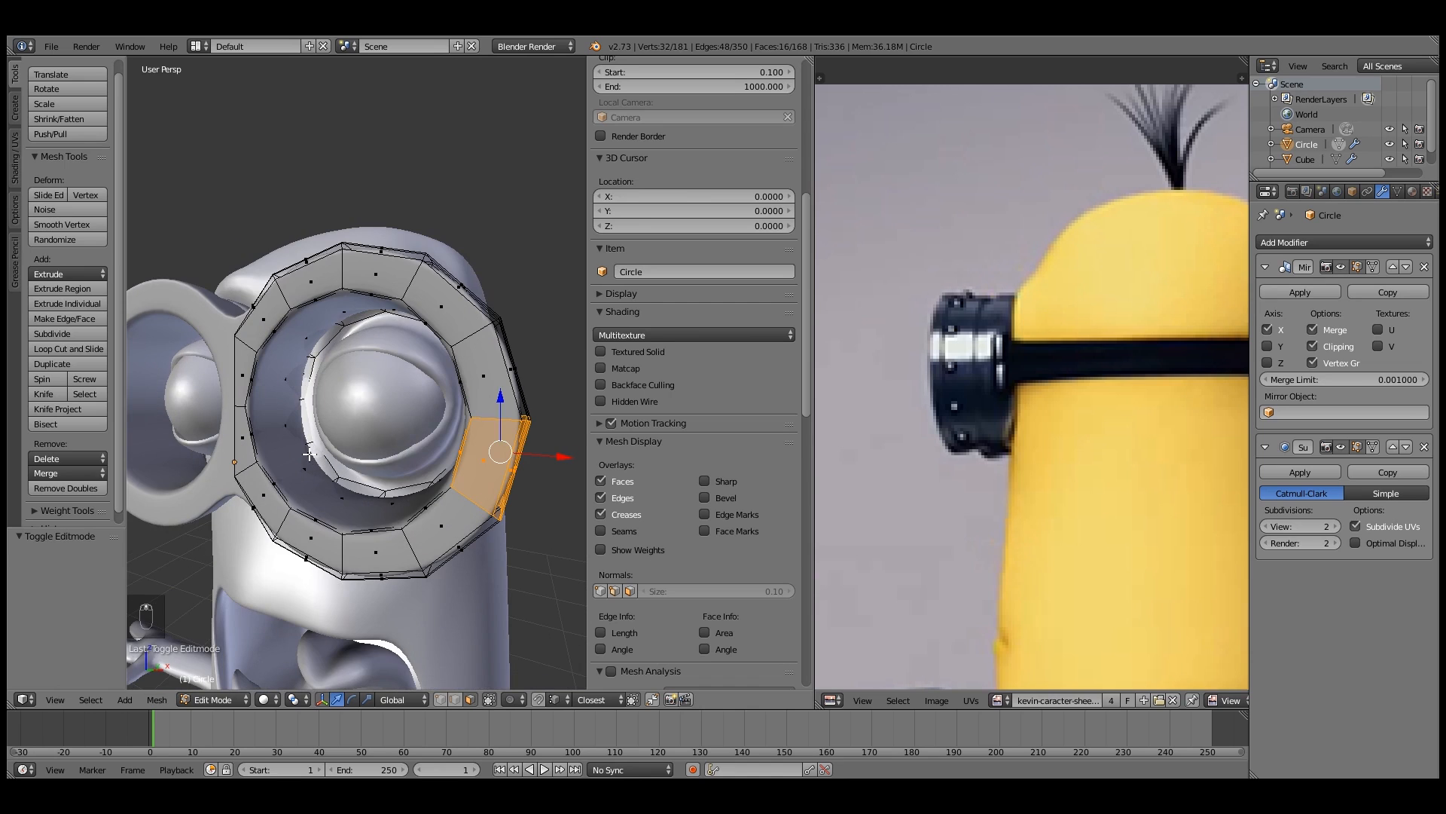
{"action": "right_click", "coordinate": [302, 449], "text": "alt"}
{"action": "middle_click_drag", "start_coordinate": [400, 449], "coordinate": [440, 445]}
{"action": "key", "text": "s"}
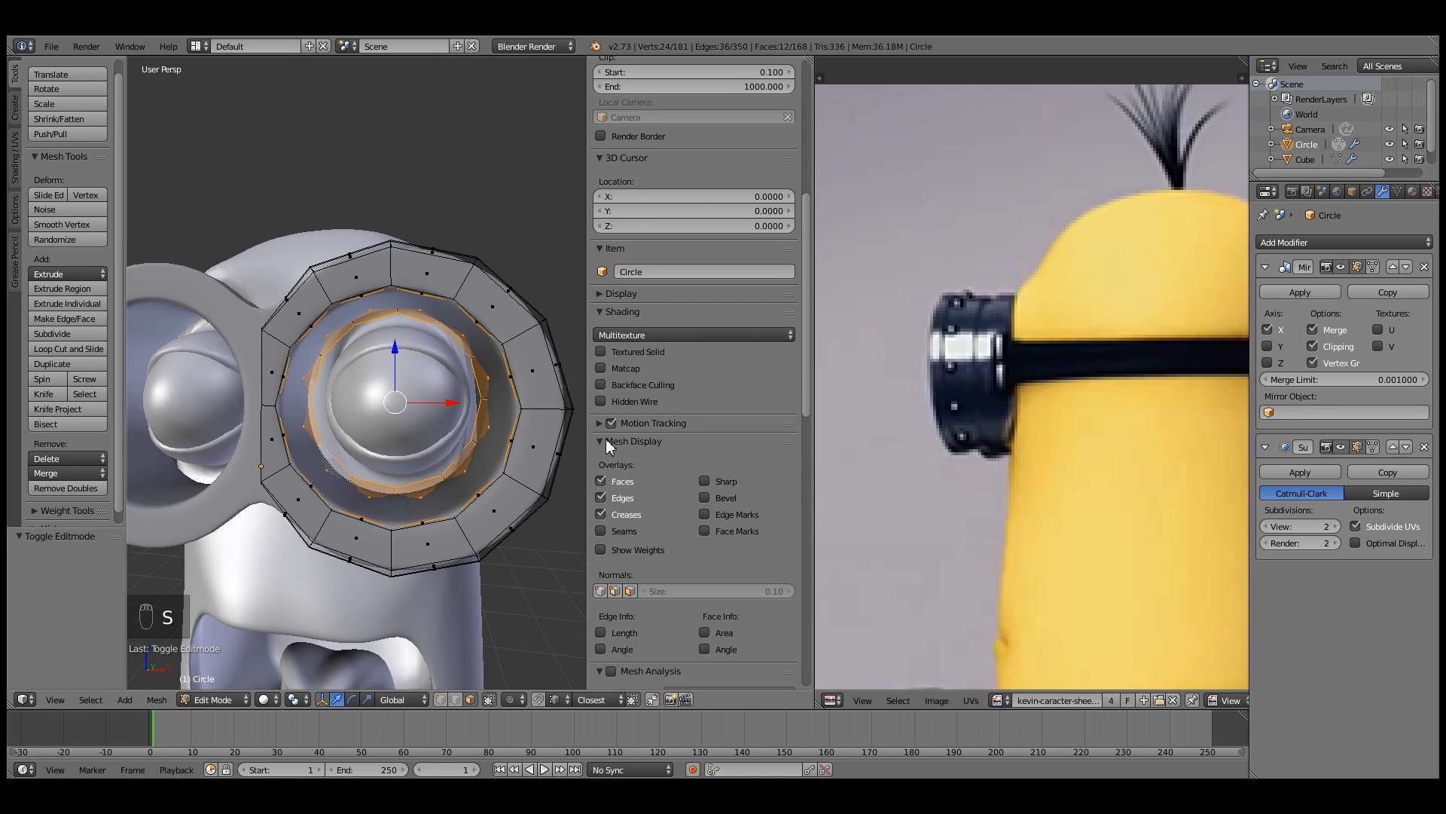
{"action": "key", "text": "s"}
{"action": "key", "text": "shift+y"}
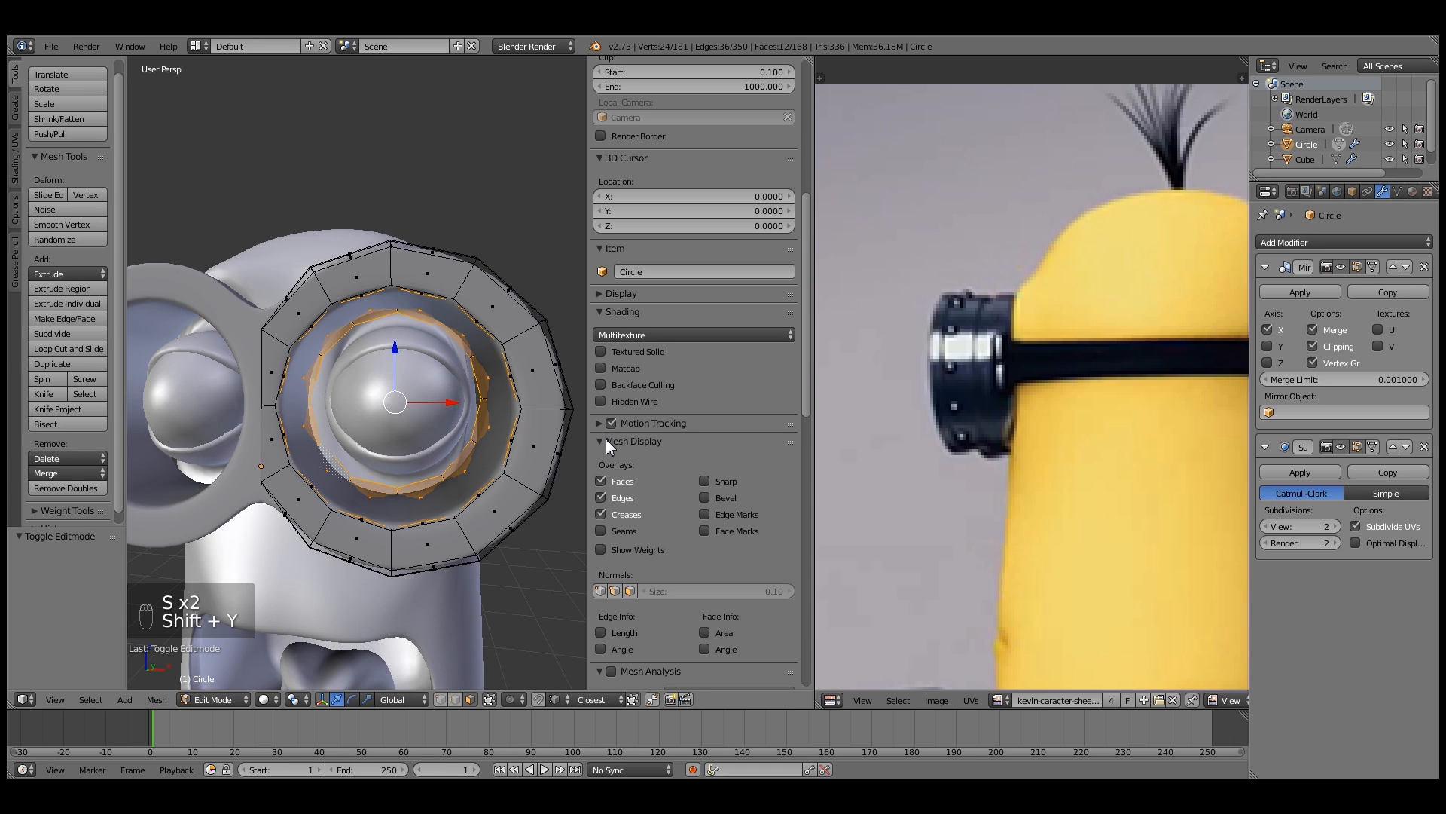
{"action": "scroll", "coordinate": [497, 431], "scroll_direction": "down", "scroll_amount": 4}
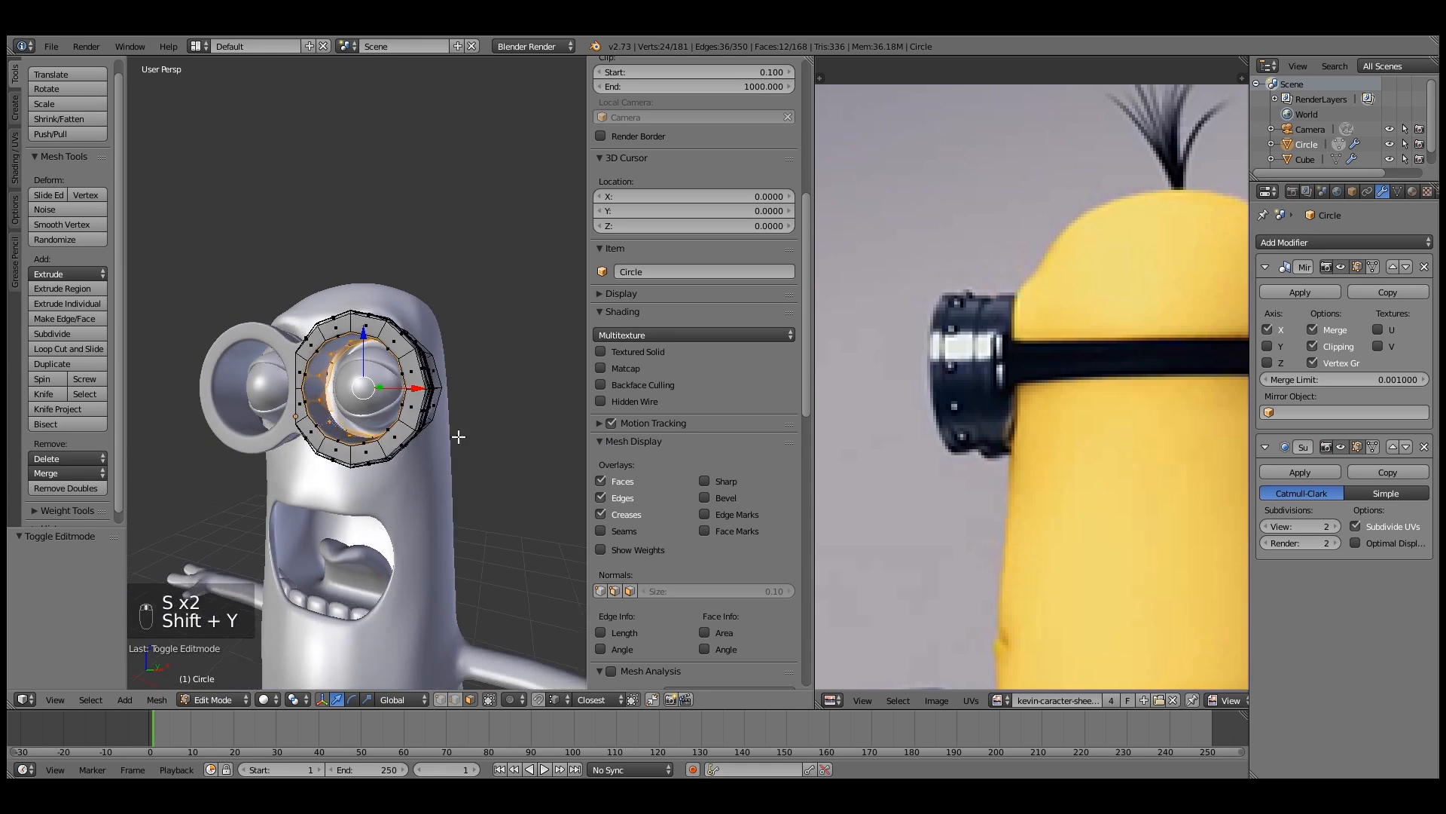
{"action": "key", "text": "s"}
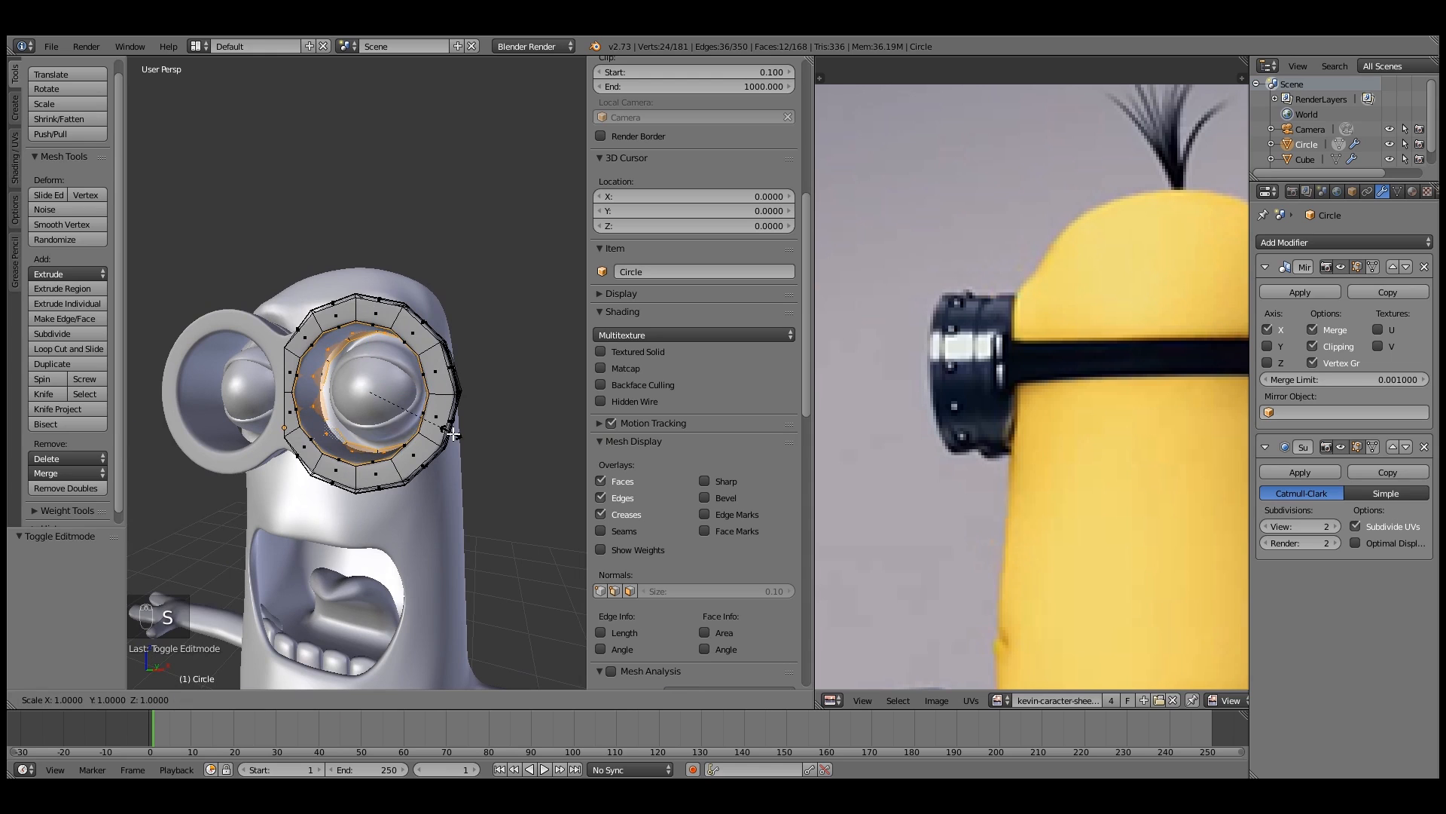
{"action": "right_click", "coordinate": [452, 434]}
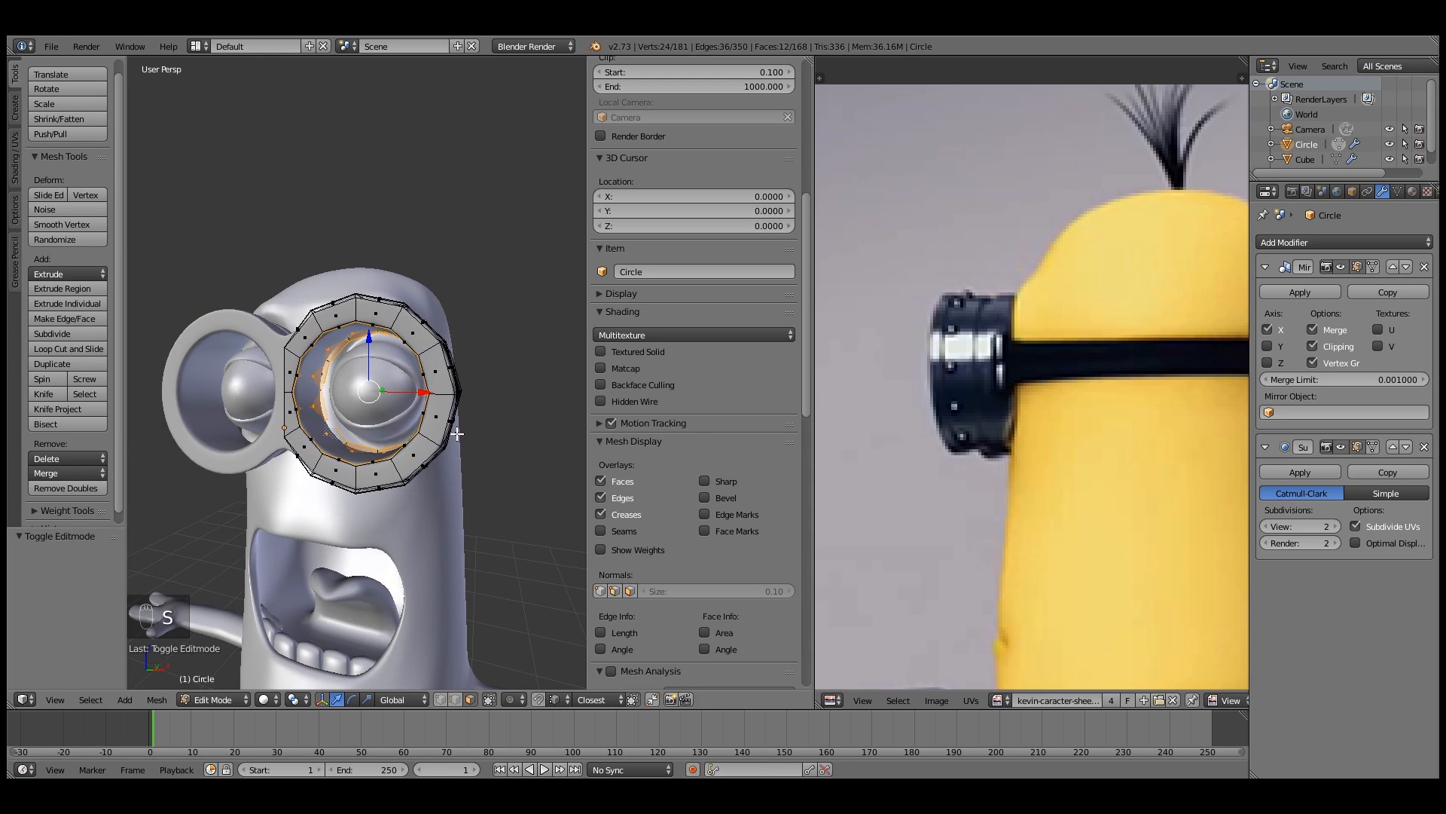
Turn off the goggles' Subdivision Surface display in Edit Mode and clear the face selection
{"action": "scroll", "coordinate": [384, 519], "scroll_direction": "up", "scroll_amount": 4}
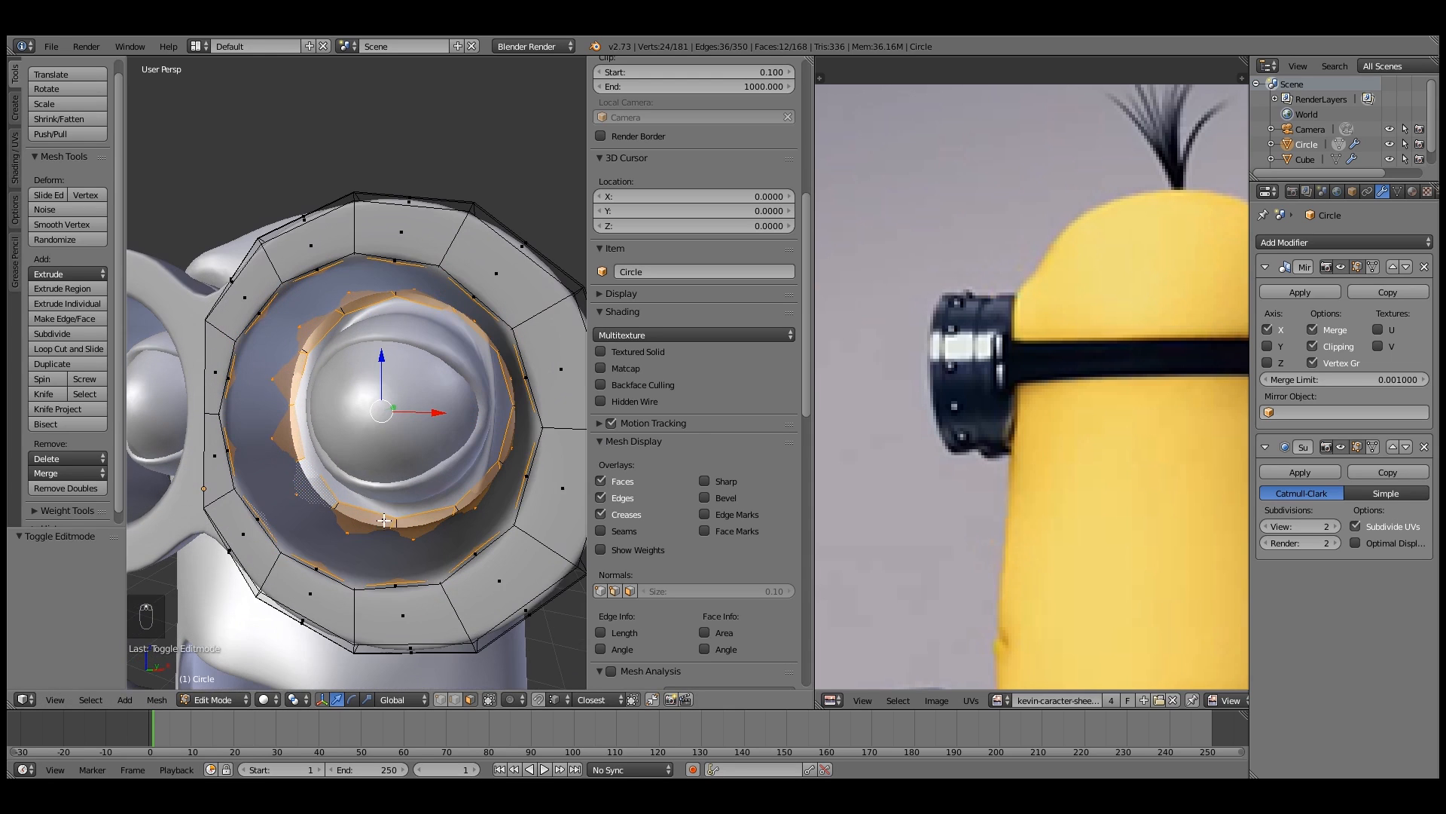
{"action": "right_click", "coordinate": [360, 588], "text": "shift"}
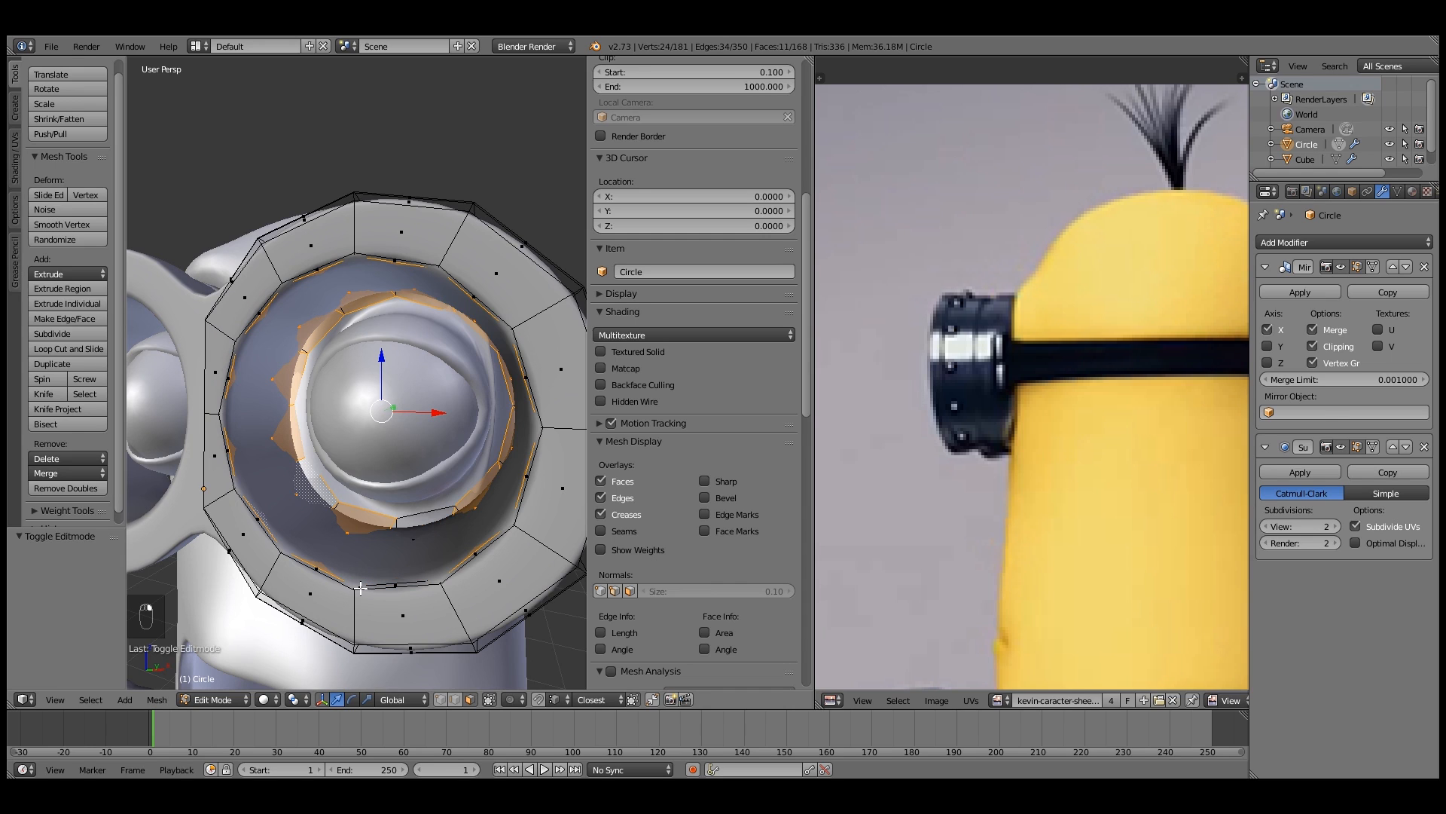
{"action": "left_click", "coordinate": [1357, 447]}
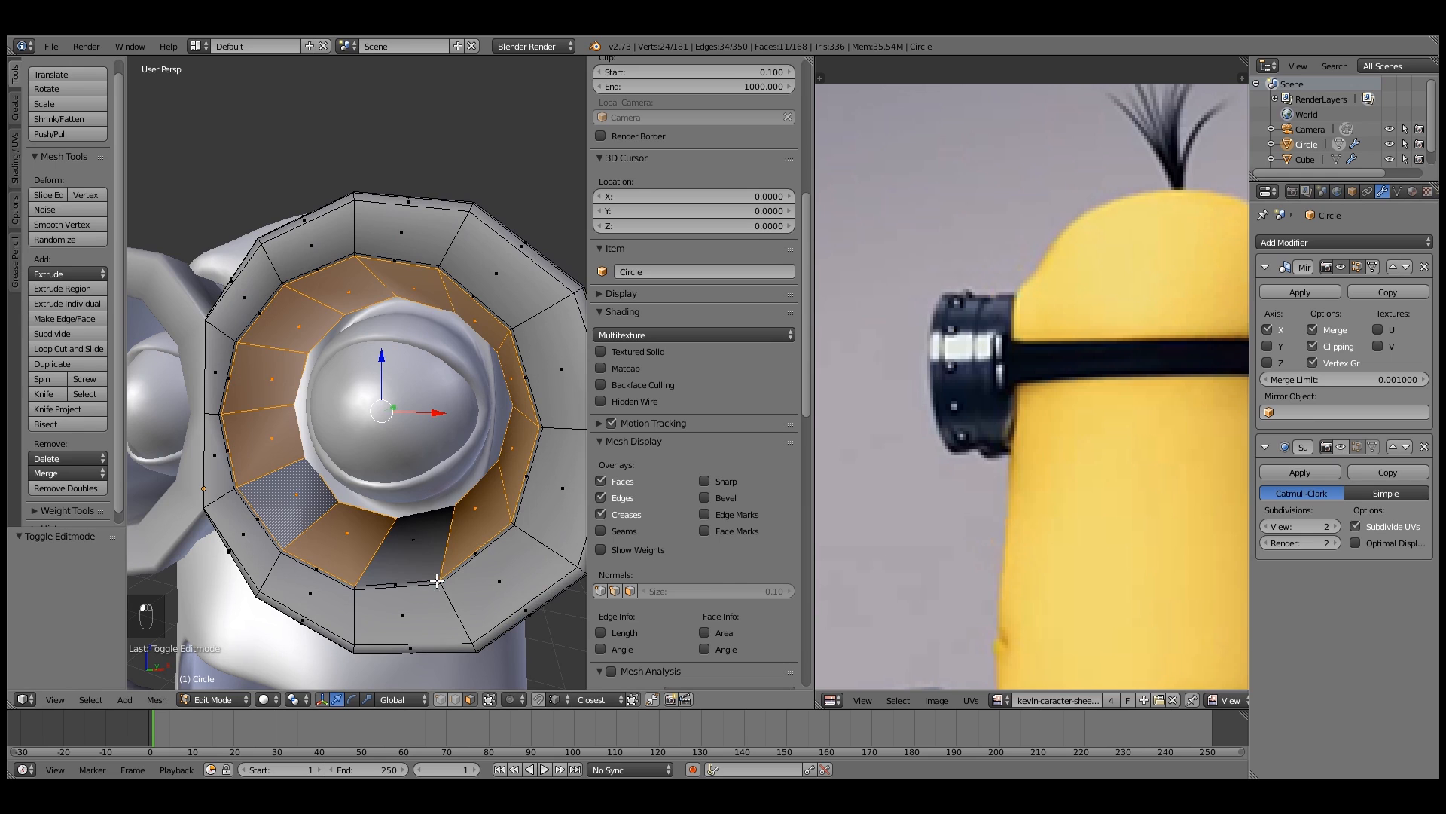
{"action": "right_click", "coordinate": [380, 549], "text": "shift"}
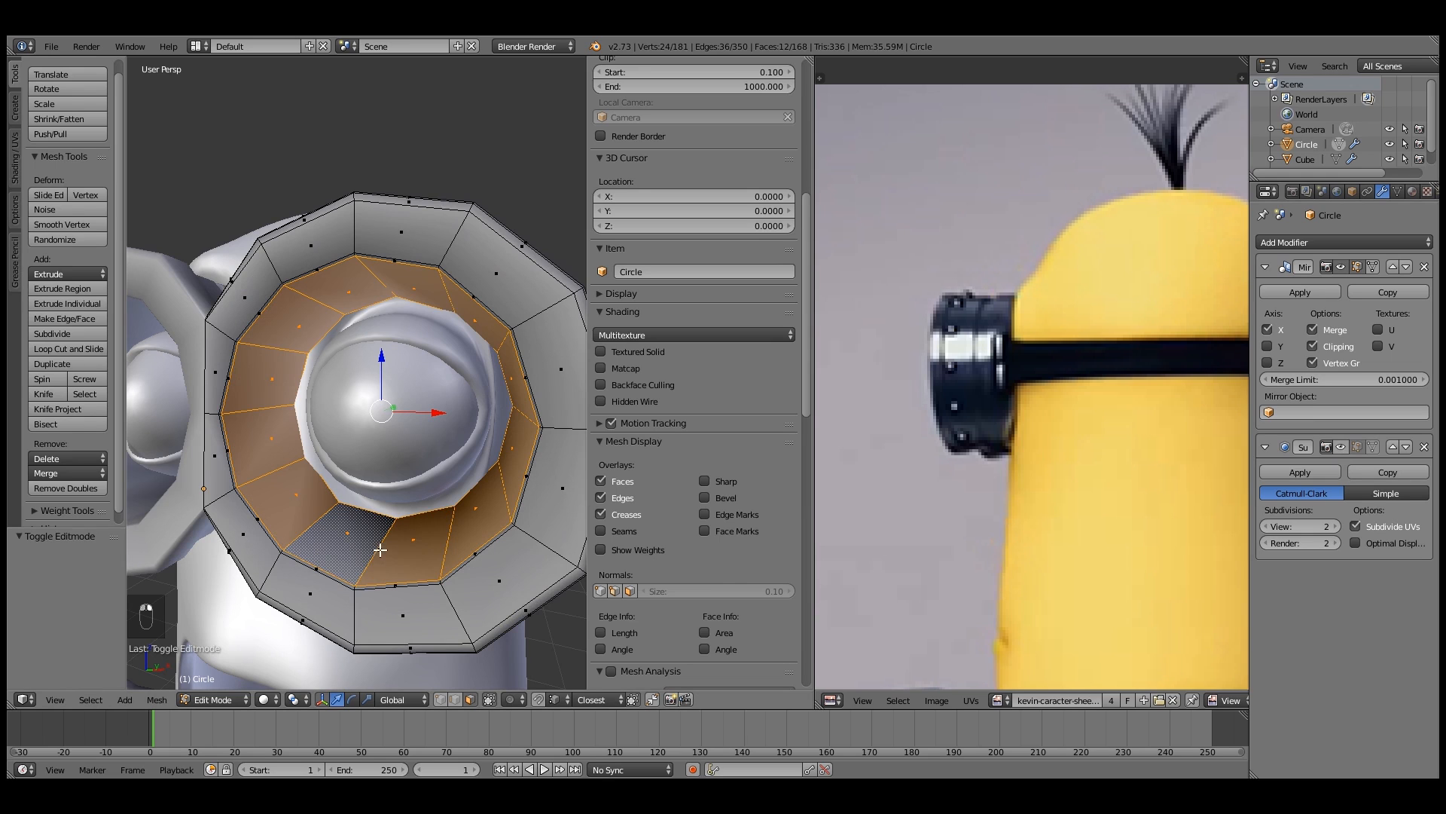
{"action": "right_click", "coordinate": [360, 589], "text": "shift"}
{"action": "key", "text": "a"}
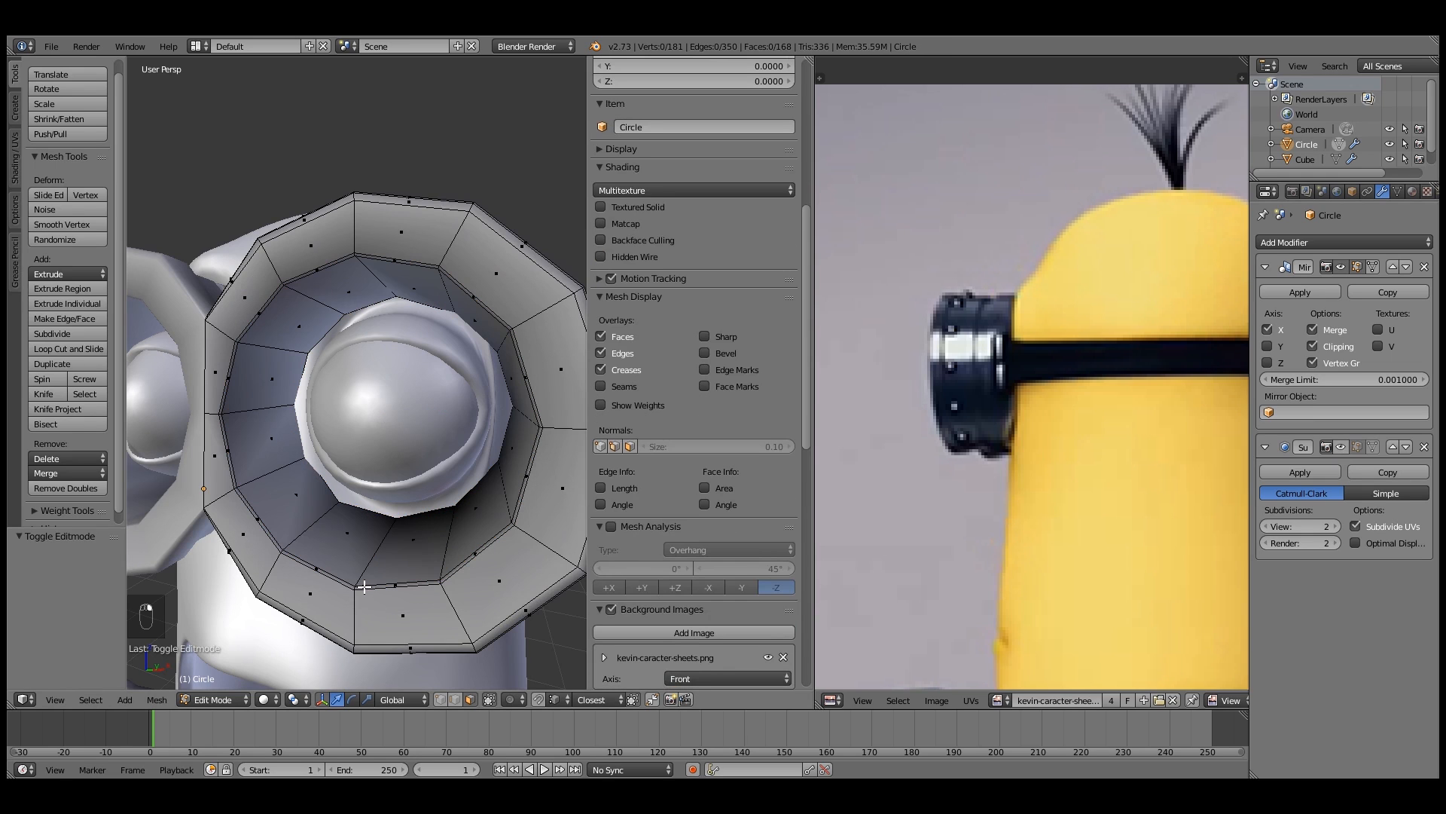
Select the two face loops inside the goggle's opening and scale them to about 0.847 on X and Z, excluding Y
{"action": "right_click", "coordinate": [358, 587], "text": "alt"}
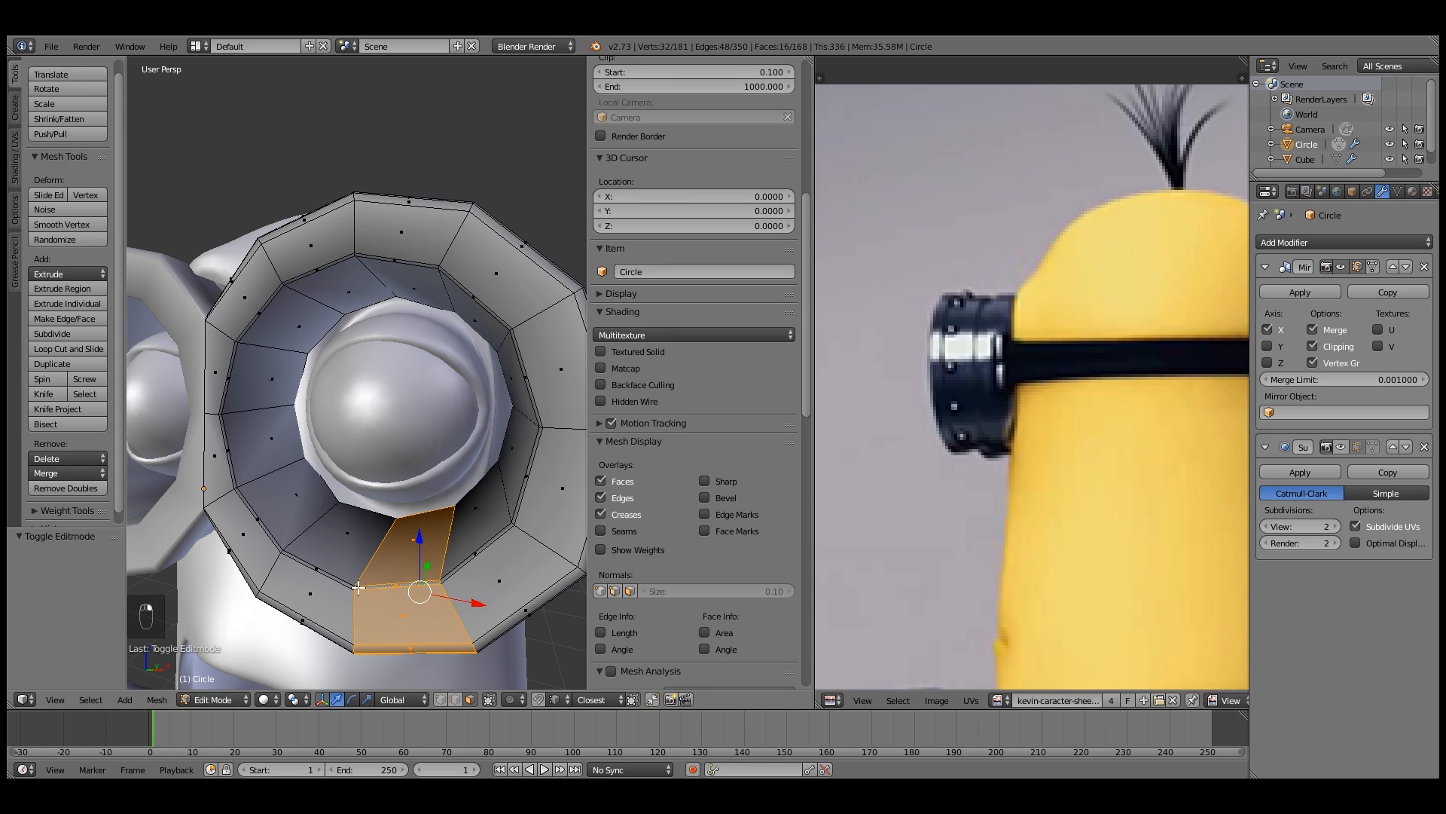
{"action": "right_click", "coordinate": [354, 589], "text": "alt"}
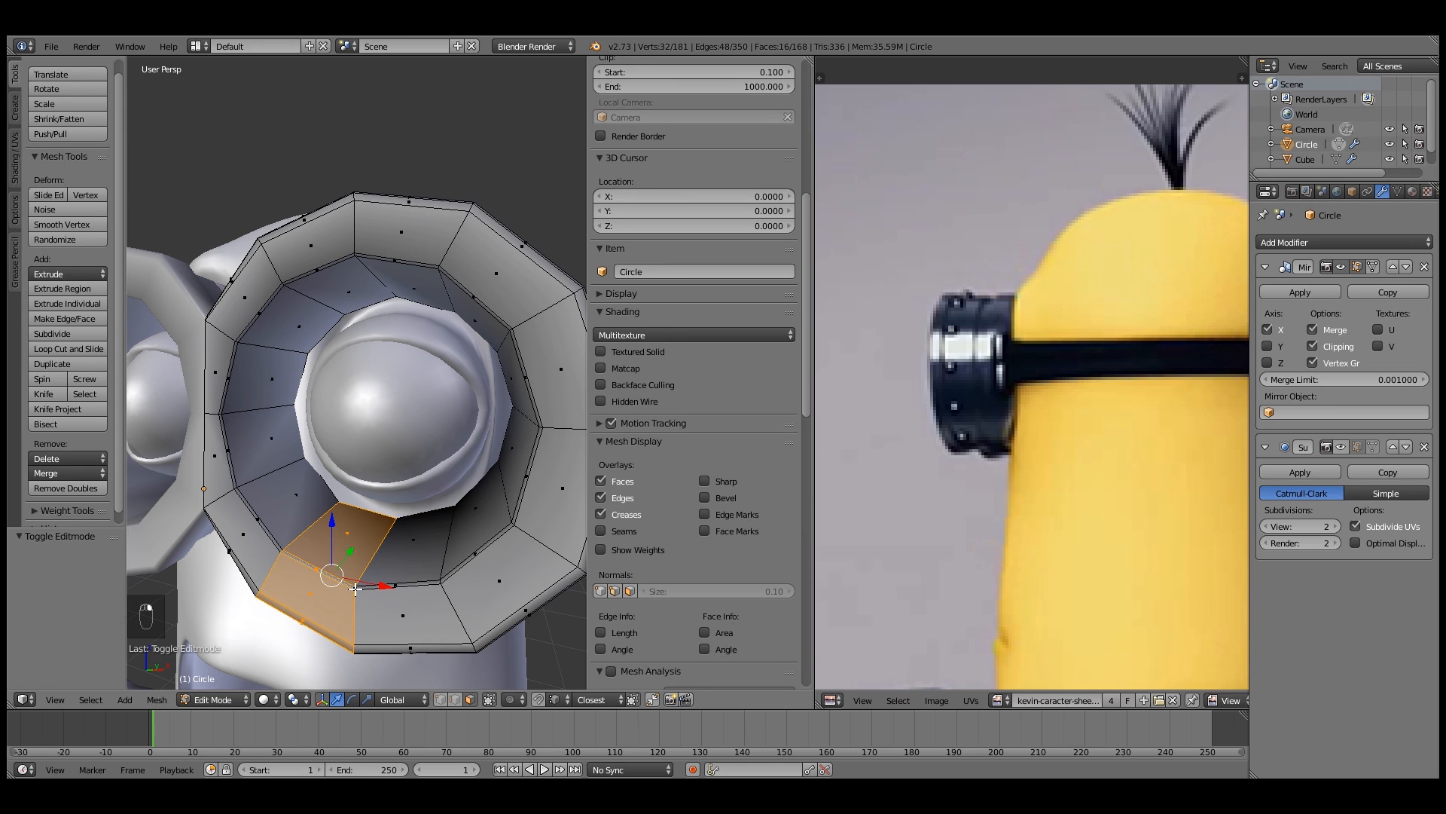
{"action": "right_click", "coordinate": [356, 589], "text": "alt"}
{"action": "right_click", "coordinate": [373, 564], "text": "alt+shift"}
{"action": "middle_click_drag", "start_coordinate": [373, 564], "coordinate": [445, 567]}
{"action": "key", "text": "s"}
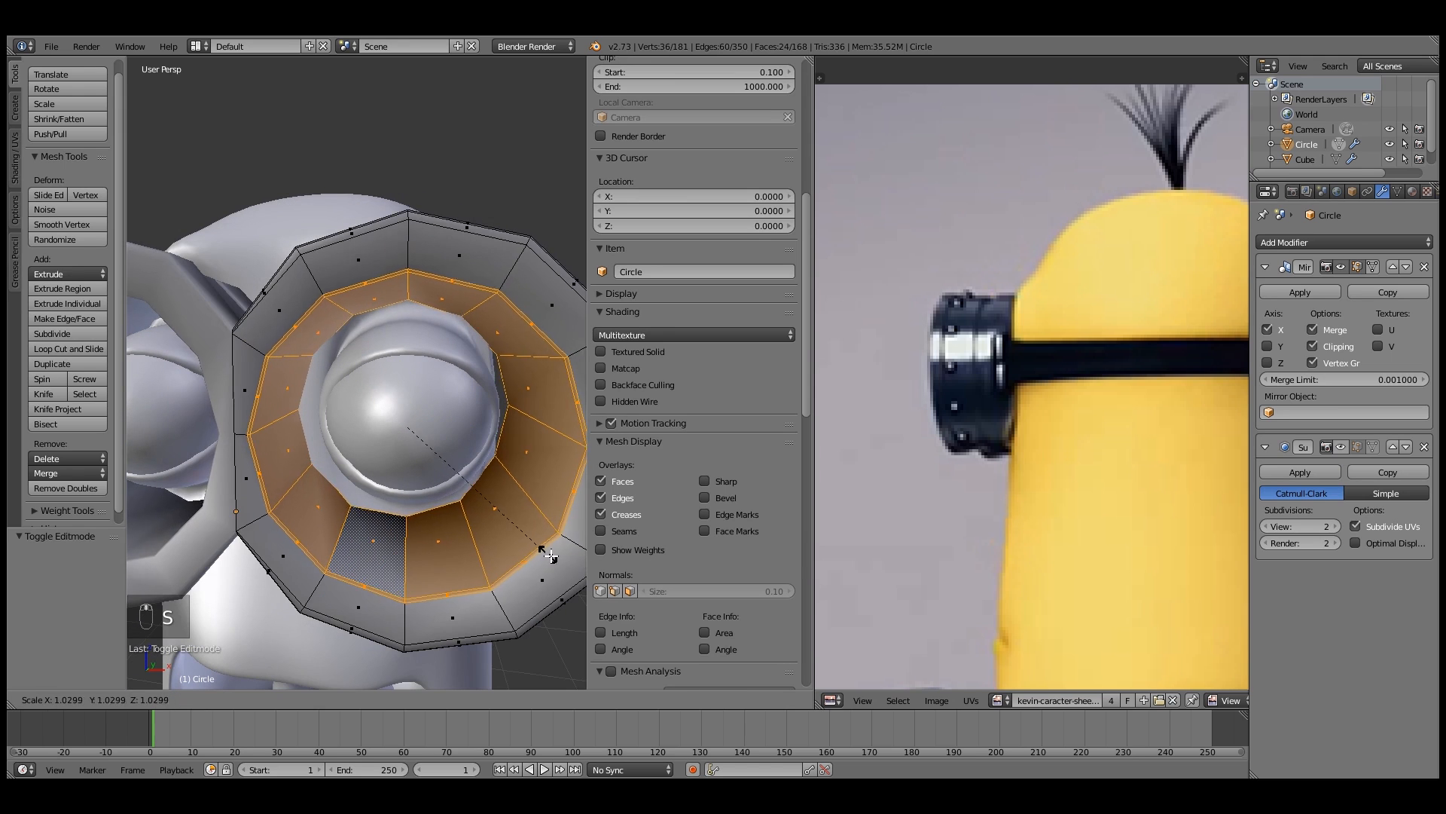
{"action": "key", "text": "shift+y"}
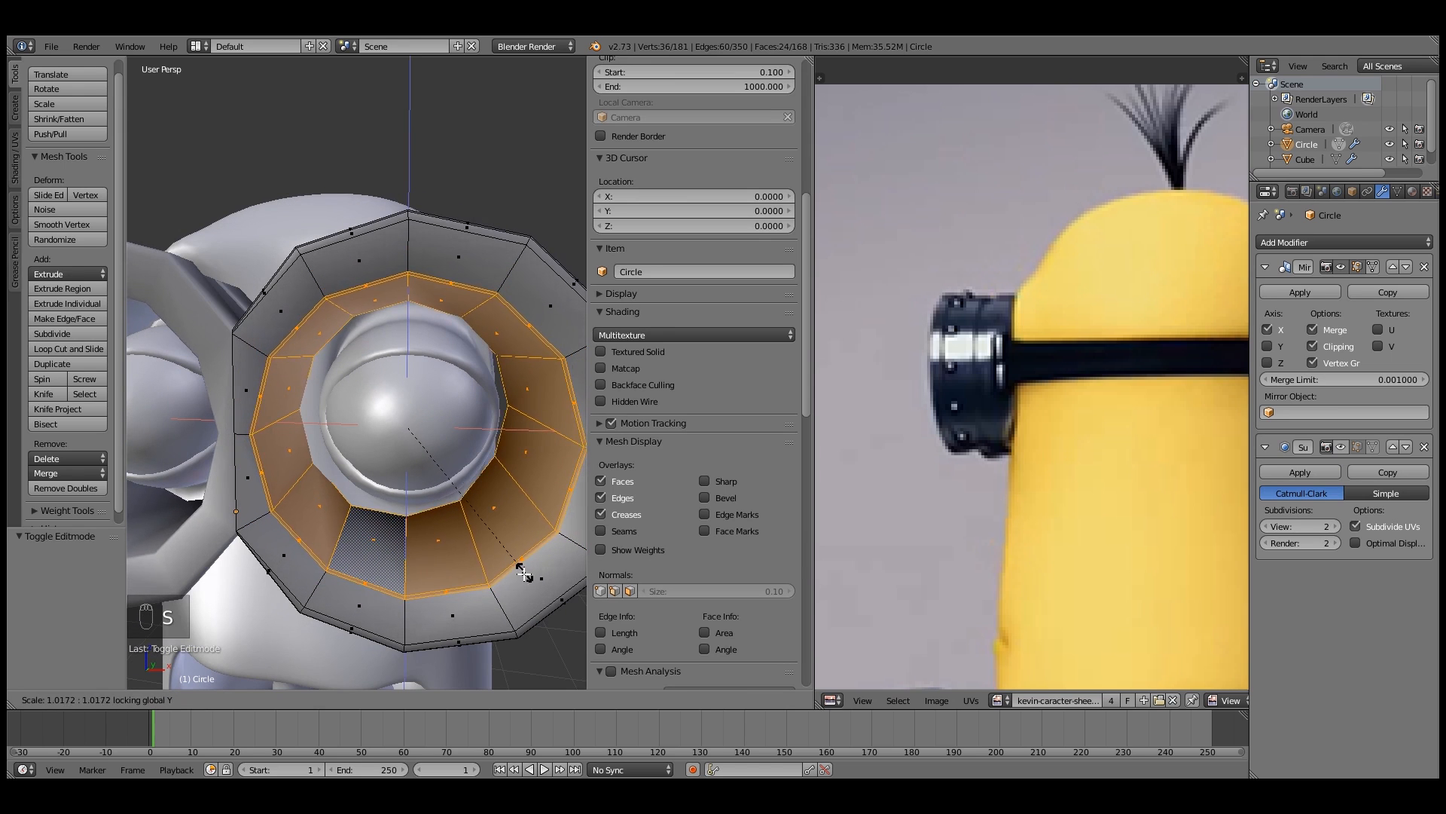
{"action": "left_click", "coordinate": [455, 576]}
{"action": "middle_click_drag", "start_coordinate": [489, 559], "coordinate": [418, 533]}
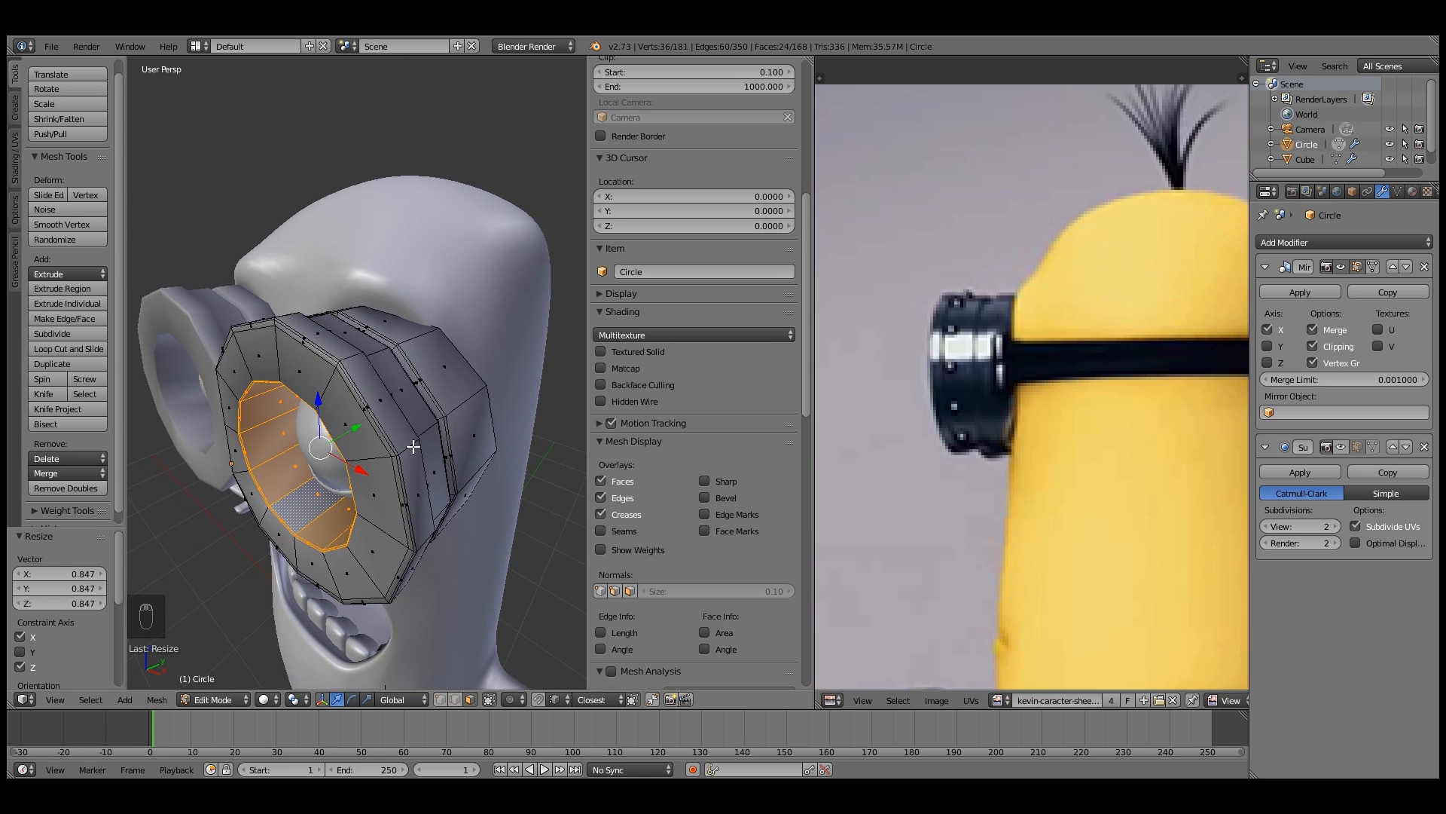
Select the goggle's outer side face loops with their bordering bands, leaving out the inner opening, and scale them to about 0.809 on X and Z
{"action": "right_click", "coordinate": [413, 447], "text": "alt+shift"}
{"action": "right_click", "coordinate": [435, 436], "text": "alt+shift"}
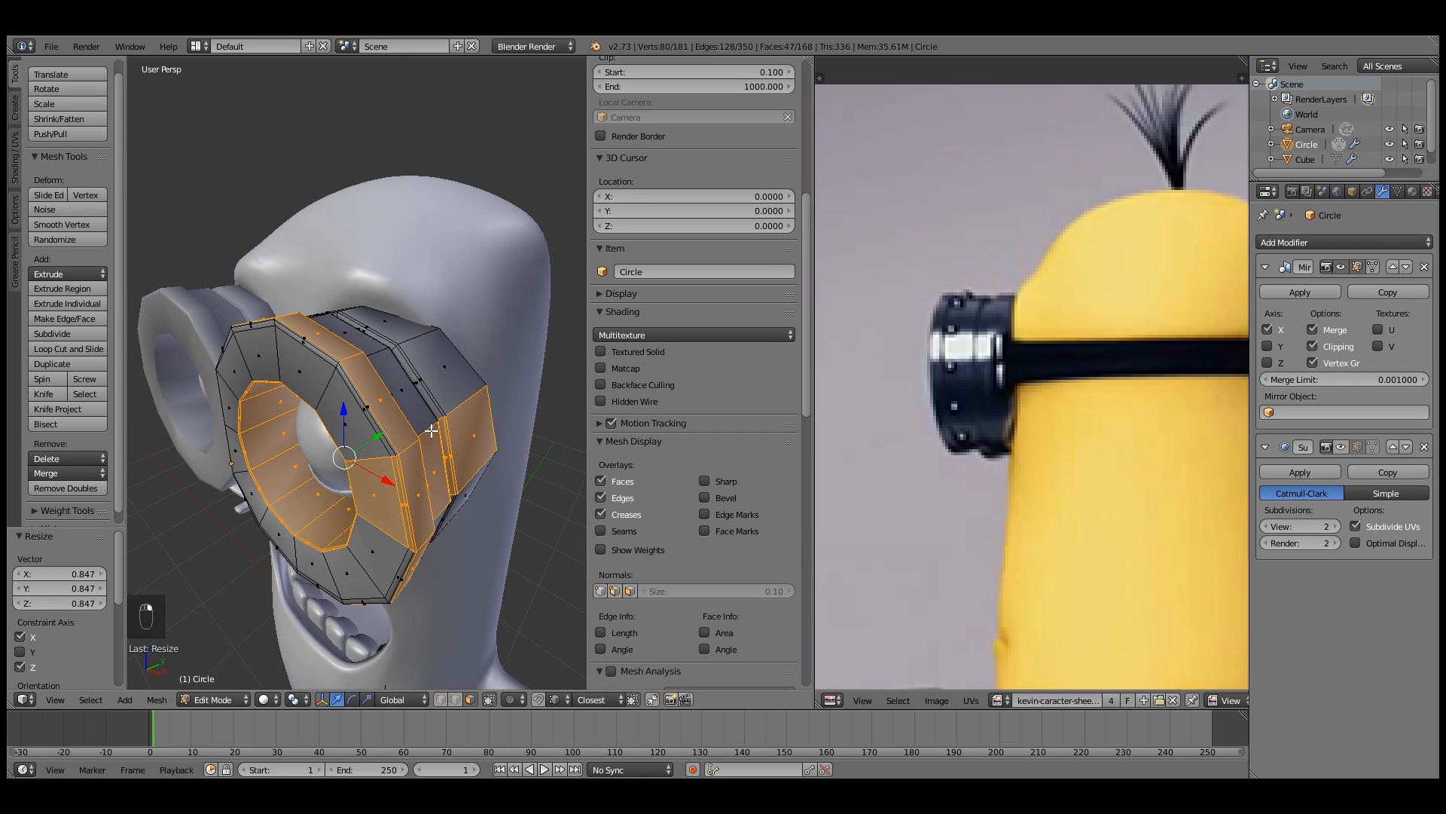
{"action": "right_click", "coordinate": [427, 443], "text": "alt"}
{"action": "right_click", "coordinate": [430, 433], "text": "alt+shift"}
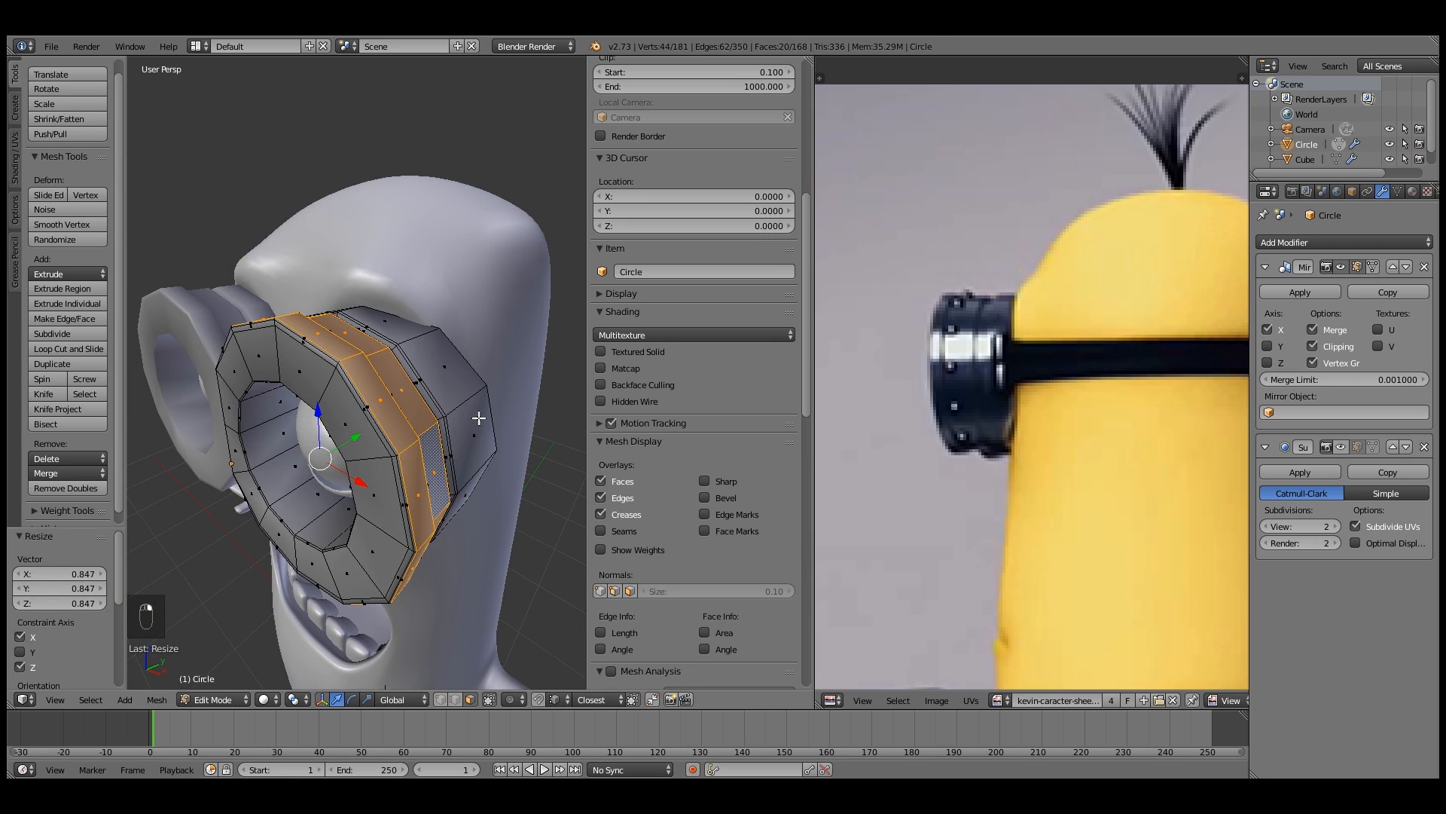
{"action": "right_click", "coordinate": [466, 410], "text": "alt+shift"}
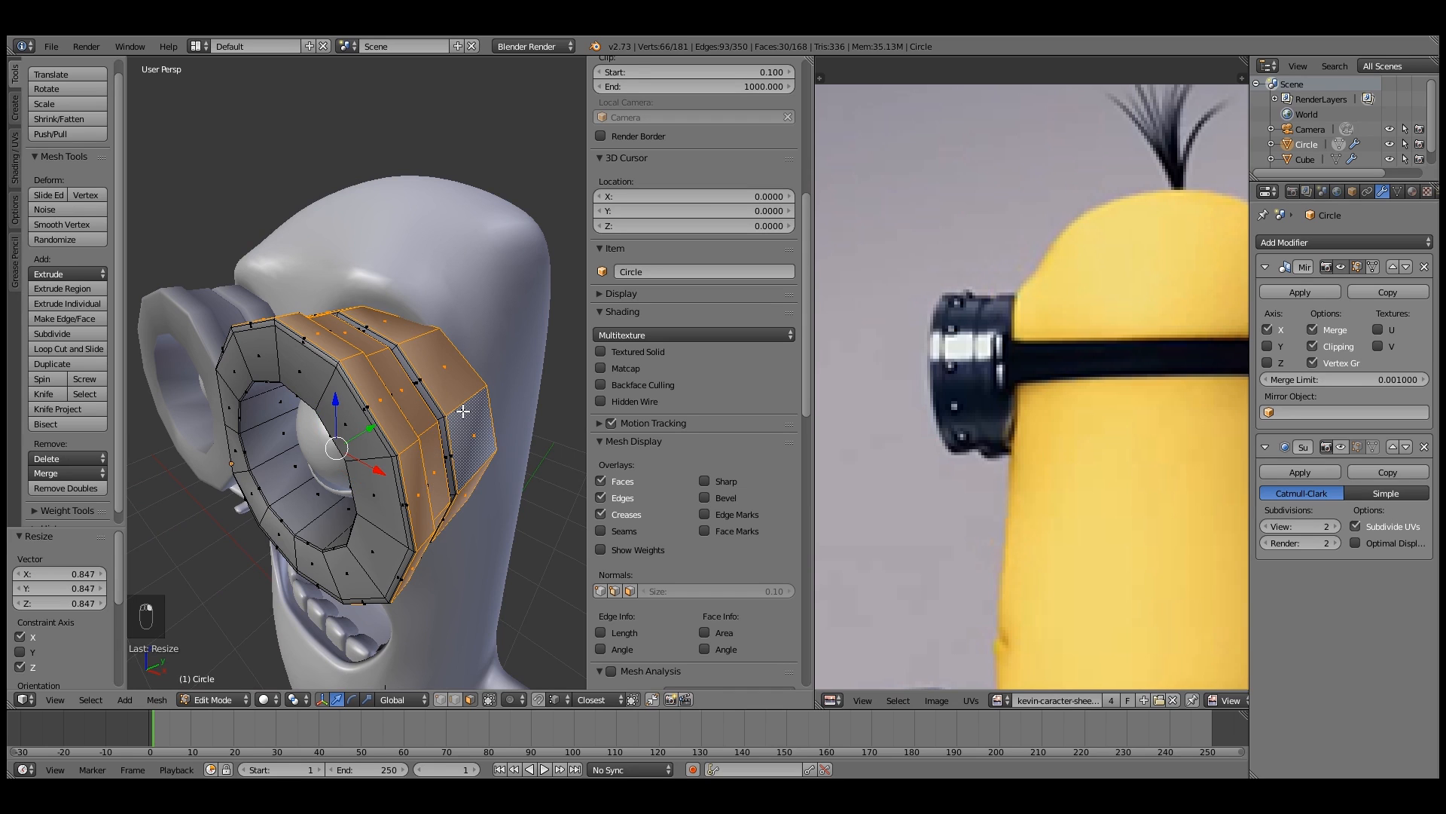
{"action": "key", "text": "ctrl+KP_Add"}
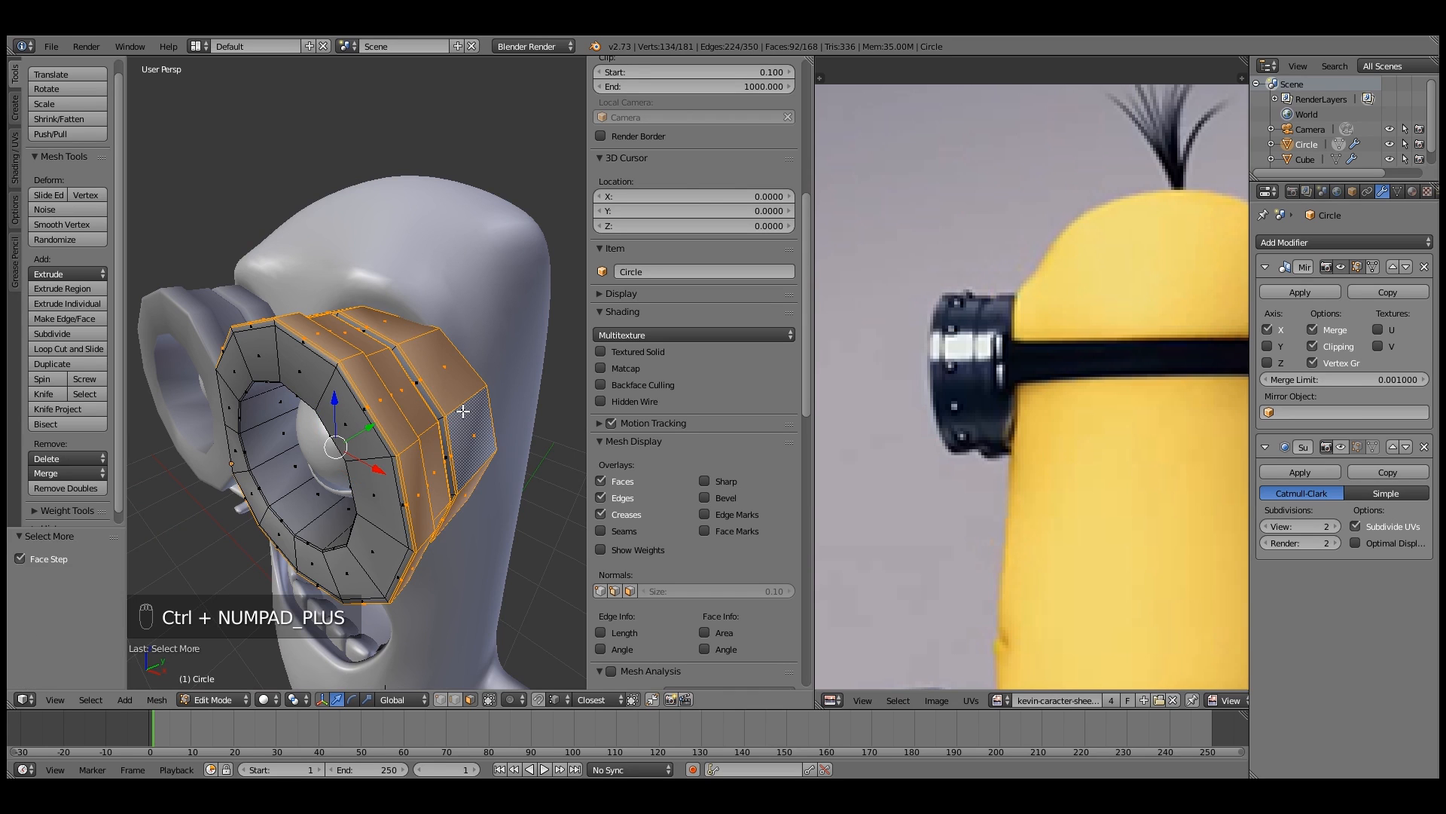
{"action": "key", "text": "ctrl+KP_Add"}
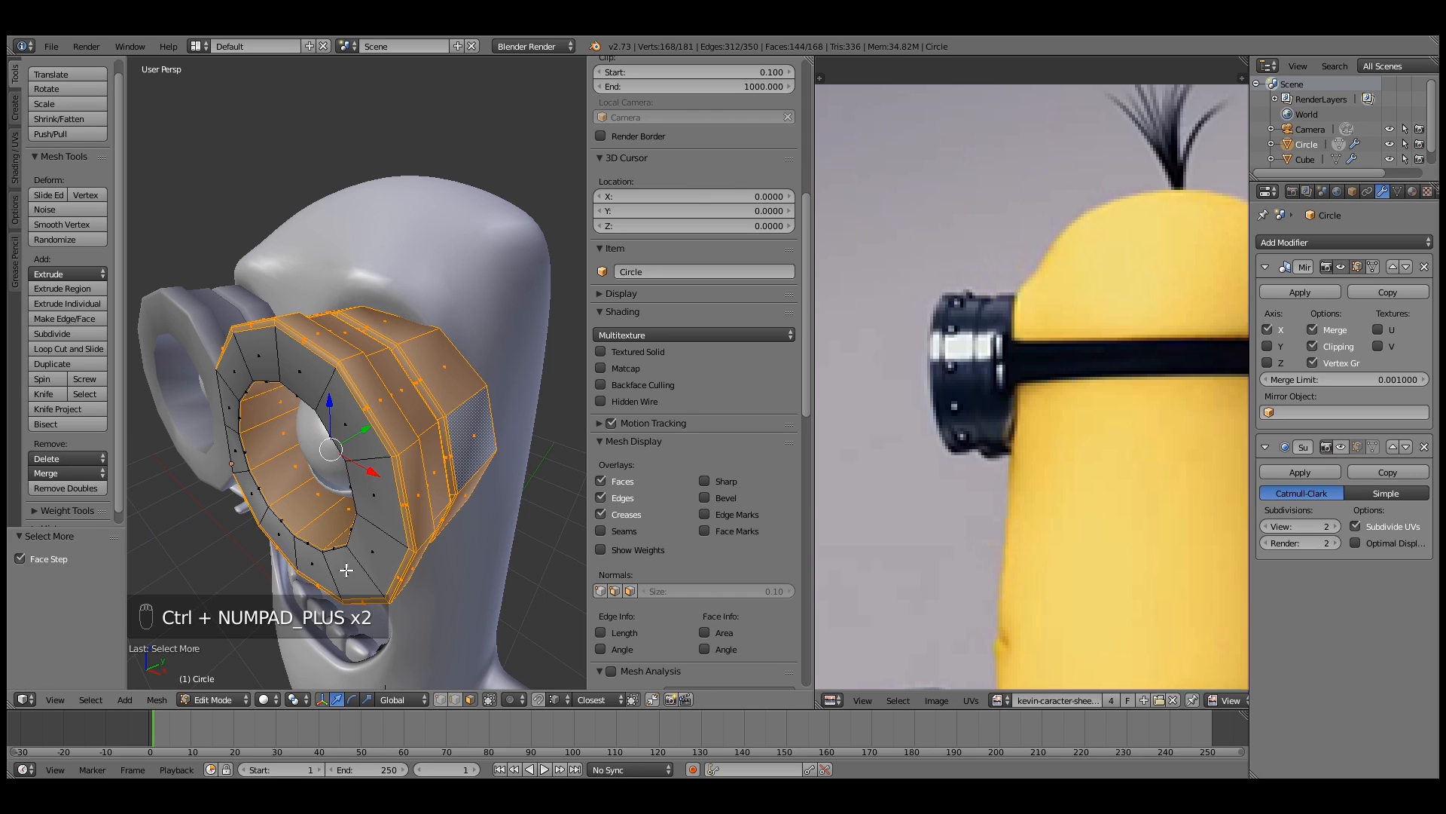
{"action": "right_click", "coordinate": [320, 520], "text": "alt+shift"}
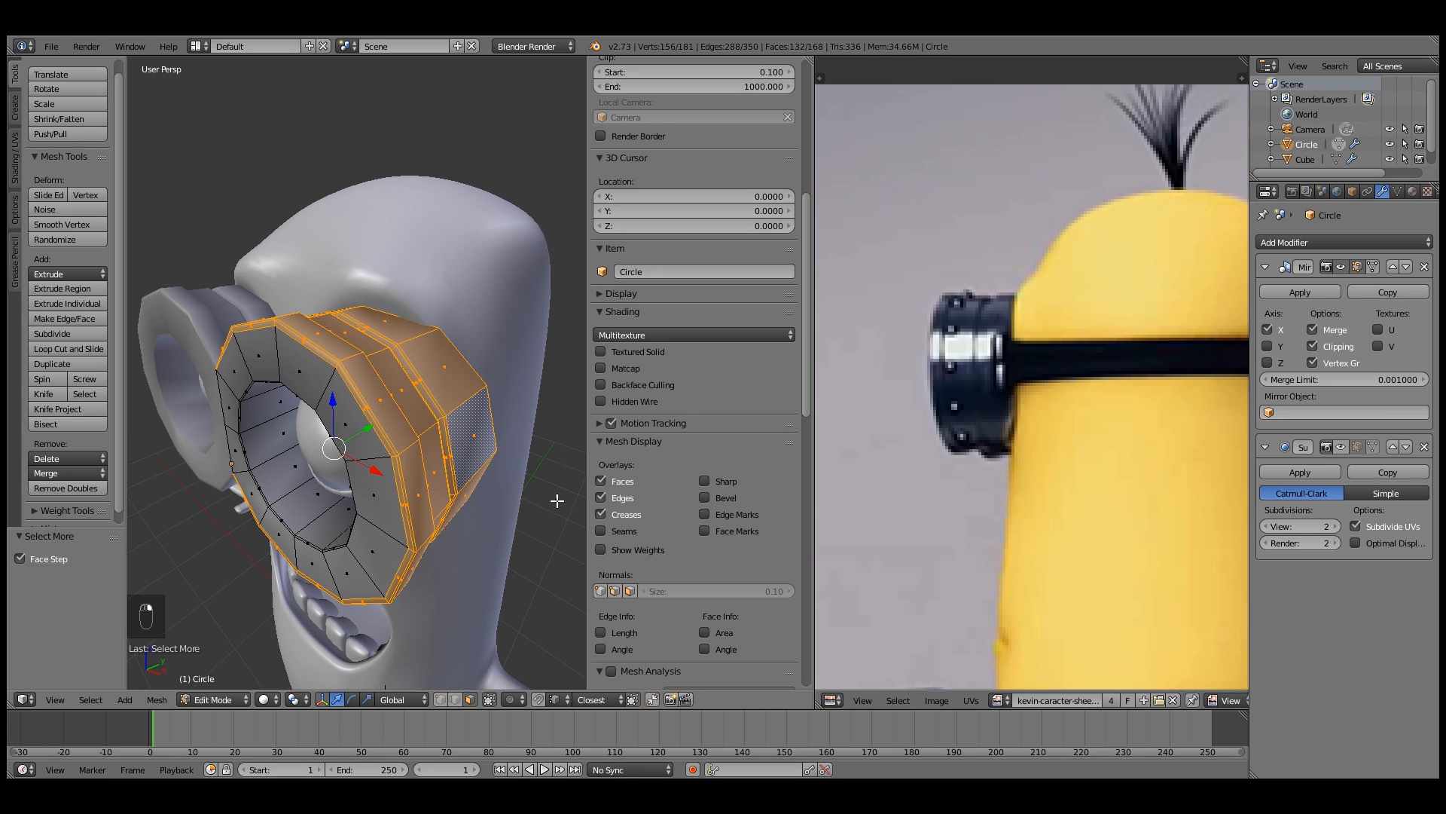
{"action": "key", "text": "s"}
{"action": "key", "text": "shift+y"}
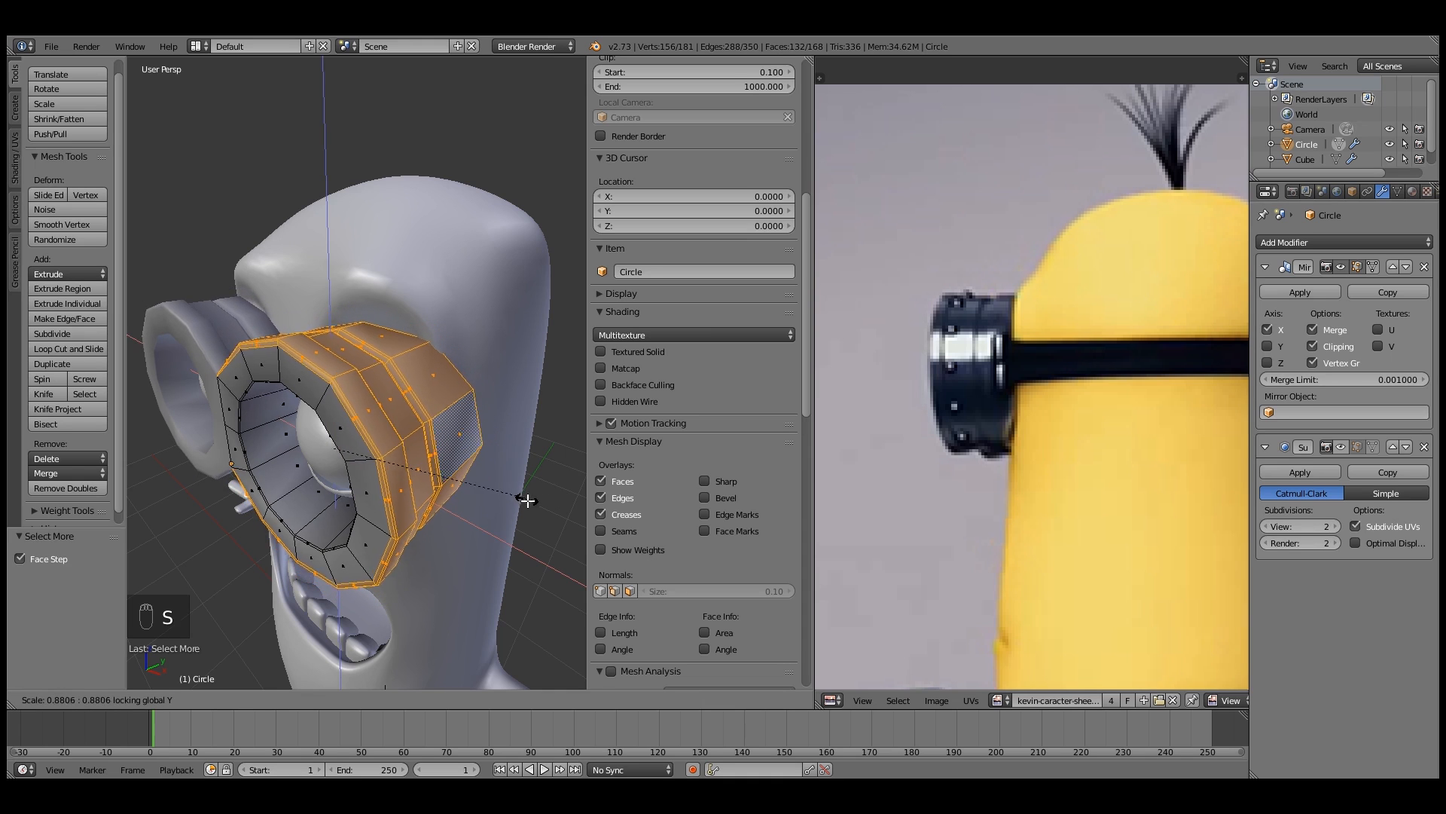
{"action": "left_click", "coordinate": [503, 494]}
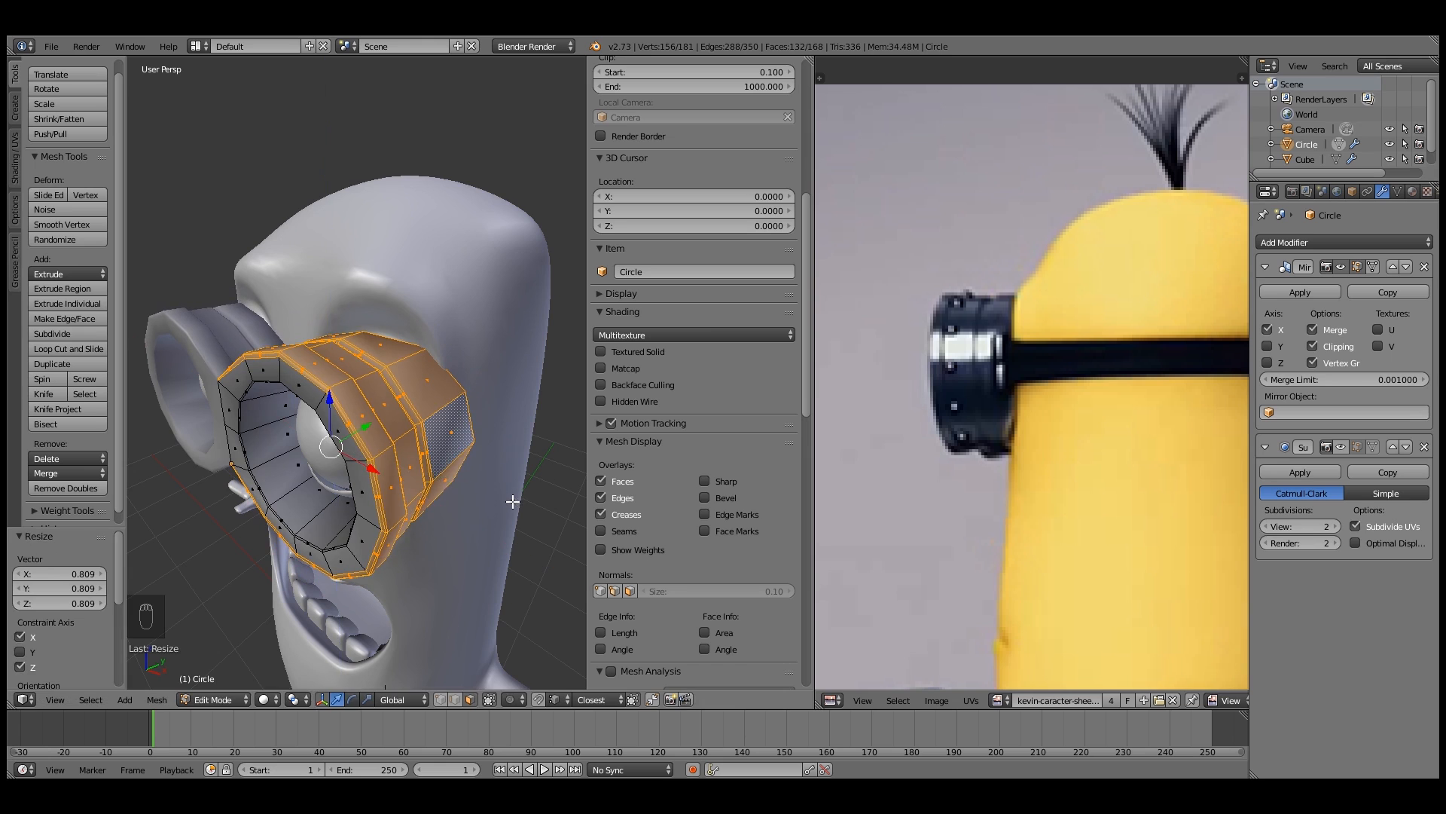
Select the two face loops inside the goggle's opening and move them about -0.012 along X
{"action": "middle_click_drag", "start_coordinate": [489, 469], "coordinate": [472, 426]}
{"action": "scroll", "coordinate": [505, 415], "scroll_direction": "up", "scroll_amount": 2}
{"action": "right_click", "coordinate": [364, 466], "text": "alt"}
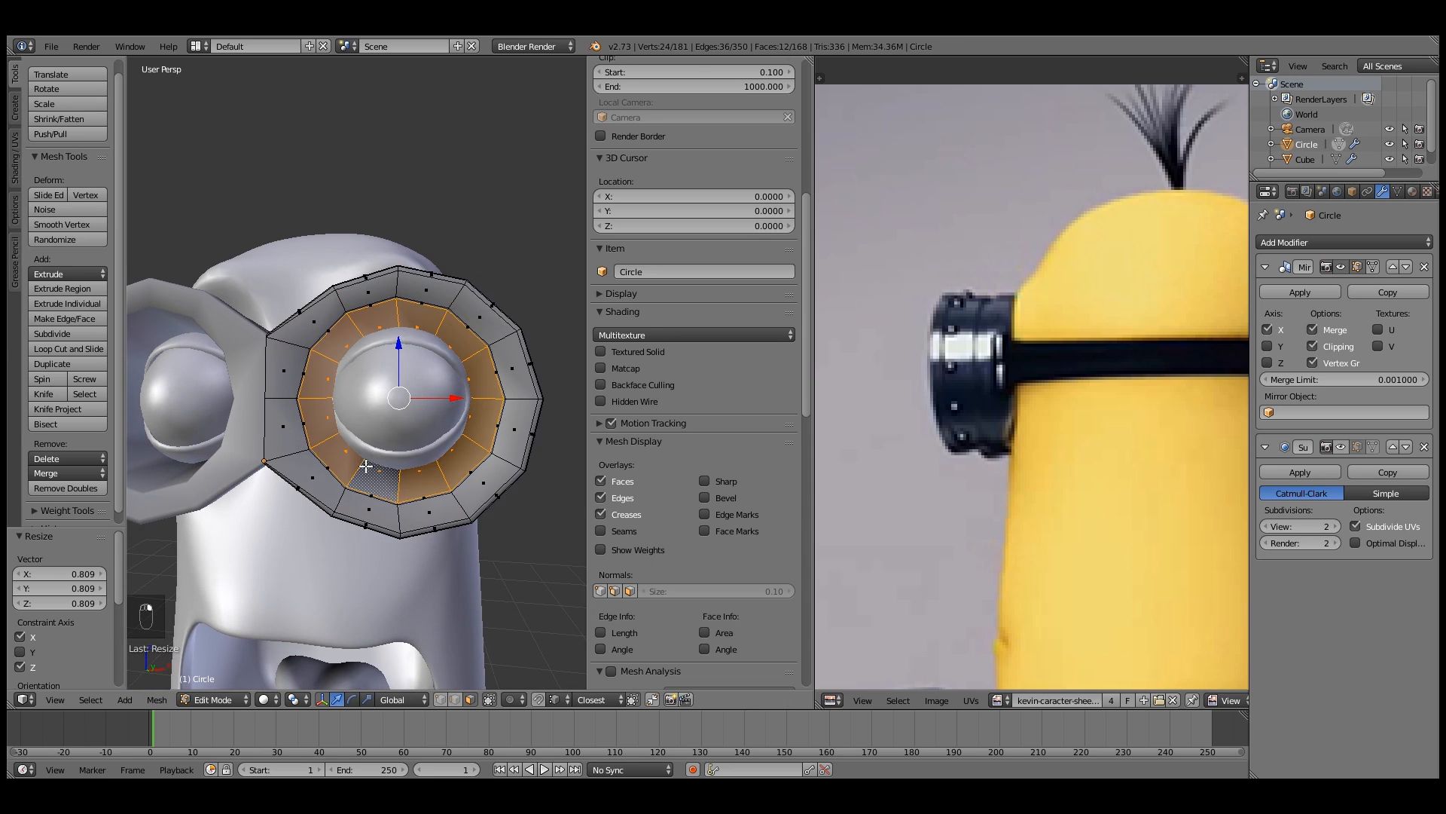
{"action": "scroll", "coordinate": [374, 488], "scroll_direction": "up", "scroll_amount": 3}
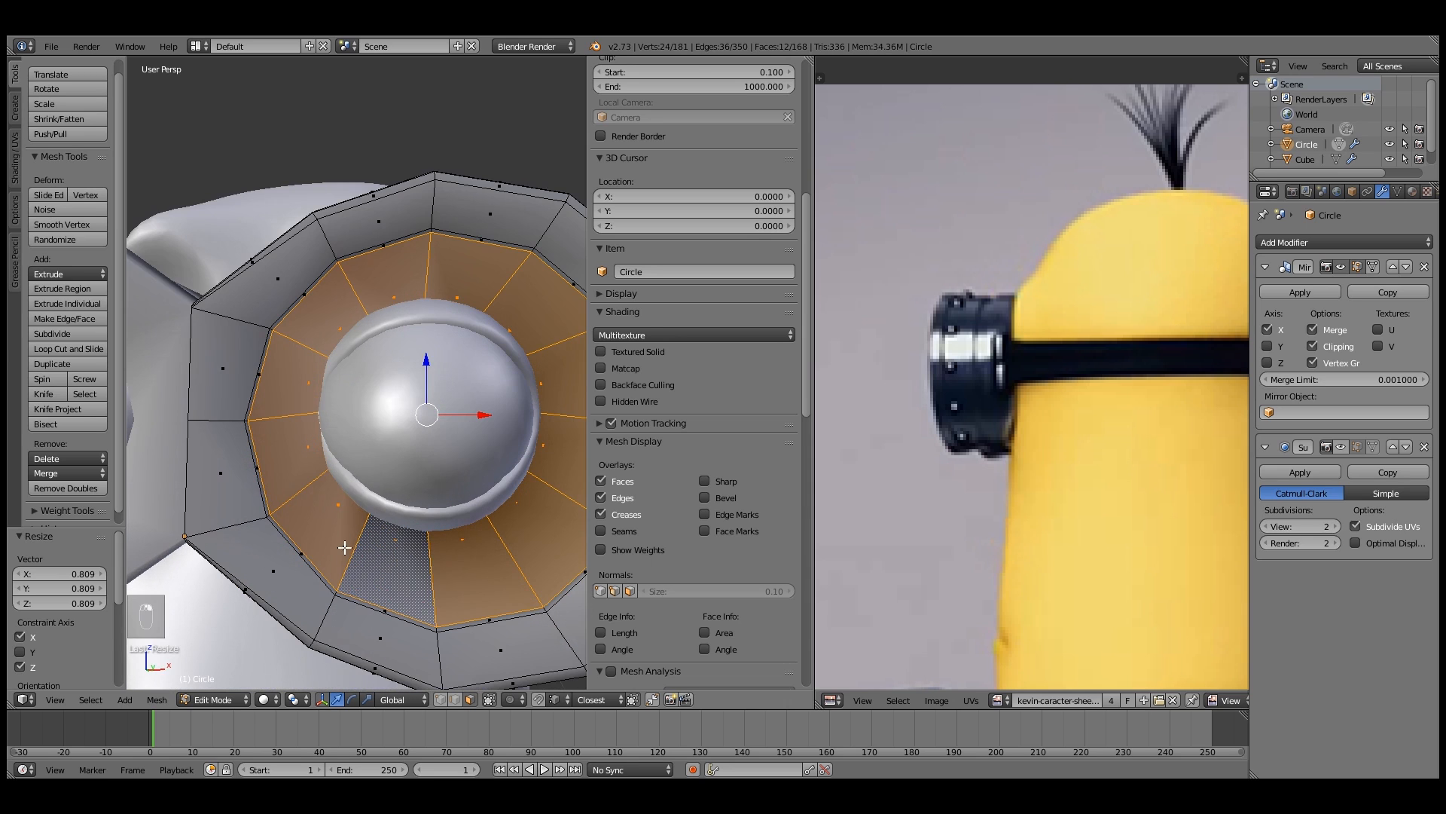
{"action": "right_click", "coordinate": [338, 593], "text": "alt+shift"}
{"action": "scroll", "coordinate": [408, 525], "scroll_direction": "down", "scroll_amount": 2}
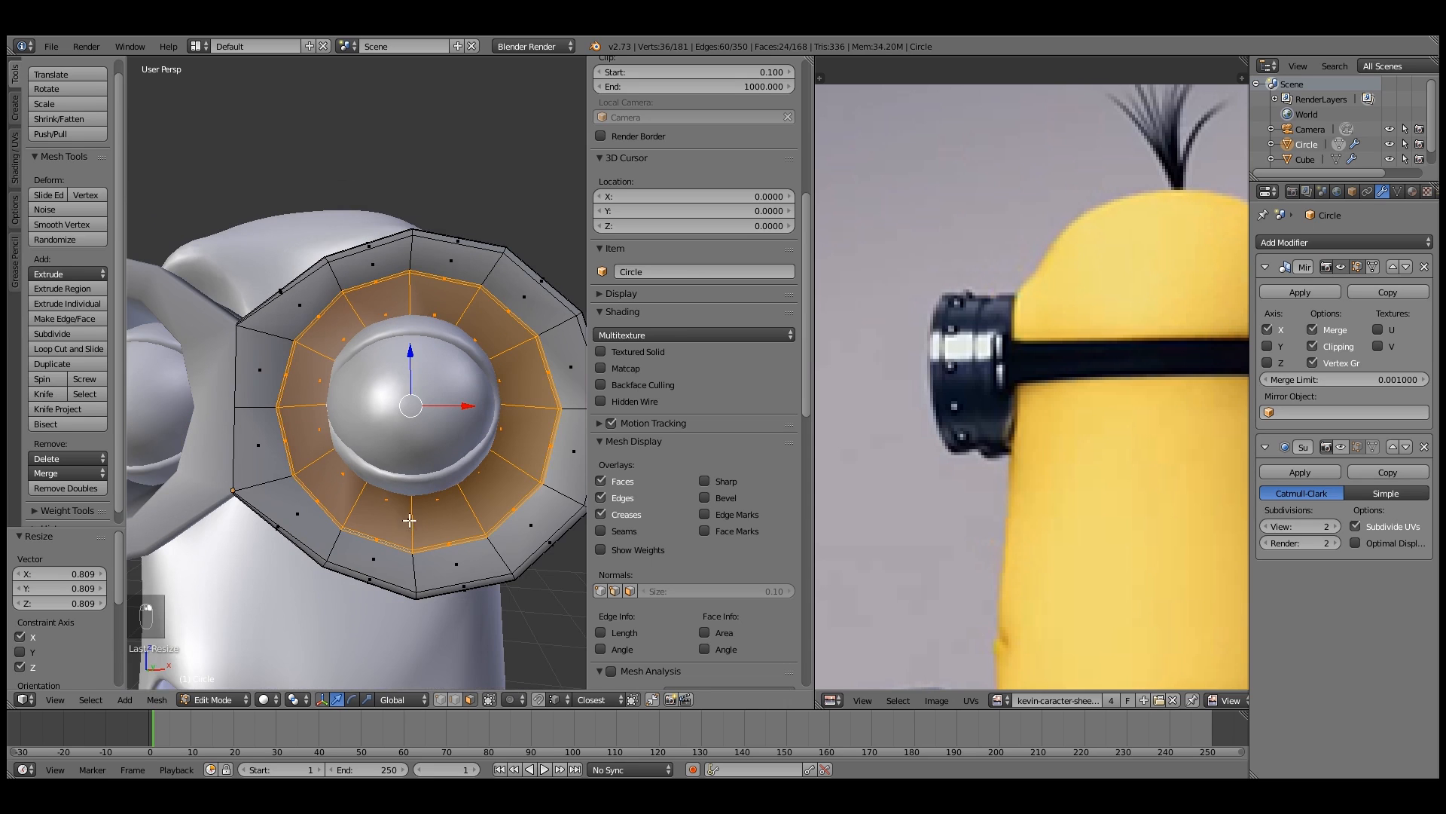
{"action": "left_click_drag", "start_coordinate": [470, 405], "coordinate": [461, 404]}
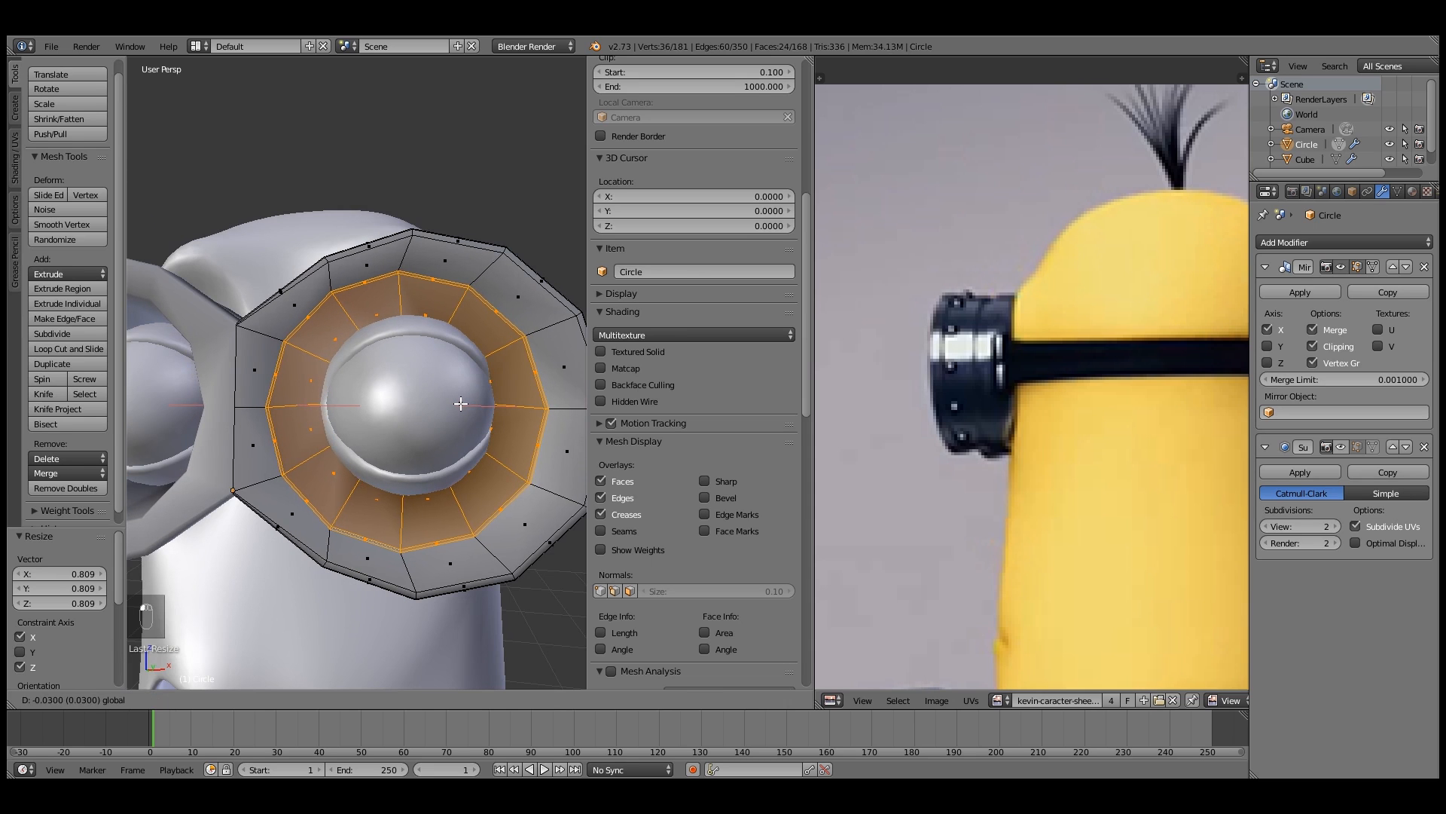
{"action": "left_click", "coordinate": [460, 404]}
Leave the goggles' Edit Mode and select the head object
{"action": "scroll", "coordinate": [460, 407], "scroll_direction": "down", "scroll_amount": 3}
{"action": "middle_click_drag", "start_coordinate": [460, 422], "coordinate": [339, 439]}
{"action": "scroll", "coordinate": [325, 409], "scroll_direction": "up", "scroll_amount": 2}
{"action": "scroll", "coordinate": [339, 439], "scroll_direction": "up", "scroll_amount": 1}
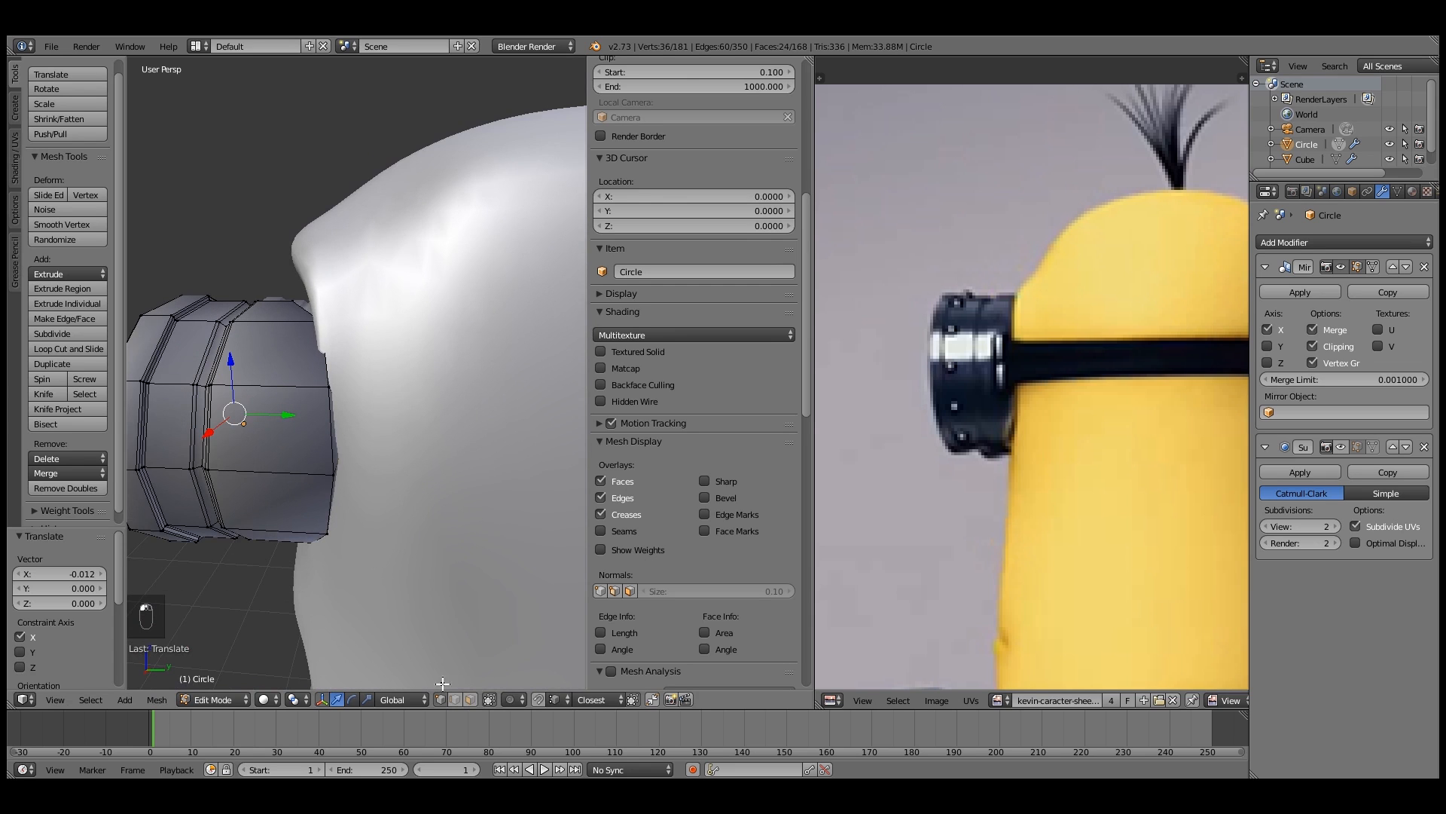
{"action": "right_click", "coordinate": [339, 476]}
{"action": "left_click", "coordinate": [366, 455]}
{"action": "key", "text": "Tab"}
{"action": "right_click", "coordinate": [427, 363]}
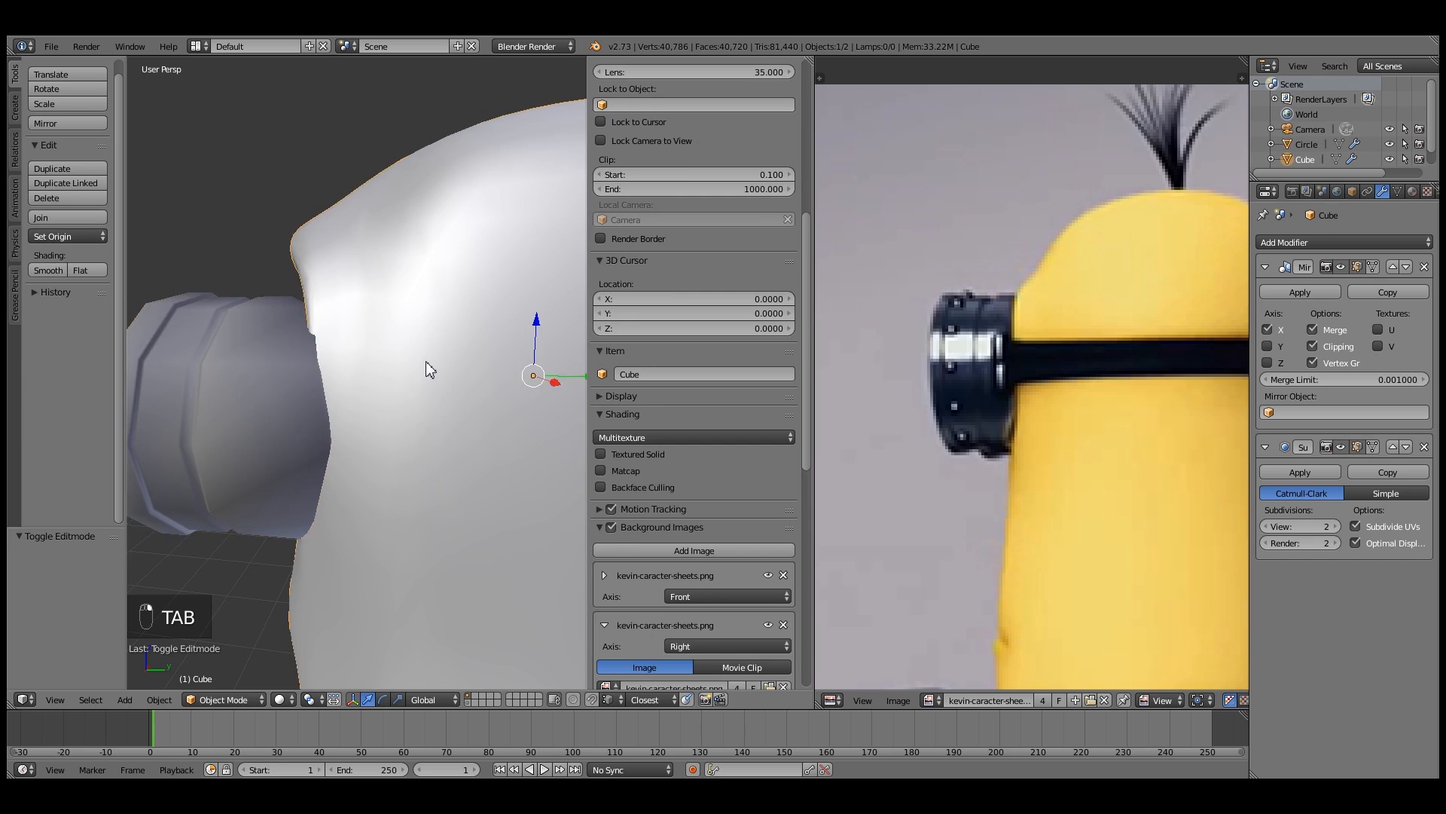
Open the head in Edit Mode and lower the selected brow geometry above the goggles by about 0.101 on Z
{"action": "middle_click_drag", "start_coordinate": [426, 363], "coordinate": [485, 401]}
{"action": "key", "text": "Tab"}
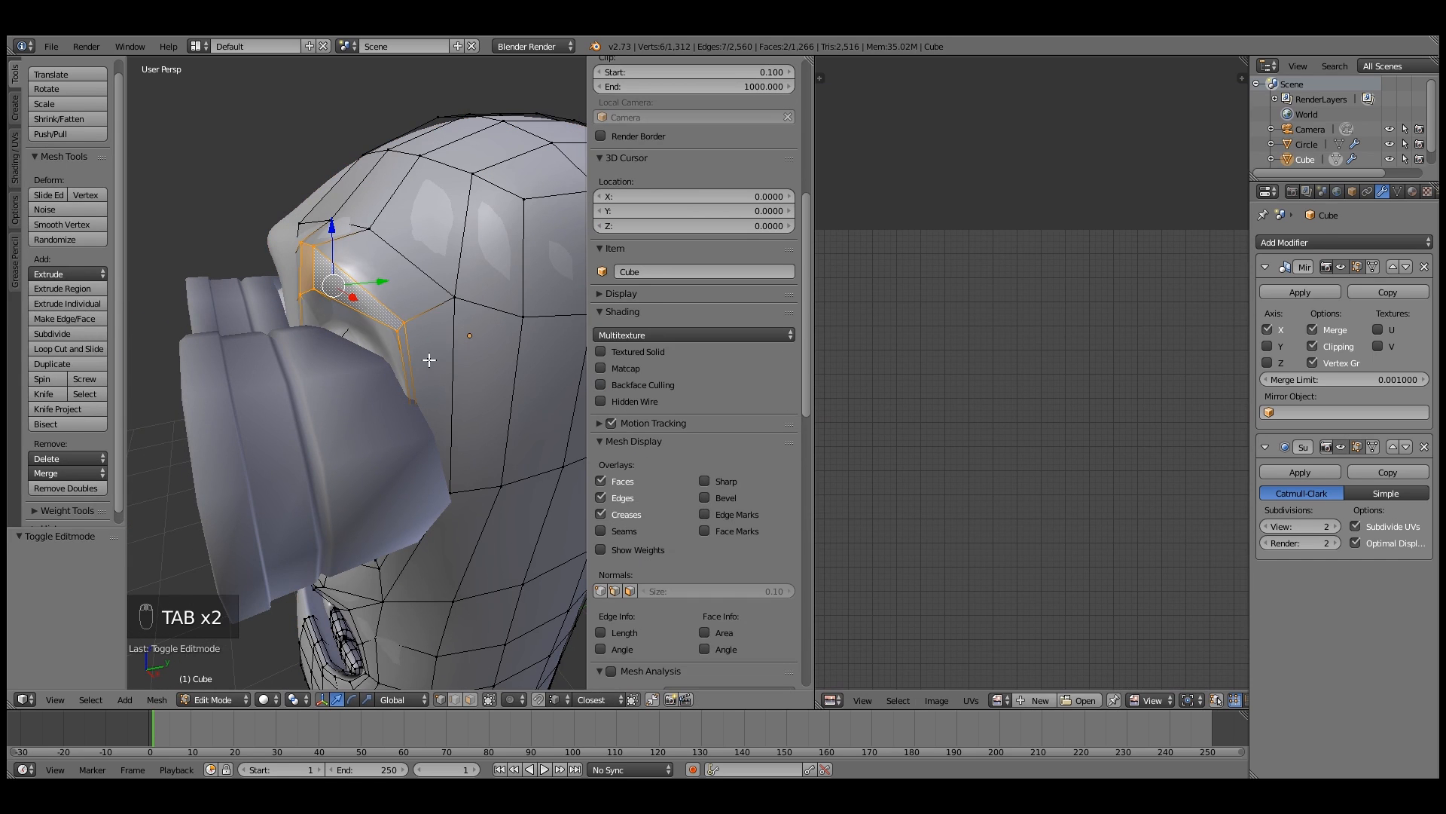
{"action": "middle_click_drag", "start_coordinate": [420, 367], "coordinate": [423, 454]}
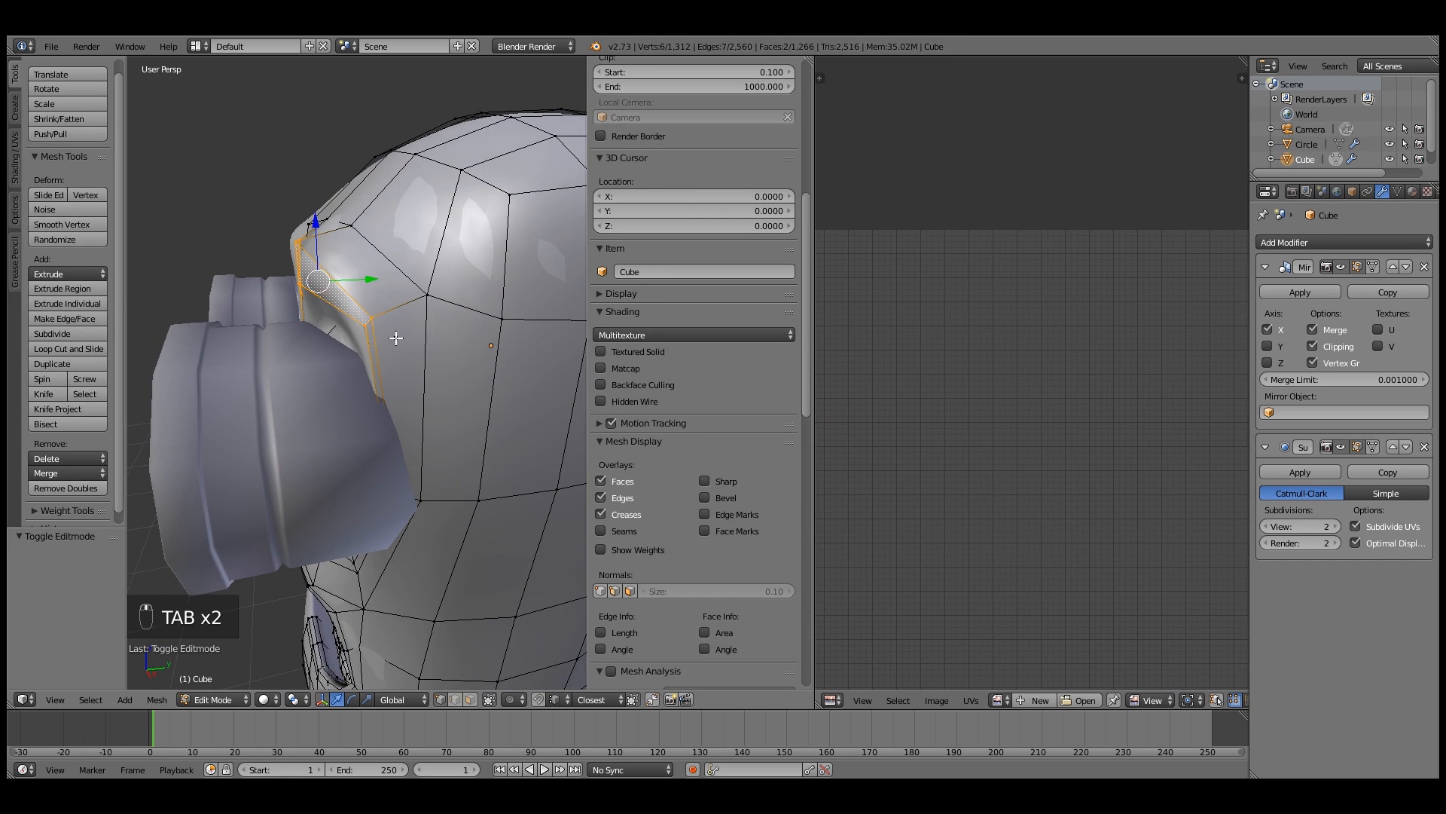
{"action": "left_click_drag", "start_coordinate": [315, 232], "coordinate": [359, 355]}
Select two head vertices beside the goggle's outer rim, using wireframe display, and move them about 0.063 along Y
{"action": "middle_click_drag", "start_coordinate": [390, 411], "coordinate": [486, 484]}
{"action": "key", "text": "z"}
{"action": "right_click", "coordinate": [493, 475]}
{"action": "right_click", "coordinate": [542, 482], "text": "shift"}
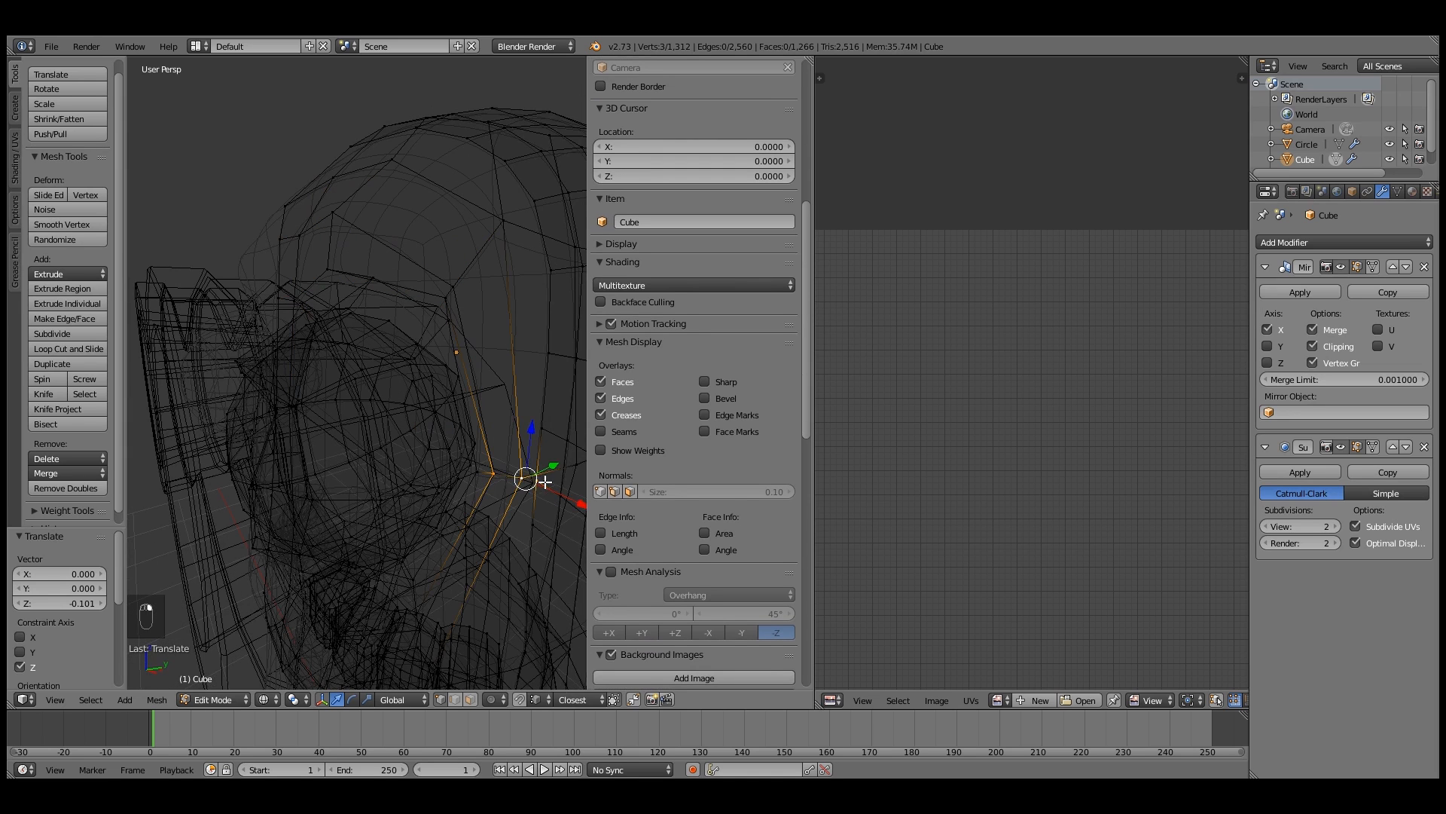
{"action": "key", "text": "z"}
{"action": "middle_click_drag", "start_coordinate": [519, 481], "coordinate": [511, 486]}
{"action": "left_click_drag", "start_coordinate": [519, 478], "coordinate": [549, 478]}
{"action": "middle_click_drag", "start_coordinate": [485, 450], "coordinate": [448, 394]}
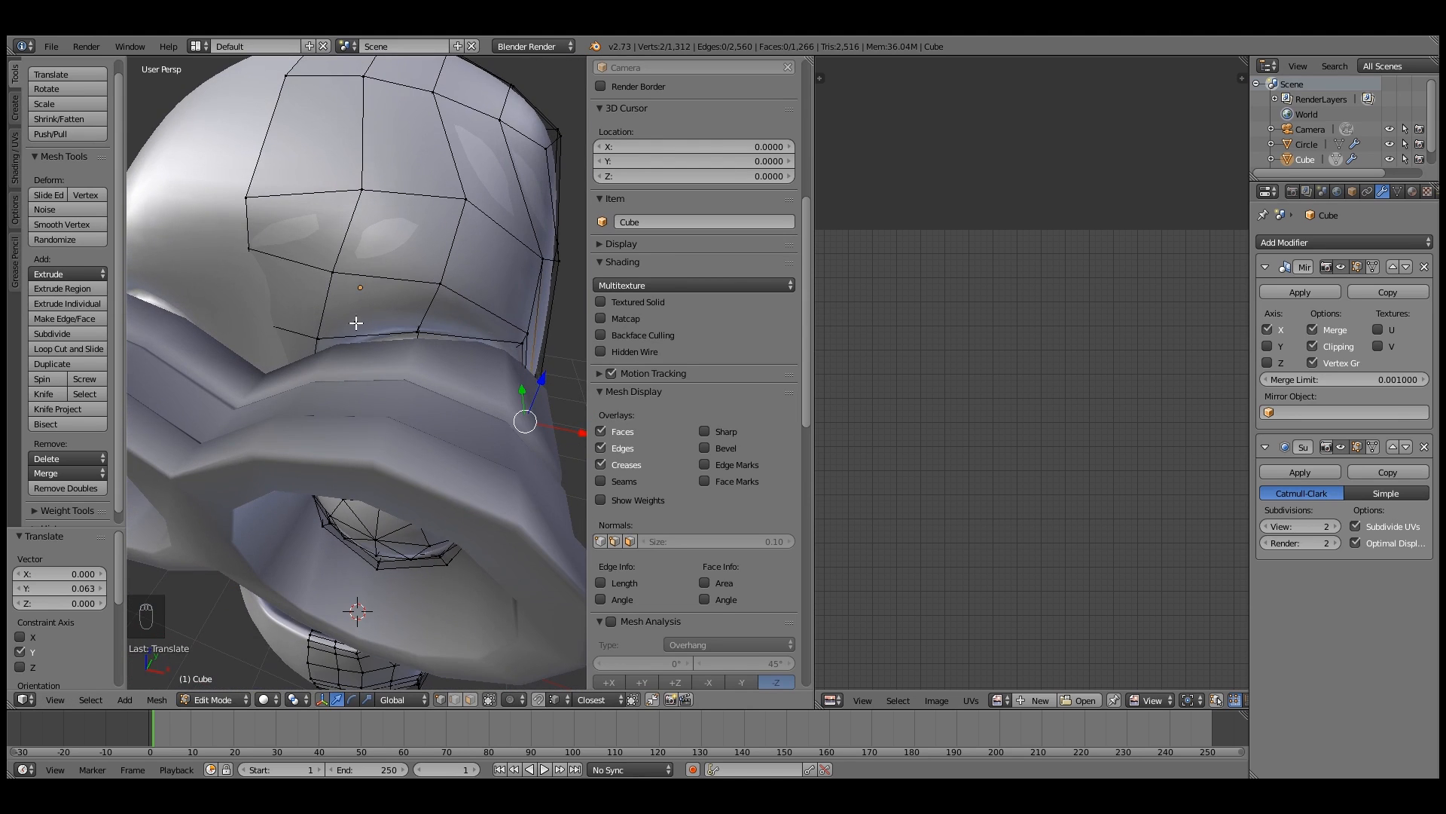
Select the two brow vertices directly above the goggle's rim and raise them about 0.012 on Z
{"action": "right_click", "coordinate": [323, 331]}
{"action": "right_click", "coordinate": [419, 332], "text": "shift"}
{"action": "middle_click_drag", "start_coordinate": [419, 332], "coordinate": [384, 334]}
{"action": "left_click_drag", "start_coordinate": [369, 326], "coordinate": [264, 298]}
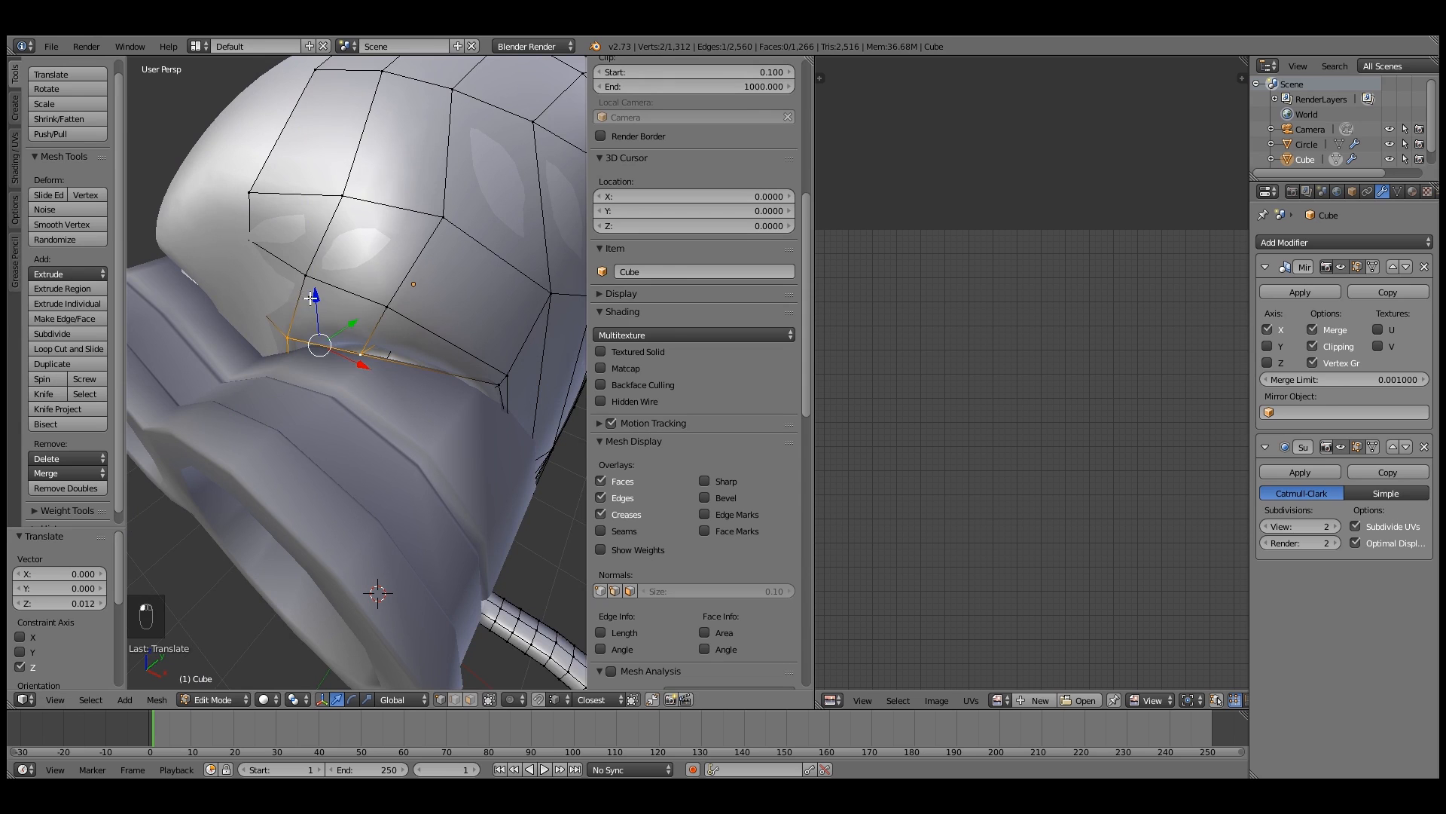
Reposition individual brow vertices above the goggle one at a time to smooth the head's surface around the rim
{"action": "right_click", "coordinate": [307, 273]}
{"action": "left_click_drag", "start_coordinate": [332, 254], "coordinate": [320, 262]}
{"action": "right_click", "coordinate": [403, 302]}
{"action": "left_click_drag", "start_coordinate": [407, 298], "coordinate": [400, 305]}
{"action": "middle_click_drag", "start_coordinate": [400, 305], "coordinate": [491, 272]}
{"action": "right_click", "coordinate": [474, 276]}
{"action": "left_click_drag", "start_coordinate": [443, 273], "coordinate": [424, 331]}
{"action": "middle_click_drag", "start_coordinate": [407, 322], "coordinate": [367, 277]}
Examine the head's reshaped brow and its fit against the goggles from several angles, ending in Object Mode
{"action": "key", "text": "Tab"}
{"action": "scroll", "coordinate": [419, 315], "scroll_direction": "down", "scroll_amount": 5}
{"action": "scroll", "coordinate": [371, 294], "scroll_direction": "up", "scroll_amount": 3}
{"action": "middle_click_drag", "start_coordinate": [341, 401], "coordinate": [476, 448]}
{"action": "middle_click_drag", "start_coordinate": [449, 436], "coordinate": [343, 414]}
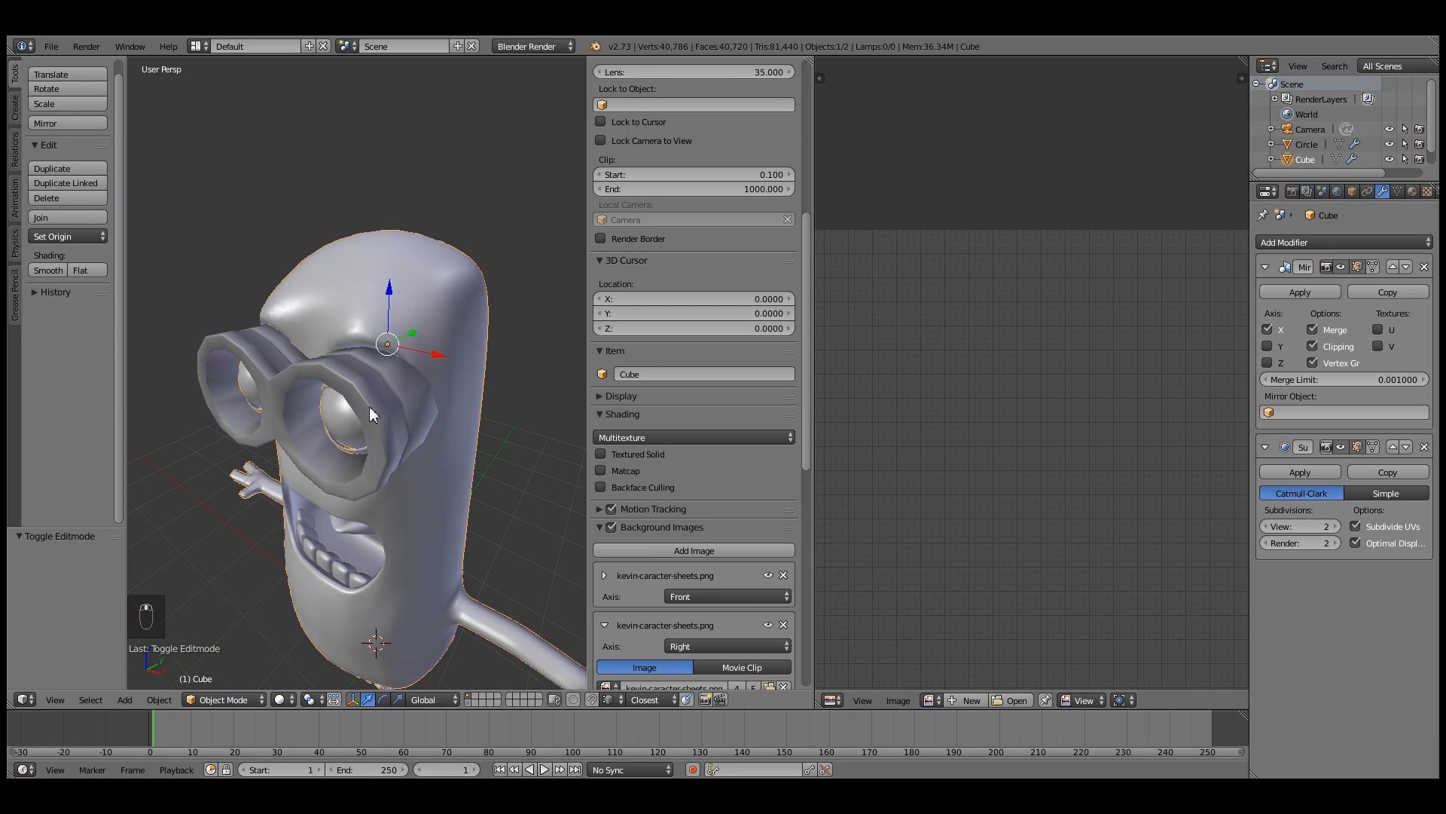
{"action": "key", "text": "Tab"}
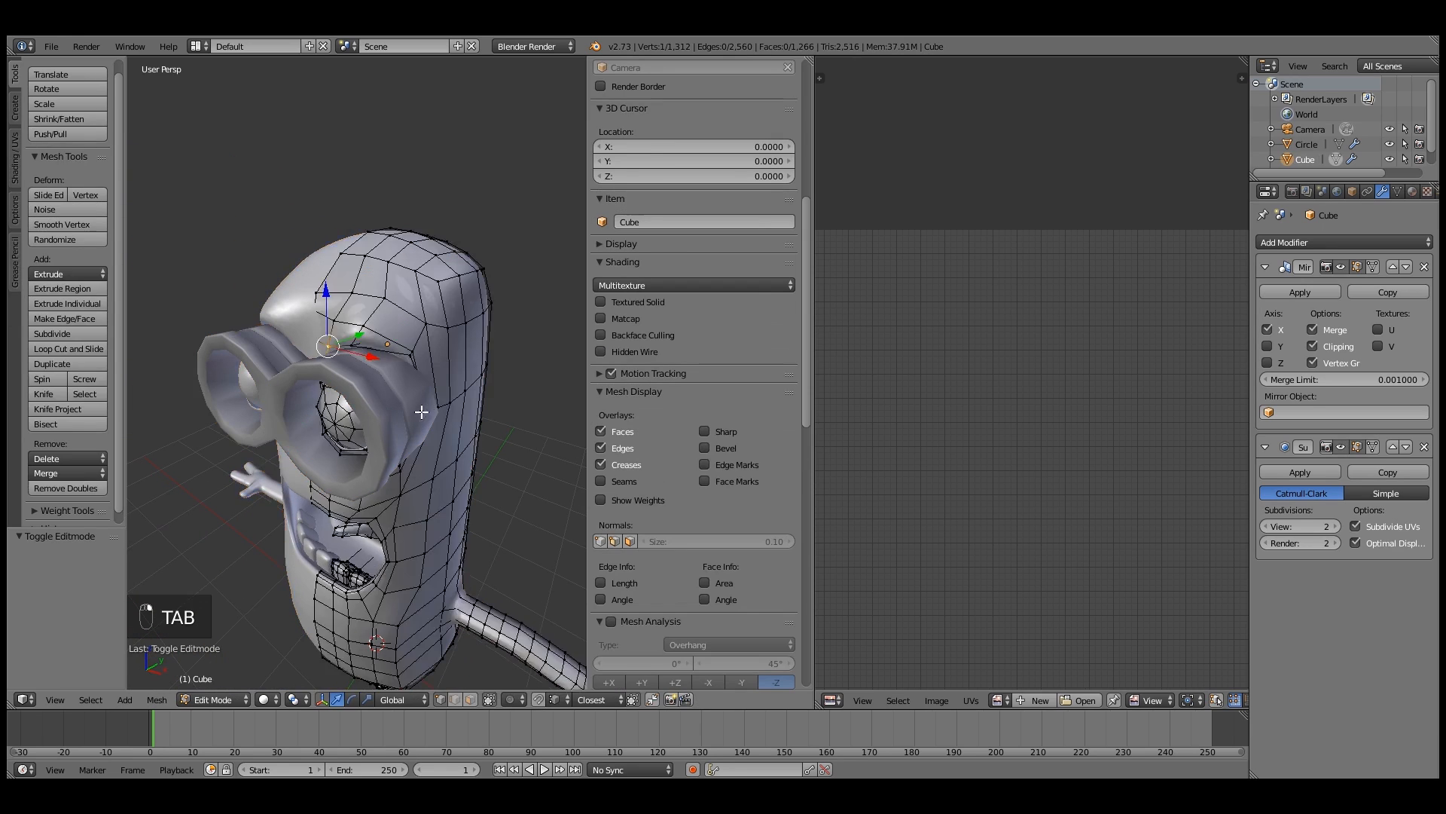
{"action": "middle_click_drag", "start_coordinate": [431, 410], "coordinate": [345, 398]}
{"action": "scroll", "coordinate": [348, 399], "scroll_direction": "up", "scroll_amount": 2}
{"action": "key", "text": "Tab"}
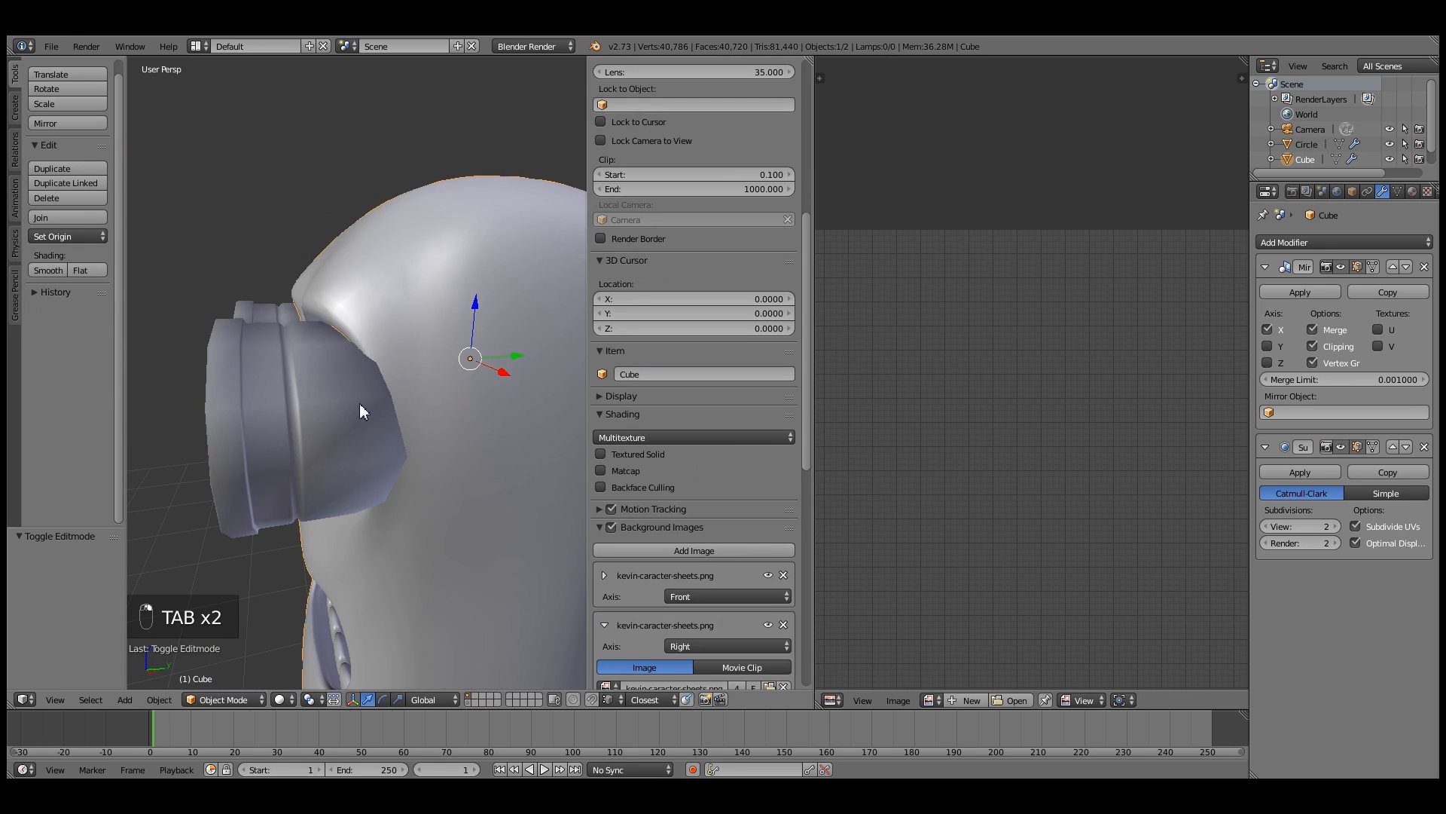
Open the goggles in Edit Mode and hide the head object, Cube, in the viewport
{"action": "right_click", "coordinate": [370, 403]}
{"action": "mouse_move", "coordinate": [393, 413]}
{"action": "middle_mouse_down"}
{"action": "mouse_move", "coordinate": [338, 378]}
{"action": "mouse_move", "coordinate": [349, 380]}
{"action": "mouse_move", "coordinate": [308, 378]}
{"action": "mouse_move", "coordinate": [745, 365]}
{"action": "middle_mouse_up"}
{"action": "key", "text": "Tab"}
{"action": "scroll", "coordinate": [304, 372], "scroll_direction": "up", "scroll_amount": 2}
{"action": "right_click", "coordinate": [308, 372], "text": "alt"}
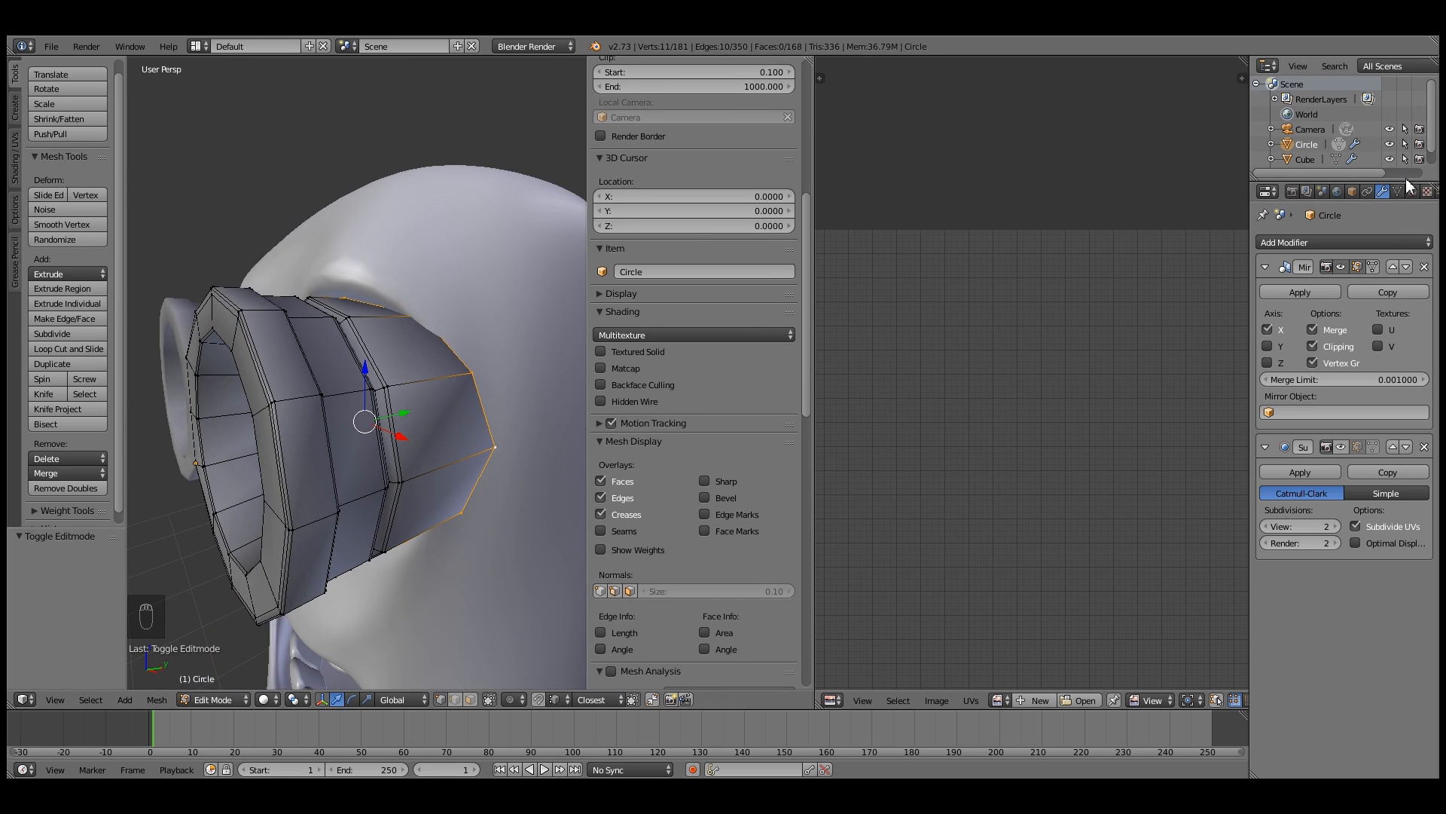
{"action": "left_click_drag", "start_coordinate": [1406, 183], "coordinate": [1406, 263]}
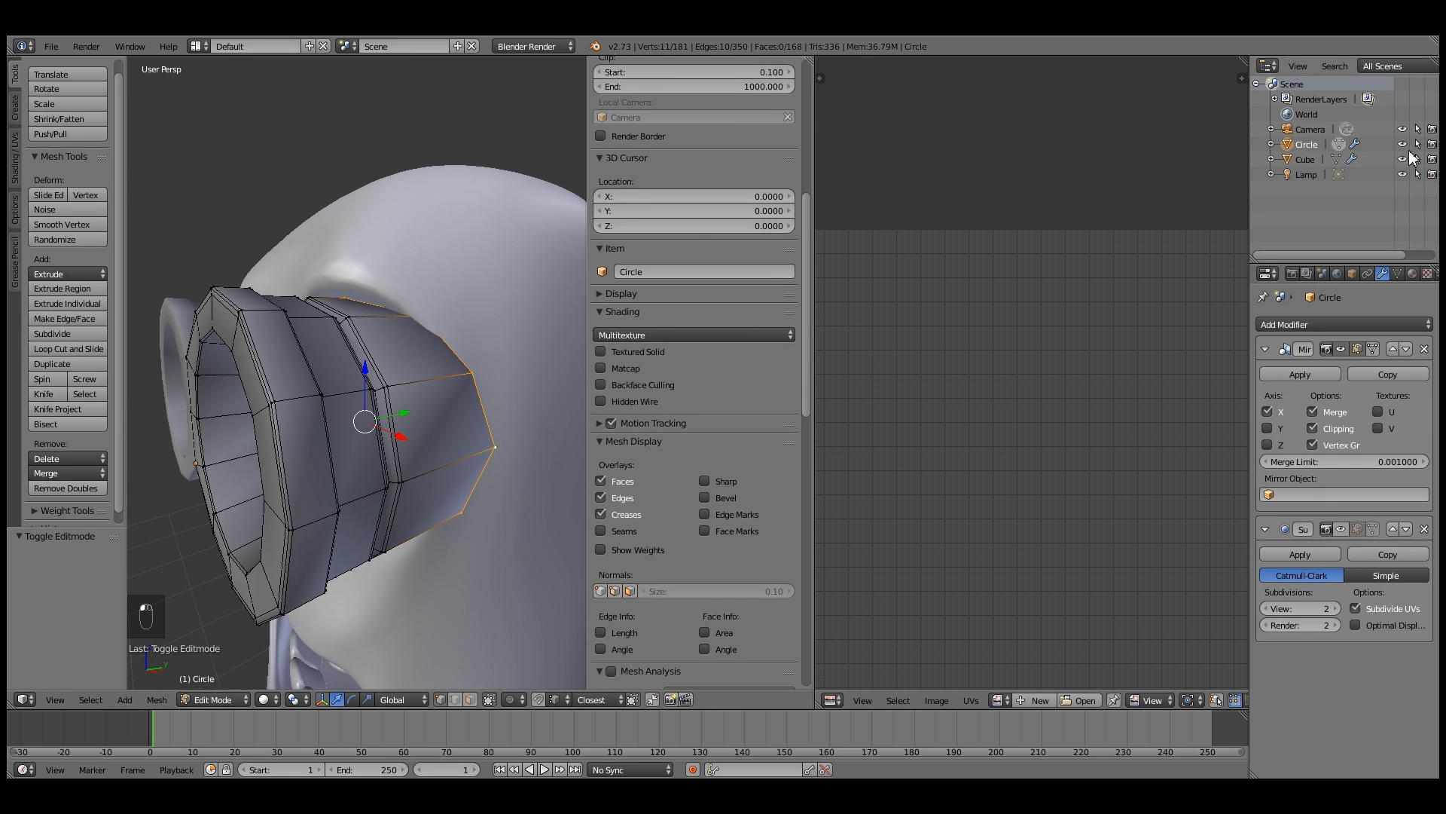
{"action": "left_click", "coordinate": [1403, 159]}
Select the inner and outer edge loops of the goggle's rear rim and bevel them with one segment at a very small offset
{"action": "middle_click_drag", "start_coordinate": [332, 440], "coordinate": [274, 383]}
{"action": "right_click", "coordinate": [264, 361], "text": "alt+shift"}
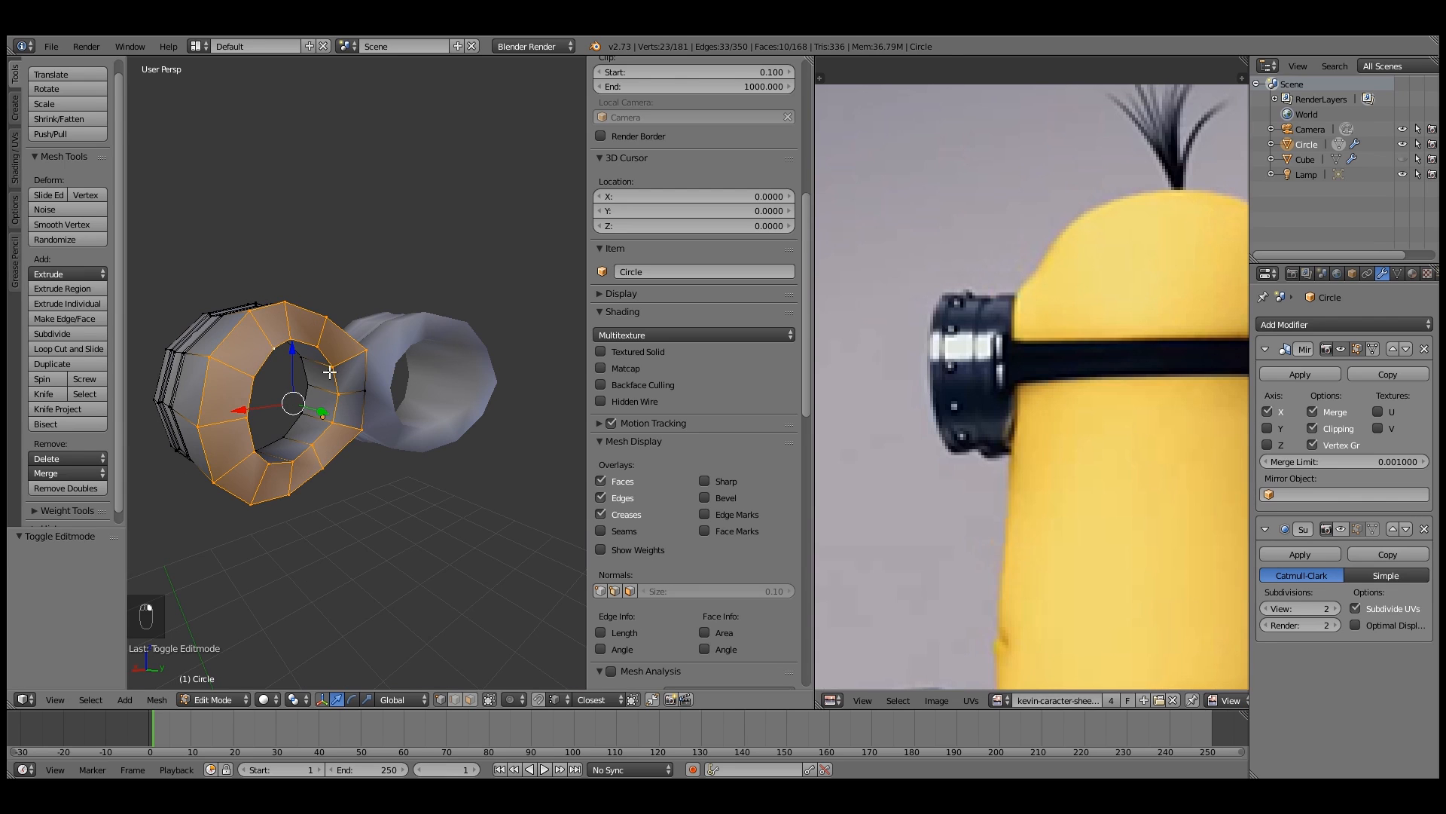
{"action": "right_click", "coordinate": [226, 334], "text": "alt"}
{"action": "right_click", "coordinate": [272, 362], "text": "alt"}
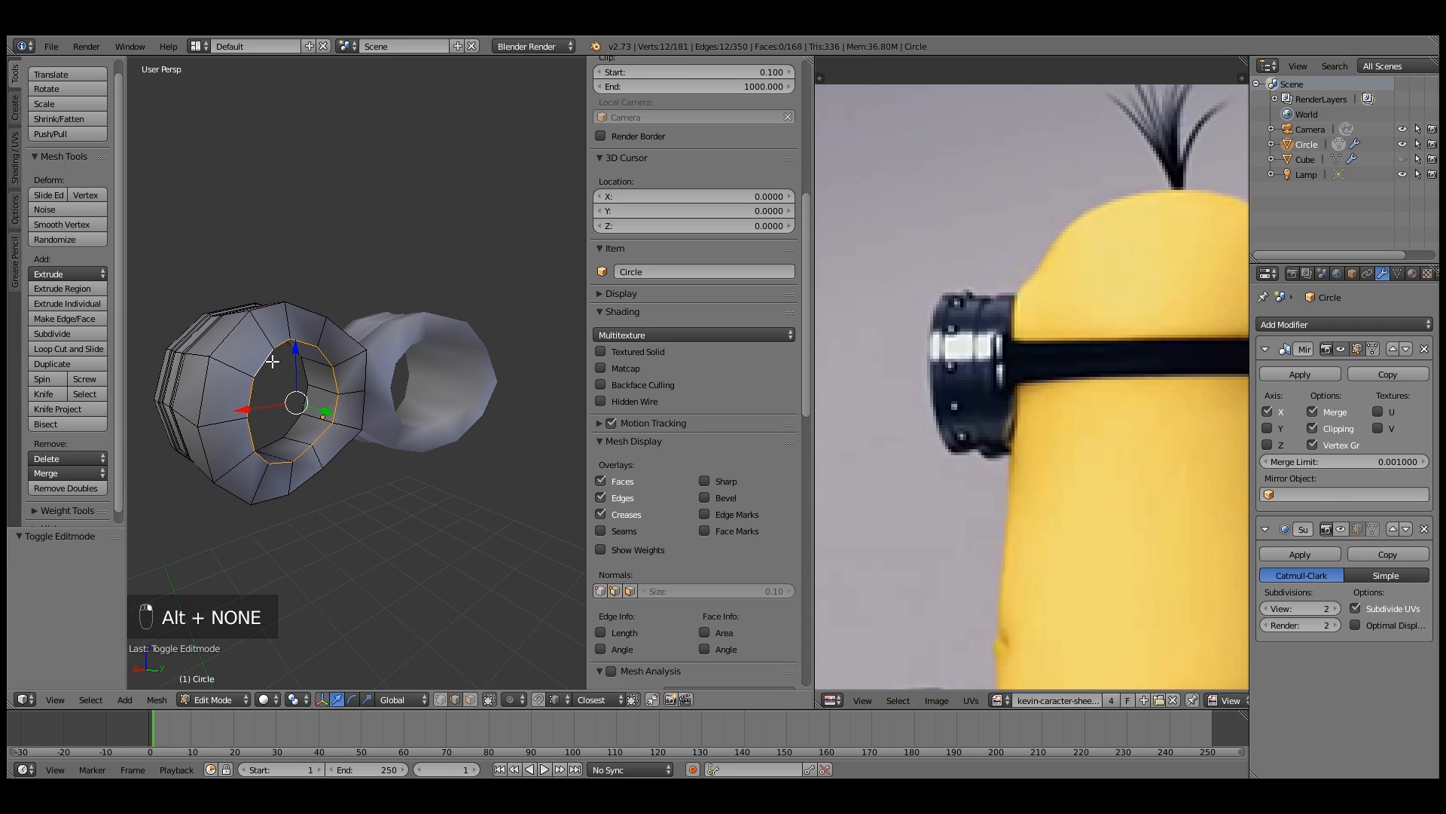
{"action": "right_click", "coordinate": [234, 340], "text": "alt+shift"}
{"action": "middle_click_drag", "start_coordinate": [234, 340], "coordinate": [294, 423]}
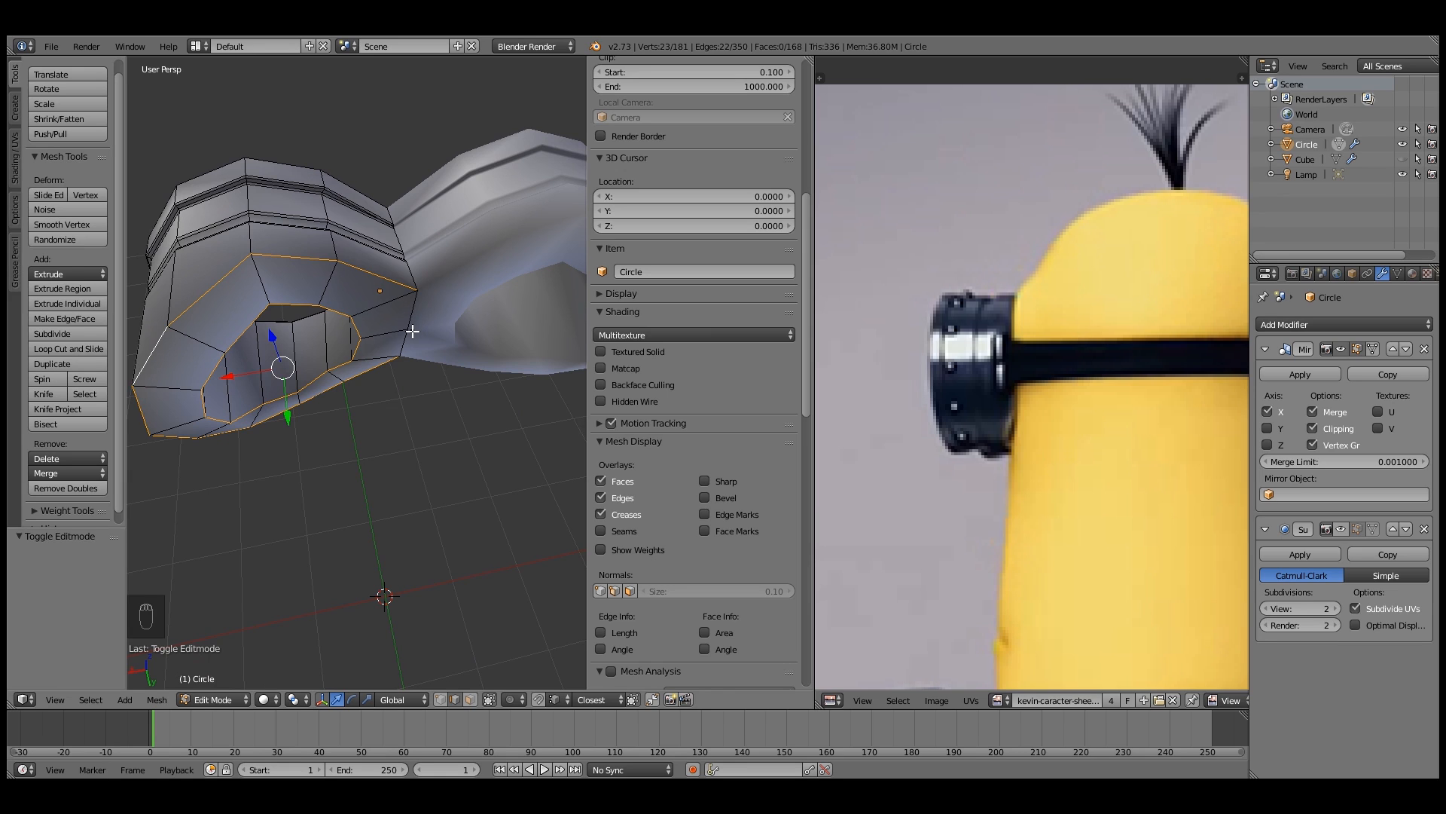
{"action": "key", "text": "ctrl+b"}
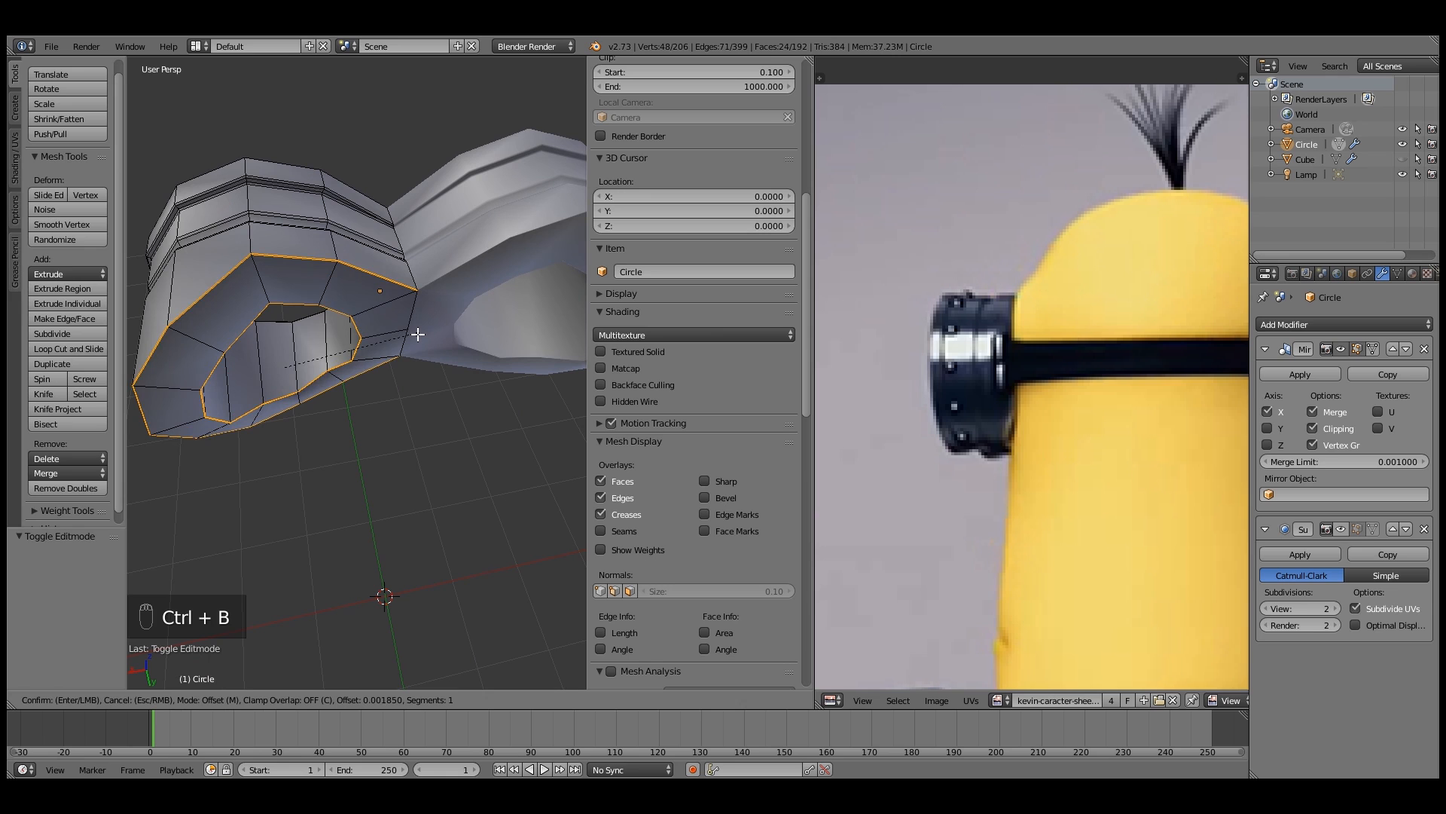
{"action": "left_click", "coordinate": [419, 334]}
Return to Object Mode, enable viewport display of the goggles' Subdivision Surface modifier and compare the goggles with the front reference
{"action": "key", "text": "Tab"}
{"action": "middle_click_drag", "start_coordinate": [387, 352], "coordinate": [494, 349]}
{"action": "scroll", "coordinate": [495, 349], "scroll_direction": "down", "scroll_amount": 3}
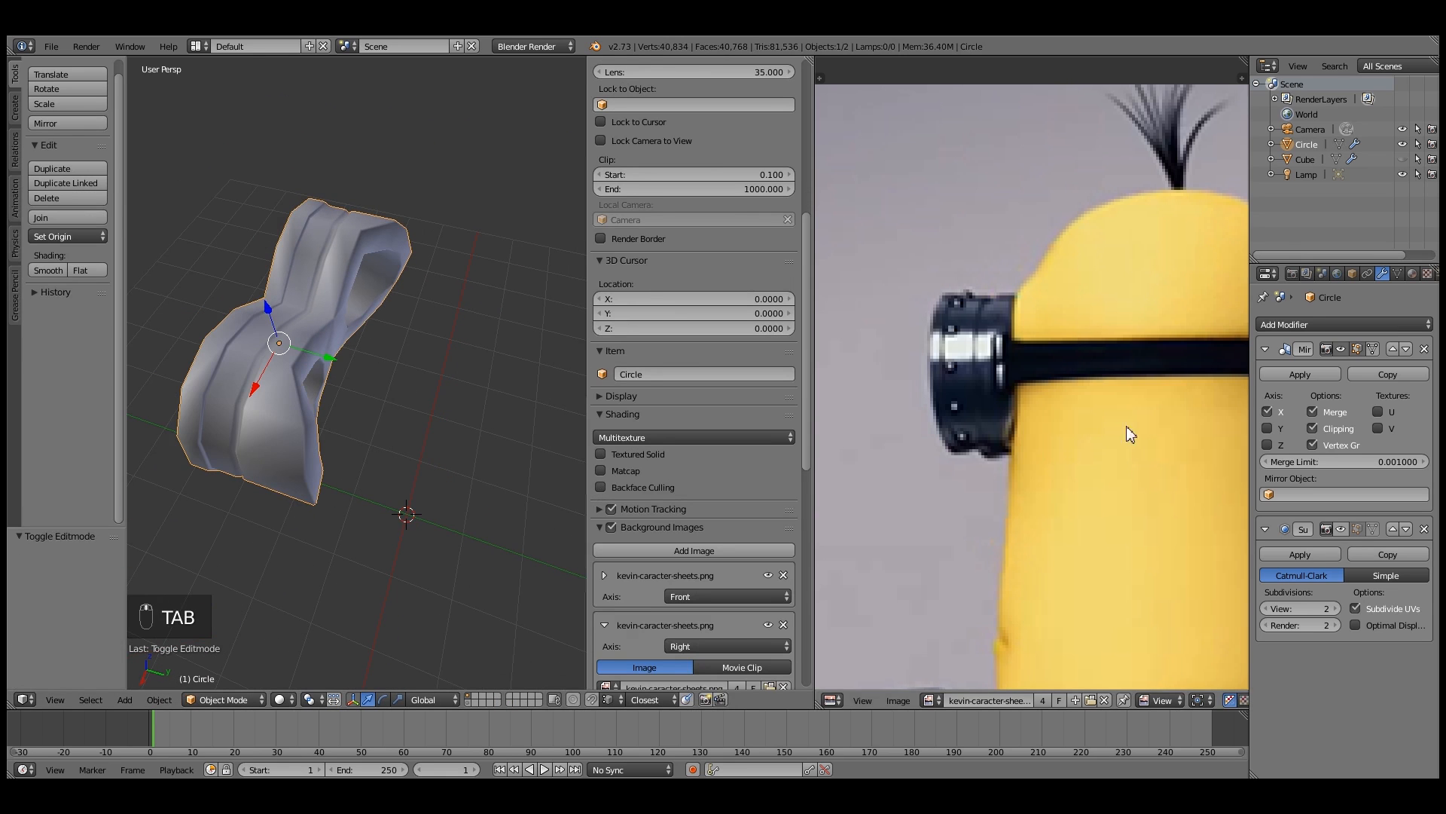
{"action": "left_click", "coordinate": [1357, 529]}
{"action": "middle_click_drag", "start_coordinate": [392, 364], "coordinate": [159, 238]}
{"action": "key", "text": "KP_1"}
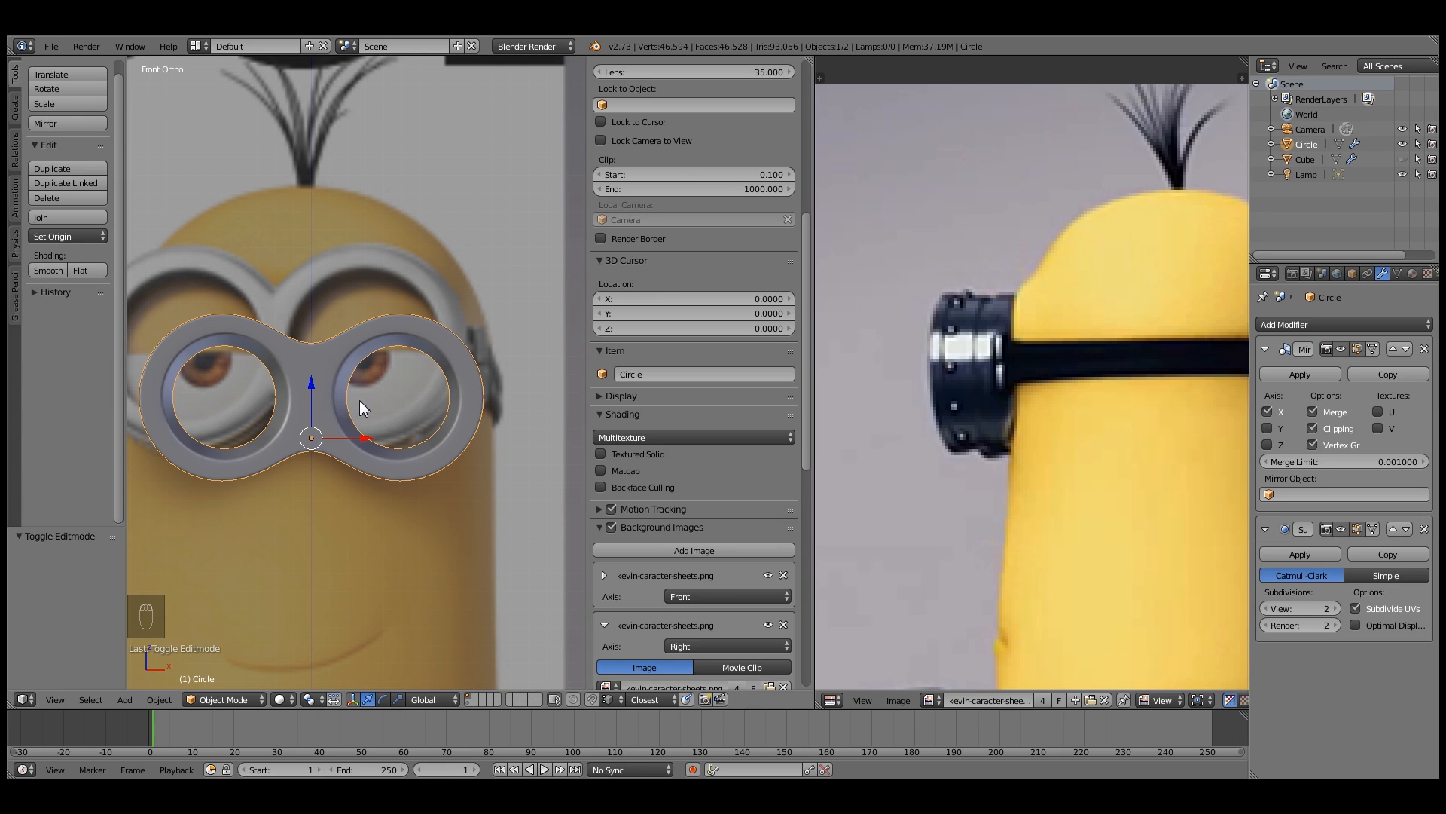
{"action": "scroll", "coordinate": [359, 401], "scroll_direction": "down", "scroll_amount": 2}
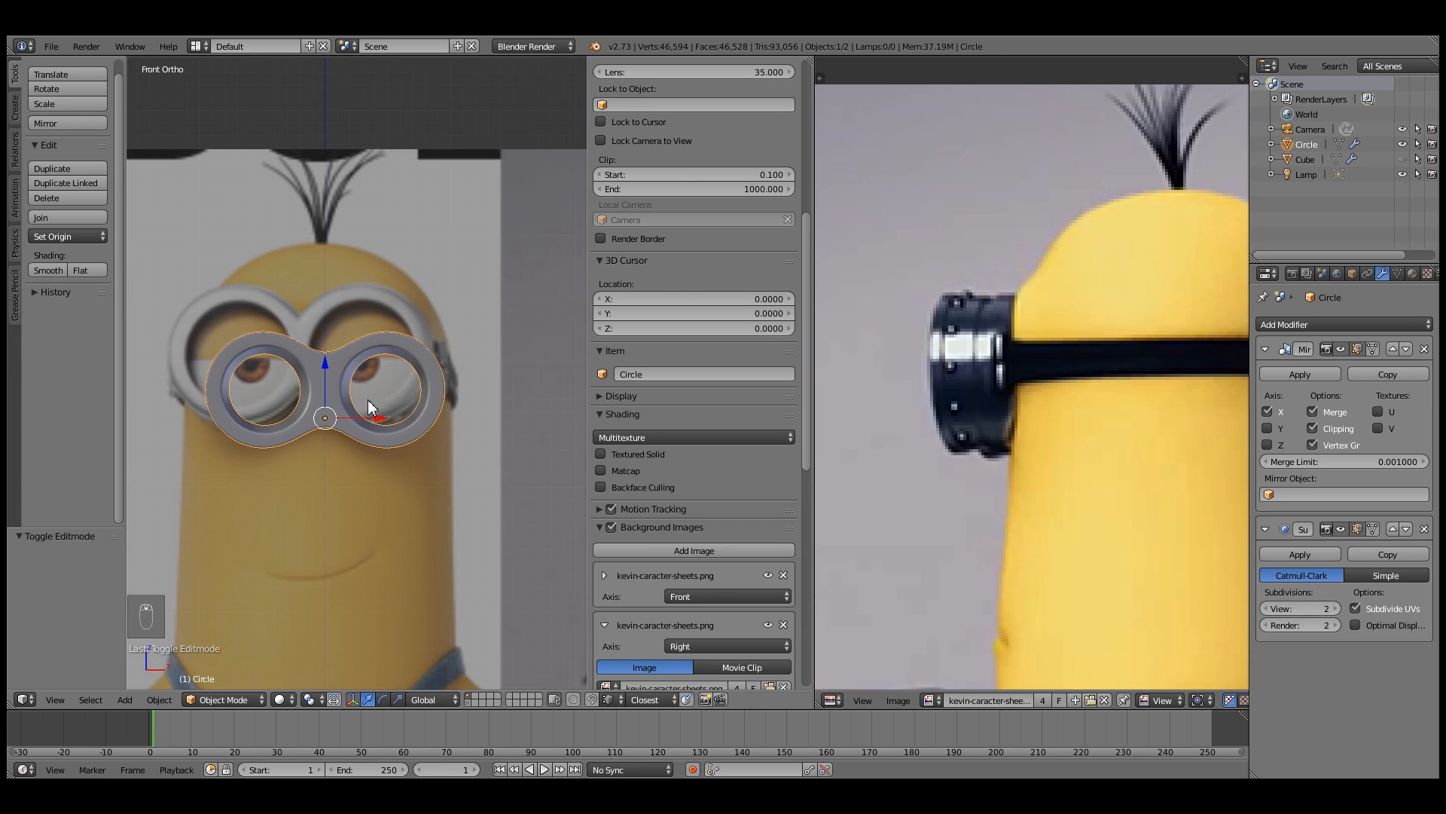
{"action": "middle_click_drag", "start_coordinate": [356, 414], "coordinate": [370, 464]}
Select the whole goggle mesh in Edit Mode, shift it slightly along X toward the mirror centre and return to Object Mode
{"action": "key", "text": "Tab"}
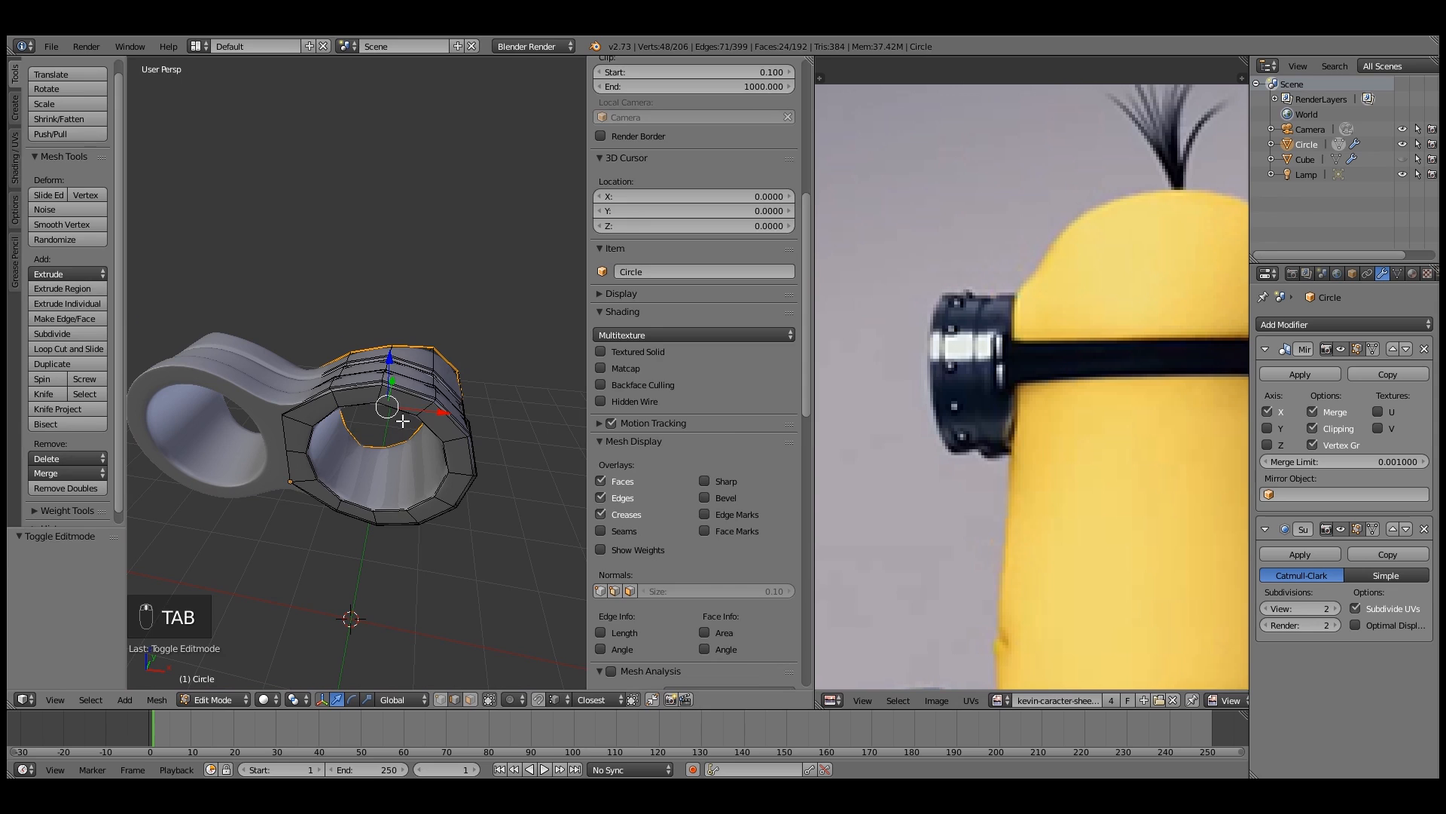
{"action": "key", "text": "a"}
{"action": "key", "text": "a"}
{"action": "key", "text": "a"}
{"action": "key", "text": "a"}
{"action": "left_click_drag", "start_coordinate": [431, 440], "coordinate": [419, 437]}
{"action": "middle_click_drag", "start_coordinate": [420, 437], "coordinate": [449, 402]}
{"action": "left_click_drag", "start_coordinate": [444, 407], "coordinate": [442, 408]}
{"action": "key", "text": "Tab"}
{"action": "middle_click_drag", "start_coordinate": [445, 409], "coordinate": [381, 464]}
{"action": "scroll", "coordinate": [431, 451], "scroll_direction": "down", "scroll_amount": 3}
{"action": "scroll", "coordinate": [422, 495], "scroll_direction": "up", "scroll_amount": 3}
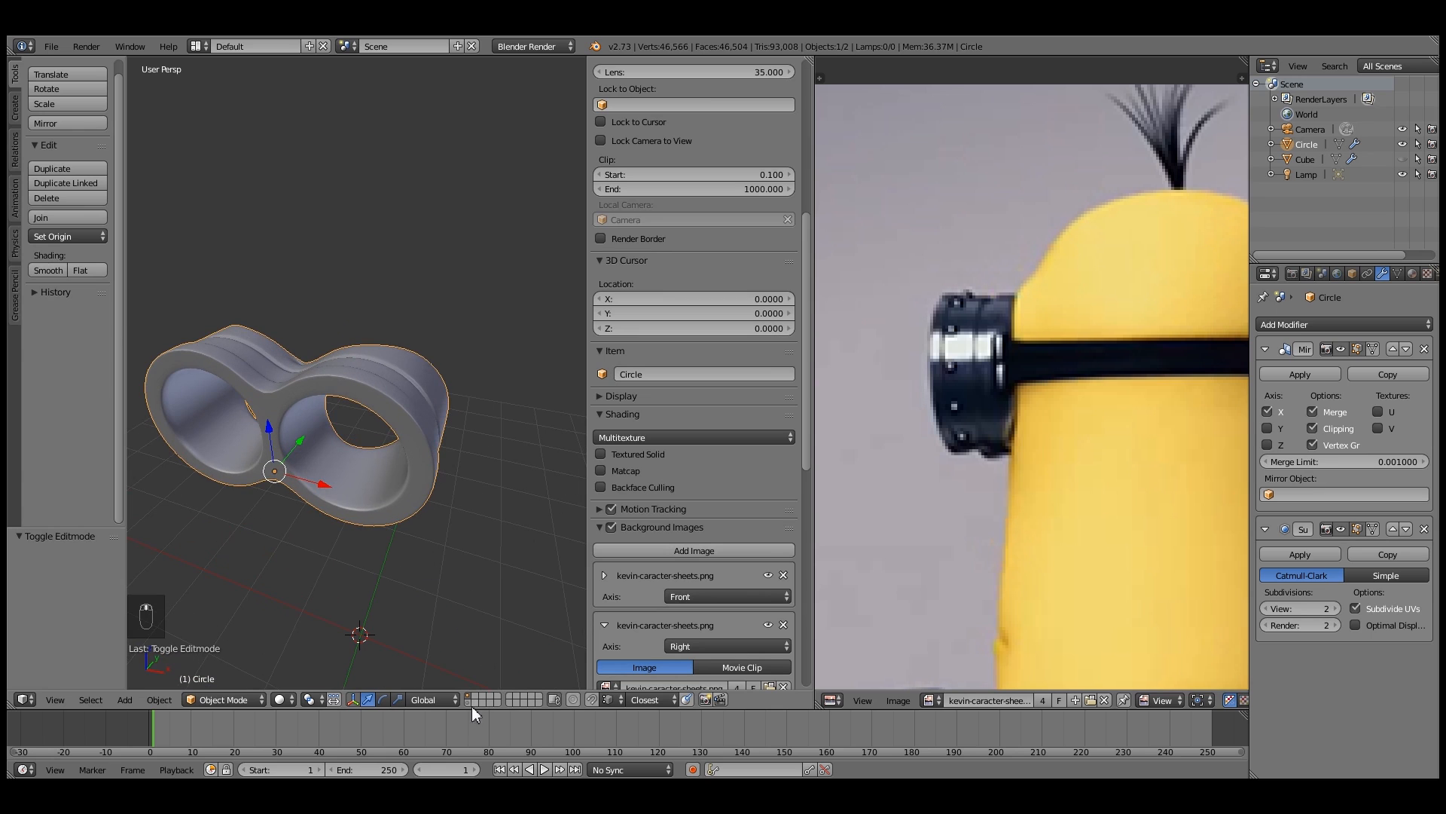
Show the hidden head object in the viewport again and select it in Object Mode
{"action": "left_click", "coordinate": [1403, 159]}
{"action": "middle_click_drag", "start_coordinate": [509, 417], "coordinate": [413, 382]}
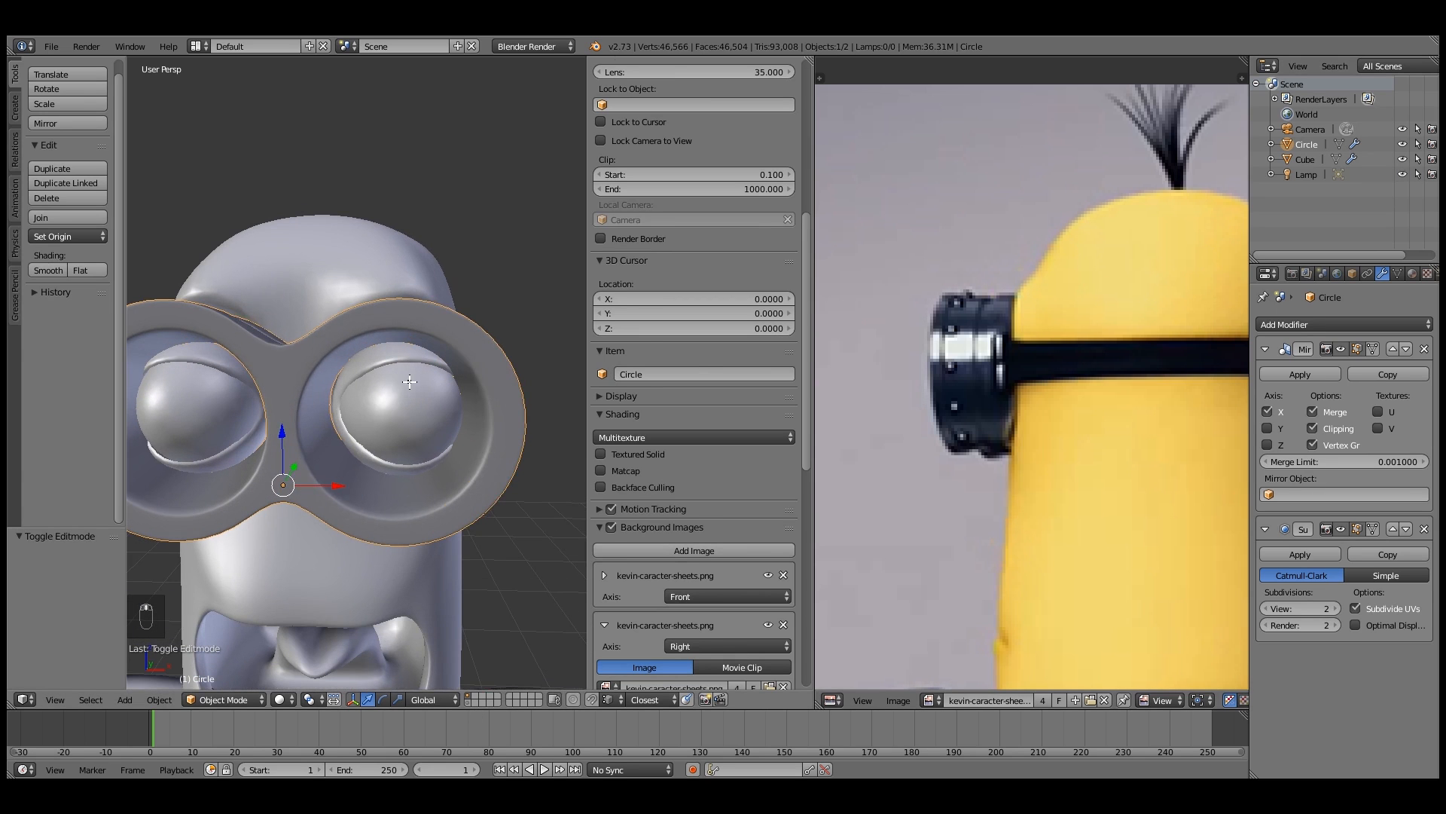
{"action": "key", "text": "Tab"}
{"action": "key", "text": "Tab"}
{"action": "right_click", "coordinate": [392, 380]}
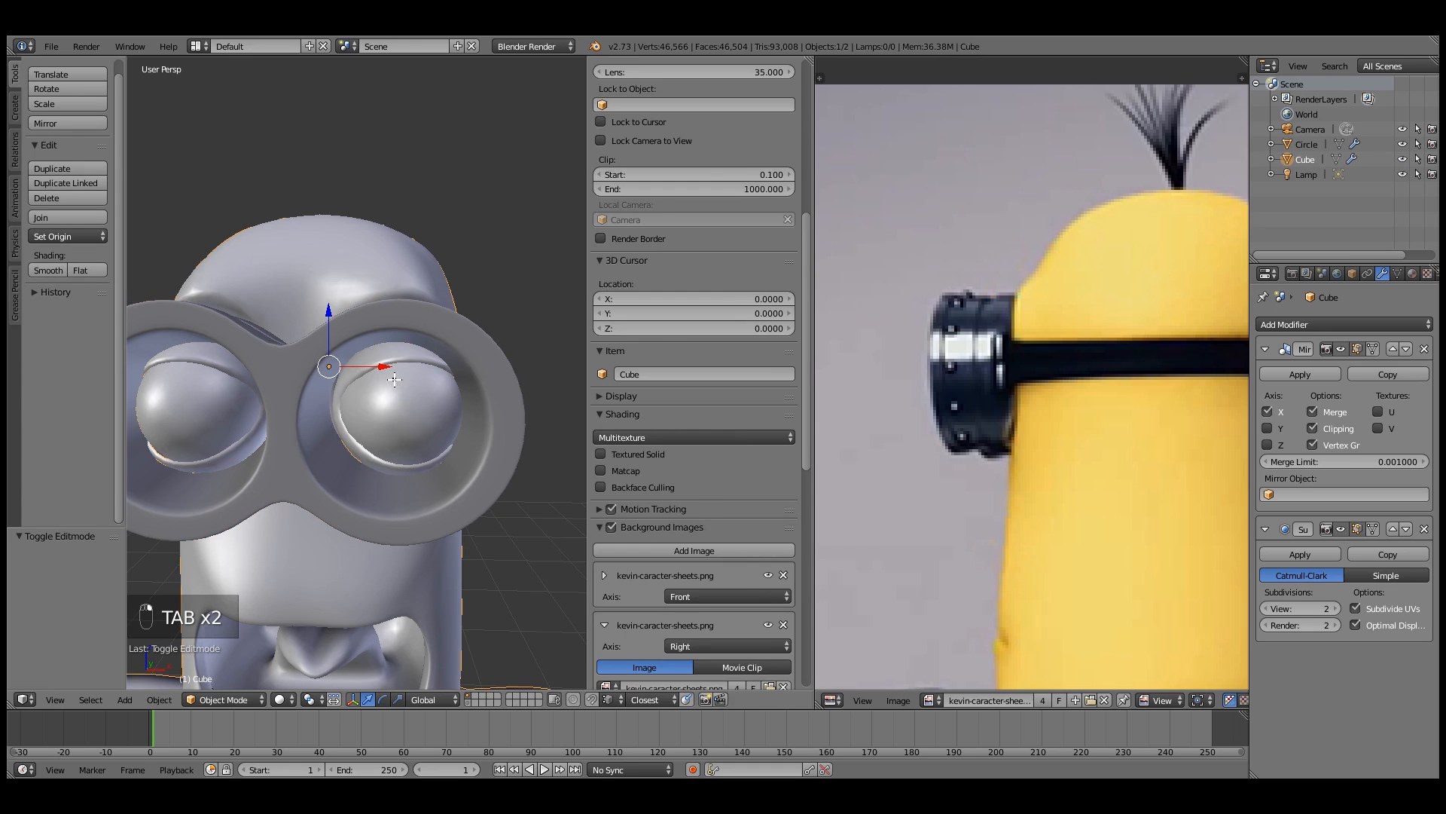
In Edit Mode on the head, select the linked eyeball, add its surrounding eyelid loop and grow the selection twice
{"action": "key", "text": "Tab"}
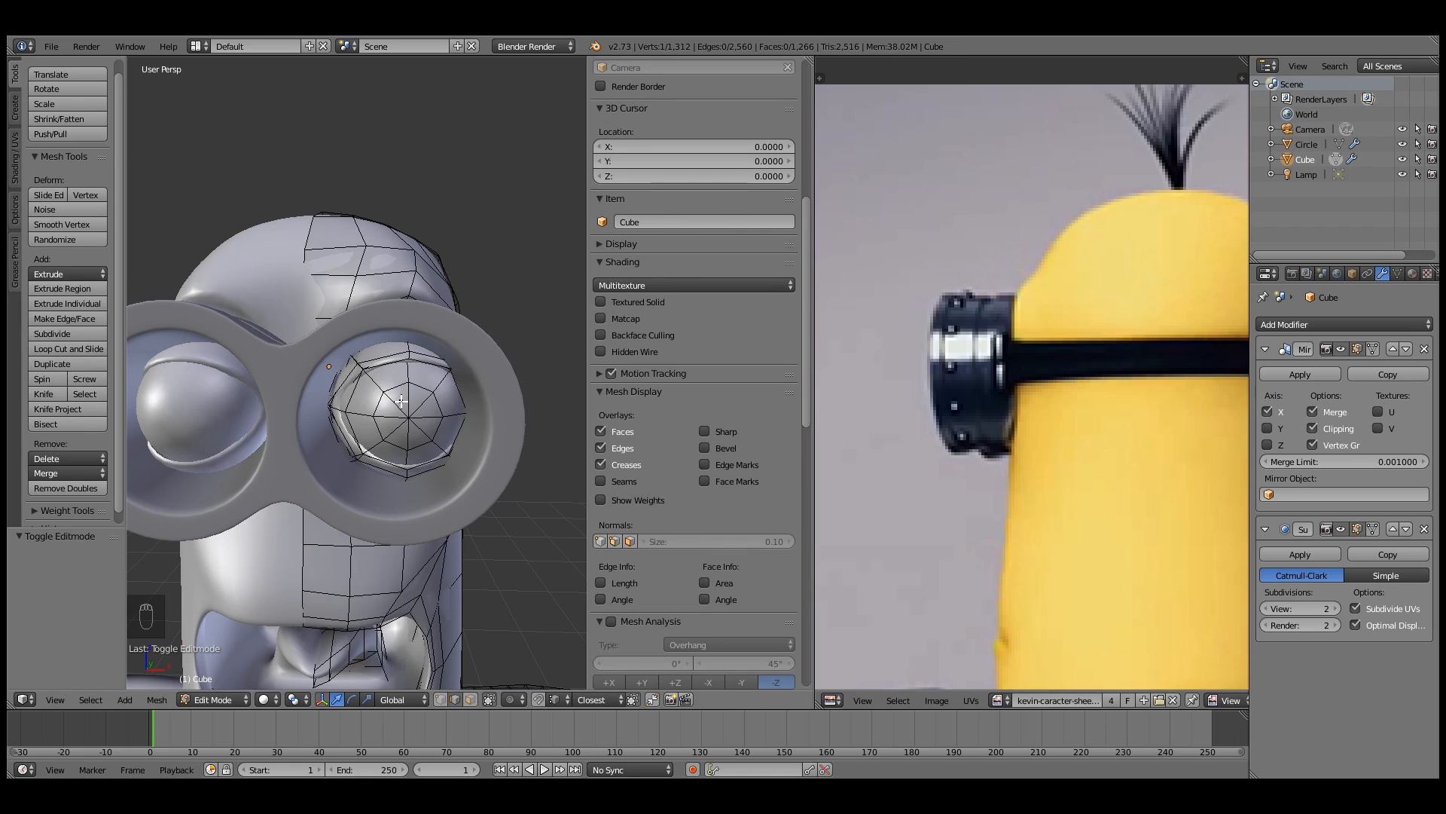
{"action": "key", "text": "l"}
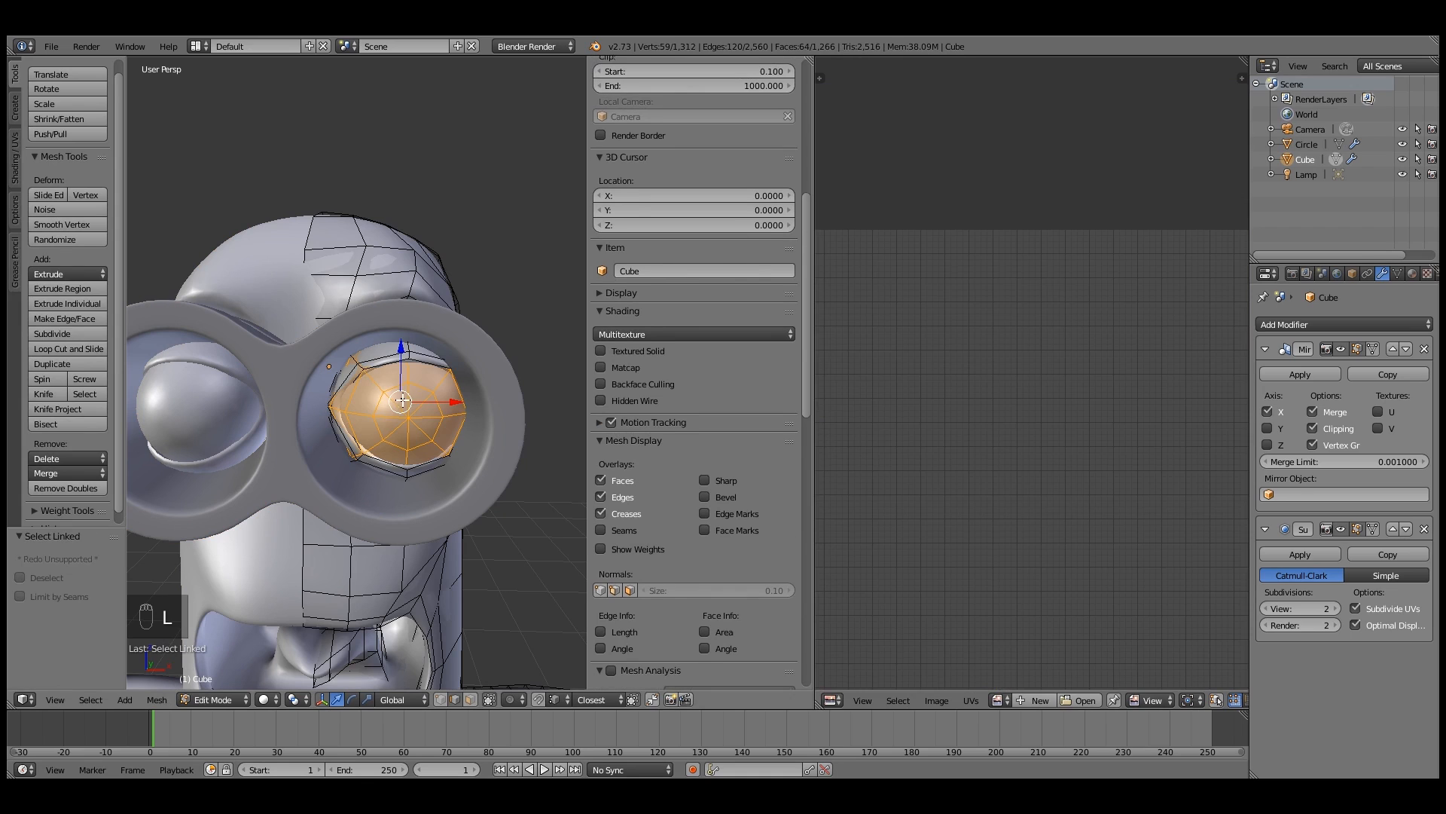
{"action": "right_click", "coordinate": [365, 369], "text": "alt+shift"}
{"action": "key", "text": "ctrl+z"}
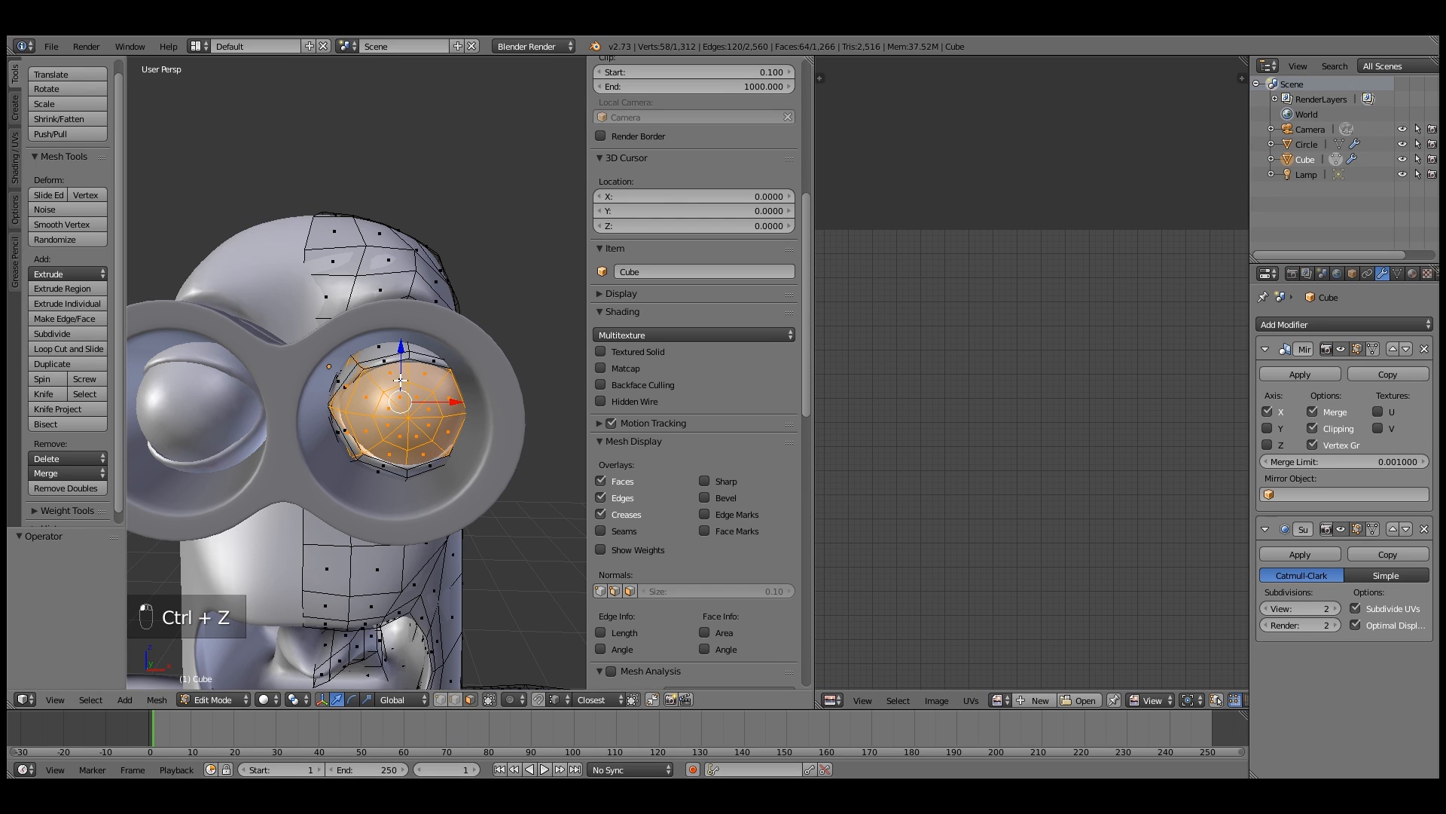
{"action": "right_click", "coordinate": [412, 357], "text": "alt+shift"}
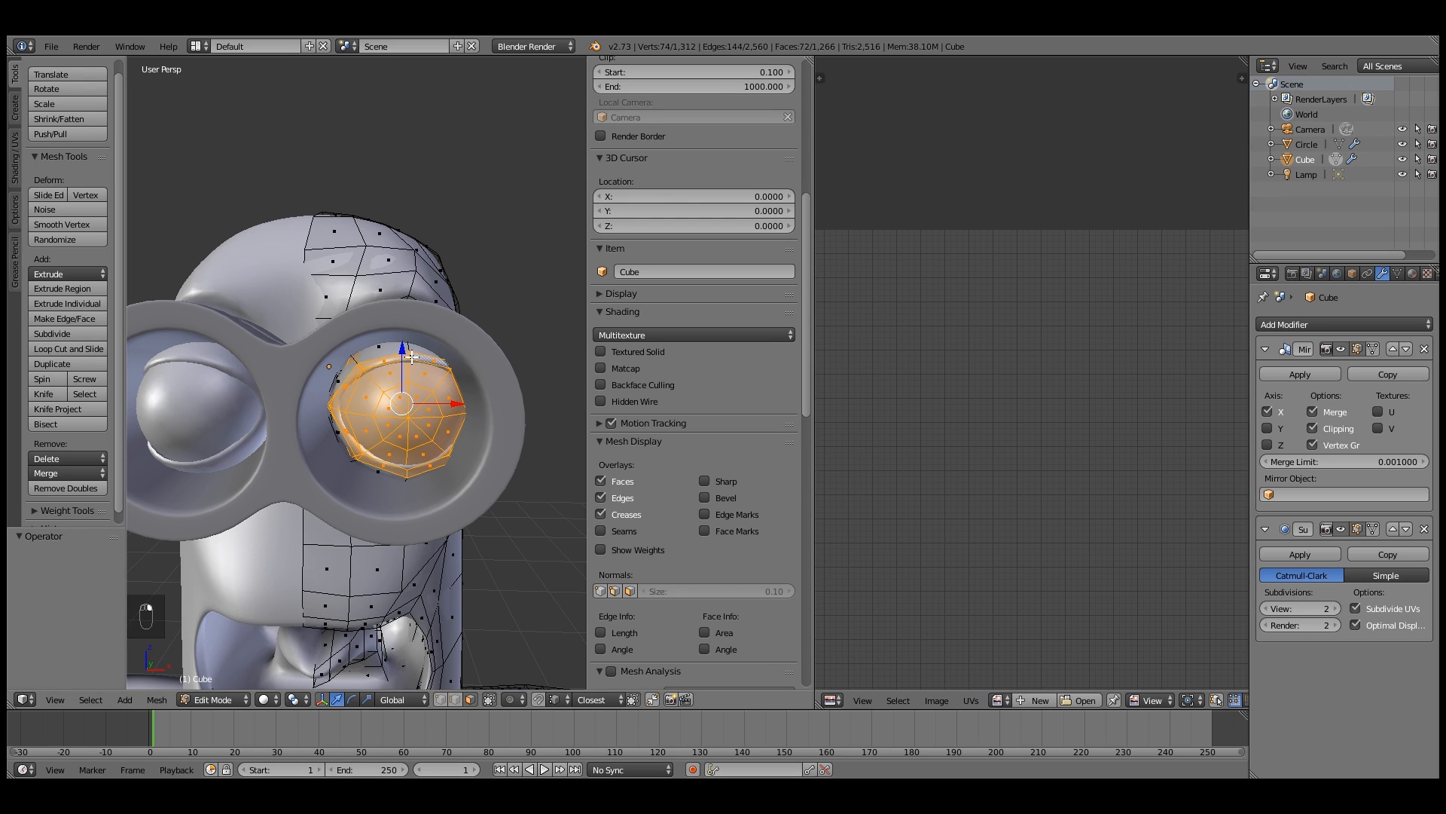
{"action": "key", "text": "ctrl+KP_Add"}
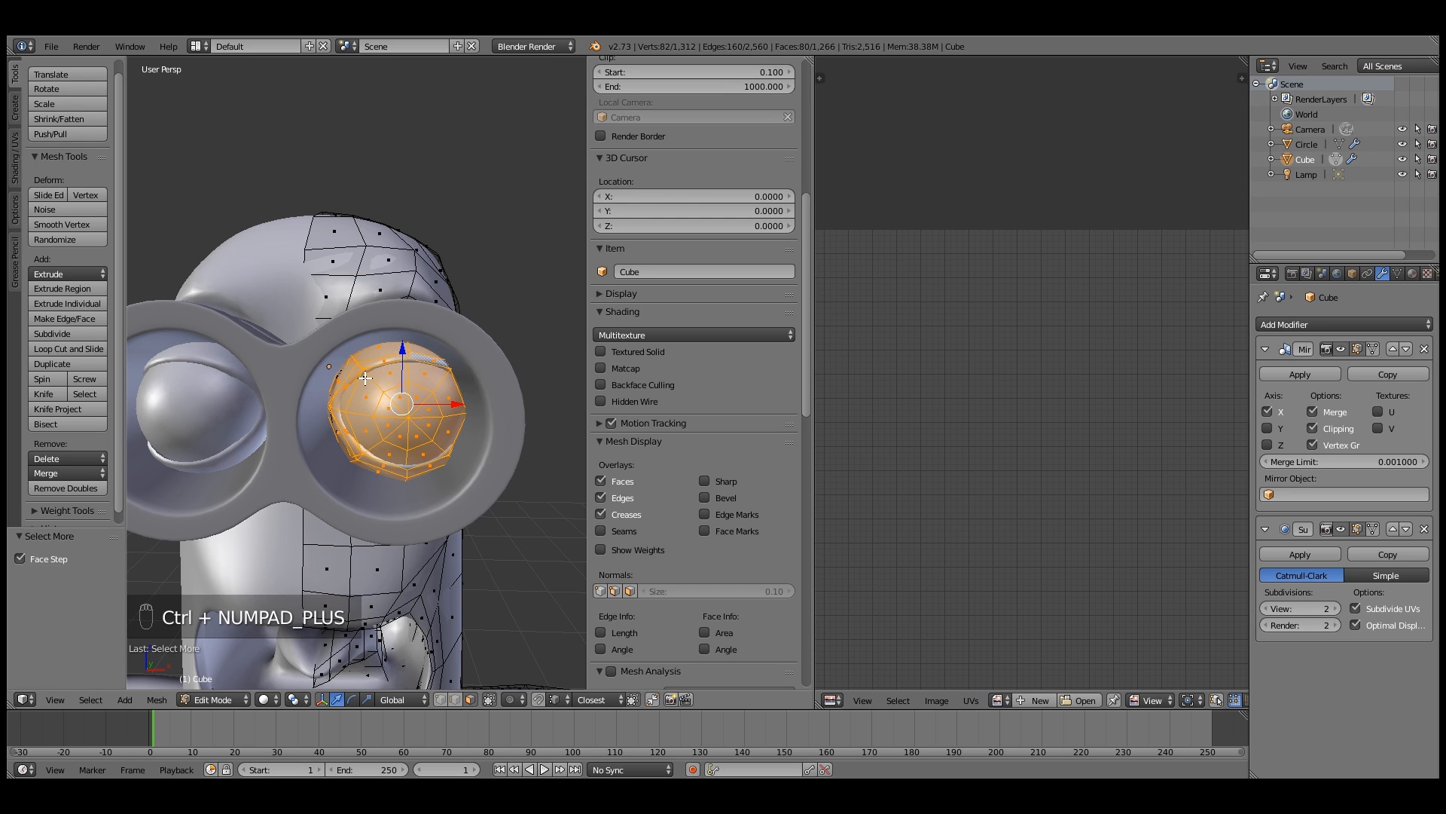
{"action": "key", "text": "ctrl+KP_Add"}
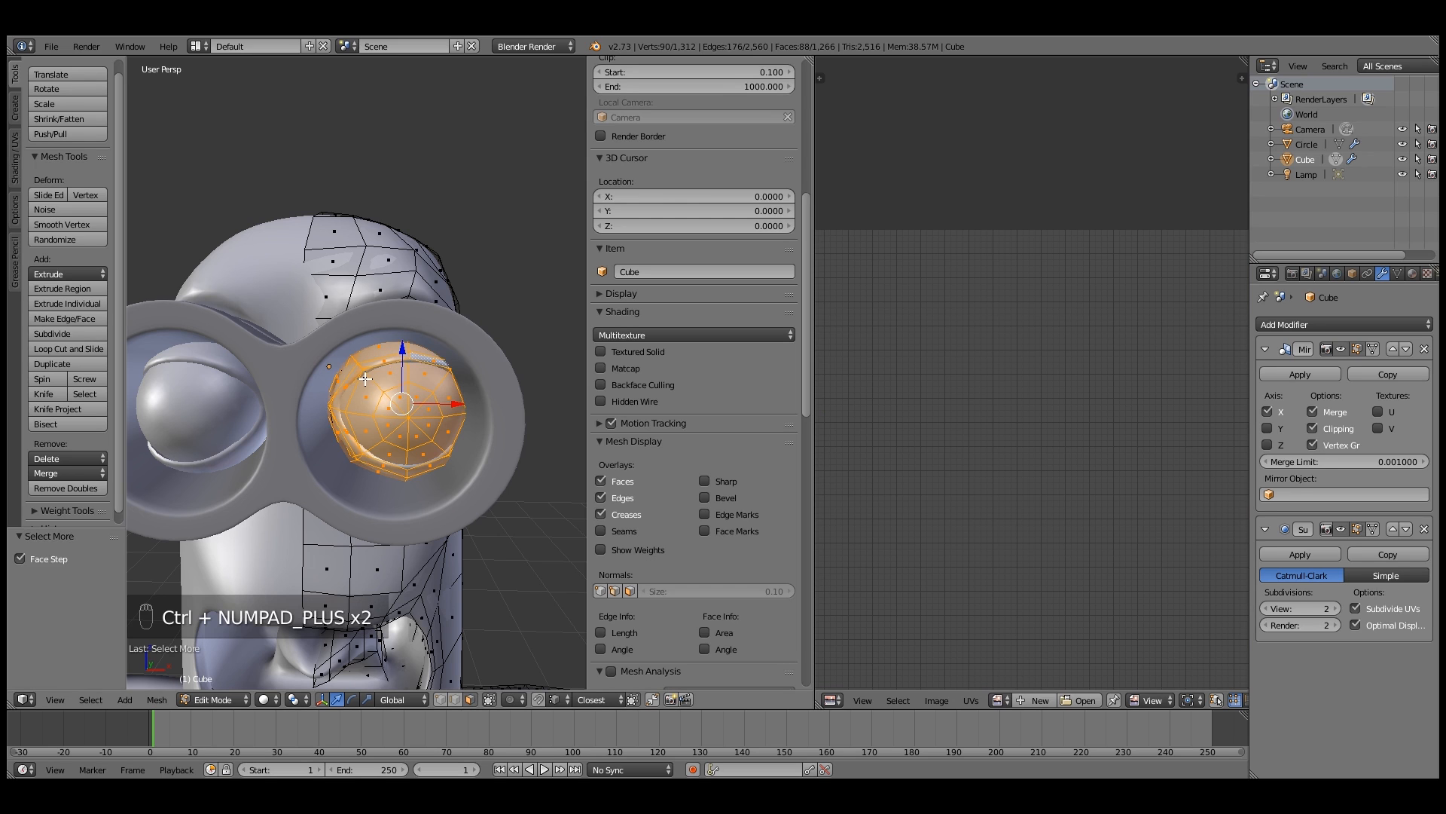
Grow the eye selection once more to take in the faces around its back, and face it from the front in solid shading
{"action": "middle_click_drag", "start_coordinate": [460, 240], "coordinate": [280, 365]}
{"action": "key", "text": "z"}
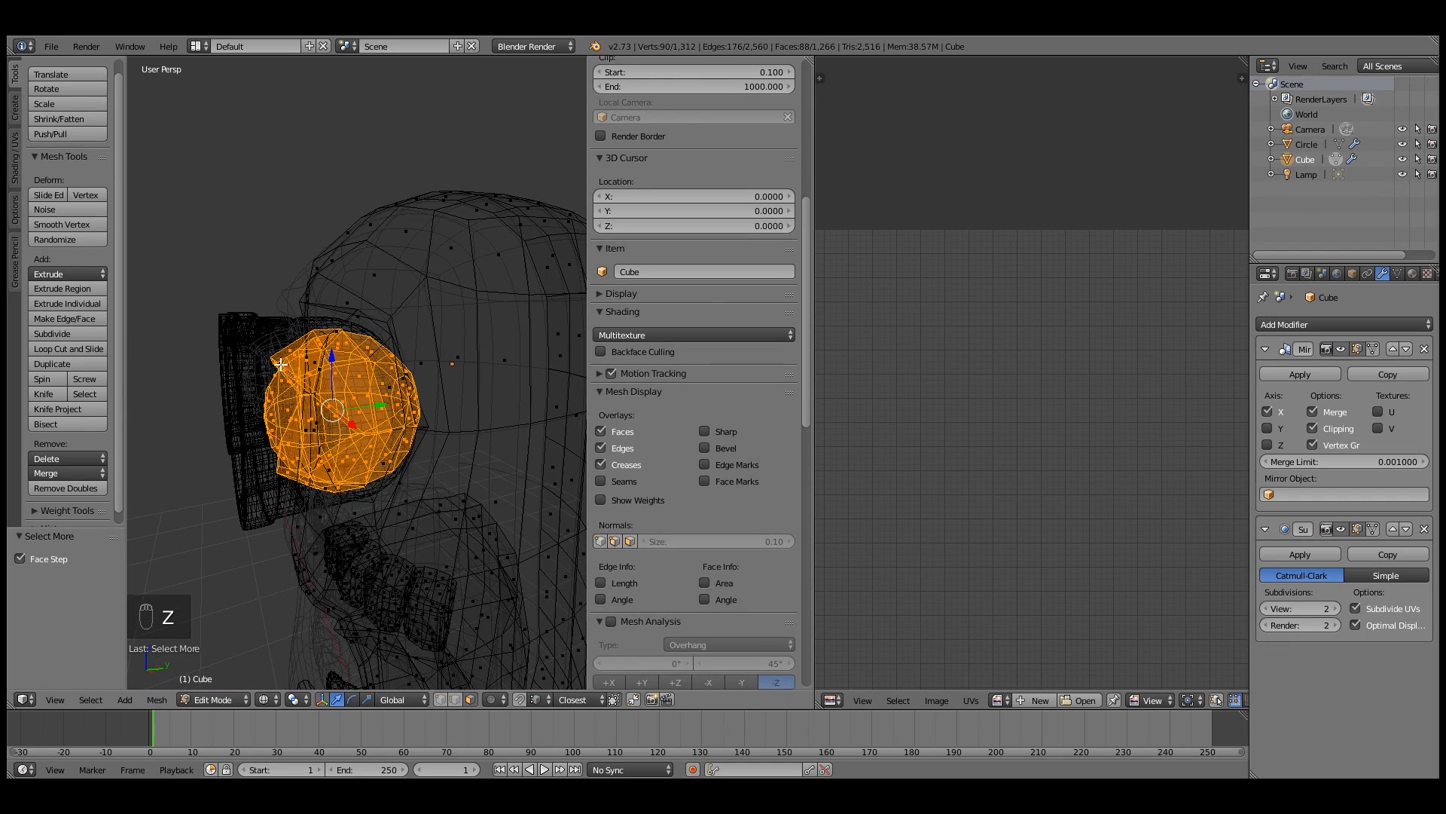
{"action": "key", "text": "ctrl+KP_Add"}
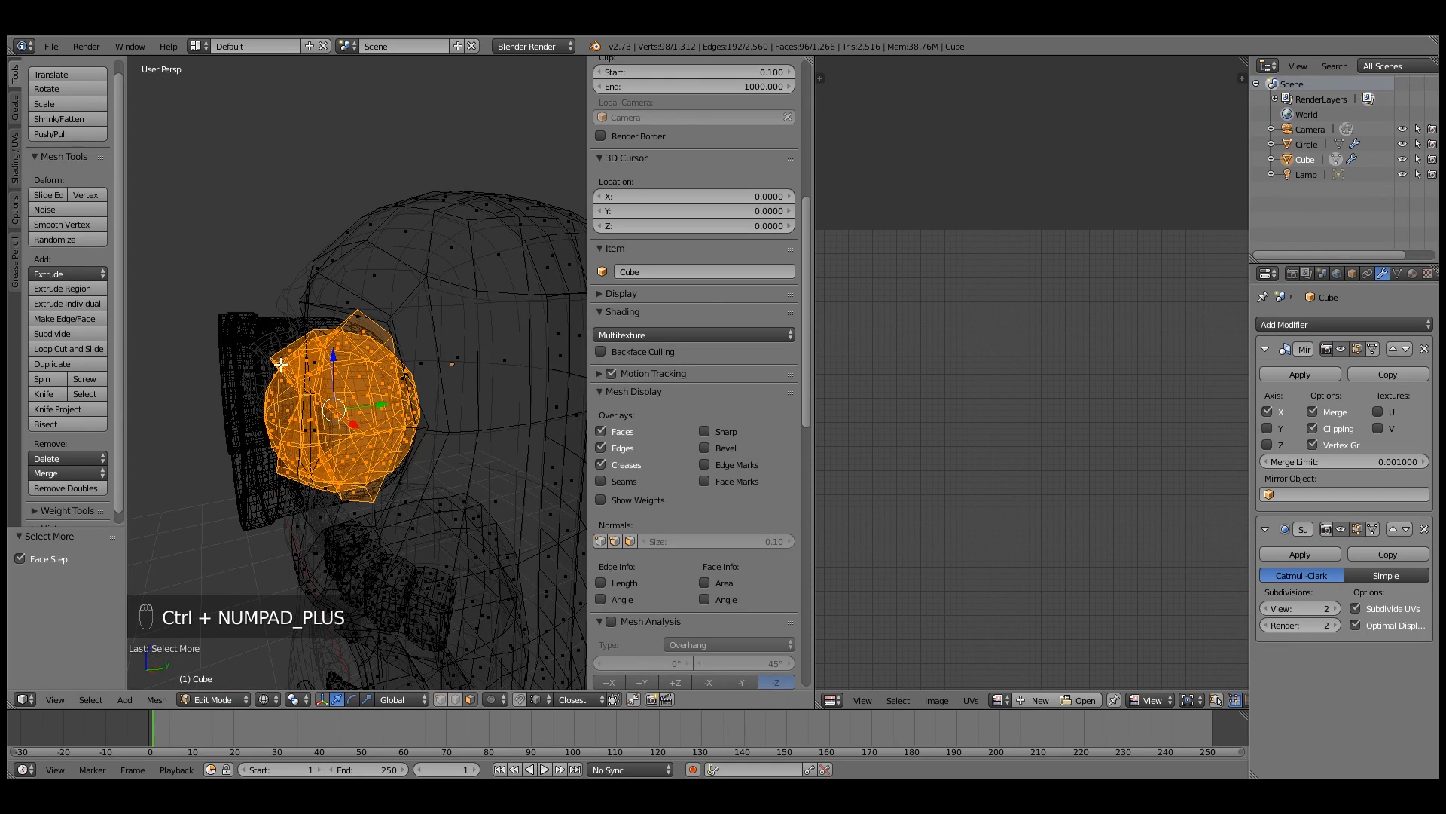
{"action": "key", "text": "KP_1"}
{"action": "key", "text": "z"}
{"action": "scroll", "coordinate": [460, 408], "scroll_direction": "up", "scroll_amount": 2}
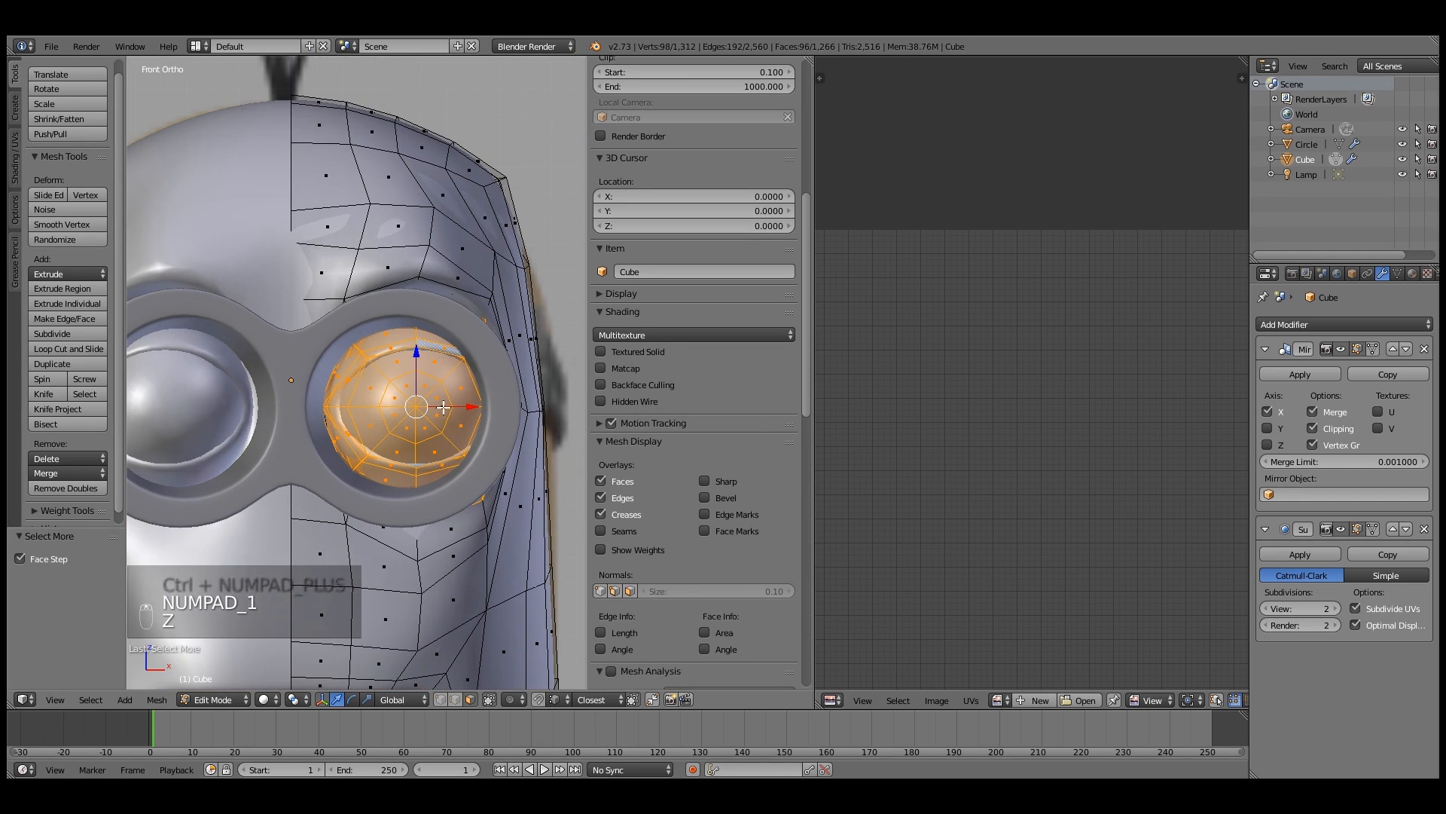
Try to shift the selected eye and eyelid about 0.04 along X toward the mirror centre
{"action": "key", "text": "g"}
{"action": "key", "text": "z"}
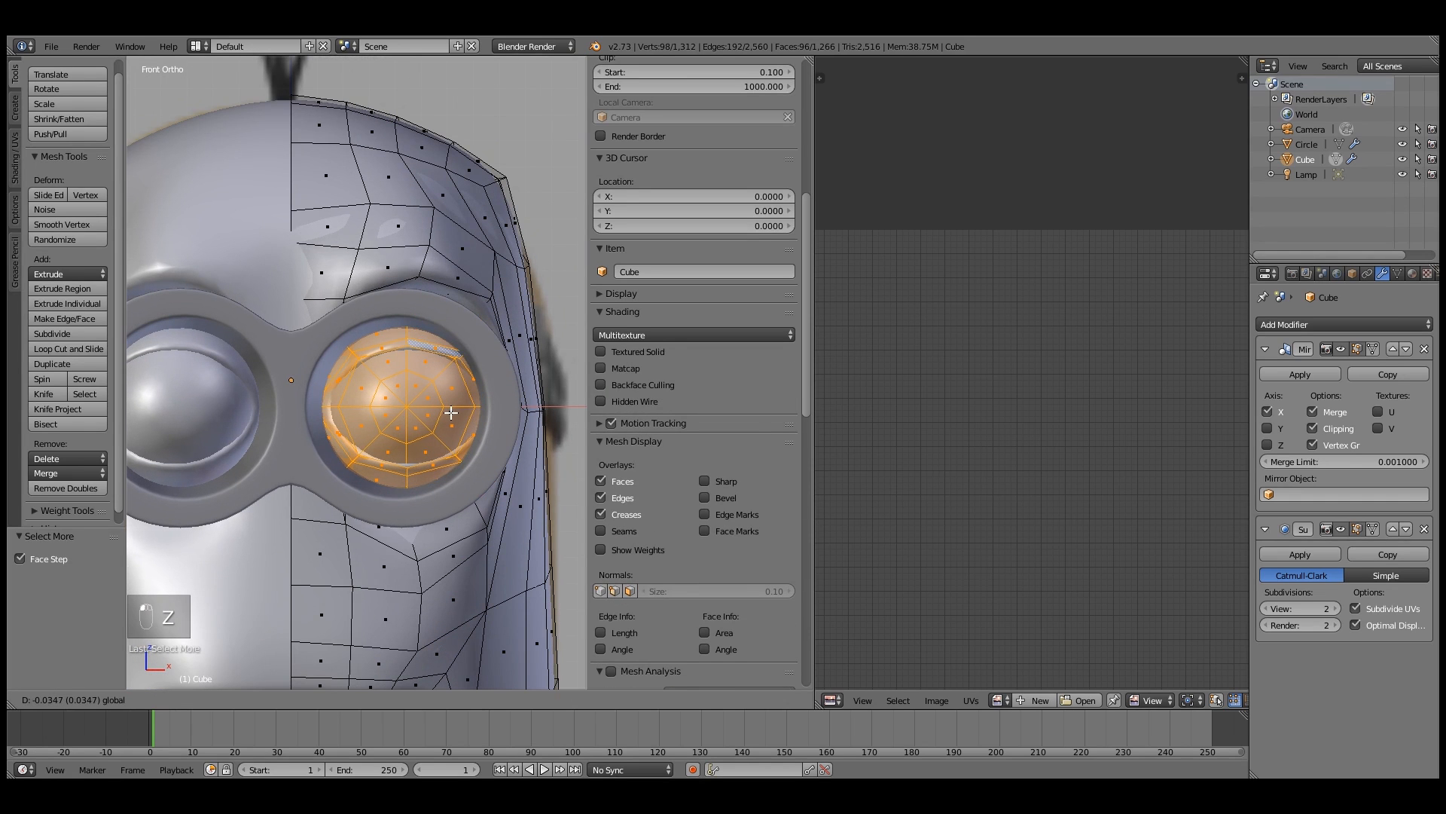
{"action": "left_click", "coordinate": [450, 414]}
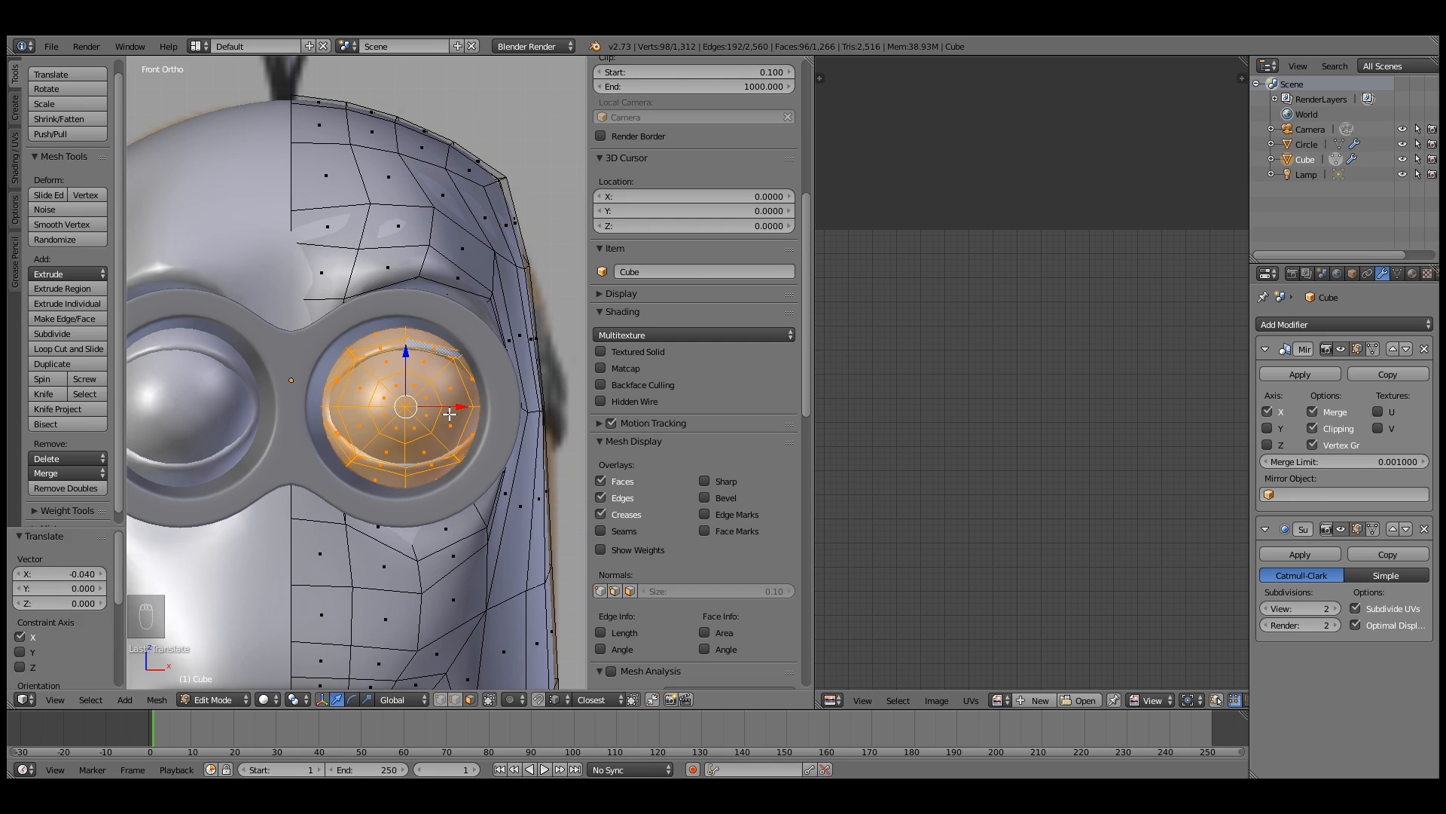
{"action": "key", "text": "ctrl+z"}
Enable Connected proportional editing and shift the eye and eyelid by -0.052 along X toward the mirror centre
{"action": "left_click", "coordinate": [515, 699]}
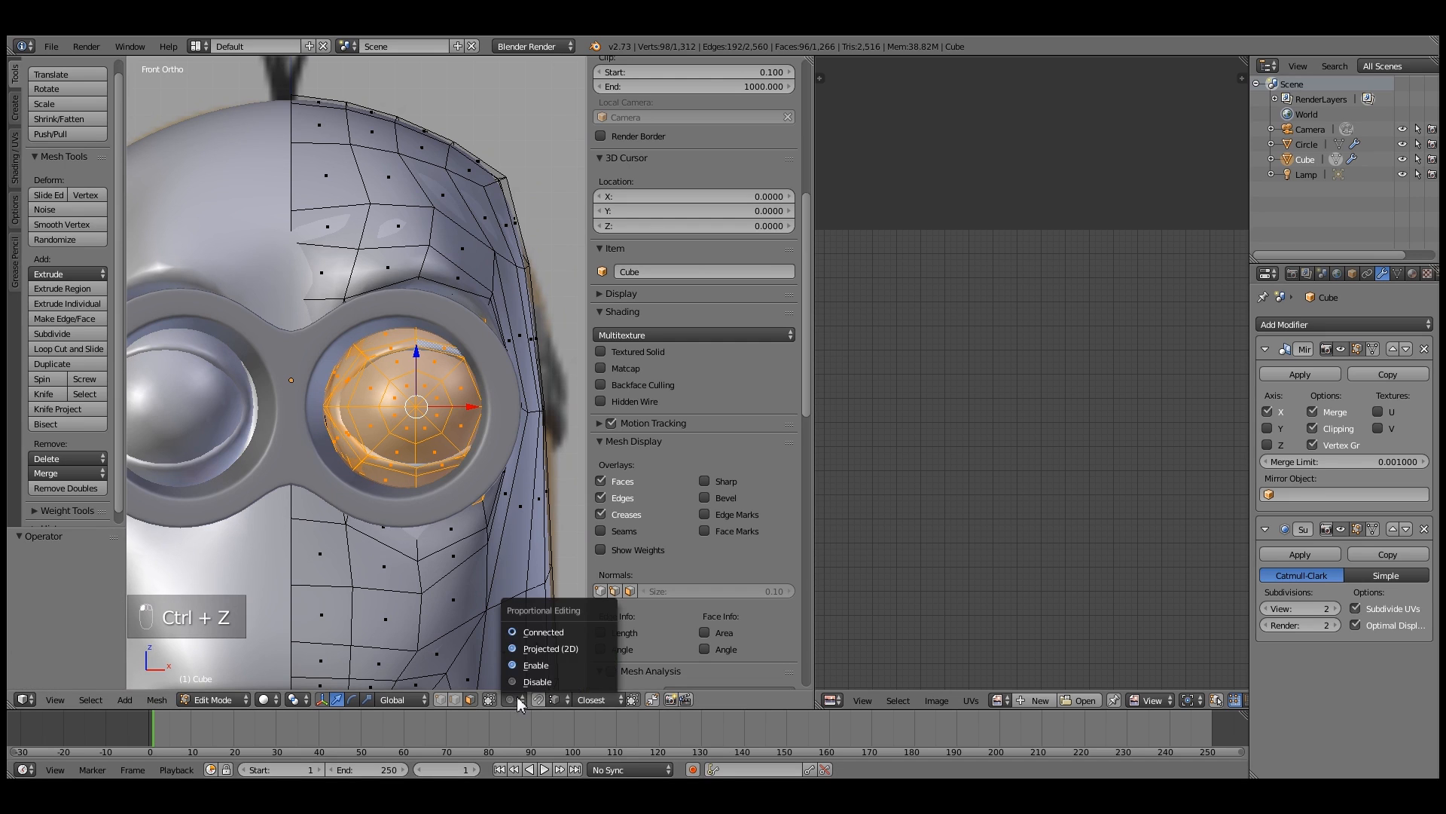
{"action": "left_click", "coordinate": [533, 632]}
{"action": "left_click_drag", "start_coordinate": [483, 407], "coordinate": [467, 399]}
{"action": "scroll", "coordinate": [485, 401], "scroll_direction": "up", "scroll_amount": 6}
{"action": "scroll", "coordinate": [479, 395], "scroll_direction": "down", "scroll_amount": 14}
Scale the eye and eyelid to about 0.82 with proportional falloff, nudge them slightly along X and check their fit inside the goggle
{"action": "key", "text": "s"}
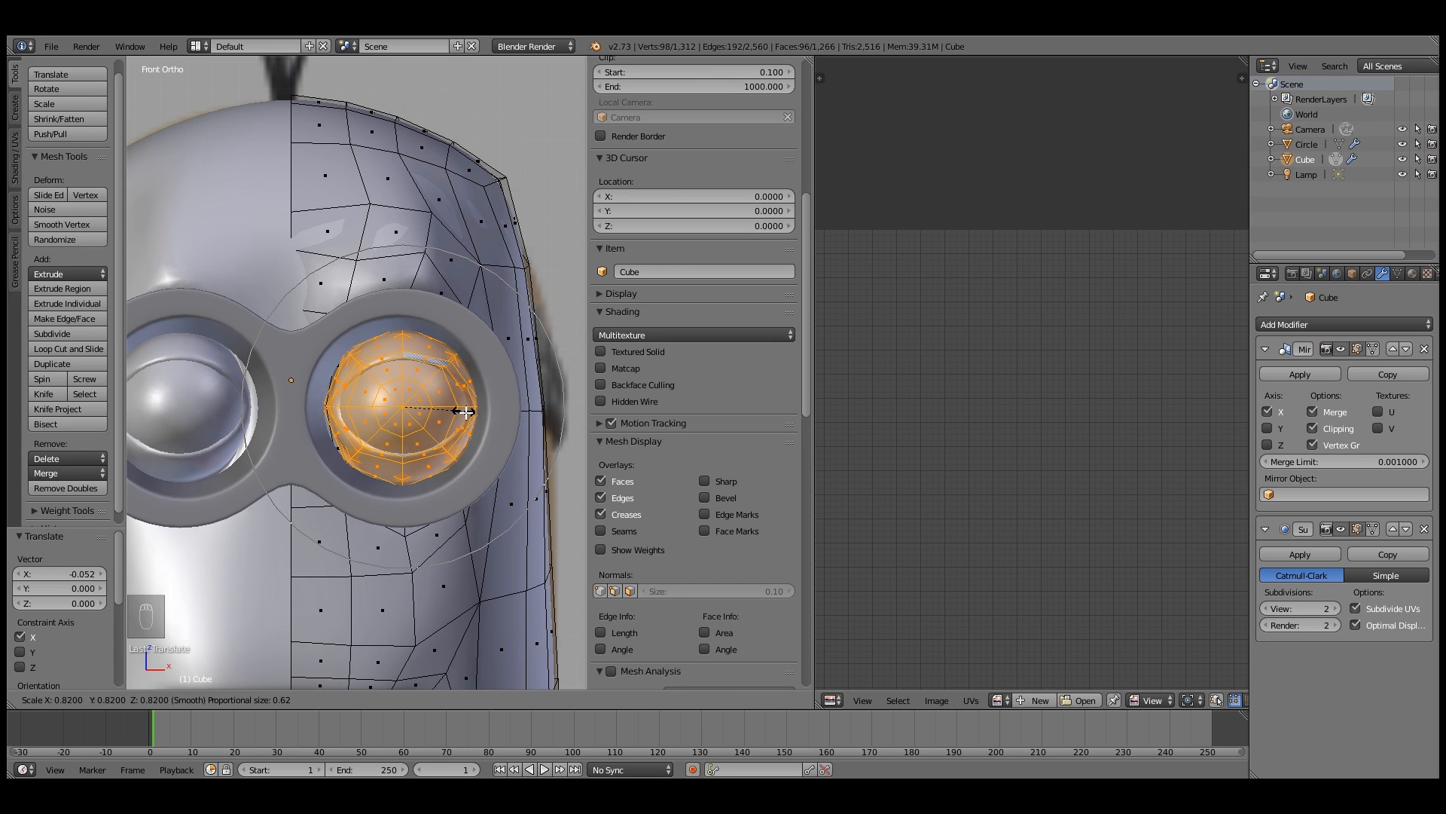
{"action": "left_click", "coordinate": [464, 412]}
{"action": "left_click_drag", "start_coordinate": [464, 409], "coordinate": [461, 408]}
{"action": "middle_click_drag", "start_coordinate": [460, 408], "coordinate": [379, 421]}
{"action": "key", "text": "z"}
{"action": "key", "text": "z"}
{"action": "key", "text": "Tab"}
{"action": "key", "text": "Tab"}
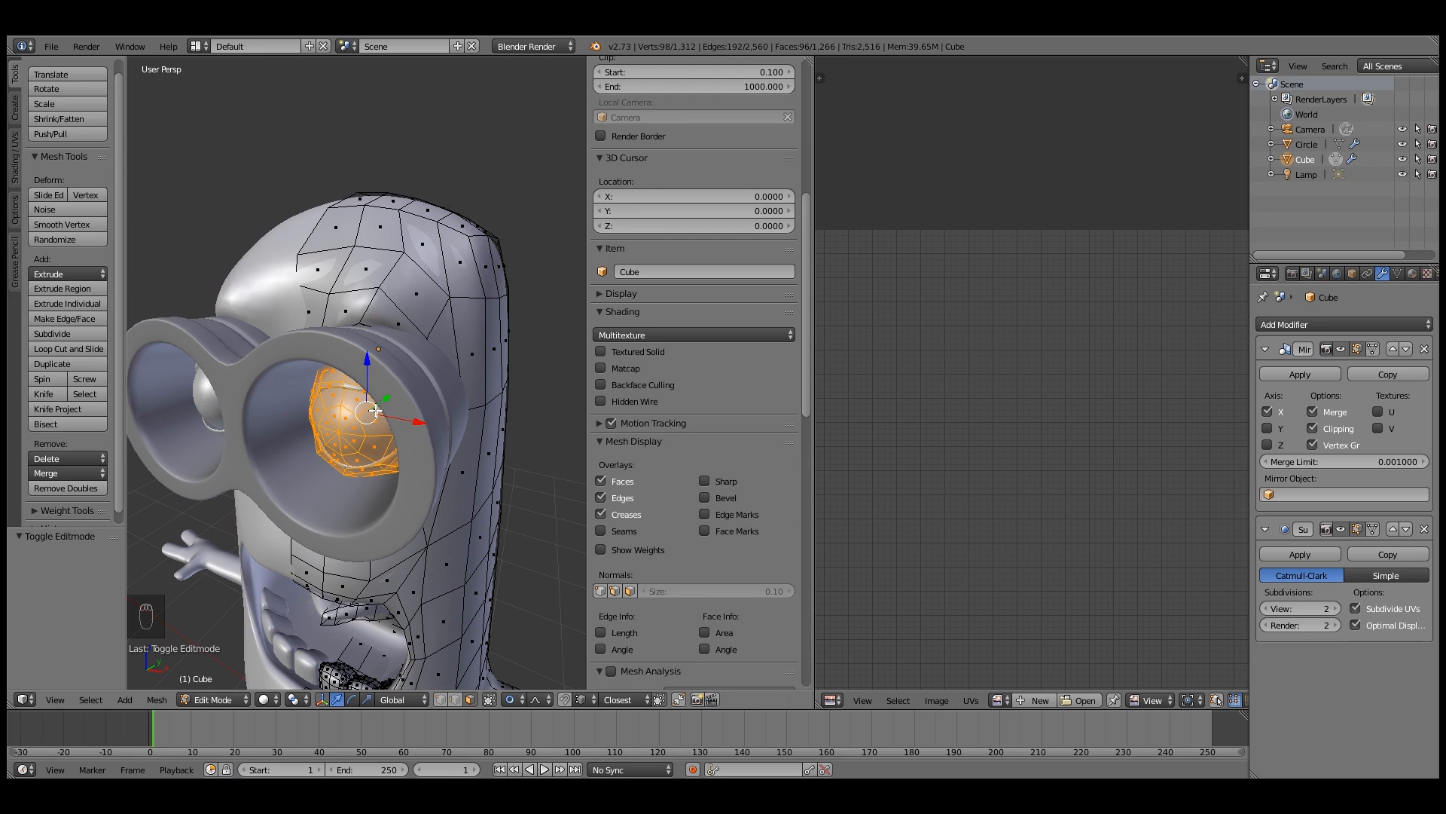
Shrink the selection by one ring, shift the eye slightly along Y with proportional falloff and return to Object Mode
{"action": "key", "text": "ctrl+KP_Subtract"}
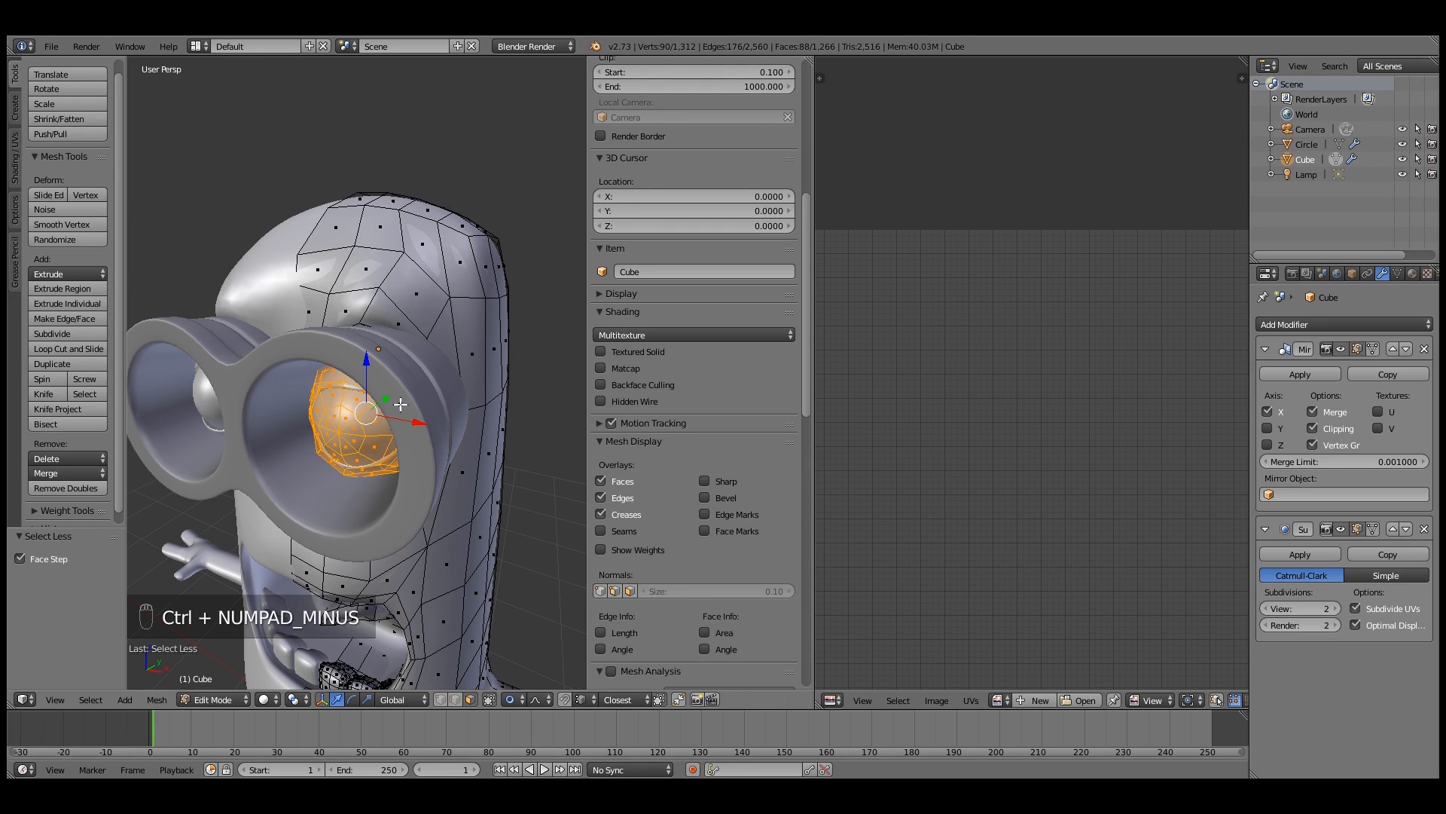
{"action": "left_click_drag", "start_coordinate": [391, 400], "coordinate": [393, 409]}
{"action": "scroll", "coordinate": [388, 404], "scroll_direction": "up", "scroll_amount": 10}
{"action": "mouse_move", "coordinate": [394, 409]}
{"action": "middle_mouse_down"}
{"action": "mouse_move", "coordinate": [421, 407]}
{"action": "mouse_move", "coordinate": [362, 391]}
{"action": "mouse_move", "coordinate": [392, 405]}
{"action": "mouse_move", "coordinate": [450, 387]}
{"action": "mouse_move", "coordinate": [414, 367]}
{"action": "mouse_move", "coordinate": [432, 395]}
{"action": "mouse_move", "coordinate": [409, 397]}
{"action": "middle_mouse_up"}
{"action": "key", "text": "Tab"}
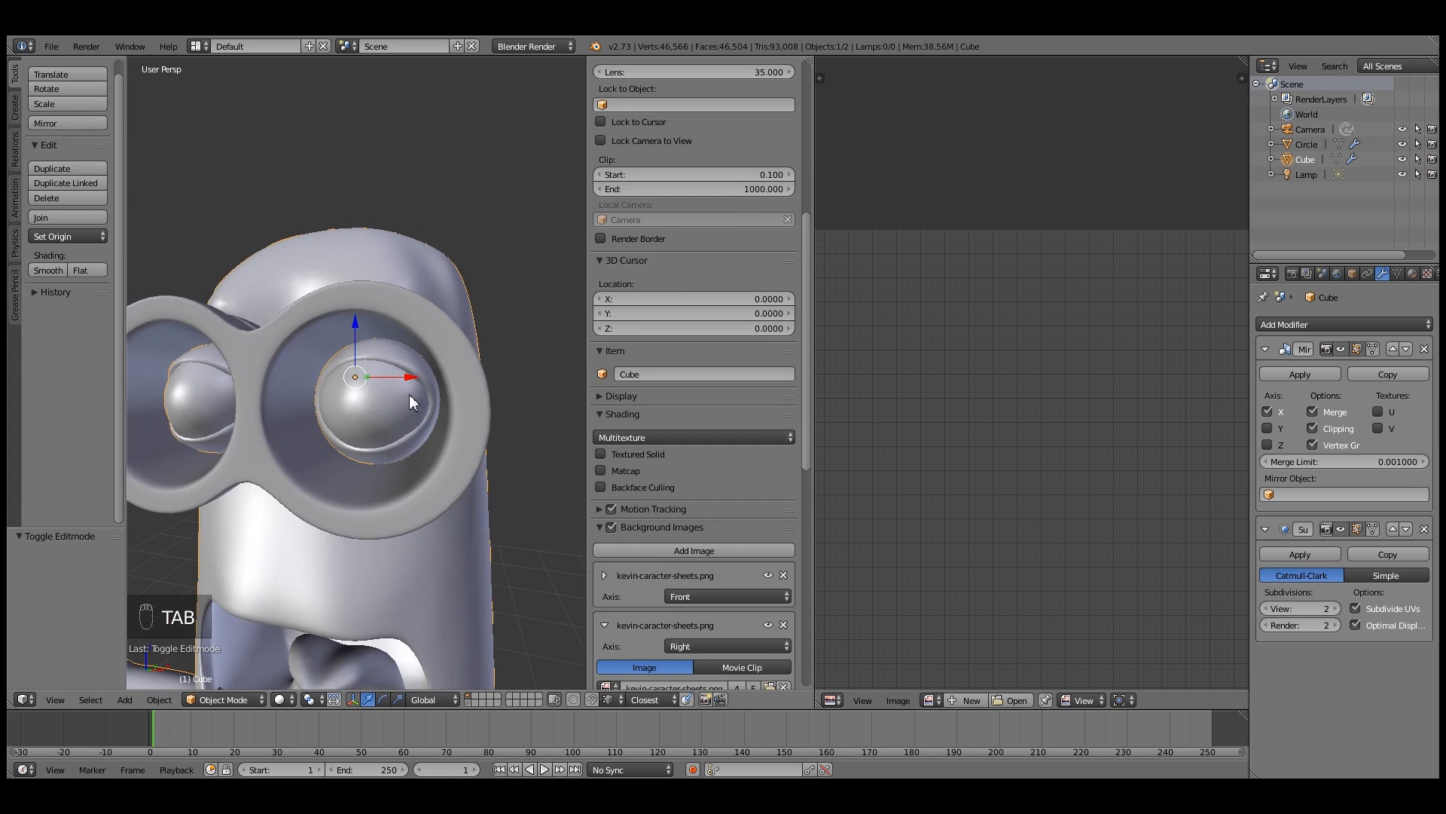
Examine the goggles' rivets in the reference picture in the image viewer and compare with the model seen from above
{"action": "middle_click_drag", "start_coordinate": [268, 415], "coordinate": [278, 457]}
{"action": "middle_click_drag", "start_coordinate": [419, 446], "coordinate": [440, 477]}
{"action": "scroll", "coordinate": [491, 463], "scroll_direction": "up", "scroll_amount": 2}
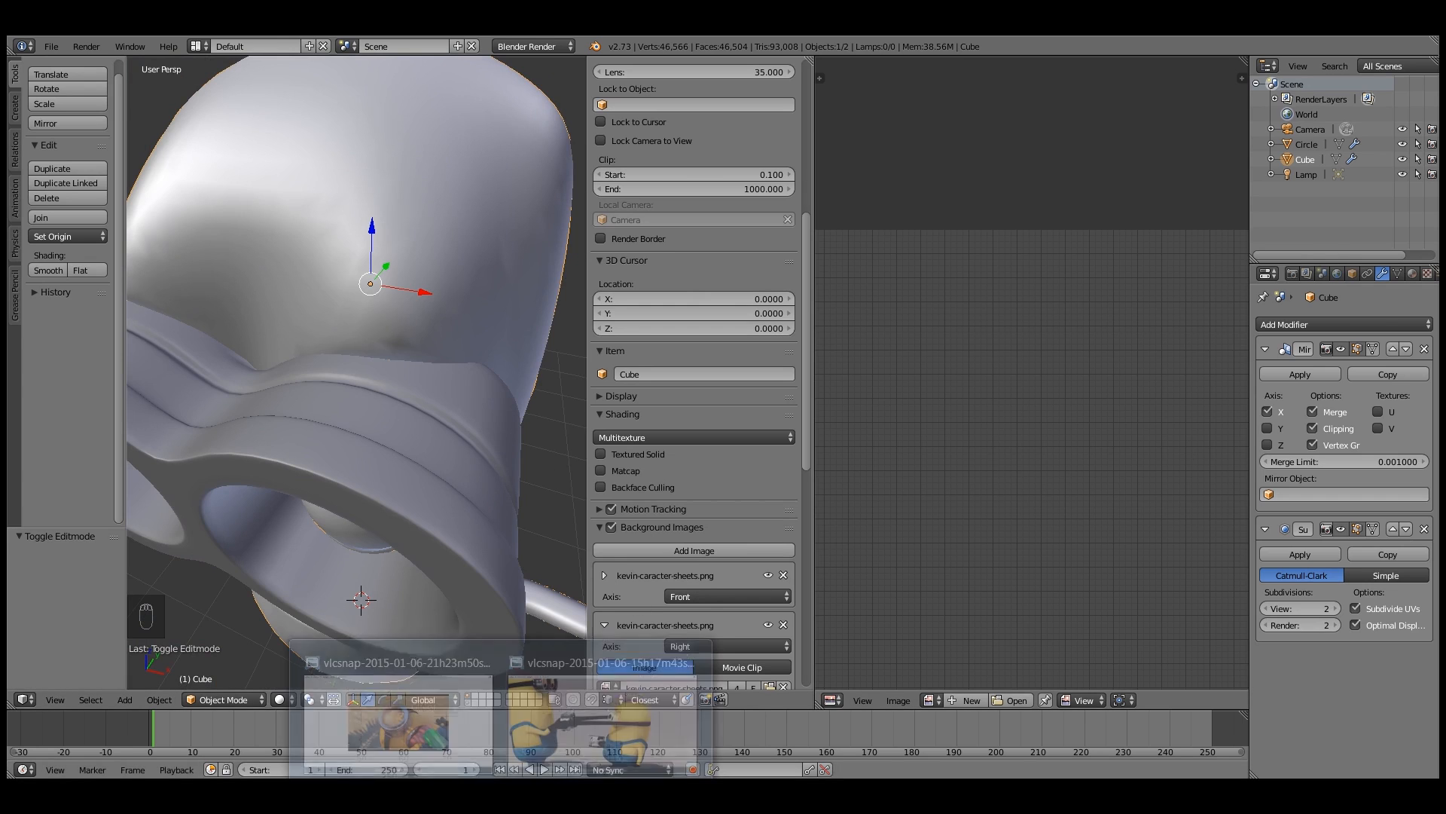
{"action": "left_click", "coordinate": [545, 716]}
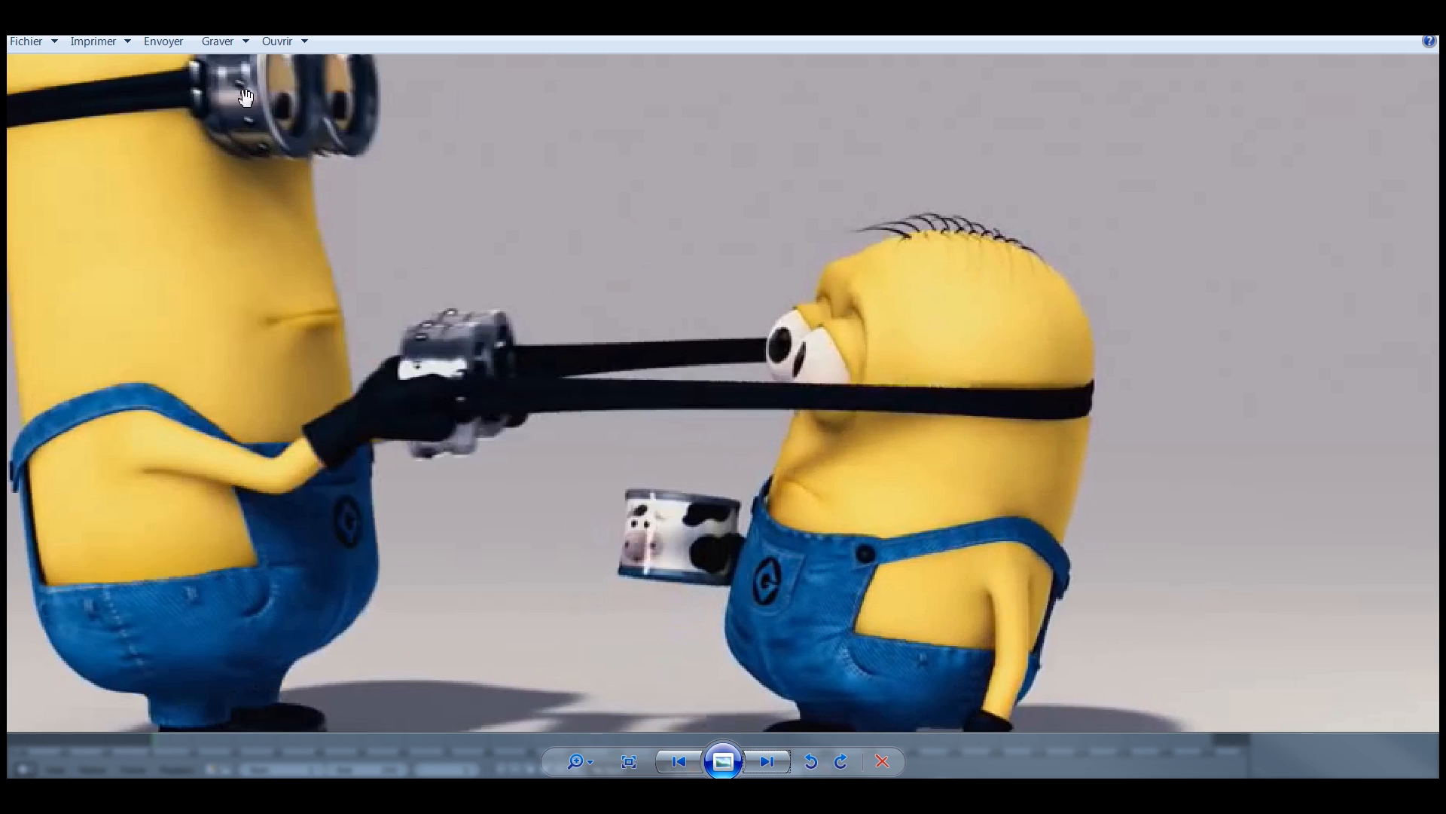
{"action": "left_click", "coordinate": [1369, 34]}
{"action": "middle_click_drag", "start_coordinate": [476, 314], "coordinate": [440, 451]}
{"action": "key", "text": "Tab"}
{"action": "key", "text": "Tab"}
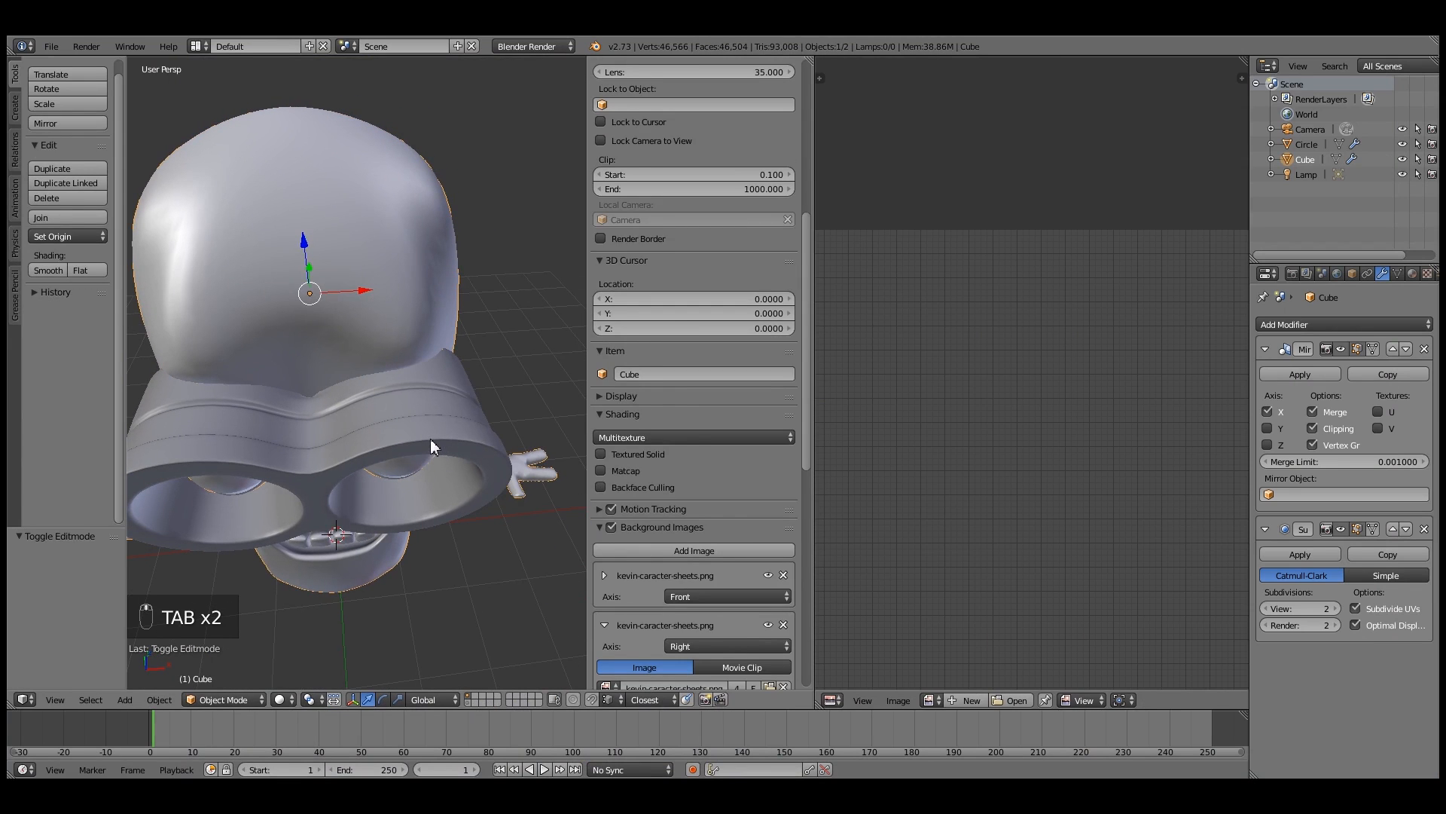
Open the goggles in Edit Mode, select the front band's top face nearest the mirror centre and snap the 3D cursor to it
{"action": "right_click", "coordinate": [431, 440]}
{"action": "key", "text": "Tab"}
{"action": "scroll", "coordinate": [425, 434], "scroll_direction": "up", "scroll_amount": 2}
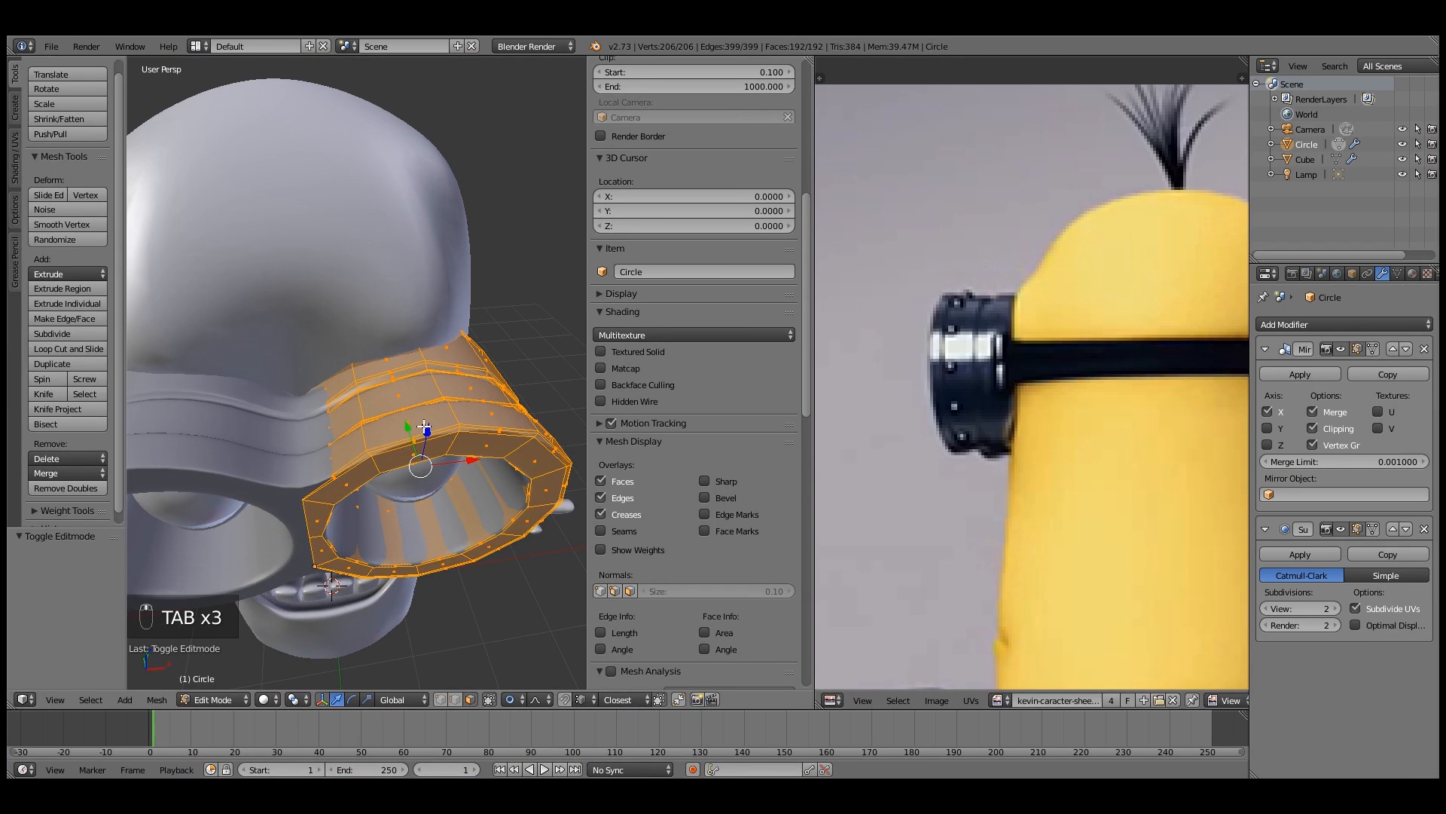
{"action": "right_click", "coordinate": [417, 426]}
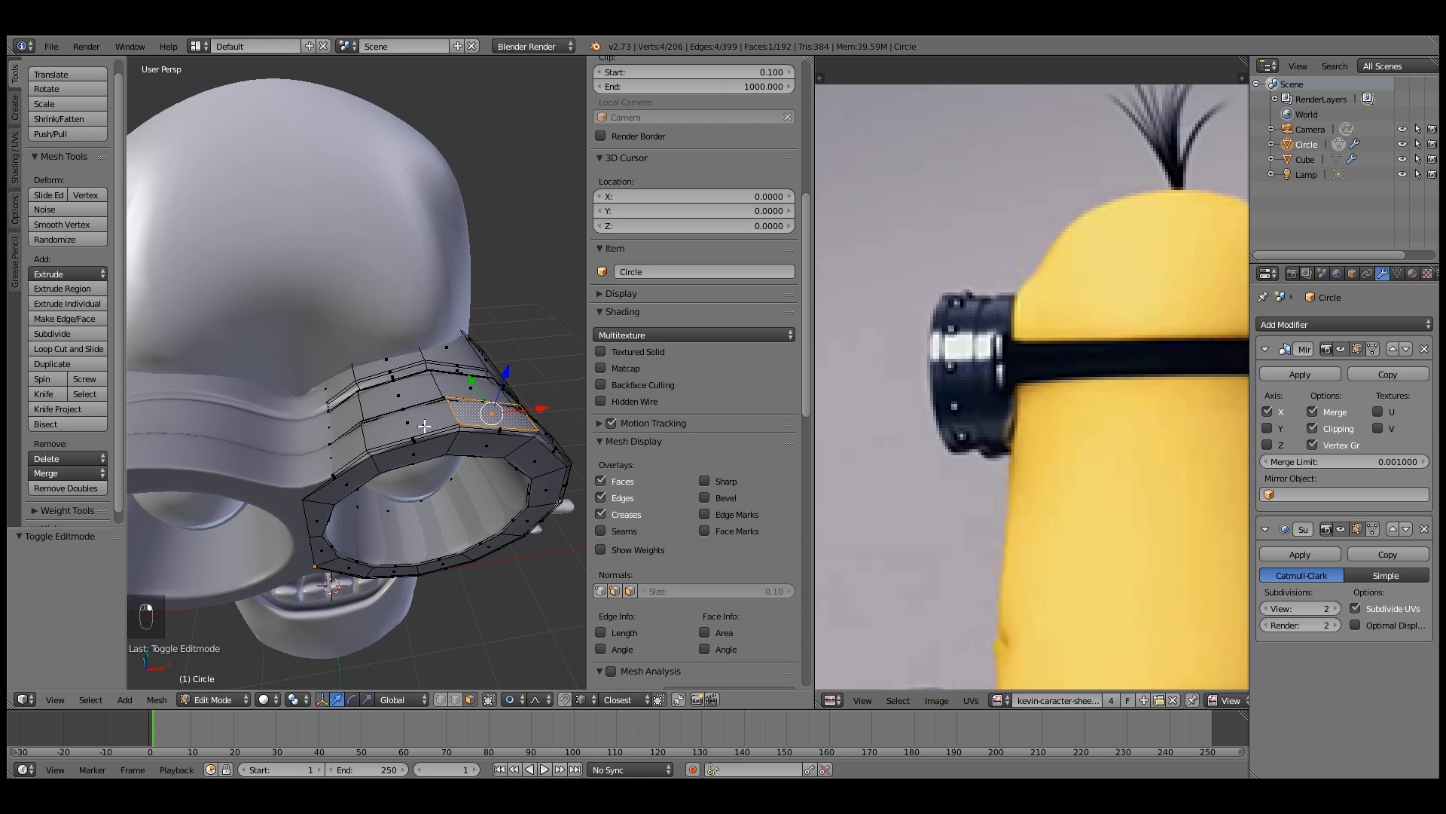
{"action": "right_click", "coordinate": [503, 421]}
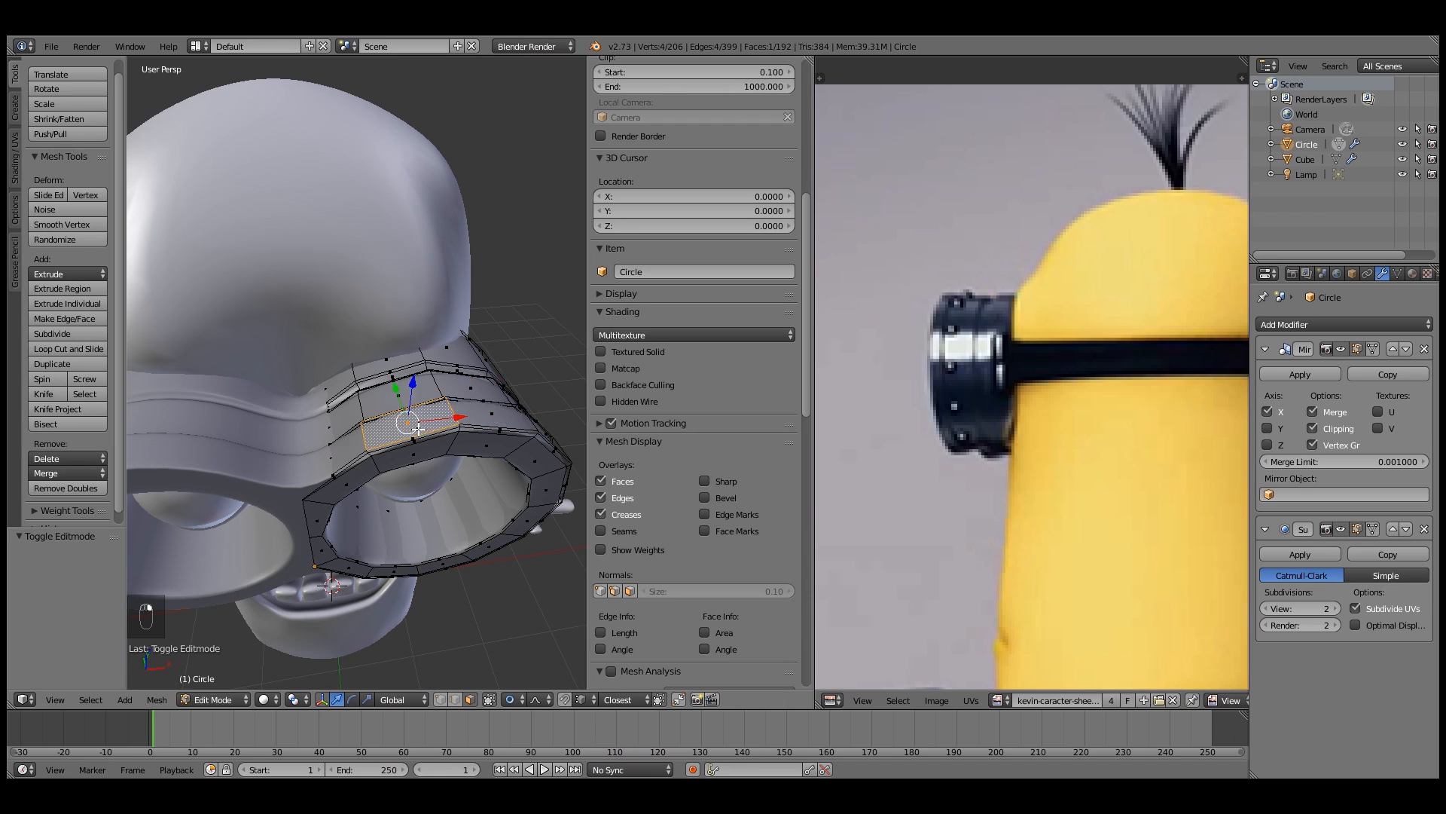
{"action": "scroll", "coordinate": [426, 426], "scroll_direction": "up", "scroll_amount": 3}
{"action": "scroll", "coordinate": [334, 515], "scroll_direction": "down", "scroll_amount": 6}
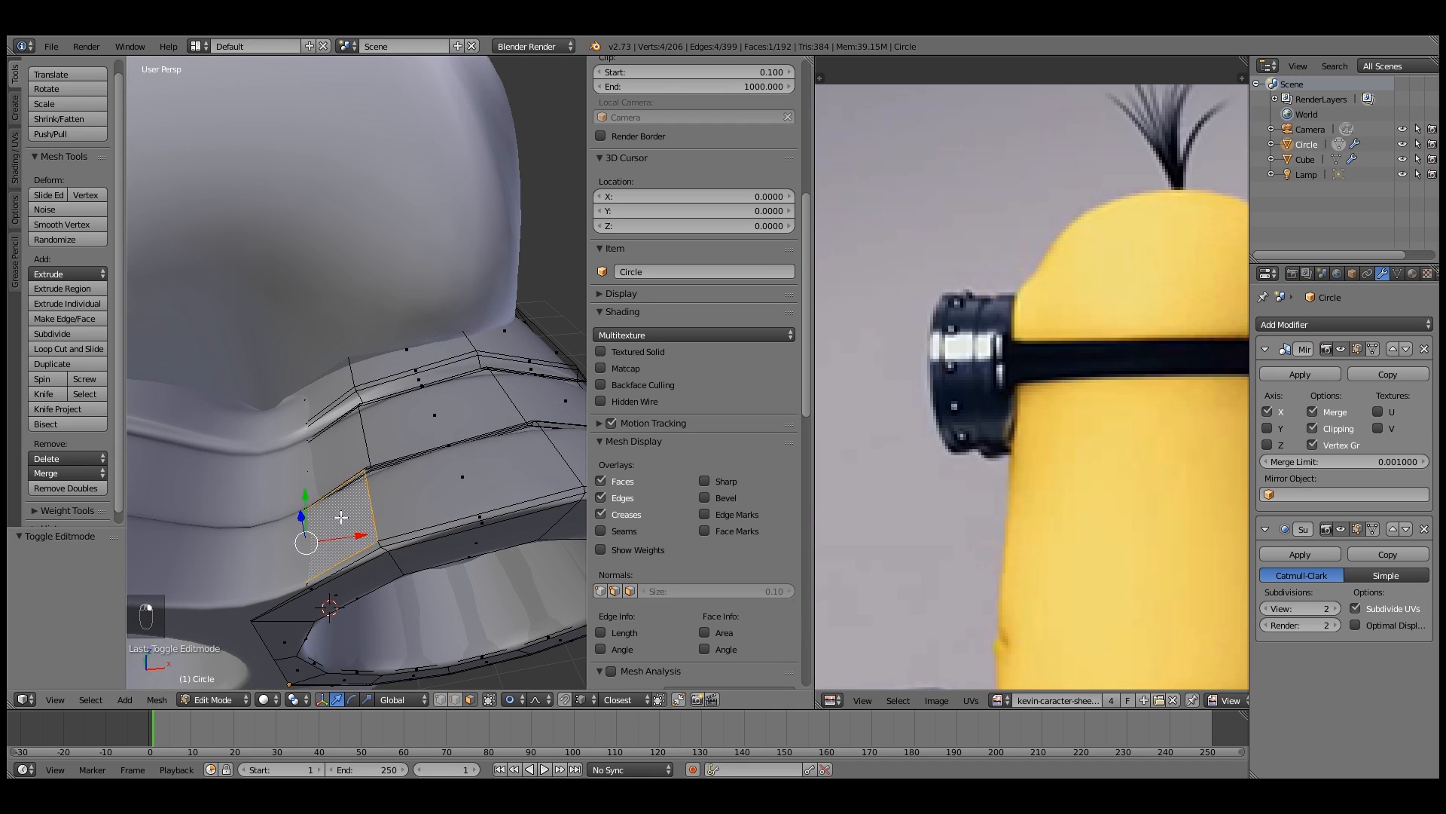
{"action": "scroll", "coordinate": [345, 514], "scroll_direction": "up", "scroll_amount": 4}
{"action": "key", "text": "shift+s"}
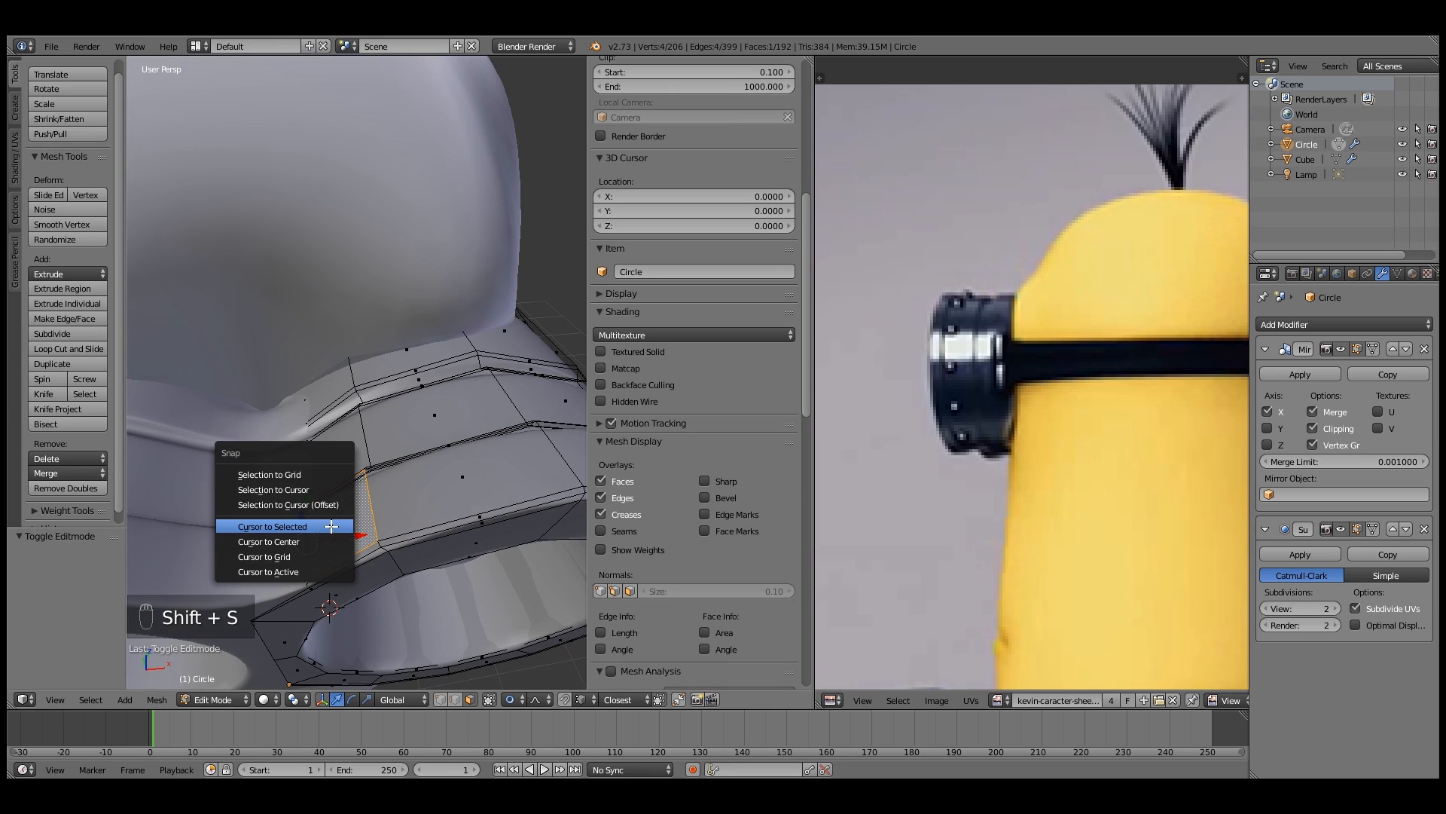
{"action": "left_click", "coordinate": [332, 526]}
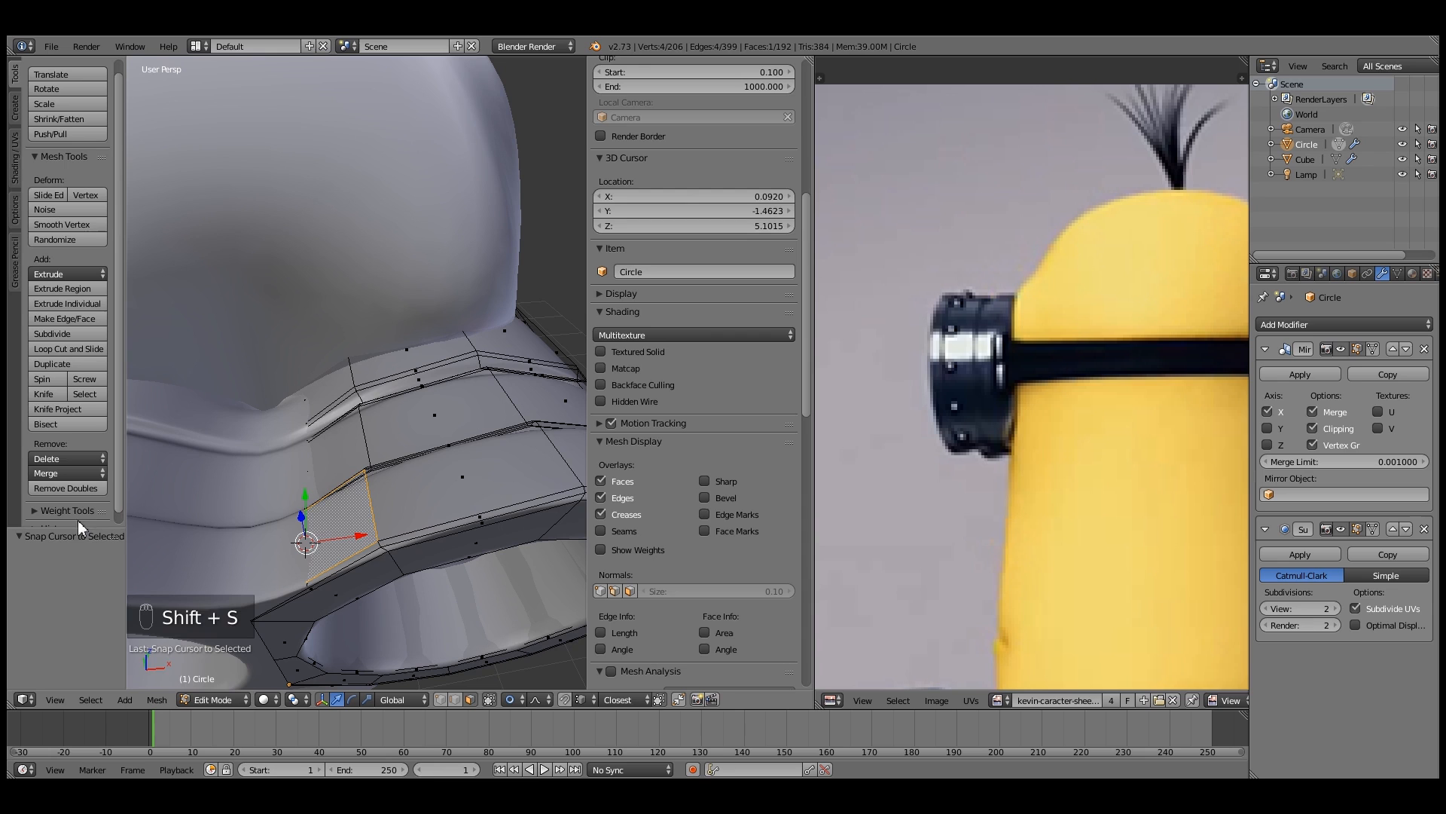
Add a UV sphere rivet at the 3D cursor with 8 segments, 8 rings and size 0.030
{"action": "key", "text": "shift+a"}
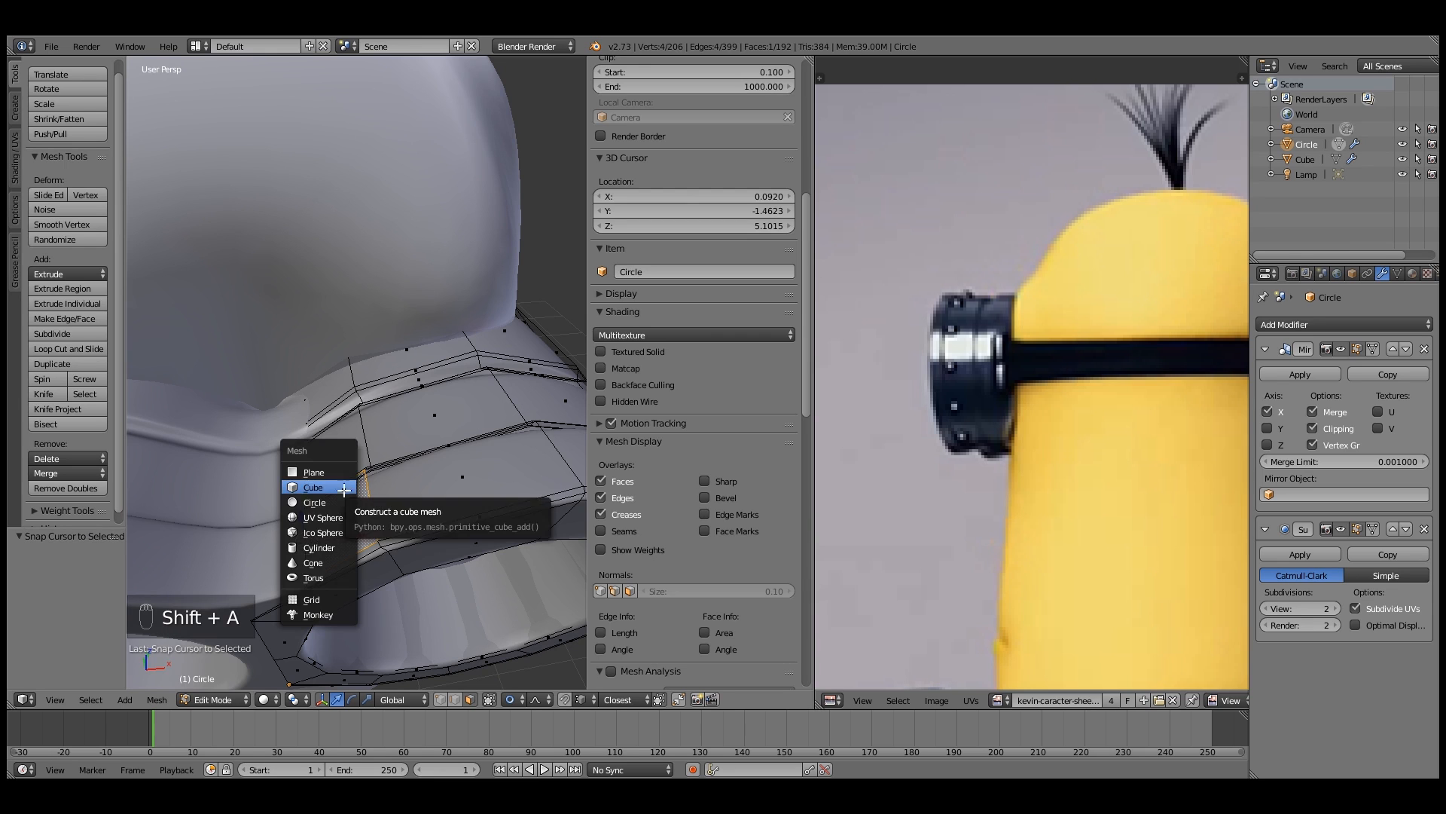
{"action": "left_click", "coordinate": [342, 517]}
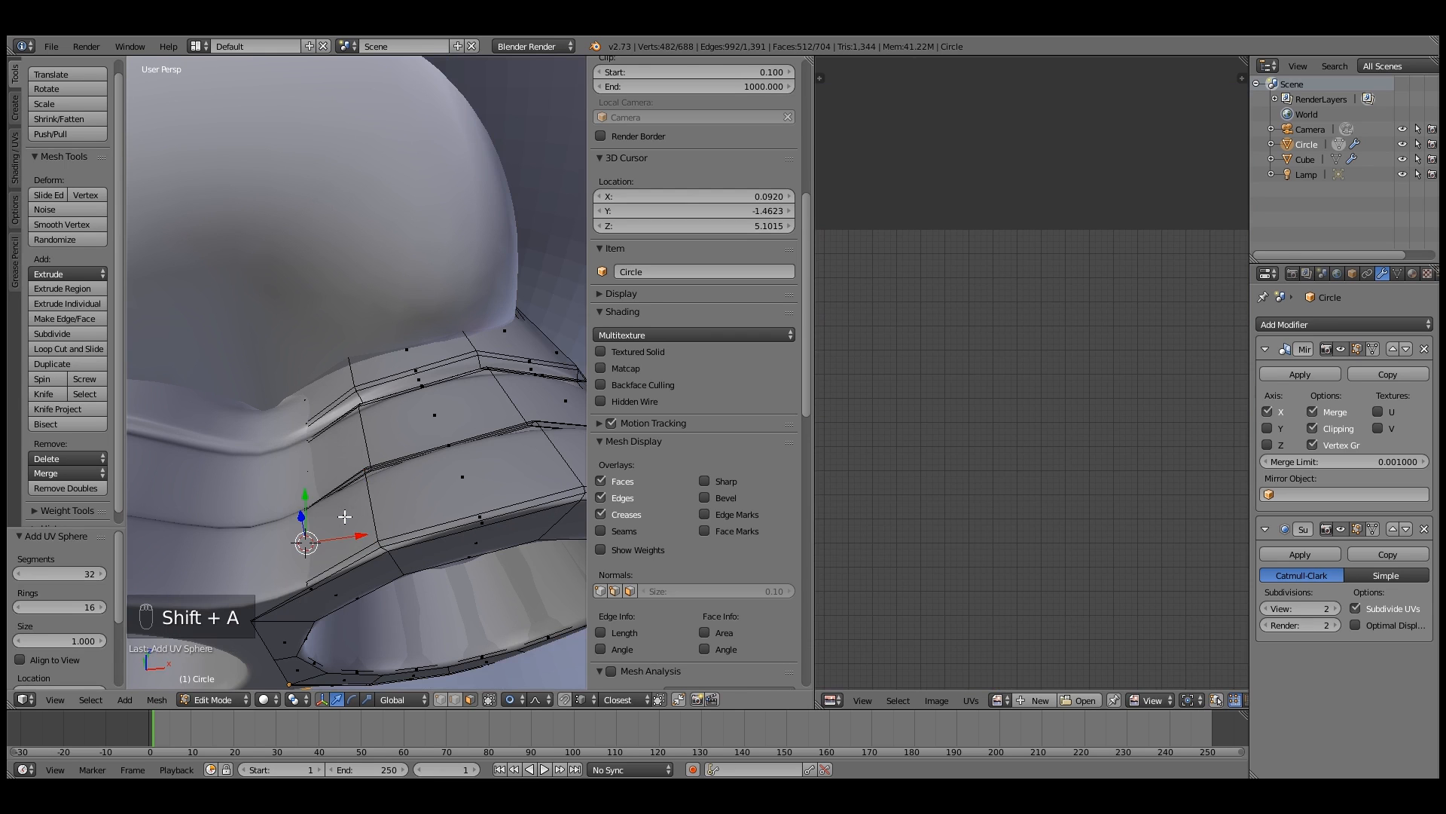
{"action": "scroll", "coordinate": [353, 514], "scroll_direction": "down", "scroll_amount": 5}
{"action": "scroll", "coordinate": [355, 507], "scroll_direction": "up", "scroll_amount": 2}
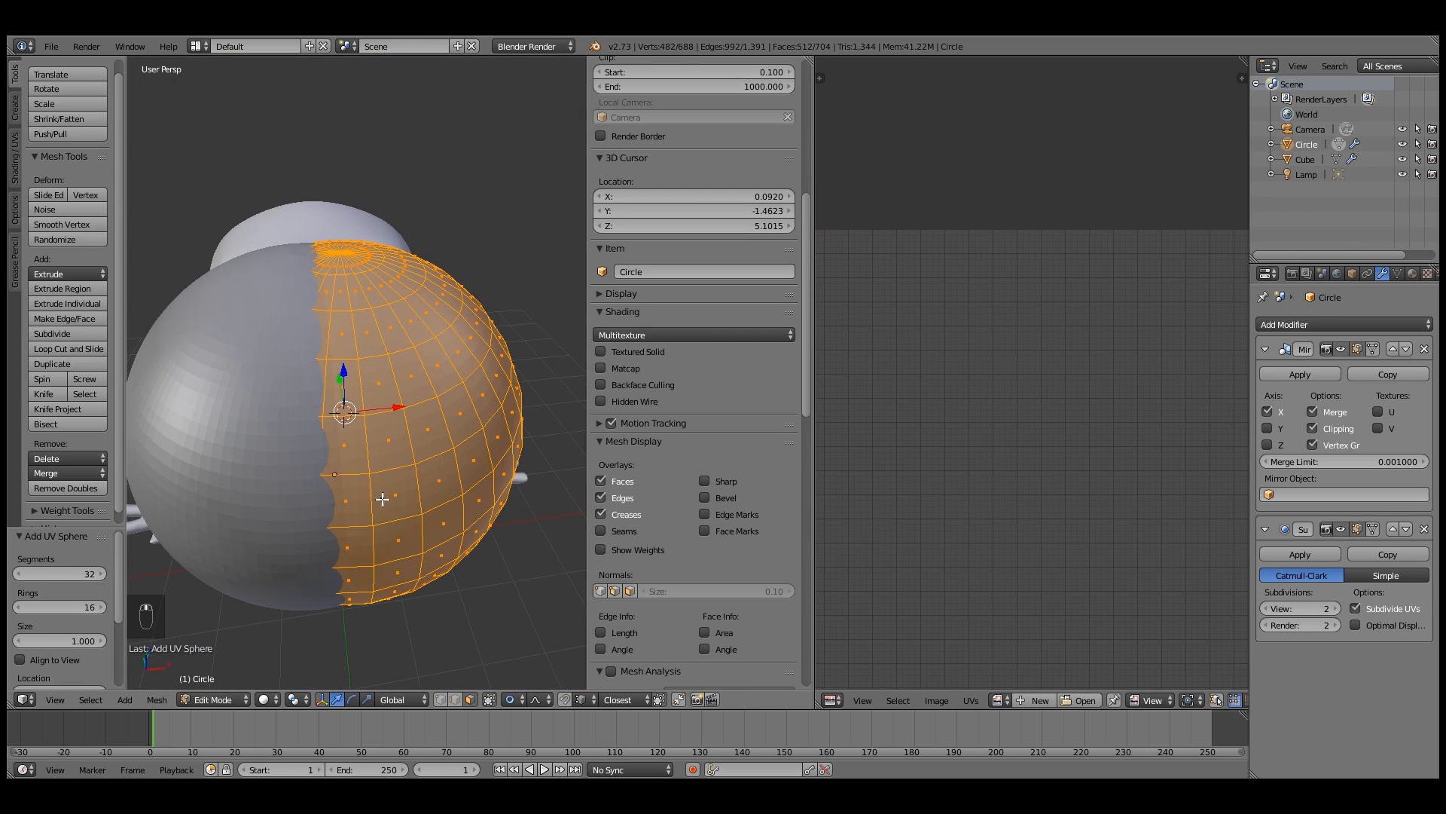
{"action": "left_click", "coordinate": [91, 572]}
{"action": "type", "text": "8"}
{"action": "key", "text": "Return"}
{"action": "left_click", "coordinate": [89, 606]}
{"action": "type", "text": "8"}
{"action": "key", "text": "Return"}
{"action": "mouse_move", "coordinate": [75, 640]}
{"action": "left_mouse_down"}
{"action": "mouse_move", "coordinate": [17, 641]}
{"action": "mouse_move", "coordinate": [90, 645]}
{"action": "left_mouse_up"}
{"action": "scroll", "coordinate": [326, 473], "scroll_direction": "up", "scroll_amount": 4}
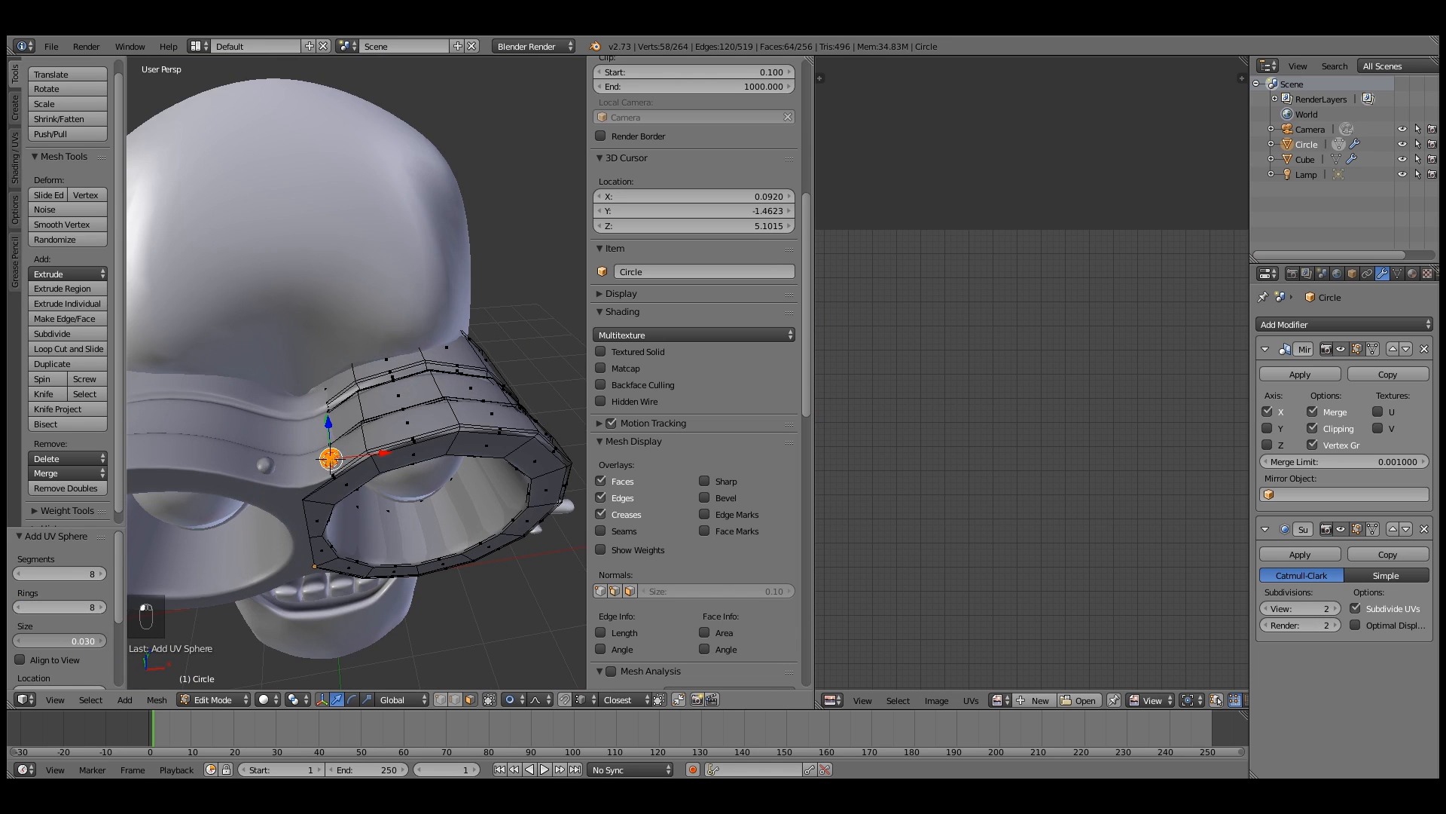
Snap the 3D cursor to the next face outward on the goggle's front band and add another small UV sphere rivet there
{"action": "middle_click_drag", "start_coordinate": [371, 504], "coordinate": [410, 480]}
{"action": "right_click", "coordinate": [443, 423]}
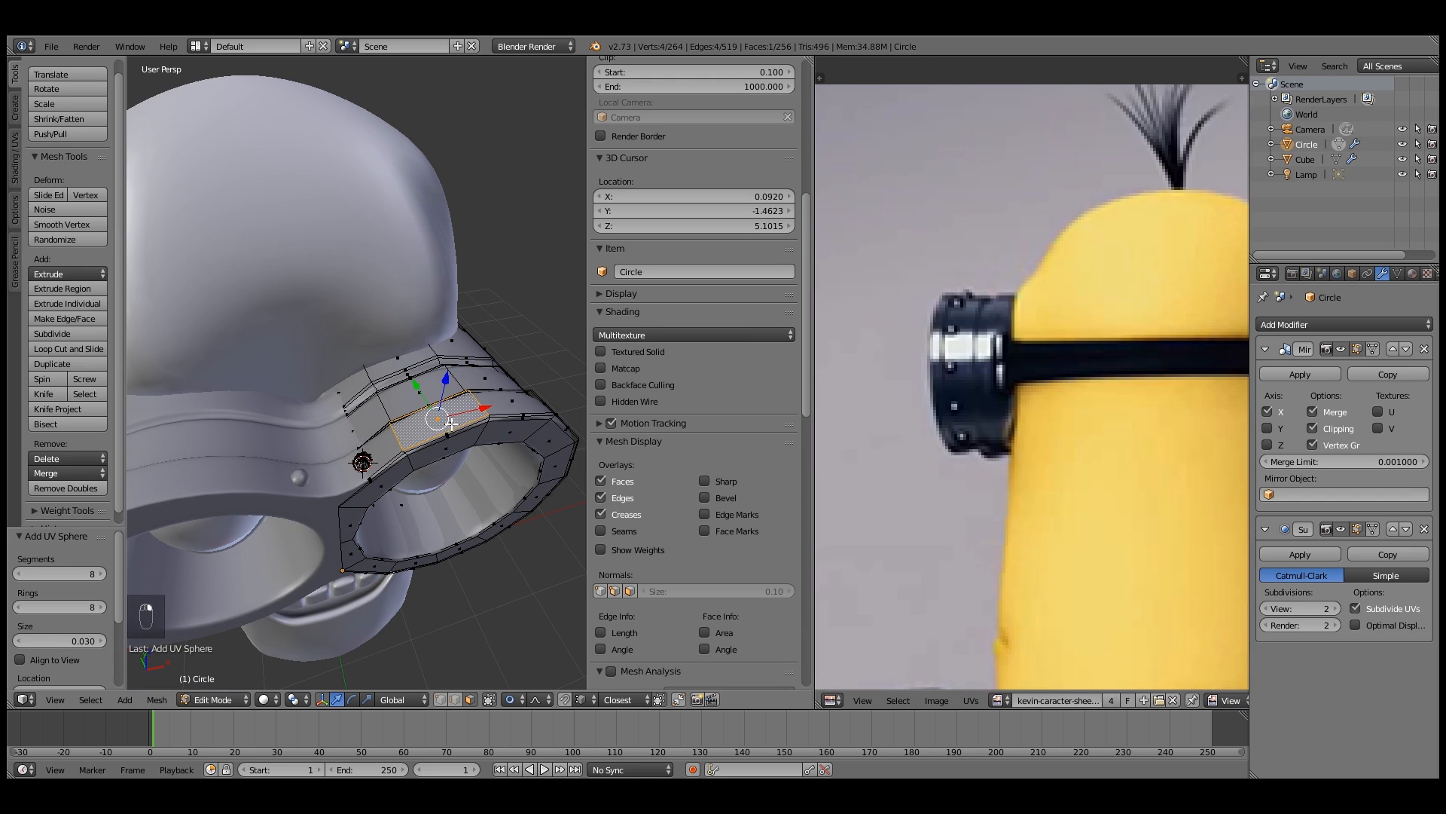
{"action": "key", "text": "shift+s"}
{"action": "left_click", "coordinate": [455, 417]}
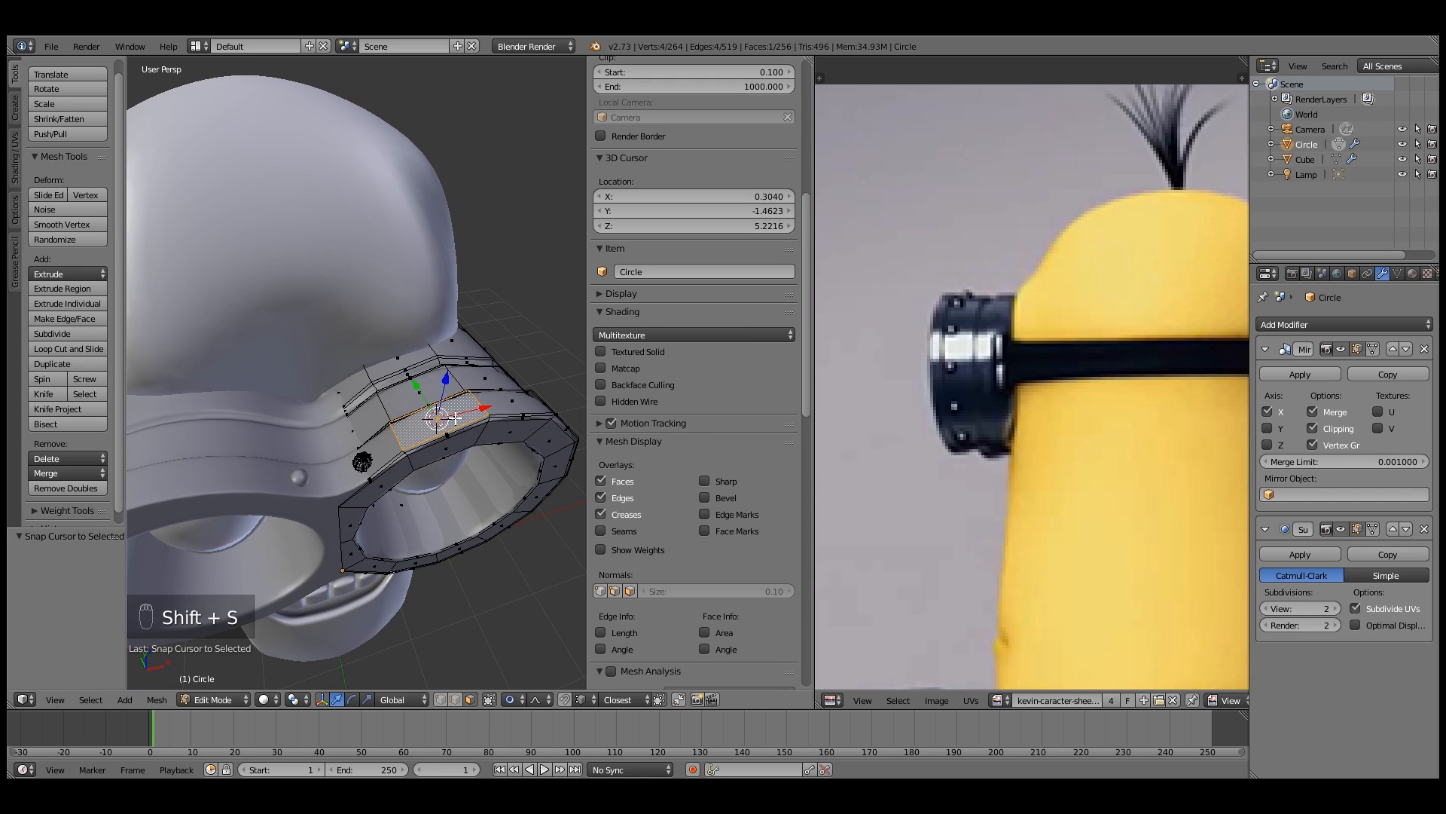
{"action": "key", "text": "shift+a"}
{"action": "left_click", "coordinate": [455, 416]}
Place a third UV sphere rivet at the centre of the following front-band face, using the 3D cursor snapped to it
{"action": "middle_click_drag", "start_coordinate": [454, 416], "coordinate": [326, 413]}
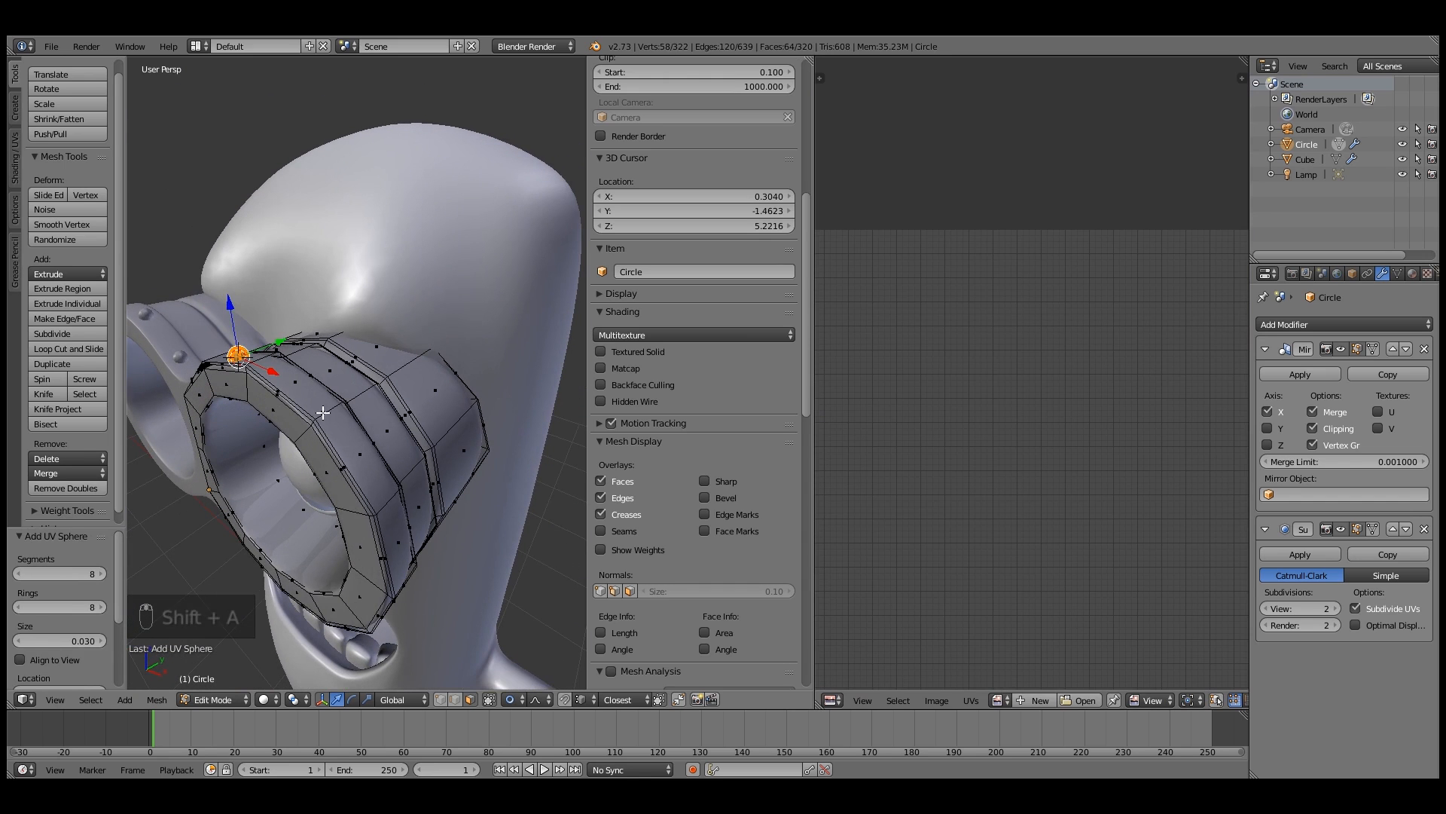
{"action": "right_click", "coordinate": [304, 388]}
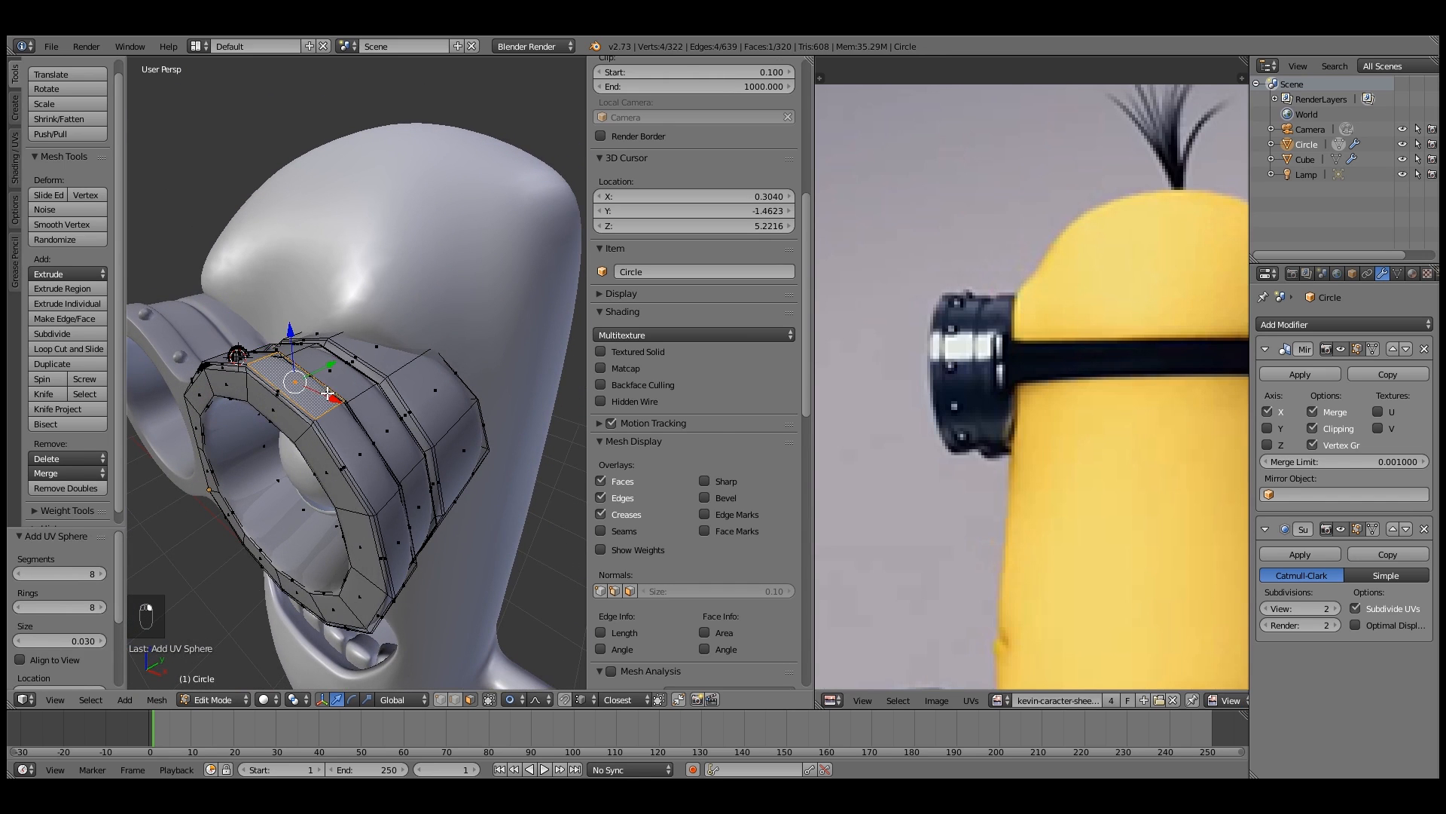
{"action": "key", "text": "shift+s"}
{"action": "left_click", "coordinate": [327, 393]}
{"action": "key", "text": "shift+a"}
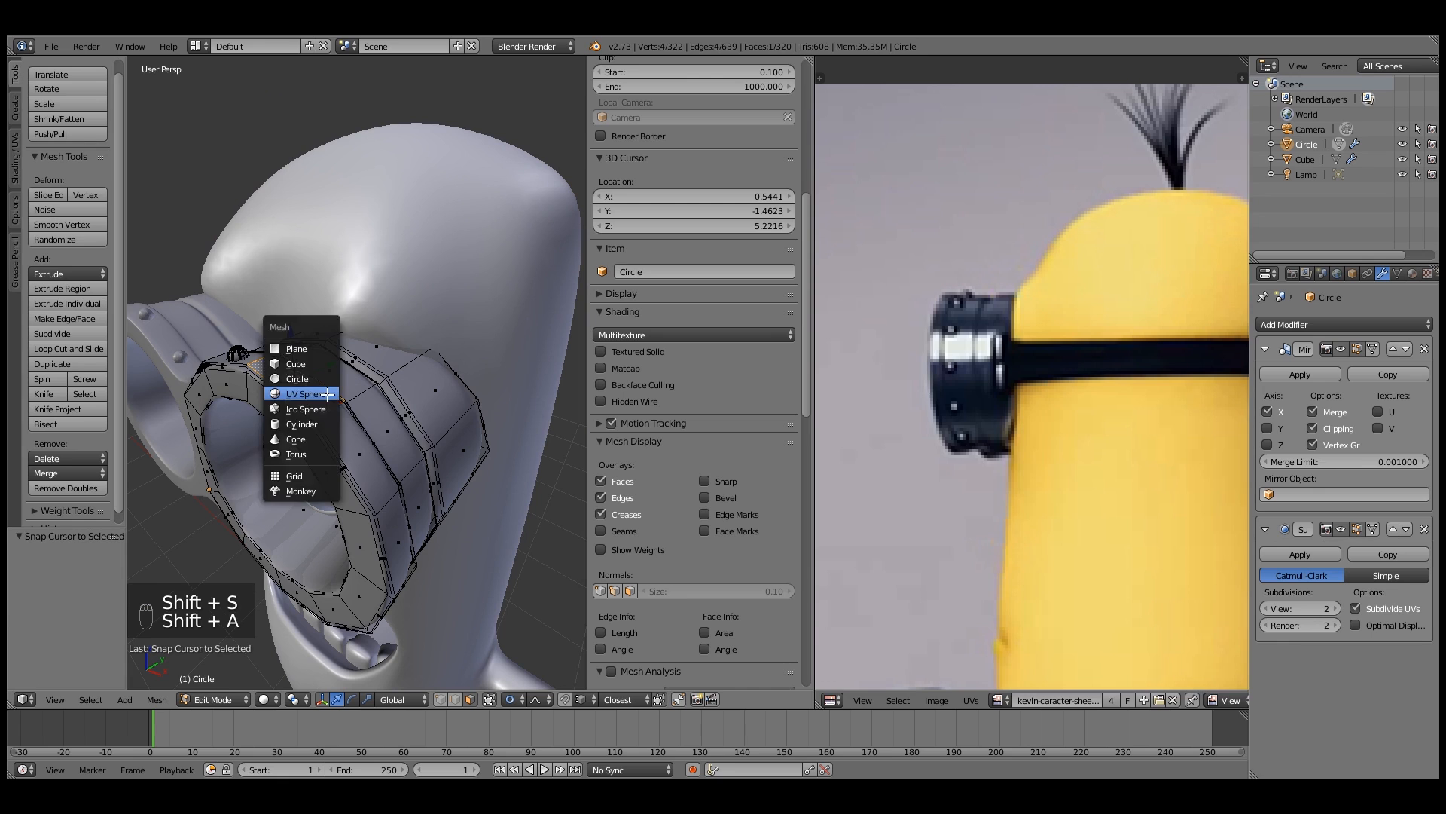
{"action": "left_click", "coordinate": [327, 393]}
Snap the 3D cursor to the goggle's upper-outer front-band face and add a UV sphere rivet of size 0.030 there
{"action": "right_click", "coordinate": [384, 468]}
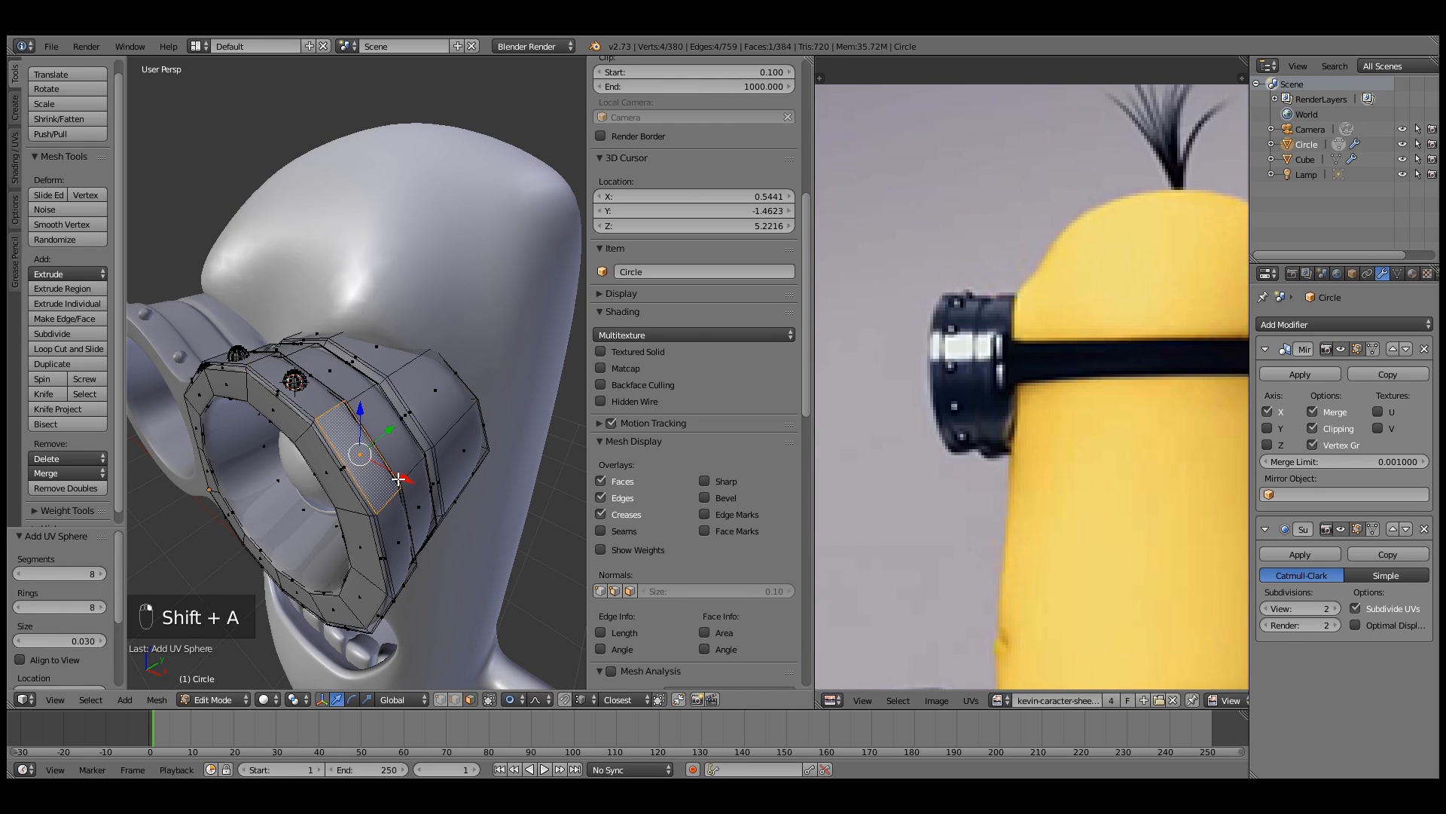
{"action": "key", "text": "shift+s"}
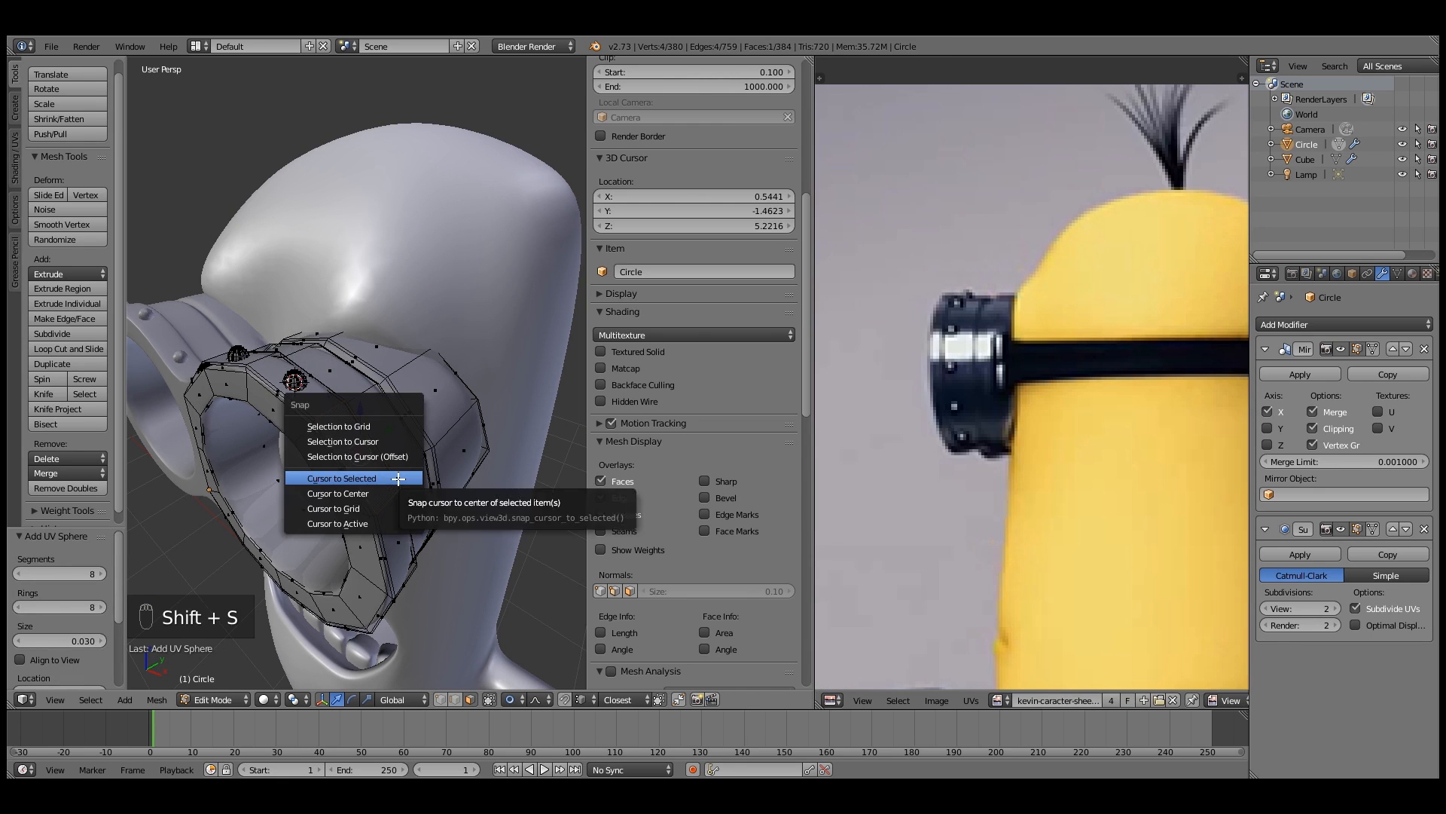
{"action": "left_click", "coordinate": [398, 479]}
{"action": "key", "text": "shift+a"}
{"action": "left_click", "coordinate": [398, 479]}
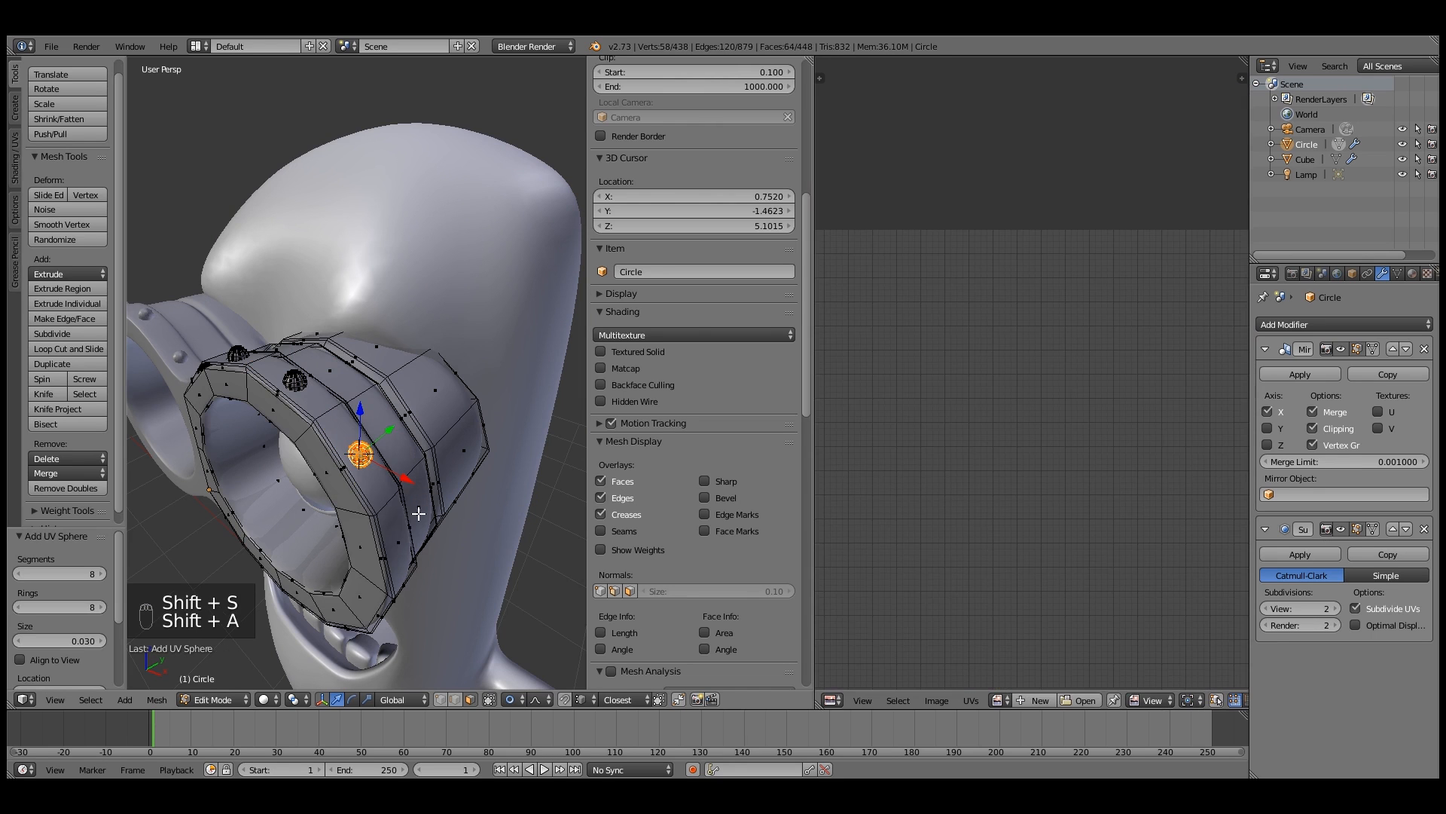
Add another small UV sphere rivet at the centre of the outer-side band face just above the goggle's mid-height
{"action": "right_click", "coordinate": [405, 543]}
{"action": "key", "text": "shift+s"}
{"action": "left_click", "coordinate": [407, 543]}
{"action": "middle_click_drag", "start_coordinate": [406, 542], "coordinate": [390, 469]}
{"action": "key", "text": "shift+a"}
{"action": "left_click", "coordinate": [403, 515]}
Place a UV sphere rivet on the outer-side band face just below mid-height, with the 3D cursor snapped to that face
{"action": "right_click", "coordinate": [366, 445]}
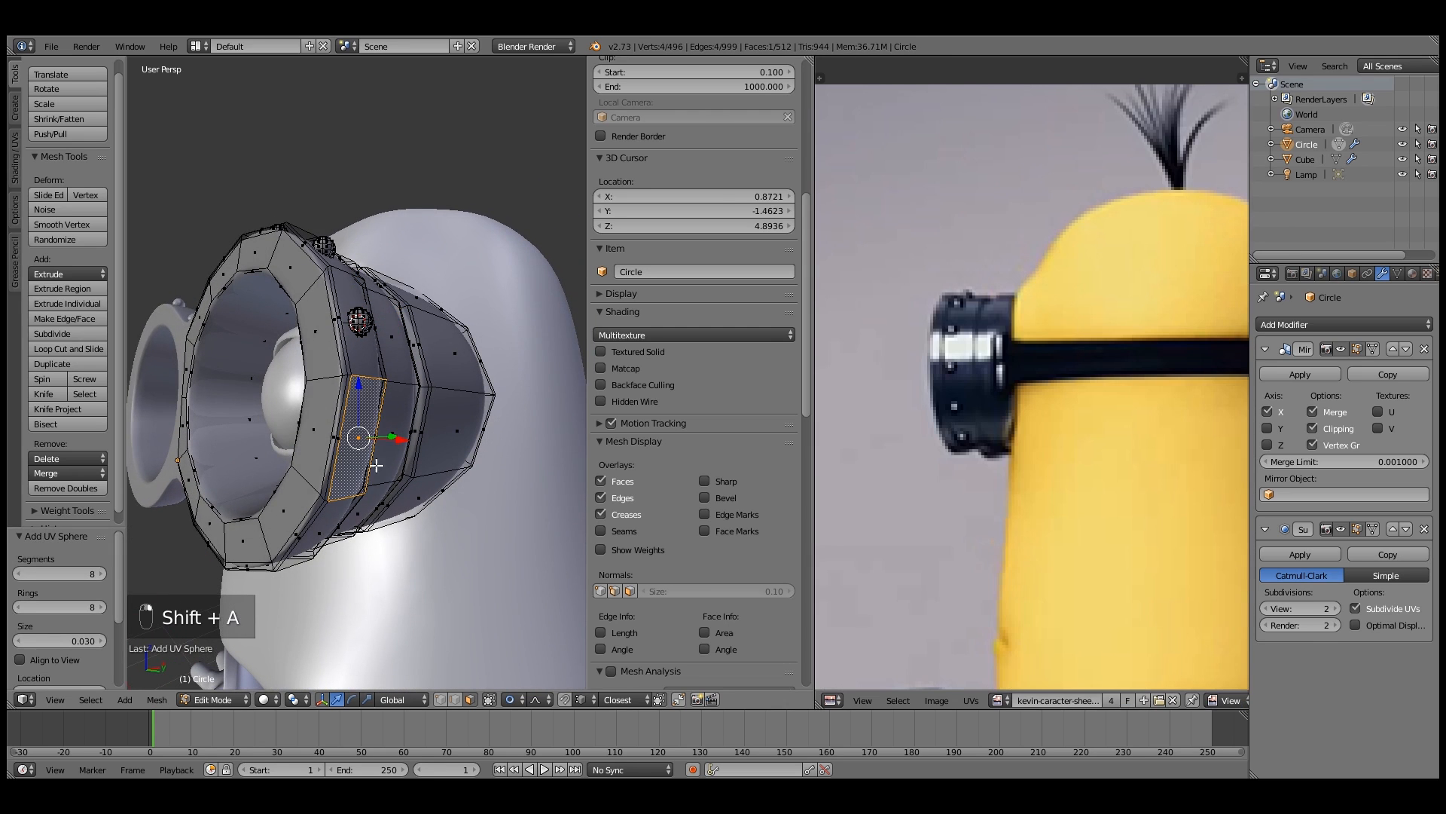
{"action": "key", "text": "shift+s"}
{"action": "left_click", "coordinate": [376, 470]}
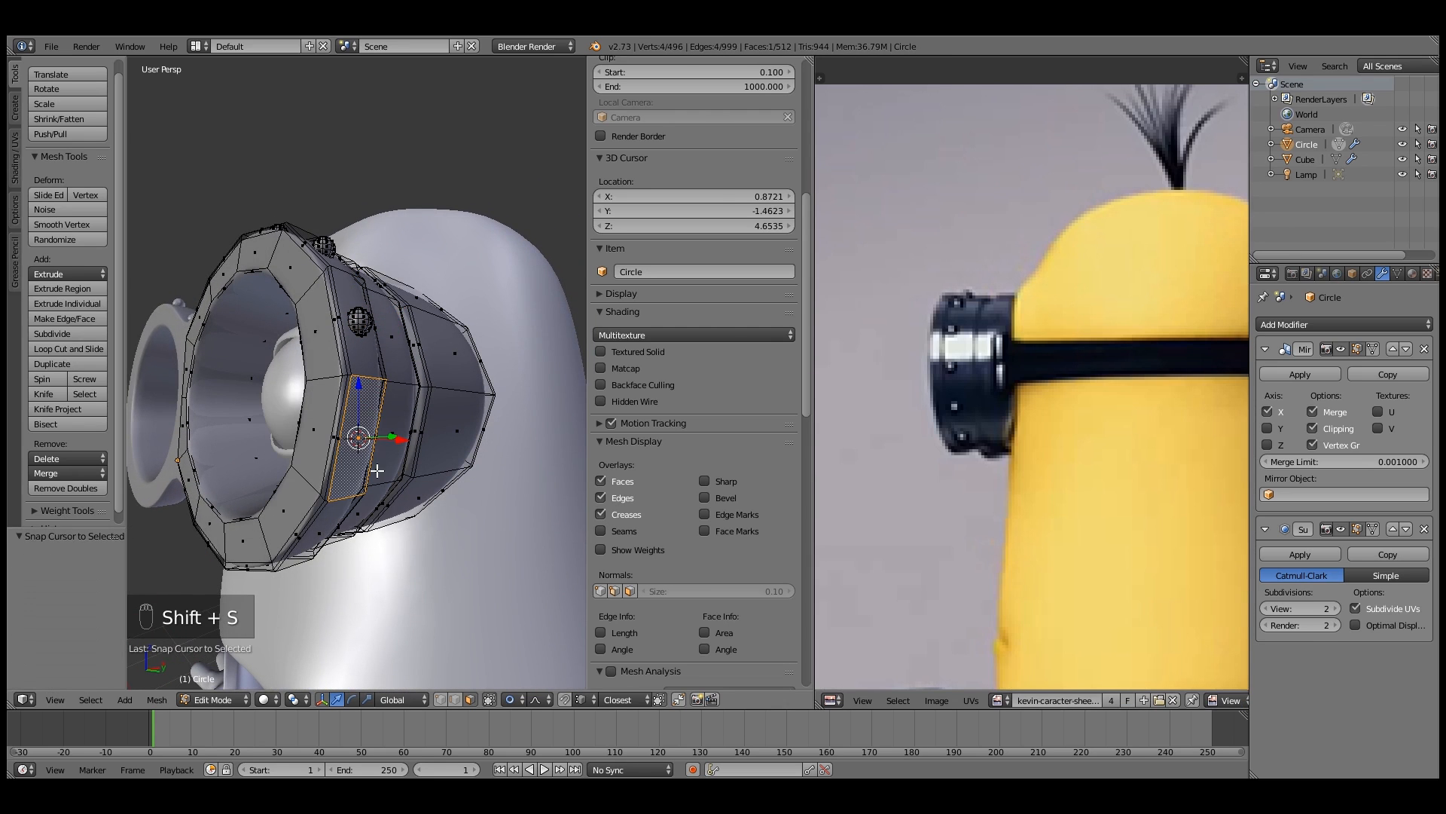
{"action": "key", "text": "shift+a"}
{"action": "left_click", "coordinate": [376, 470]}
Snap the 3D cursor to the lower-outer face of the front band and add a UV sphere rivet of size 0.030 there
{"action": "middle_click_drag", "start_coordinate": [377, 470], "coordinate": [362, 428]}
{"action": "right_click", "coordinate": [409, 376]}
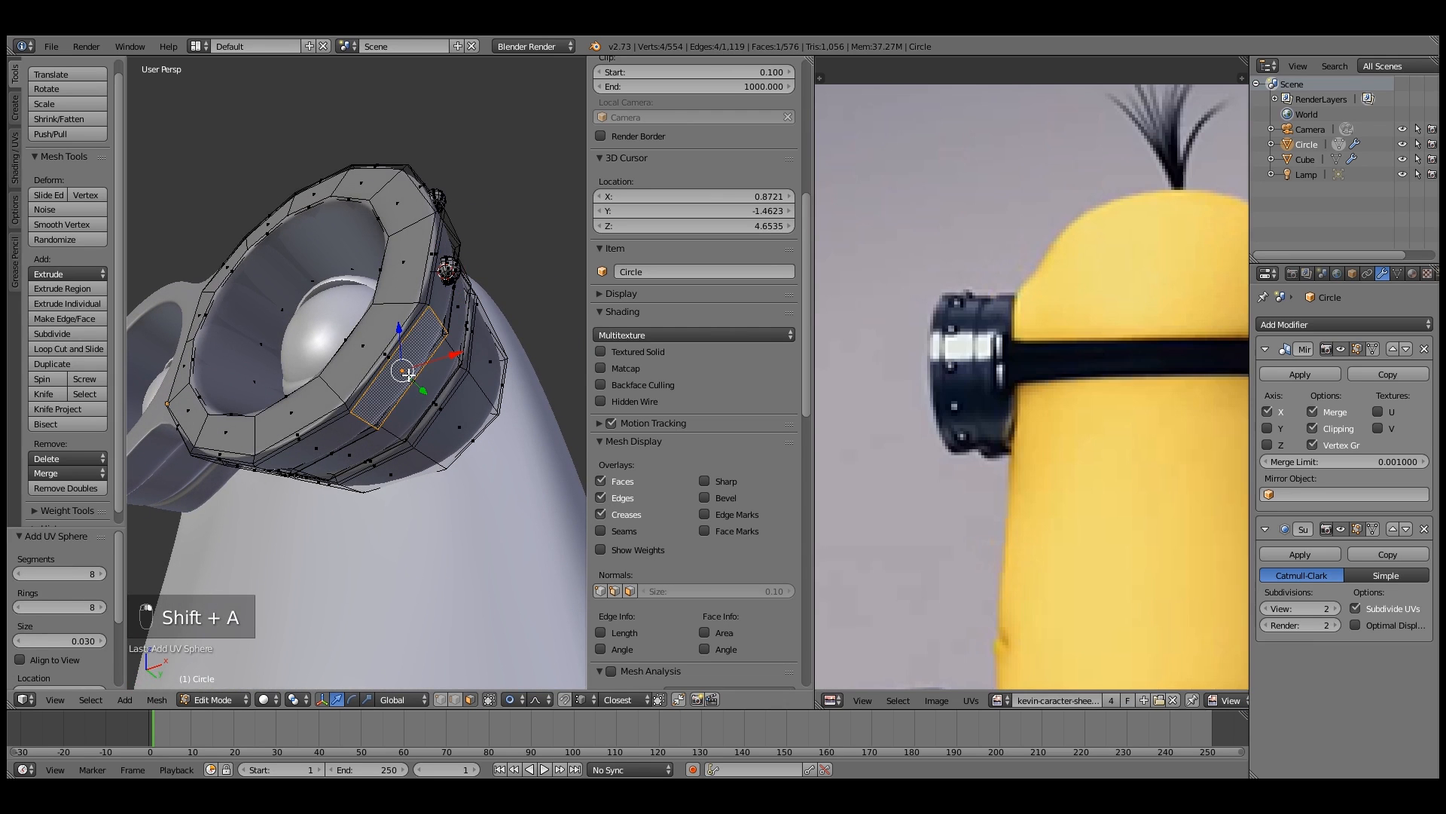
{"action": "key", "text": "shift+s"}
{"action": "left_click", "coordinate": [409, 374]}
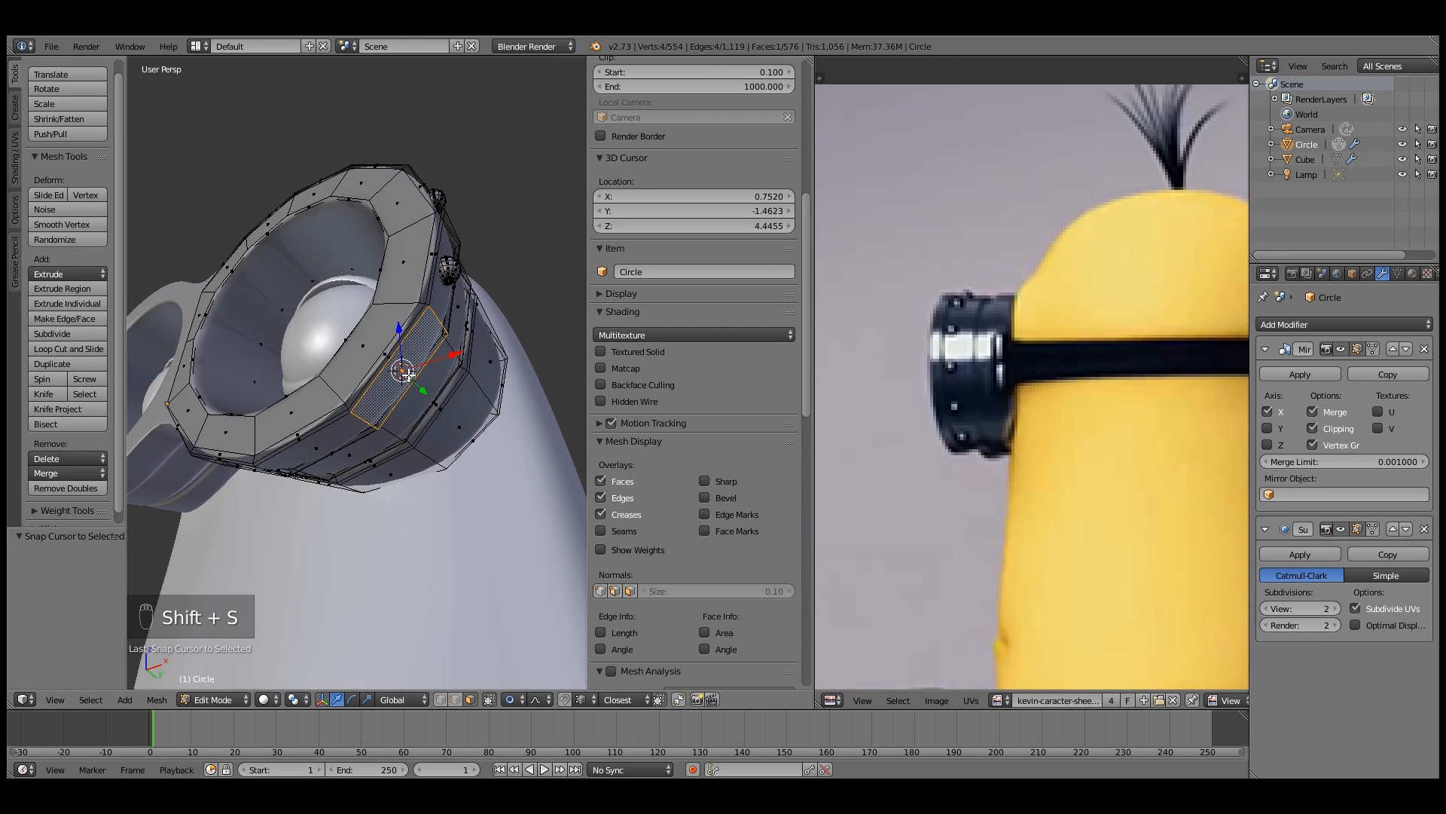
{"action": "key", "text": "shift+a"}
{"action": "left_click", "coordinate": [399, 377]}
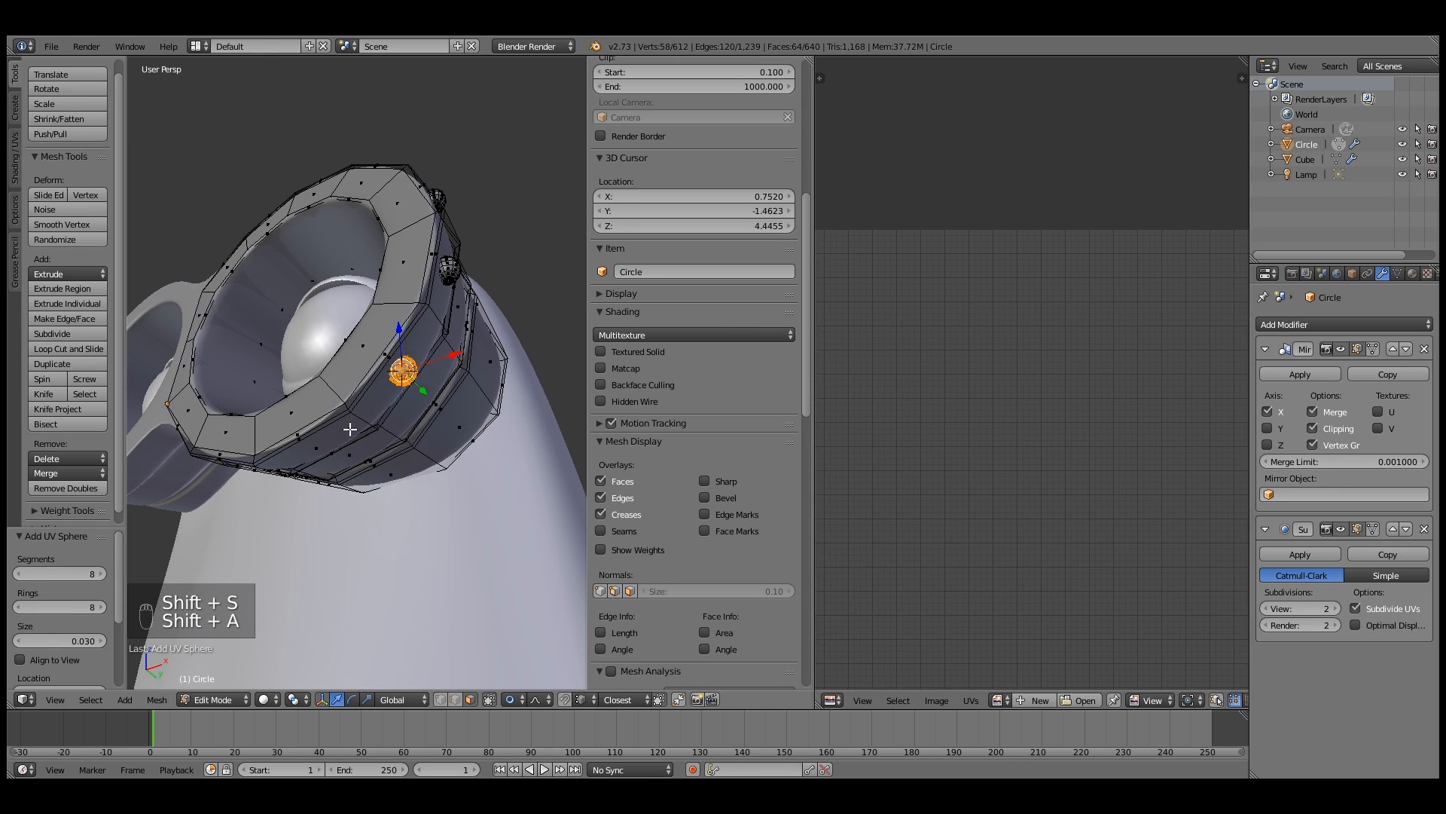
Add a UV sphere rivet at the centre of the outer face on the underside of the goggle's front band
{"action": "right_click", "coordinate": [319, 450]}
{"action": "key", "text": "shift+s"}
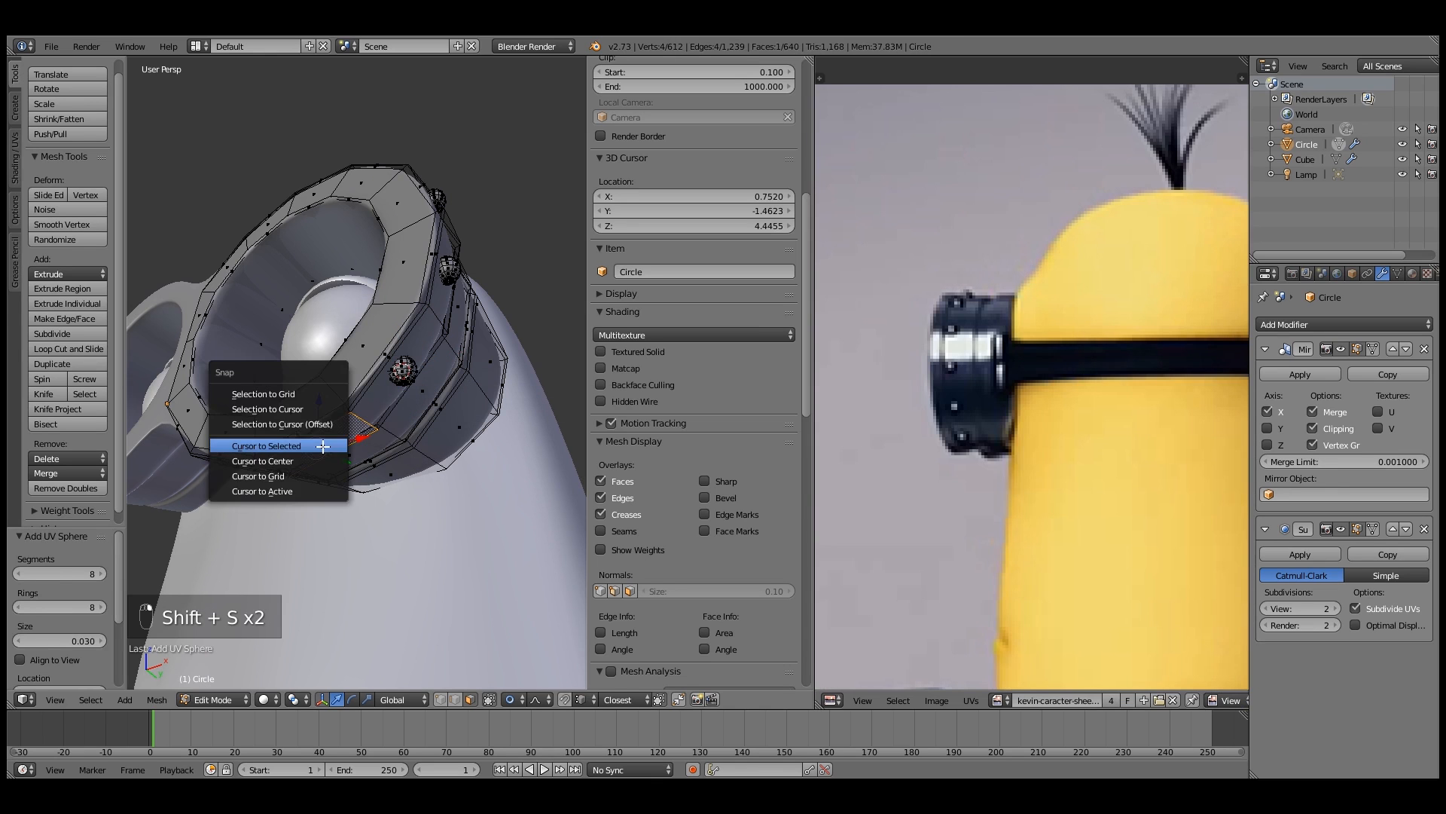
{"action": "left_click", "coordinate": [323, 446]}
{"action": "key", "text": "shift+a"}
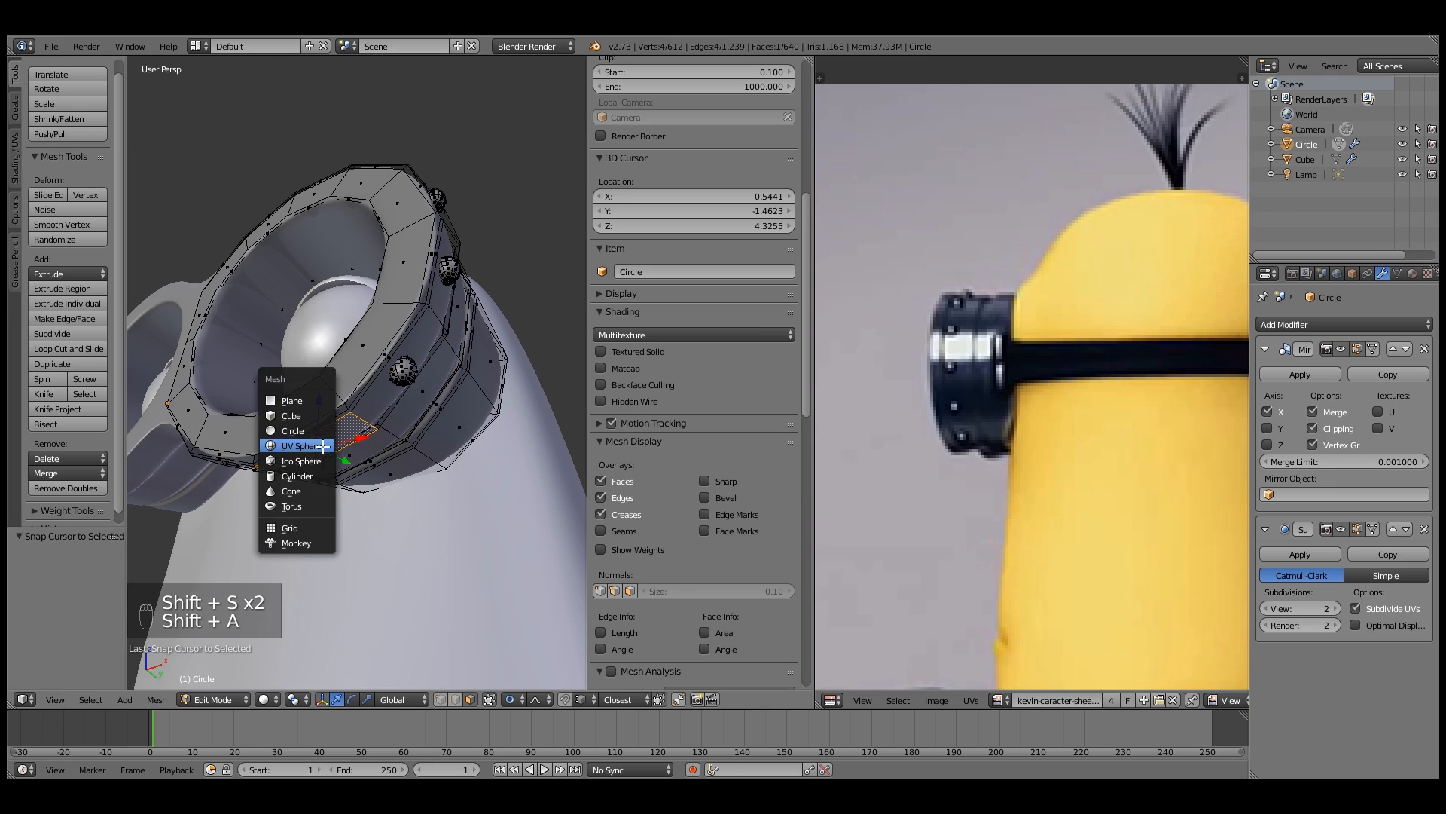
{"action": "left_click", "coordinate": [323, 447]}
Place a UV sphere rivet on the next underside band face toward the bridge, using the 3D cursor snapped to that face
{"action": "middle_click_drag", "start_coordinate": [323, 446], "coordinate": [485, 338]}
{"action": "key", "text": "shift+s"}
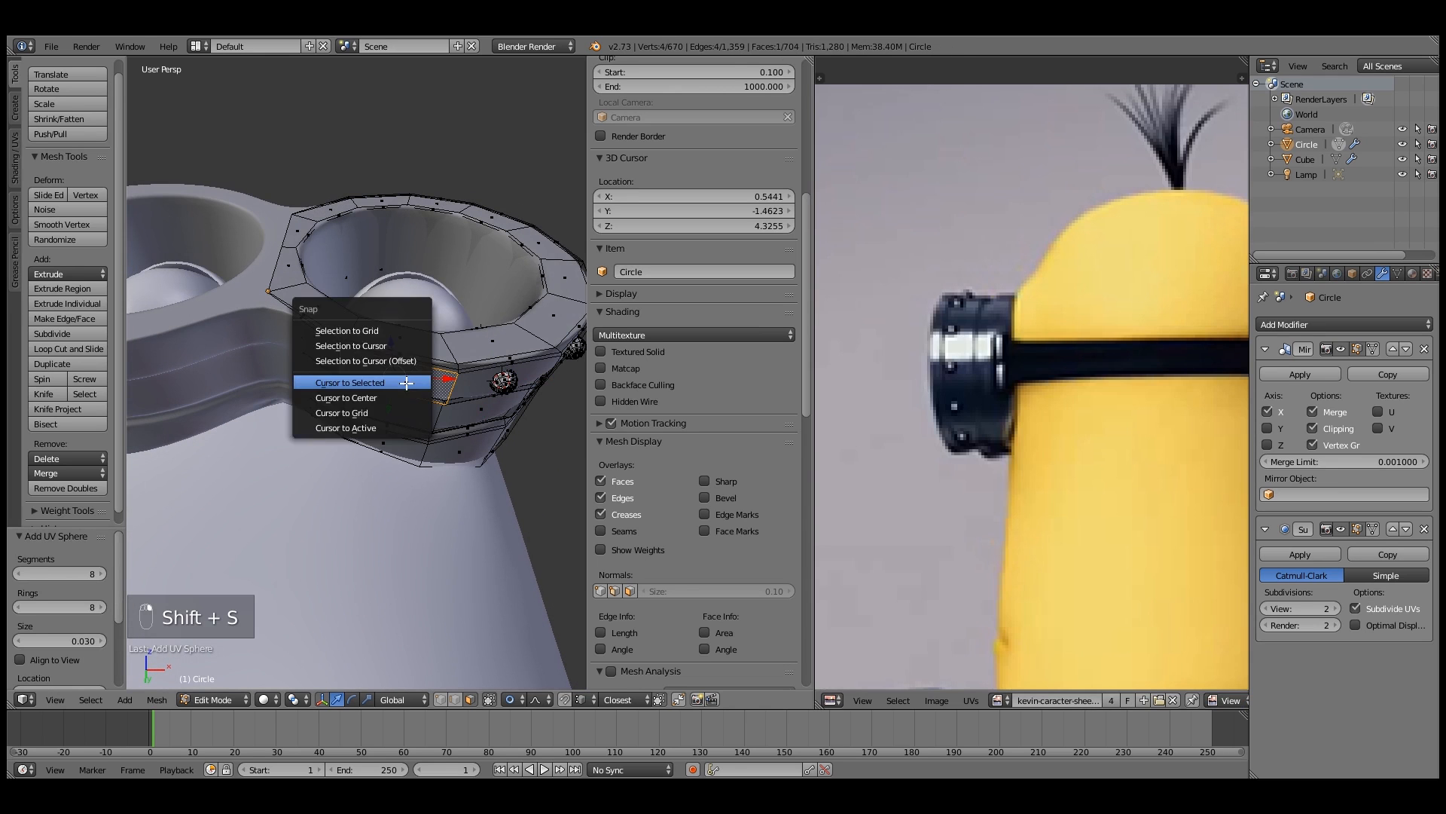
{"action": "left_click", "coordinate": [406, 383]}
{"action": "key", "text": "shift+a"}
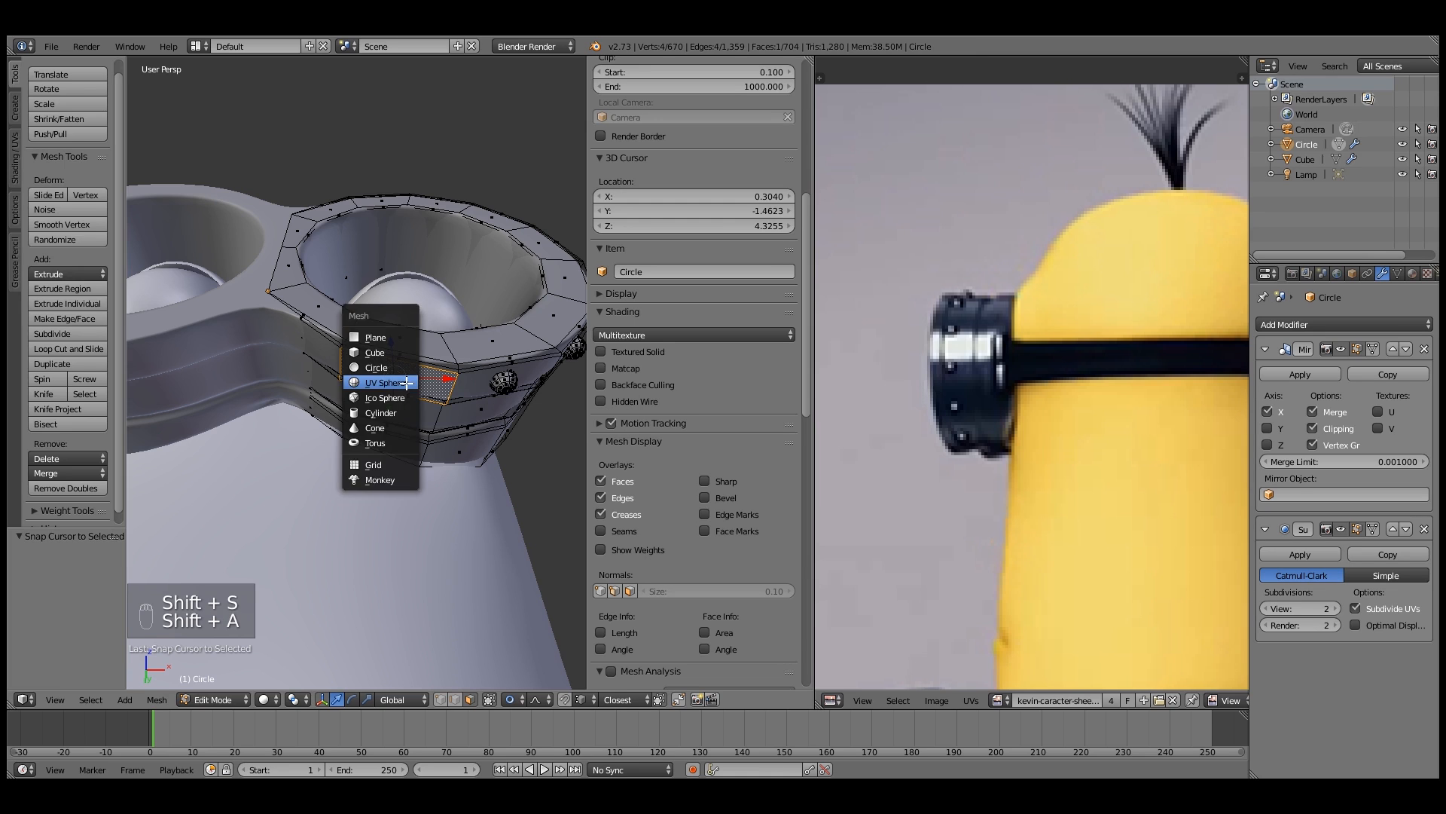
{"action": "left_click", "coordinate": [406, 381]}
Snap the 3D cursor to the lower front-band face beside the bridge and add the last UV sphere rivet there
{"action": "right_click", "coordinate": [317, 353]}
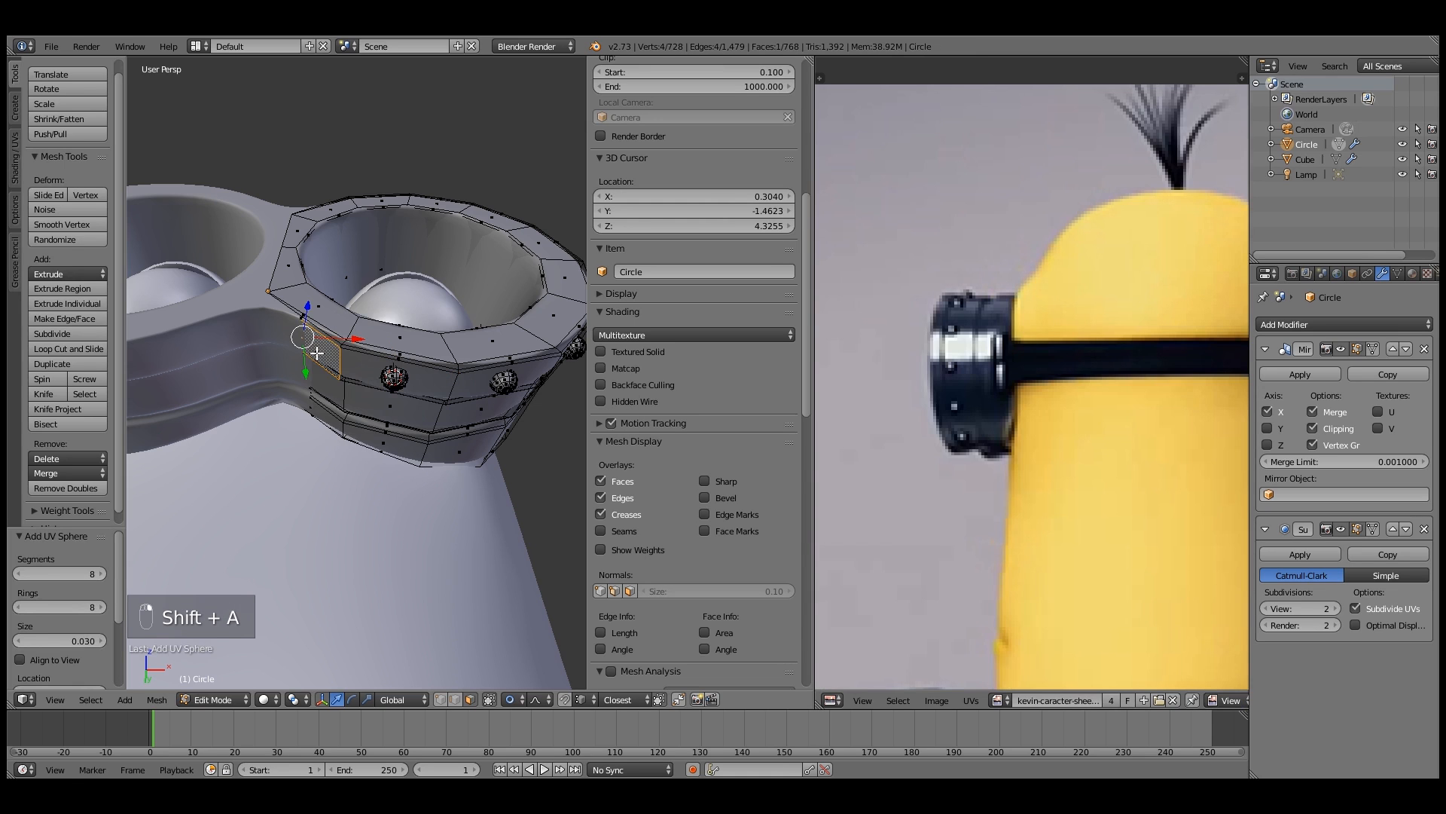
{"action": "key", "text": "shift+s"}
{"action": "left_click", "coordinate": [316, 354]}
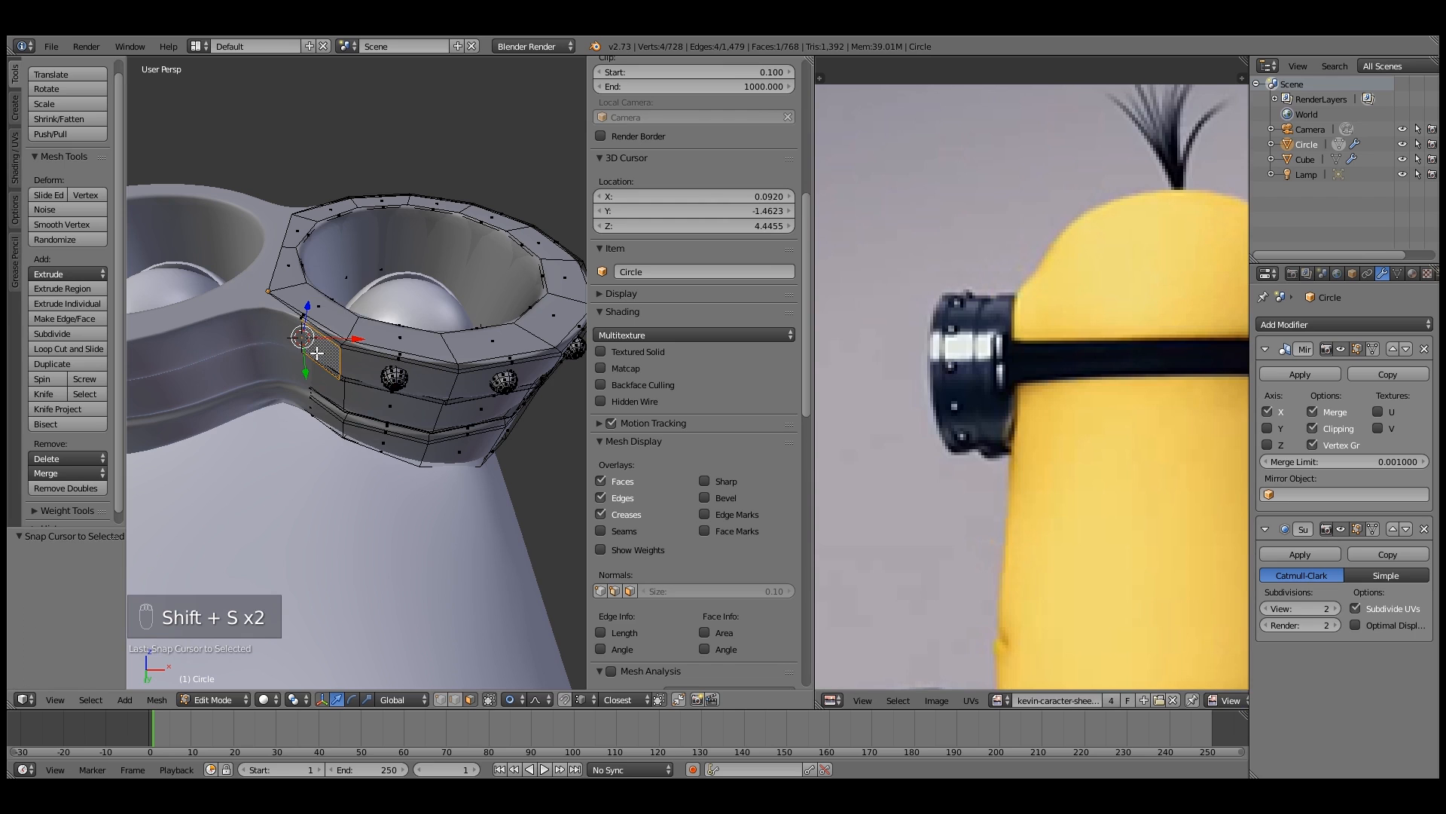
{"action": "key", "text": "shift+a"}
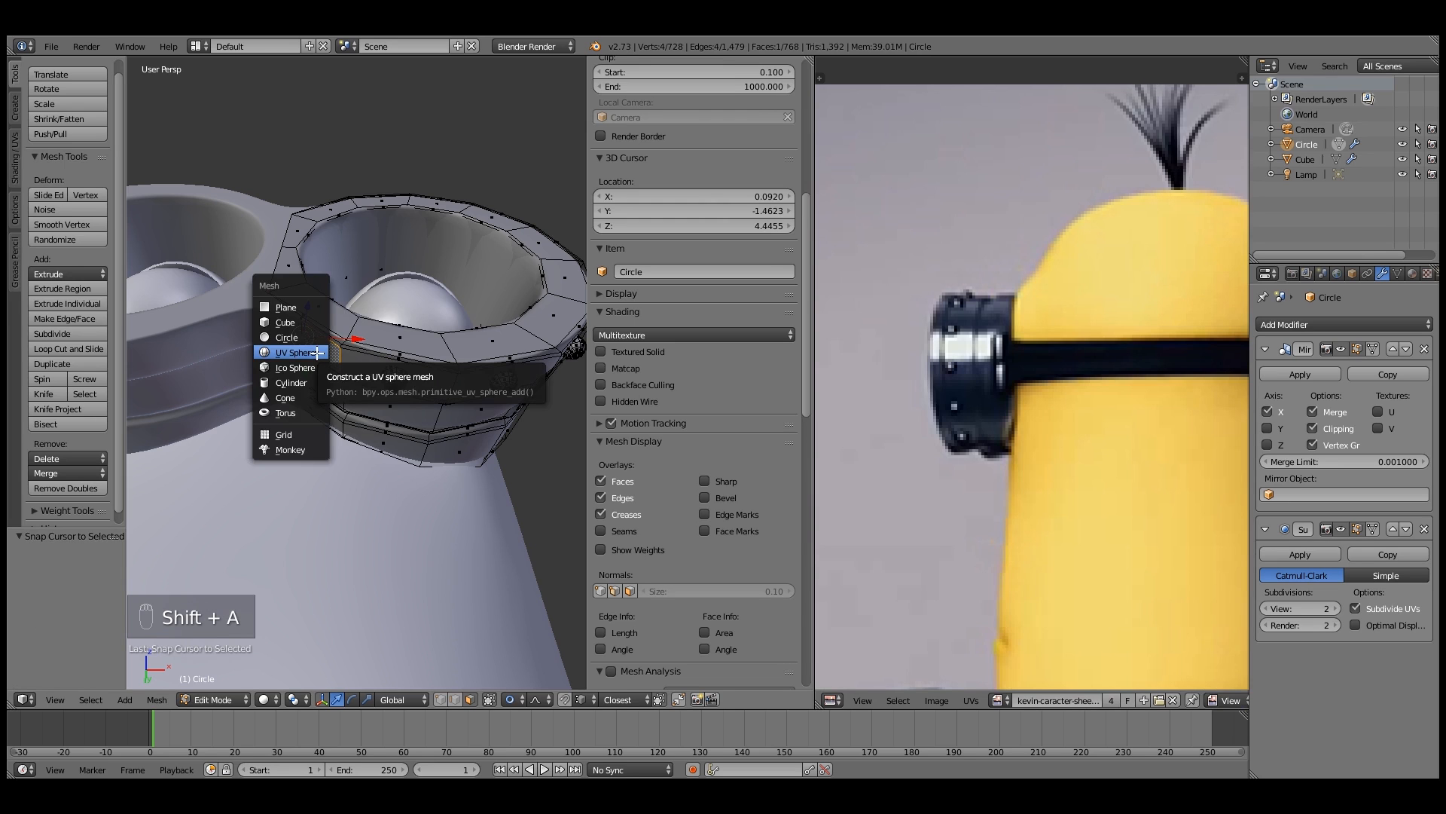
{"action": "left_click", "coordinate": [296, 353]}
Return the goggles to Object Mode, check the rivets on the whole head and save over the existing file
{"action": "scroll", "coordinate": [388, 396], "scroll_direction": "down", "scroll_amount": 4}
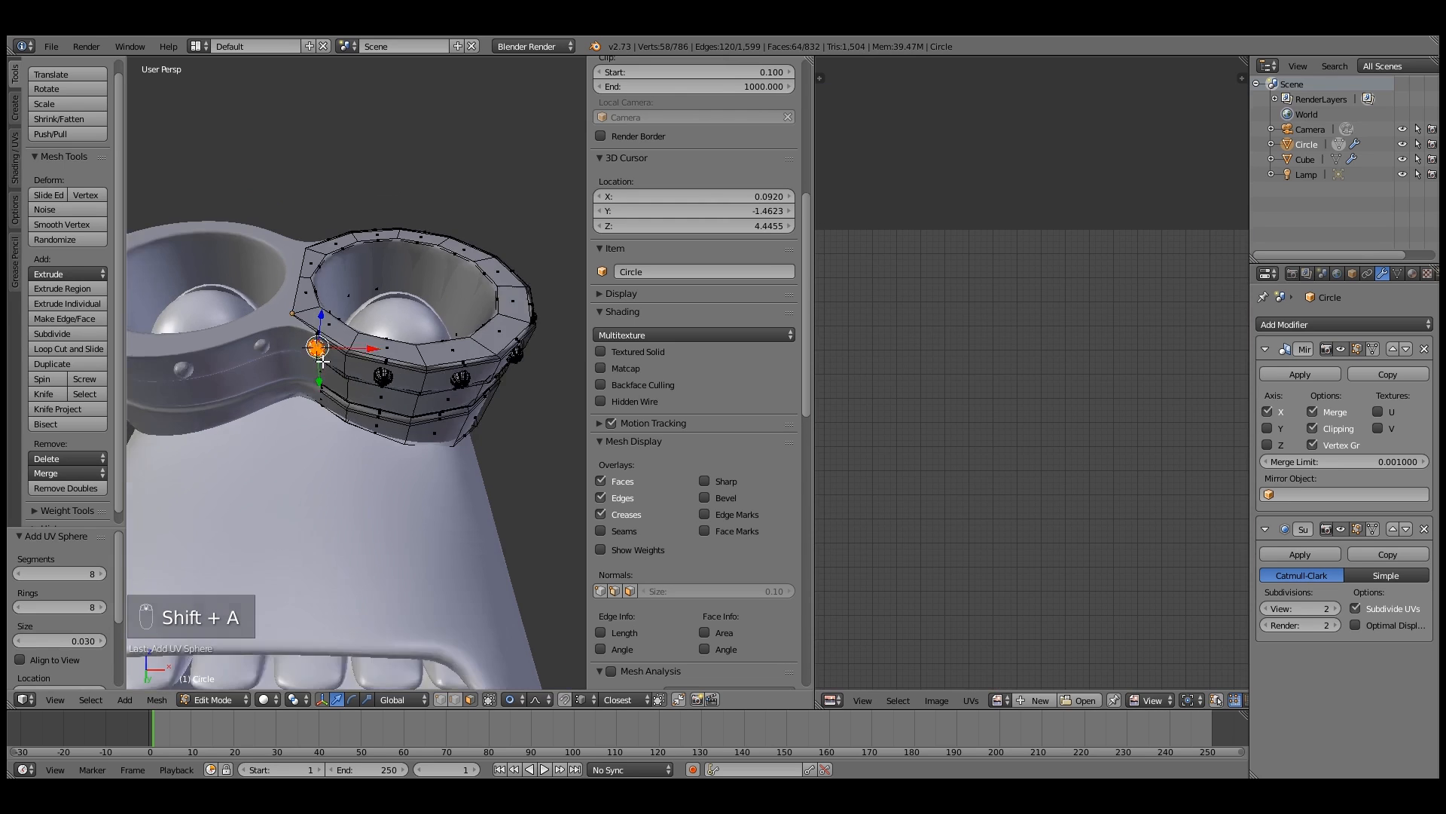
{"action": "scroll", "coordinate": [389, 395], "scroll_direction": "down", "scroll_amount": 5}
{"action": "key", "text": "Tab"}
{"action": "scroll", "coordinate": [345, 482], "scroll_direction": "down", "scroll_amount": 3}
{"action": "middle_click_drag", "start_coordinate": [436, 493], "coordinate": [449, 441]}
{"action": "scroll", "coordinate": [407, 457], "scroll_direction": "up", "scroll_amount": 2}
{"action": "scroll", "coordinate": [444, 476], "scroll_direction": "up", "scroll_amount": 2}
{"action": "key", "text": "ctrl+s"}
{"action": "left_click", "coordinate": [448, 440]}
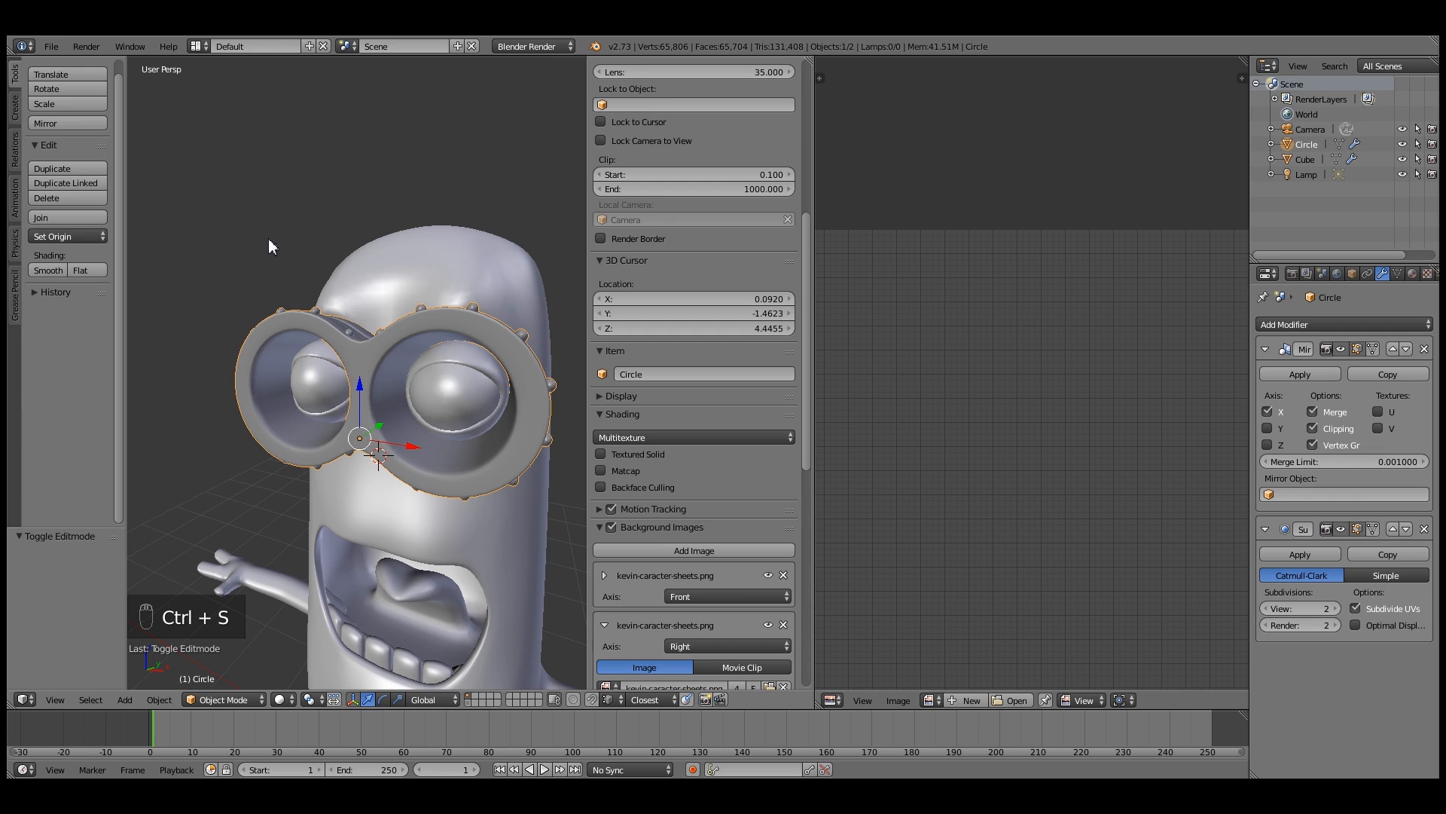